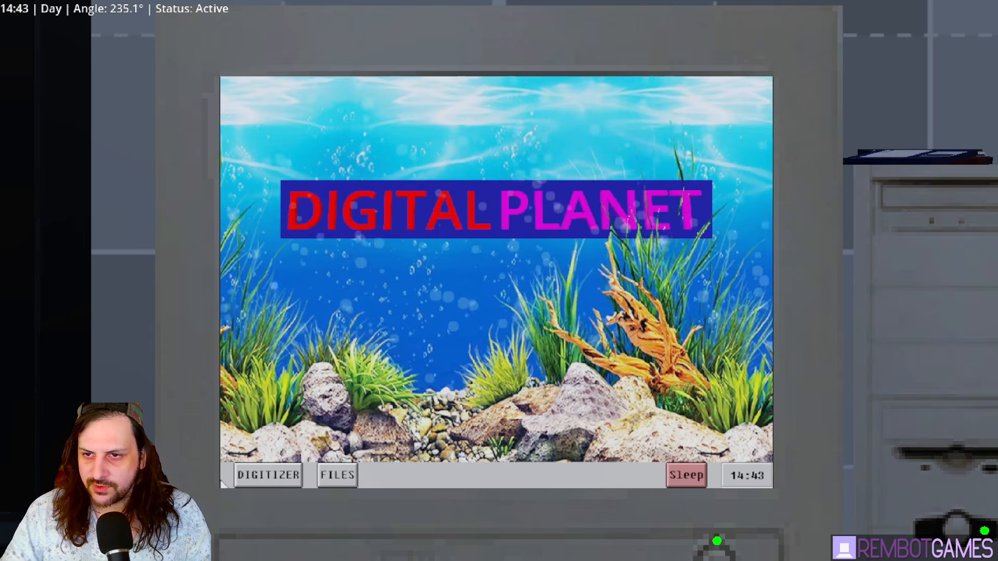
# - Open the FILES window and type, copy, paste and delete text in its field
pyautogui.click(343, 474)
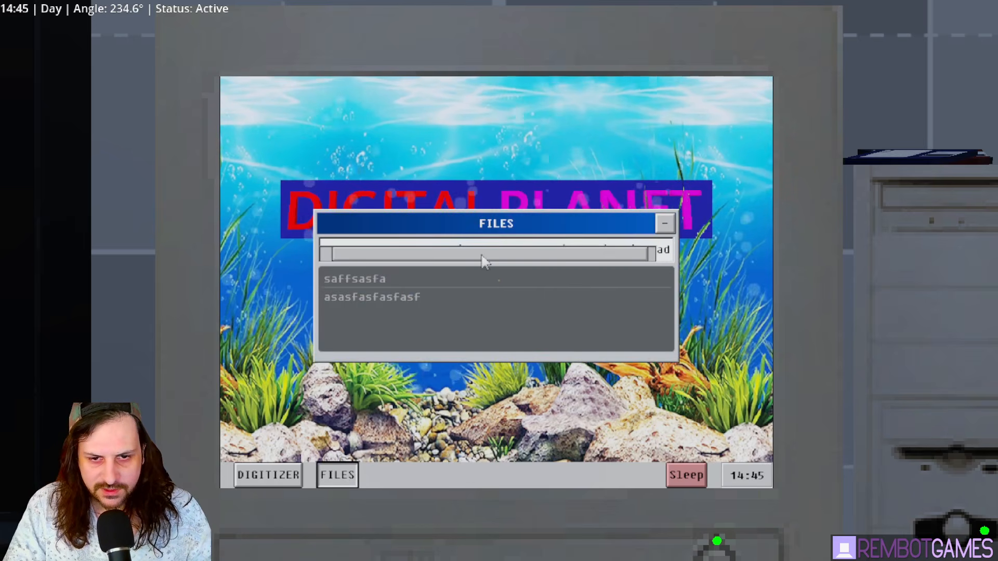
pyautogui.click(601, 243)
pyautogui.press('BackSpace')
pyautogui.press('BackSpace')
pyautogui.press('BackSpace')
pyautogui.press('BackSpace')
pyautogui.press('BackSpace')
pyautogui.press('BackSpace')
pyautogui.press('BackSpace')
pyautogui.press('BackSpace')
pyautogui.press('BackSpace')
pyautogui.press('BackSpace')
pyautogui.press('BackSpace')
pyautogui.press('BackSpace')
pyautogui.press('BackSpace')
pyautogui.press('BackSpace')
pyautogui.press('BackSpace')
pyautogui.press('BackSpace')
pyautogui.press('BackSpace')
pyautogui.press('BackSpace')
pyautogui.press('BackSpace')
pyautogui.press('BackSpace')
pyautogui.press('BackSpace')
pyautogui.press('BackSpace')
pyautogui.press('BackSpace')
pyautogui.press('BackSpace')
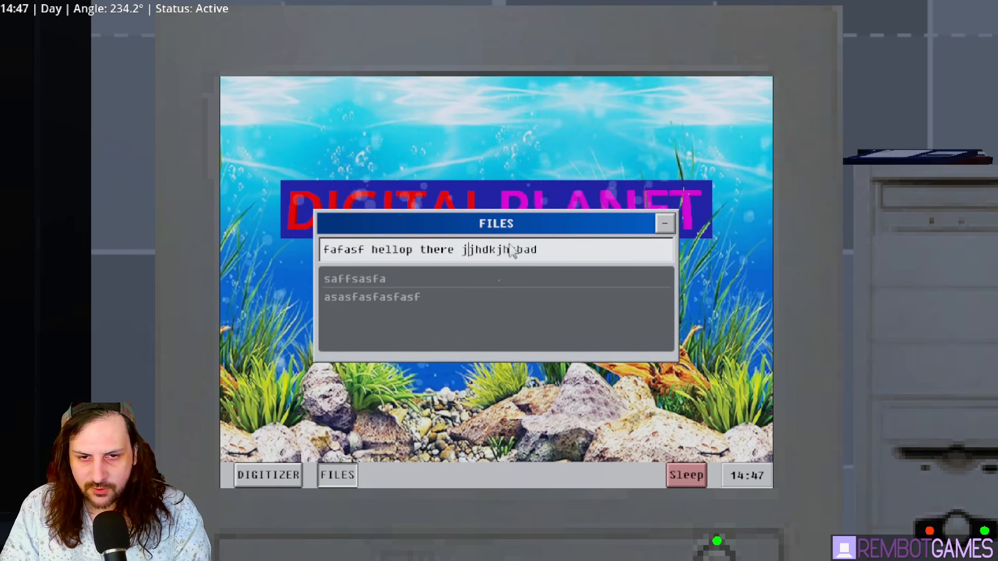
pyautogui.click(377, 250)
pyautogui.press('BackSpace')
pyautogui.press('BackSpace')
pyautogui.press('BackSpace')
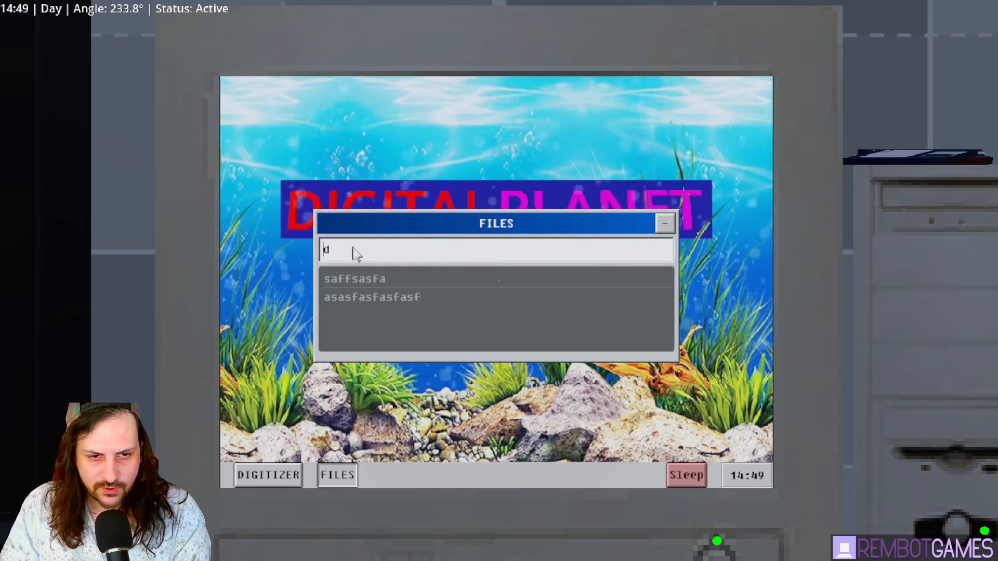
pyautogui.write('dkjlasohdkjsahbdkjhb')
pyautogui.hotkey('ctrl', 'a')
pyautogui.hotkey('ctrl', 'c')
pyautogui.hotkey('ctrl', 'v')
pyautogui.hotkey('ctrl', 'v')
pyautogui.hotkey('ctrl', 'v')
pyautogui.hotkey('ctrl', 'v')
pyautogui.hotkey('ctrl', 'v')
pyautogui.hotkey('ctrl', 'v')
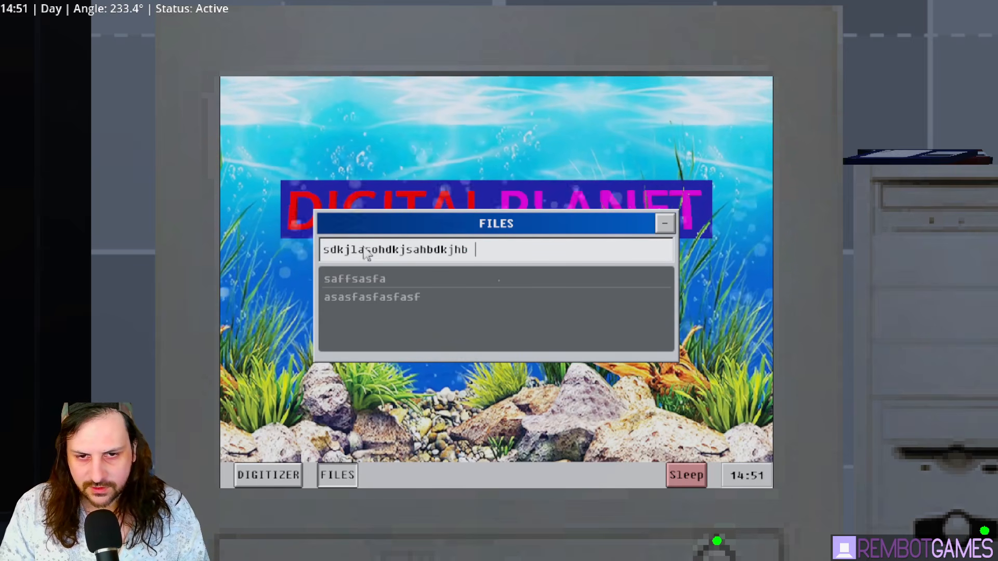
pyautogui.hotkey('ctrl', 'a')
# - Select the saffsasfa and asasfasfasfasf list entries, then hide and reposition the FILES window
pyautogui.click(396, 282)
pyautogui.click(436, 297)
pyautogui.moveTo(649, 226); pyautogui.dragTo(707, 164)
pyautogui.click(723, 162)
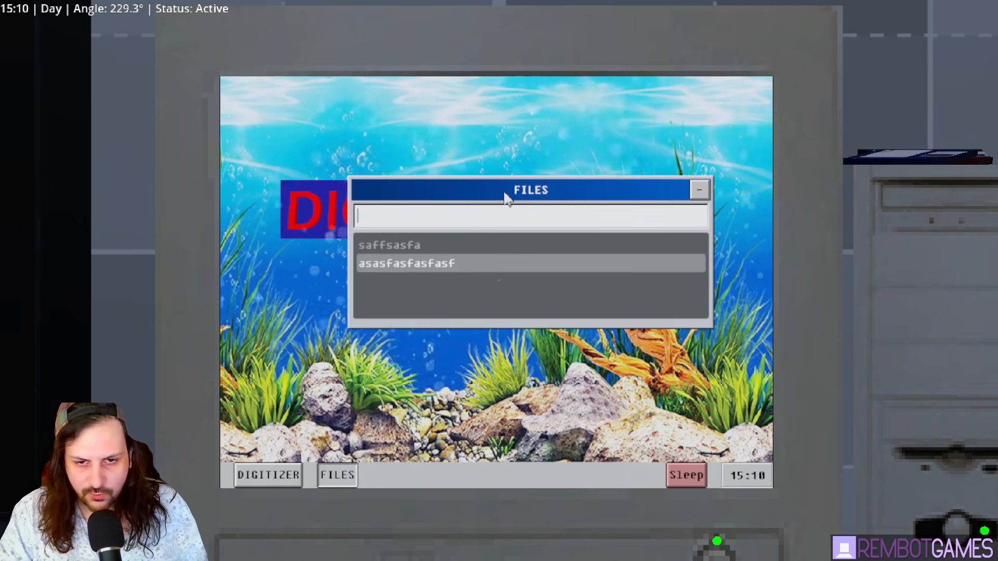
pyautogui.moveTo(506, 192); pyautogui.dragTo(524, 263)
# - Leave and re-enter the PC view, hide FILES, and put the computer to Sleep
pyautogui.press('Escape')
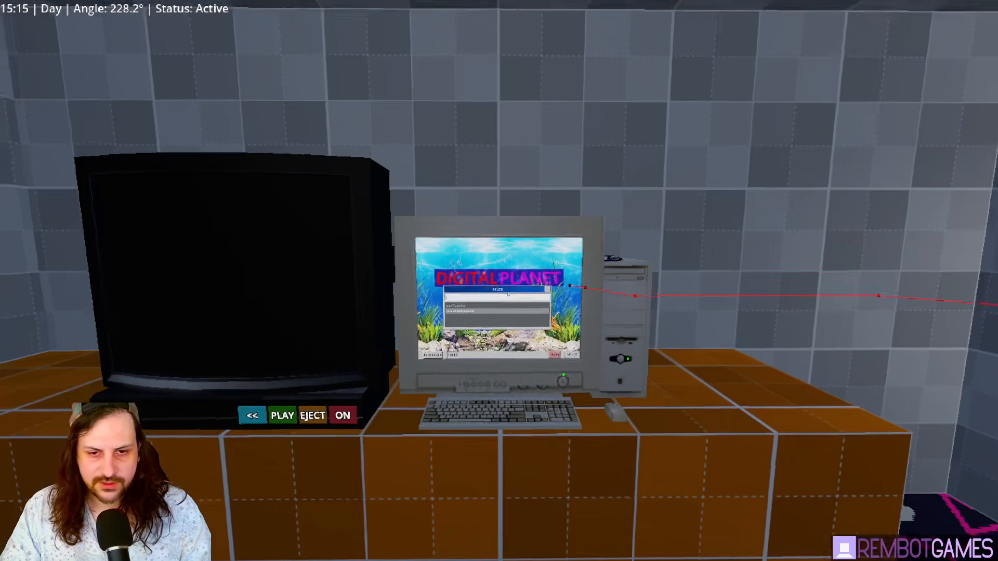
pyautogui.press('w')
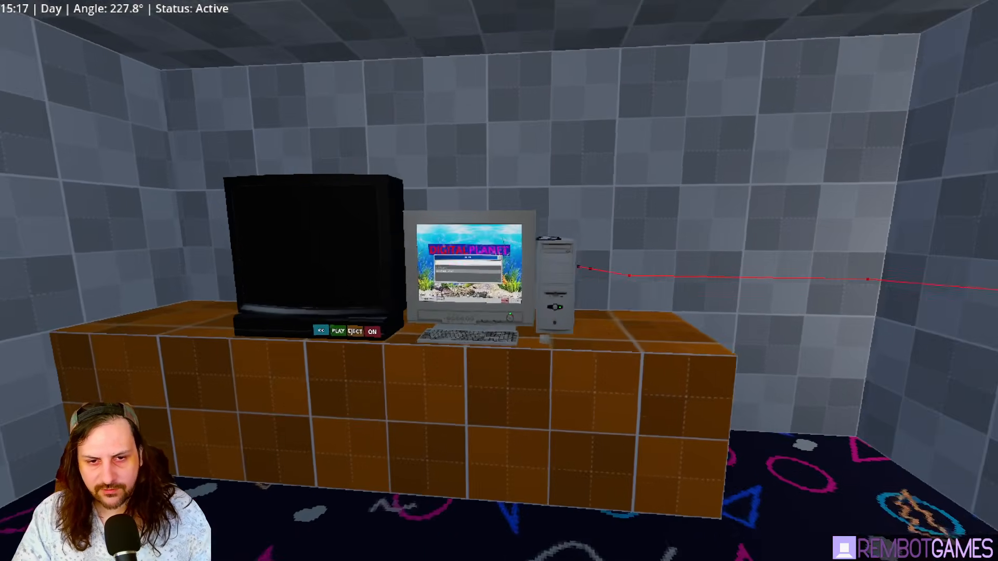
pyautogui.press('e')
pyautogui.click(659, 248)
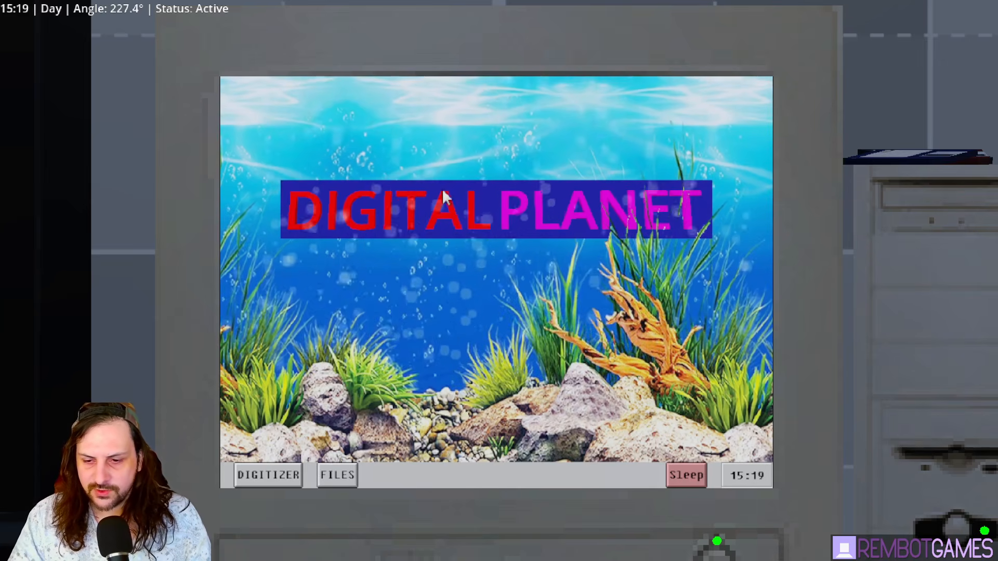
pyautogui.click(686, 475)
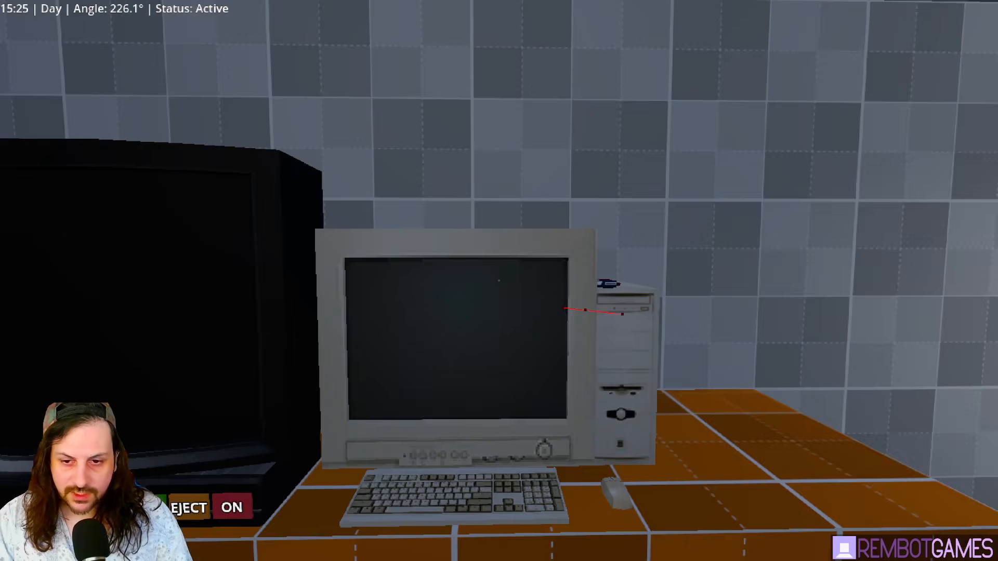
pyautogui.press('w')
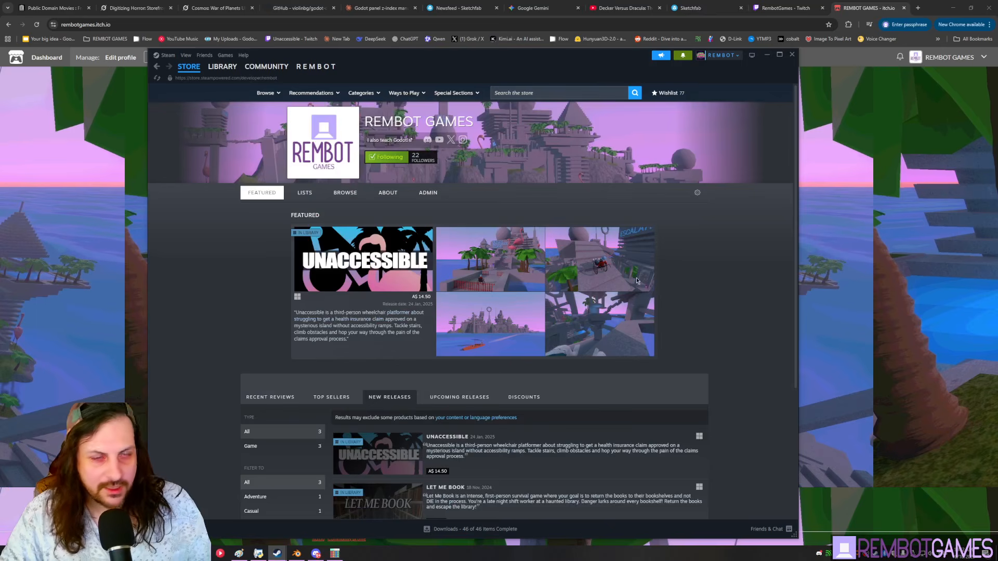
# - Scroll the REMBOT GAMES page, open LET ME BOOK on itch.io, browse it, then move to Patreon
pyautogui.scroll(-3, 602, 427)
pyautogui.click(439, 367)
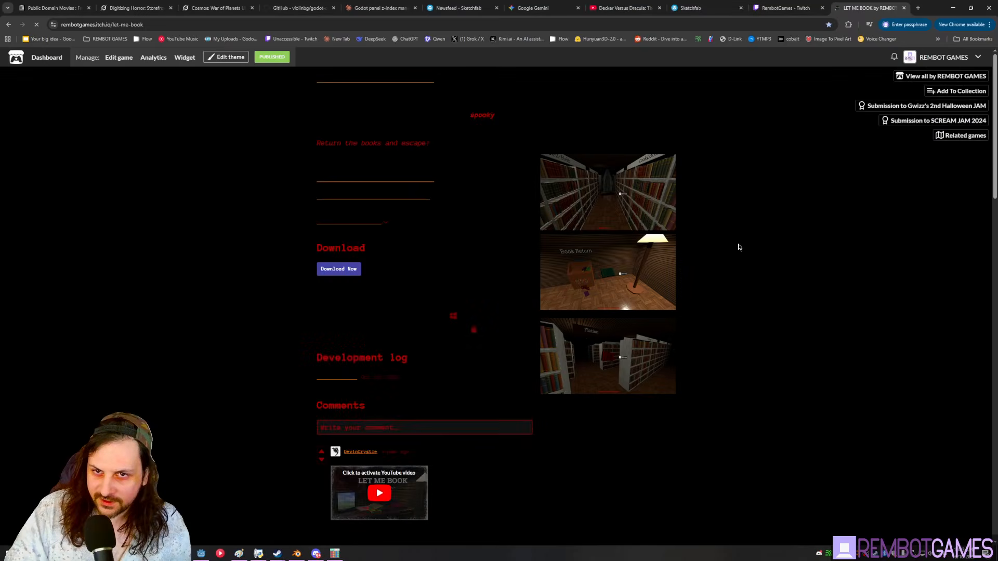
pyautogui.scroll(-3, 561, 209)
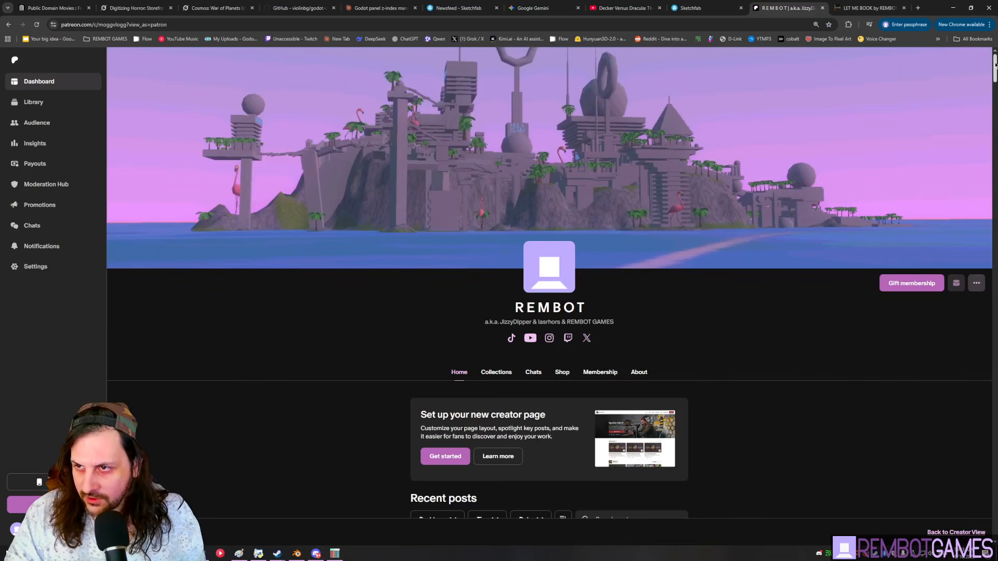
pyautogui.moveTo(996, 63); pyautogui.dragTo(956, 235)
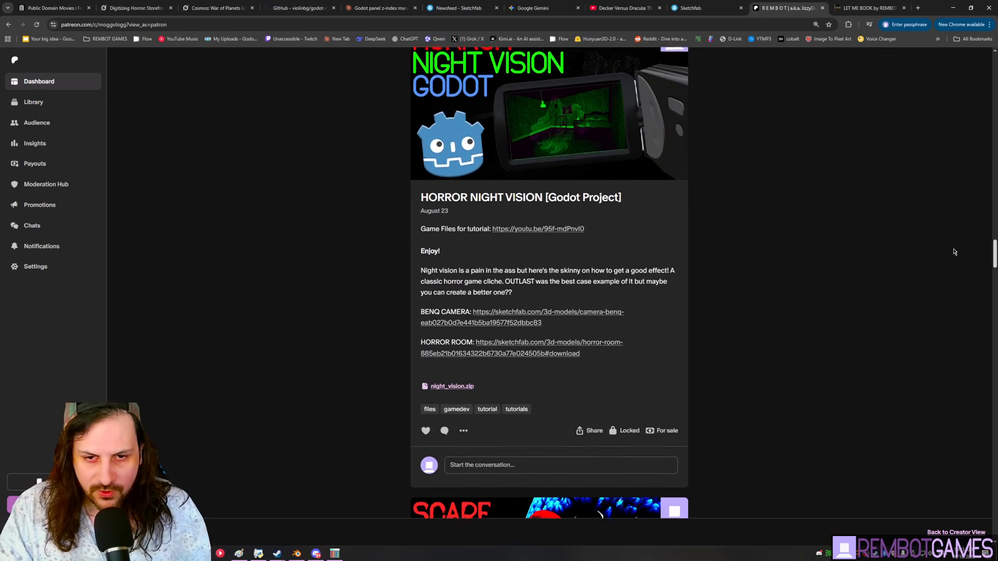
pyautogui.moveTo(995, 274); pyautogui.dragTo(940, 76)
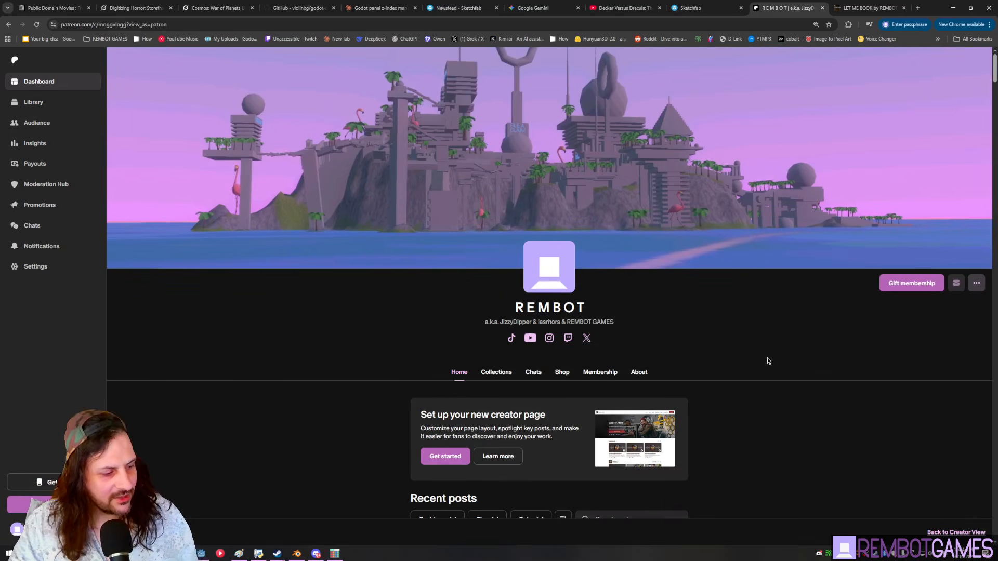
# - Close the extra tabs, open an Old Computer model in a new tab and orbit it
pyautogui.hotkey('ctrl', 'w')
pyautogui.hotkey('ctrl', 'w')
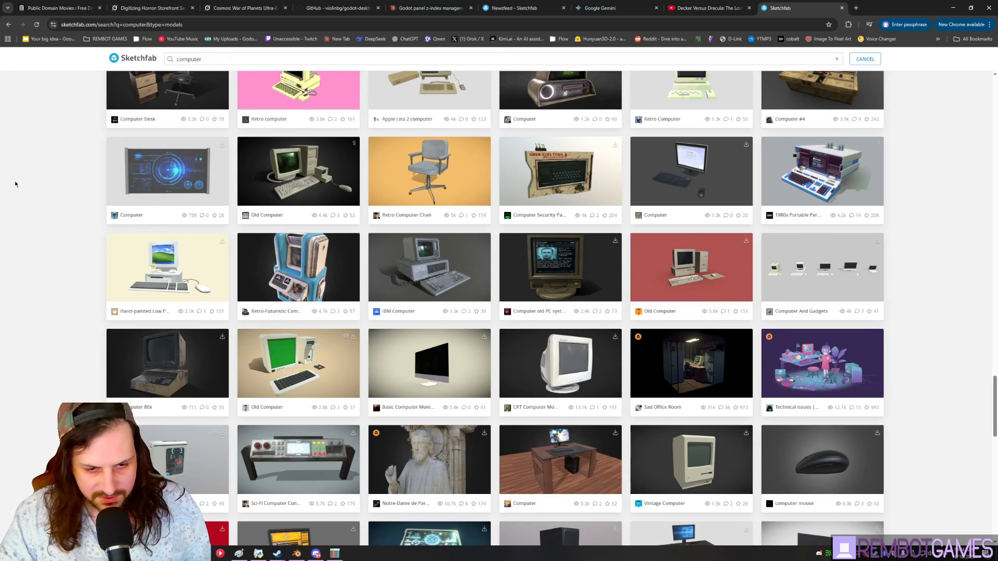
pyautogui.middleClick(696, 263)
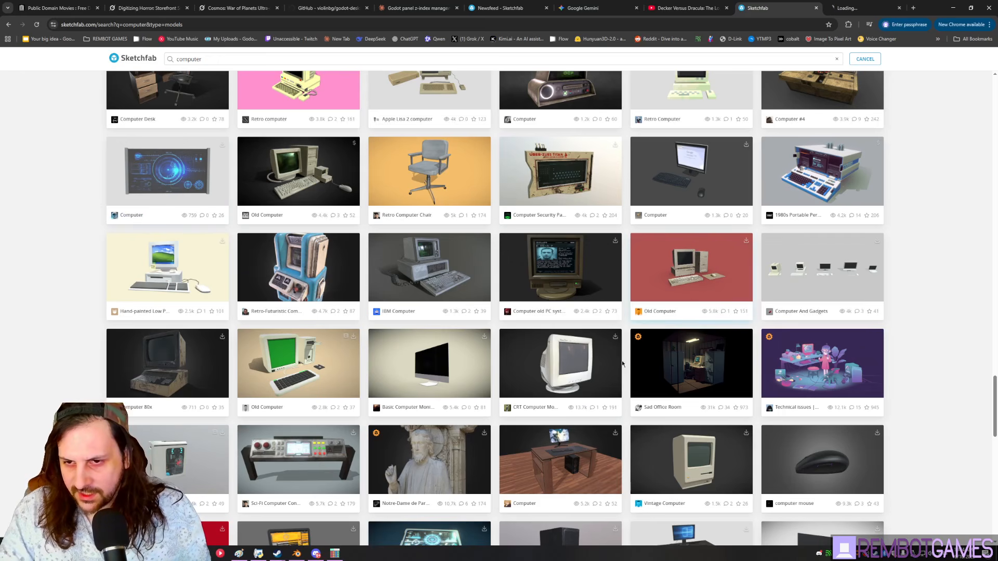
pyautogui.click(871, 4)
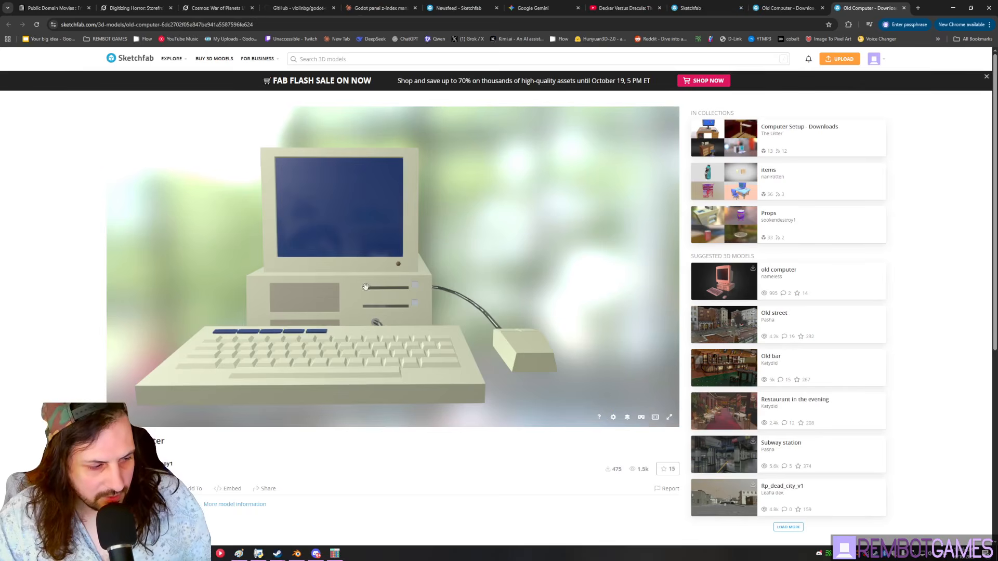
pyautogui.moveTo(383, 284)
pyautogui.mouseDown()
pyautogui.moveTo(391, 284)
pyautogui.moveTo(378, 146)
pyautogui.moveTo(374, 199)
pyautogui.moveTo(376, 149)
pyautogui.moveTo(353, 203)
pyautogui.moveTo(277, 252)
pyautogui.moveTo(361, 219)
pyautogui.moveTo(376, 191)
pyautogui.mouseUp()
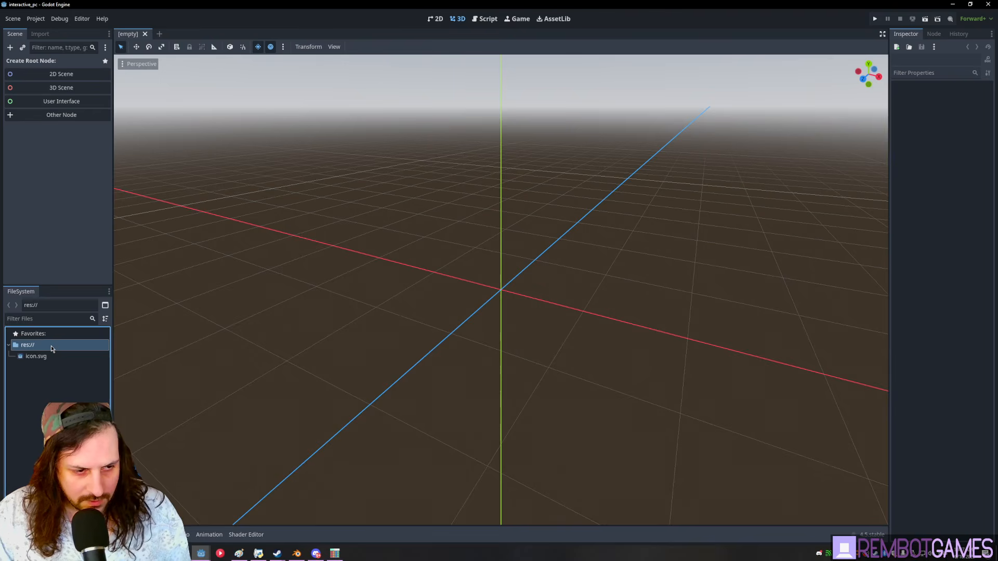
# - Create a 'models' folder under res://
pyautogui.rightClick(52, 347)
pyautogui.click(175, 352)
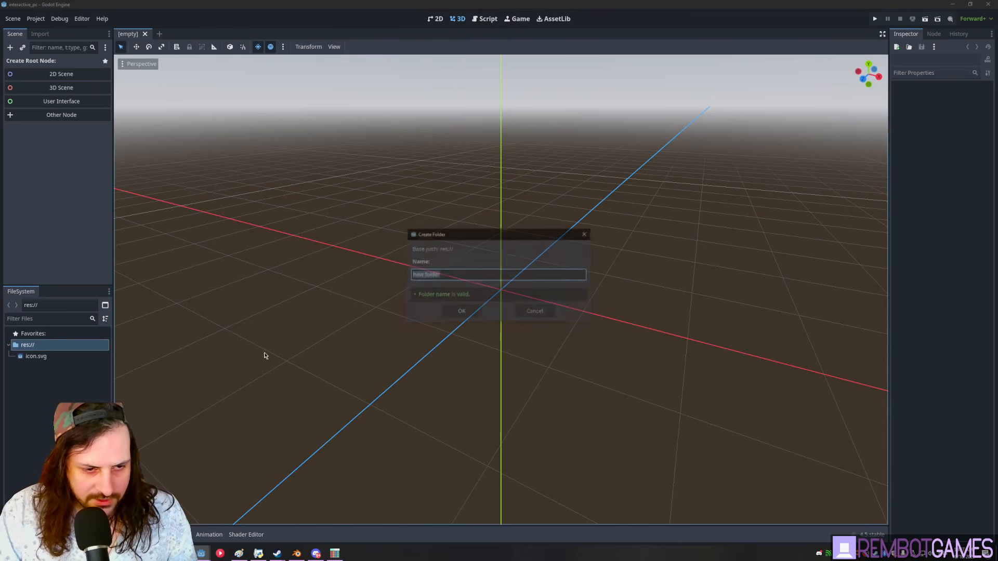
pyautogui.write('models')
pyautogui.press('Return')
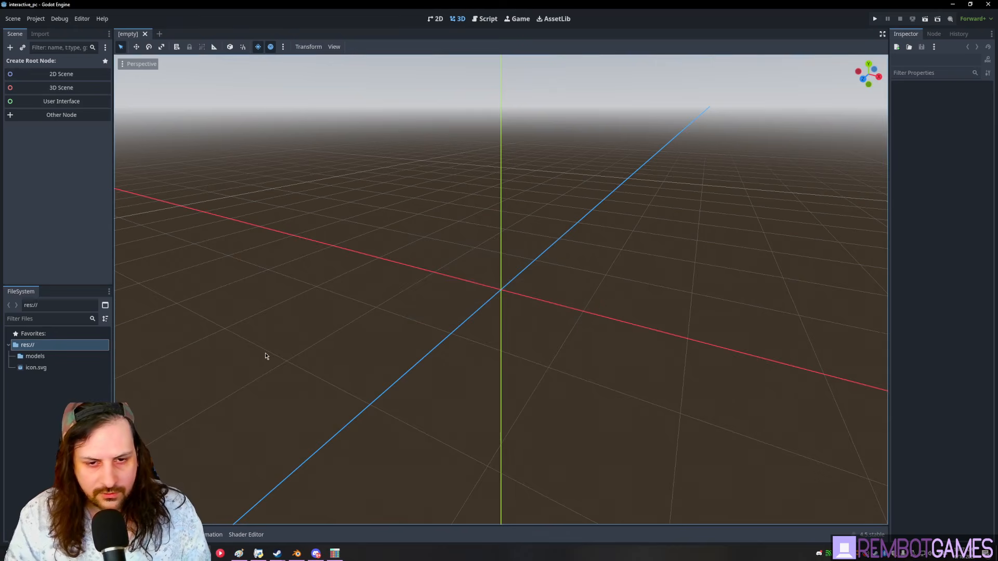
# - Find old_computer.glb with Everything and copy it into the models folder
pyautogui.click(30, 357)
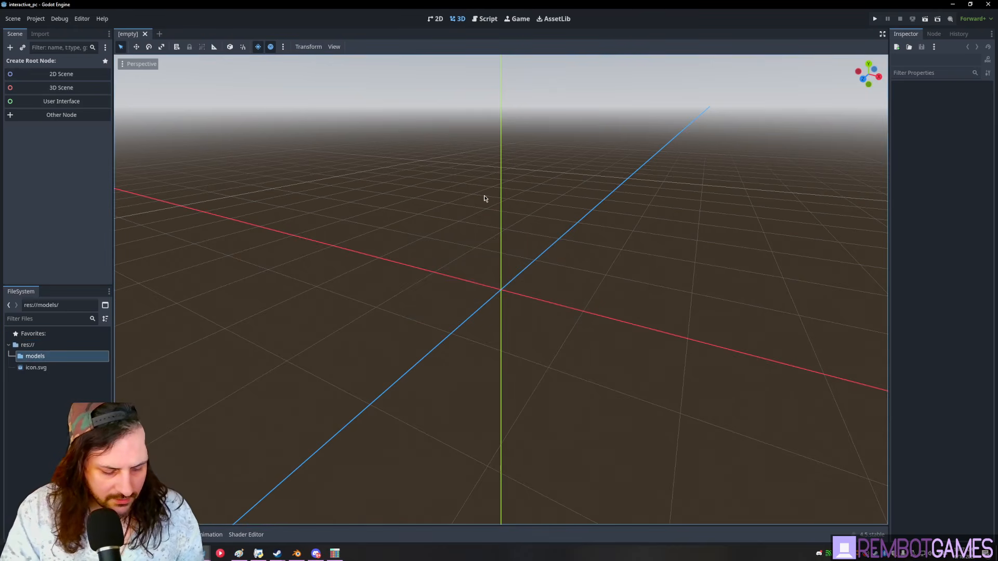
pyautogui.hotkey('ctrl', 'space')
pyautogui.write('.glb')
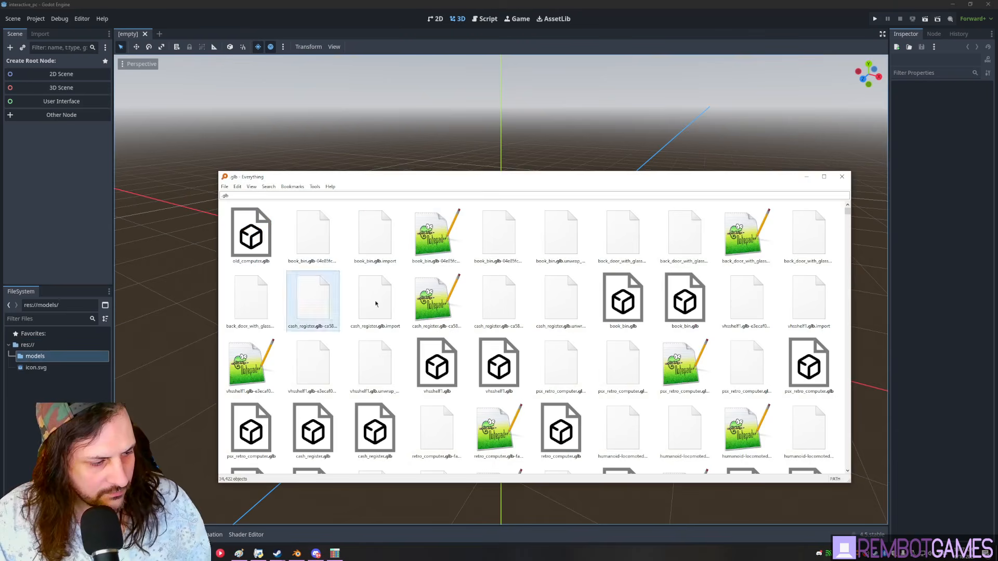
pyautogui.moveTo(265, 241); pyautogui.dragTo(74, 358)
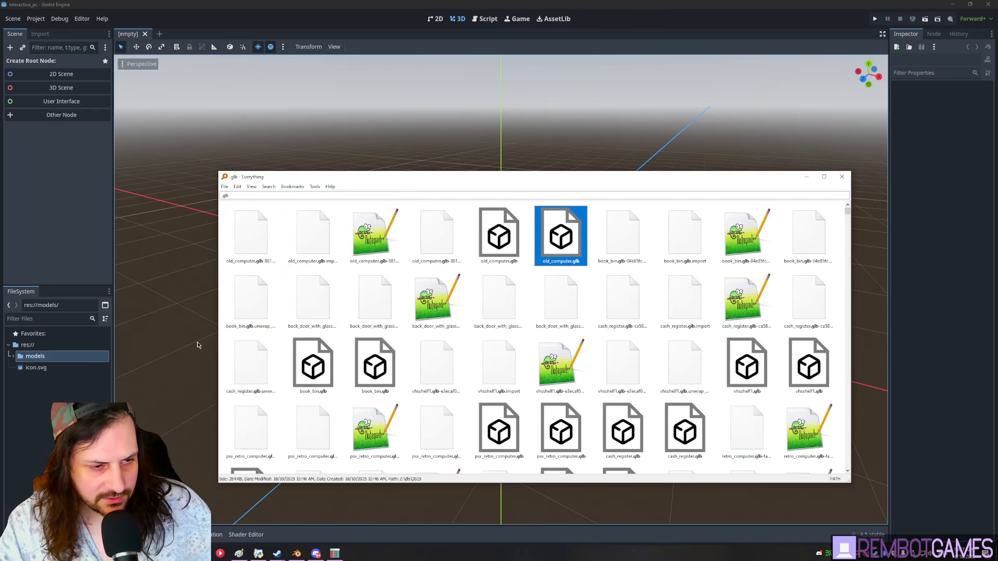
pyautogui.click(44, 370)
# - Create a 'scenes' folder under res://
pyautogui.rightClick(31, 346)
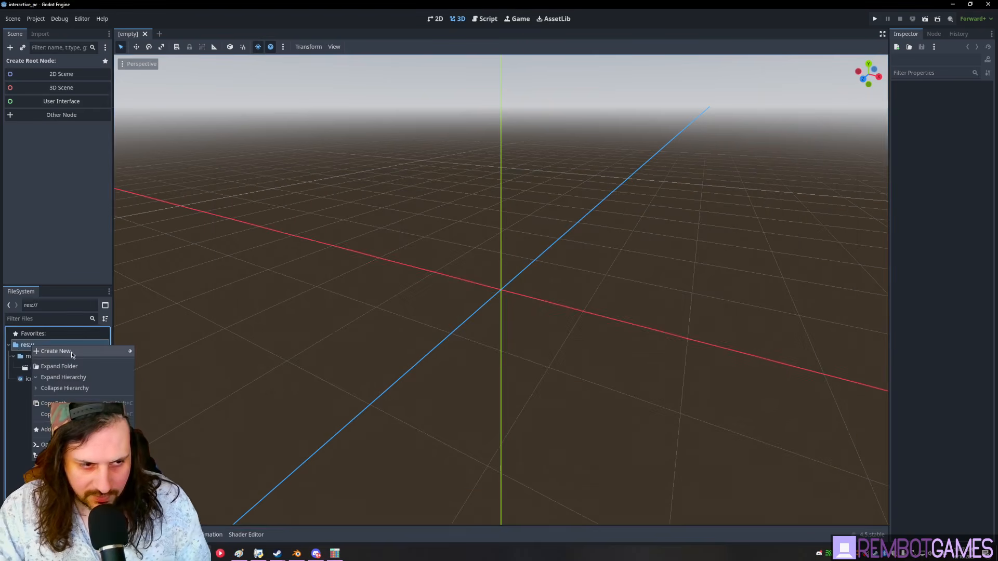
pyautogui.click(151, 351)
pyautogui.write('scenes')
pyautogui.press('Return')
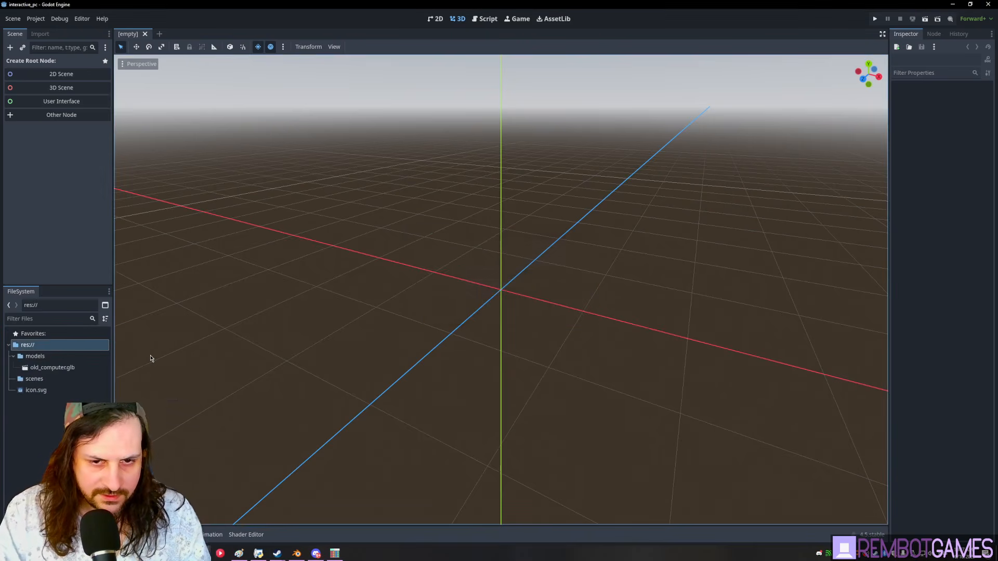
# - Create a 3D scene root named MainScene and add a CSGBox3D child
pyautogui.click(61, 88)
pyautogui.doubleClick(58, 61)
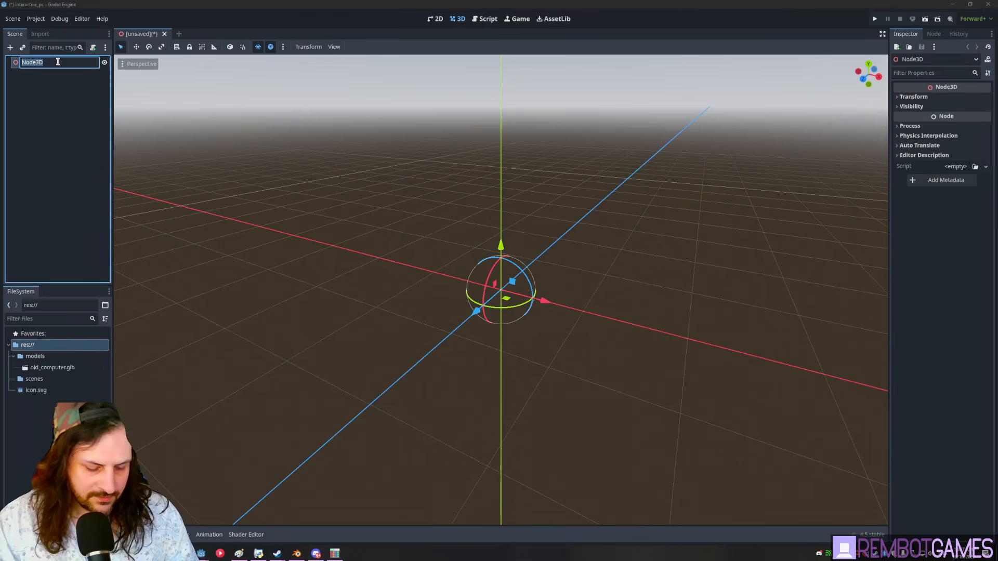
pyautogui.press('Return')
pyautogui.hotkey('ctrl', 'a')
pyautogui.write('csg')
pyautogui.press('Return')
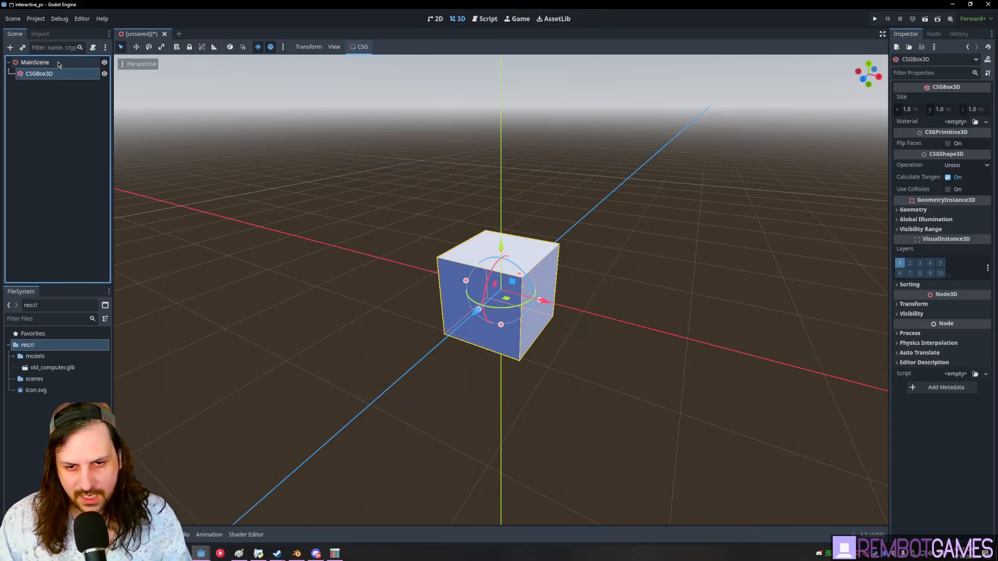
# - Size the CSGBox3D to 10 x 1 x 10 as a floor slab
pyautogui.moveTo(553, 241); pyautogui.dragTo(504, 284, button='middle')
pyautogui.moveTo(561, 298); pyautogui.dragTo(499, 334, button='middle')
pyautogui.keyDown('alt'); pyautogui.moveTo(541, 328); pyautogui.dragTo(910, 354); pyautogui.keyUp('alt')
pyautogui.hotkey('ctrl', 'z')
pyautogui.click(916, 114)
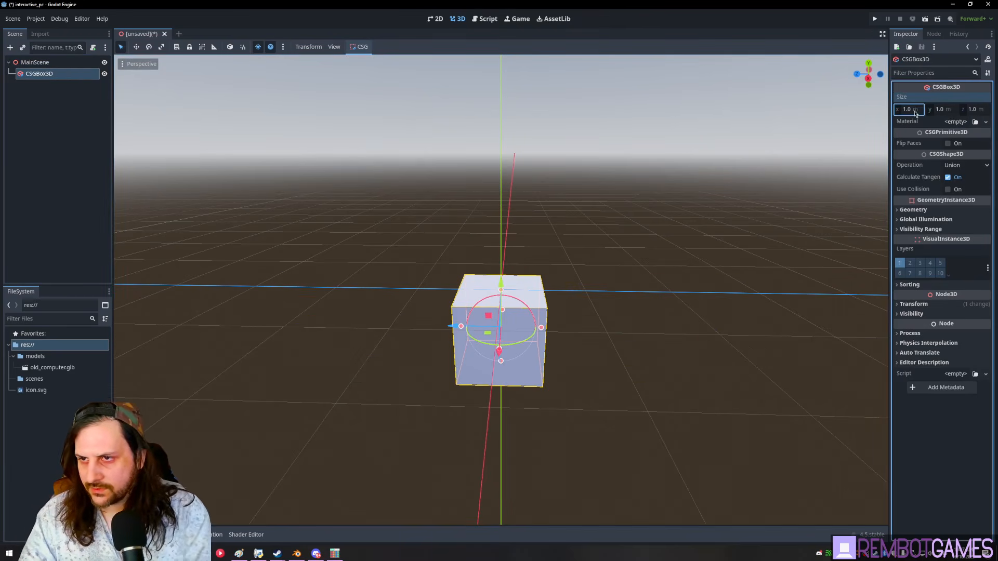
pyautogui.click(976, 114)
pyautogui.write('10')
pyautogui.press('Return')
pyautogui.scroll(-8, 458, 214)
pyautogui.moveTo(380, 260); pyautogui.dragTo(452, 287, button='middle')
# - Create an 'images' folder under res://
pyautogui.rightClick(30, 347)
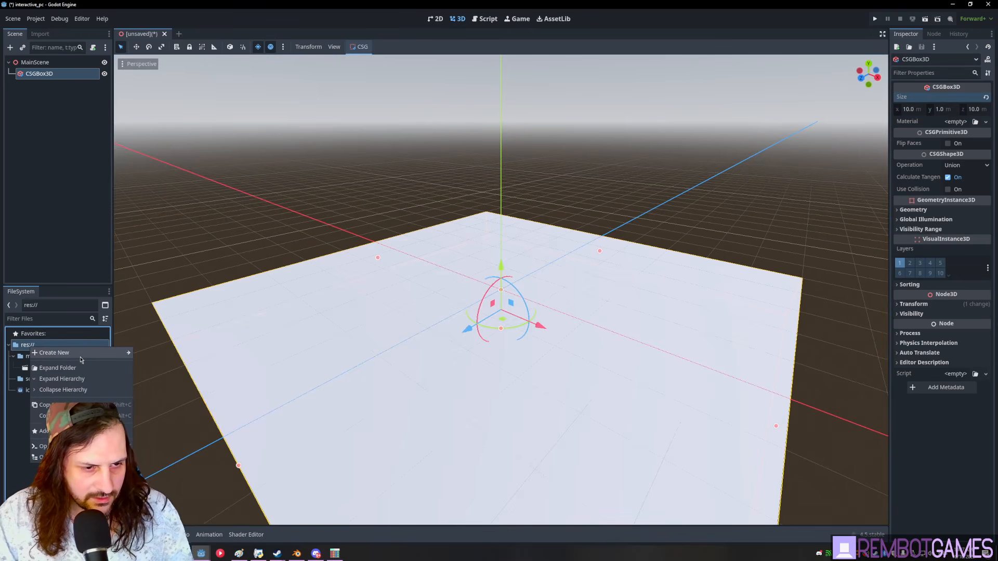
pyautogui.moveTo(78, 356)
pyautogui.click(152, 353)
pyautogui.write('image')
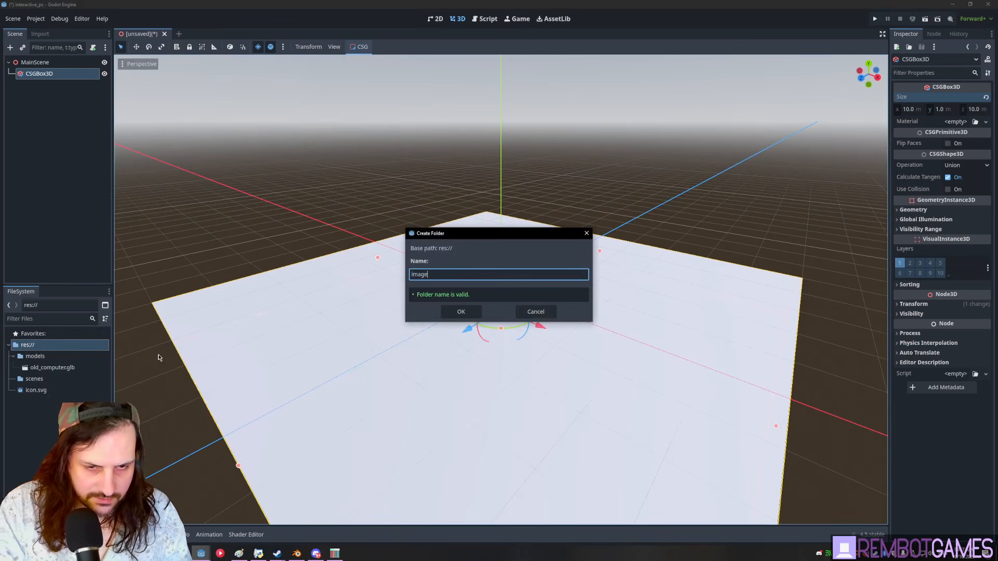
pyautogui.write('s')
pyautogui.press('Return')
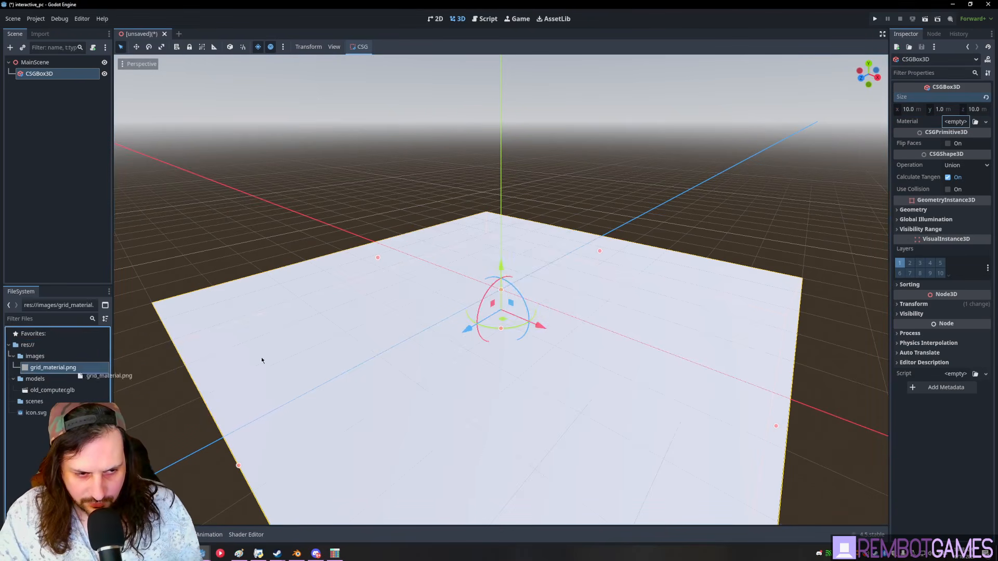
# - Apply the grid texture to the floor box with Triplanar and World Triplanar UV1 mapping
pyautogui.moveTo(262, 360); pyautogui.dragTo(322, 354)
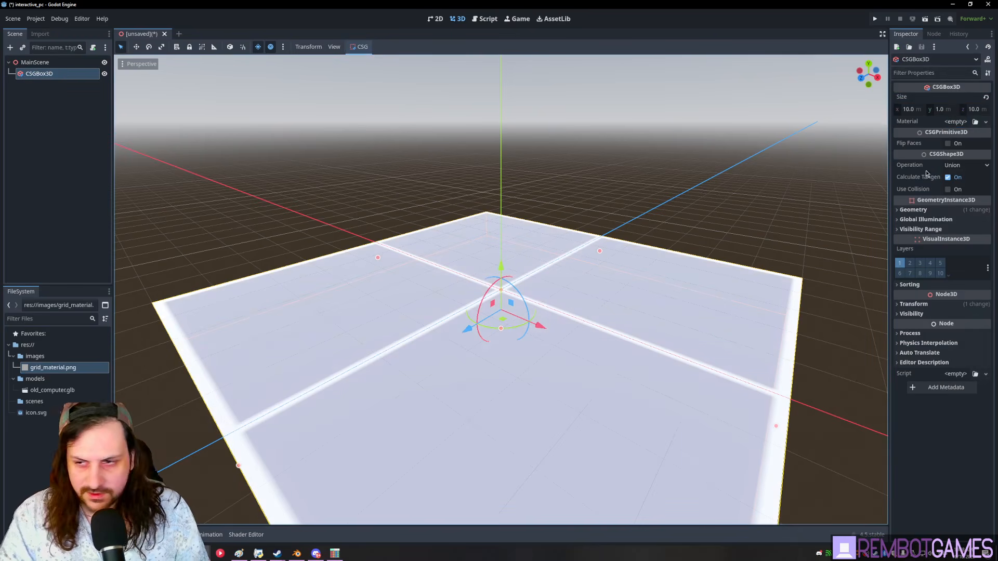
pyautogui.click(946, 210)
pyautogui.click(964, 227)
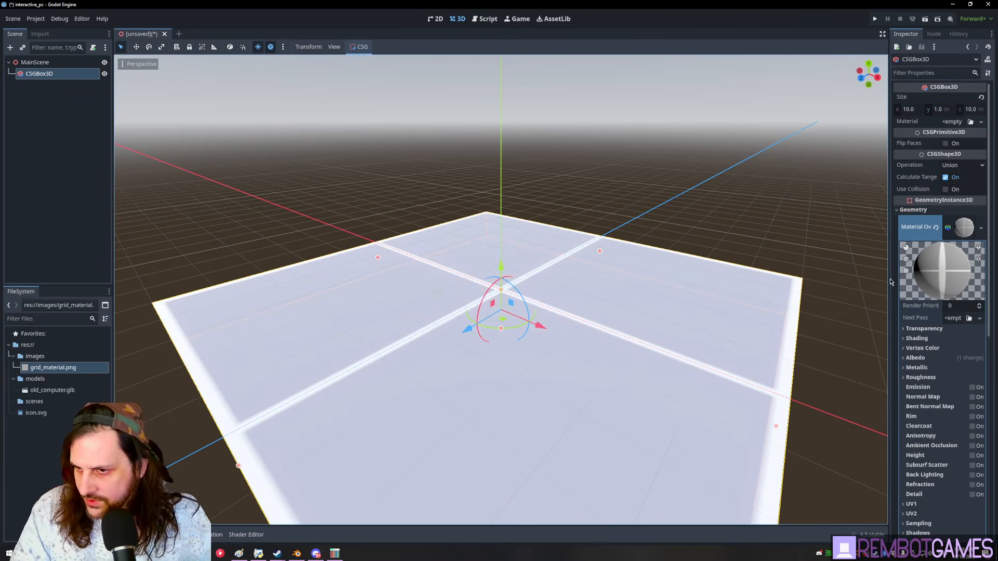
pyautogui.moveTo(888, 278); pyautogui.dragTo(825, 278)
pyautogui.scroll(-5, 879, 312)
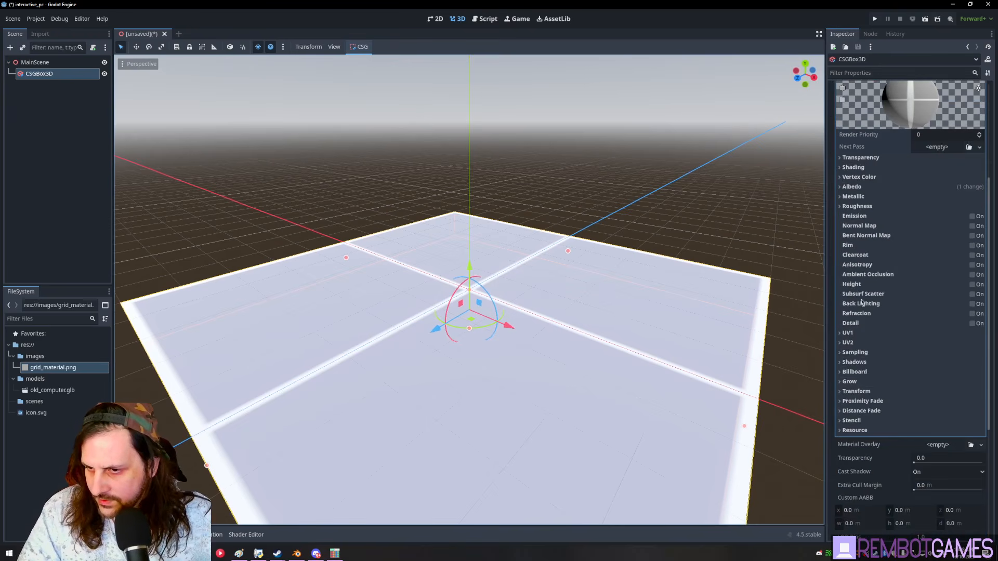
pyautogui.click(876, 333)
pyautogui.click(919, 395)
pyautogui.moveTo(512, 328)
pyautogui.mouseDown(button='middle')
pyautogui.moveTo(541, 333)
pyautogui.moveTo(500, 338)
pyautogui.moveTo(622, 357)
pyautogui.moveTo(522, 331)
pyautogui.mouseUp(button='middle')
pyautogui.click(919, 425)
# - Save the scene as main_scene.tscn in the scenes folder
pyautogui.hotkey('ctrl', 's')
pyautogui.click(414, 295)
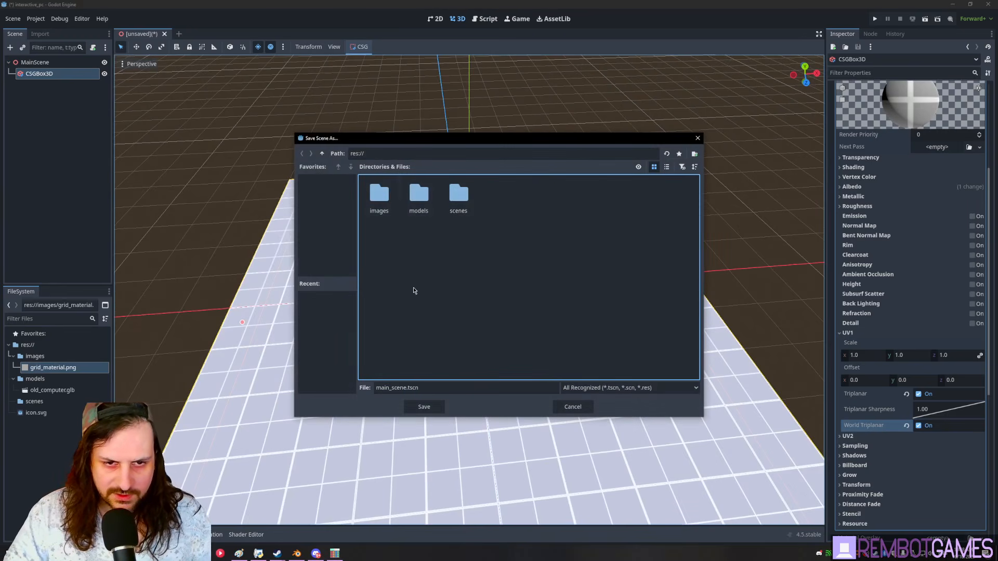
pyautogui.click(424, 407)
pyautogui.scroll(4, 500, 311)
pyautogui.moveTo(500, 311); pyautogui.dragTo(458, 306, button='middle')
pyautogui.click(547, 163)
pyautogui.moveTo(405, 262); pyautogui.dragTo(475, 258, button='middle')
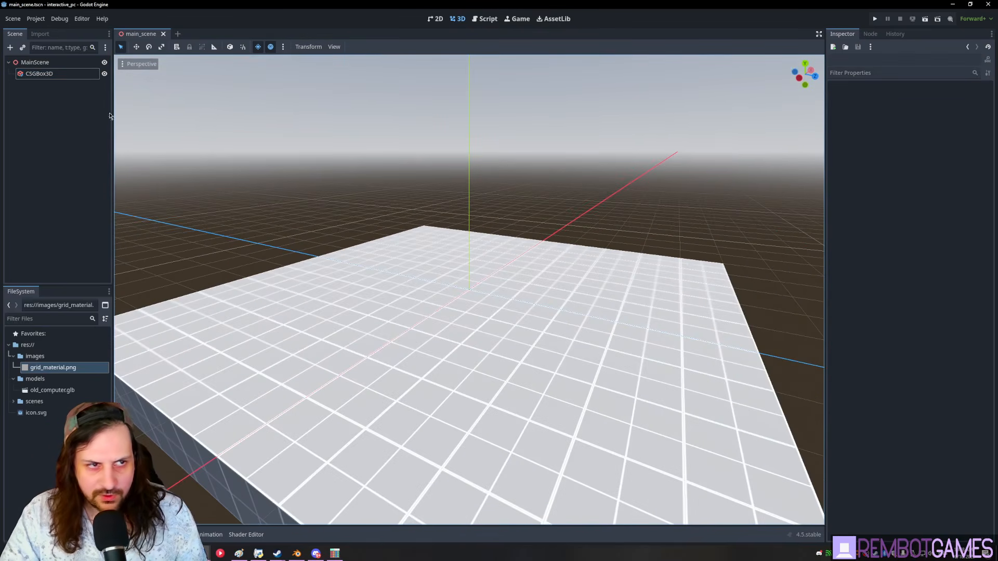
# - Add a Node to MainScene and group the preview sun and environment under it
pyautogui.rightClick(48, 65)
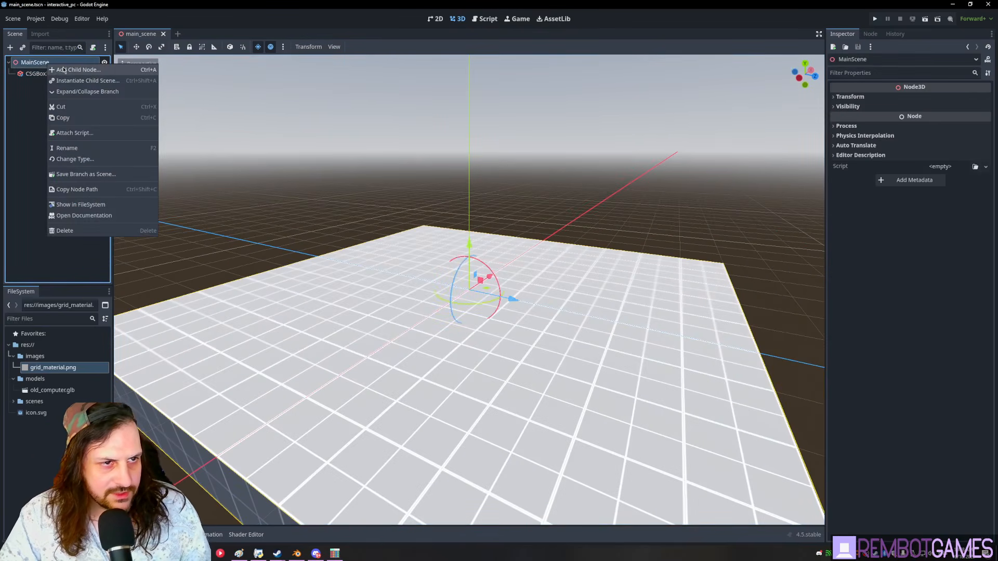
pyautogui.click(63, 69)
pyautogui.write('node')
pyautogui.press('Return')
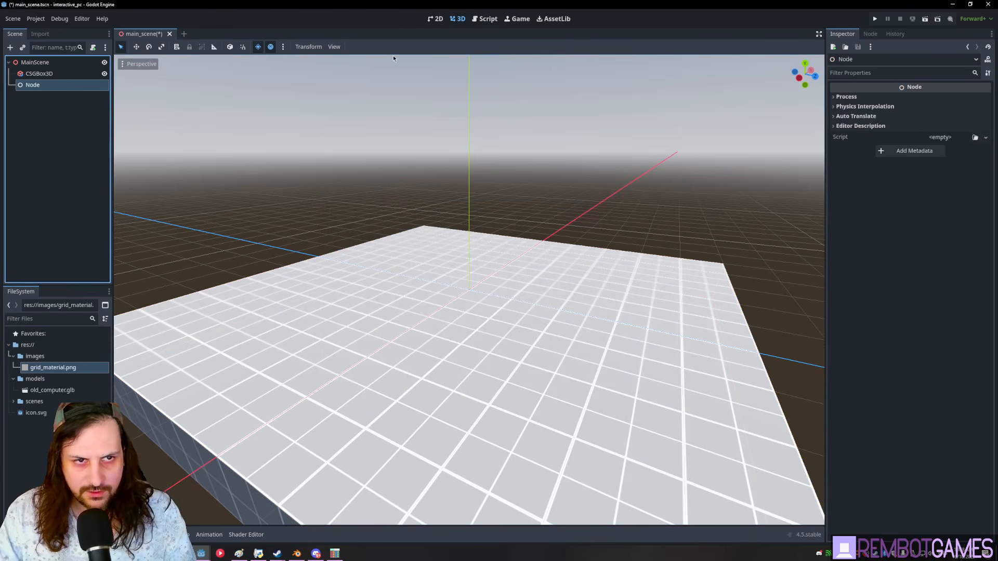
pyautogui.click(283, 47)
pyautogui.click(238, 250)
pyautogui.click(282, 47)
pyautogui.click(342, 247)
pyautogui.keyDown('ctrl'); pyautogui.click(36, 86); pyautogui.keyUp('ctrl')
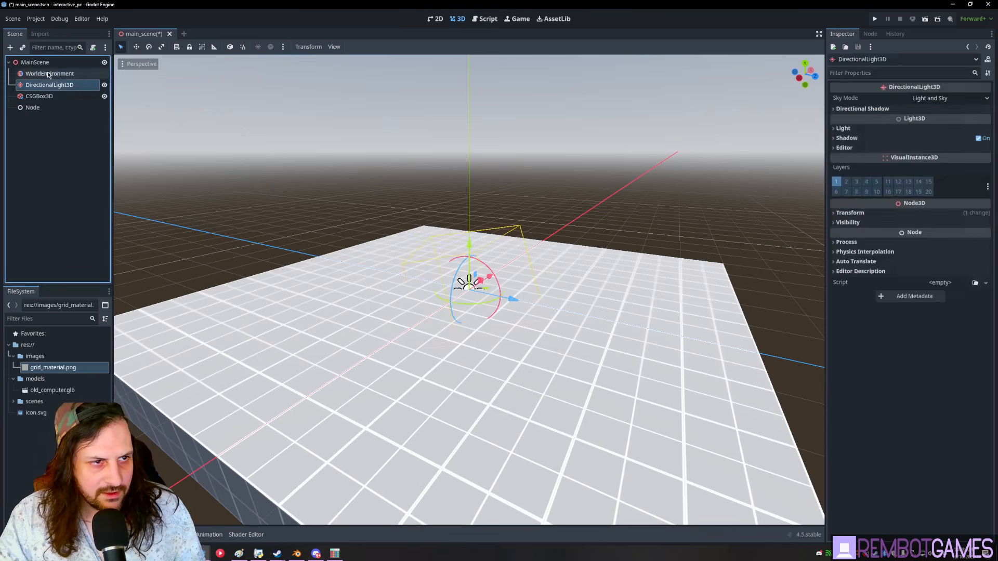
pyautogui.moveTo(37, 113); pyautogui.dragTo(36, 111)
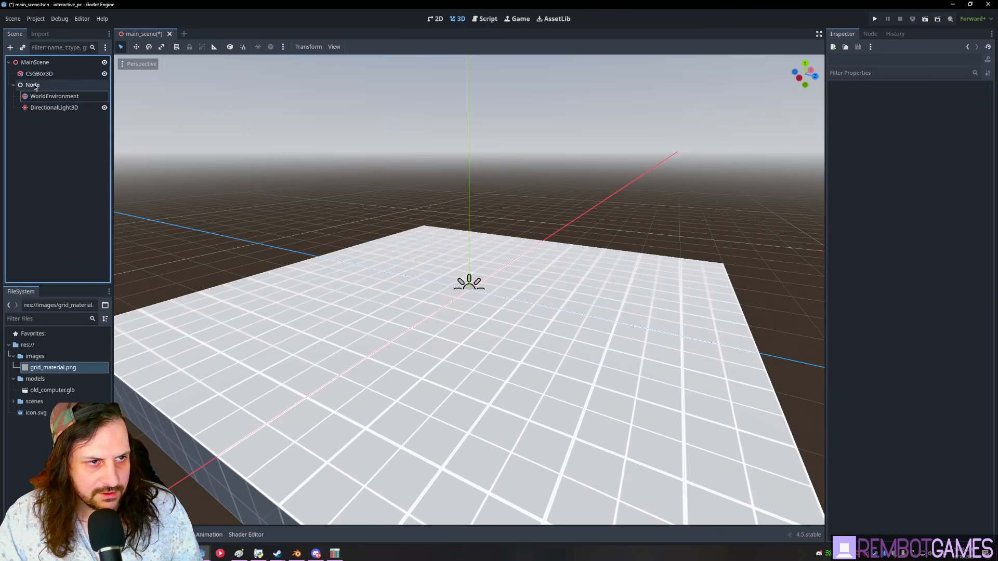
pyautogui.moveTo(41, 71); pyautogui.dragTo(41, 69)
# - Rename the CSGBox3D node to Floor
pyautogui.doubleClick(35, 108)
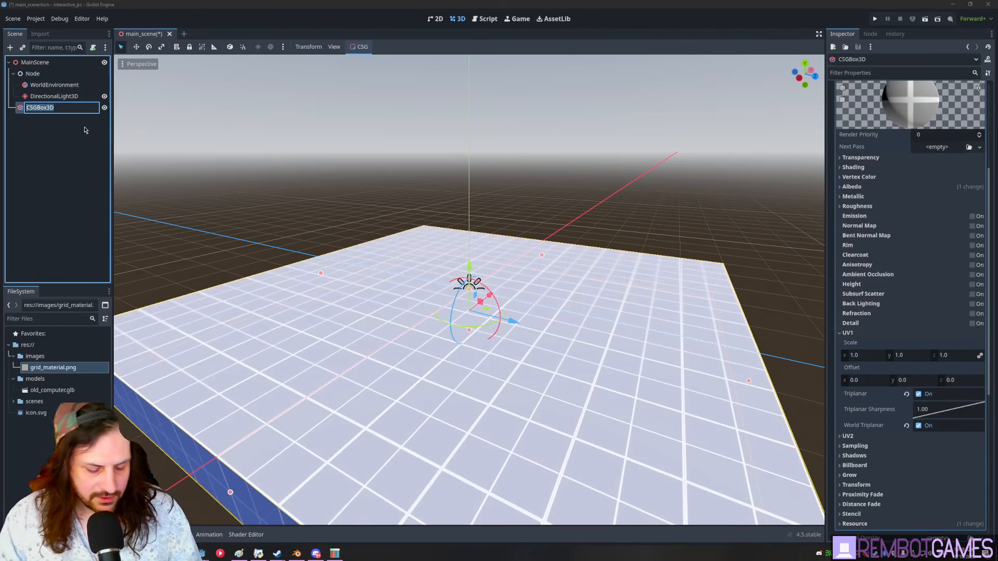
pyautogui.press('Return')
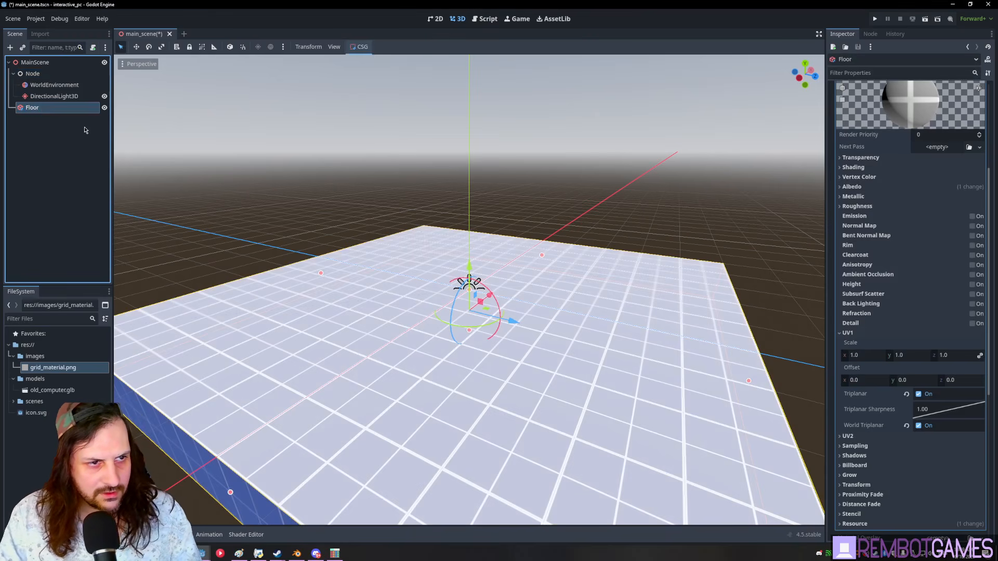
pyautogui.click(26, 113)
# - Add a CharacterBody3D under MainScene
pyautogui.click(34, 61)
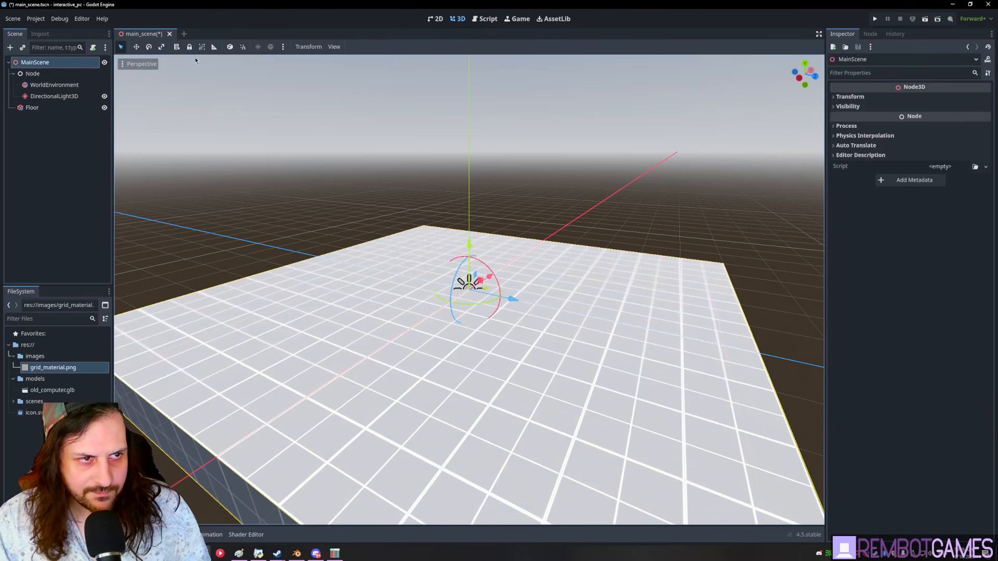
pyautogui.hotkey('ctrl', 'a')
pyautogui.write('charac')
pyautogui.press('Return')
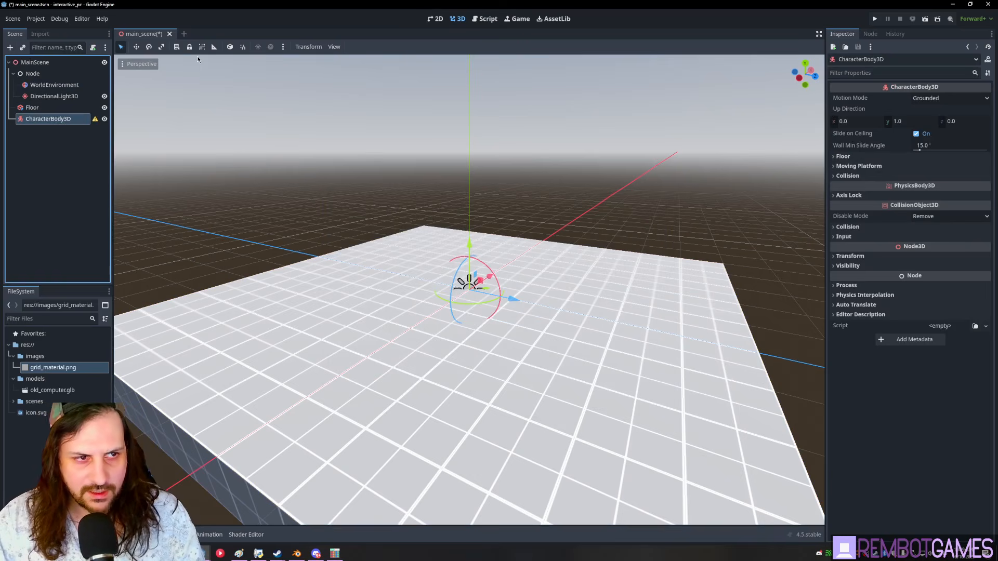
pyautogui.press('F2')
# - Name the character body Player and add a CollisionShape3D under it
pyautogui.write('Player')
pyautogui.press('Return')
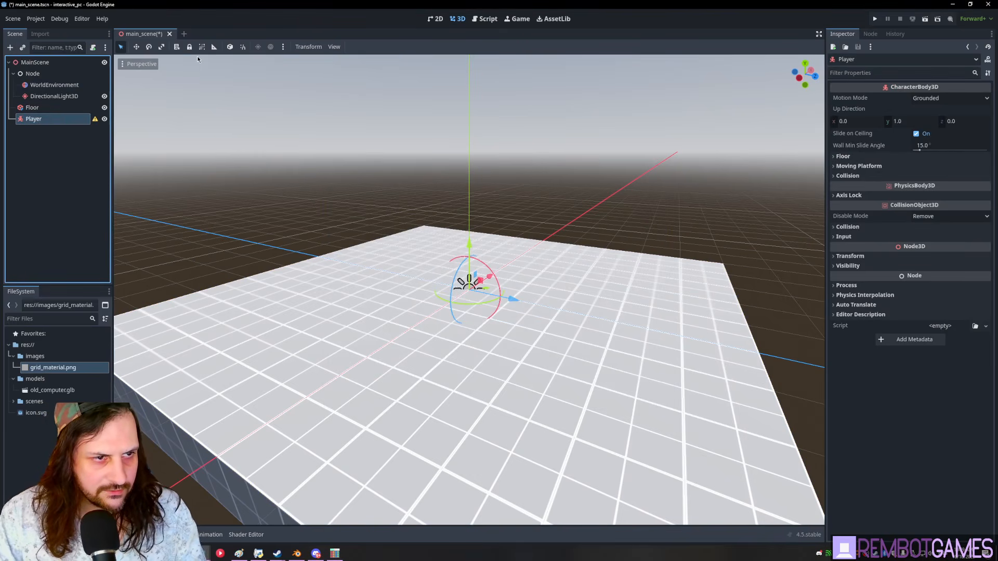
pyautogui.hotkey('ctrl', 'a')
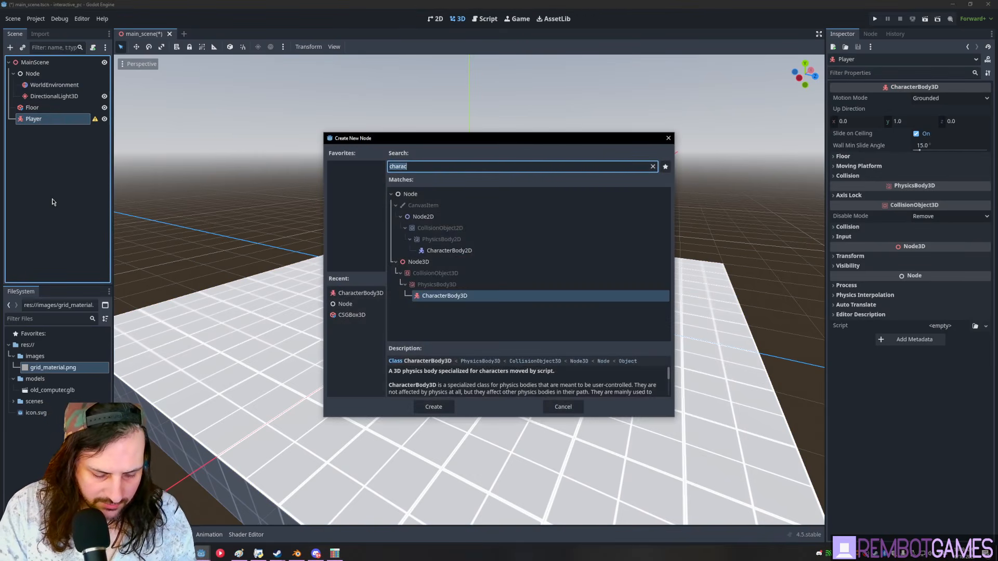
pyautogui.write('collisionsh')
pyautogui.press('Return')
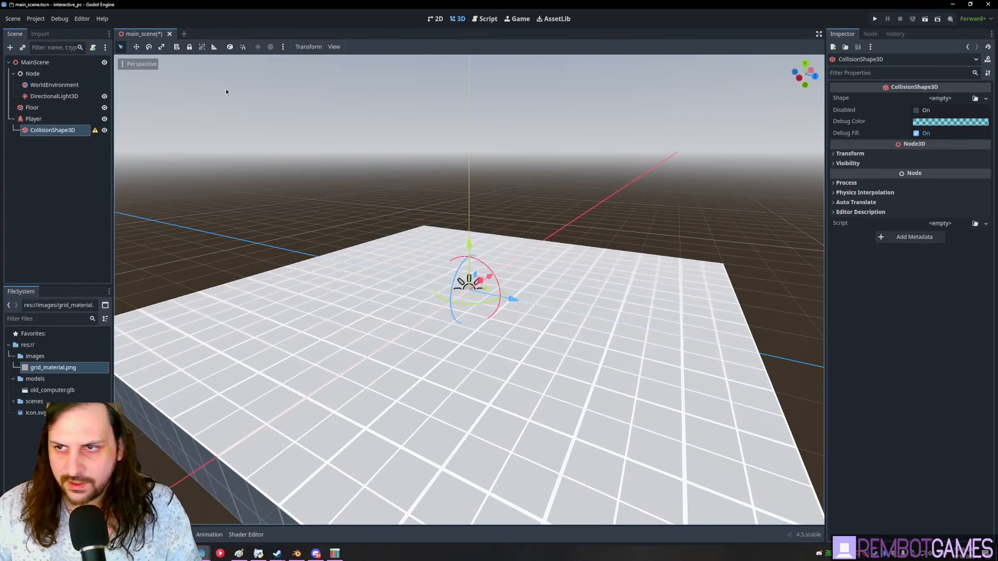
# - Make the collision shape a CapsuleShape3D with radius 0.25
pyautogui.click(941, 98)
pyautogui.click(936, 102)
pyautogui.click(925, 110)
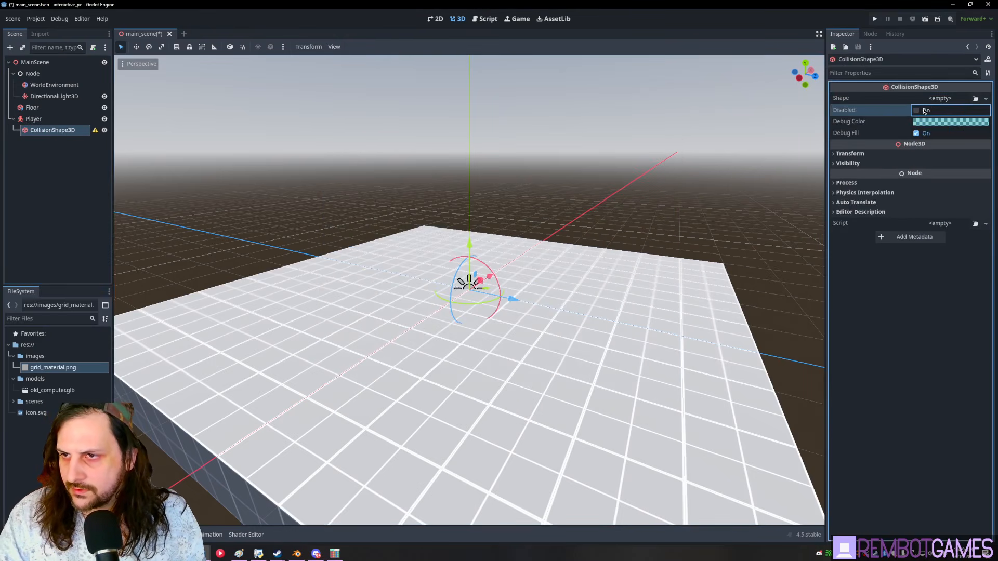
pyautogui.click(937, 100)
pyautogui.click(952, 155)
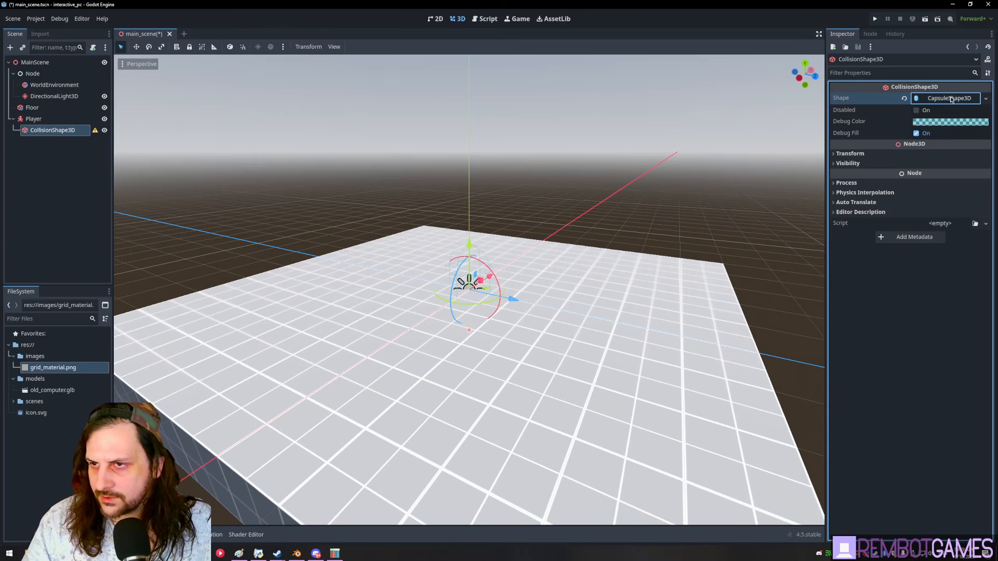
pyautogui.click(941, 110)
pyautogui.write('0.2')
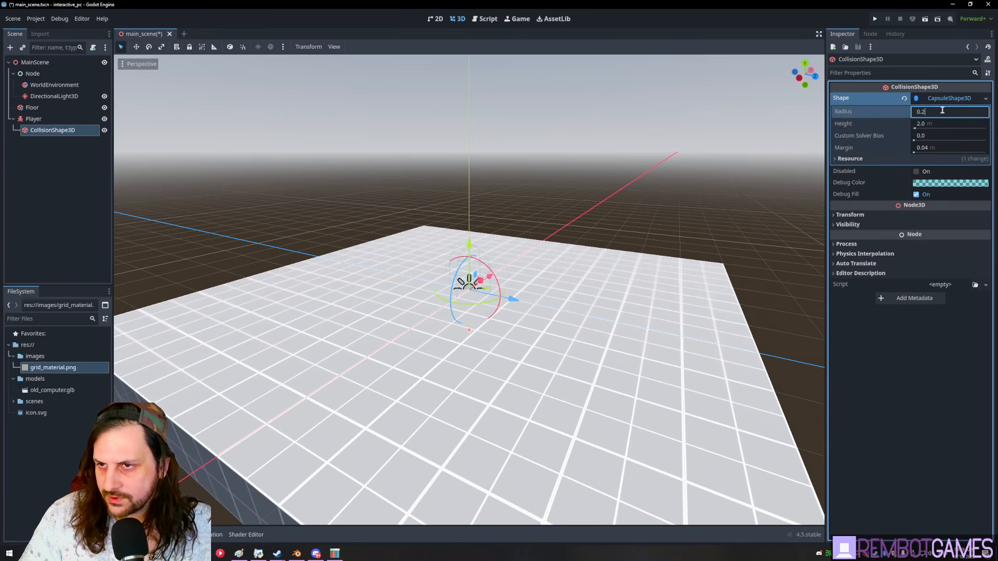
pyautogui.write('5')
pyautogui.press('Tab')
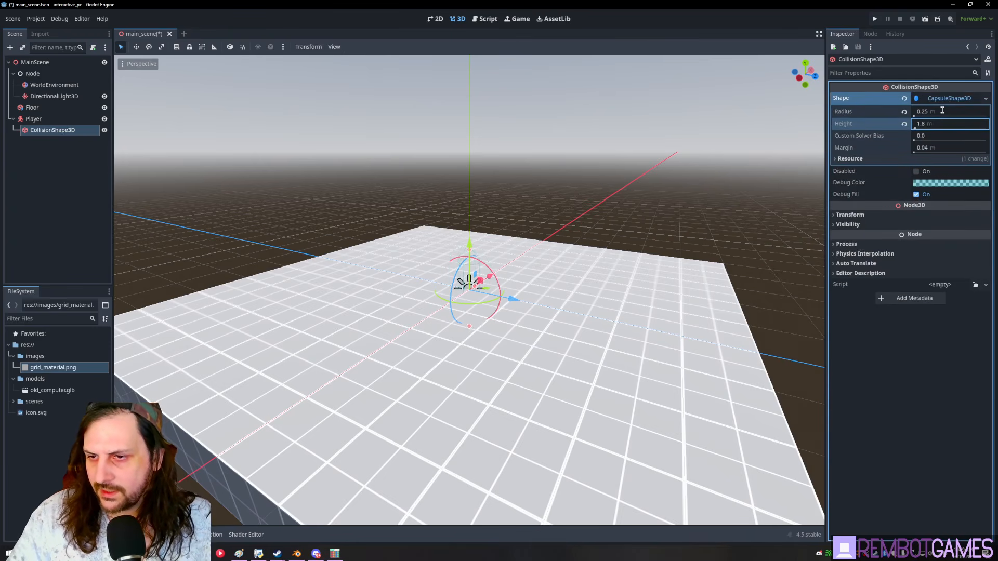
# - Raise the collision shape to position Y 0.9 and save the main scene
pyautogui.click(868, 215)
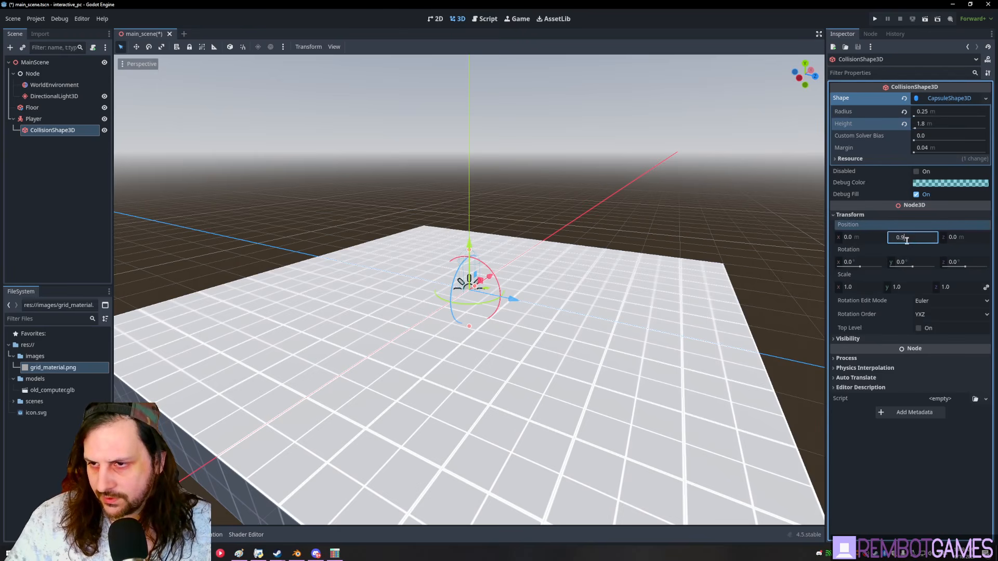
pyautogui.hotkey('ctrl', 's')
pyautogui.moveTo(520, 169); pyautogui.dragTo(488, 174, button='middle')
pyautogui.scroll(15, 478, 192)
pyautogui.keyDown('shift'); pyautogui.moveTo(485, 238); pyautogui.dragTo(500, 305, button='middle'); pyautogui.keyUp('shift')
pyautogui.scroll(-5, 501, 305)
pyautogui.click(38, 120)
# - Save the Player branch as player.tscn and open that scene
pyautogui.rightClick(38, 119)
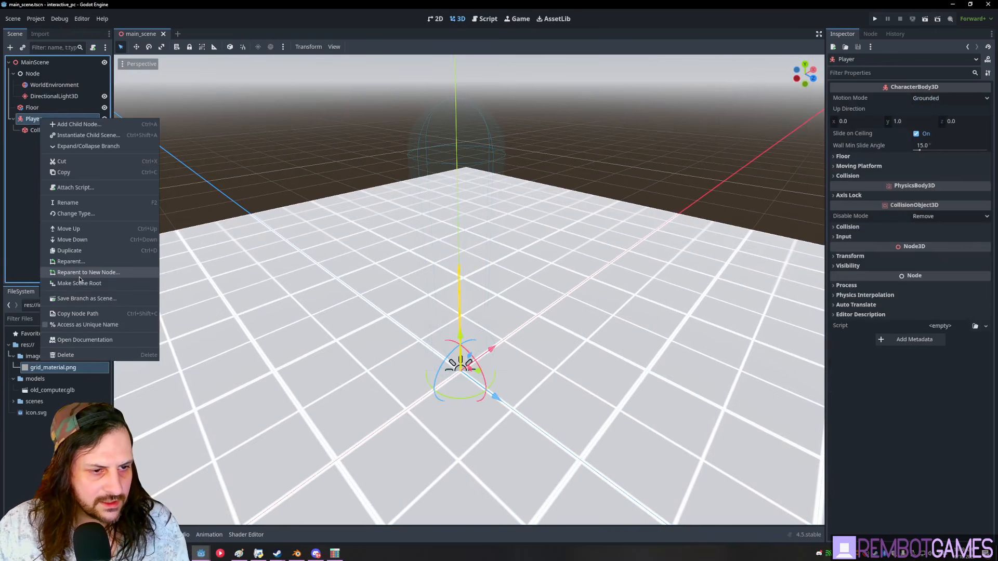
pyautogui.click(83, 299)
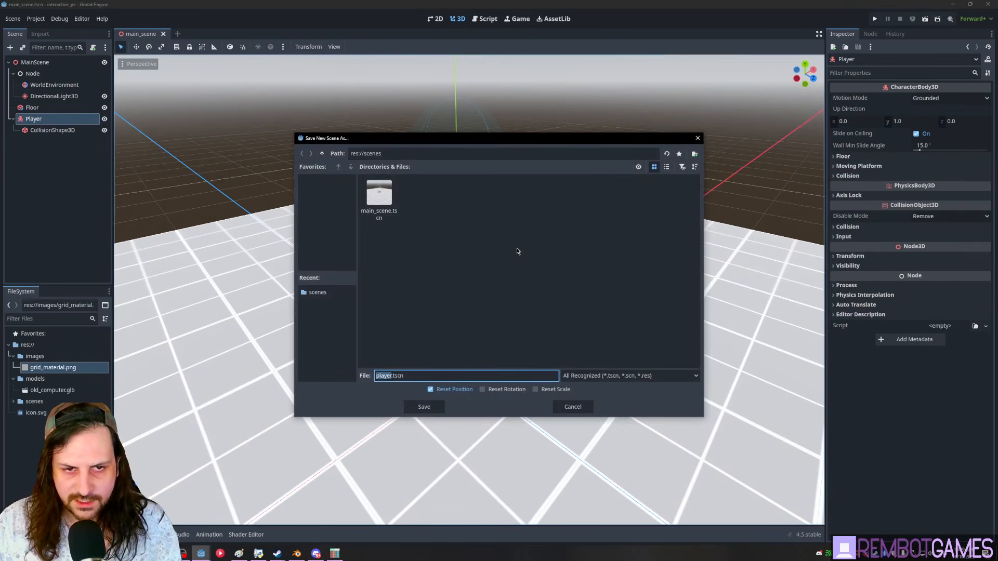
pyautogui.press('Return')
pyautogui.click(95, 119)
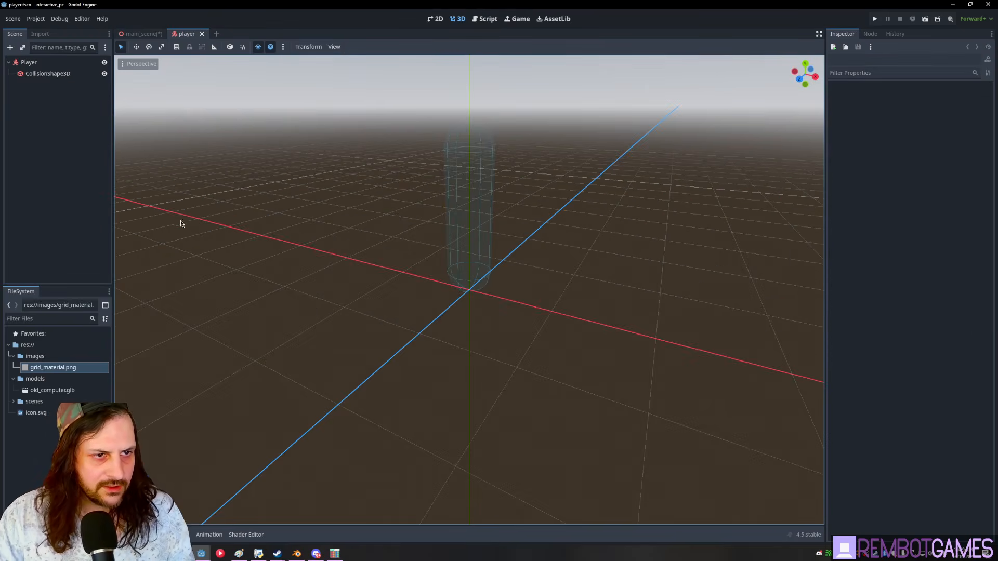
# - Add a Camera3D to Player, raise it near the capsule top, and save
pyautogui.write('camera')
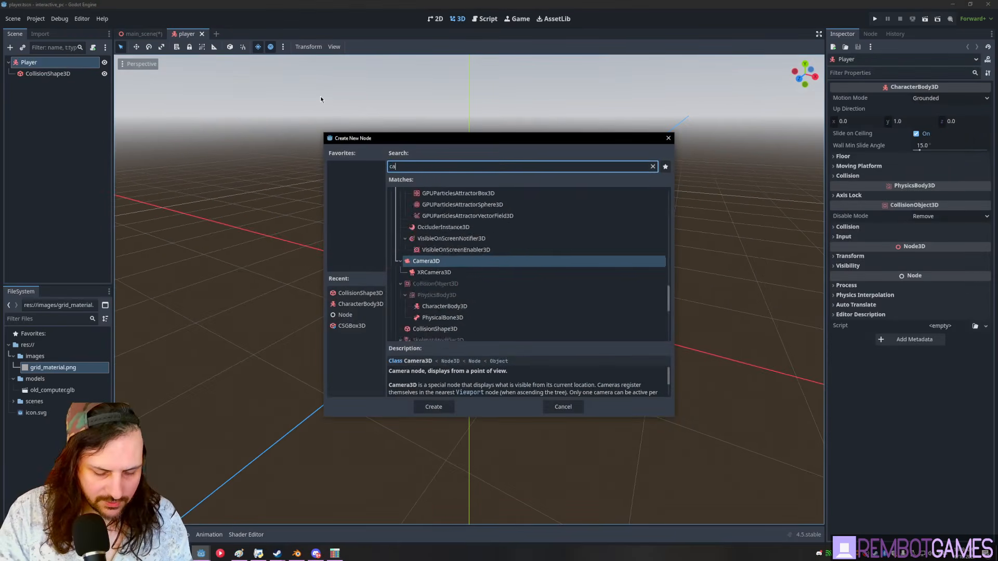
pyautogui.press('Return')
pyautogui.moveTo(516, 221); pyautogui.dragTo(376, 235, button='middle')
pyautogui.moveTo(470, 238); pyautogui.dragTo(474, 72)
pyautogui.hotkey('ctrl', 's')
pyautogui.moveTo(525, 240); pyautogui.dragTo(557, 274, button='middle')
pyautogui.moveTo(475, 215); pyautogui.dragTo(540, 120)
pyautogui.hotkey('ctrl', 'z')
# - Select the Player, CollisionShape3D and Camera3D nodes and orbit to check the camera placement
pyautogui.click(77, 178)
pyautogui.click(48, 74)
pyautogui.click(29, 61)
pyautogui.click(55, 85)
pyautogui.click(71, 157)
pyautogui.click(38, 63)
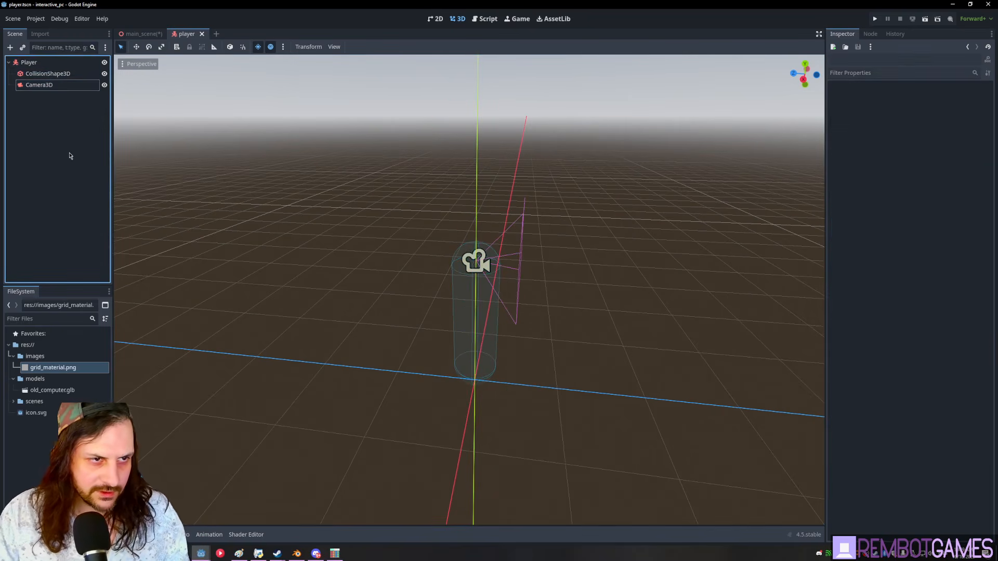
pyautogui.moveTo(411, 213); pyautogui.dragTo(426, 320, button='middle')
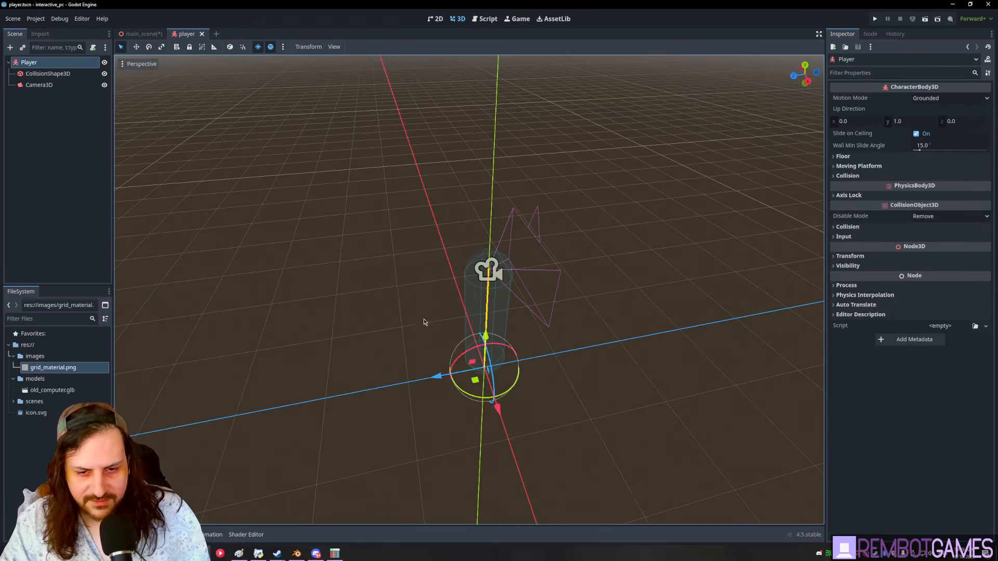
pyautogui.moveTo(510, 312); pyautogui.dragTo(391, 166, button='middle')
# - Name 3D physics layers 1-3 'world', 'player' and 'interactive' in Project Settings
pyautogui.click(45, 109)
pyautogui.click(40, 63)
pyautogui.click(857, 227)
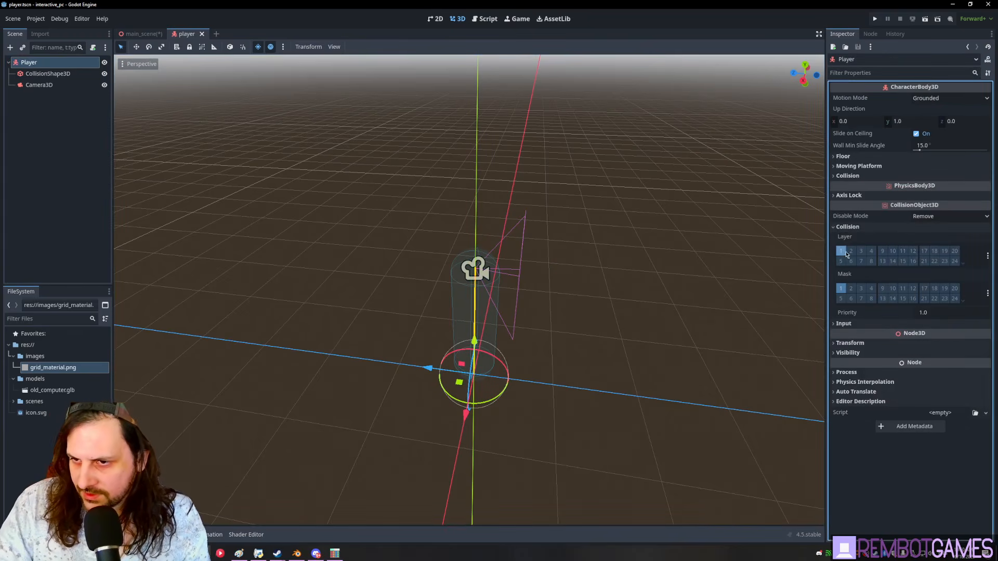
pyautogui.click(988, 255)
pyautogui.click(954, 264)
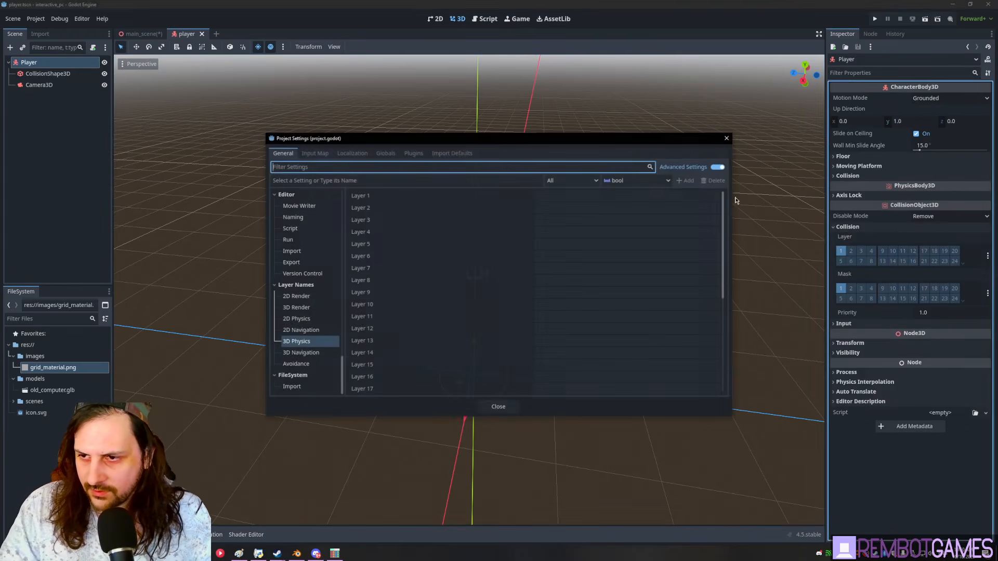
pyautogui.click(578, 199)
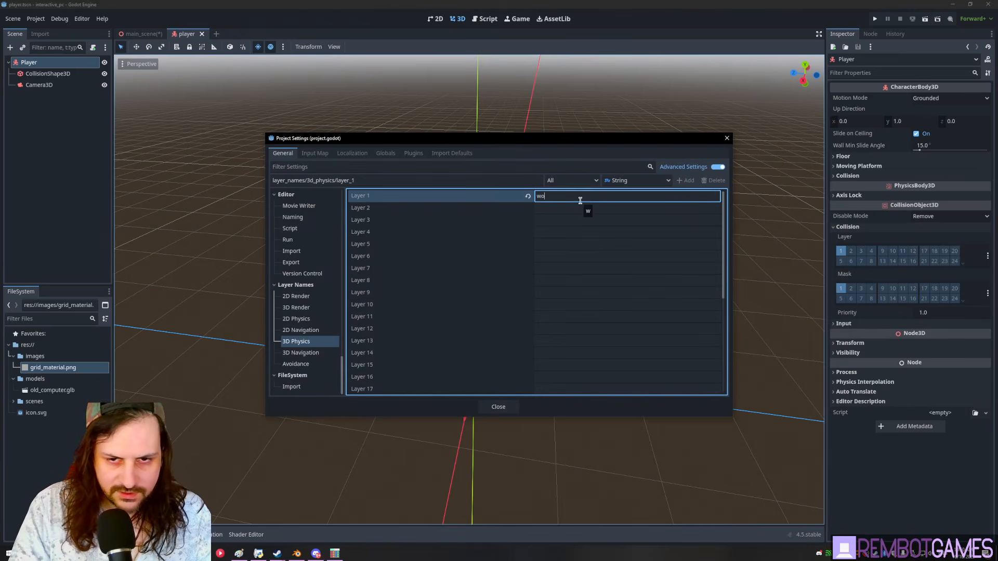
pyautogui.press('Return')
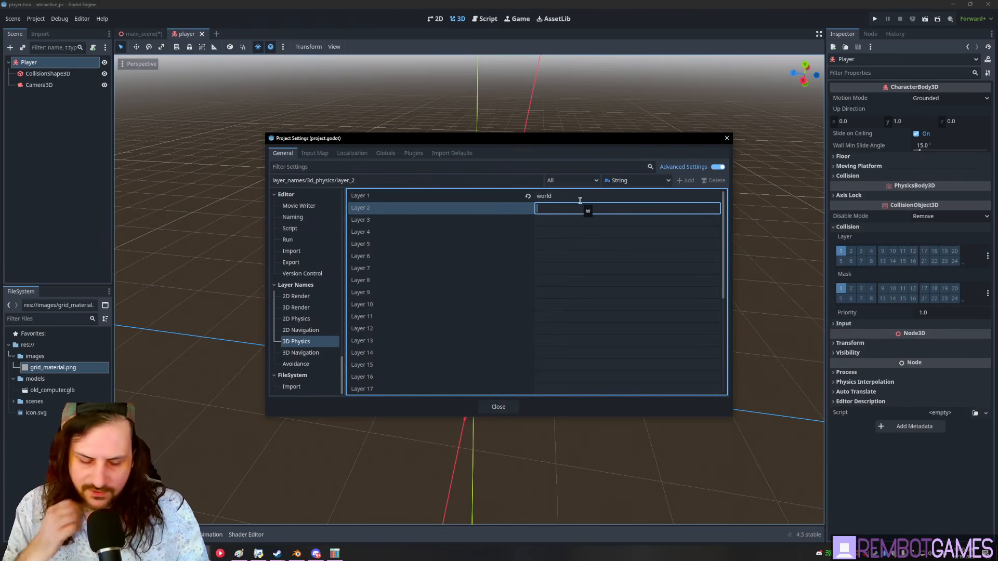
pyautogui.press('Return')
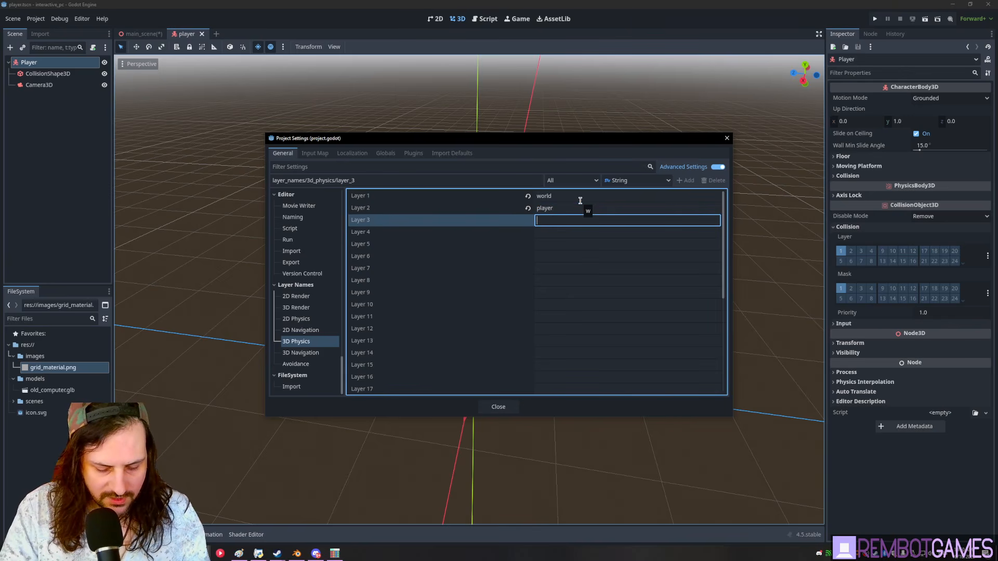
pyautogui.write('interactive')
pyautogui.click(498, 407)
# - Move the Player body from collision layer 1 to layer 2 (player)
pyautogui.moveTo(627, 219); pyautogui.dragTo(635, 201, button='middle')
pyautogui.click(56, 118)
pyautogui.click(39, 63)
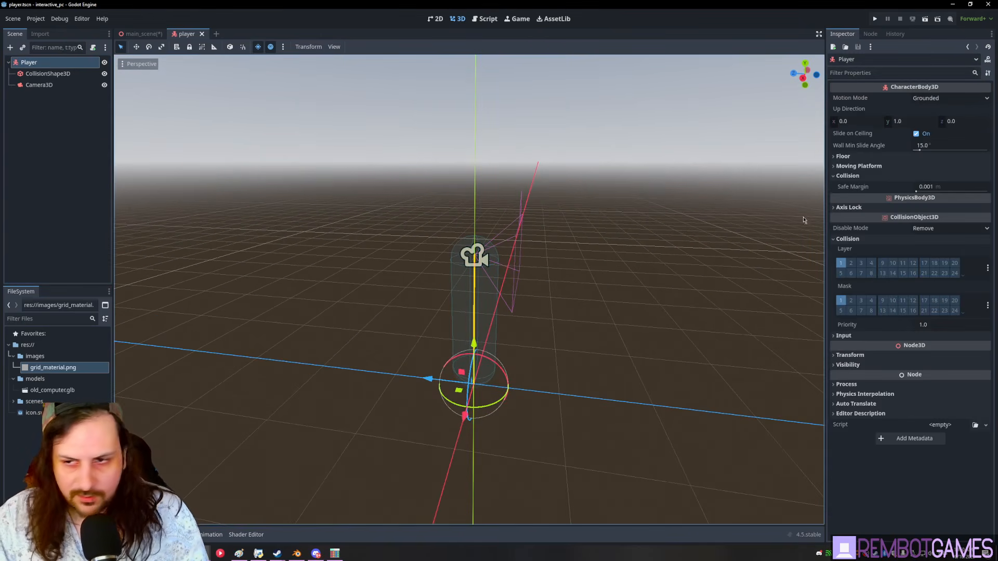
pyautogui.click(841, 263)
pyautogui.click(851, 262)
pyautogui.click(987, 268)
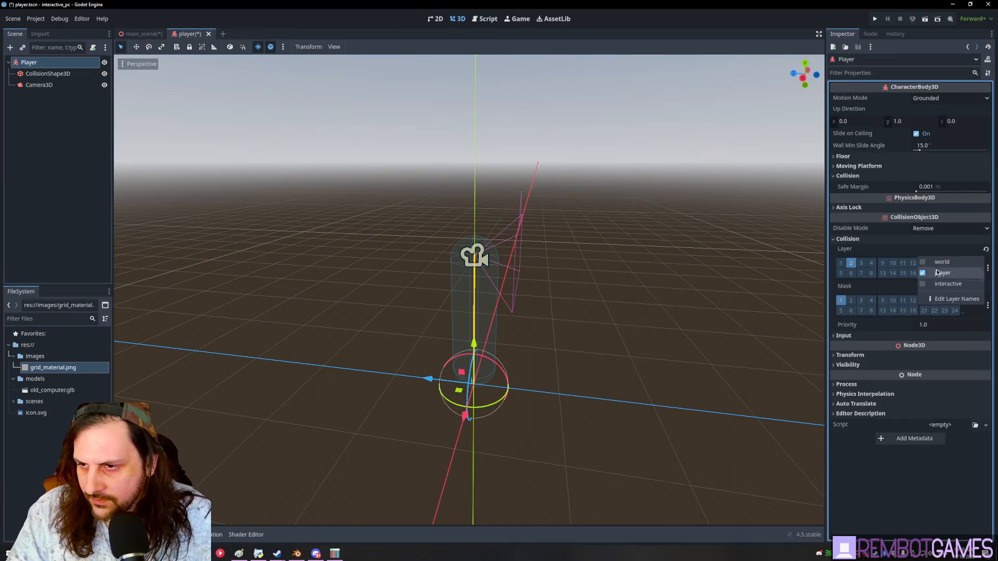
pyautogui.click(912, 249)
pyautogui.click(44, 101)
pyautogui.click(35, 67)
pyautogui.click(37, 84)
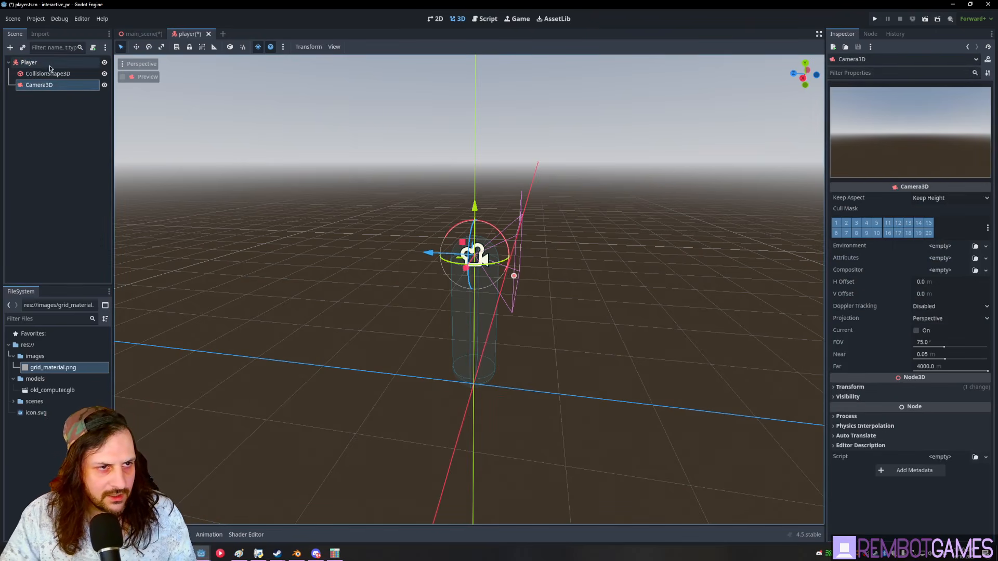
# - Add a Node3D to the player scene and make it the parent of Camera3D
pyautogui.click(44, 65)
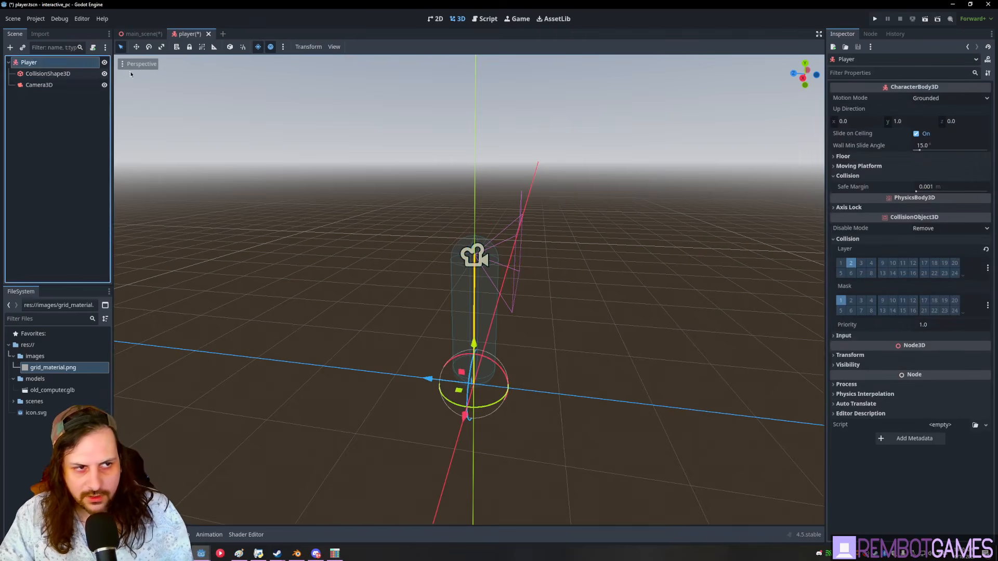
pyautogui.click(39, 84)
pyautogui.hotkey('ctrl', 'a')
pyautogui.write('n')
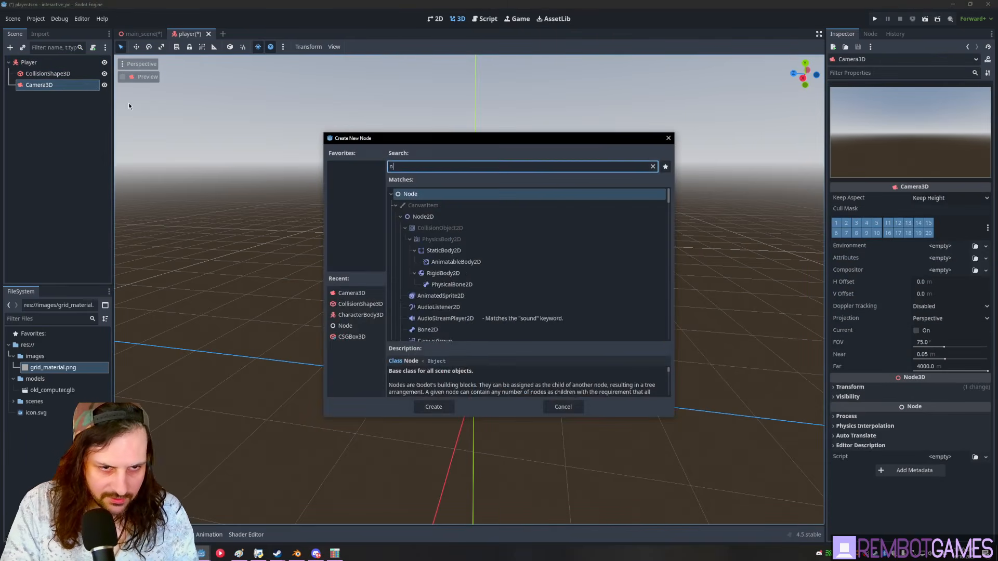
pyautogui.write('ode3dd')
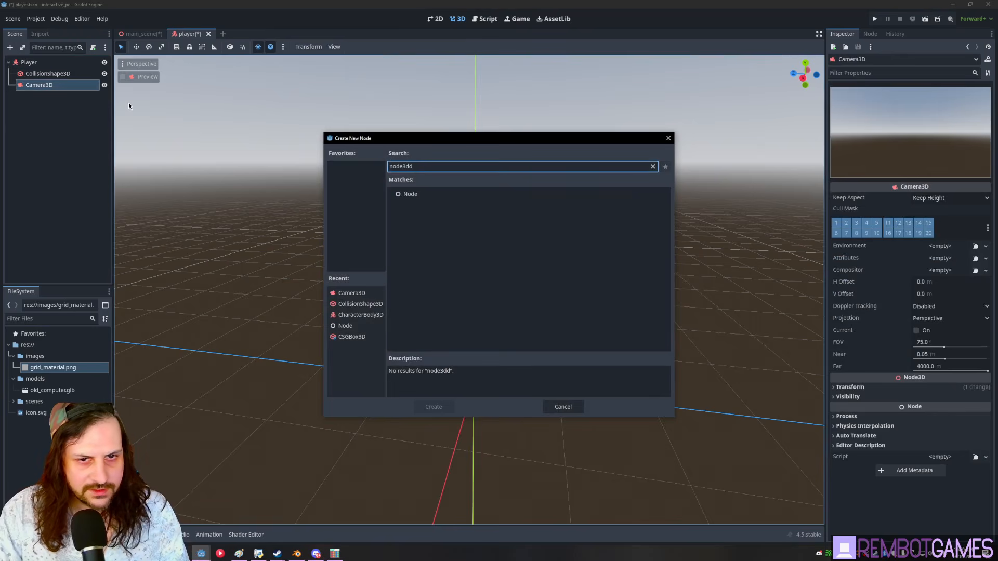
pyautogui.press('BackSpace')
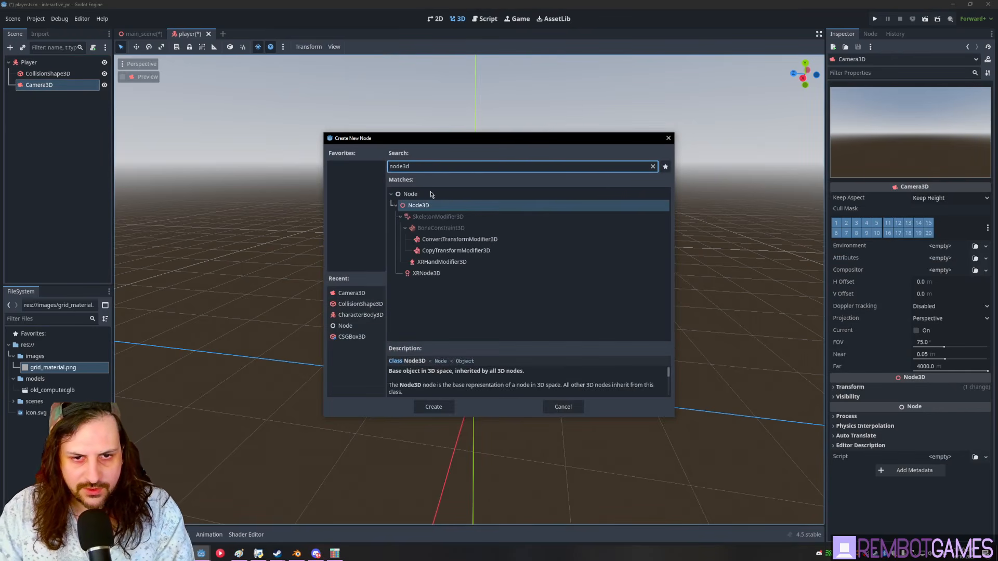
pyautogui.doubleClick(432, 205)
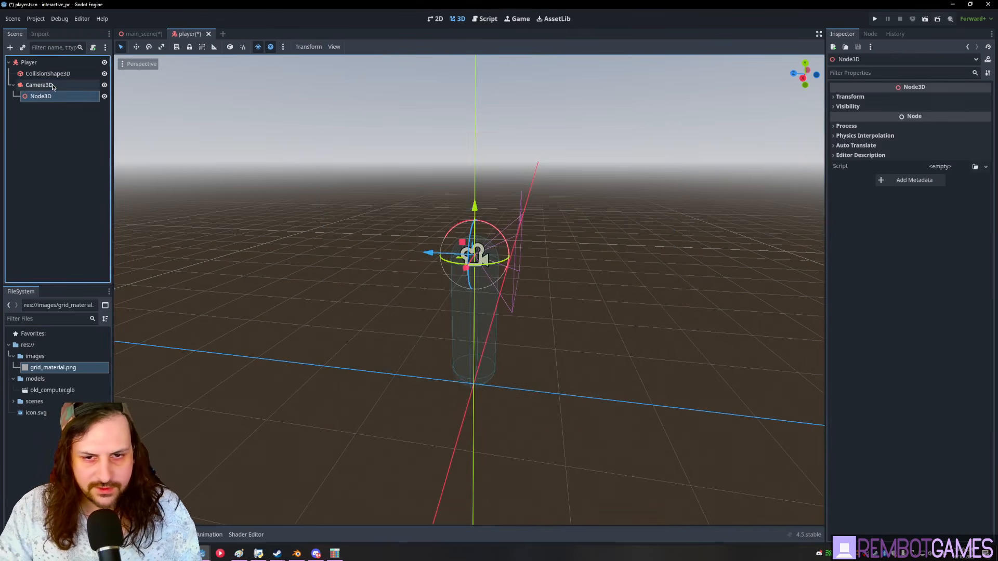
pyautogui.click(55, 85)
pyautogui.click(33, 101)
pyautogui.moveTo(32, 101); pyautogui.dragTo(39, 87)
# - Try inserting extra parent nodes above the camera and Node3D, then undo them
pyautogui.click(41, 96)
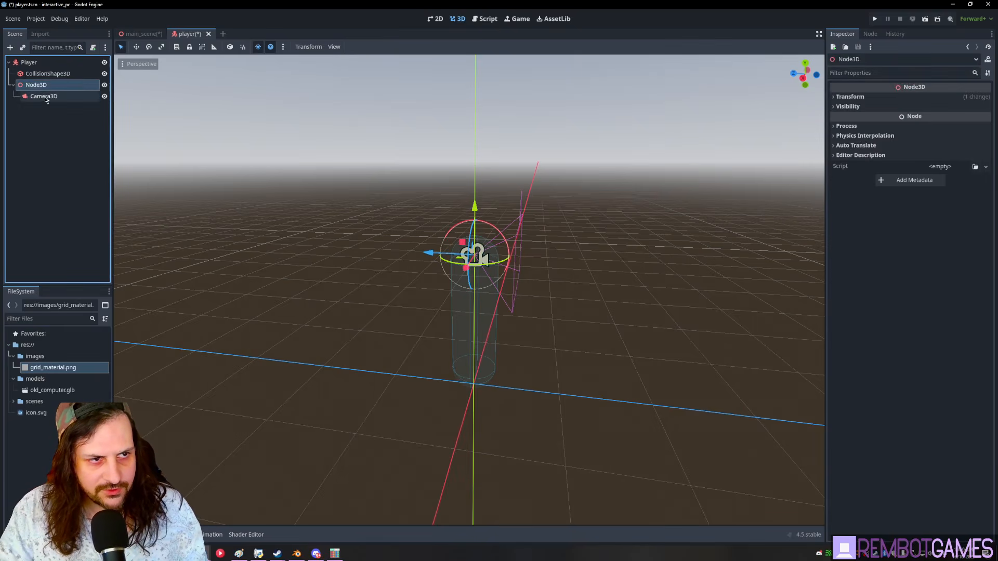
pyautogui.rightClick(37, 99)
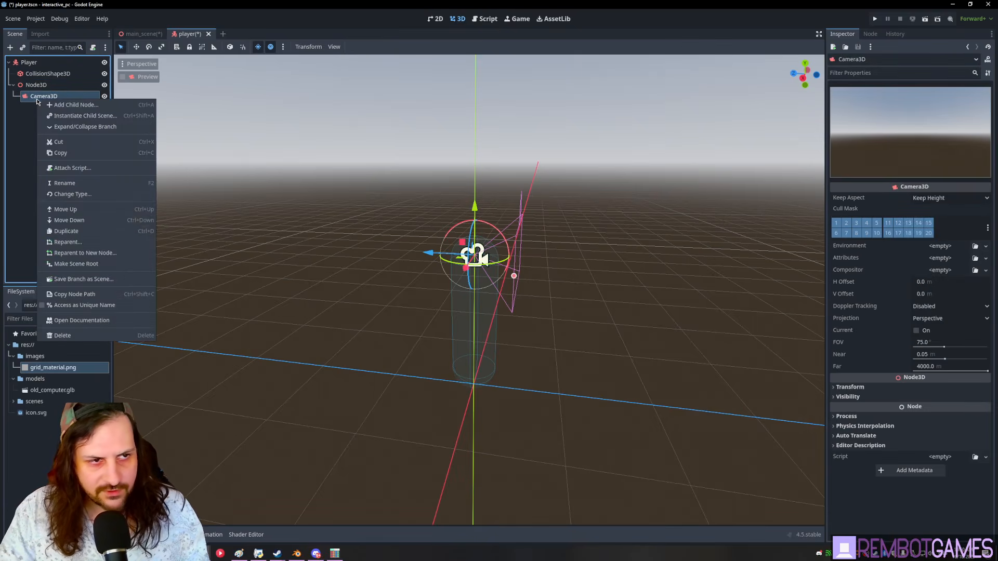
pyautogui.click(99, 255)
pyautogui.click(433, 407)
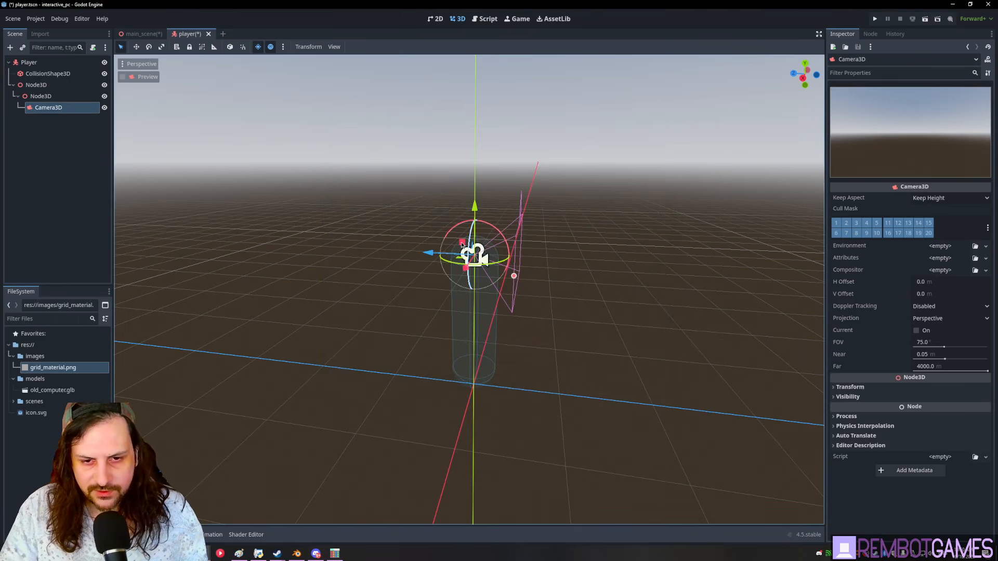
pyautogui.click(46, 110)
pyautogui.click(42, 98)
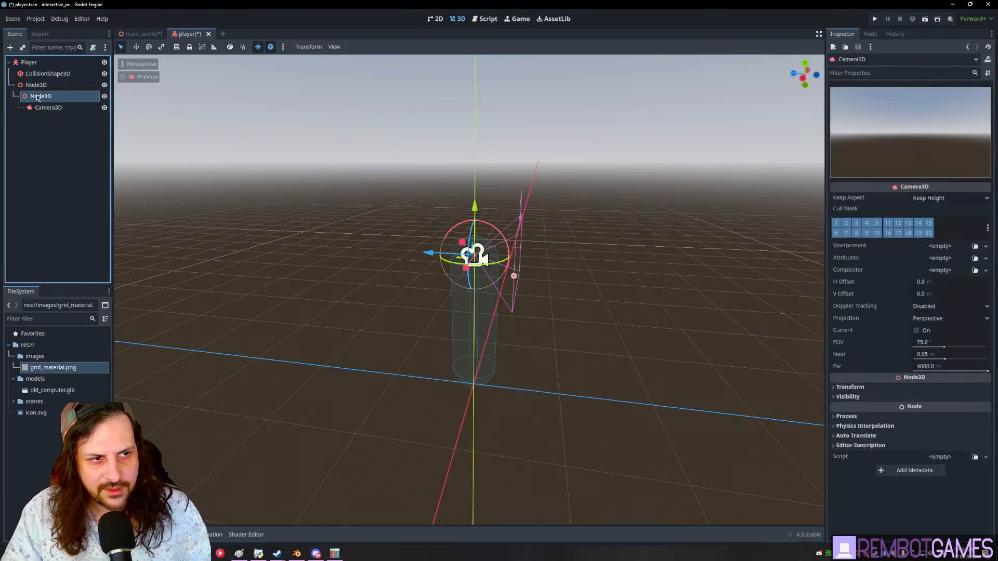
pyautogui.hotkey('ctrl', 'z')
pyautogui.click(26, 86)
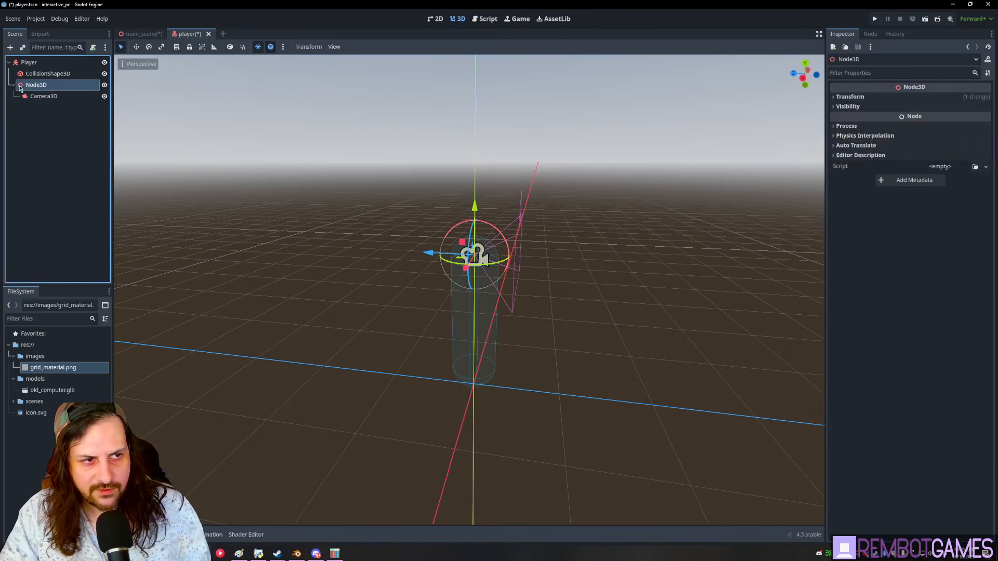
pyautogui.rightClick(30, 88)
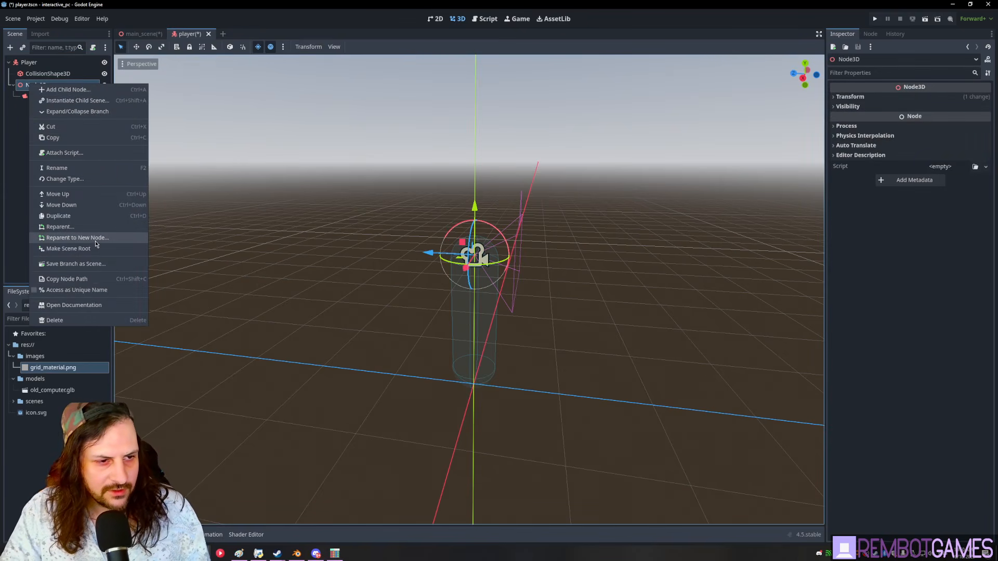
pyautogui.click(63, 238)
pyautogui.click(435, 407)
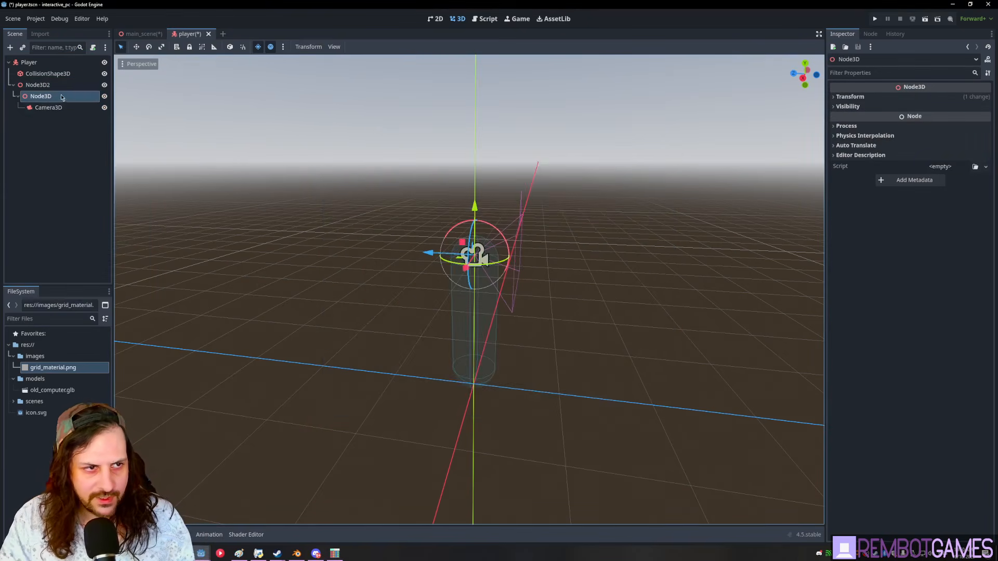
pyautogui.moveTo(491, 404); pyautogui.dragTo(409, 310)
pyautogui.hotkey('ctrl', 'z')
pyautogui.hotkey('ctrl', 'z')
pyautogui.hotkey('ctrl', 'z')
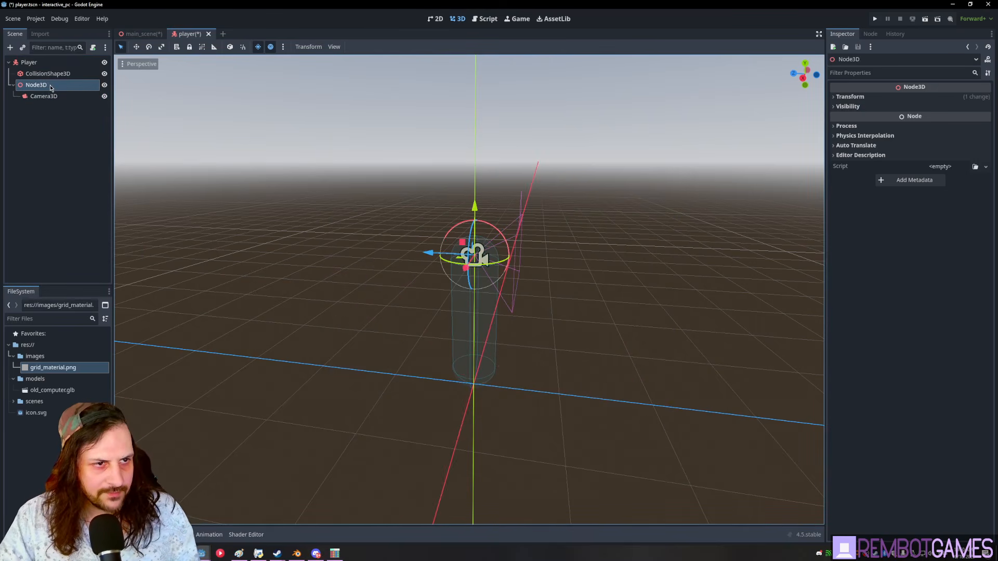
# - Rename the Node3D to 'Head' and test rotating it as the camera pivot
pyautogui.doubleClick(57, 88)
pyautogui.press('Return')
pyautogui.click(49, 96)
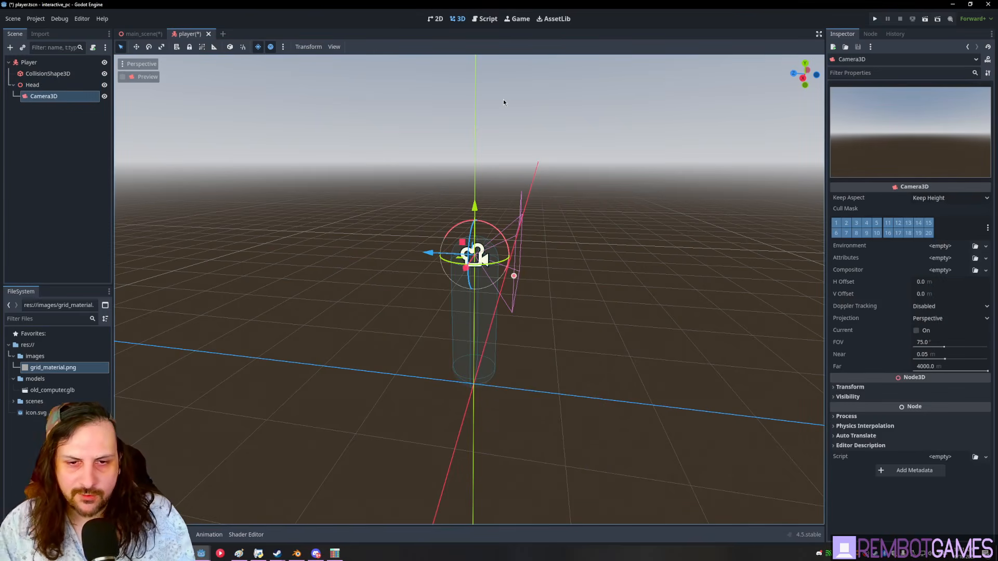
pyautogui.click(50, 85)
pyautogui.moveTo(494, 226)
pyautogui.mouseDown()
pyautogui.moveTo(424, 188)
pyautogui.moveTo(490, 245)
pyautogui.moveTo(490, 226)
pyautogui.mouseUp()
pyautogui.hotkey('ctrl', 'z')
# - Test moving the Camera3D under Head, undo the move, and reselect Player
pyautogui.moveTo(413, 216); pyautogui.dragTo(595, 210, button='middle')
pyautogui.click(73, 99)
pyautogui.moveTo(514, 235)
pyautogui.mouseDown()
pyautogui.moveTo(527, 231)
pyautogui.moveTo(507, 216)
pyautogui.mouseUp()
pyautogui.hotkey('ctrl', 'z')
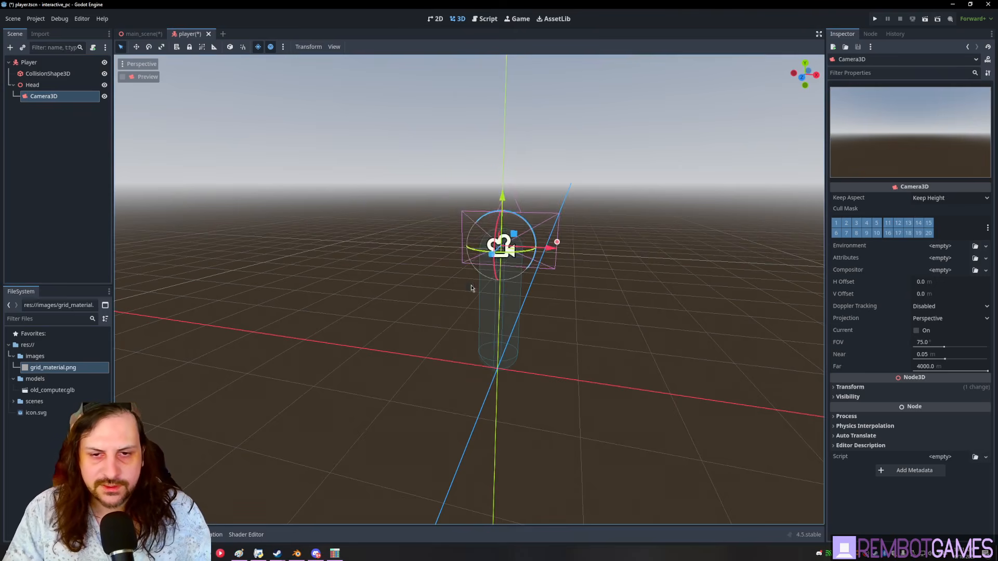
pyautogui.moveTo(466, 273); pyautogui.dragTo(430, 277, button='middle')
pyautogui.click(70, 143)
pyautogui.click(32, 86)
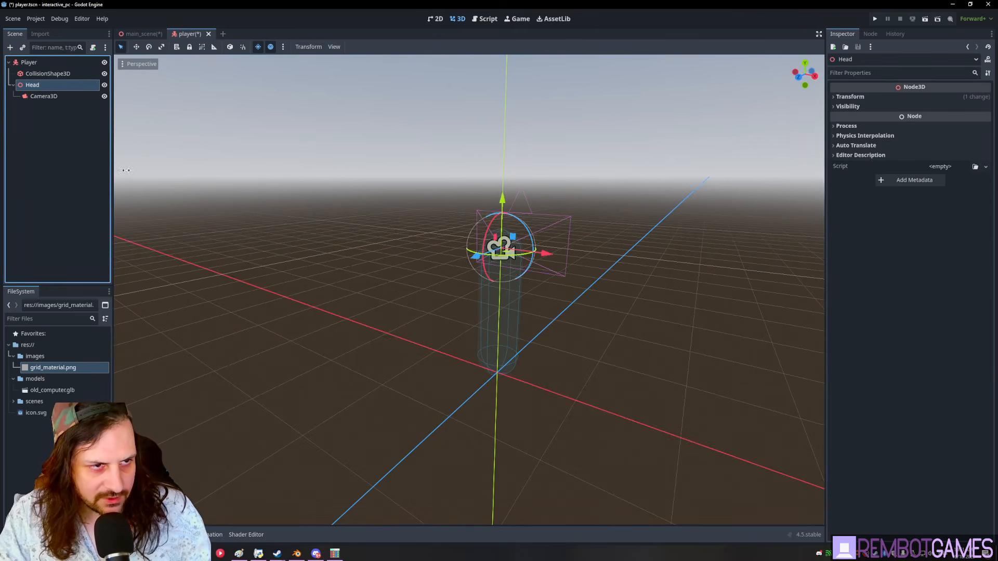
pyautogui.moveTo(395, 234); pyautogui.dragTo(327, 244, button='middle')
pyautogui.click(68, 65)
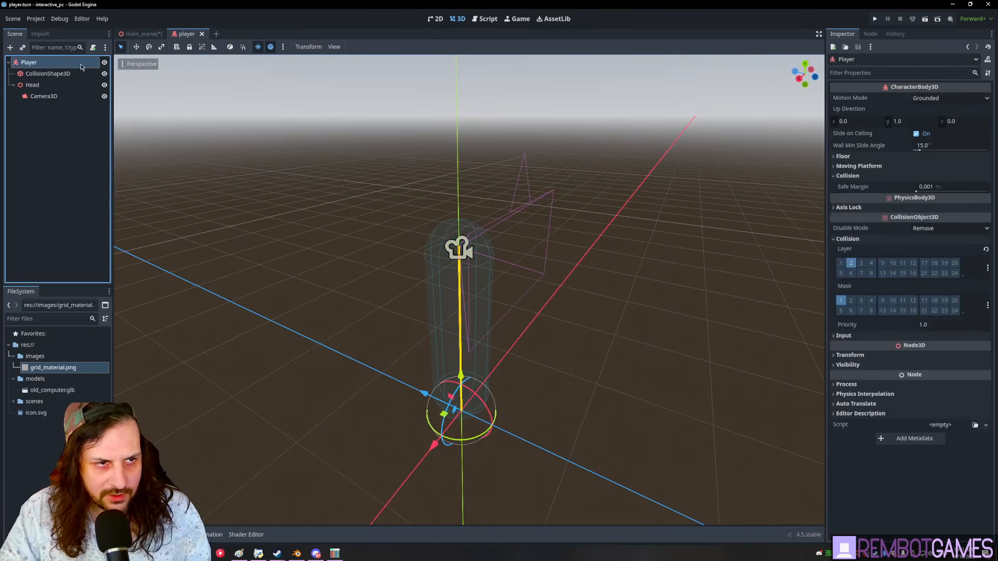
# - Attach a script to Player using the Basic Movement template as a separate file
pyautogui.click(93, 47)
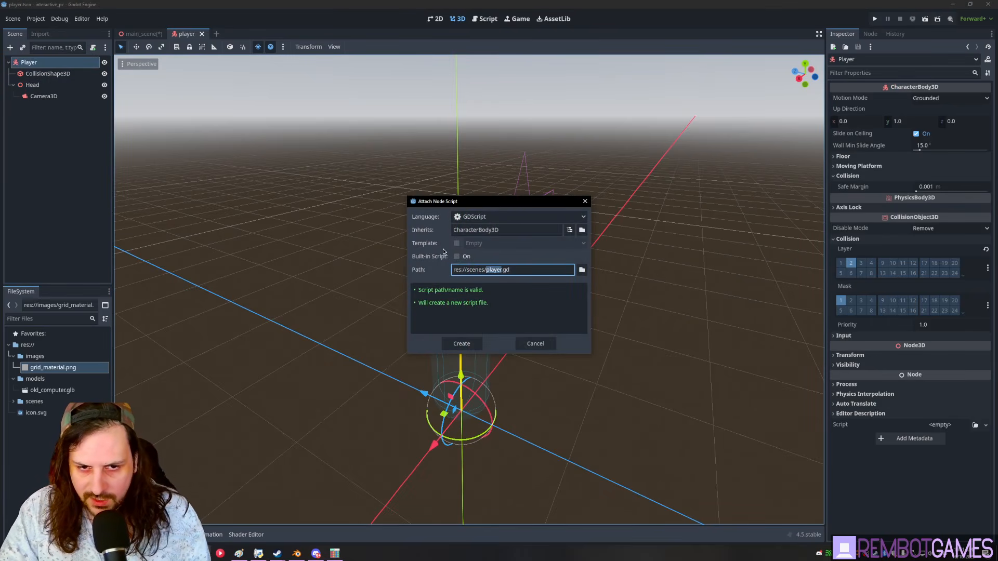
pyautogui.click(457, 257)
pyautogui.click(456, 257)
pyautogui.click(456, 244)
pyautogui.click(562, 244)
pyautogui.click(563, 243)
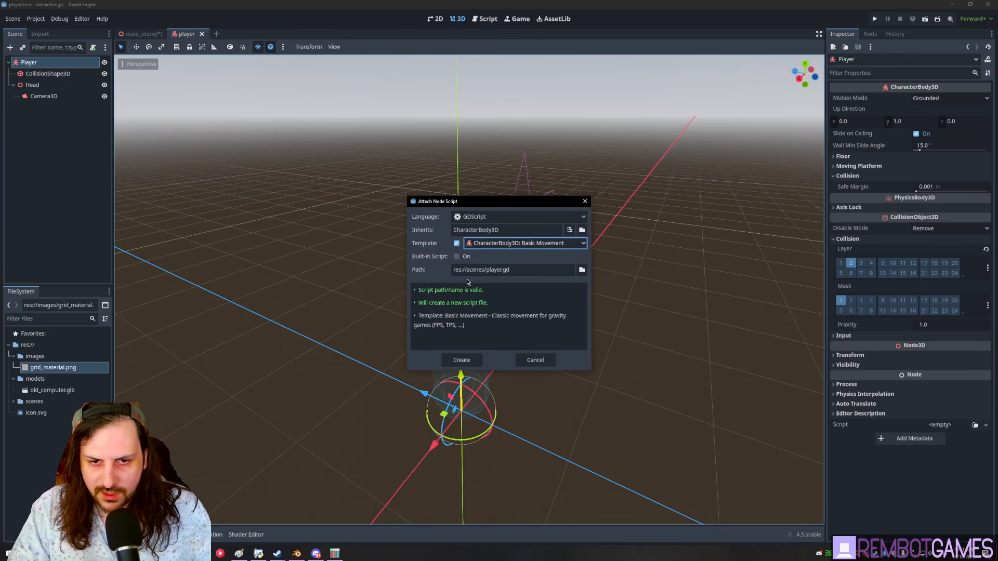
# - Save the script as player.gd in a new 'scripts' folder and create it
pyautogui.click(581, 270)
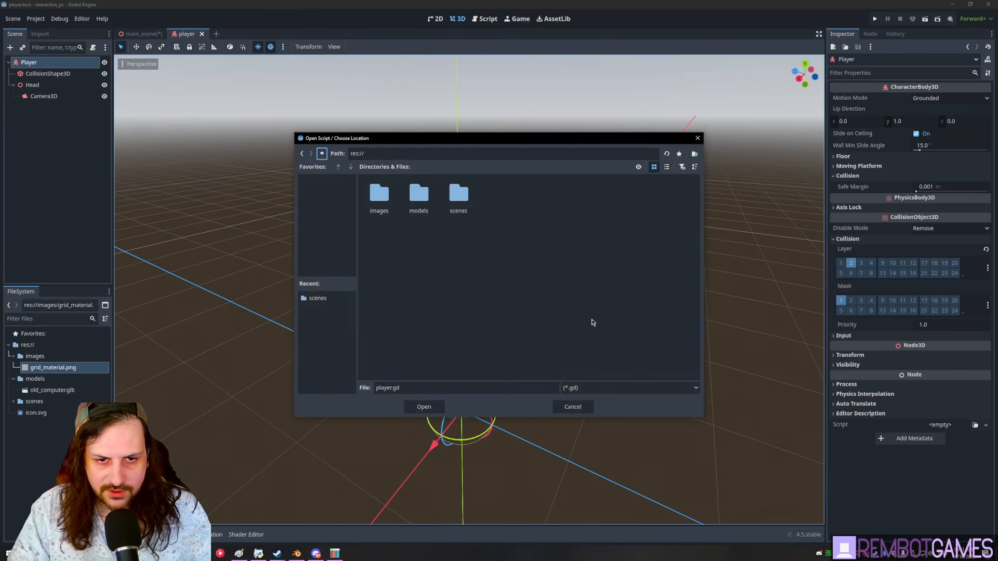
pyautogui.click(694, 154)
pyautogui.write('script')
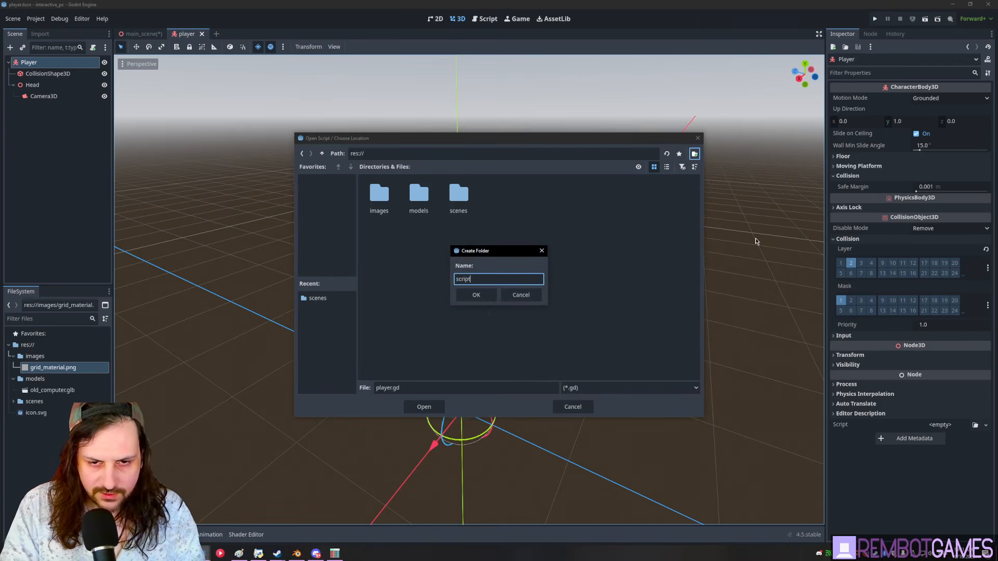
pyautogui.write('s')
pyautogui.press('Return')
pyautogui.click(443, 407)
pyautogui.click(458, 361)
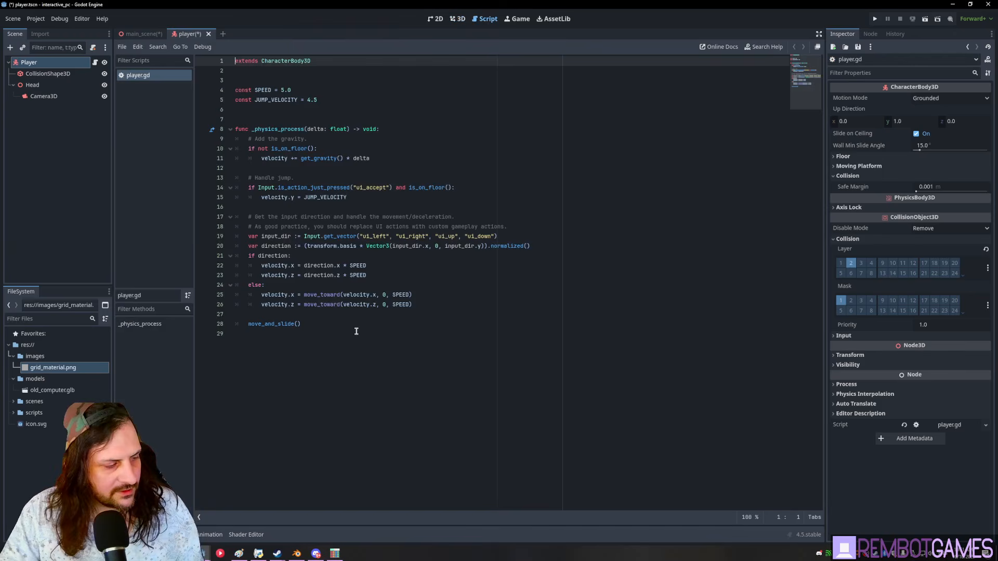
pyautogui.click(403, 178)
pyautogui.keyDown('ctrl'); pyautogui.scroll(5, 404, 177); pyautogui.keyUp('ctrl')
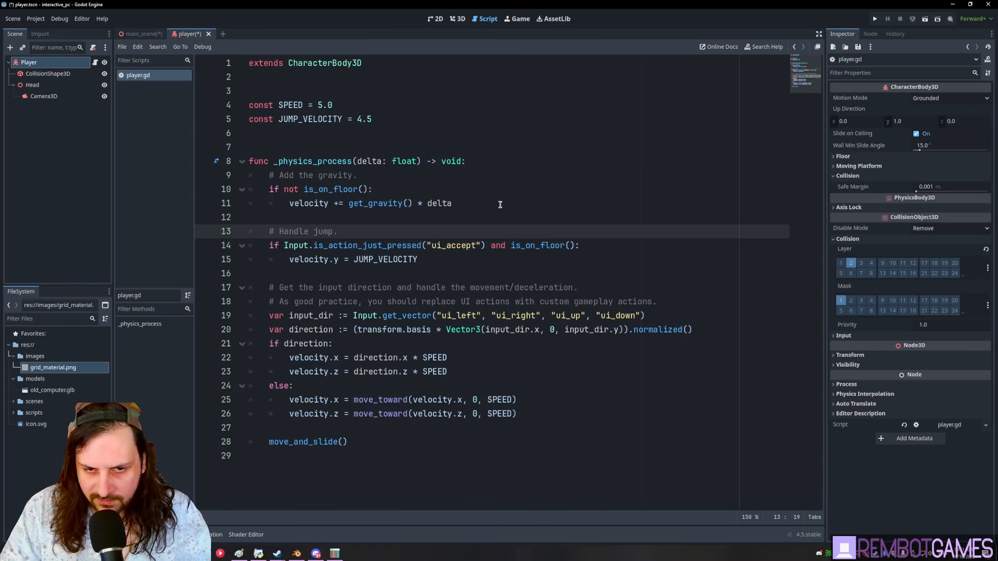
# - Add a _ready function setting Input.mouse_mode = Input.MOUSE_MODE_CAPTURED
pyautogui.click(311, 144)
pyautogui.press('Return')
pyautogui.press('Return')
pyautogui.press('Up')
pyautogui.write('fu')
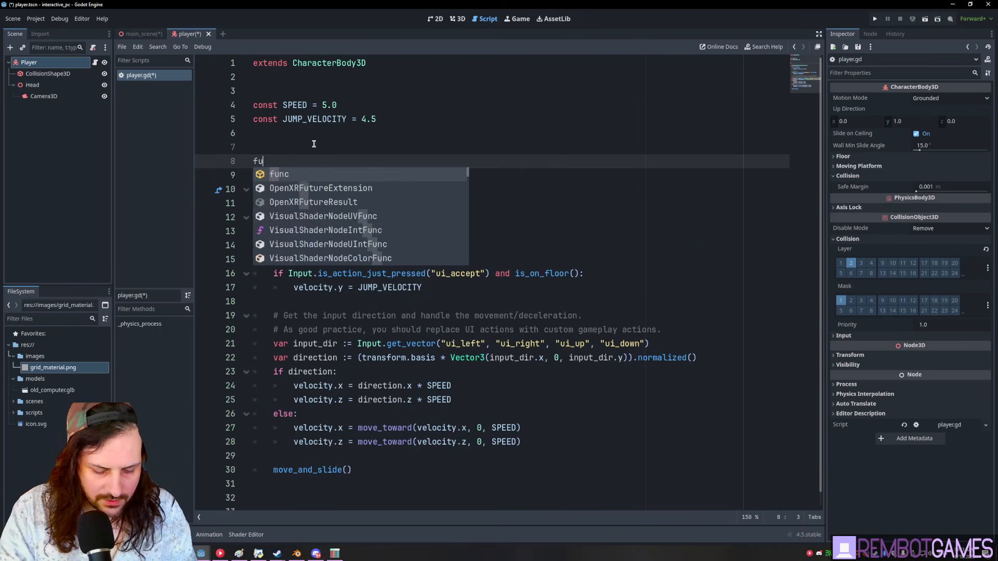
pyautogui.write('nbc nc')
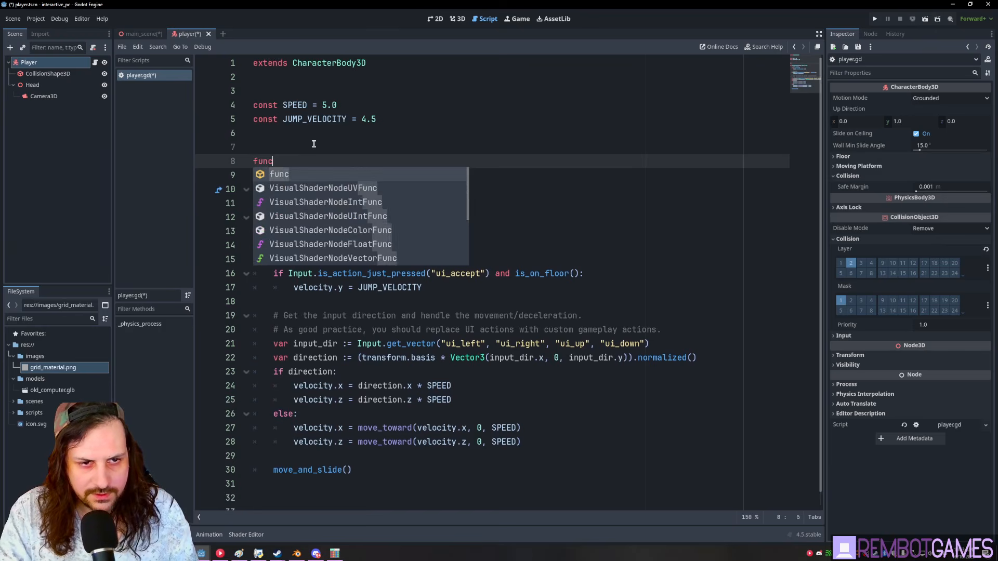
pyautogui.write(' _read')
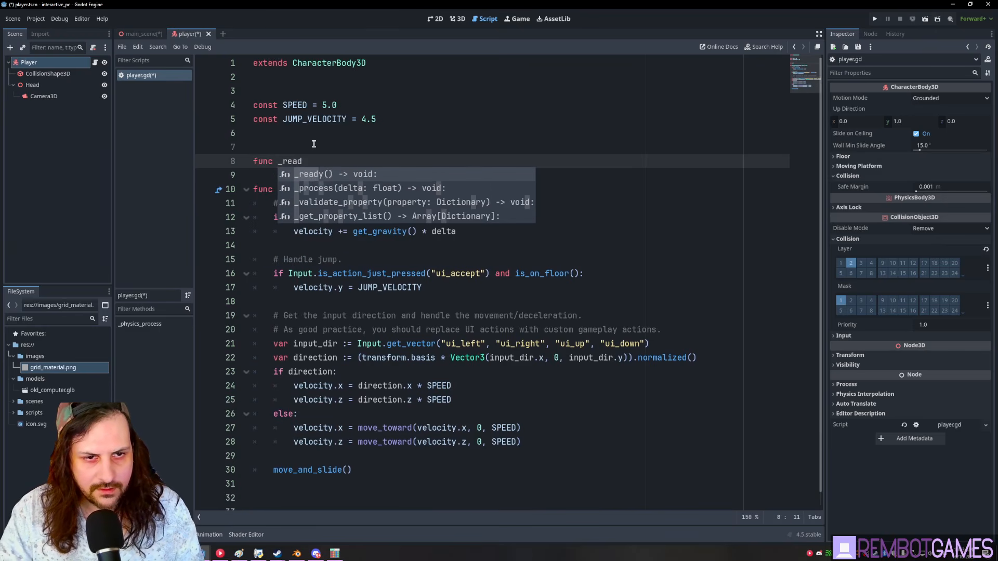
pyautogui.press('Return')
pyautogui.press('Return')
pyautogui.write('Input.mouse_mode = Input.MOUSE_MODE_CAPTURED')
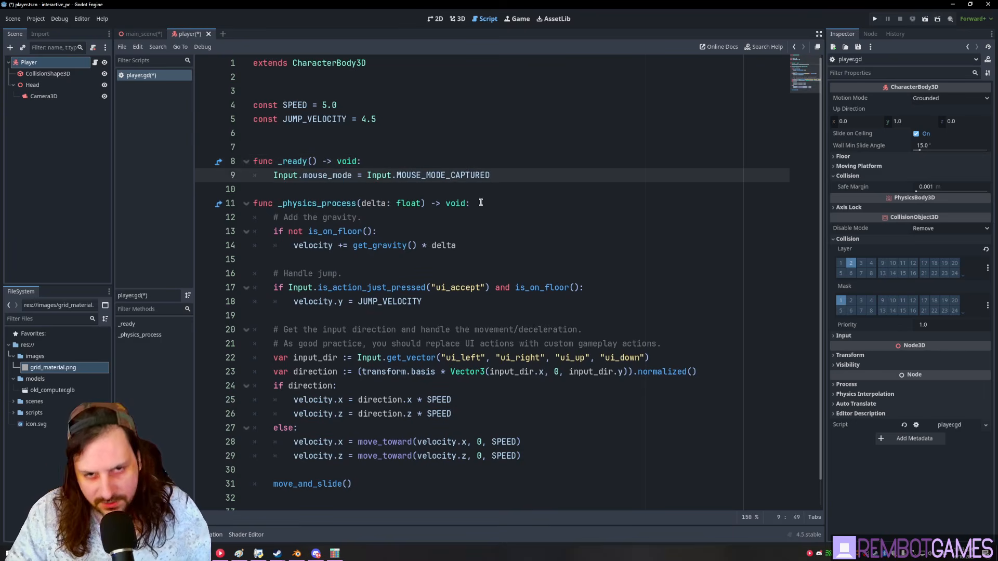
pyautogui.scroll(-1, 512, 165)
pyautogui.click(329, 497)
pyautogui.click(318, 483)
pyautogui.scroll(1, 358, 427)
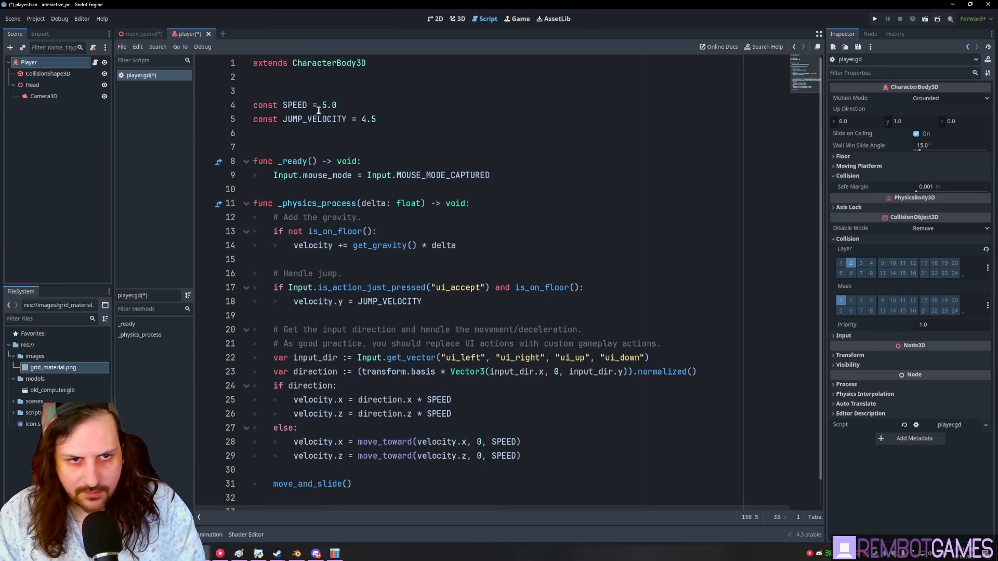
pyautogui.click(307, 133)
pyautogui.press('Return')
pyautogui.press('Return')
pyautogui.moveTo(32, 84); pyautogui.dragTo(262, 151)
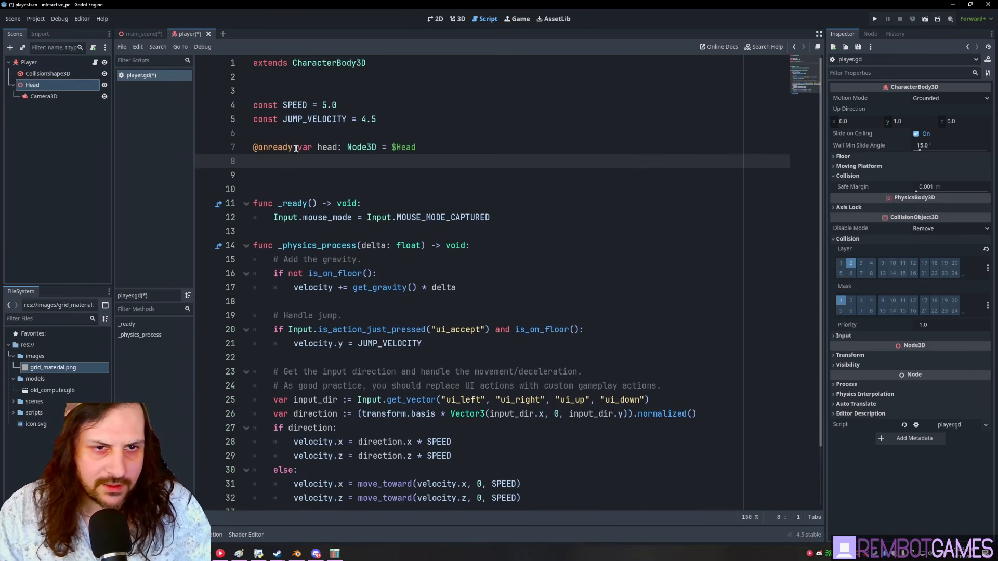
pyautogui.doubleClick(328, 147)
pyautogui.click(316, 172)
pyautogui.press('BackSpace')
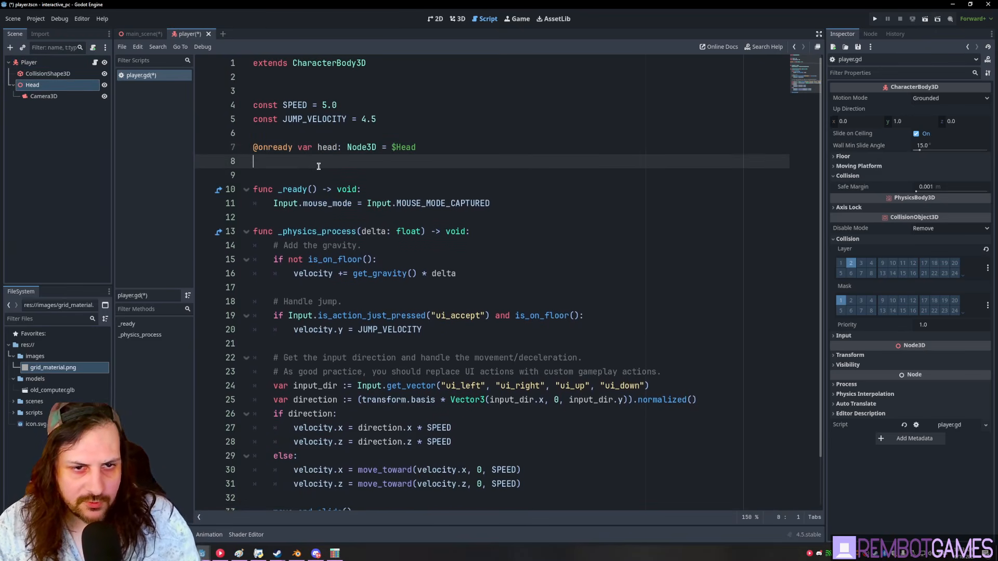
# - Declare a func _input at the end of player.gd via autocomplete
pyautogui.scroll(-2, 316, 167)
pyautogui.click(281, 484)
pyautogui.write('func ')
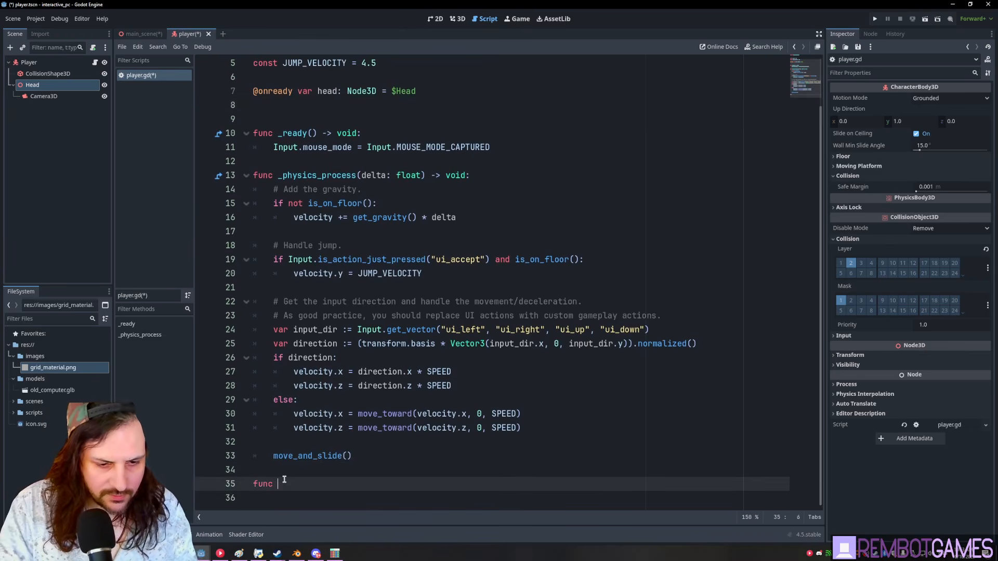
pyautogui.write('_in')
pyautogui.press('Down')
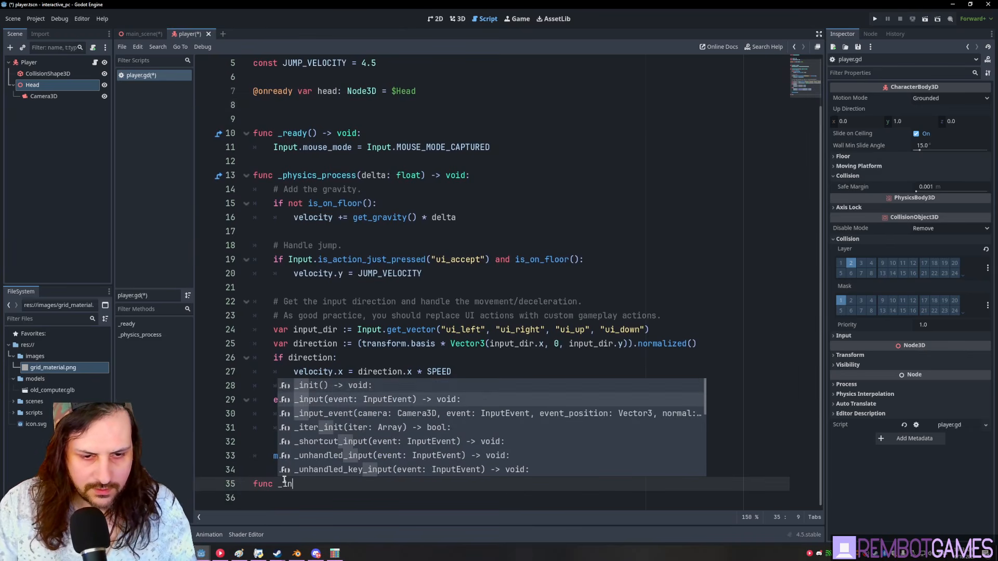
pyautogui.press('Return')
pyautogui.press('Return')
pyautogui.press('Return')
pyautogui.press('Return')
pyautogui.press('Return')
pyautogui.press('Return')
pyautogui.press('Return')
pyautogui.press('Return')
pyautogui.press('Return')
pyautogui.press('Return')
pyautogui.press('Return')
pyautogui.press('Return')
pyautogui.press('Return')
pyautogui.press('Return')
pyautogui.press('Return')
pyautogui.press('Return')
pyautogui.press('Return')
pyautogui.press('Return')
pyautogui.press('Return')
pyautogui.press('Return')
pyautogui.press('Return')
pyautogui.press('Return')
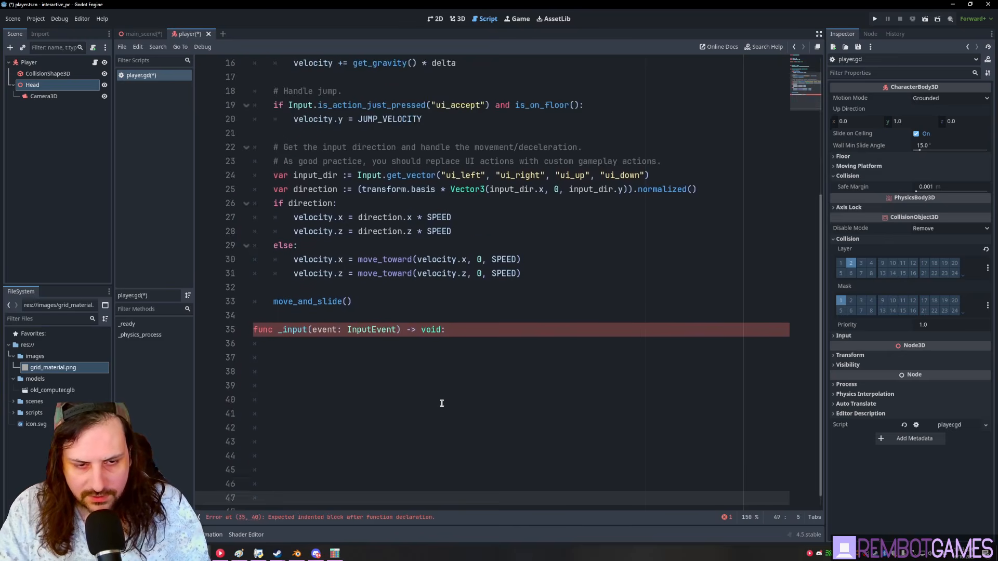
# - Declare var MOUSE_SENS: float = 0.001 below JUMP_VELOCITY and save
pyautogui.click(441, 316)
pyautogui.scroll(8, 439, 234)
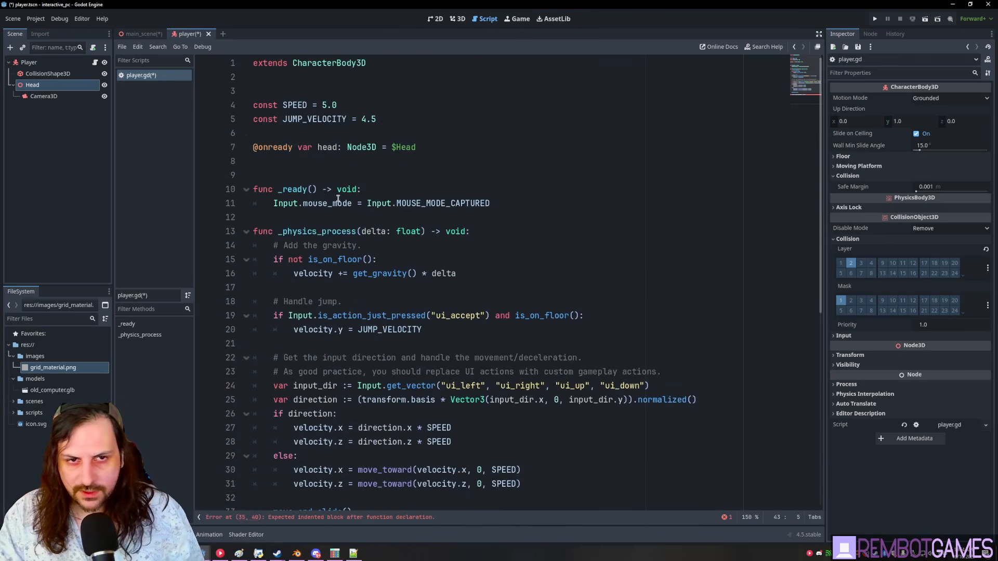
pyautogui.click(327, 130)
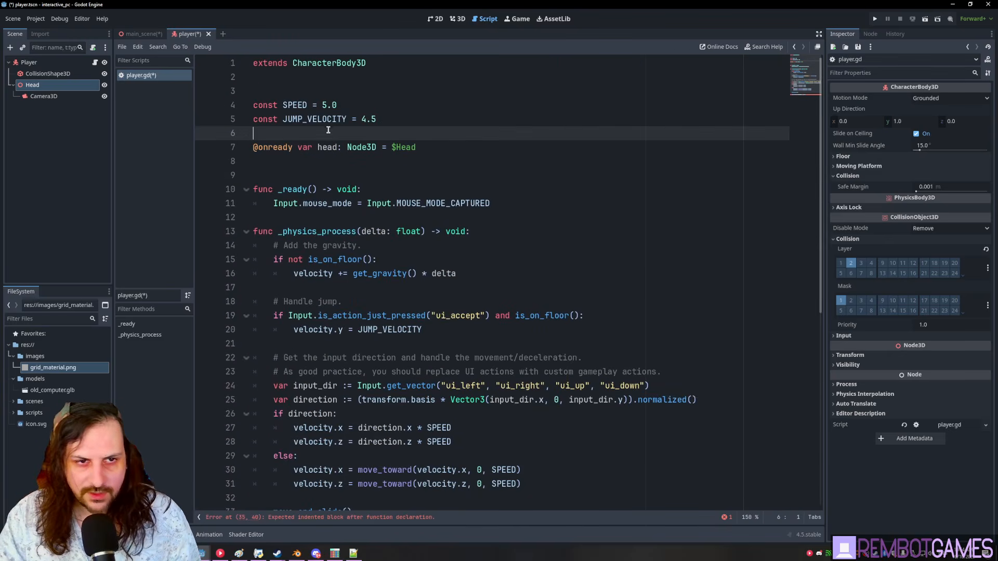
pyautogui.press('Return')
pyautogui.press('Return')
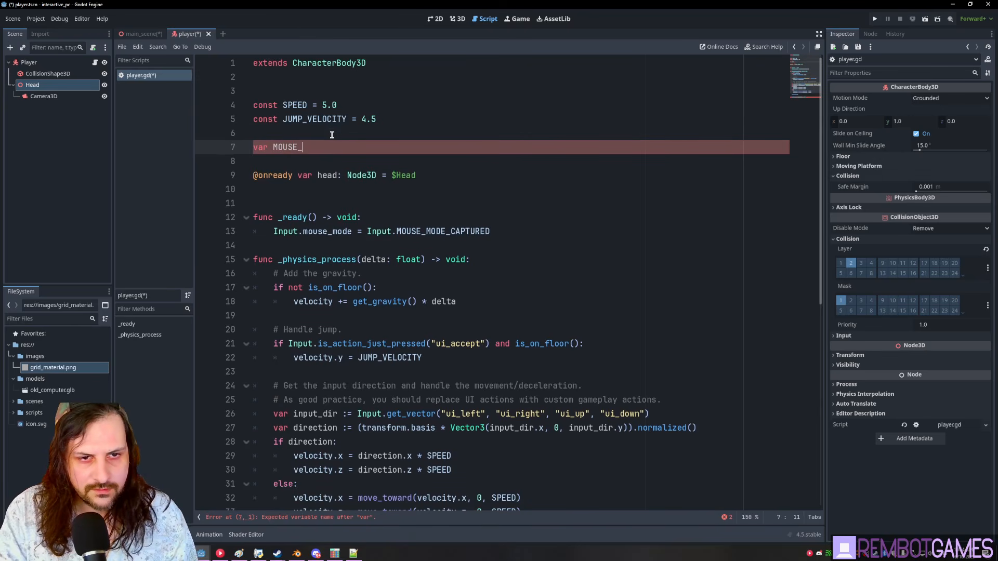
pyautogui.press('BackSpace')
pyautogui.press('BackSpace')
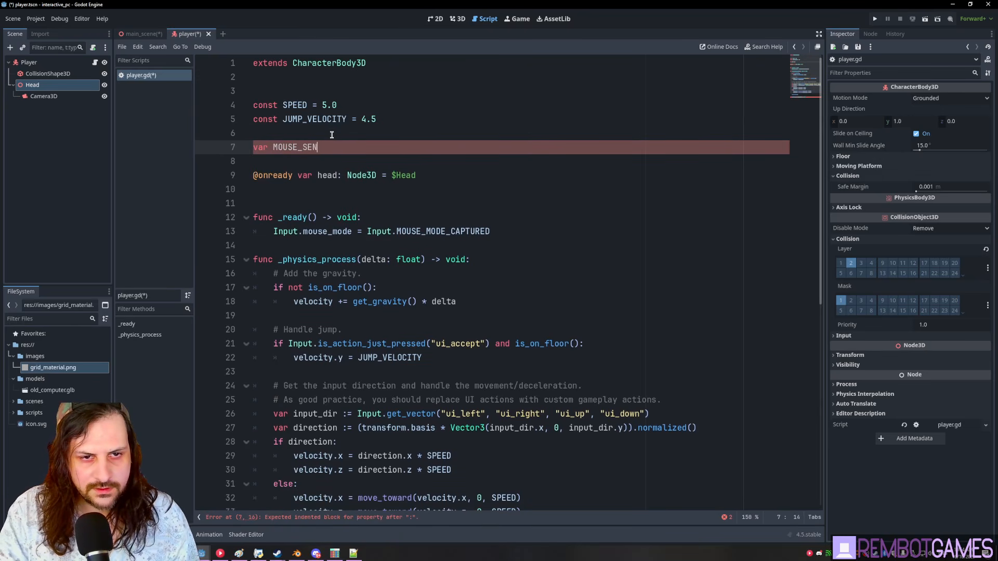
pyautogui.write('S:float = 00')
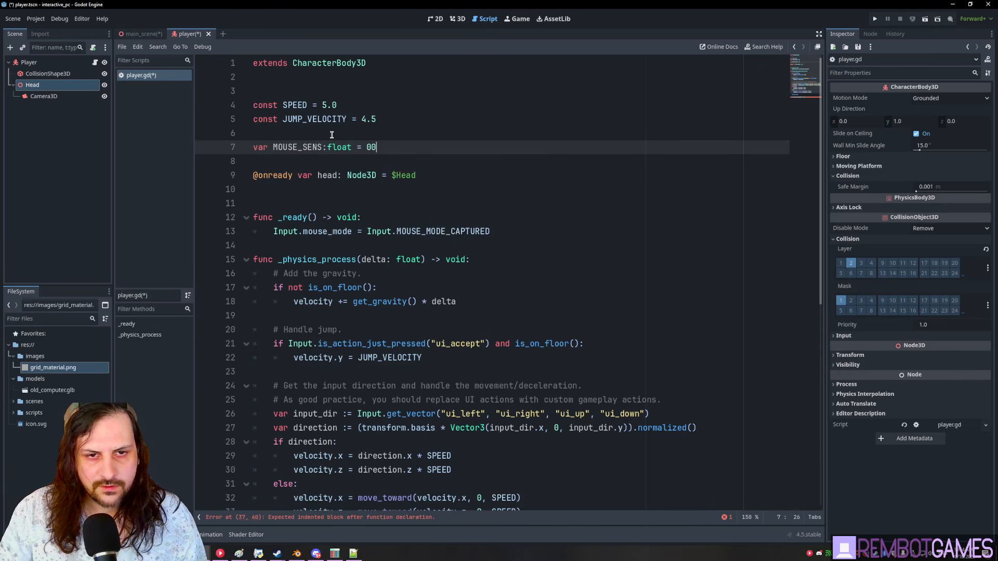
pyautogui.hotkey('ctrl', 's')
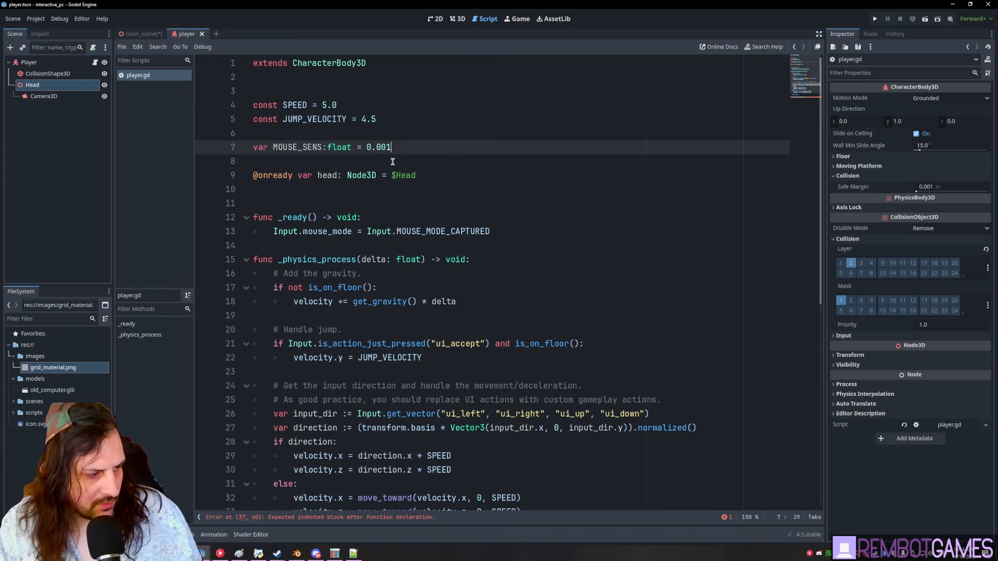
# - Paste the mouse-look code into the _input function
pyautogui.scroll(-9, 395, 171)
pyautogui.click(418, 201)
pyautogui.write('if event is InputEventMouseMotion: \t\thead.rotate_x(-event.relative.y * MOUSE_SENSITIVITY) \t\thead.rotation.x = clamp(head.rotation.x, -PI/2, PI/2)   \t\trotate_y(-event.relative.x * MOUSE_SENSITIVITY)')
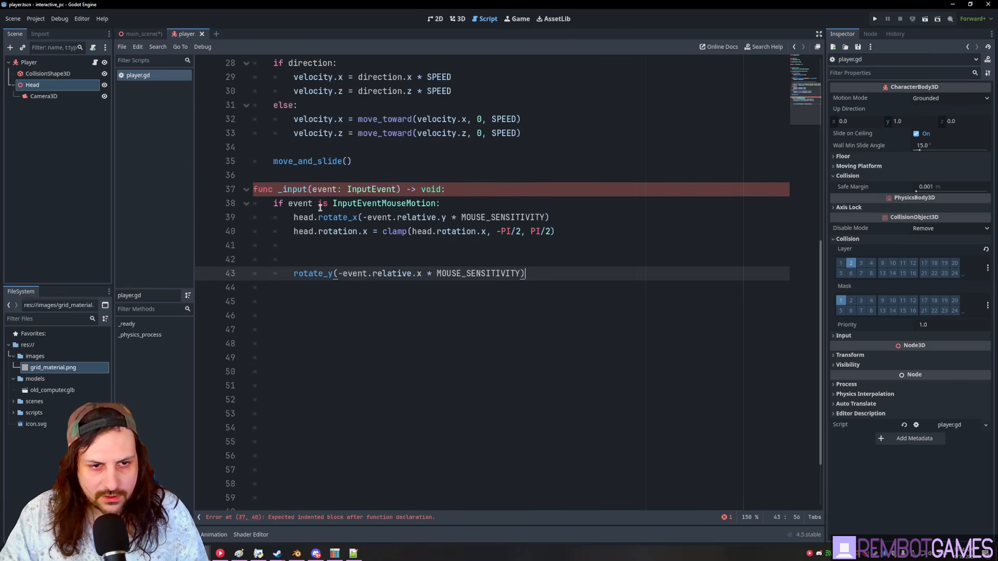
pyautogui.click(329, 201)
pyautogui.click(310, 217)
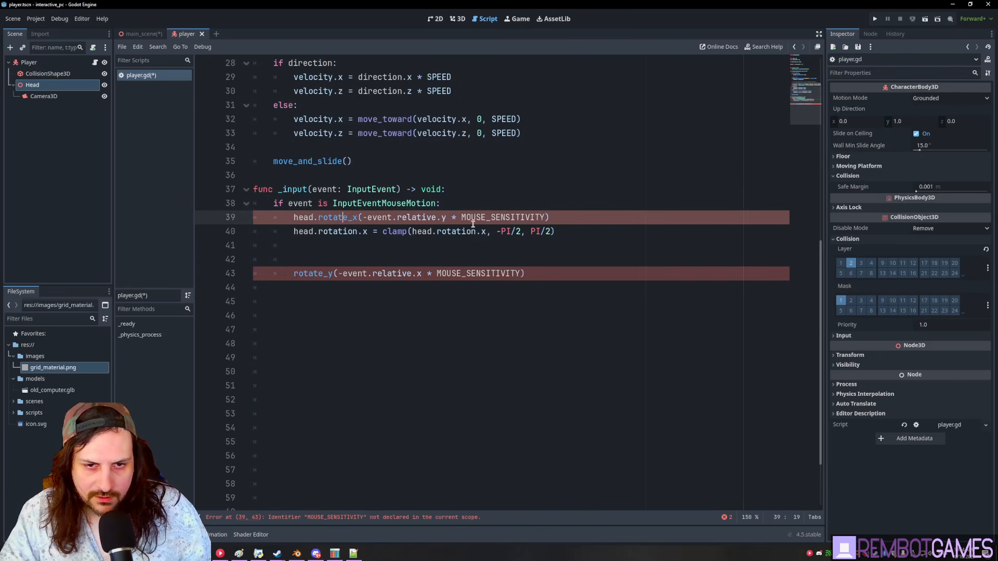
# - Rename MOUSE_SENSITIVITY to MOUSE_SENS on lines 39 and 43 and save the script
pyautogui.moveTo(511, 217); pyautogui.dragTo(545, 217)
pyautogui.press('BackSpace')
pyautogui.moveTo(485, 274); pyautogui.dragTo(522, 277)
pyautogui.press('BackSpace')
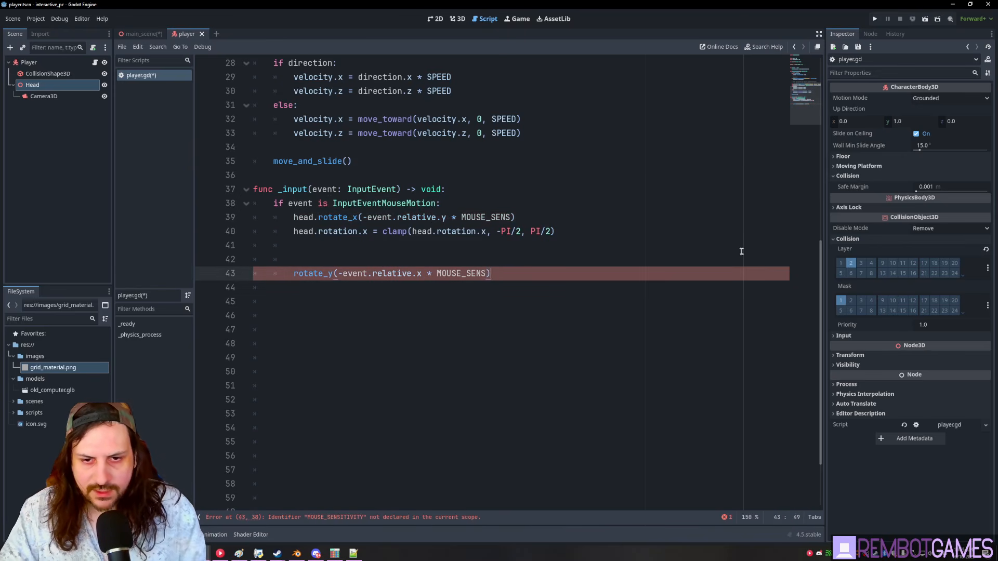
pyautogui.press('Up')
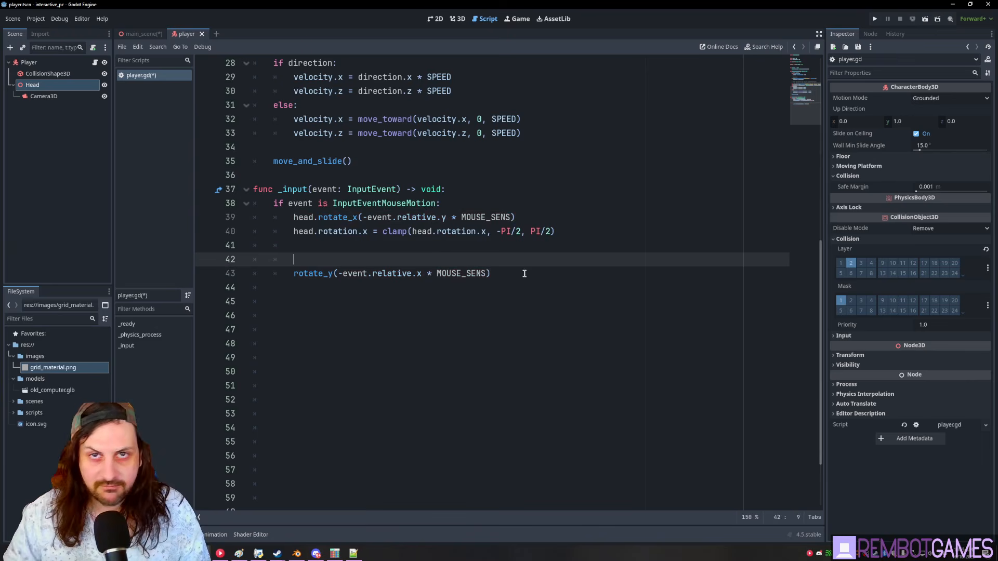
pyautogui.scroll(2, 525, 273)
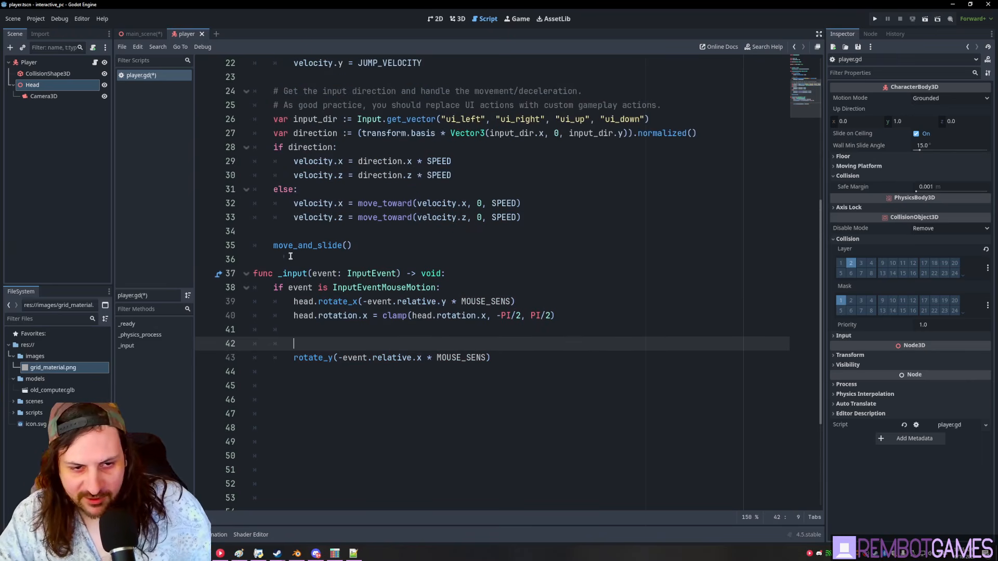
pyautogui.hotkey('ctrl', 's')
pyautogui.click(426, 203)
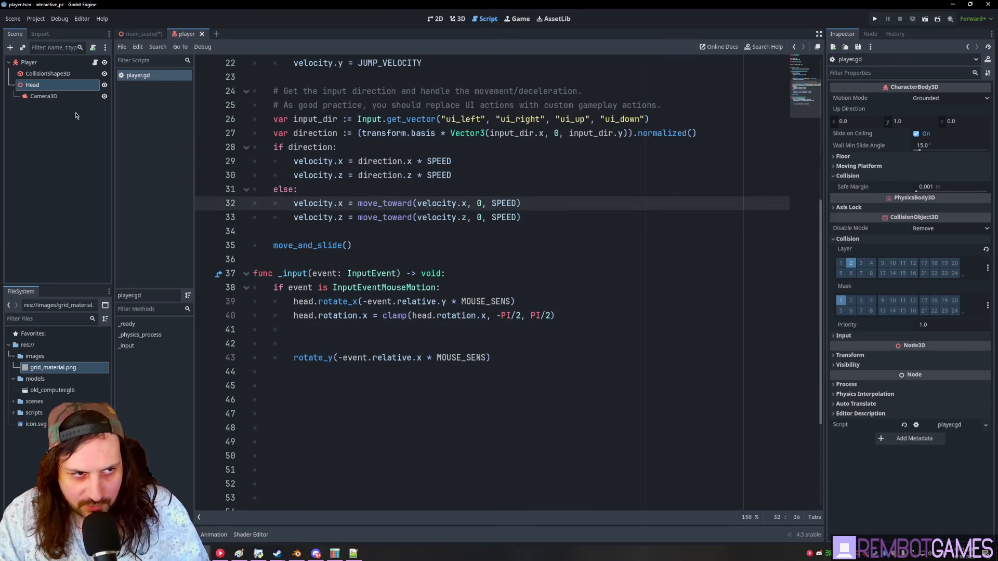
pyautogui.click(44, 96)
# - Make the player's Camera3D current and save both the player and main scenes
pyautogui.click(916, 330)
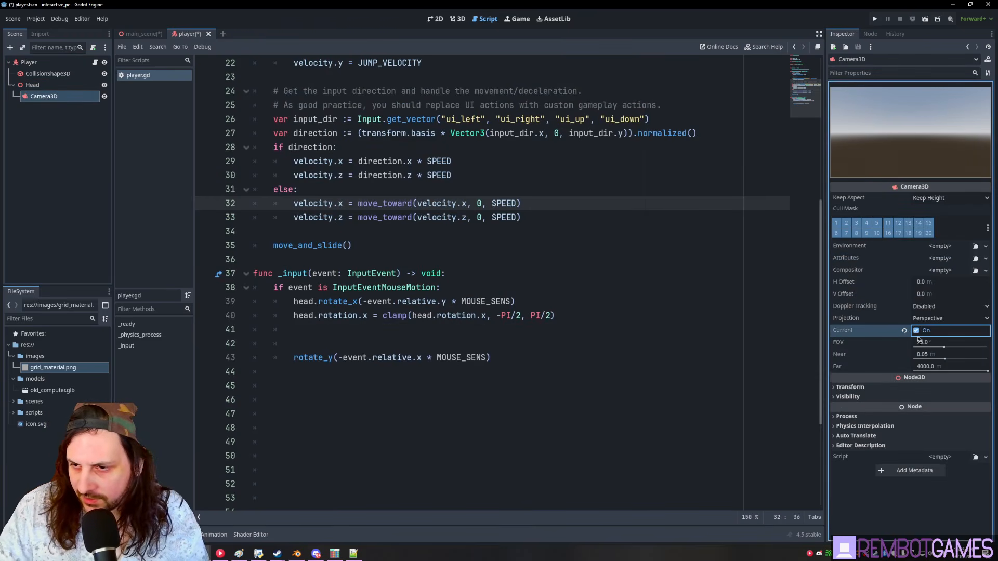
pyautogui.hotkey('ctrl', 's')
pyautogui.click(589, 330)
pyautogui.click(129, 32)
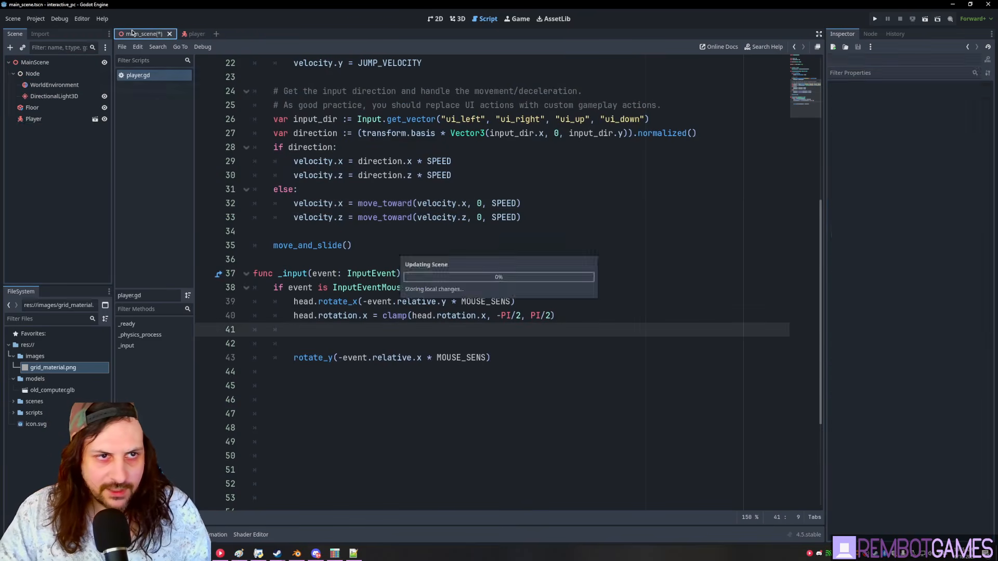
pyautogui.click(419, 203)
pyautogui.hotkey('ctrl', 's')
# - Run the project from the main scene's 3D view and dismiss the no-main-scene prompt
pyautogui.click(457, 18)
pyautogui.moveTo(485, 245); pyautogui.dragTo(374, 237, button='middle')
pyautogui.scroll(-12, 501, 221)
pyautogui.scroll(3, 512, 229)
pyautogui.press('F5')
pyautogui.click(595, 252)
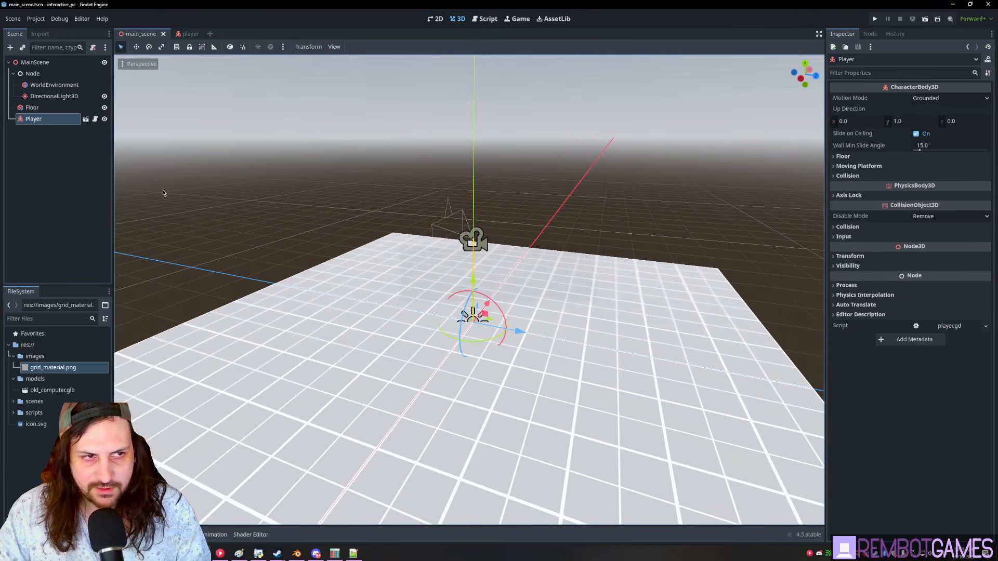
# - Enable Use Collision on the Floor box and run the project again
pyautogui.click(32, 107)
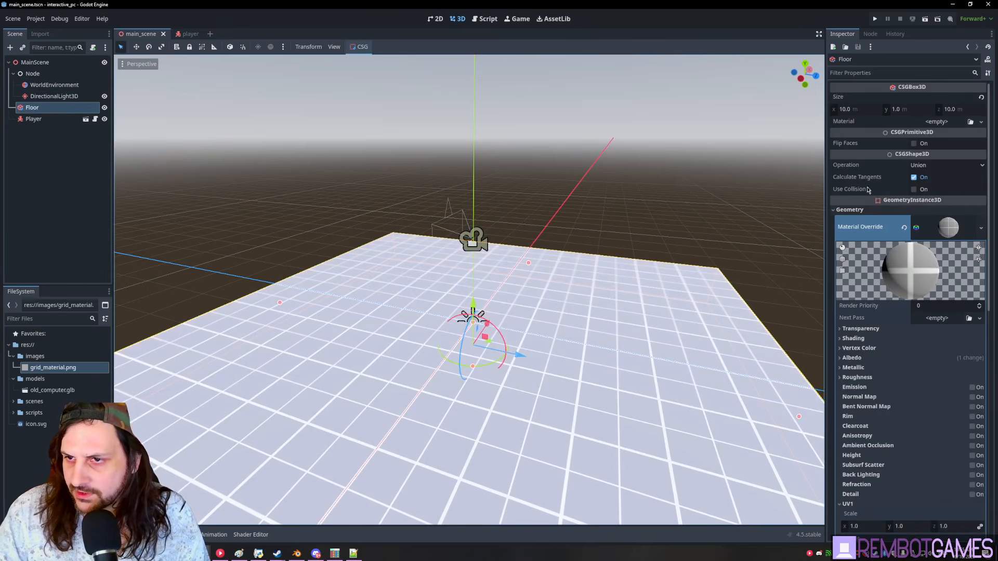
pyautogui.click(913, 189)
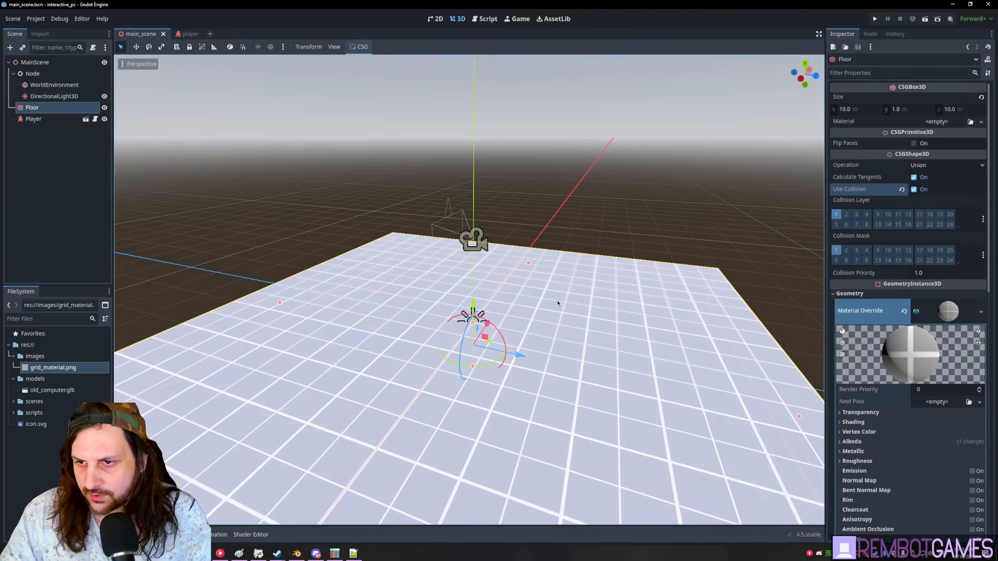
pyautogui.moveTo(591, 299); pyautogui.dragTo(508, 303, button='middle')
pyautogui.press('F5')
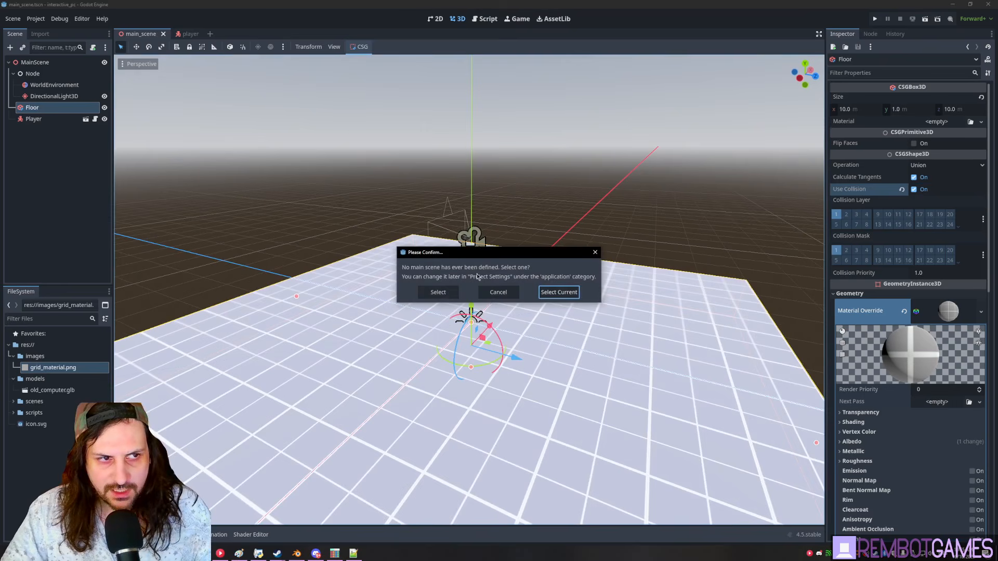
# - Make main_scene the main scene and test jumping in the running game
pyautogui.click(552, 292)
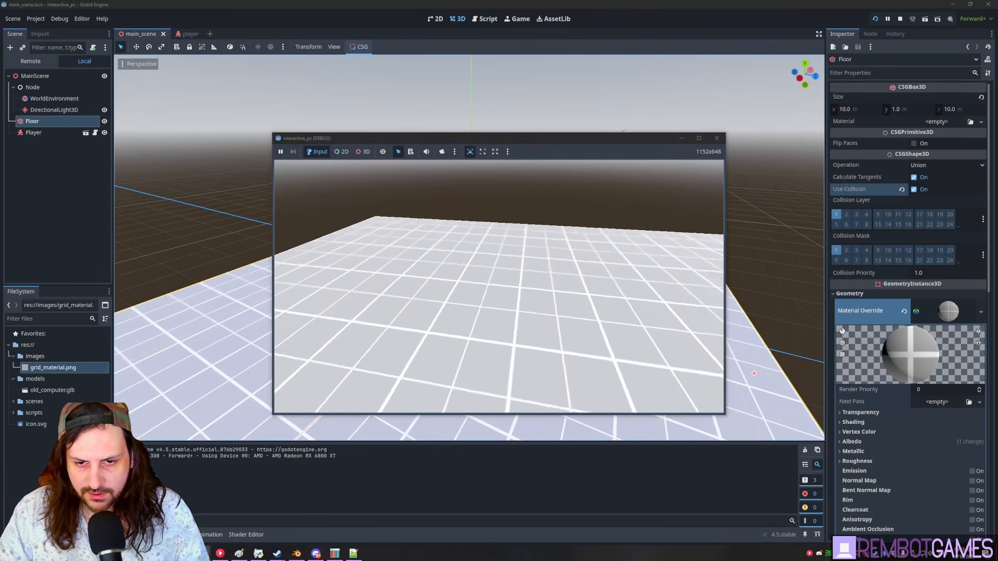
pyautogui.press('space')
pyautogui.press('space')
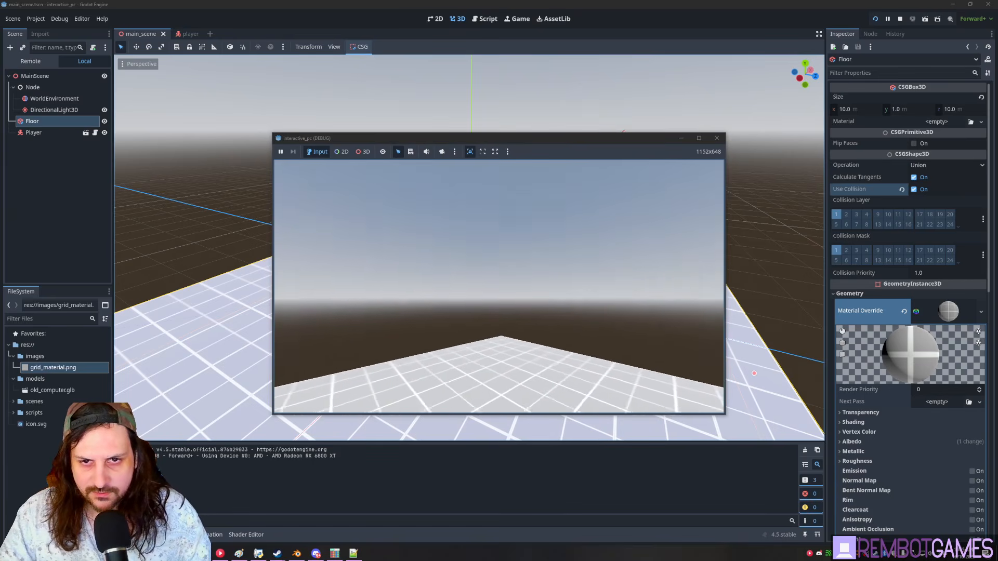
pyautogui.press('F8')
# - Comment out the mouse capture line in the player script's _ready and rerun the game
pyautogui.click(485, 20)
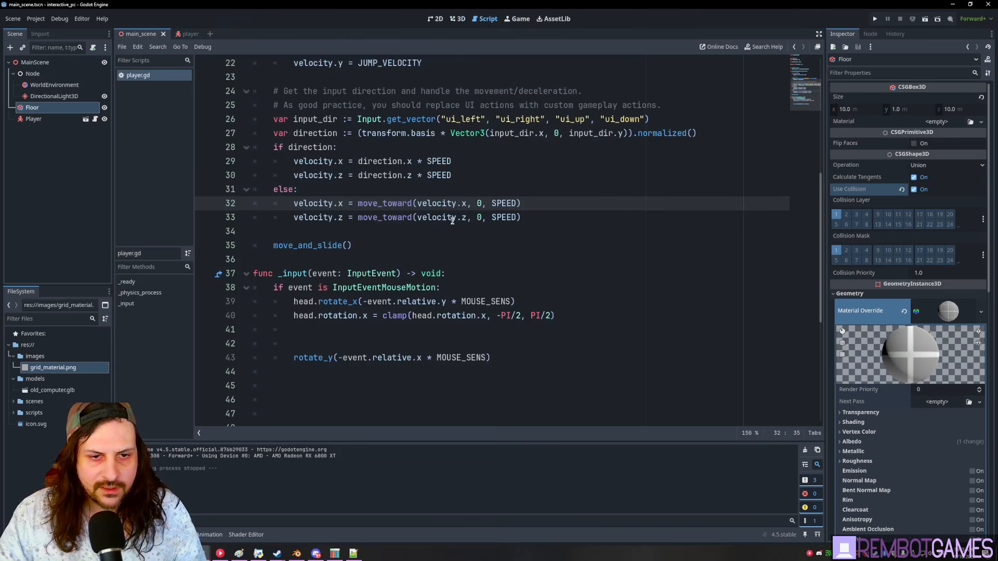
pyautogui.click(454, 287)
pyautogui.scroll(2, 359, 196)
pyautogui.scroll(5, 348, 228)
pyautogui.click(277, 234)
pyautogui.hotkey('ctrl', 'k')
pyautogui.click(395, 223)
pyautogui.press('Return')
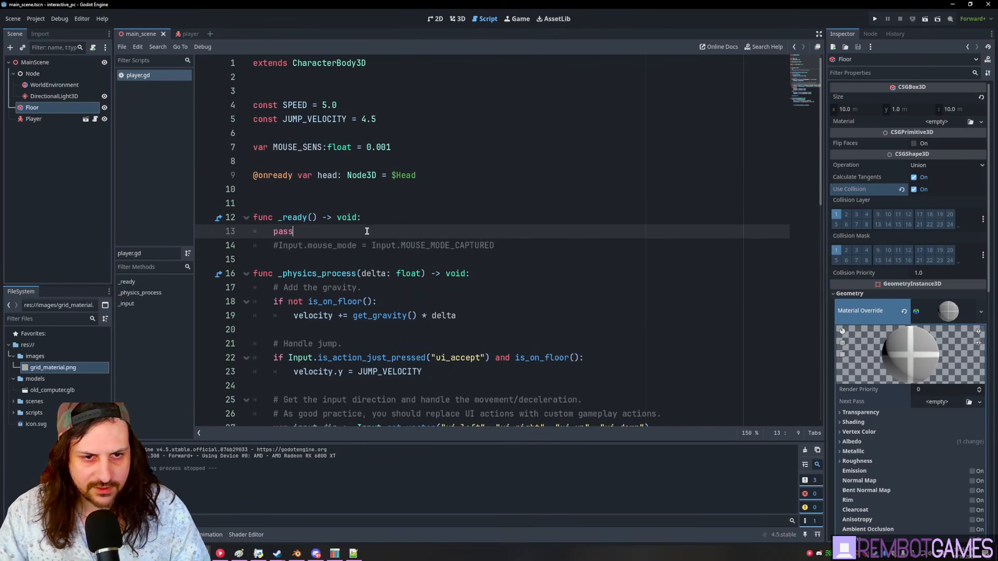
pyautogui.press('F5')
pyautogui.click(508, 139)
pyautogui.click(717, 124)
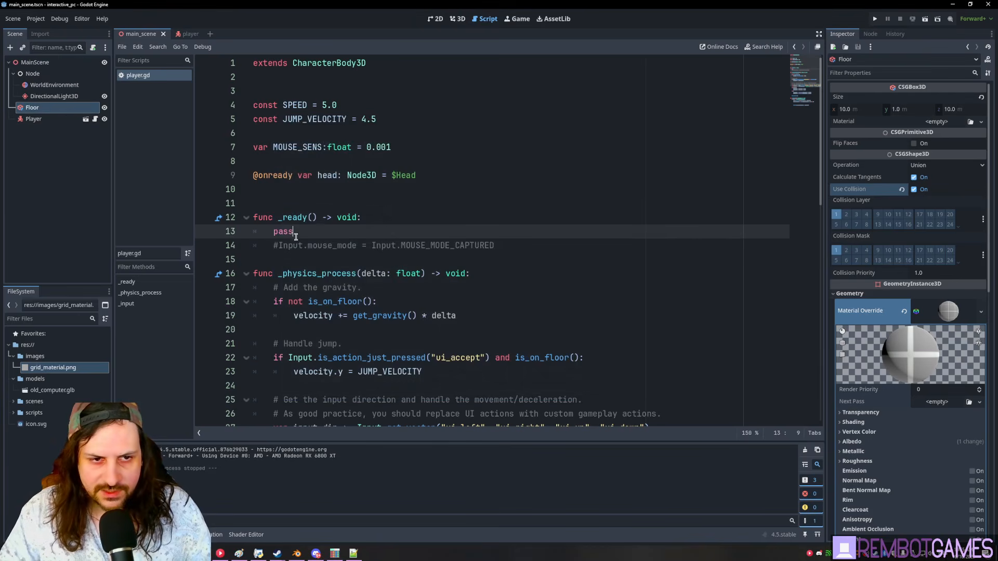
# - Restore the mouse capture line and bring up Project Settings
pyautogui.hotkey('ctrl', 'z')
pyautogui.hotkey('ctrl', 'z')
pyautogui.click(415, 231)
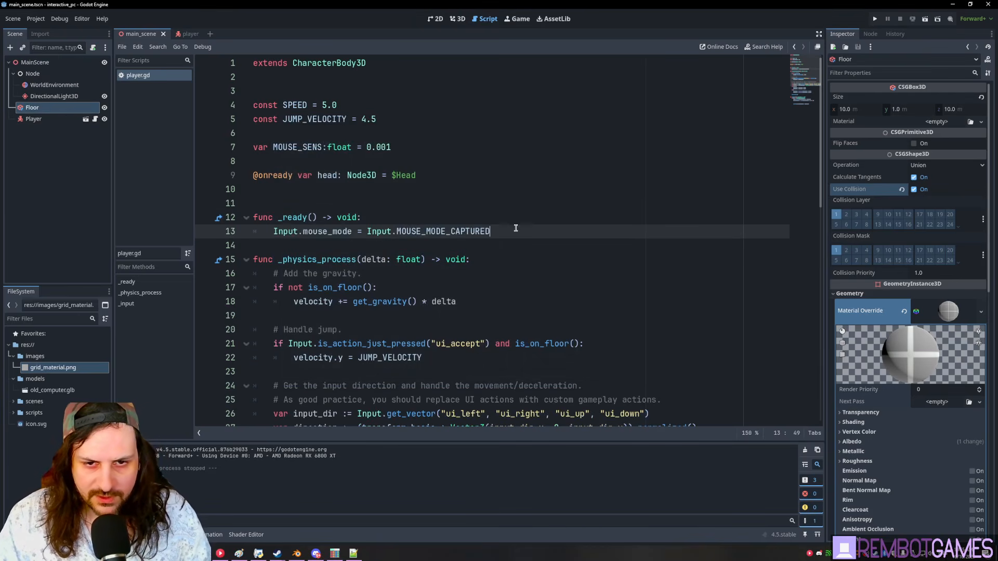
pyautogui.click(36, 19)
pyautogui.scroll(15, 307, 244)
# - Set the game window to Fullscreen mode with a 1920×1080 viewport
pyautogui.scroll(2, 312, 228)
pyautogui.click(293, 274)
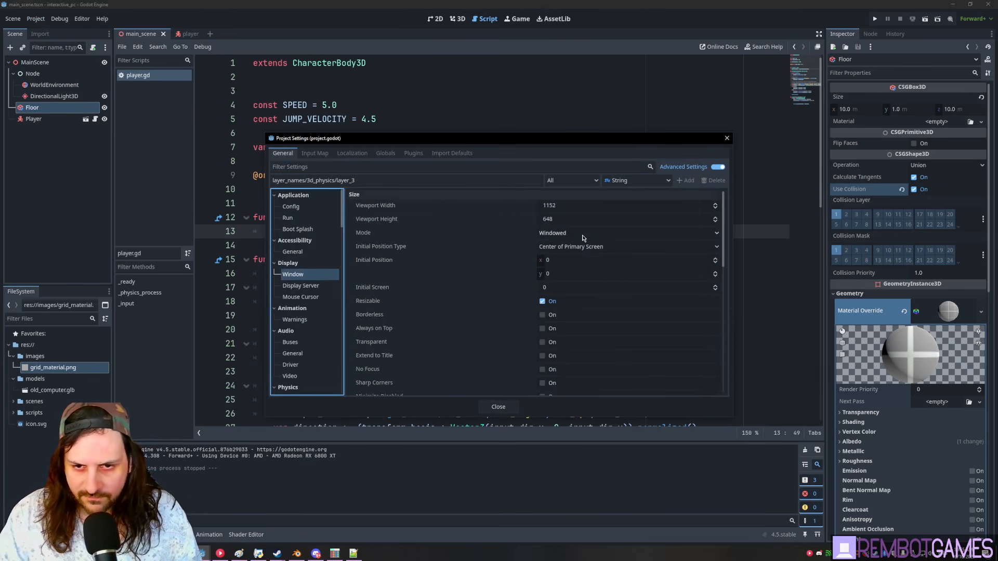
pyautogui.click(590, 234)
pyautogui.click(579, 284)
pyautogui.click(581, 205)
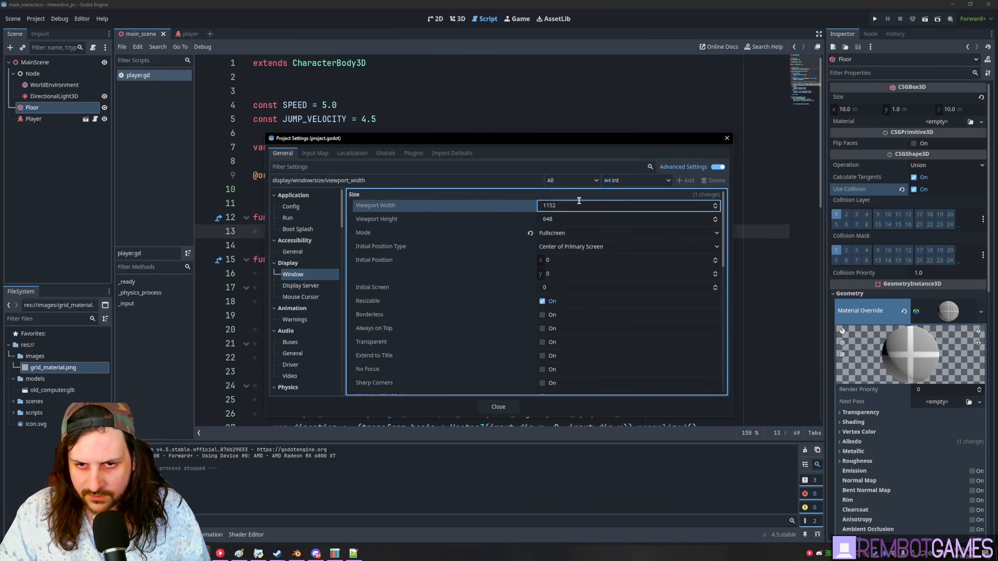
pyautogui.press('Tab')
pyautogui.write('10')
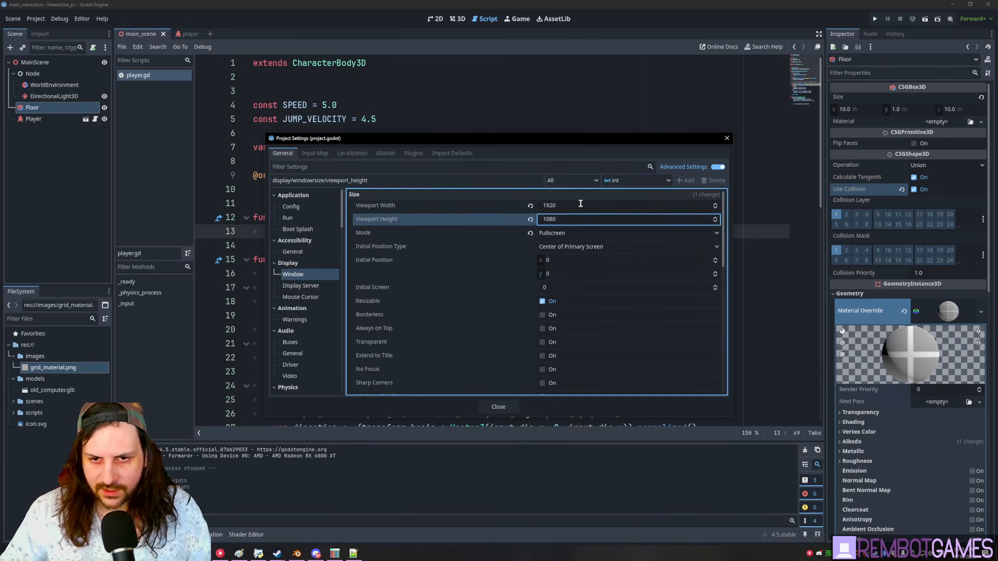
pyautogui.click(496, 407)
# - Test-run the fullscreen game, then start a new action in the Input Map
pyautogui.press('F5')
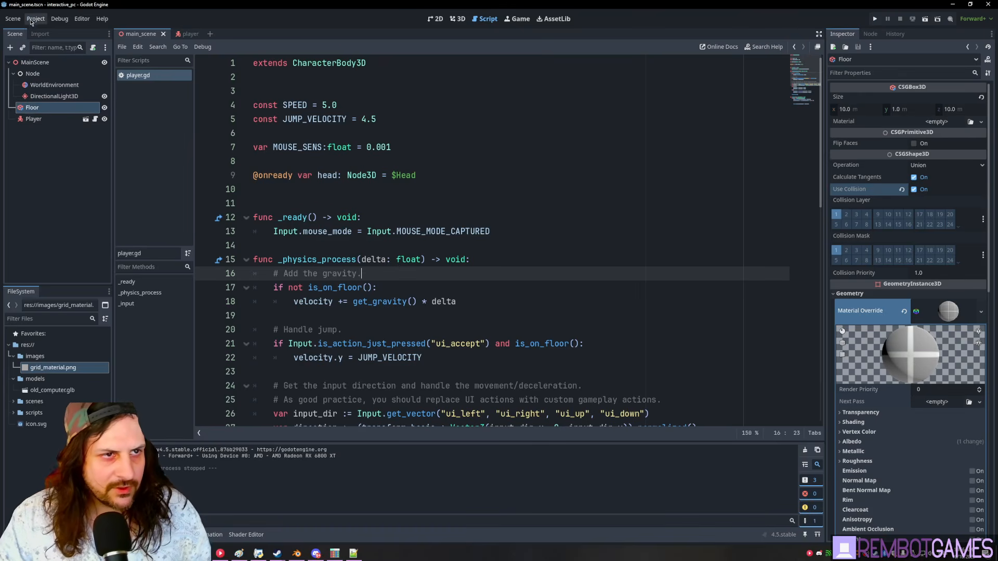
pyautogui.click(31, 20)
pyautogui.click(52, 30)
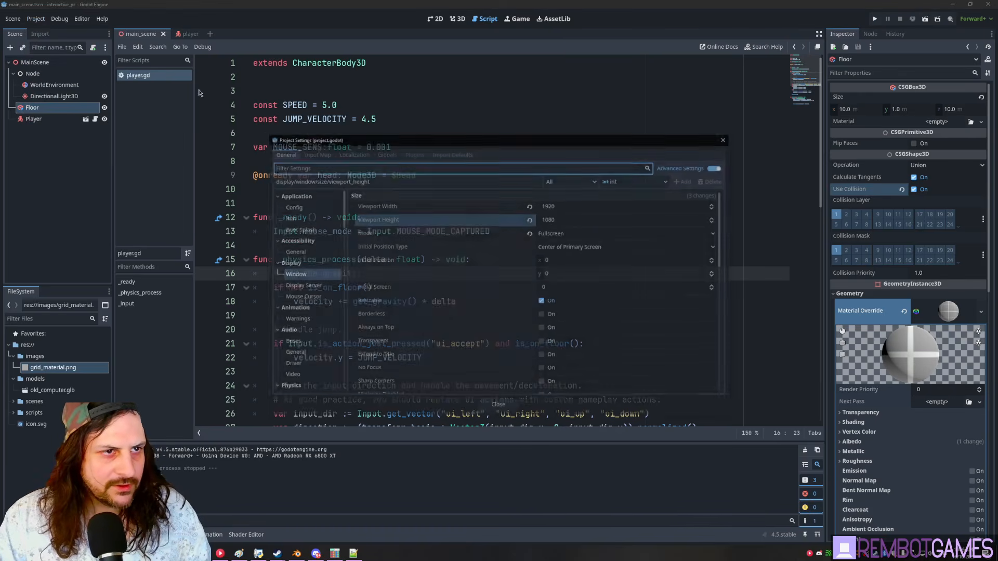
pyautogui.click(315, 154)
pyautogui.click(328, 181)
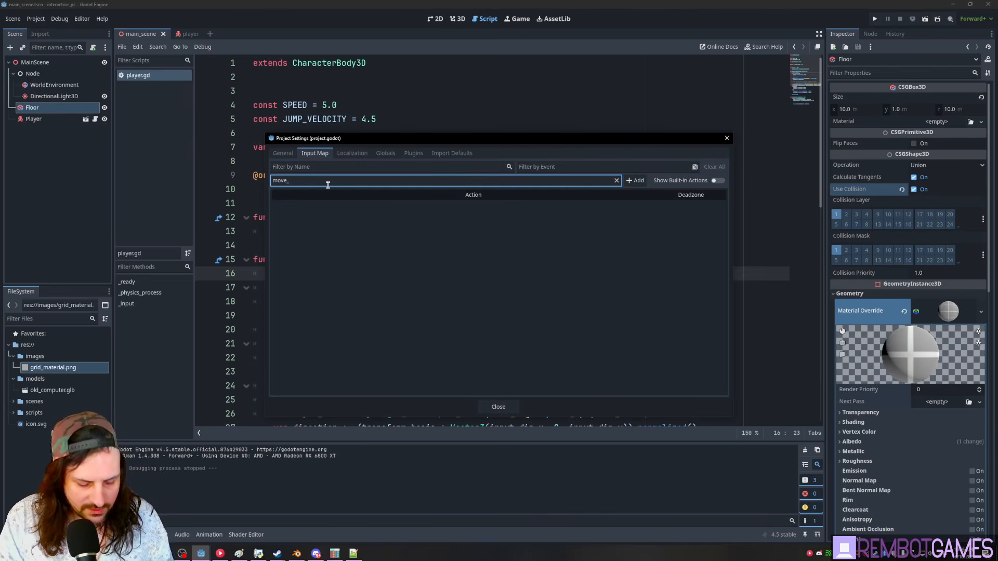
# - Add input actions move_up, move_down, move_left, move_right and interact
pyautogui.write('move_')
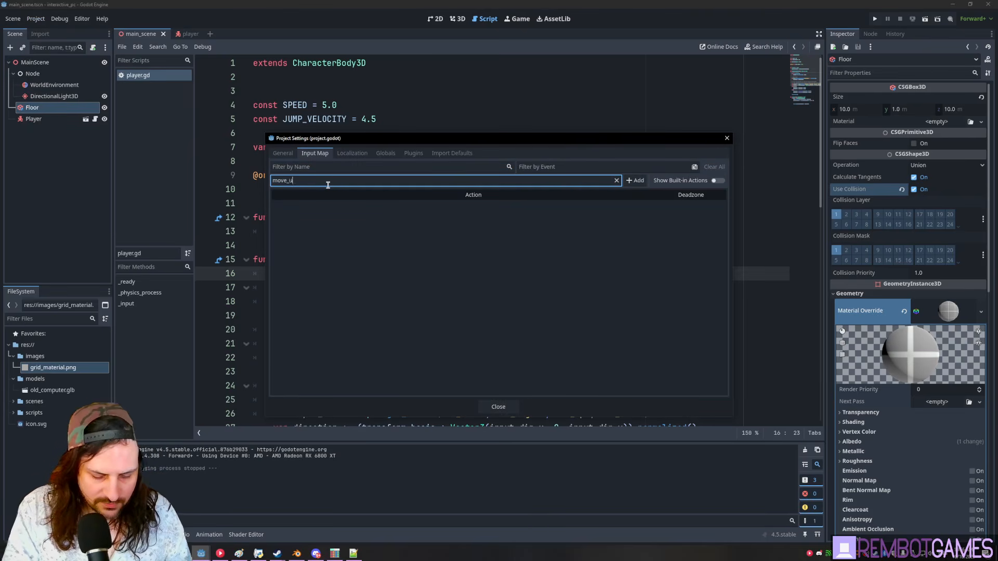
pyautogui.write('up')
pyautogui.press('Return')
pyautogui.write('move_down')
pyautogui.press('Return')
pyautogui.write('move_le')
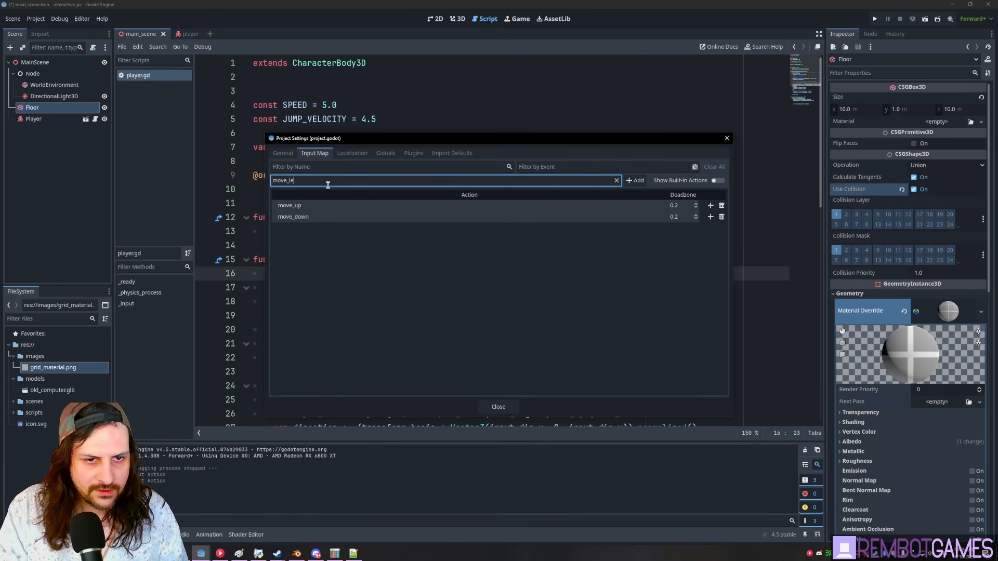
pyautogui.write('ft')
pyautogui.press('Return')
pyautogui.write('move_rig')
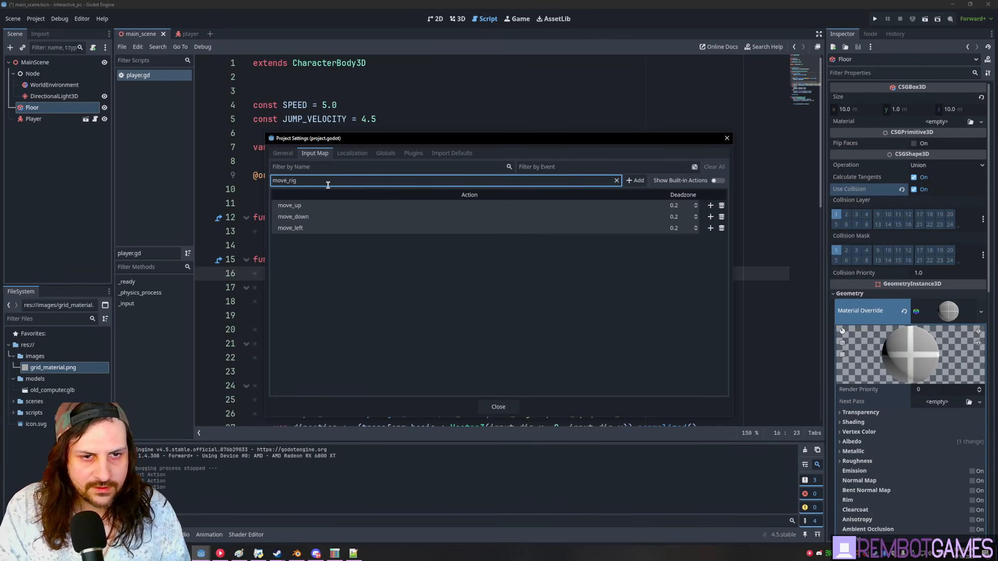
pyautogui.write('ht')
pyautogui.press('Return')
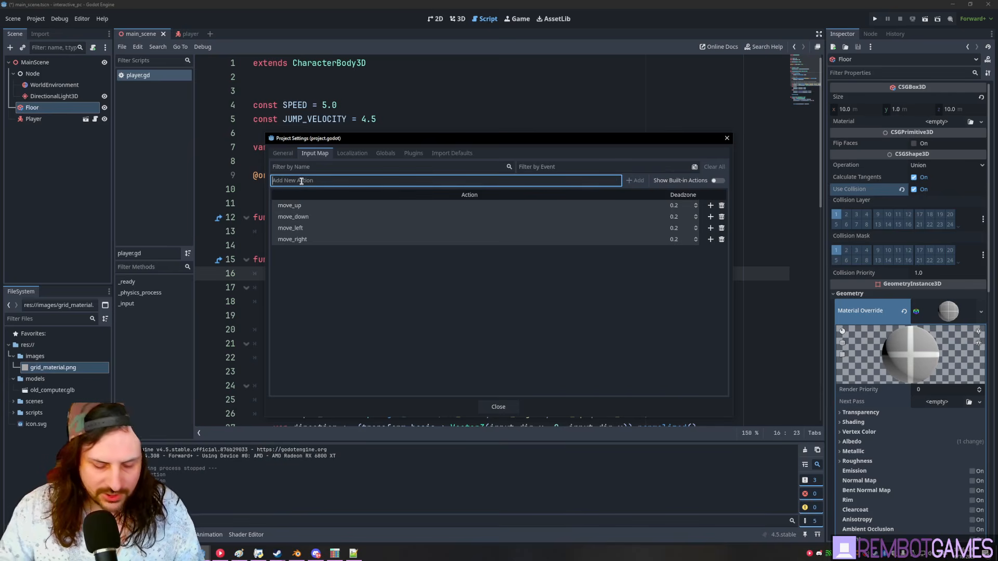
pyautogui.press('Return')
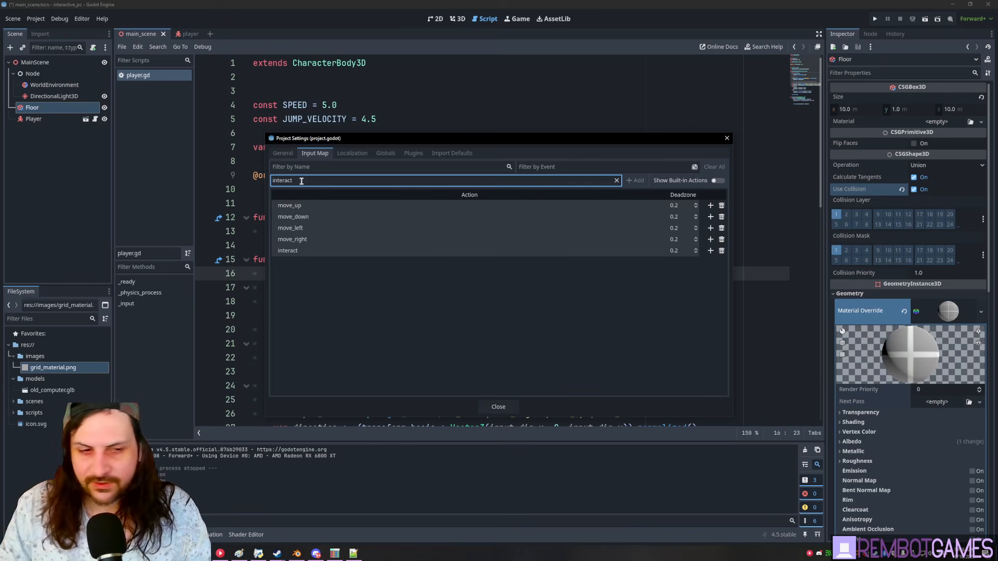
pyautogui.click(436, 334)
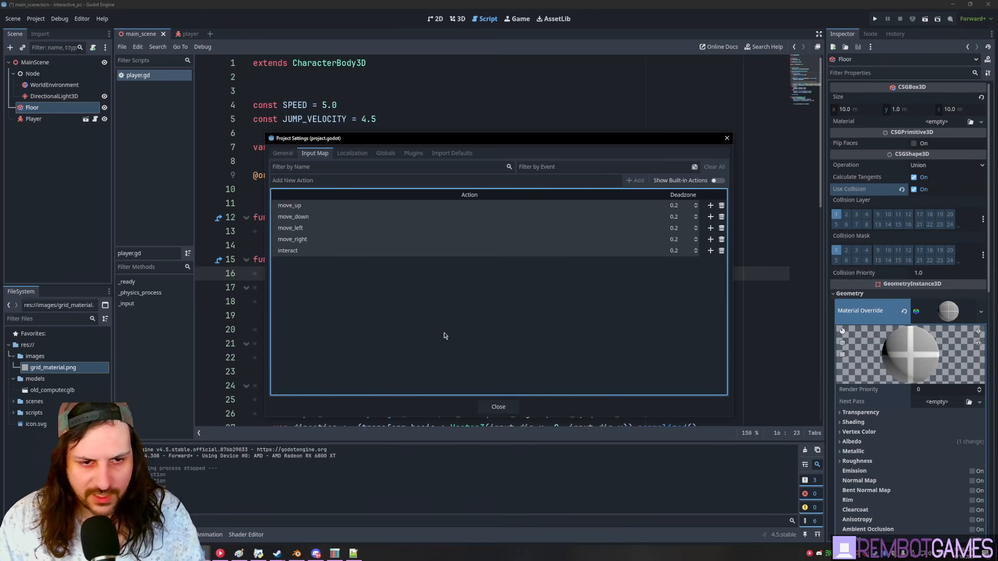
# - Bind W, S, A, D to the four move actions and left mouse button to interact
pyautogui.click(710, 206)
pyautogui.press('w')
pyautogui.click(443, 347)
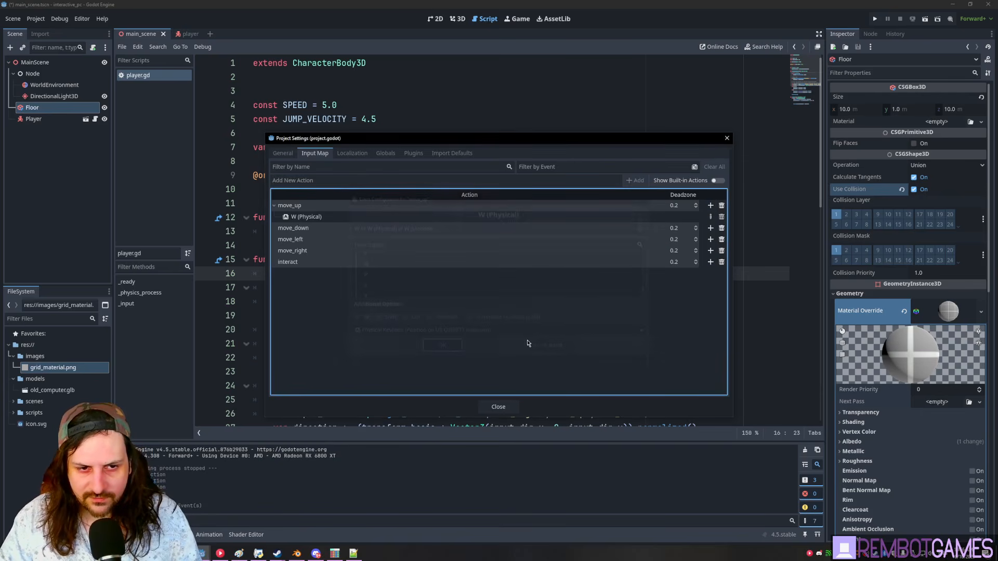
pyautogui.click(710, 228)
pyautogui.press('s')
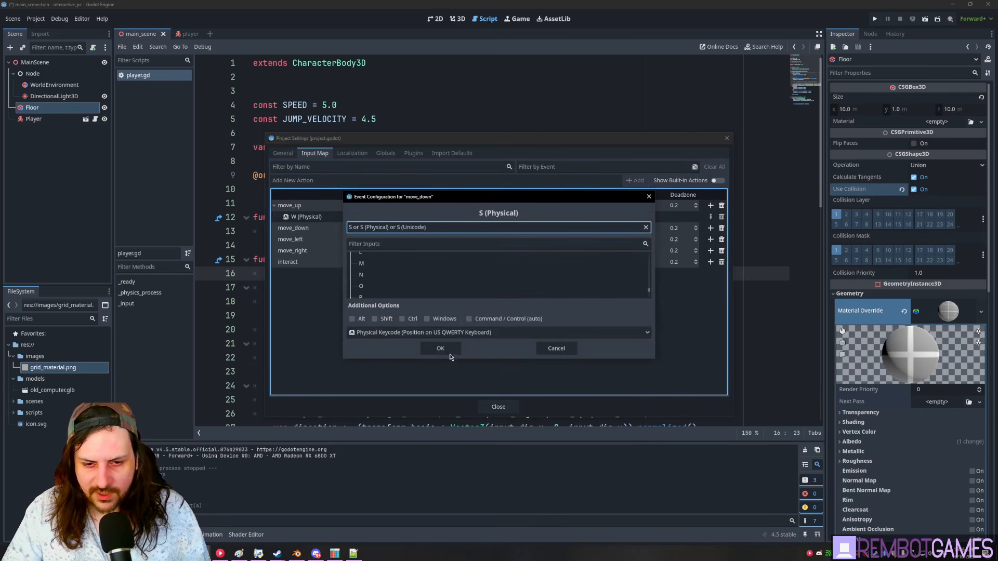
pyautogui.click(445, 349)
pyautogui.click(710, 251)
pyautogui.press('a')
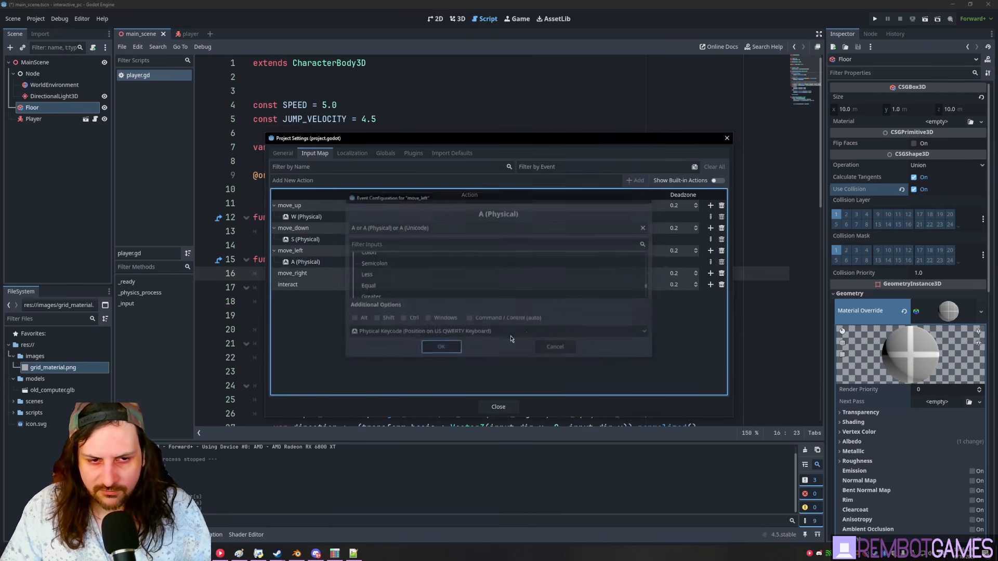
pyautogui.click(442, 347)
pyautogui.click(710, 274)
pyautogui.press('d')
pyautogui.click(441, 347)
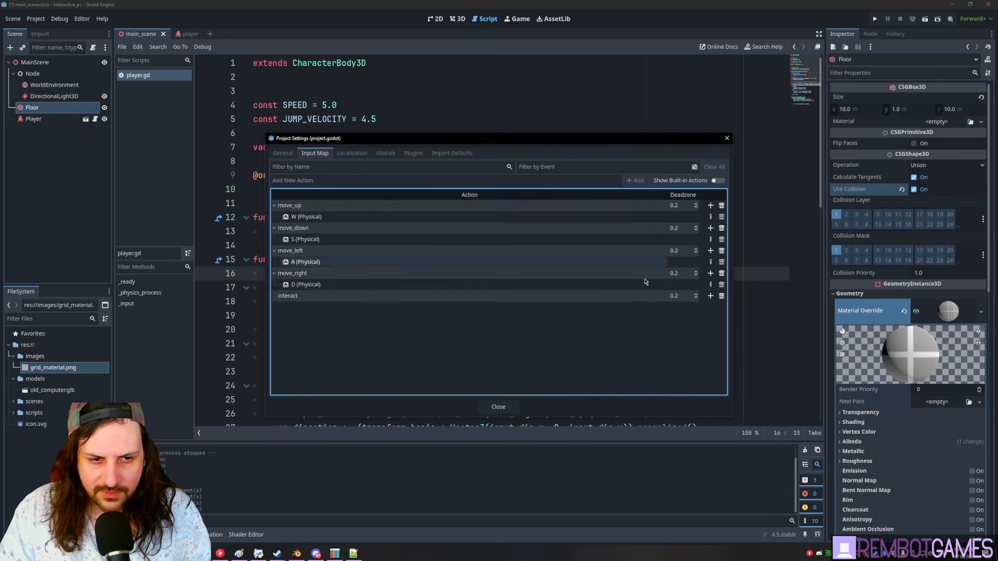
pyautogui.click(710, 296)
pyautogui.click(442, 228)
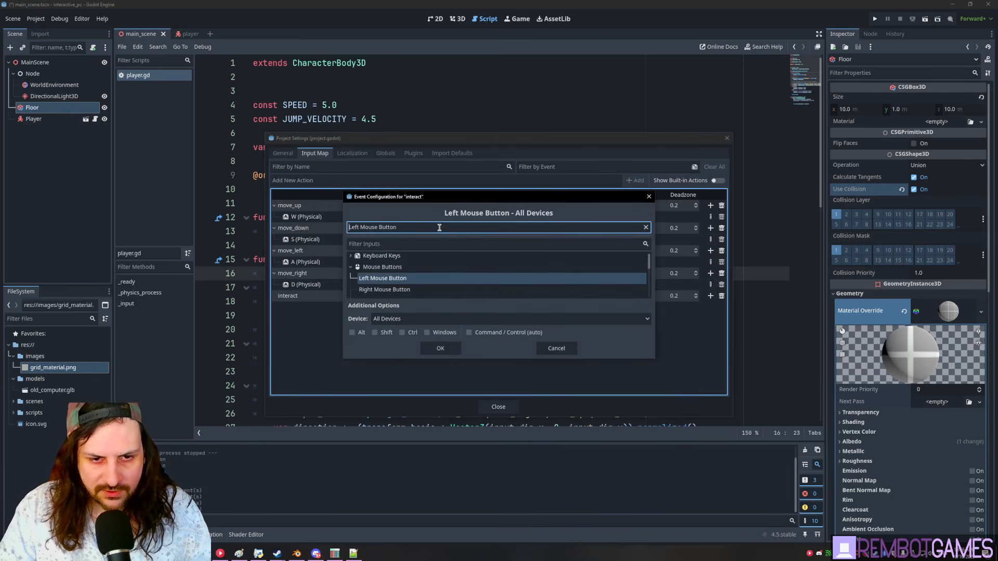
pyautogui.click(439, 348)
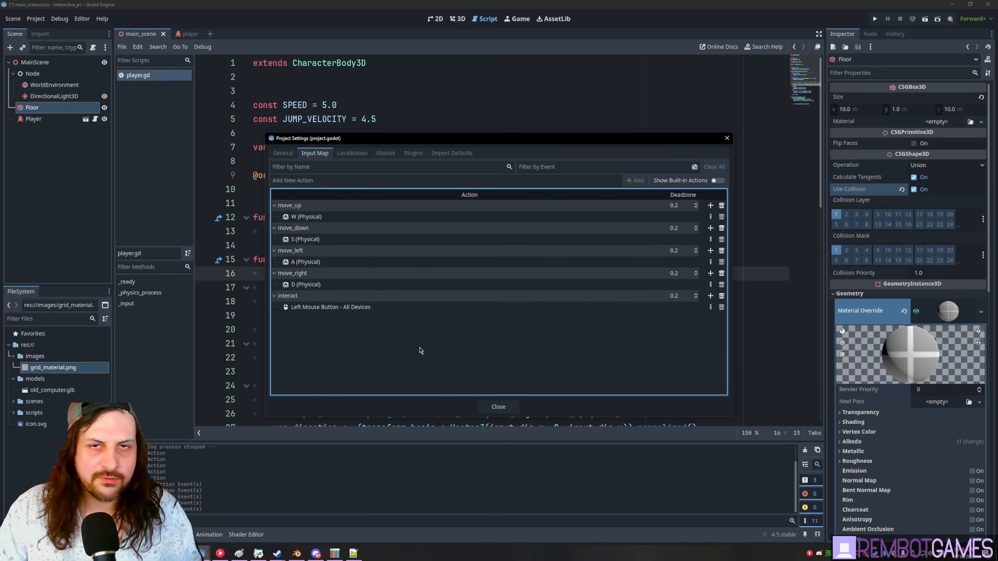
# - Return to player.gd and delete the blank lines above rotate_y
pyautogui.click(498, 406)
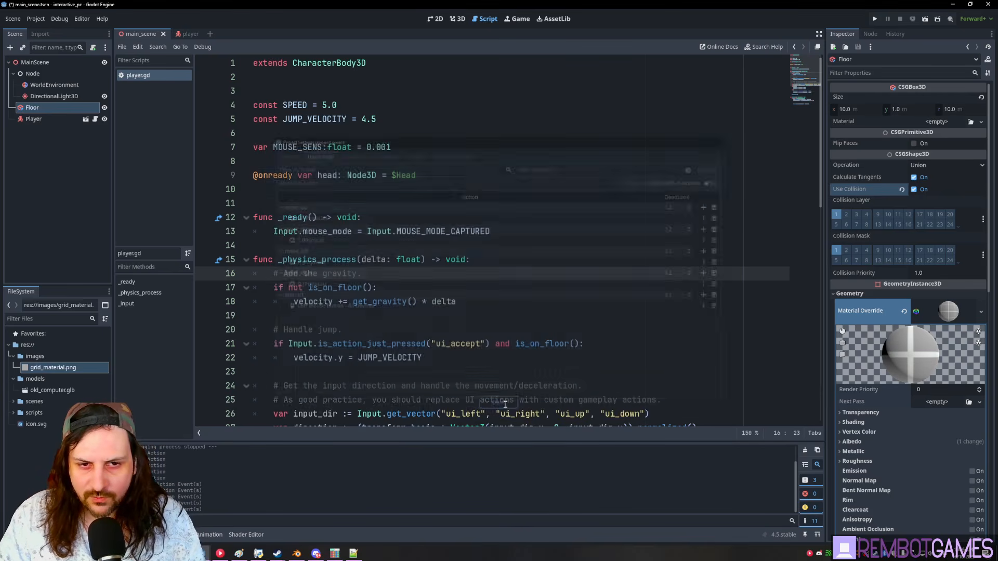
pyautogui.click(441, 174)
pyautogui.click(418, 193)
pyautogui.scroll(-10, 417, 157)
pyautogui.scroll(-1, 417, 157)
pyautogui.scroll(6, 440, 290)
pyautogui.scroll(-4, 334, 254)
pyautogui.click(329, 260)
pyautogui.press('BackSpace')
pyautogui.press('BackSpace')
pyautogui.press('BackSpace')
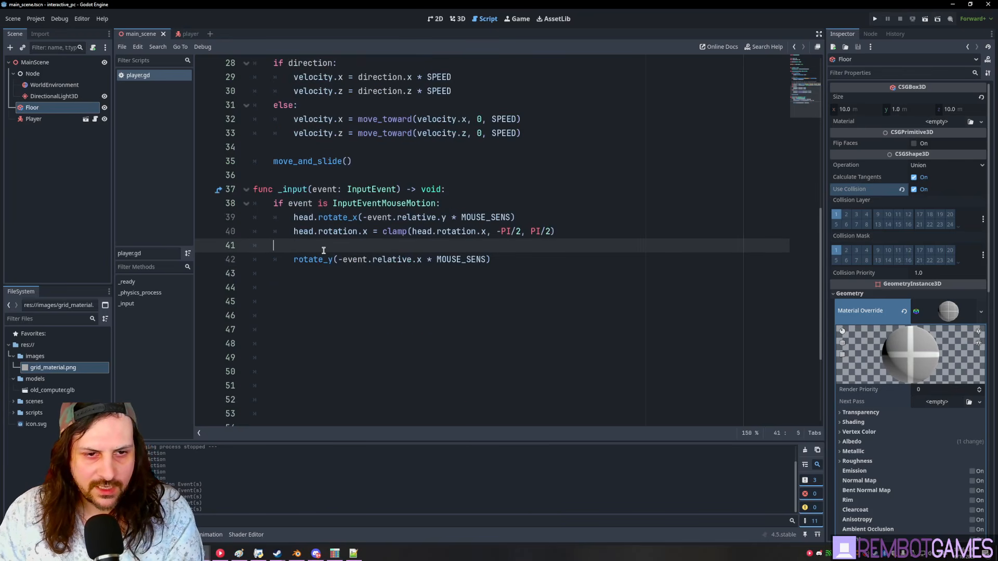
# - Swap get_vector's ui_ actions for move_left, move_right, move_up, move_down and save
pyautogui.click(417, 286)
pyautogui.scroll(-3, 410, 326)
pyautogui.scroll(4, 410, 326)
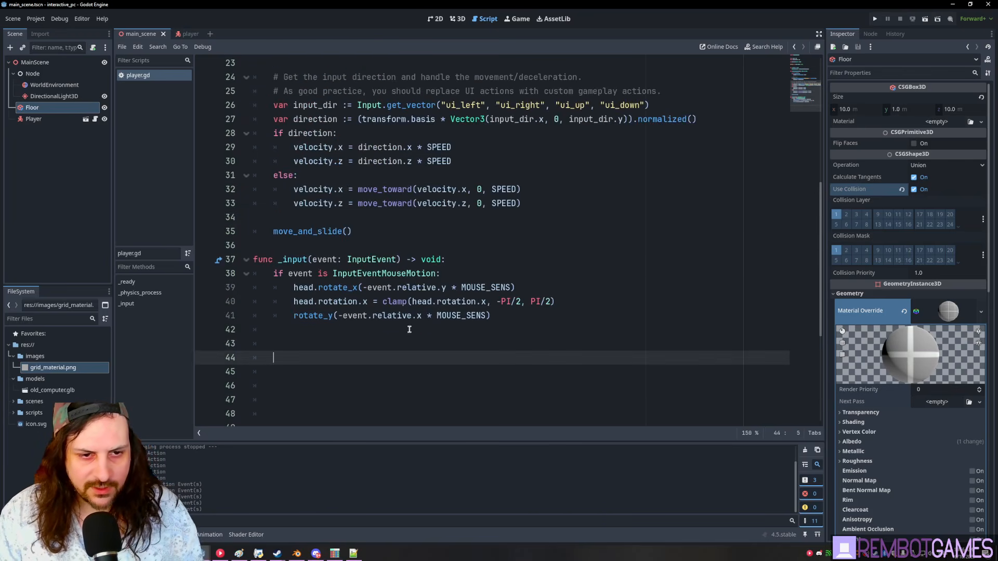
pyautogui.scroll(4, 466, 286)
pyautogui.click(445, 273)
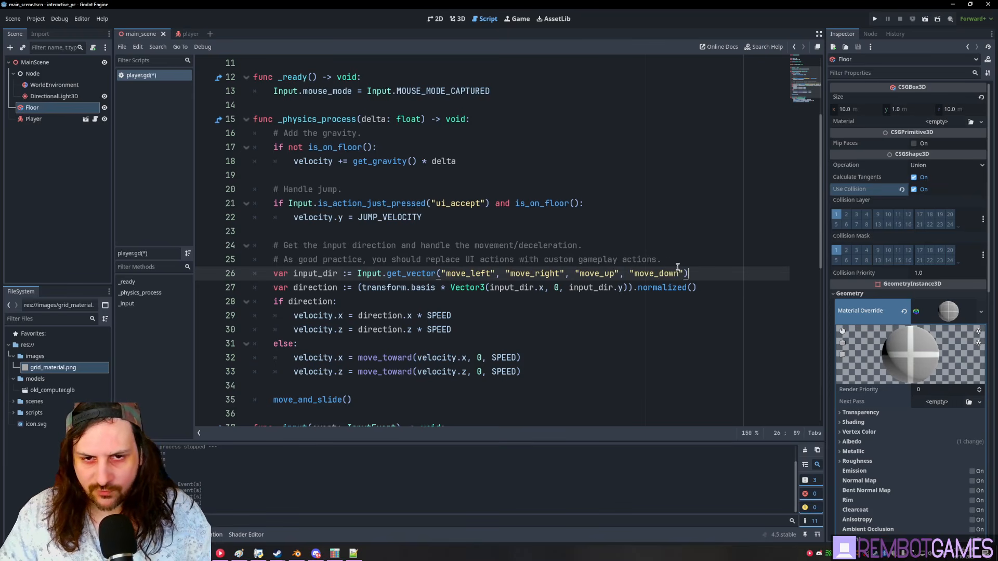
pyautogui.hotkey('ctrl', 's')
pyautogui.click(464, 243)
pyautogui.click(466, 234)
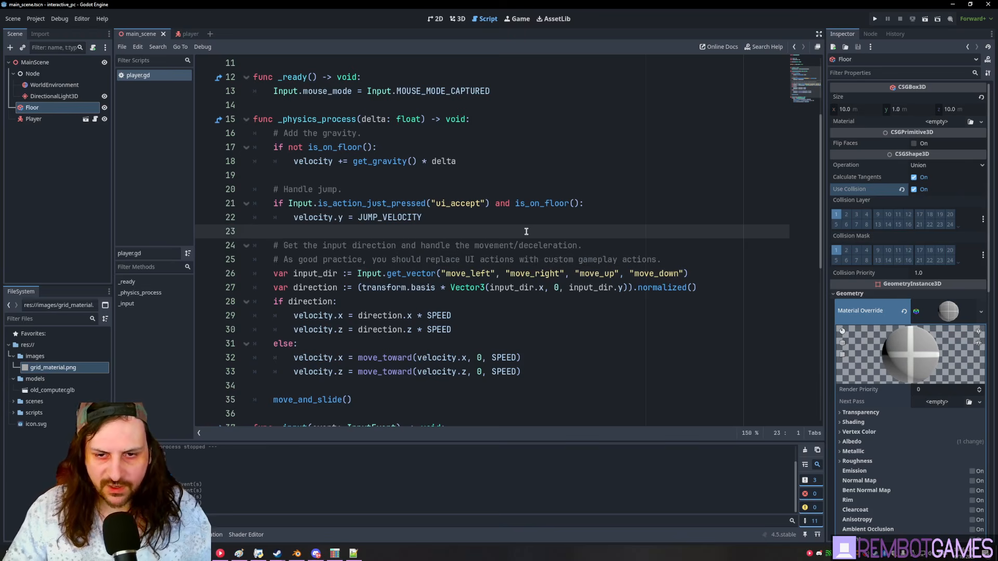
pyautogui.press('F5')
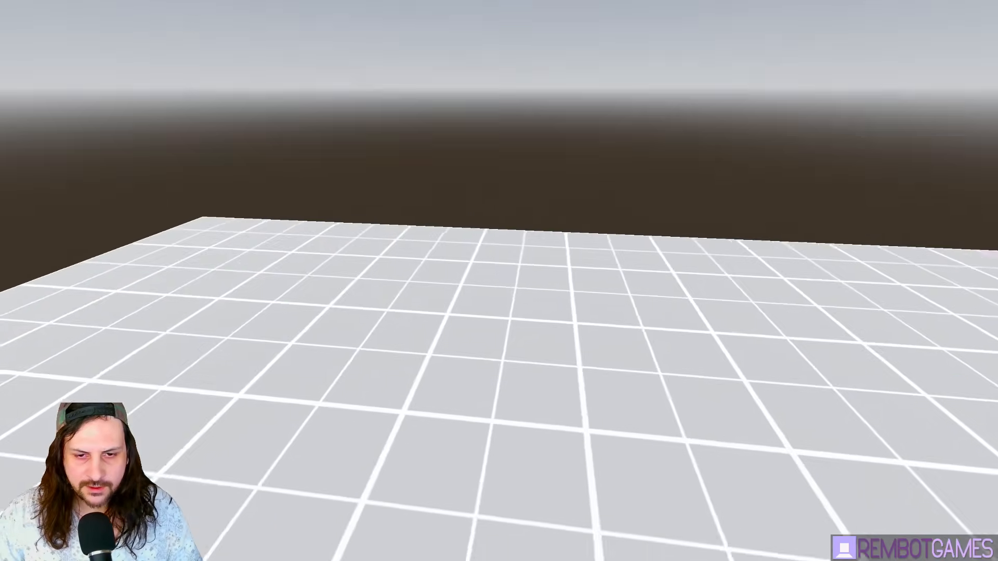
pyautogui.press('w')
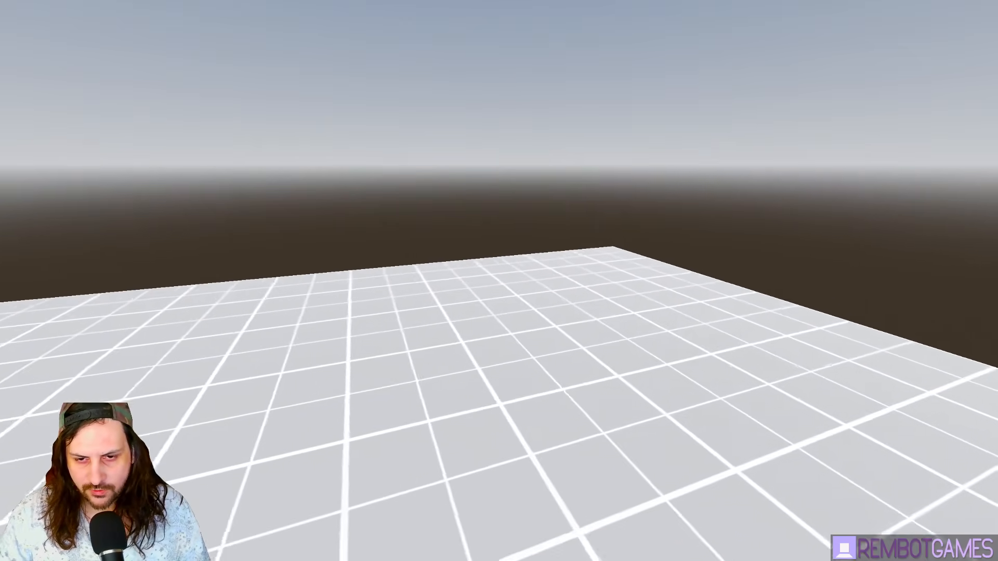
pyautogui.press('s')
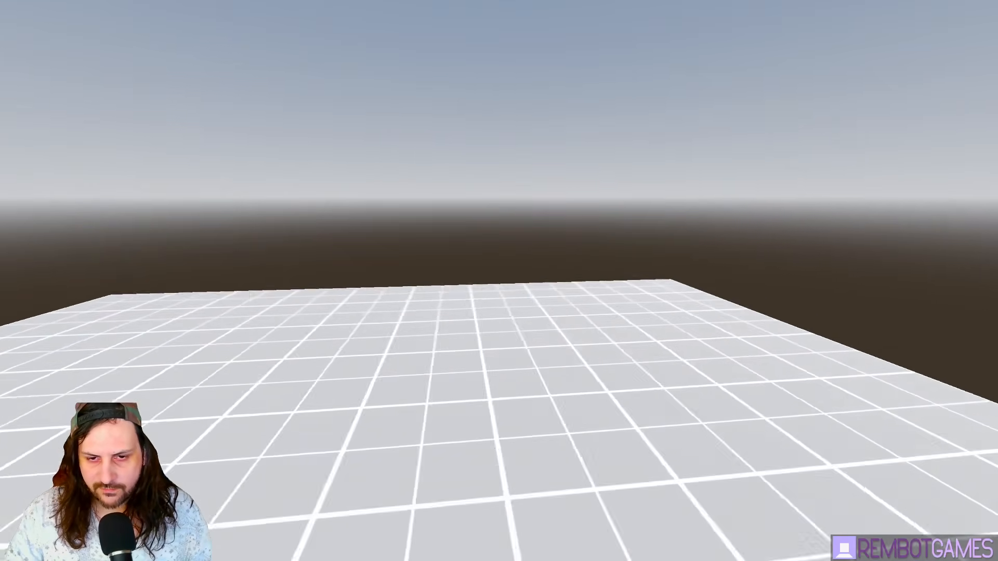
pyautogui.press('w')
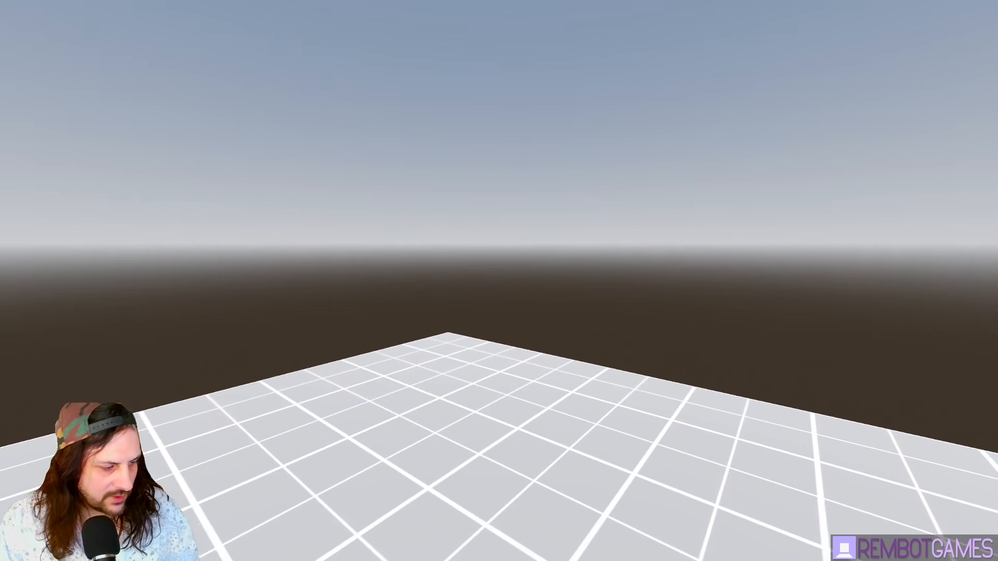
pyautogui.press('F8')
# - Add the old_computer.glb model to MainScene in the 3D view
pyautogui.click(35, 62)
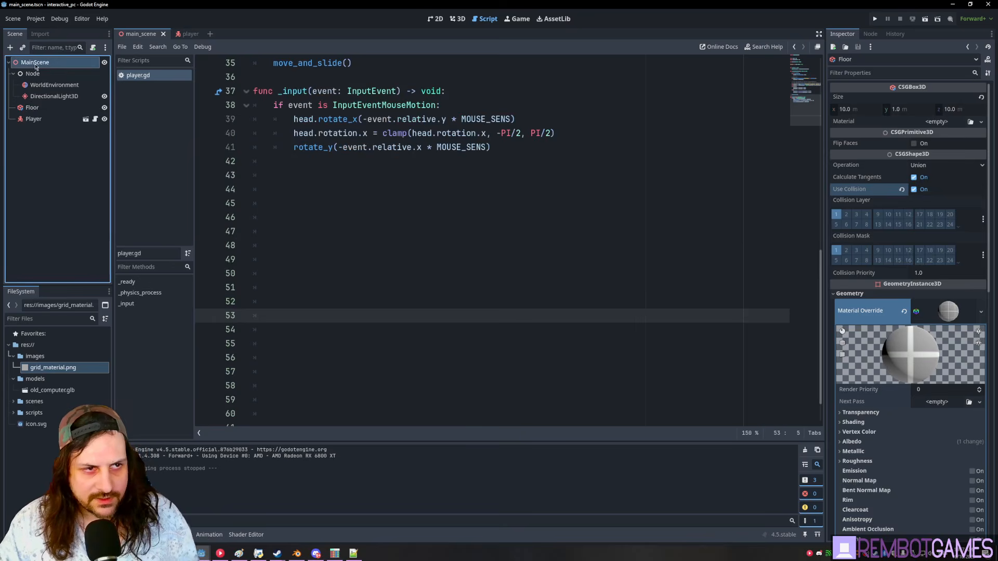
pyautogui.click(458, 18)
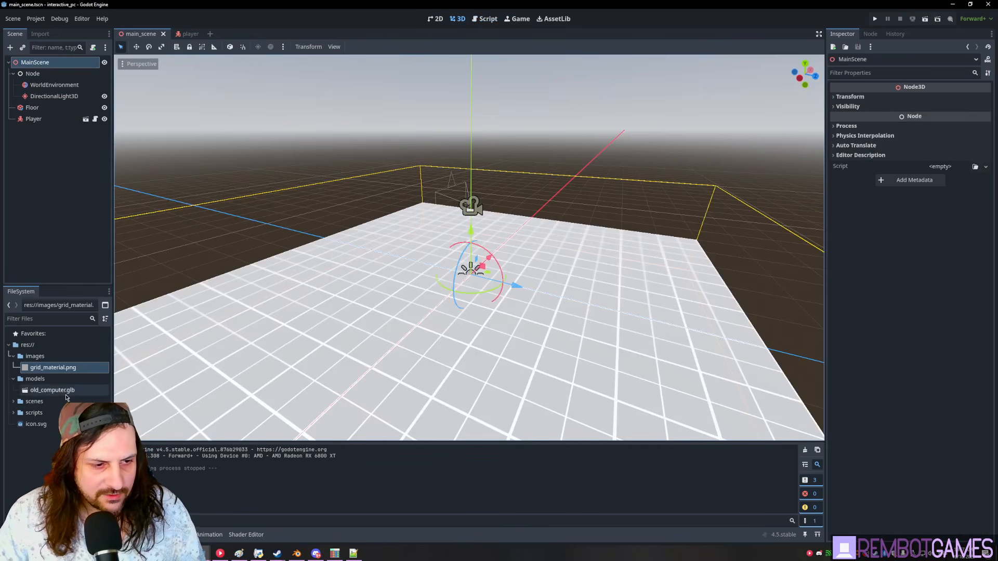
pyautogui.moveTo(66, 398); pyautogui.dragTo(48, 107)
pyautogui.moveTo(45, 64); pyautogui.dragTo(45, 63)
# - Move the computer model along its depth axis to sit in front of the player
pyautogui.moveTo(486, 212)
pyautogui.mouseDown(button='middle')
pyautogui.moveTo(400, 196)
pyautogui.moveTo(441, 245)
pyautogui.mouseUp(button='middle')
pyautogui.press('e')
pyautogui.moveTo(467, 299); pyautogui.dragTo(392, 246)
pyautogui.hotkey('ctrl', 'z')
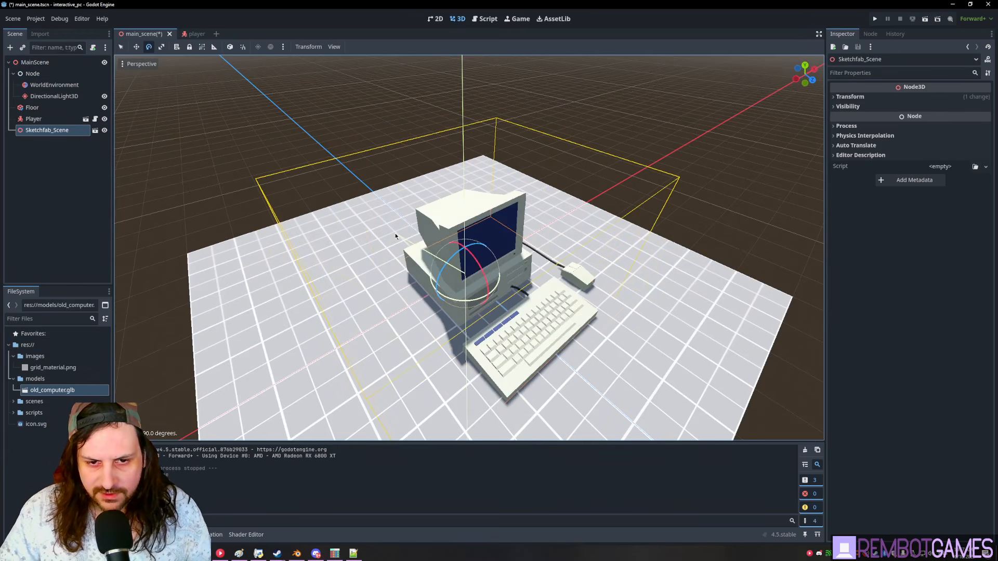
pyautogui.press('w')
pyautogui.moveTo(395, 237); pyautogui.dragTo(475, 261, button='middle')
pyautogui.moveTo(526, 268); pyautogui.dragTo(392, 278)
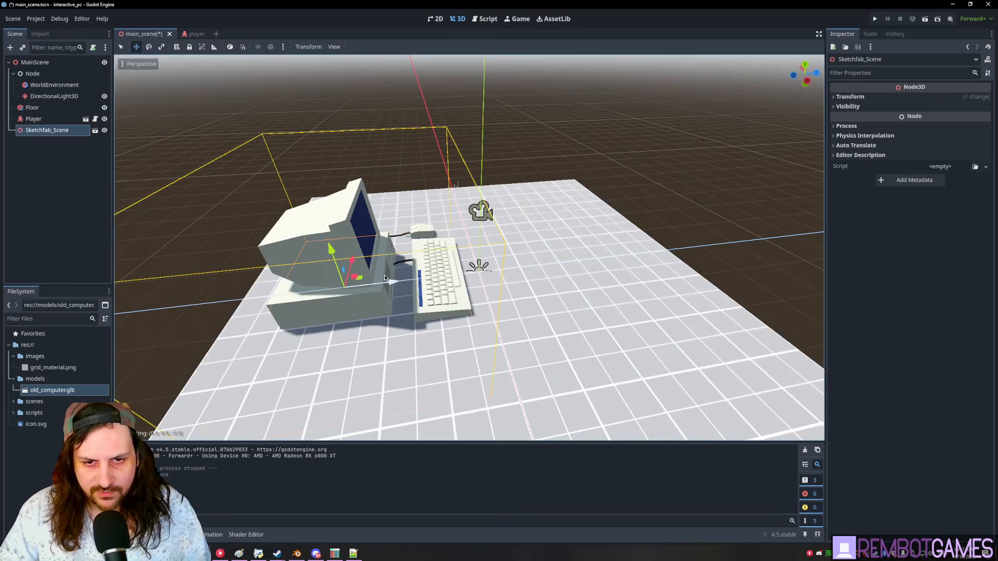
pyautogui.scroll(5, 398, 277)
pyautogui.moveTo(393, 278); pyautogui.dragTo(412, 237, button='middle')
pyautogui.scroll(-6, 412, 237)
pyautogui.press('r')
pyautogui.moveTo(413, 236); pyautogui.dragTo(387, 150)
# - Adjust the computer's height, then run the game and walk around it with WASD
pyautogui.moveTo(531, 217); pyautogui.dragTo(489, 225, button='middle')
pyautogui.press('F5')
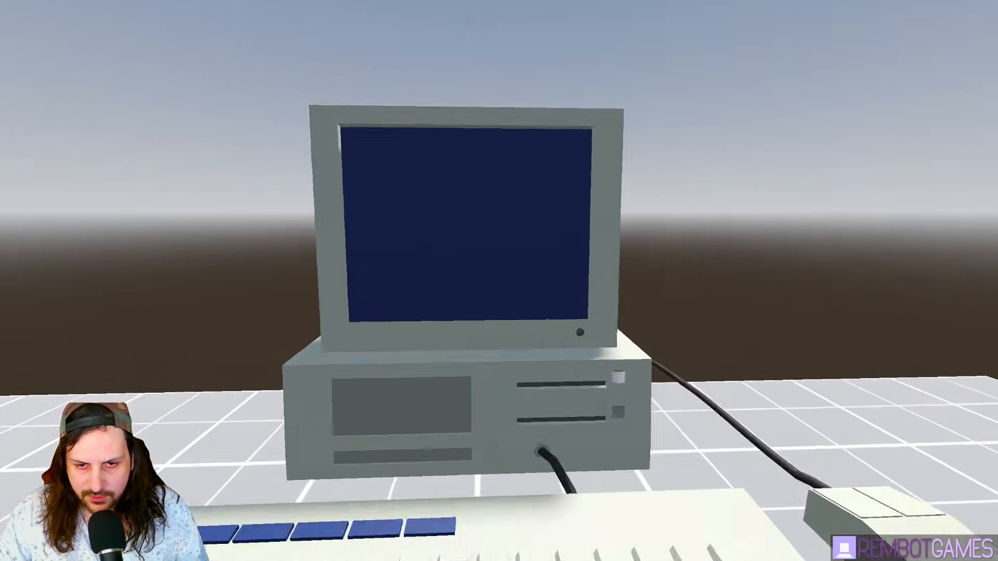
pyautogui.press('a')
pyautogui.press('d')
pyautogui.press('w')
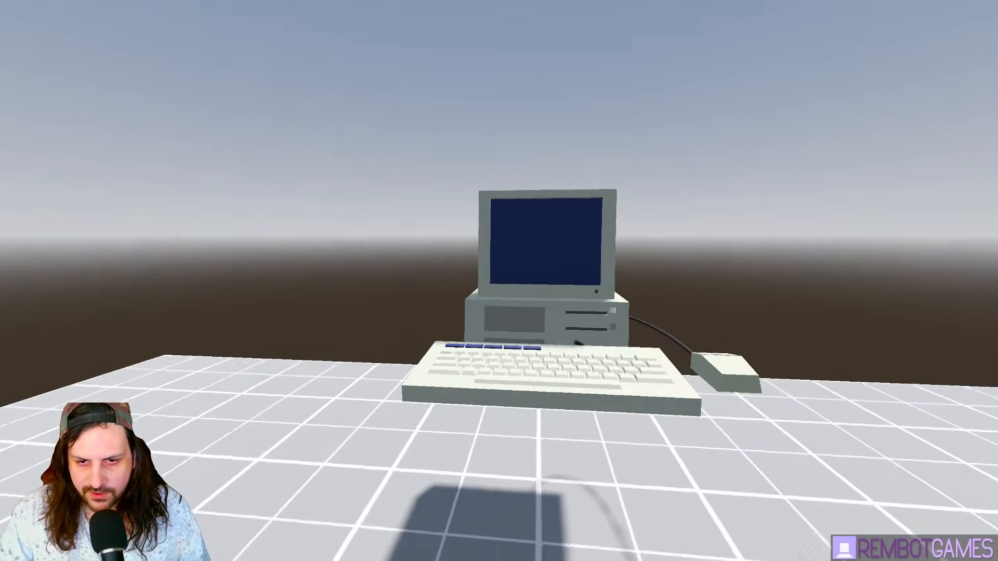
pyautogui.press('d')
pyautogui.press('a')
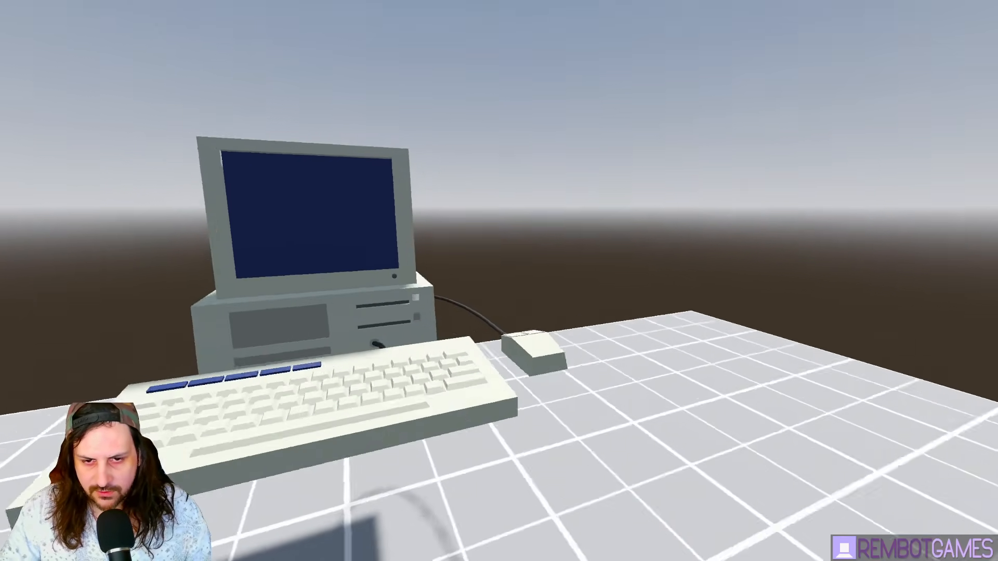
pyautogui.press('d')
pyautogui.press('s')
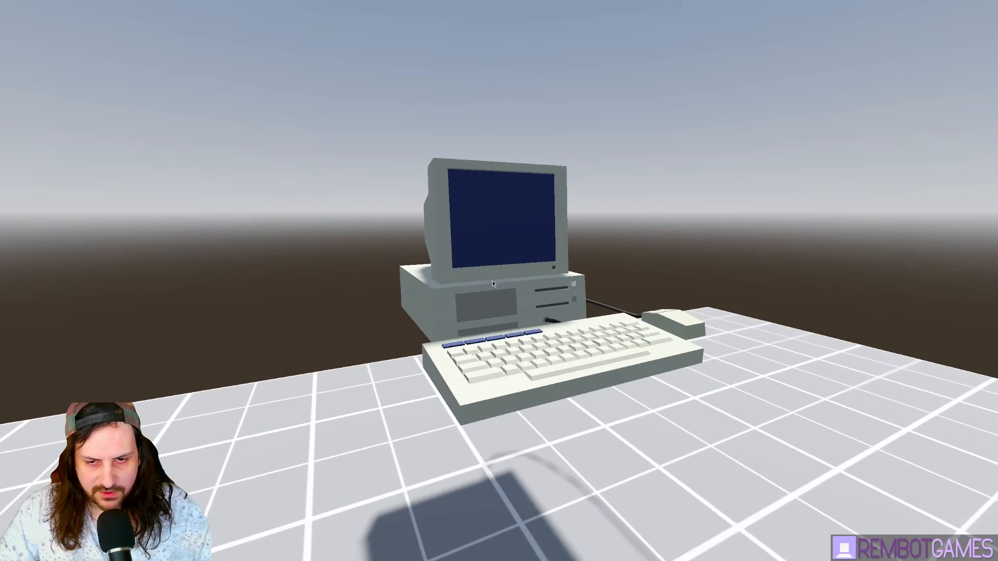
pyautogui.press('Escape')
pyautogui.keyDown('shift'); pyautogui.moveTo(442, 183); pyautogui.dragTo(571, 296, button='middle'); pyautogui.keyUp('shift')
# - Reimport old_computer.glb at Root Scale 0.4 and reset Sketchfab_Scene's scale to 1.0
pyautogui.click(75, 159)
pyautogui.click(52, 130)
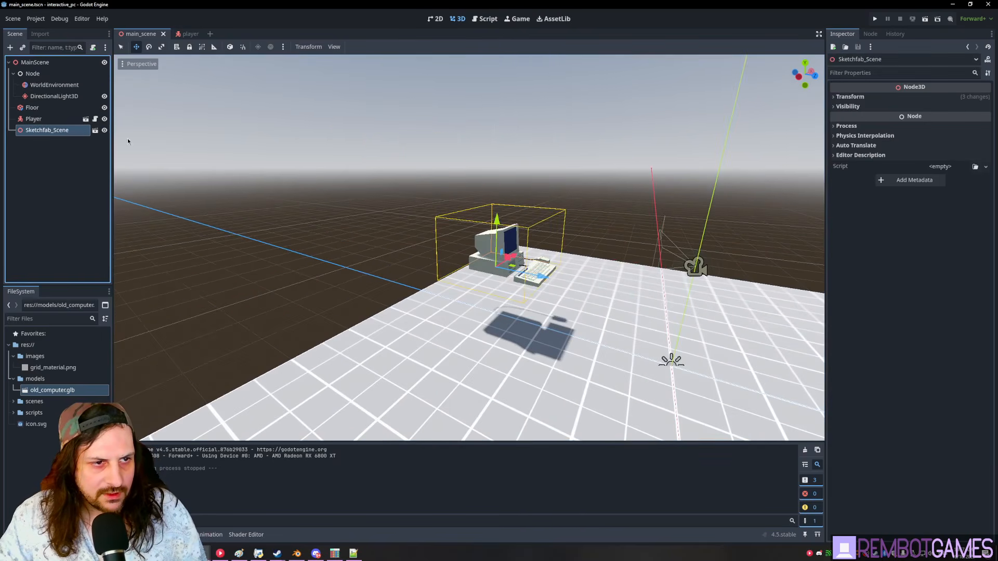
pyautogui.click(848, 96)
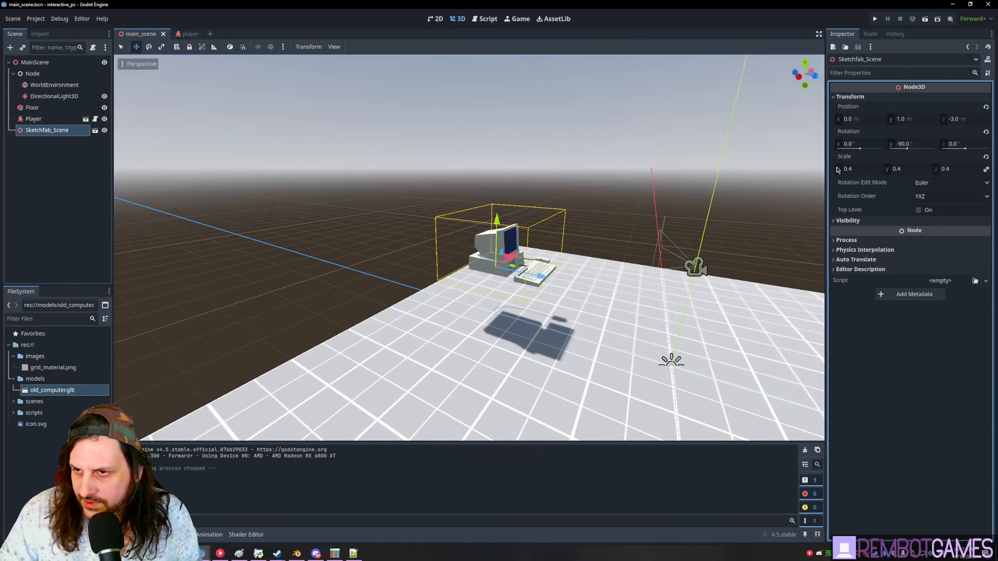
pyautogui.doubleClick(52, 391)
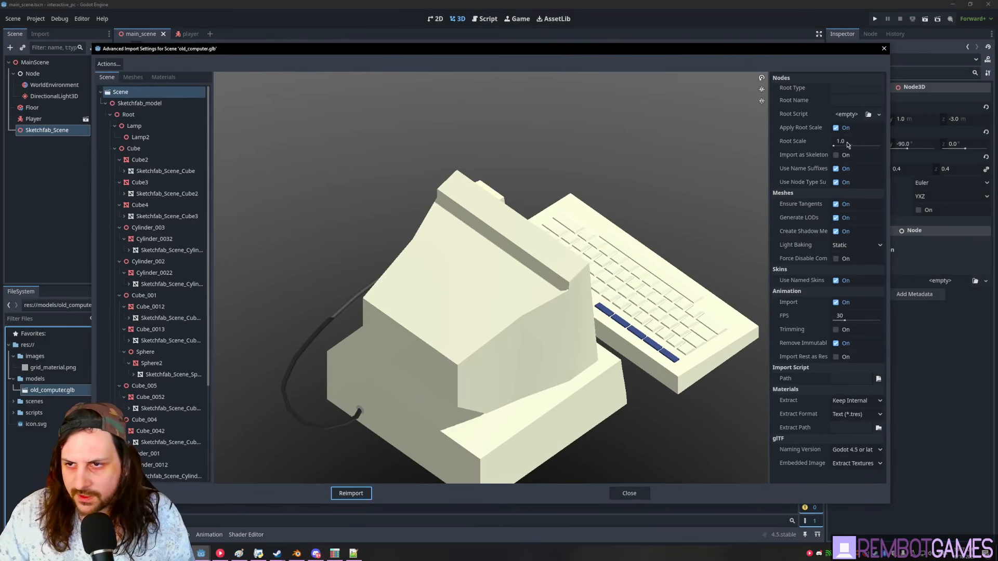
pyautogui.click(859, 145)
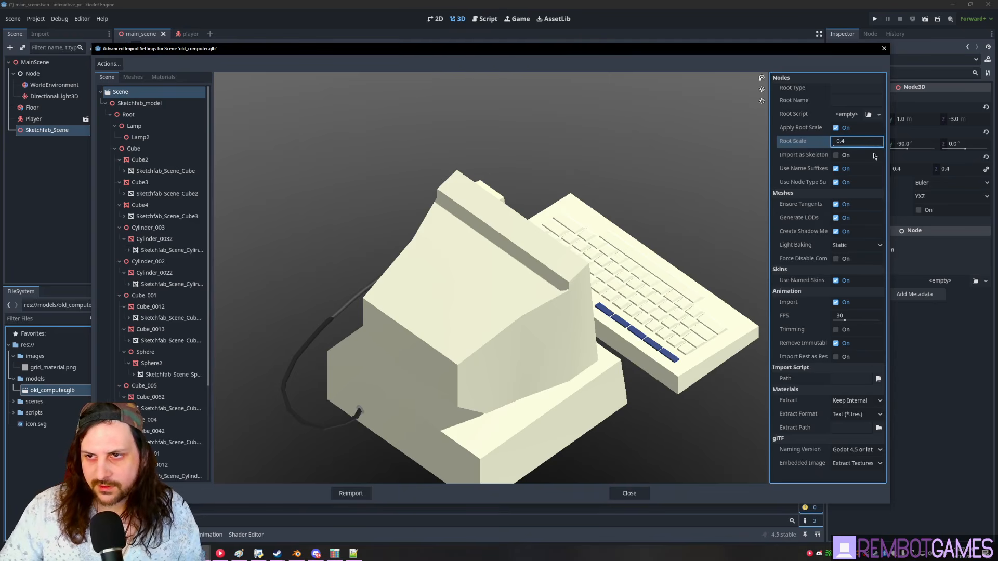
pyautogui.click(351, 492)
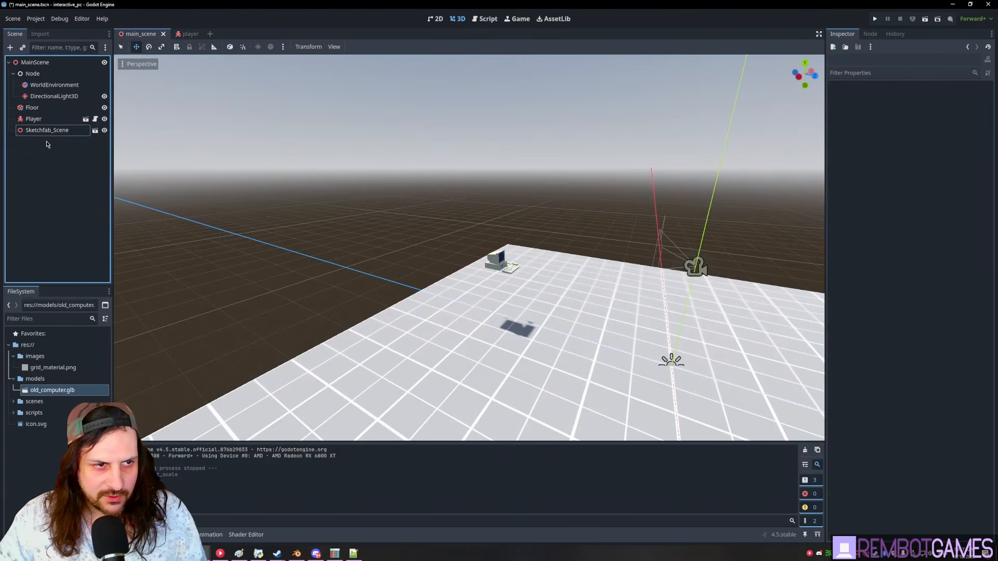
pyautogui.click(851, 97)
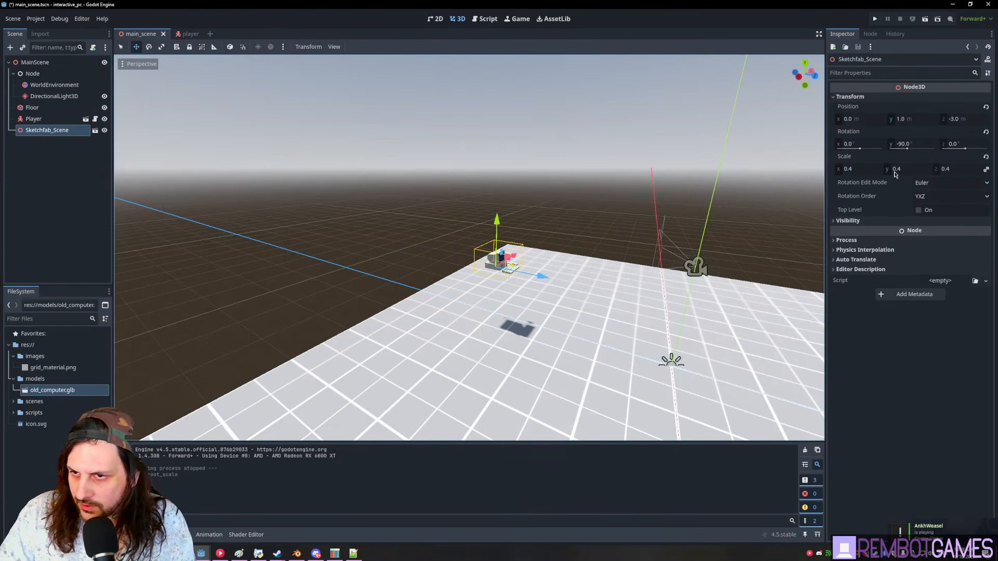
pyautogui.click(987, 157)
pyautogui.moveTo(623, 299); pyautogui.dragTo(601, 280, button='middle')
# - Run the game and circle the smaller computer with WASD, viewing keyboard and monitor up close
pyautogui.press('F5')
pyautogui.press('w')
pyautogui.press('a')
pyautogui.press('a')
pyautogui.press('w')
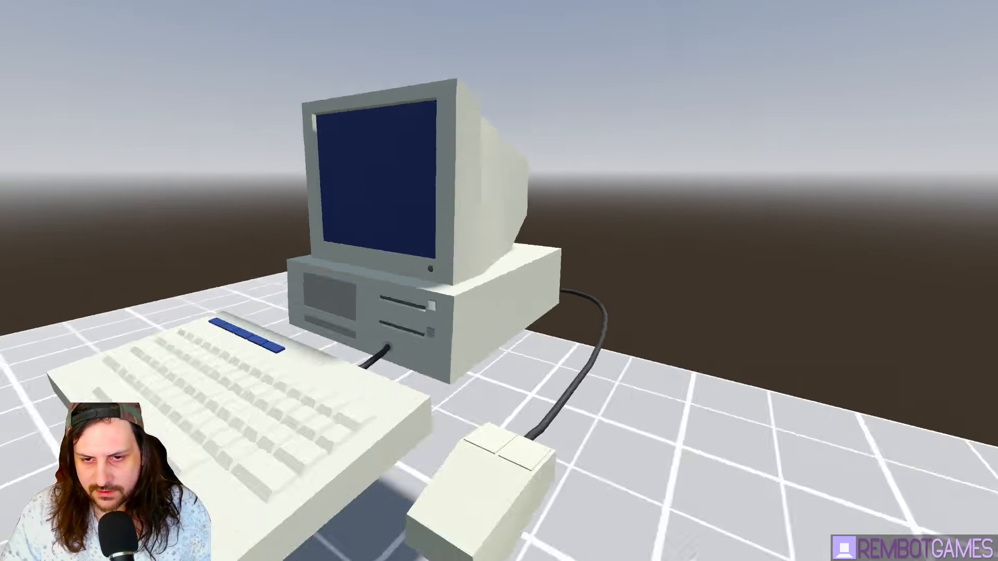
pyautogui.press('s')
pyautogui.press('w')
pyautogui.press('s')
pyautogui.press('w')
pyautogui.press('d')
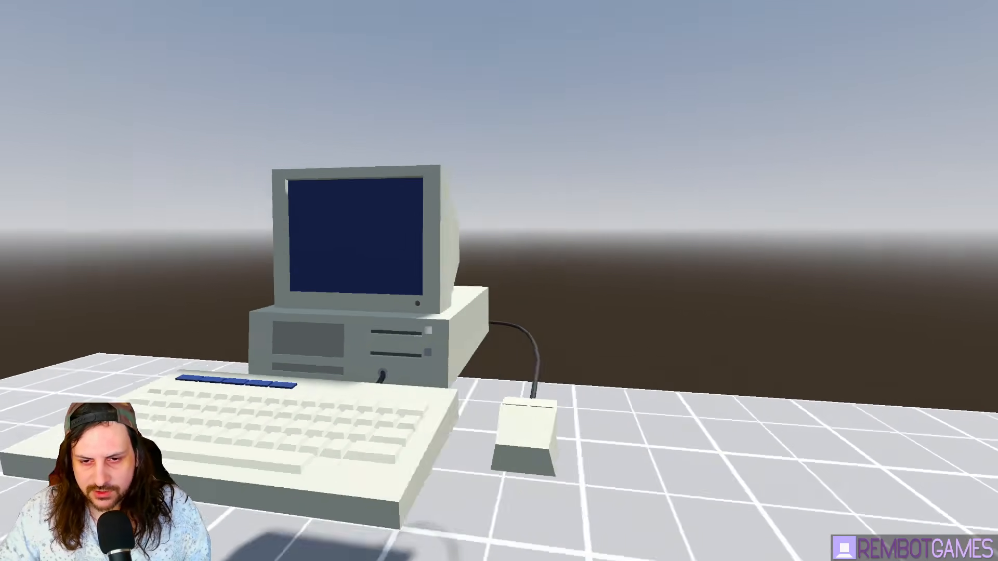
pyautogui.press('s')
pyautogui.press('w')
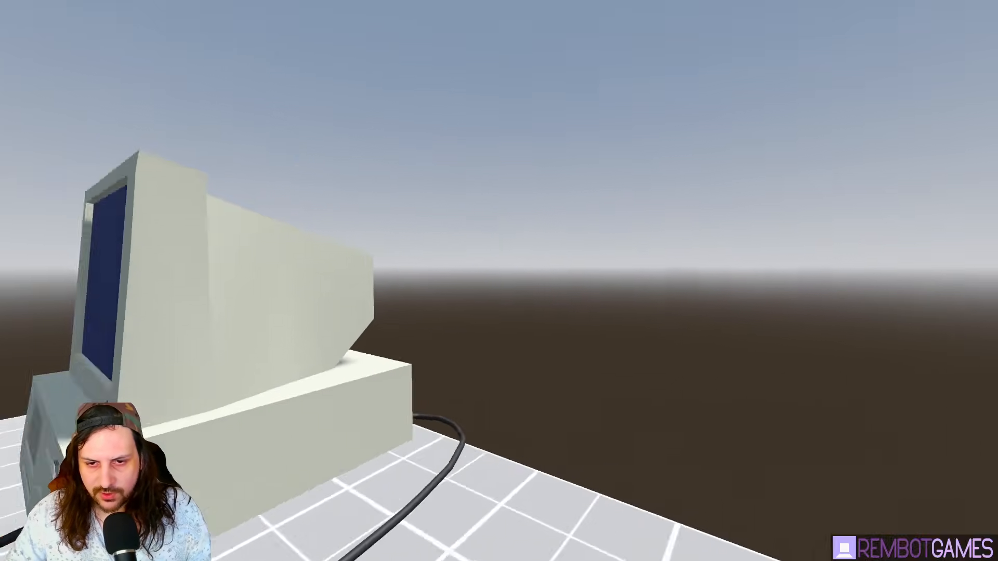
pyautogui.press('w')
pyautogui.press('s')
pyautogui.press('w')
pyautogui.press('w')
pyautogui.press('Escape')
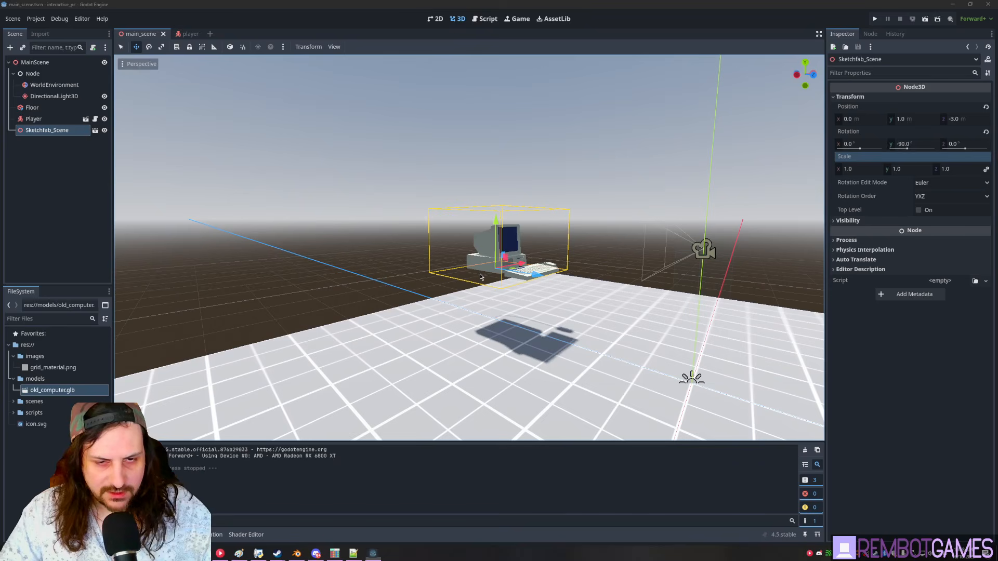
pyautogui.click(68, 181)
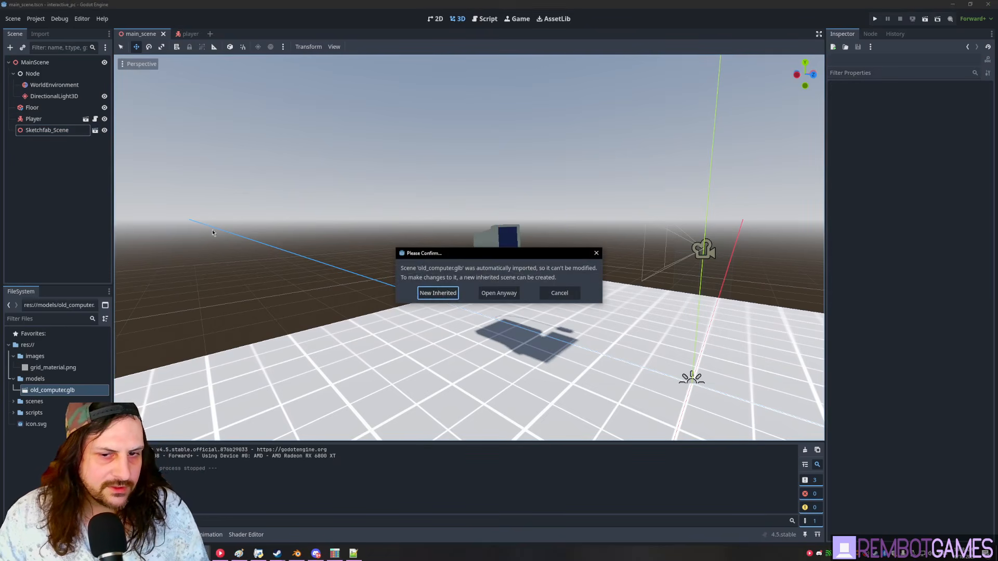
pyautogui.click(96, 131)
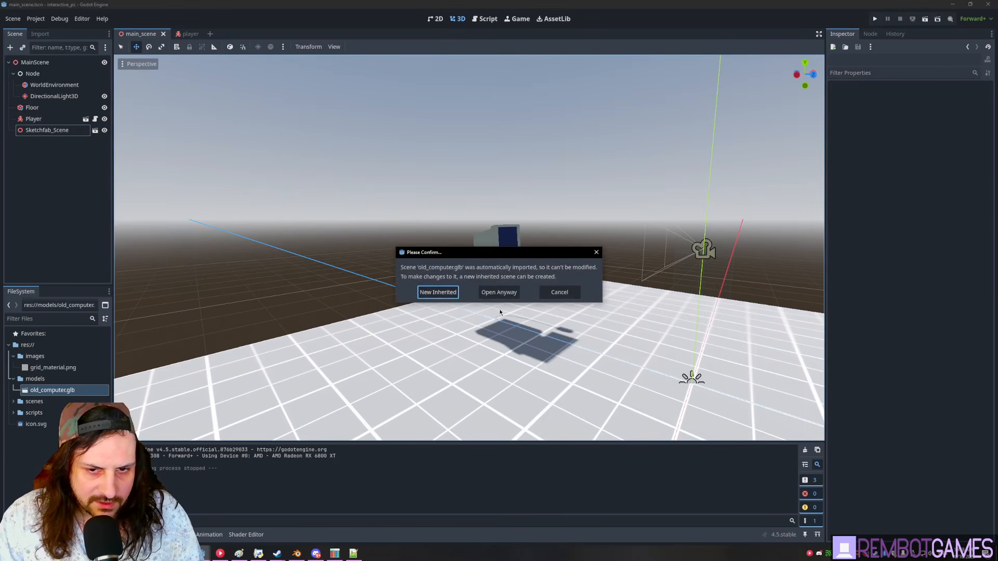
# - Dismiss the import warning and add a new Node3D next to Sketchfab_Scene
pyautogui.click(596, 252)
pyautogui.click(62, 129)
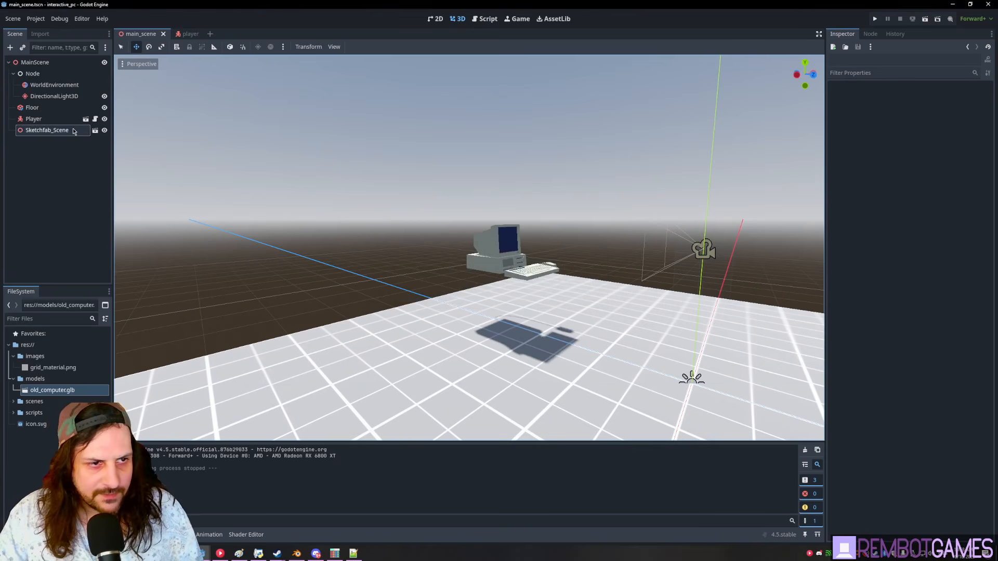
pyautogui.hotkey('ctrl', 'a')
pyautogui.write('nopde')
pyautogui.press('BackSpace')
pyautogui.press('BackSpace')
pyautogui.press('BackSpace')
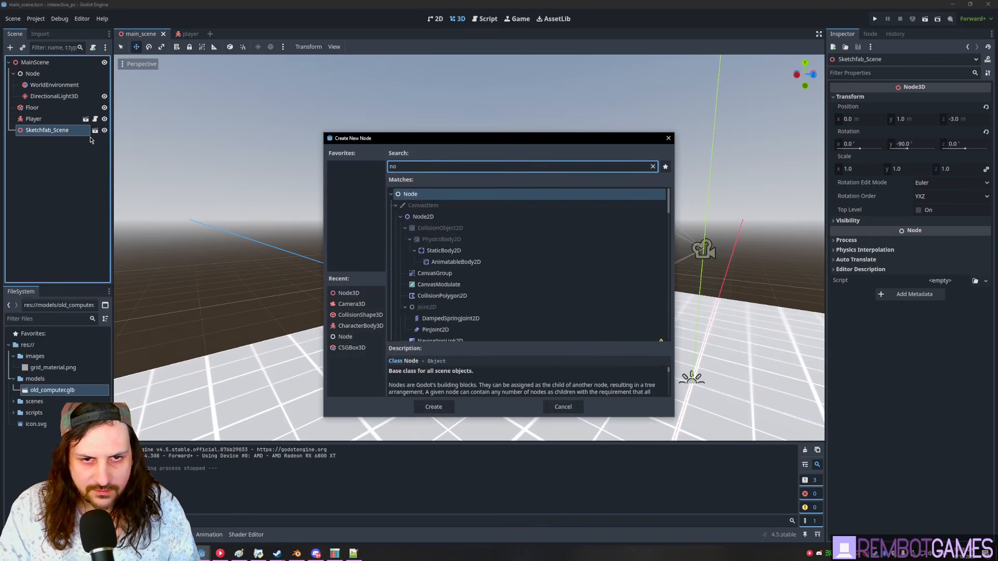
pyautogui.write('de3d')
pyautogui.press('Return')
# - Nest Sketchfab_Scene under the Node3D and rename the Node3D to PCScene
pyautogui.moveTo(49, 131)
pyautogui.mouseDown()
pyautogui.moveTo(40, 147)
pyautogui.moveTo(44, 133)
pyautogui.mouseUp()
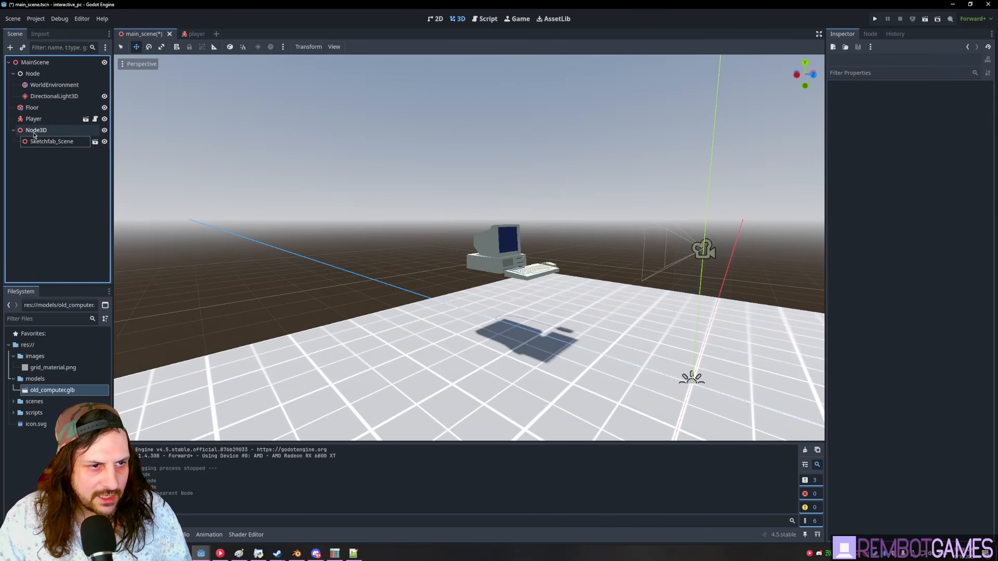
pyautogui.click(43, 134)
pyautogui.doubleClick(36, 130)
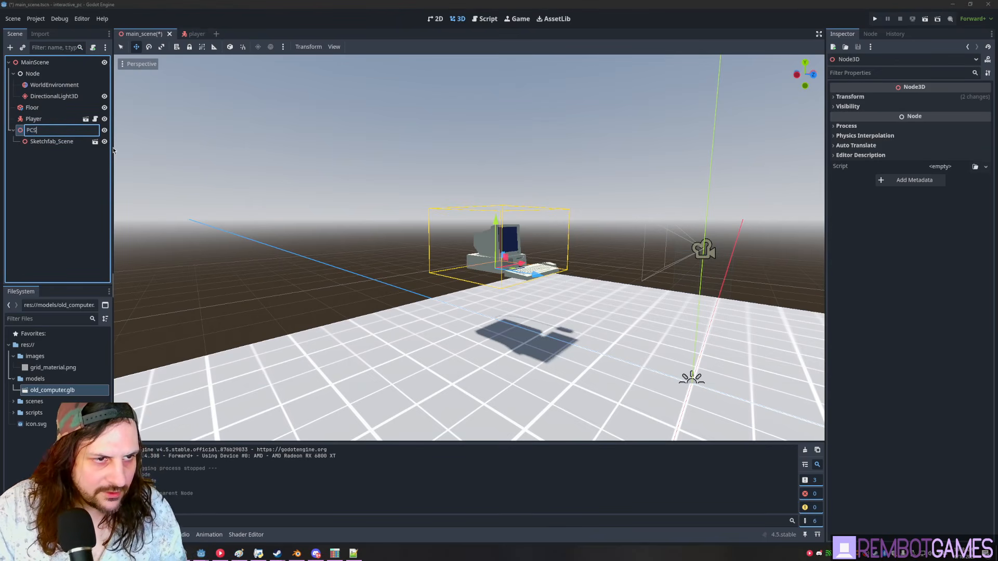
pyautogui.press('Return')
# - Check Sketchfab_Scene's transform values, then bring up PCScene's context menu
pyautogui.click(49, 141)
pyautogui.click(46, 132)
pyautogui.click(48, 142)
pyautogui.click(36, 133)
pyautogui.click(40, 140)
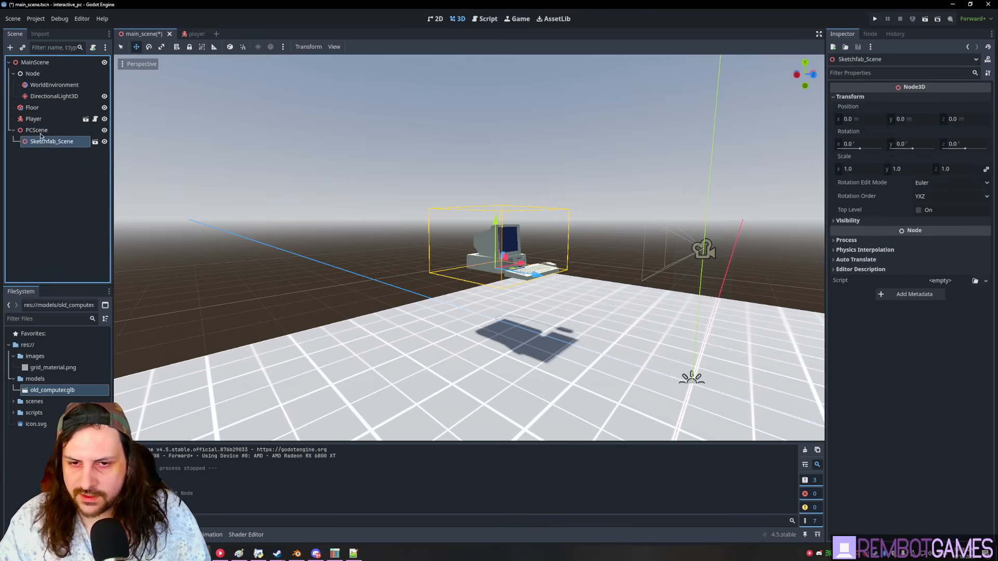
pyautogui.click(37, 131)
pyautogui.rightClick(41, 131)
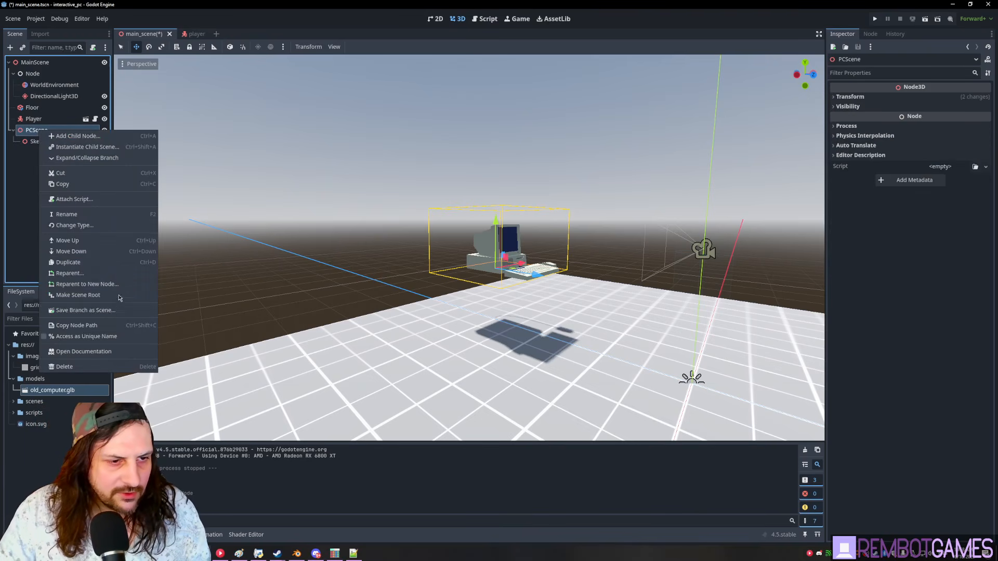
# - Save the PCScene branch as pc_scene.tscn and open it for editing
pyautogui.click(88, 311)
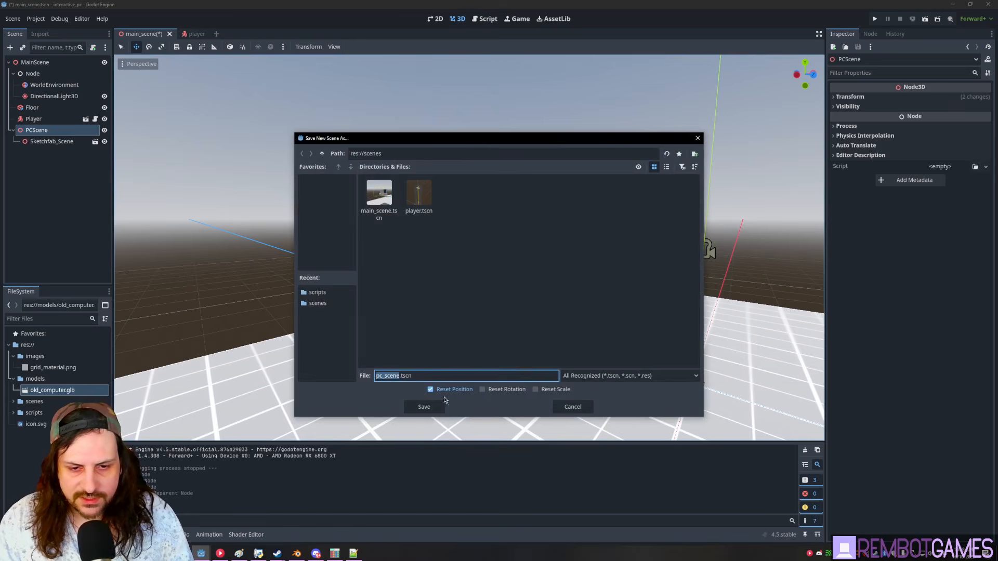
pyautogui.click(424, 407)
pyautogui.click(95, 130)
pyautogui.moveTo(316, 233); pyautogui.dragTo(581, 202, button='middle')
pyautogui.scroll(4, 536, 236)
pyautogui.scroll(2, 536, 236)
pyautogui.moveTo(535, 236); pyautogui.dragTo(561, 215, button='middle')
pyautogui.keyDown('shift'); pyautogui.moveTo(561, 215); pyautogui.dragTo(532, 261, button='middle'); pyautogui.keyUp('shift')
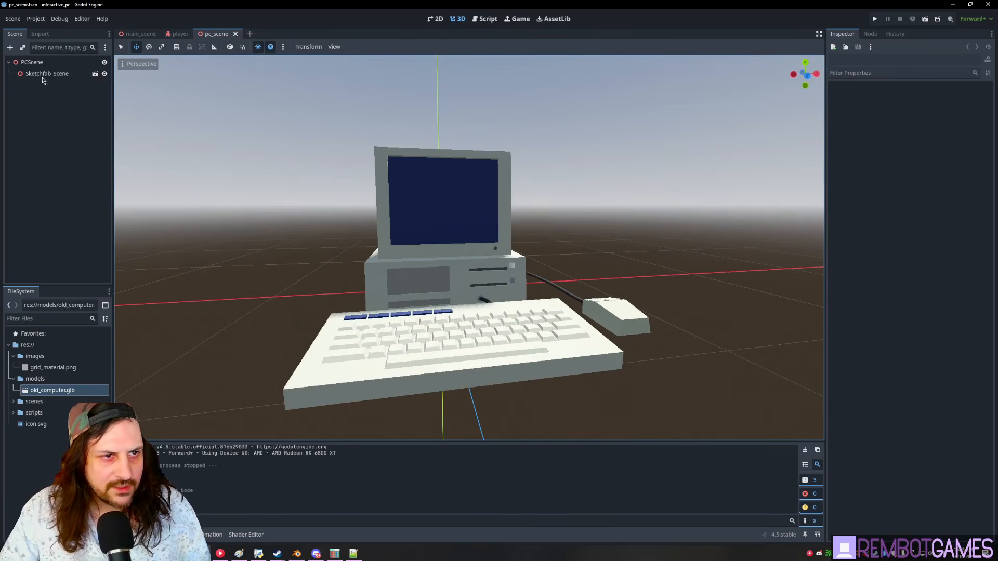
# - Change the PCScene root node's type from Node3D to StaticBody3D
pyautogui.click(35, 64)
pyautogui.scroll(2, 213, 179)
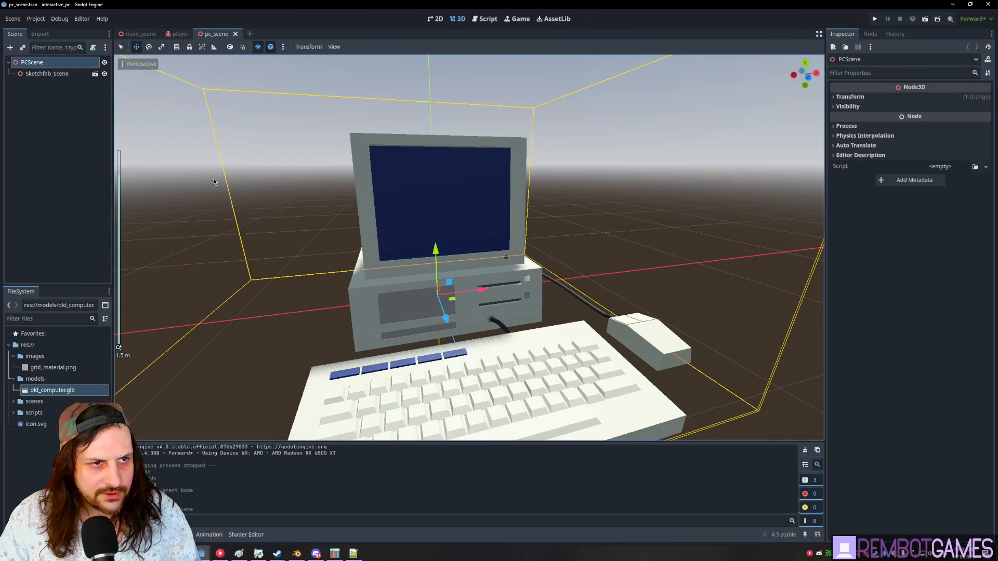
pyautogui.rightClick(48, 65)
pyautogui.click(85, 158)
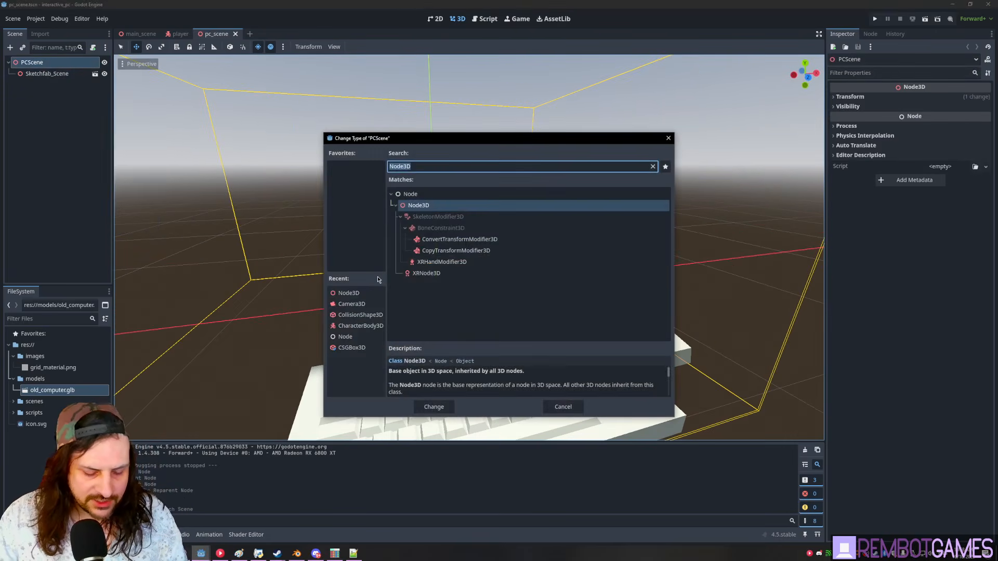
pyautogui.write('st')
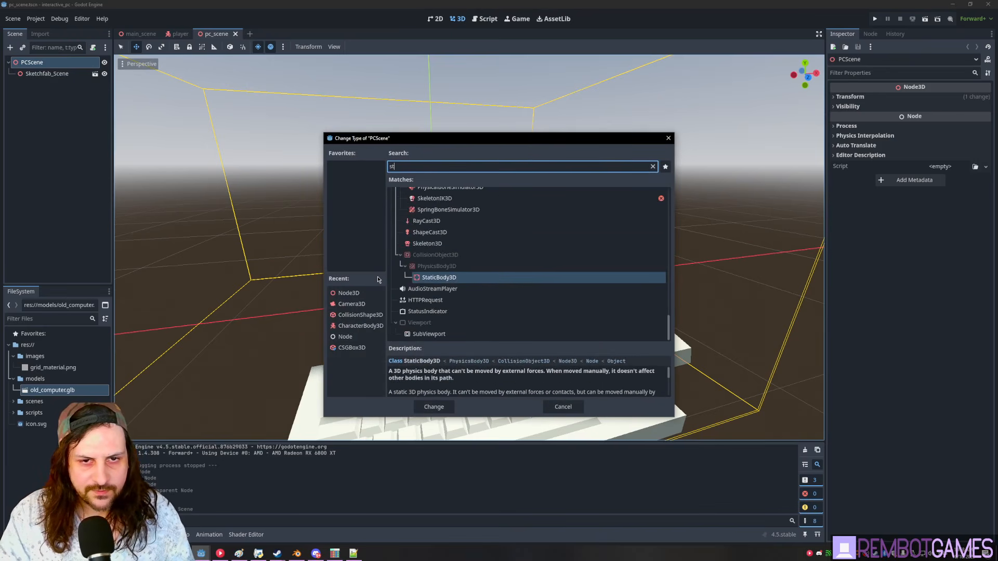
pyautogui.write('atic')
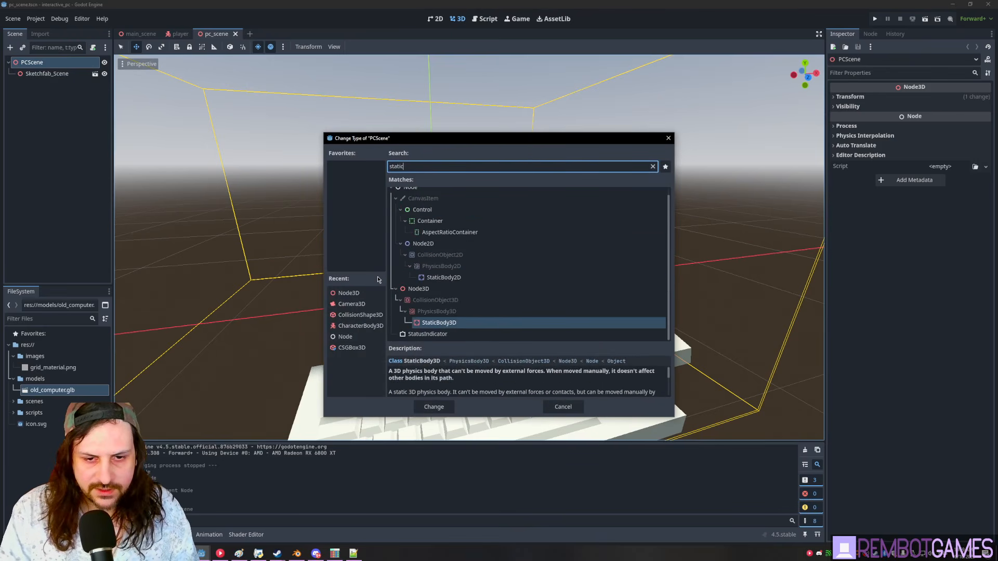
pyautogui.press('Return')
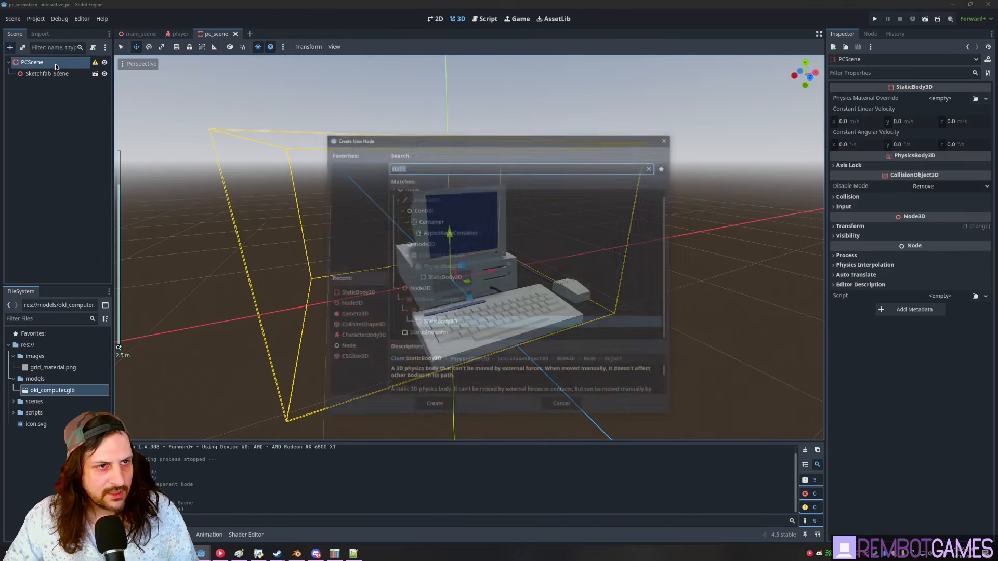
# - Add a CollisionShape3D under PCScene and give it a new BoxShape3D
pyautogui.write('colli')
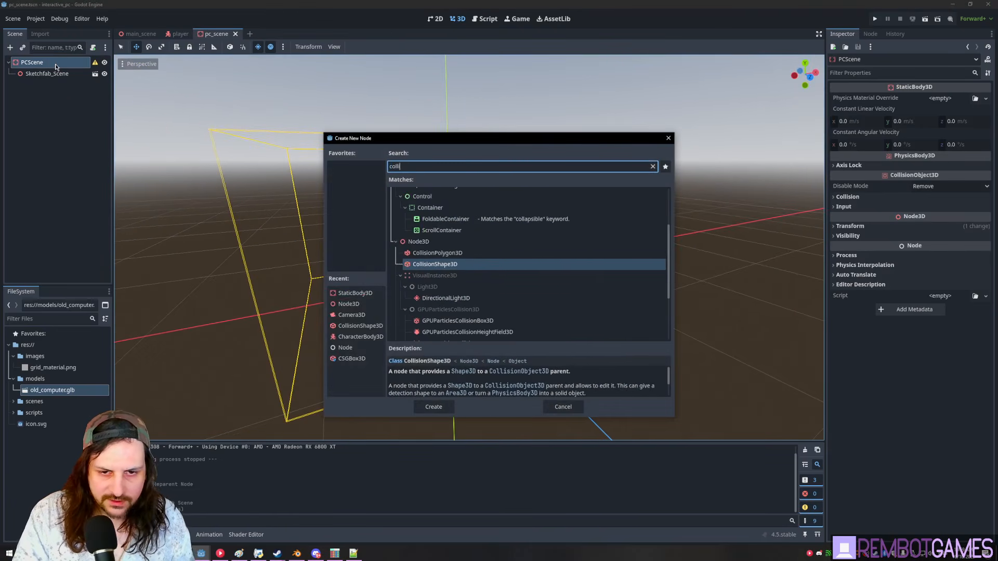
pyautogui.press('Return')
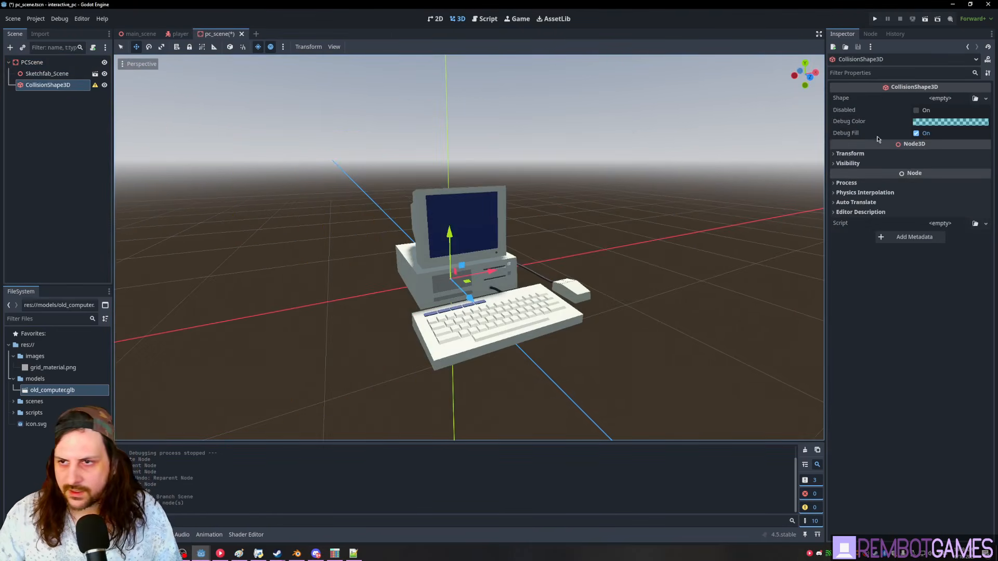
pyautogui.click(944, 101)
pyautogui.click(946, 143)
# - Raise the collision box and fit its bottom and left side to the computer
pyautogui.moveTo(374, 235); pyautogui.dragTo(459, 234, button='middle')
pyautogui.moveTo(460, 235); pyautogui.dragTo(487, 173)
pyautogui.moveTo(468, 333); pyautogui.dragTo(478, 286)
pyautogui.moveTo(478, 285); pyautogui.dragTo(422, 270, button='middle')
pyautogui.scroll(3, 508, 267)
pyautogui.moveTo(382, 224); pyautogui.dragTo(408, 226)
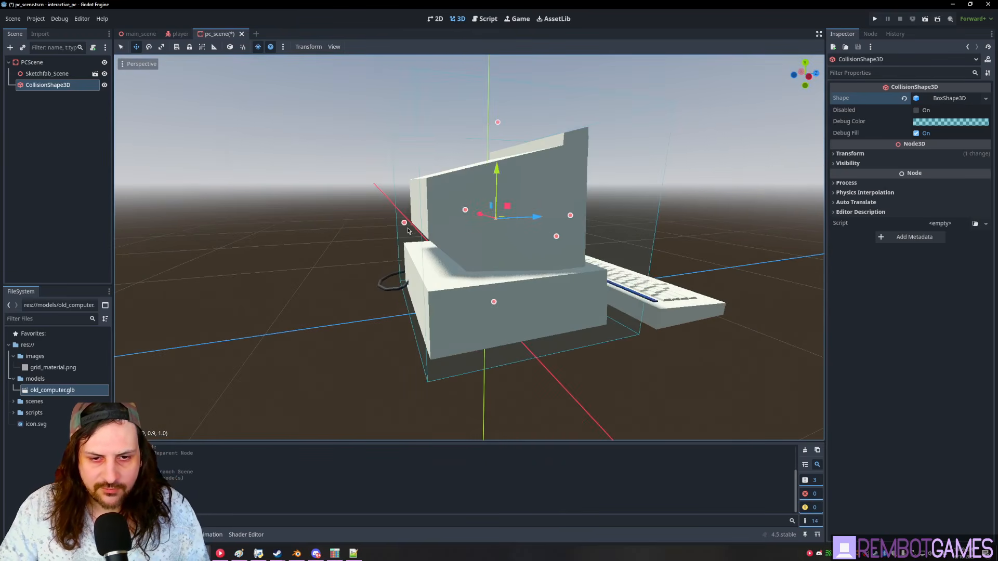
pyautogui.moveTo(598, 229); pyautogui.dragTo(490, 234, button='middle')
# - Lower the box's top to height 0.8 and narrow its side to fit the computer
pyautogui.moveTo(448, 150)
pyautogui.mouseDown(button='middle')
pyautogui.moveTo(435, 169)
pyautogui.moveTo(455, 151)
pyautogui.mouseUp(button='middle')
pyautogui.moveTo(462, 165); pyautogui.dragTo(463, 174)
pyautogui.scroll(2, 481, 190)
pyautogui.moveTo(485, 192); pyautogui.dragTo(633, 227, button='middle')
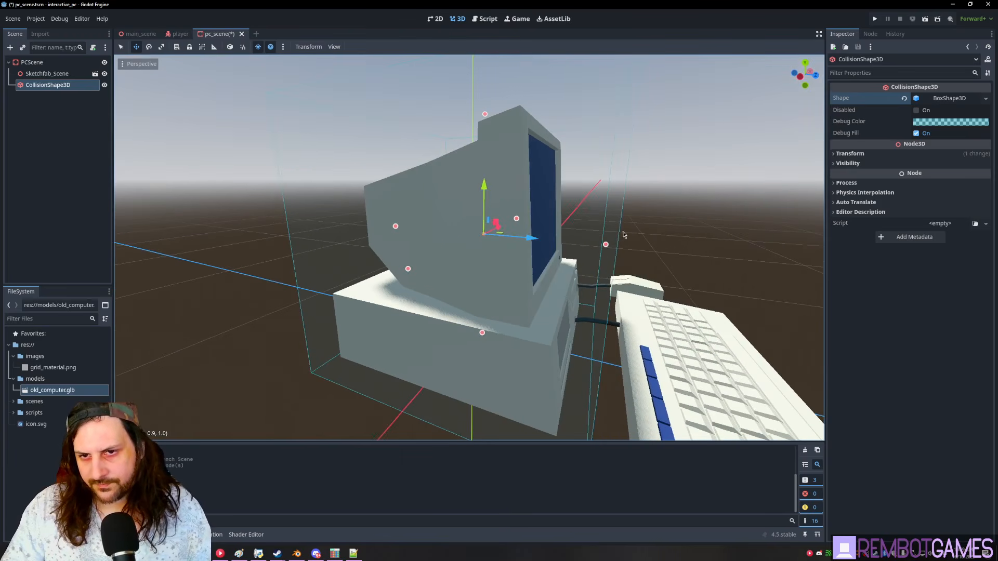
pyautogui.moveTo(606, 245); pyautogui.dragTo(574, 241)
pyautogui.moveTo(612, 263); pyautogui.dragTo(555, 248, button='middle')
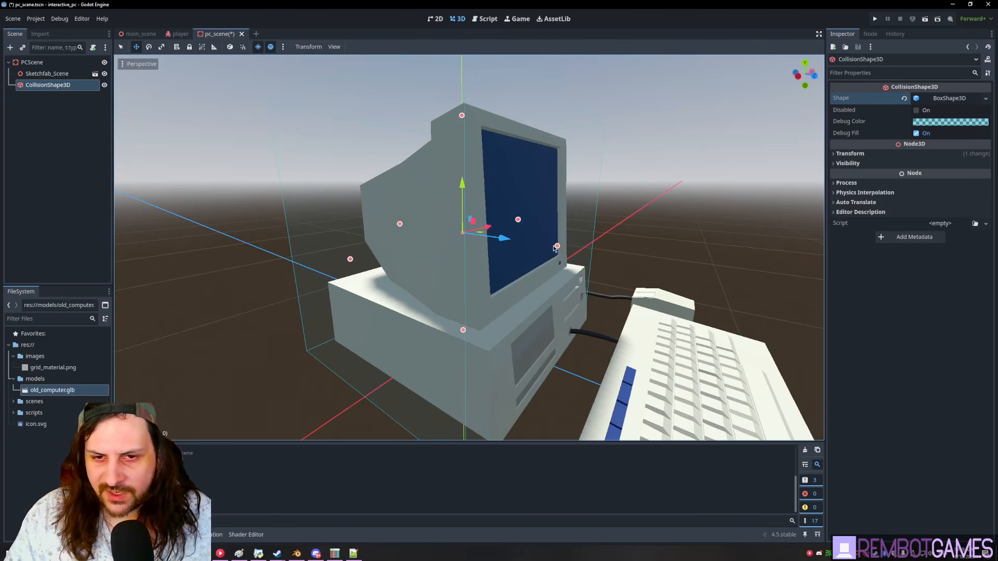
pyautogui.click(568, 250)
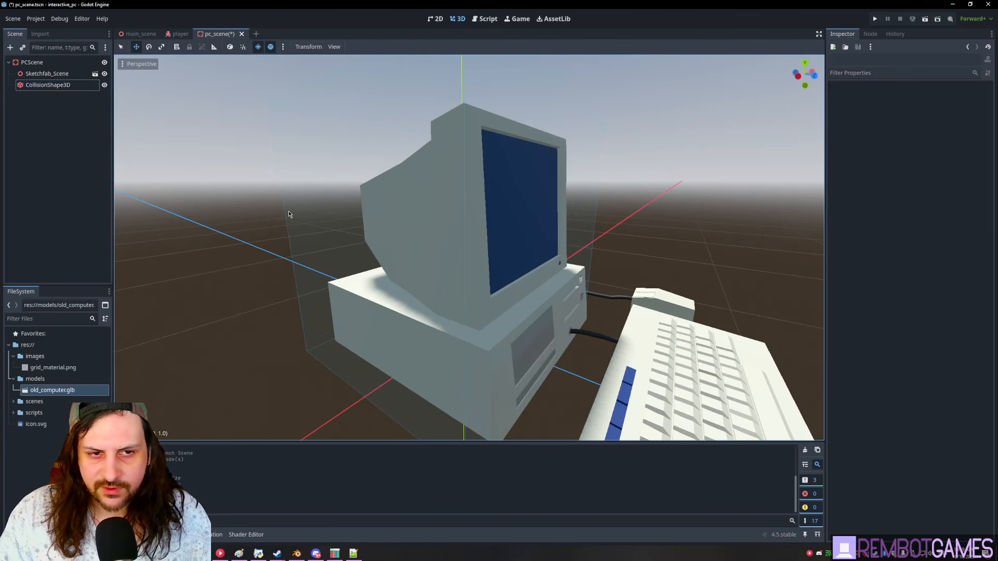
pyautogui.moveTo(289, 211); pyautogui.dragTo(330, 221, button='middle')
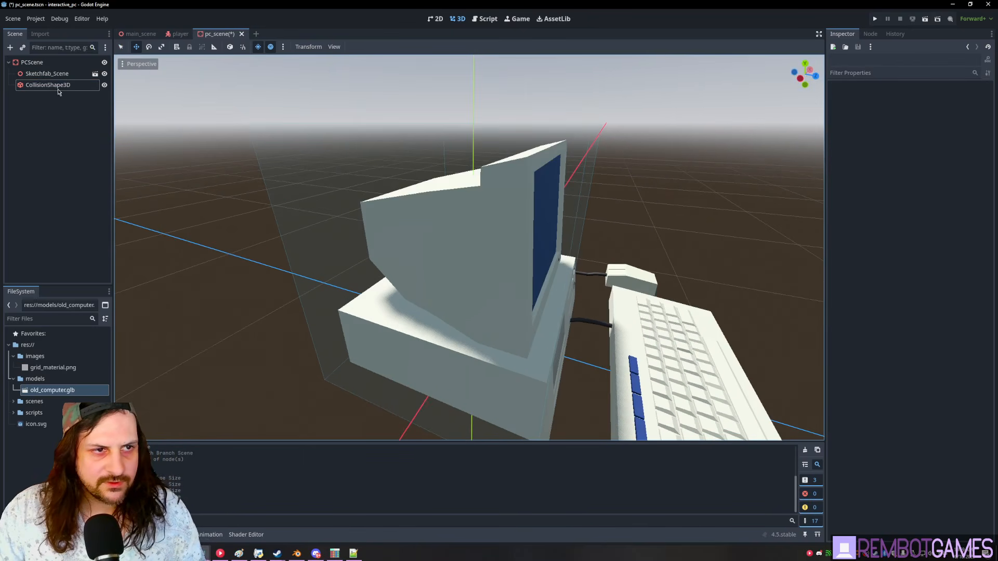
# - Save pc_scene and select the PCScene root node
pyautogui.click(59, 86)
pyautogui.moveTo(578, 217); pyautogui.dragTo(553, 220, button='middle')
pyautogui.hotkey('ctrl', 's')
pyautogui.click(64, 94)
pyautogui.click(49, 62)
pyautogui.click(50, 87)
pyautogui.click(33, 63)
pyautogui.click(16, 101)
pyautogui.click(40, 63)
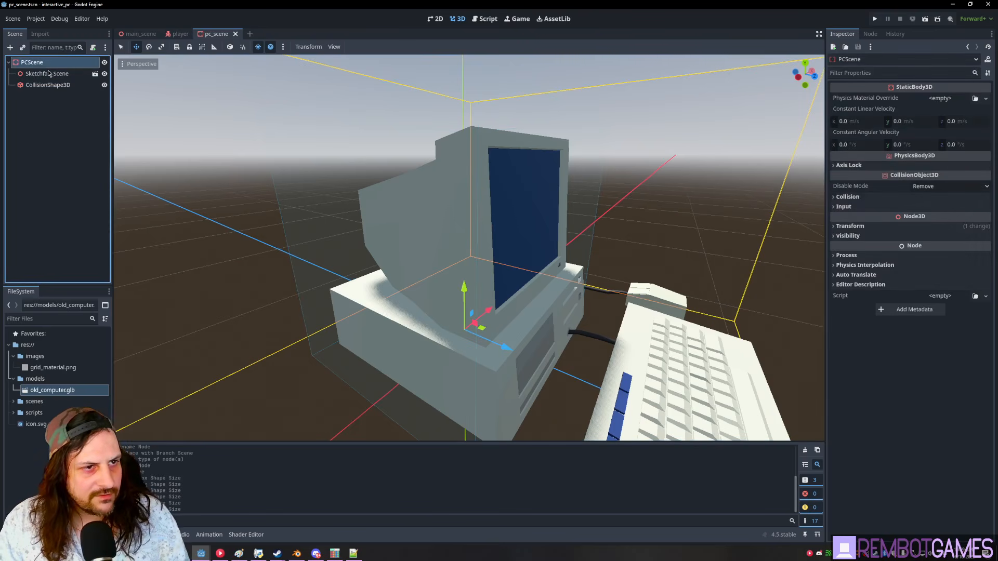
# - Move the PCScene body from the world collision layer to the interactive layer
pyautogui.click(842, 197)
pyautogui.click(987, 227)
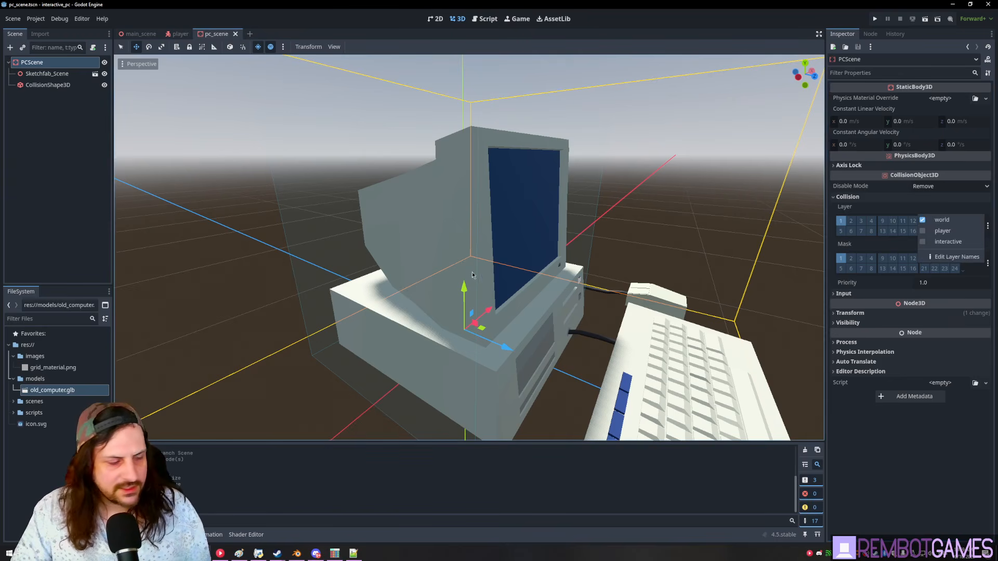
pyautogui.moveTo(535, 213); pyautogui.dragTo(511, 235, button='middle')
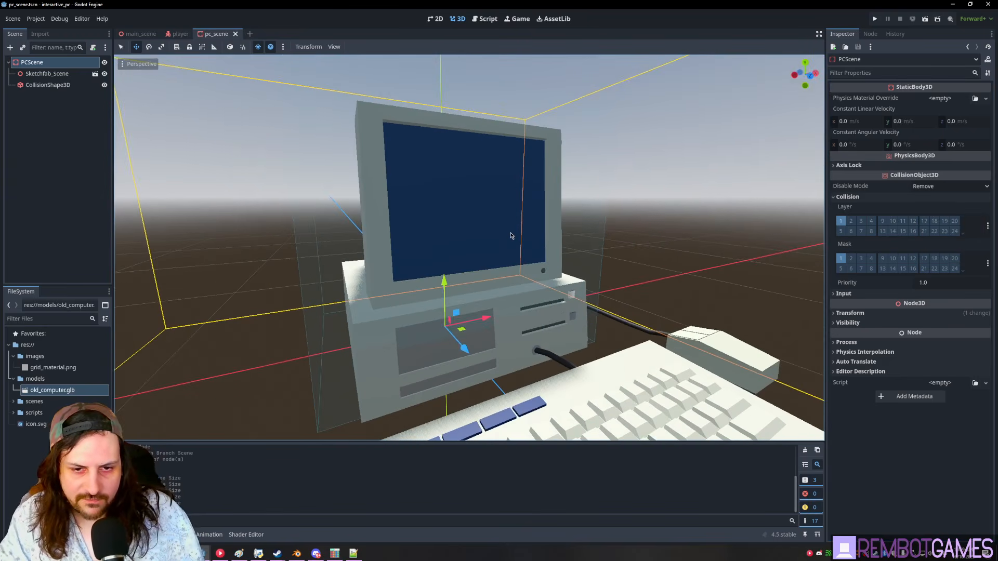
pyautogui.click(987, 226)
pyautogui.click(935, 220)
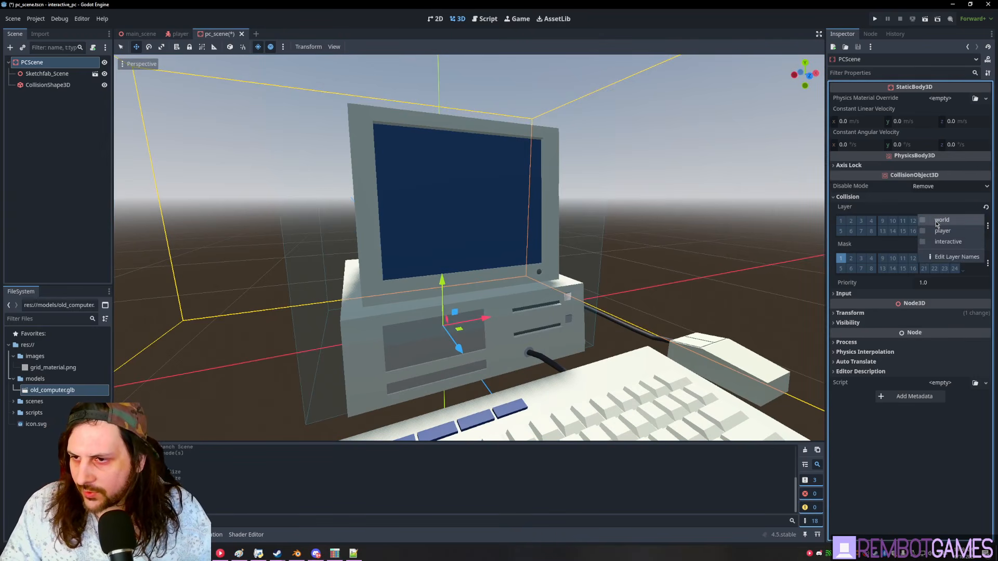
pyautogui.click(946, 242)
pyautogui.click(888, 210)
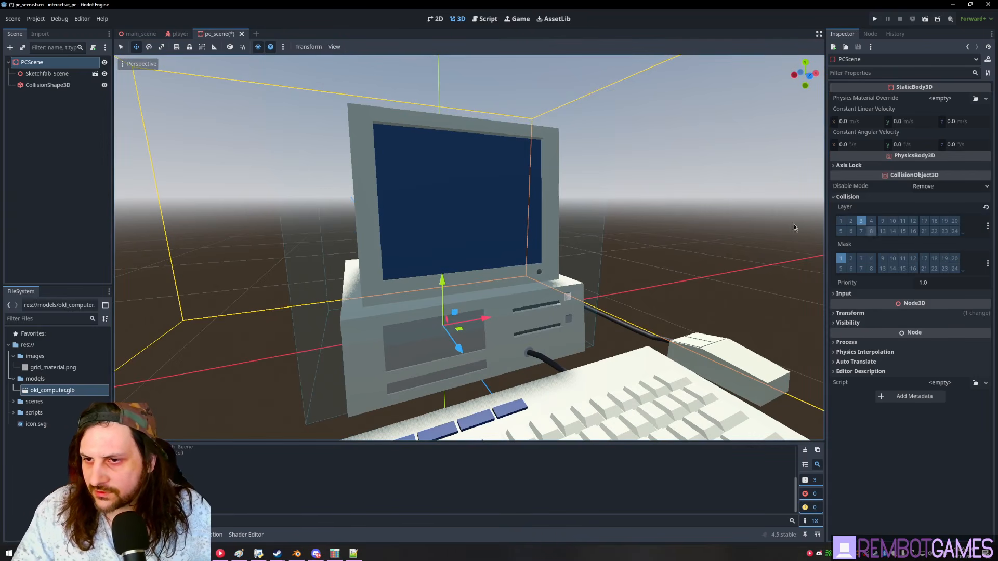
# - Run the game with F5 and walk the player around the computer to test collision
pyautogui.press('F5')
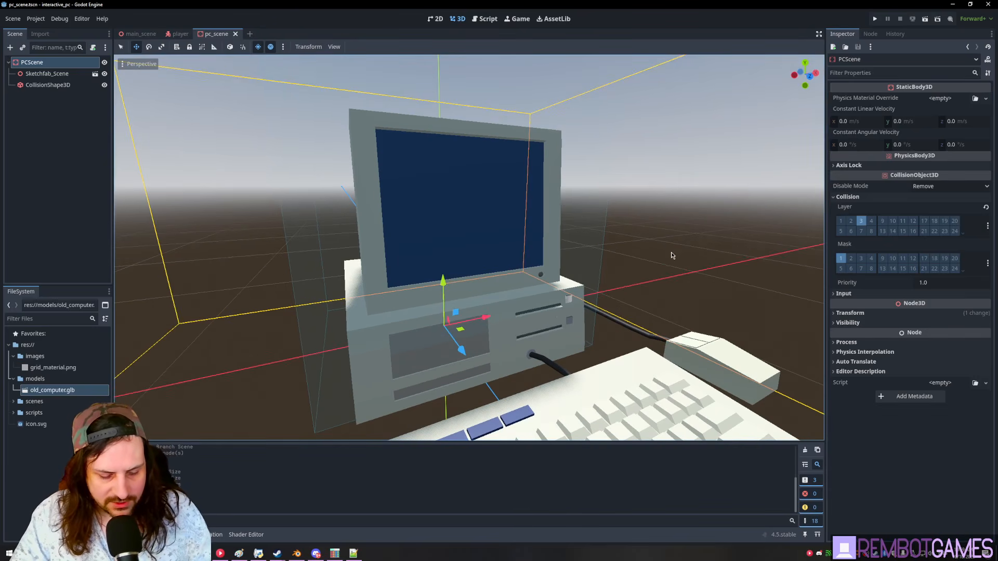
pyautogui.press('w')
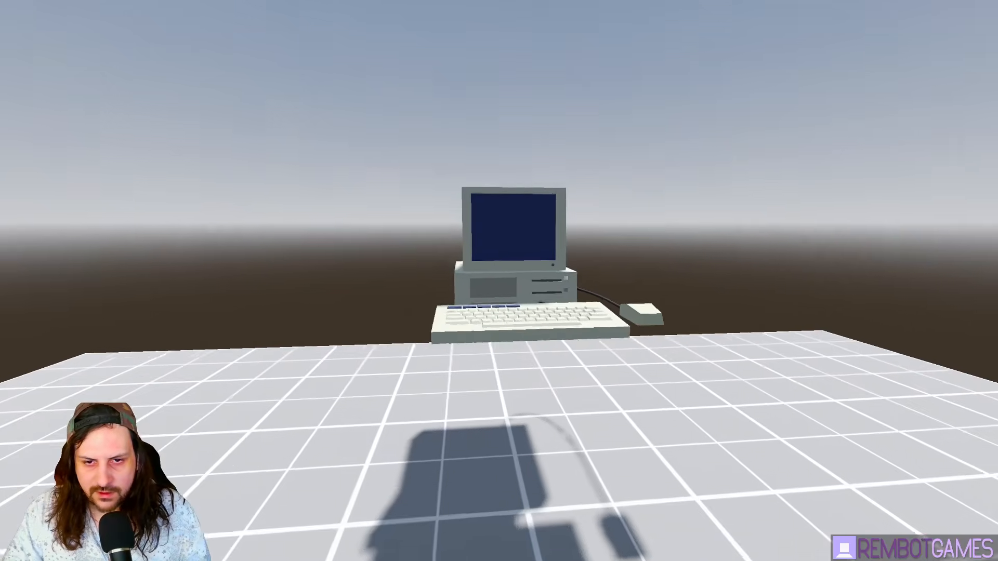
pyautogui.press('w')
pyautogui.press('w')
pyautogui.press('s')
pyautogui.press('w')
pyautogui.press('d')
pyautogui.press('d')
pyautogui.press('s')
pyautogui.press('a')
pyautogui.press('w')
pyautogui.press('a')
pyautogui.press('d')
pyautogui.press('s')
pyautogui.press('a')
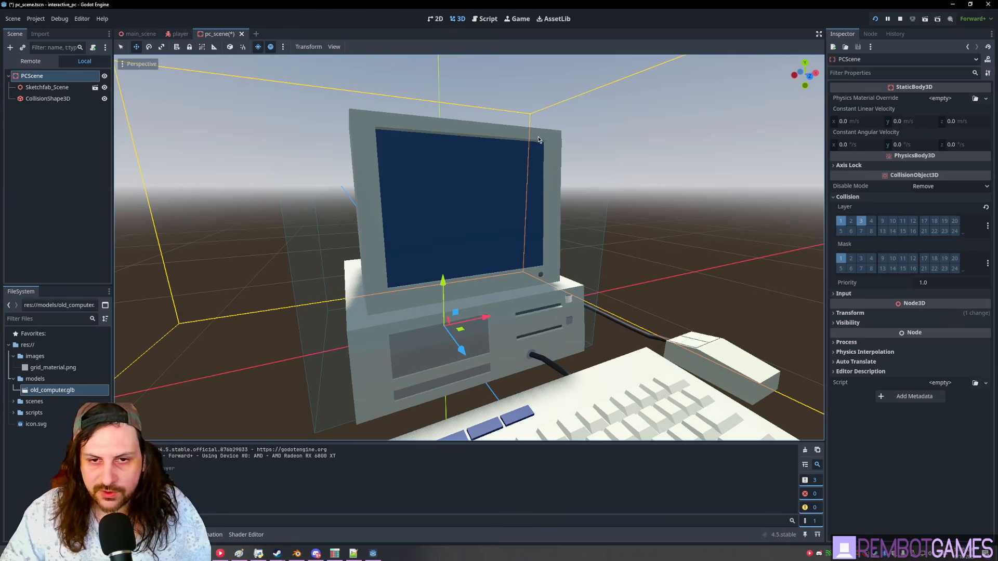
# - Save pc_scene and select the PCScene root node
pyautogui.moveTo(449, 238); pyautogui.dragTo(563, 227, button='middle')
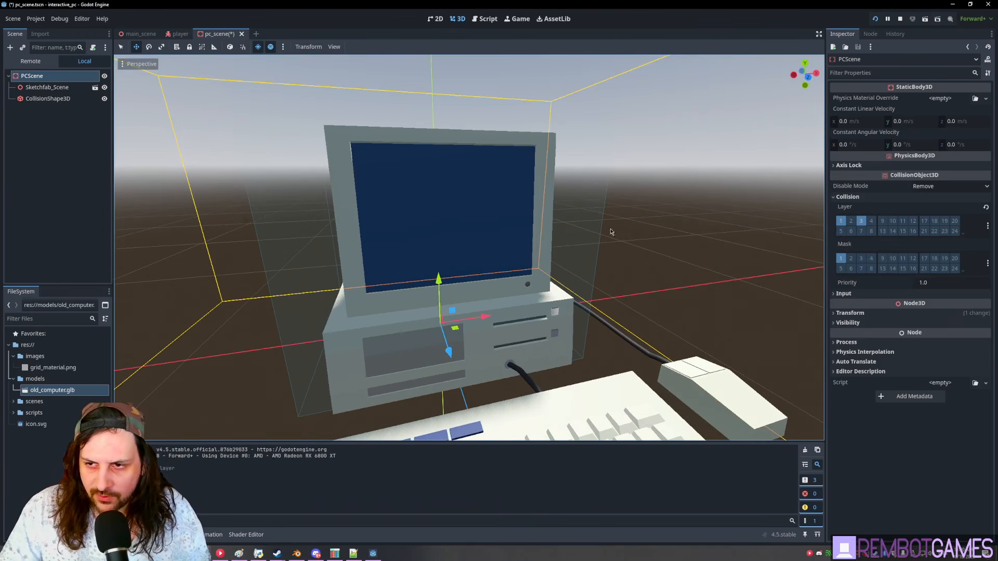
pyautogui.moveTo(460, 217)
pyautogui.mouseDown(button='middle')
pyautogui.moveTo(474, 228)
pyautogui.moveTo(437, 192)
pyautogui.moveTo(468, 228)
pyautogui.mouseUp(button='middle')
pyautogui.click(45, 177)
pyautogui.hotkey('ctrl', 's')
pyautogui.click(32, 76)
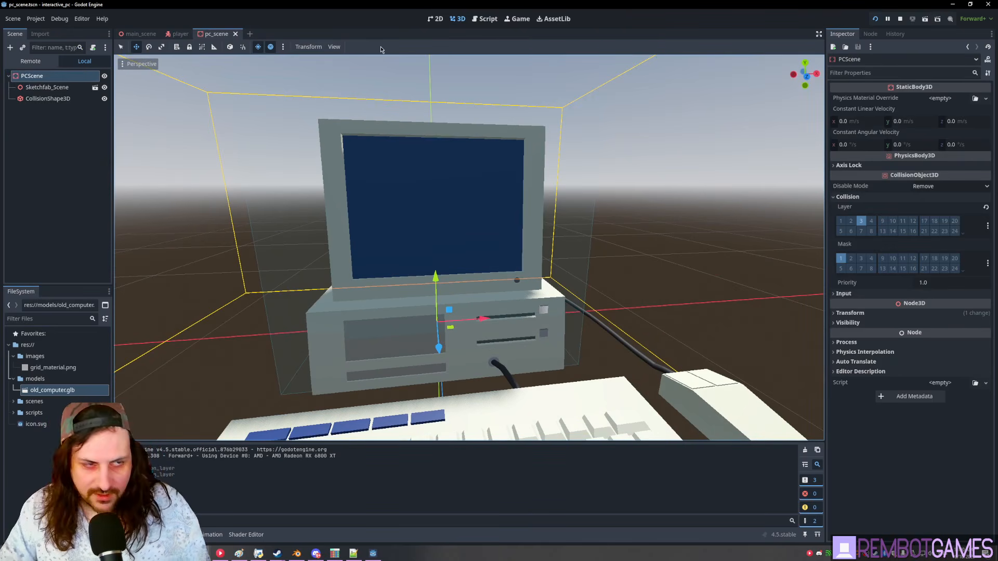
# - Add a MeshInstance3D under PCScene with a new QuadMesh
pyautogui.hotkey('ctrl', 'a')
pyautogui.write('mesh')
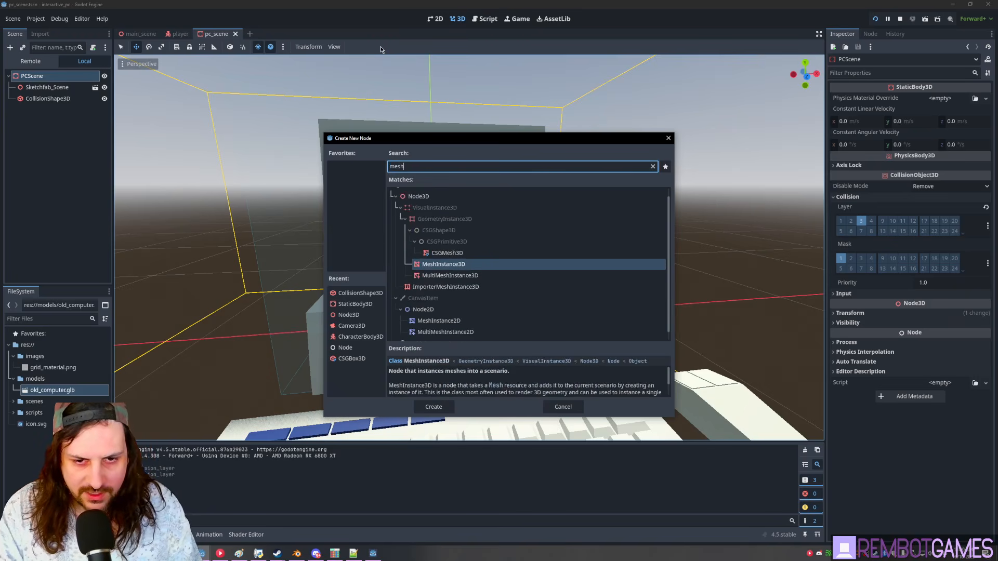
pyautogui.press('Return')
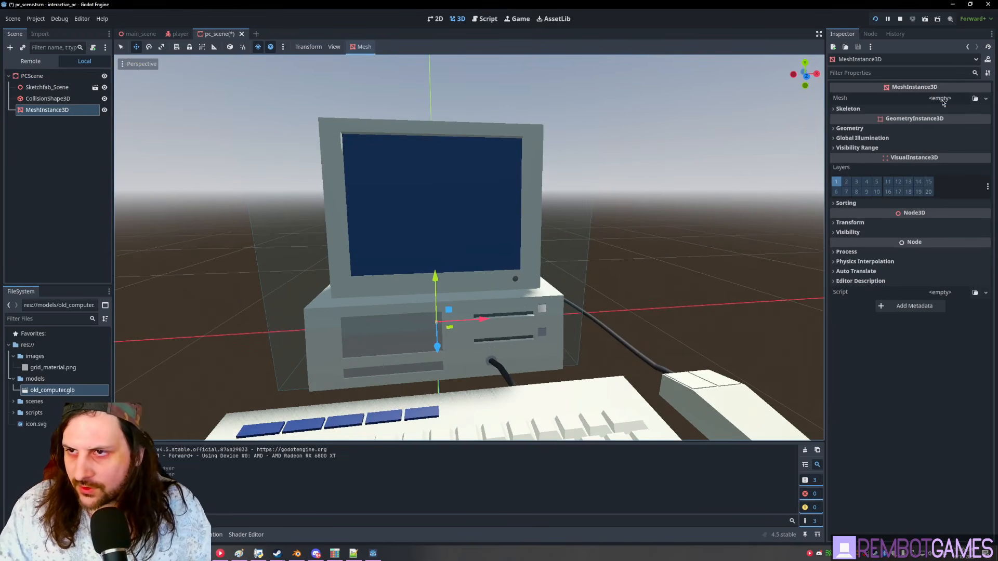
pyautogui.click(942, 99)
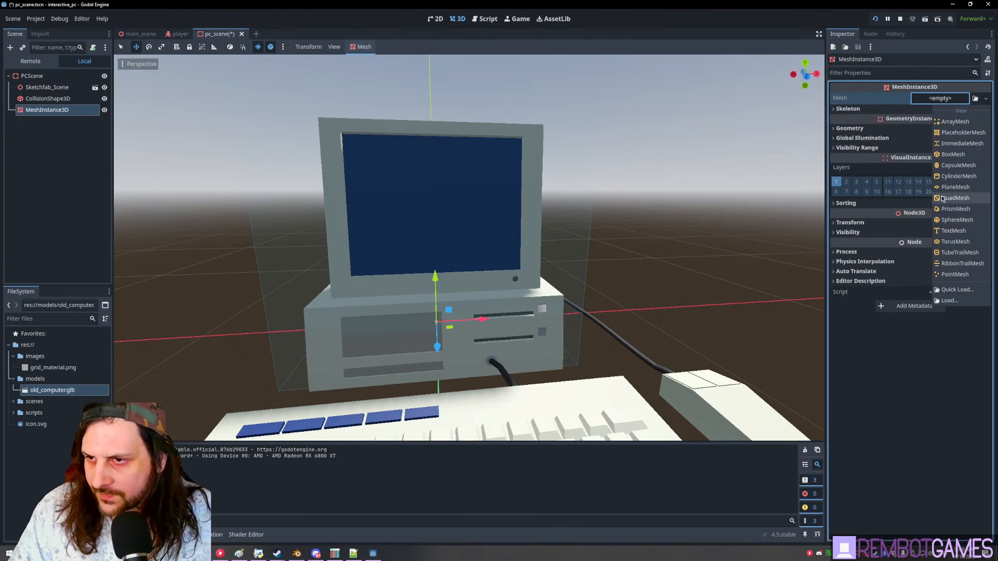
pyautogui.click(955, 198)
# - Set the QuadMesh orientation to Face X
pyautogui.moveTo(553, 189); pyautogui.dragTo(810, 156, button='middle')
pyautogui.click(946, 106)
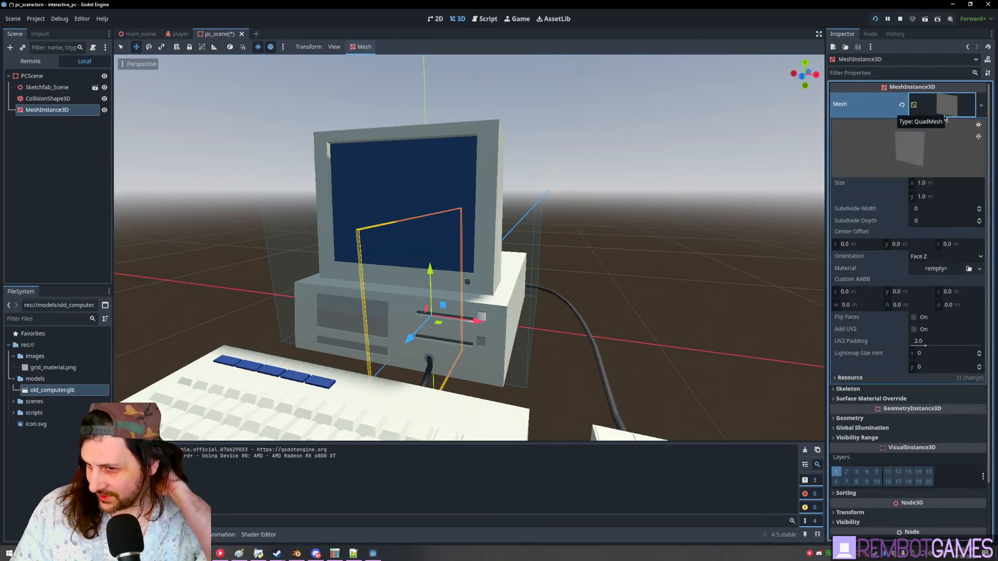
pyautogui.click(917, 258)
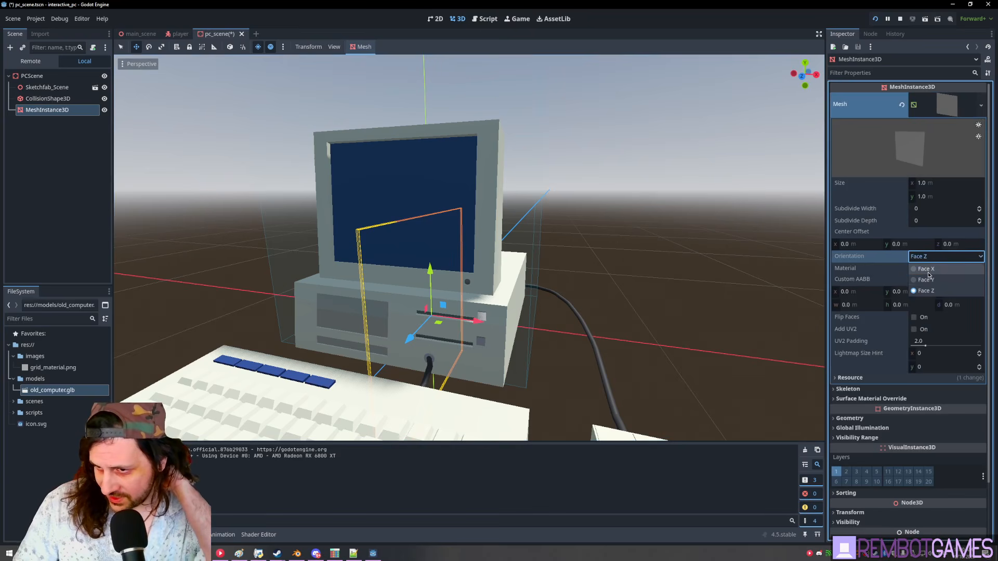
pyautogui.click(925, 279)
pyautogui.click(945, 256)
pyautogui.click(925, 269)
# - Move the quad up over the monitor's screen and start editing its width
pyautogui.moveTo(506, 254); pyautogui.dragTo(563, 294, button='middle')
pyautogui.moveTo(483, 324); pyautogui.dragTo(559, 211)
pyautogui.press('f')
pyautogui.scroll(5, 480, 262)
pyautogui.moveTo(480, 262); pyautogui.dragTo(254, 235, button='middle')
pyautogui.scroll(-7, 518, 219)
pyautogui.press('r')
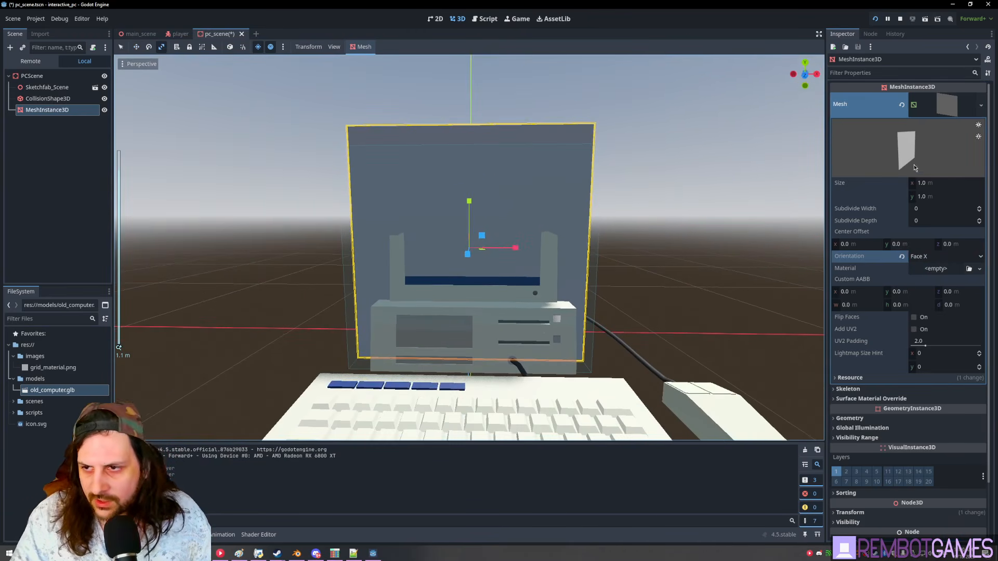
pyautogui.click(938, 184)
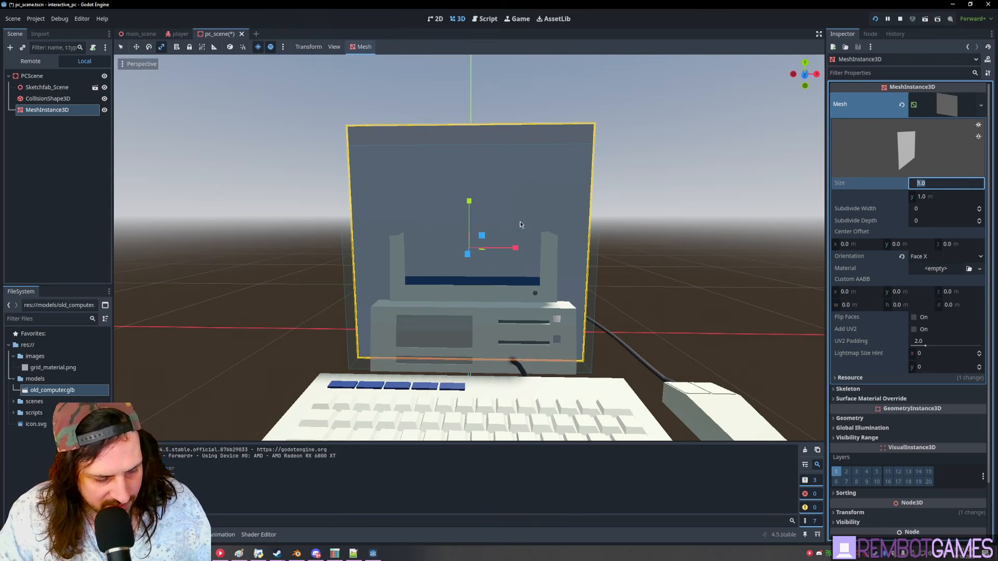
# - Set the screen quad's size to 0.8 by 0.6
pyautogui.press('Tab')
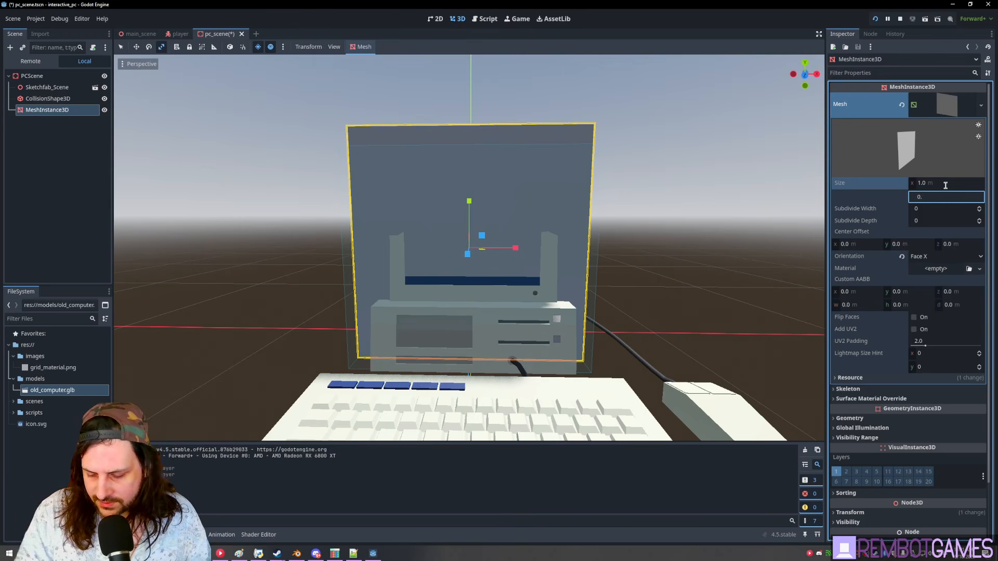
pyautogui.hotkey('shift', 'Tab')
pyautogui.write('0.85')
pyautogui.press('Return')
pyautogui.moveTo(946, 185); pyautogui.dragTo(961, 198)
pyautogui.click(956, 187)
pyautogui.write('0.')
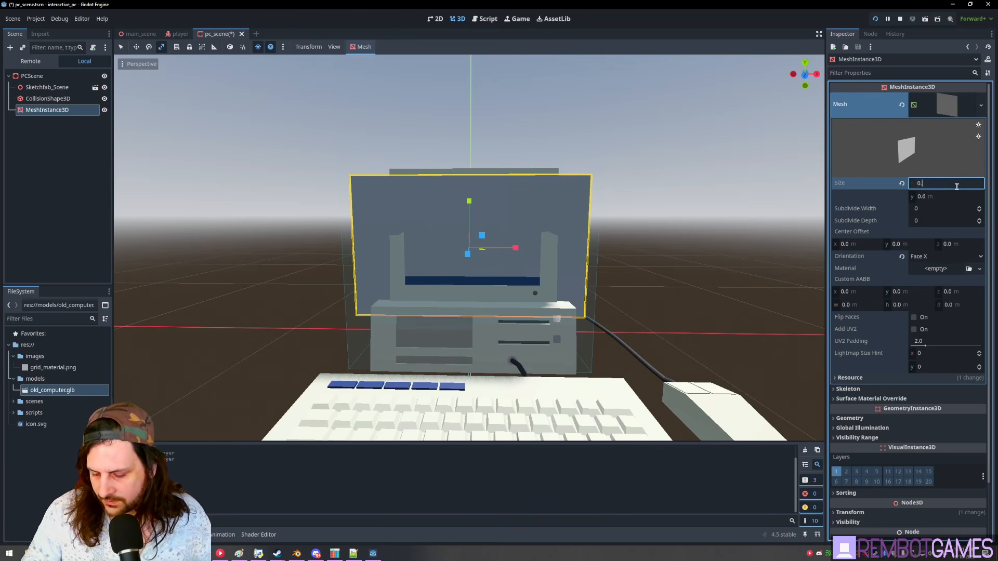
pyautogui.write('8')
pyautogui.press('Return')
# - Shrink the quad to fit inside the monitor screen and nudge it along X
pyautogui.scroll(6, 507, 206)
pyautogui.moveTo(537, 187); pyautogui.dragTo(497, 216, button='middle')
pyautogui.press('w')
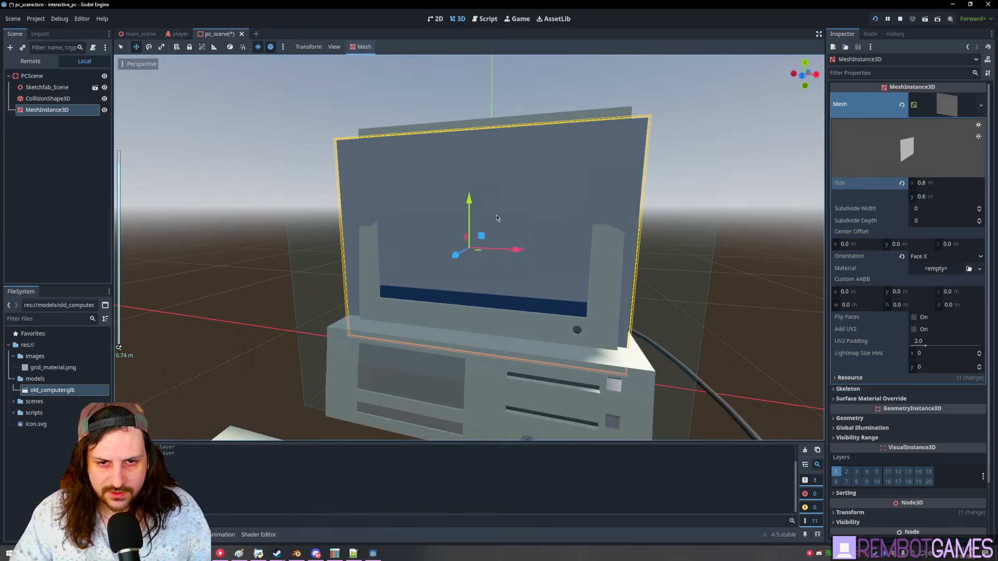
pyautogui.moveTo(537, 215); pyautogui.dragTo(479, 179)
pyautogui.hotkey('ctrl', 'z')
pyautogui.press('w')
pyautogui.hotkey('ctrl', 'z')
pyautogui.hotkey('ctrl', 'z')
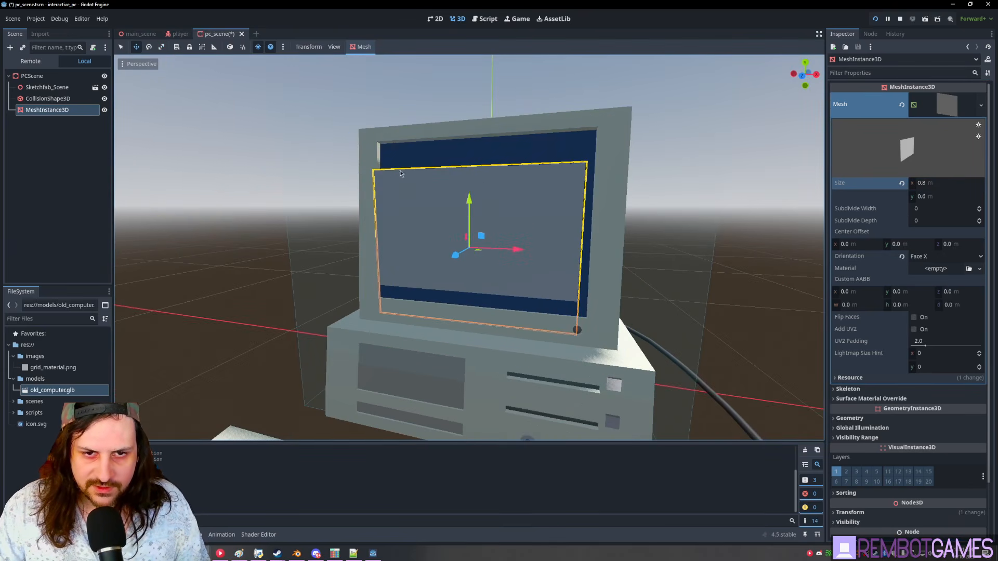
pyautogui.moveTo(487, 177); pyautogui.dragTo(504, 171, button='middle')
pyautogui.press('r')
pyautogui.moveTo(538, 222); pyautogui.dragTo(517, 226)
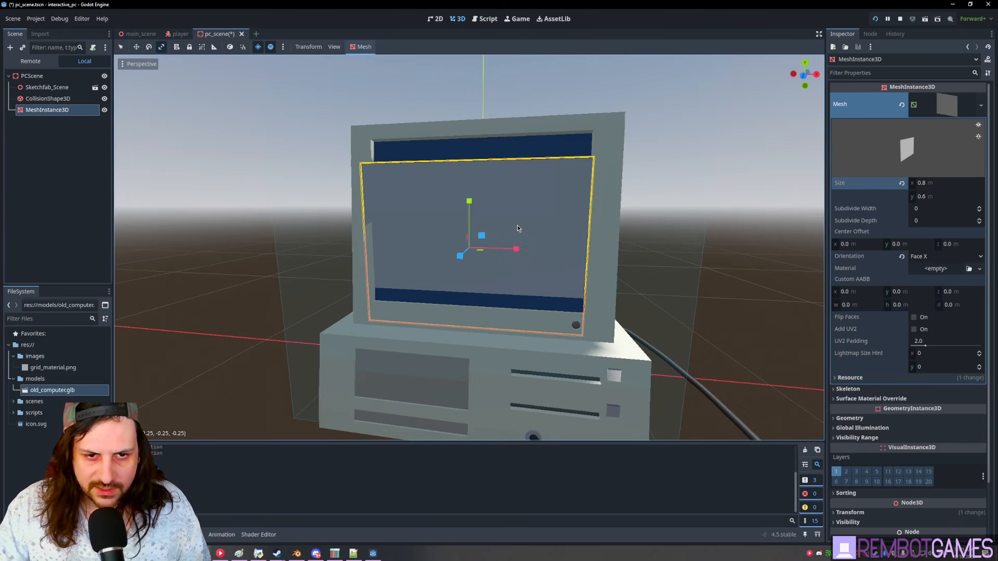
pyautogui.moveTo(516, 226); pyautogui.dragTo(518, 248, button='middle')
pyautogui.press('w')
pyautogui.moveTo(518, 248); pyautogui.dragTo(522, 250)
# - Tilt the quad to the screen's angle, raise it, and shrink it slightly
pyautogui.moveTo(439, 245); pyautogui.dragTo(479, 251, button='middle')
pyautogui.scroll(3, 479, 251)
pyautogui.scroll(4, 480, 251)
pyautogui.press('r')
pyautogui.press('e')
pyautogui.scroll(-3, 495, 228)
pyautogui.moveTo(496, 228); pyautogui.dragTo(479, 216)
pyautogui.press('w')
pyautogui.moveTo(583, 210); pyautogui.dragTo(498, 219, button='middle')
pyautogui.scroll(-2, 481, 215)
pyautogui.moveTo(468, 197); pyautogui.dragTo(477, 195)
pyautogui.moveTo(477, 196); pyautogui.dragTo(558, 214, button='middle')
pyautogui.press('r')
pyautogui.moveTo(498, 222); pyautogui.dragTo(501, 222)
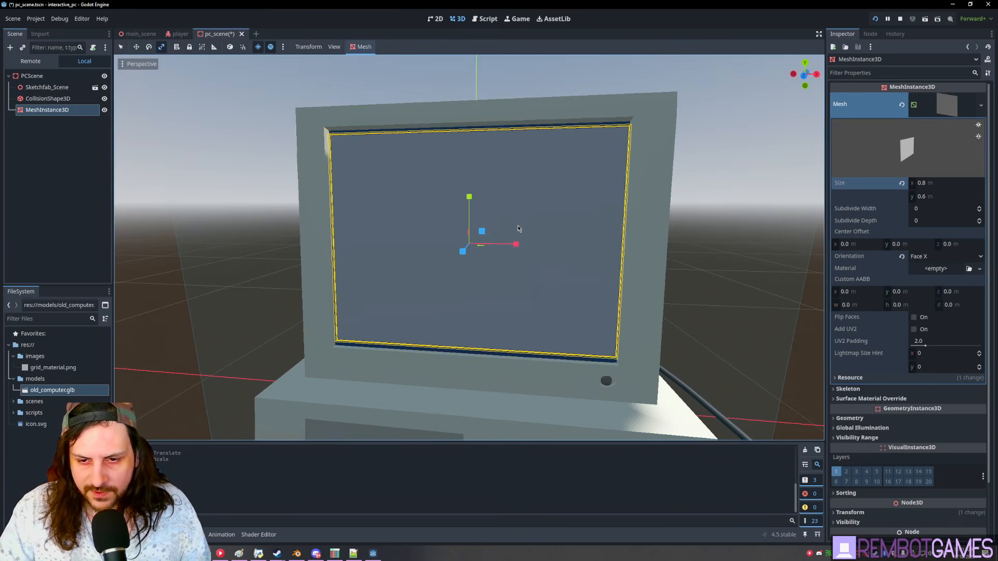
pyautogui.moveTo(516, 225); pyautogui.dragTo(583, 252, button='middle')
# - Rescale the whole computer model along its height and make it slightly narrower
pyautogui.click(437, 161)
pyautogui.click(416, 120)
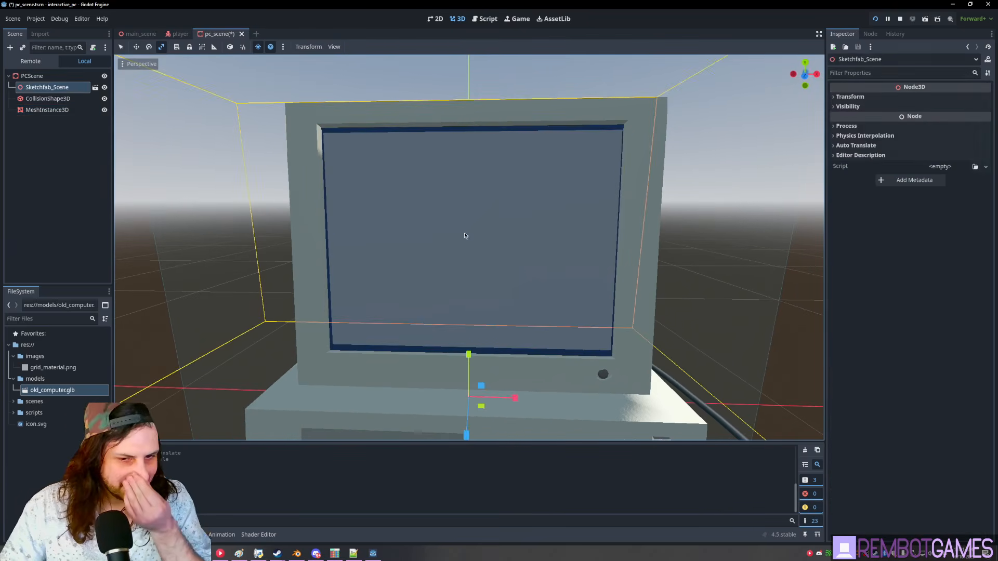
pyautogui.scroll(-4, 468, 316)
pyautogui.moveTo(468, 327); pyautogui.dragTo(471, 326)
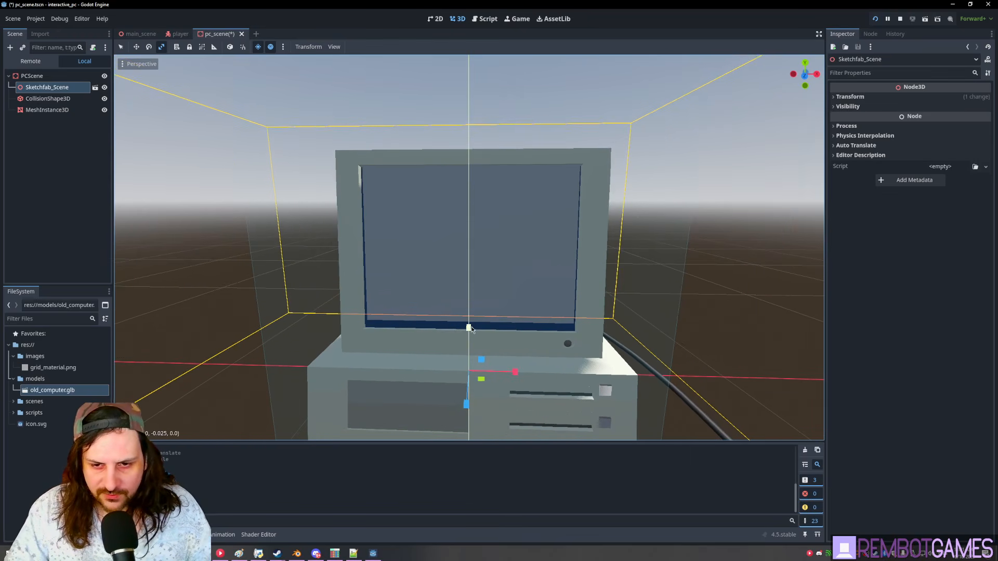
pyautogui.moveTo(514, 374); pyautogui.dragTo(513, 374)
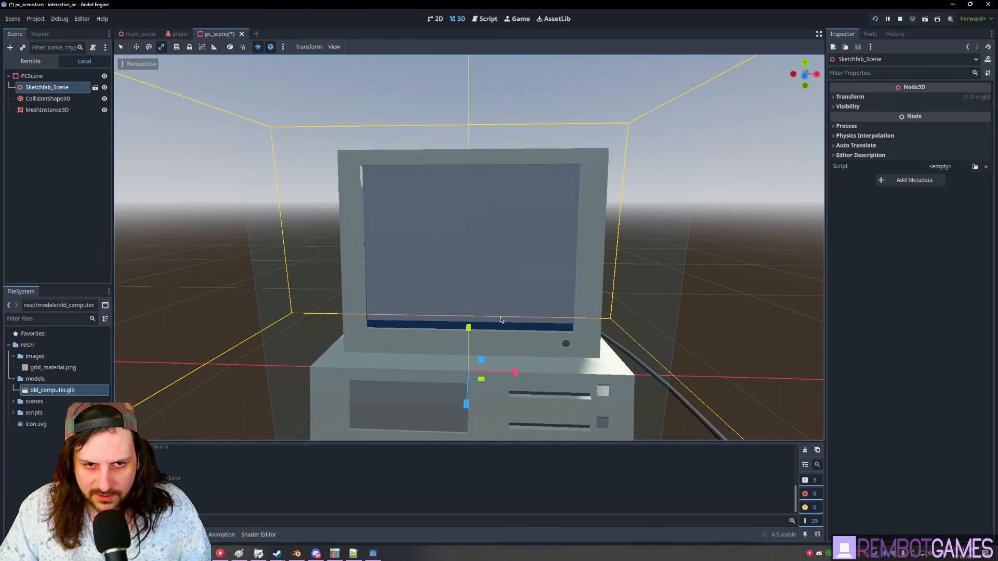
# - Shift the screen mesh slightly down and squash the computer model vertically
pyautogui.click(482, 235)
pyautogui.press('w')
pyautogui.moveTo(482, 234); pyautogui.dragTo(480, 238)
pyautogui.click(531, 182)
pyautogui.click(534, 162)
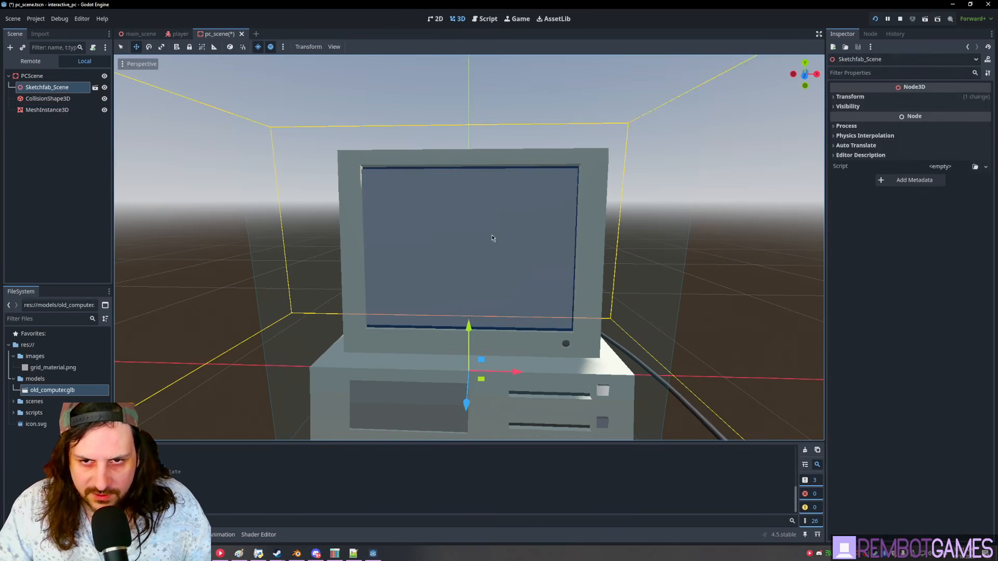
pyautogui.press('r')
pyautogui.moveTo(470, 326); pyautogui.dragTo(467, 330)
# - Slide the screen mesh onto the monitor, make the computer slightly taller, and nudge the mesh into place
pyautogui.click(451, 229)
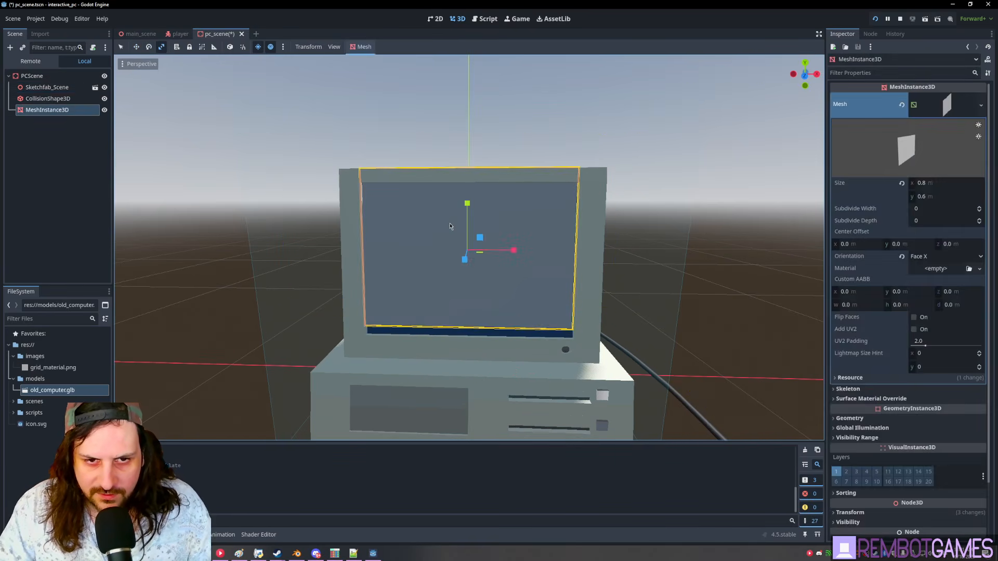
pyautogui.press('w')
pyautogui.moveTo(467, 203); pyautogui.dragTo(474, 215)
pyautogui.click(505, 178)
pyautogui.click(506, 173)
pyautogui.press('r')
pyautogui.moveTo(472, 326); pyautogui.dragTo(471, 319)
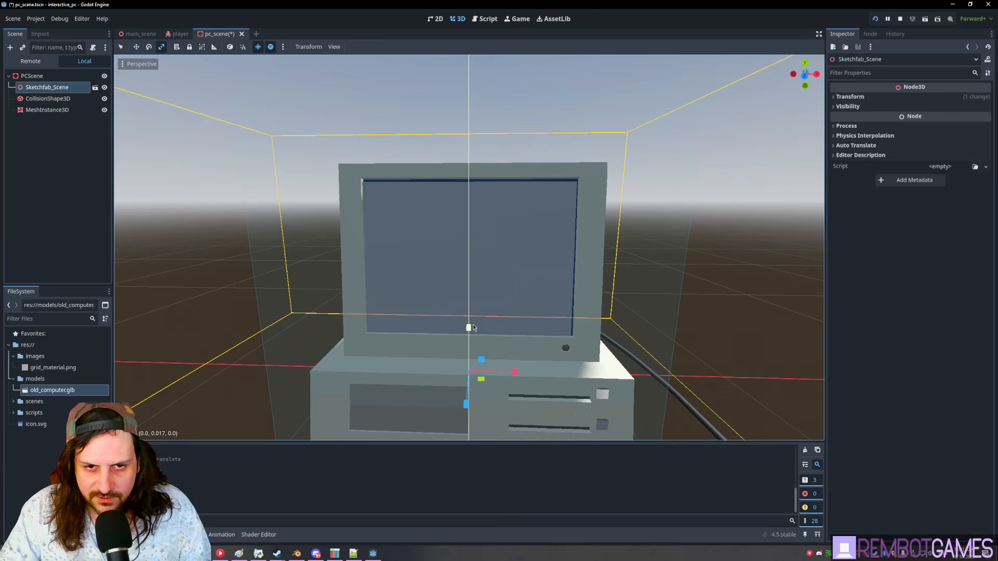
pyautogui.click(505, 252)
pyautogui.moveTo(479, 251); pyautogui.dragTo(482, 247)
pyautogui.click(722, 229)
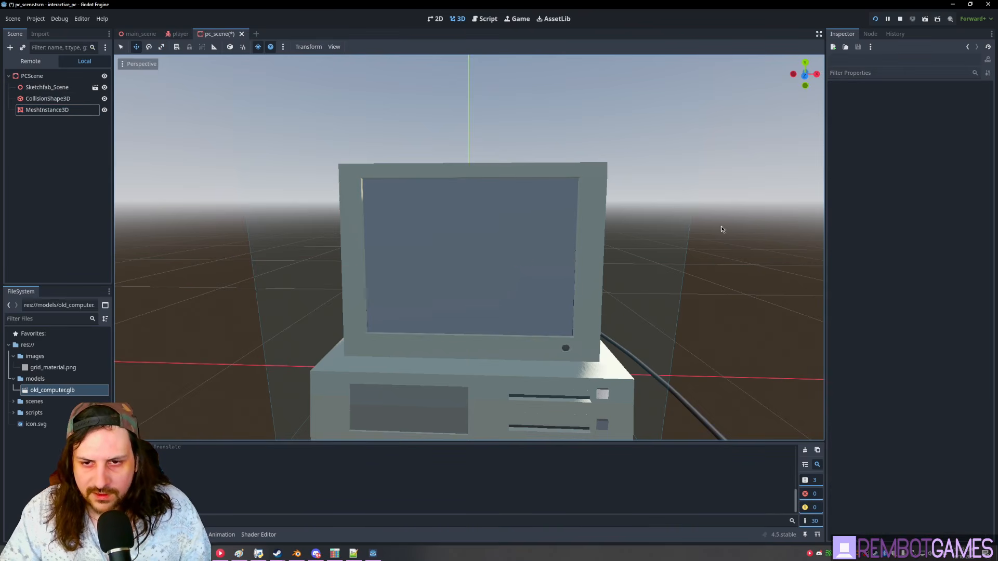
pyautogui.moveTo(538, 209); pyautogui.dragTo(570, 270, button='middle')
# - Save pc_scene and test-run the game, walking the player around the computer
pyautogui.hotkey('ctrl', 's')
pyautogui.press('F5')
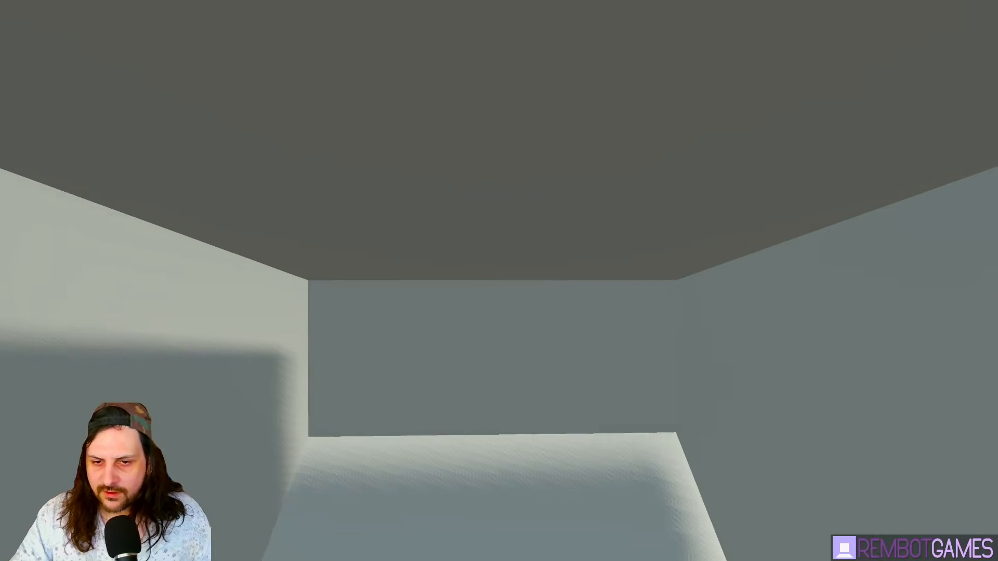
pyautogui.press('s')
pyautogui.press('w')
pyautogui.press('a')
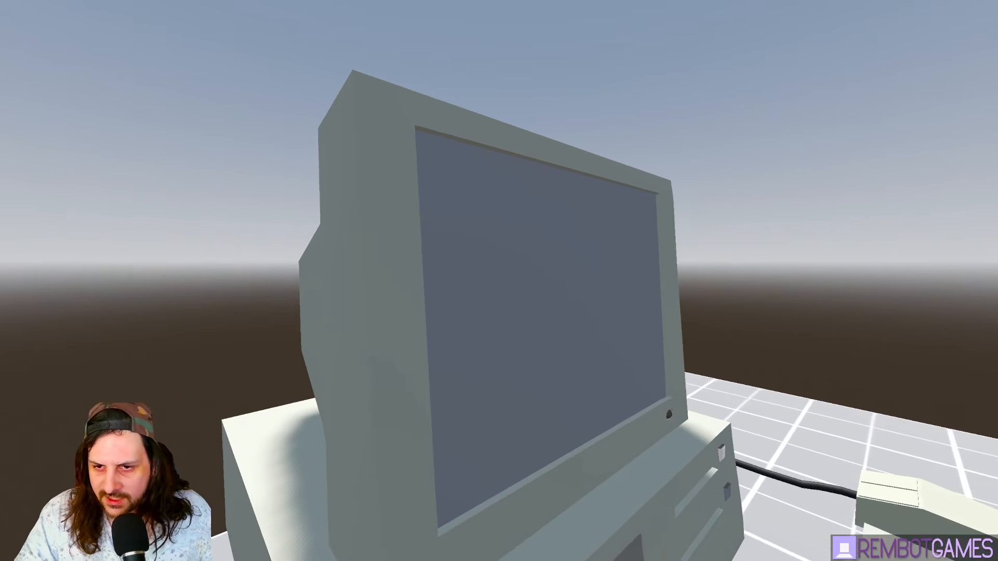
pyautogui.press('d')
pyautogui.press('s')
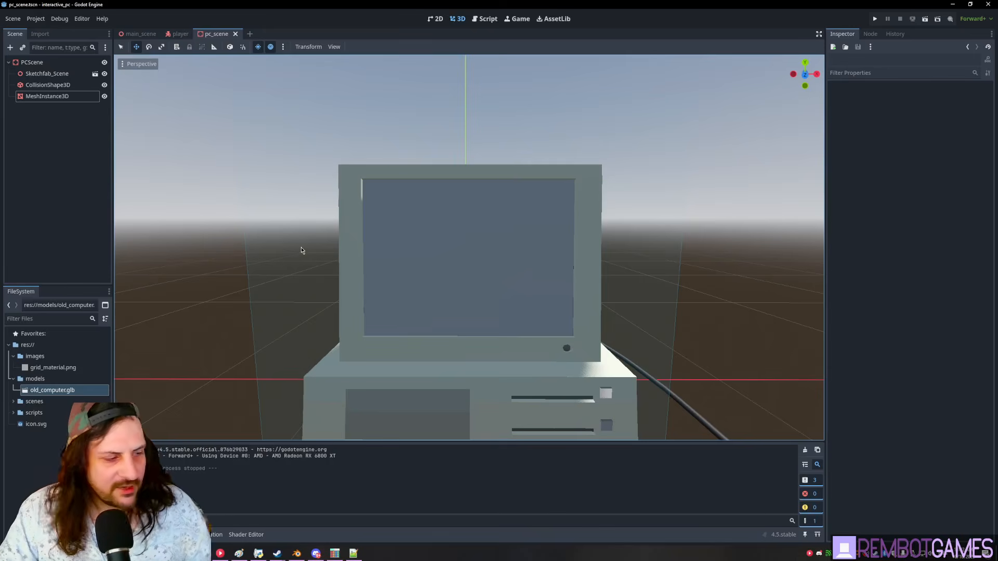
# - Back in the editor, select the flat screen mesh and orbit around the computer
pyautogui.press('q')
pyautogui.click(450, 217)
pyautogui.moveTo(621, 248); pyautogui.dragTo(705, 220, button='middle')
# - Add a SubViewport node under the PCScene root
pyautogui.click(72, 191)
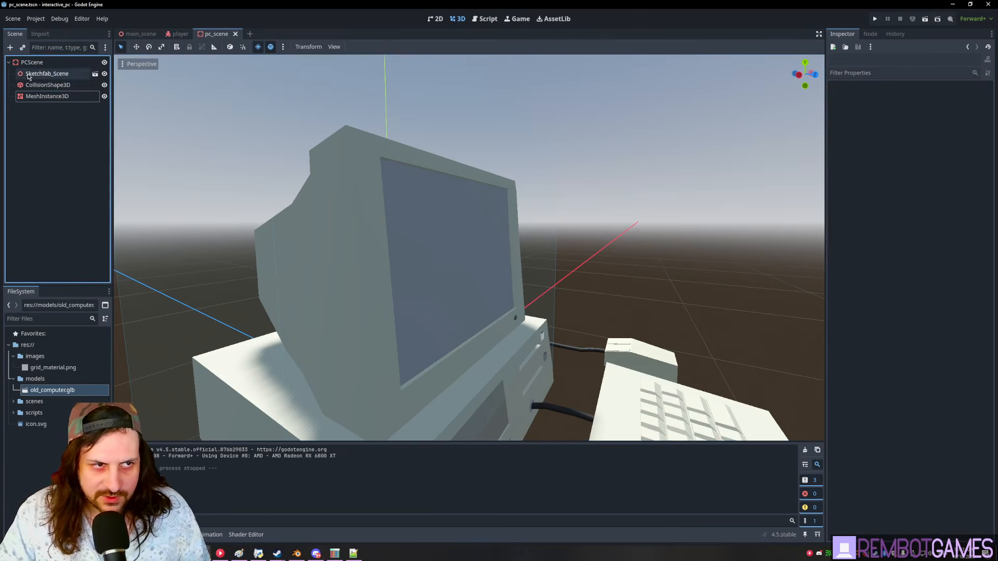
pyautogui.click(32, 62)
pyautogui.hotkey('ctrl', 'a')
pyautogui.write('su')
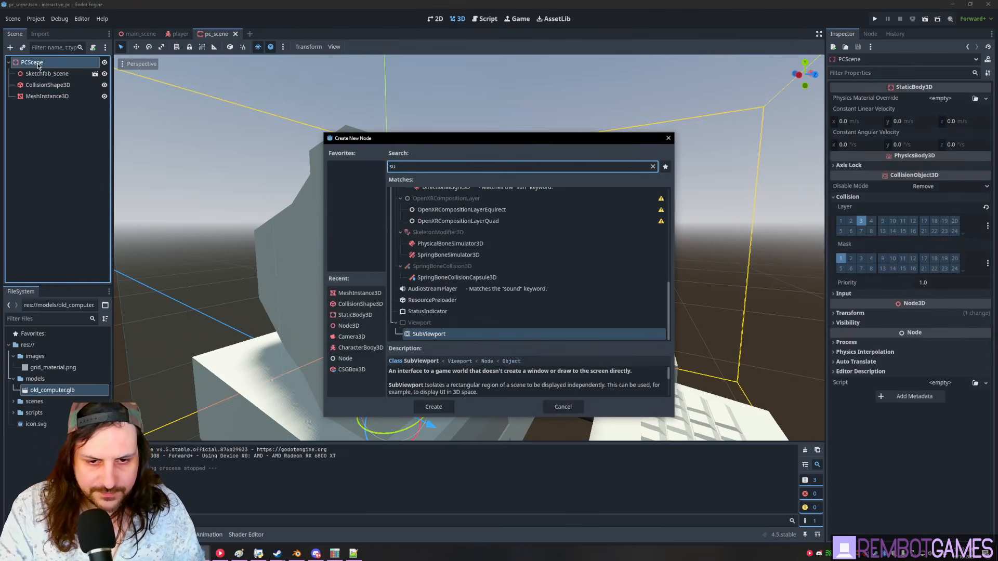
pyautogui.press('Return')
# - Rename the MeshInstance3D screen quad to ScreenMesh
pyautogui.click(56, 170)
pyautogui.click(51, 107)
pyautogui.click(52, 96)
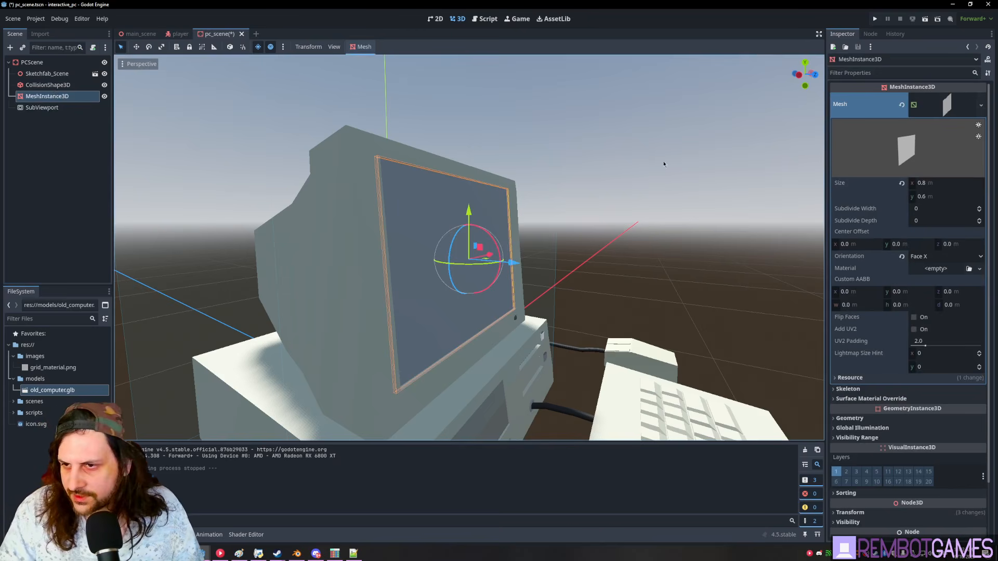
pyautogui.press('F2')
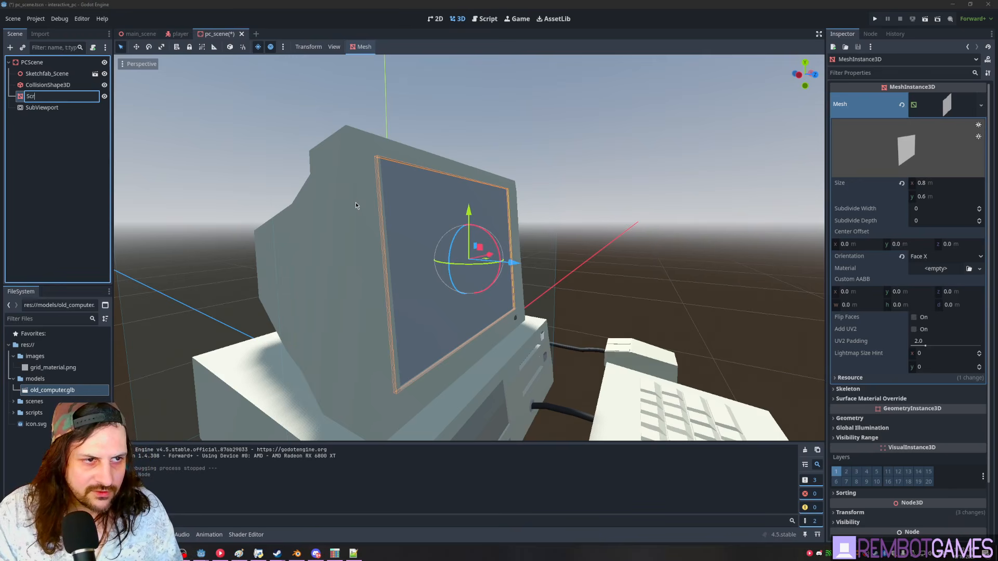
pyautogui.write('ScreenMesh')
pyautogui.press('Return')
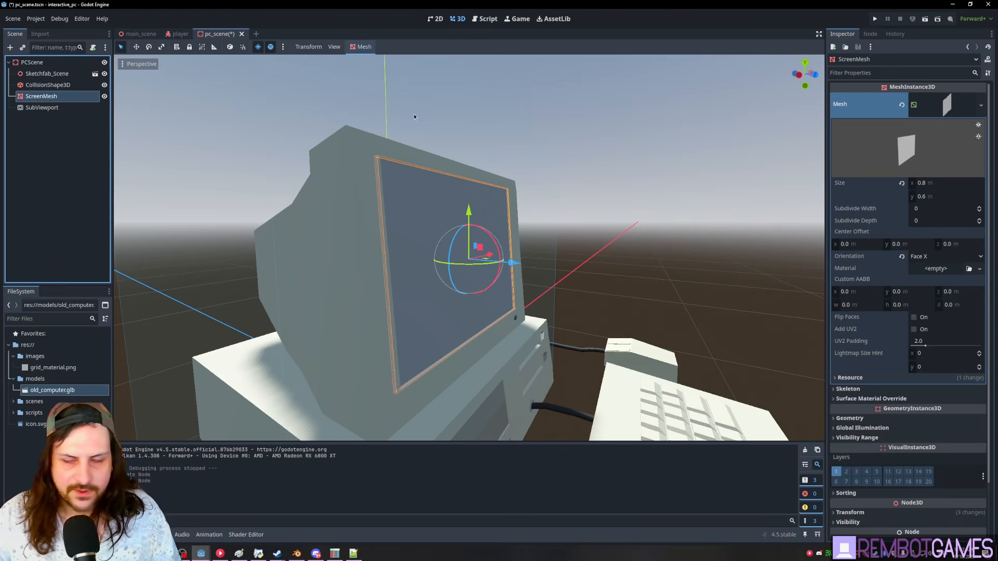
pyautogui.scroll(-3, 909, 364)
# - Give ScreenMesh a new StandardMaterial3D material override and show its Resource settings
pyautogui.click(850, 355)
pyautogui.click(947, 370)
pyautogui.click(949, 390)
pyautogui.click(942, 375)
pyautogui.scroll(-4, 895, 386)
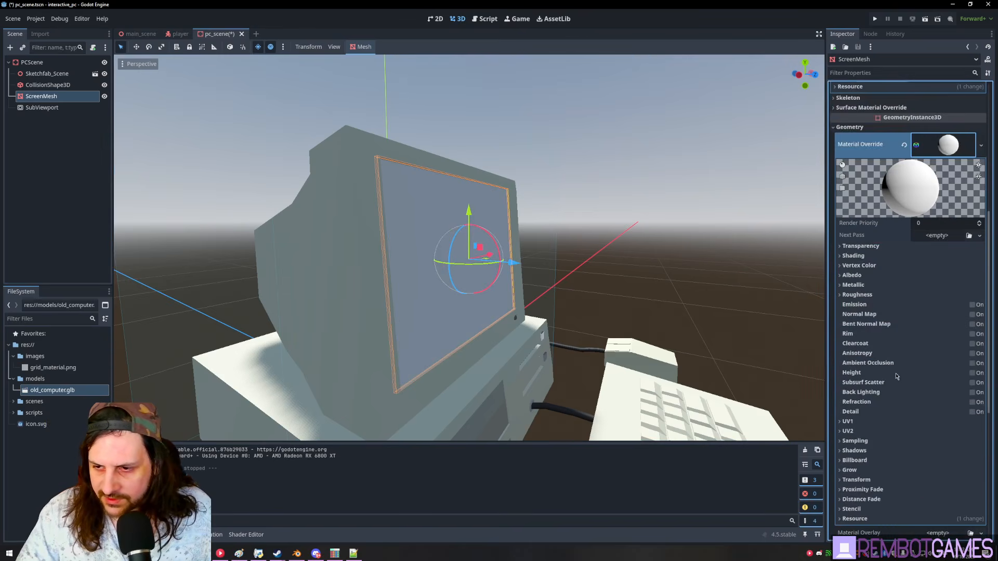
pyautogui.scroll(-4, 895, 386)
pyautogui.click(867, 348)
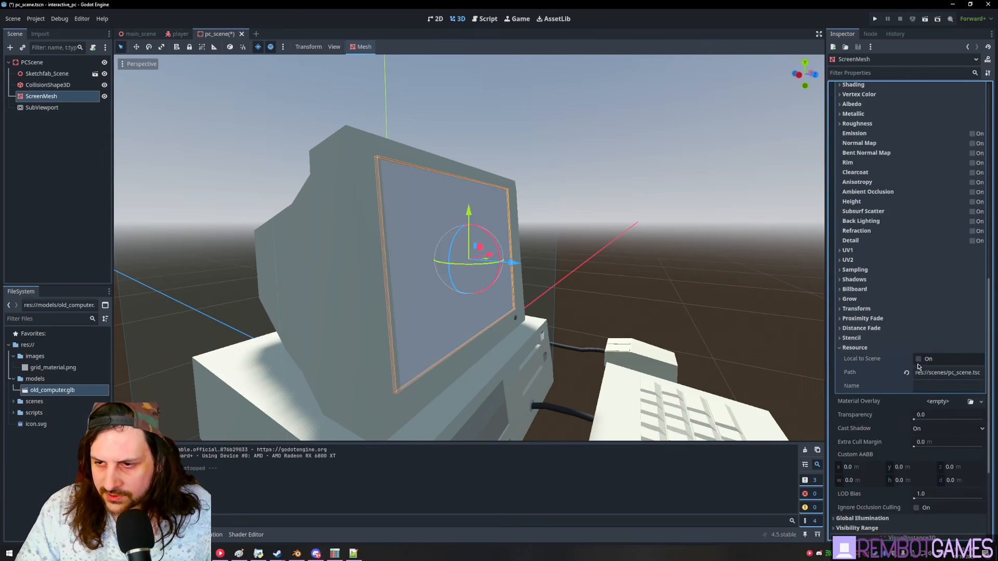
# - Set the material's albedo texture to a ViewportTexture sourced from SubViewport
pyautogui.scroll(3, 867, 249)
pyautogui.click(858, 218)
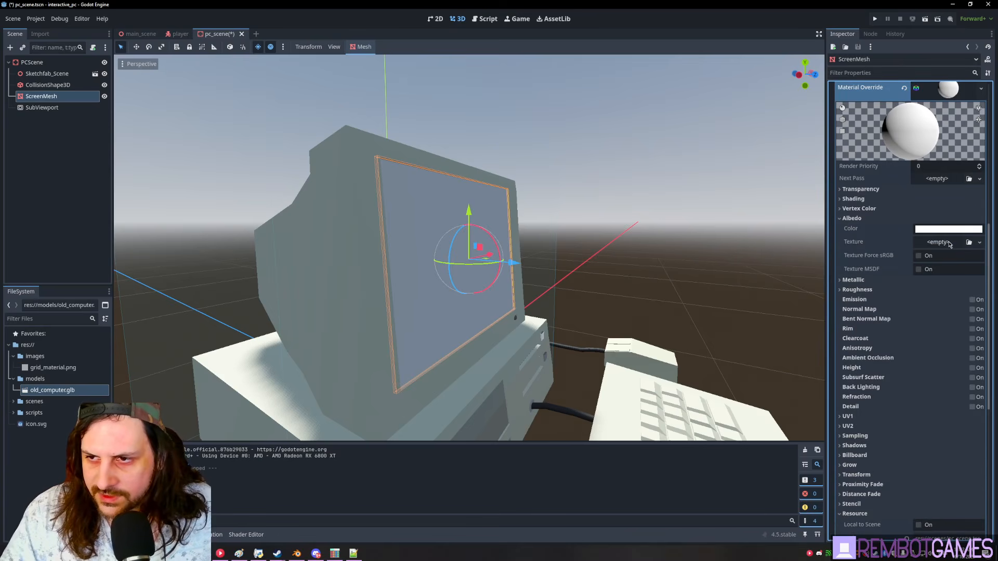
pyautogui.click(950, 243)
pyautogui.click(920, 265)
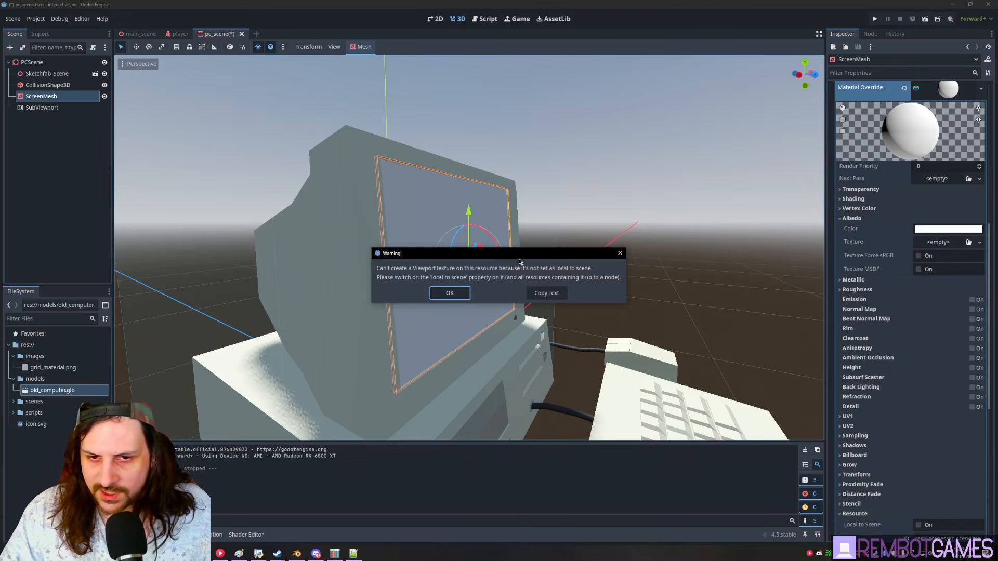
pyautogui.click(450, 293)
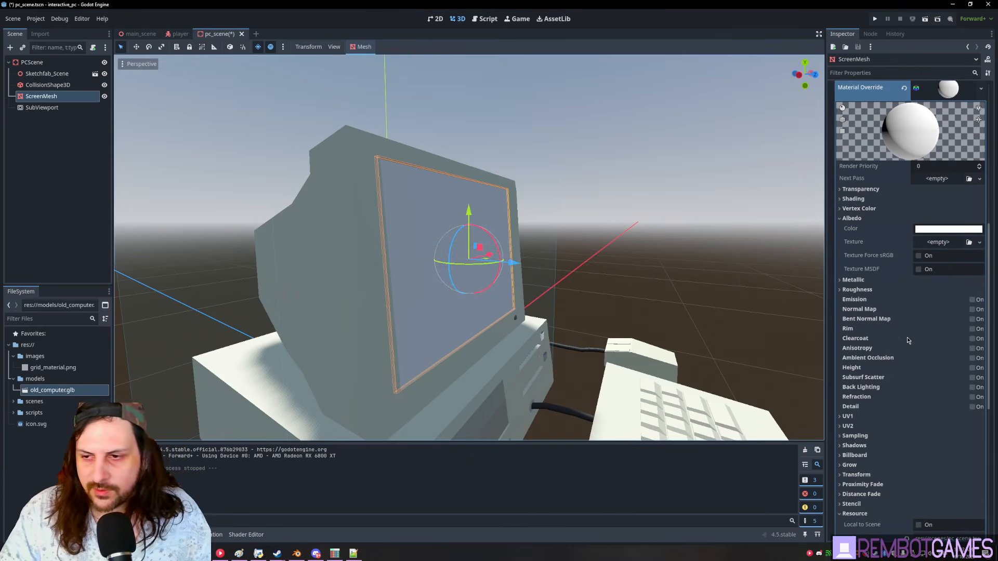
pyautogui.scroll(-5, 909, 334)
pyautogui.scroll(4, 919, 339)
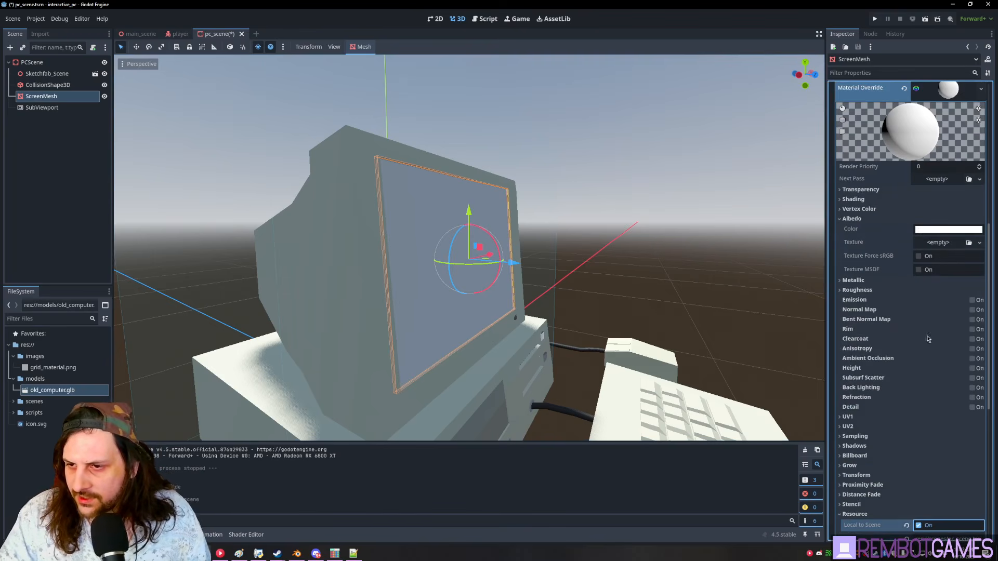
pyautogui.click(939, 242)
pyautogui.click(919, 267)
pyautogui.moveTo(598, 250); pyautogui.dragTo(484, 247, button='middle')
pyautogui.click(949, 242)
pyautogui.click(942, 255)
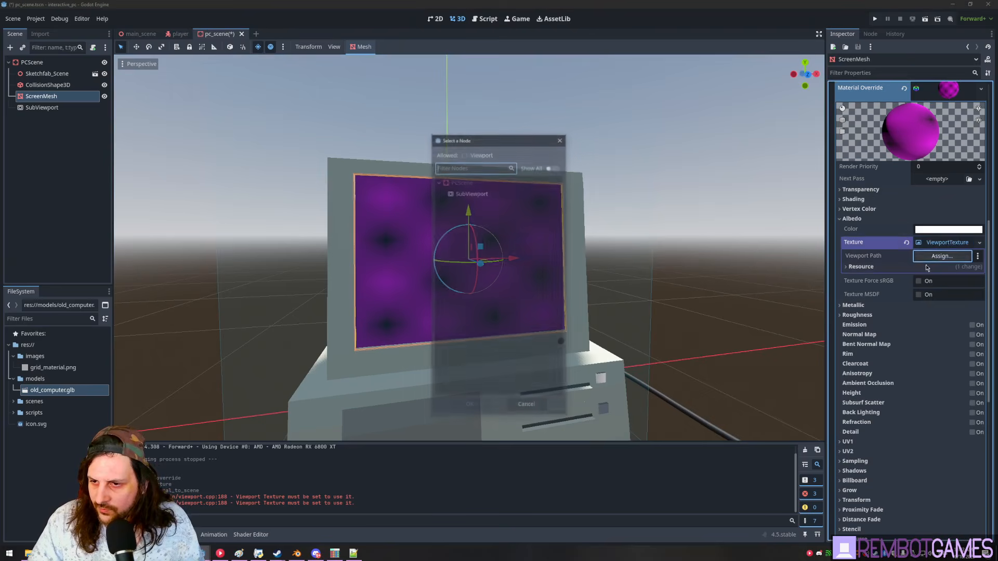
pyautogui.click(470, 407)
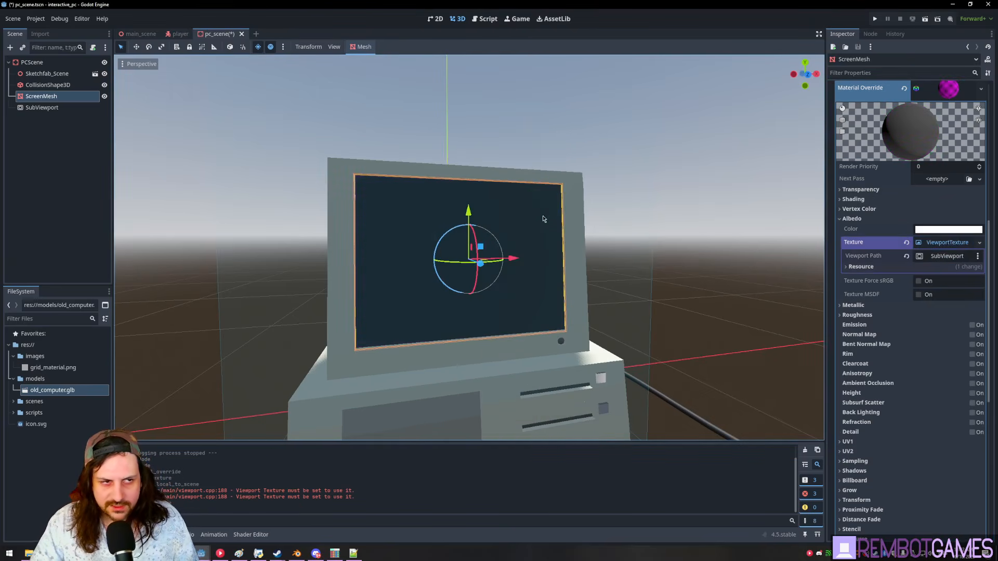
# - Add a Label child node to SubViewport
pyautogui.click(83, 108)
pyautogui.hotkey('ctrl', 'a')
pyautogui.write('label')
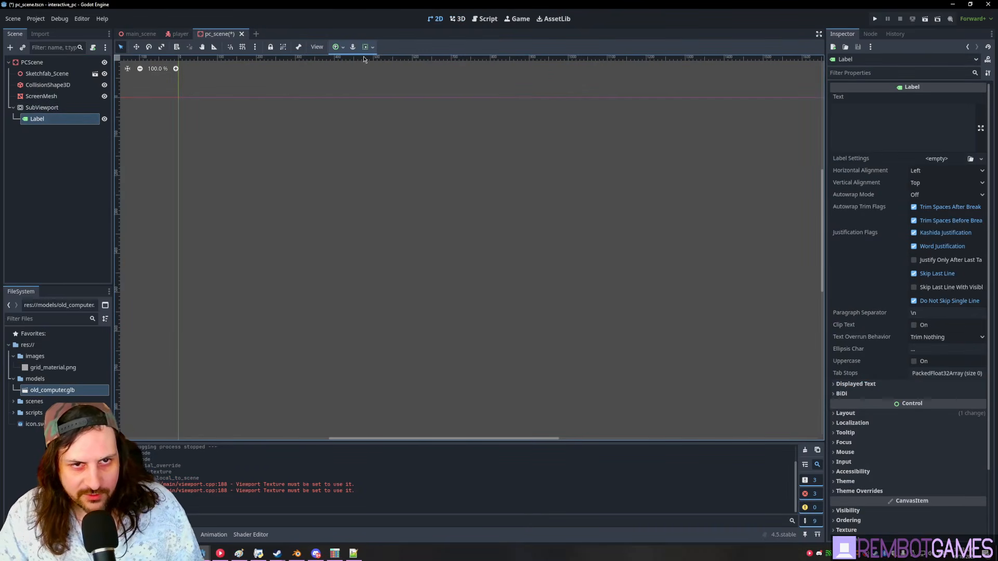
# - Change the Label's text to 'as' so it appears on the monitor
pyautogui.click(339, 48)
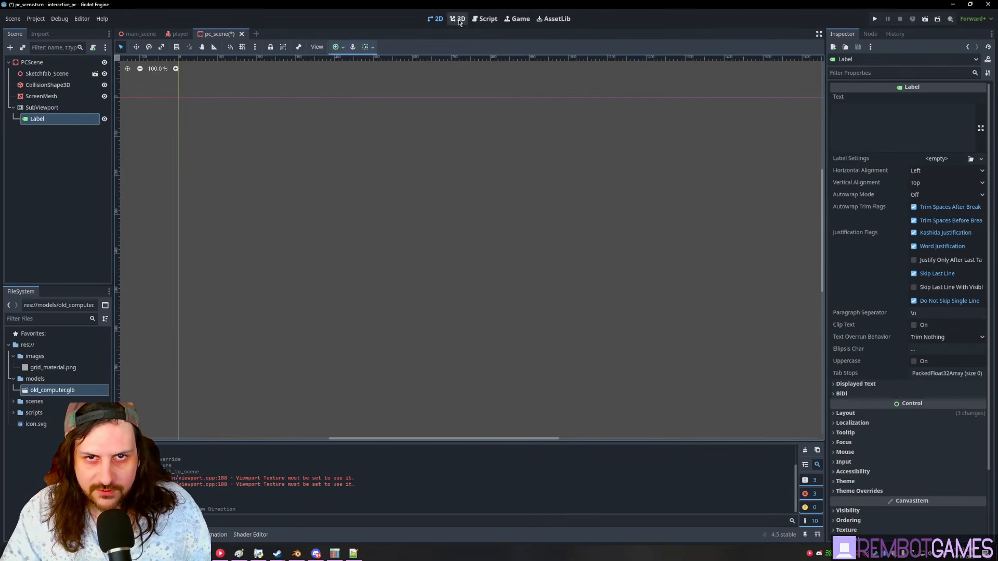
pyautogui.click(457, 19)
pyautogui.click(890, 119)
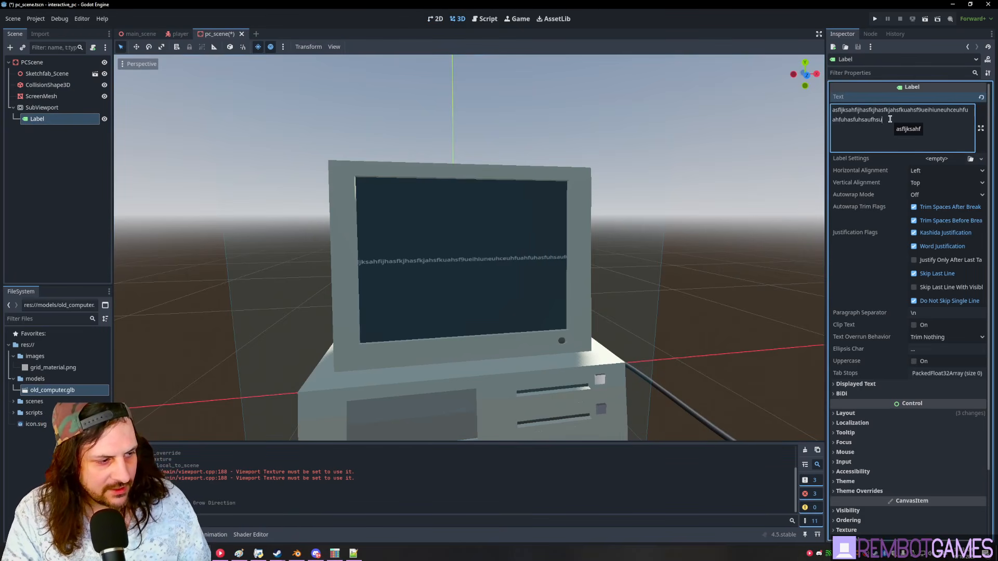
pyautogui.scroll(5, 513, 270)
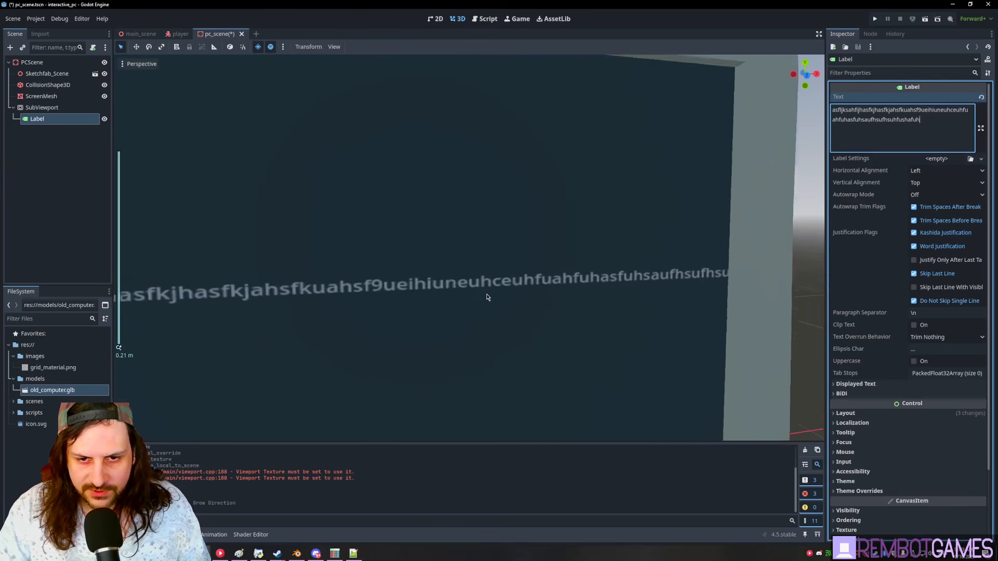
pyautogui.scroll(-4, 782, 183)
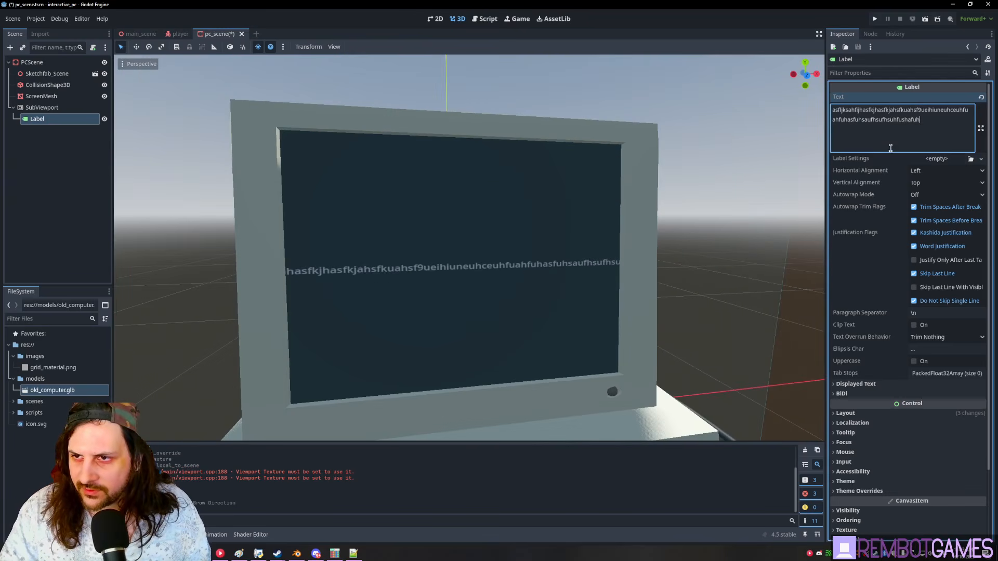
pyautogui.hotkey('ctrl', 'a')
pyautogui.write('as')
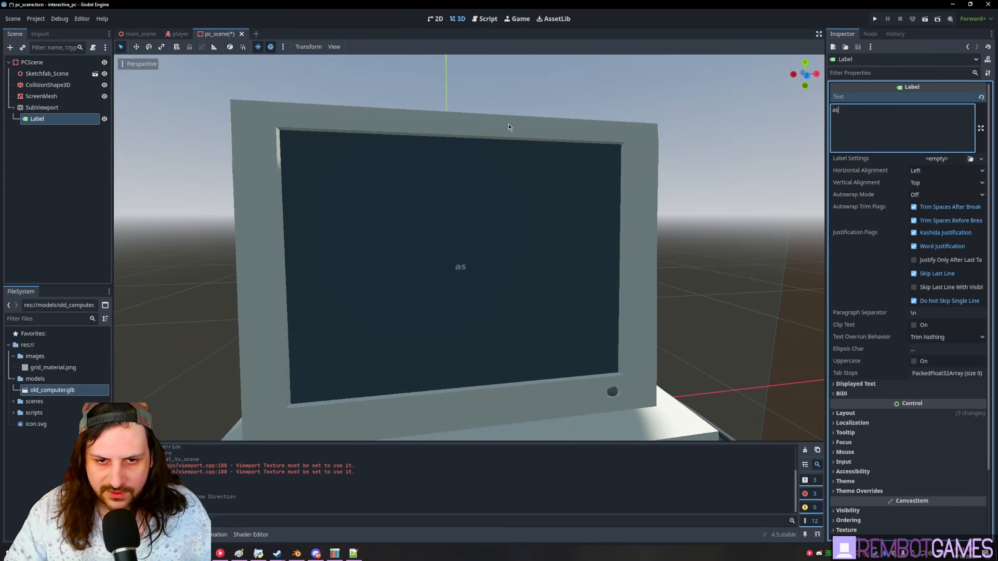
# - Check ScreenMesh, then select the SubViewport node to edit its properties
pyautogui.click(42, 96)
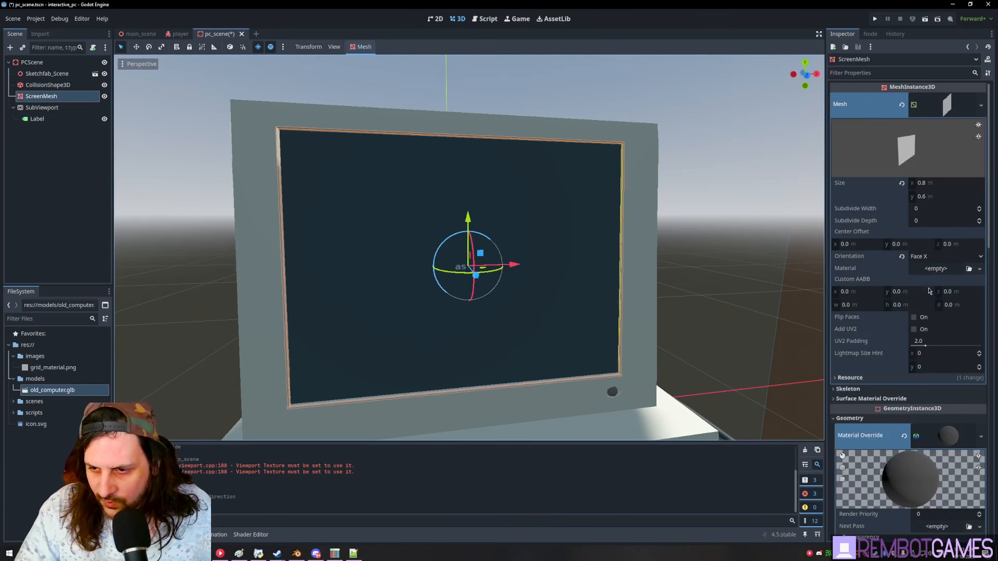
pyautogui.scroll(-3, 930, 290)
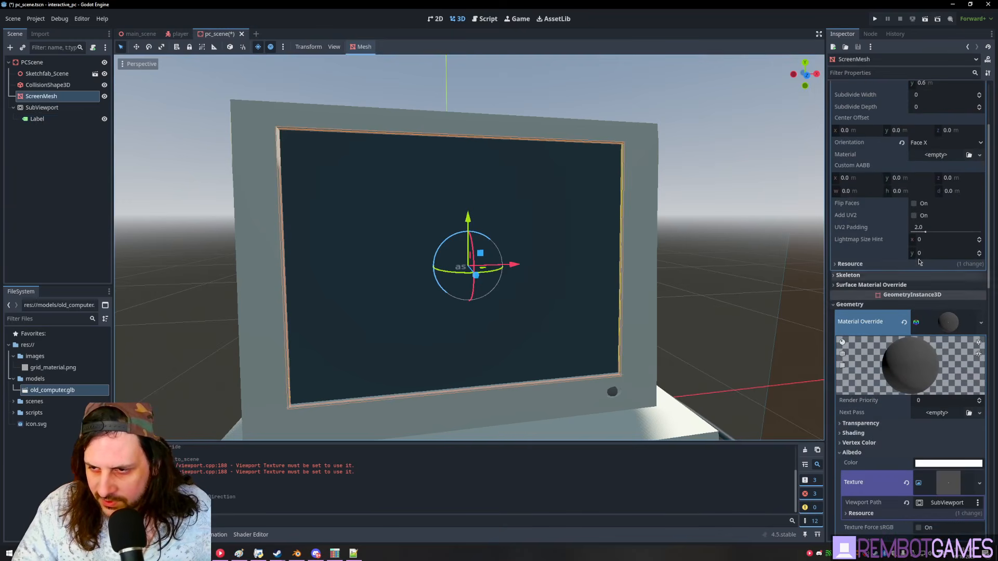
pyautogui.click(83, 187)
pyautogui.click(42, 107)
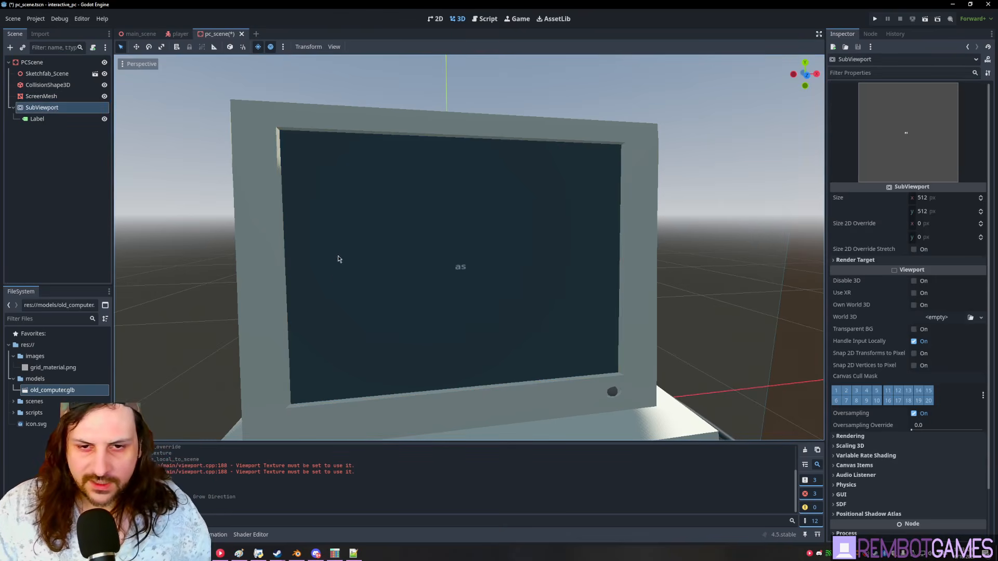
# - Try entering a new SubViewport width, correcting the mistyped value
pyautogui.click(945, 201)
pyautogui.write('5127')
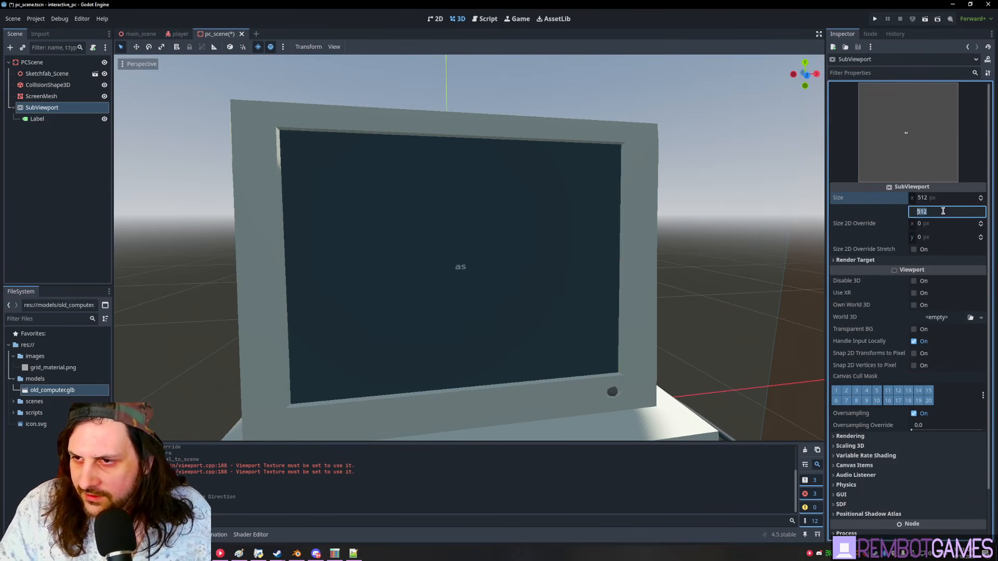
pyautogui.press('Return')
pyautogui.write('2')
pyautogui.press('Return')
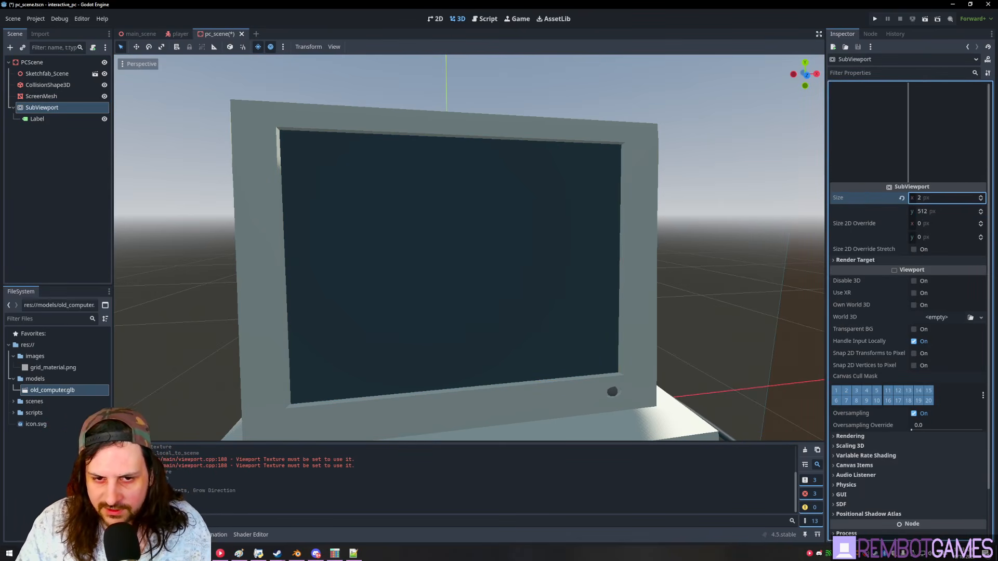
pyautogui.write('7')
# - Select the Label and erase its existing text
pyautogui.click(37, 118)
pyautogui.click(887, 110)
pyautogui.write('as')
pyautogui.press('BackSpace')
pyautogui.press('BackSpace')
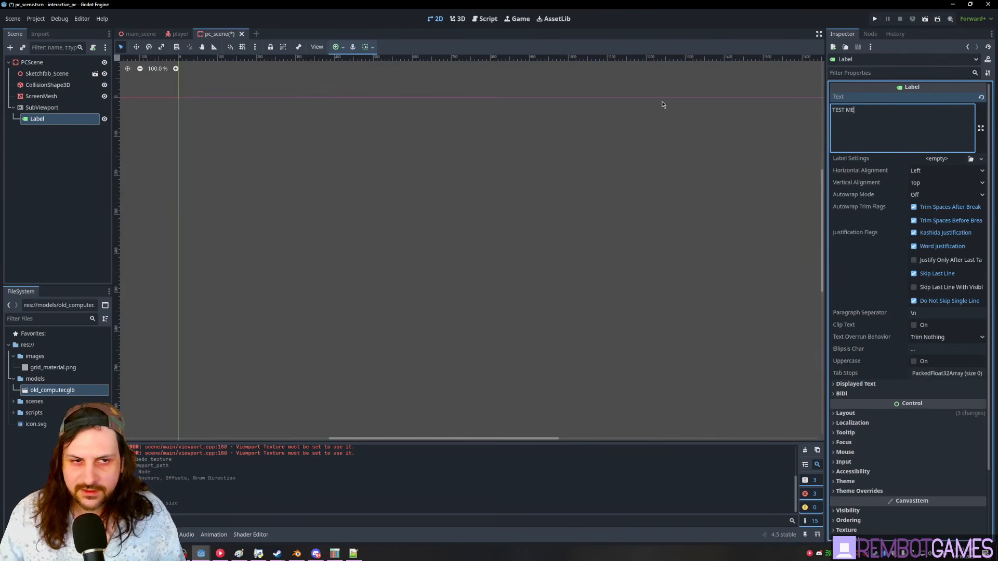
# - Set the SubViewport size to 800 × 600 as a test
pyautogui.click(32, 62)
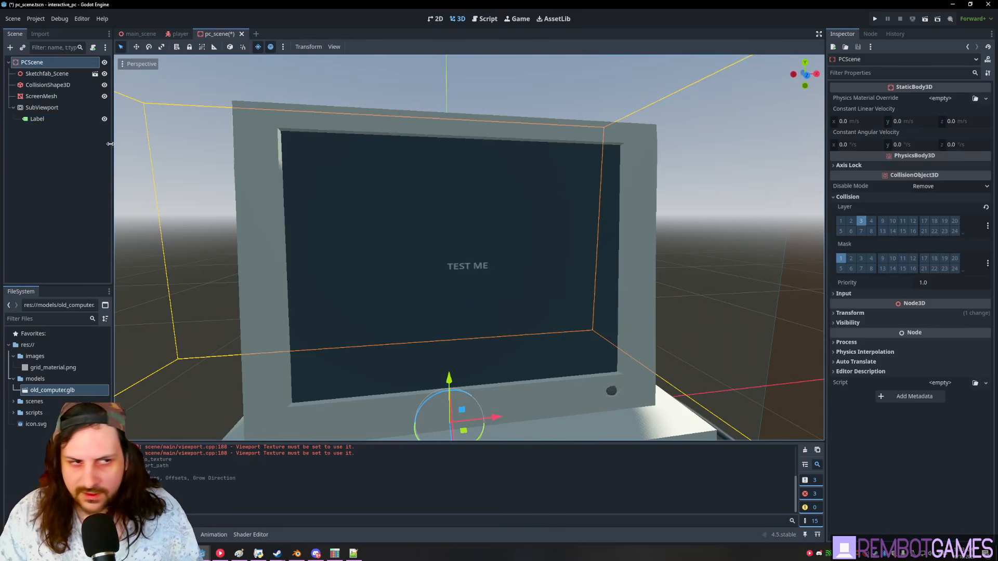
pyautogui.click(42, 107)
pyautogui.moveTo(935, 212)
pyautogui.mouseDown()
pyautogui.moveTo(894, 213)
pyautogui.moveTo(936, 212)
pyautogui.mouseUp()
pyautogui.click(967, 198)
pyautogui.write('8')
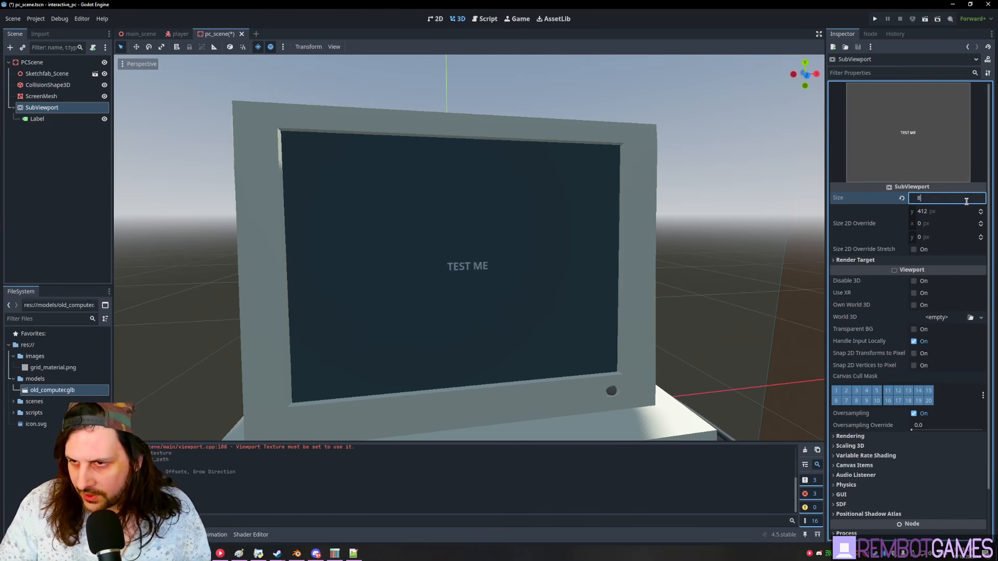
pyautogui.write('00')
pyautogui.press('Tab')
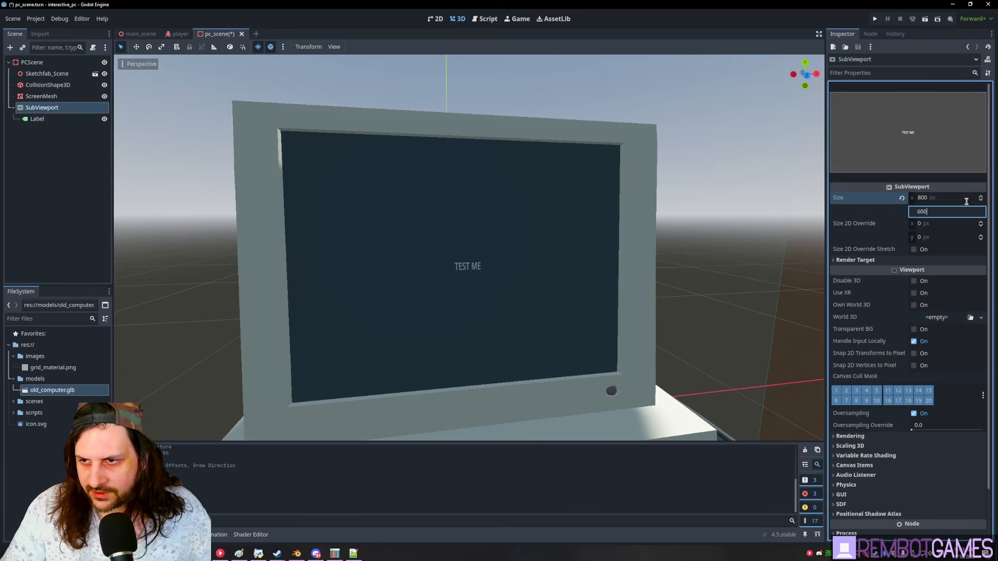
pyautogui.write('600')
pyautogui.press('Return')
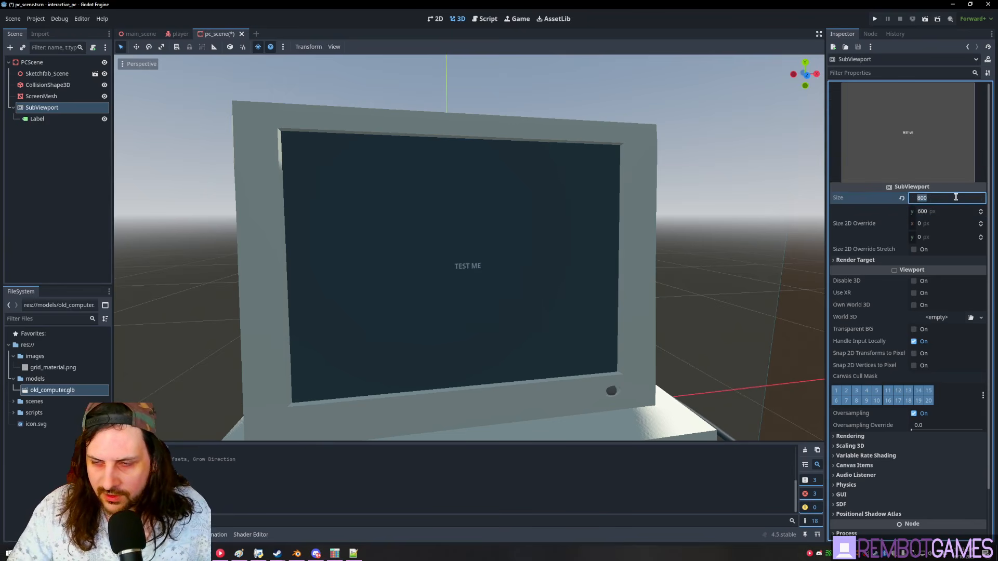
# - Resize the SubViewport to 640 × 480 and save the scene
pyautogui.click(956, 197)
pyautogui.write('640')
pyautogui.press('Tab')
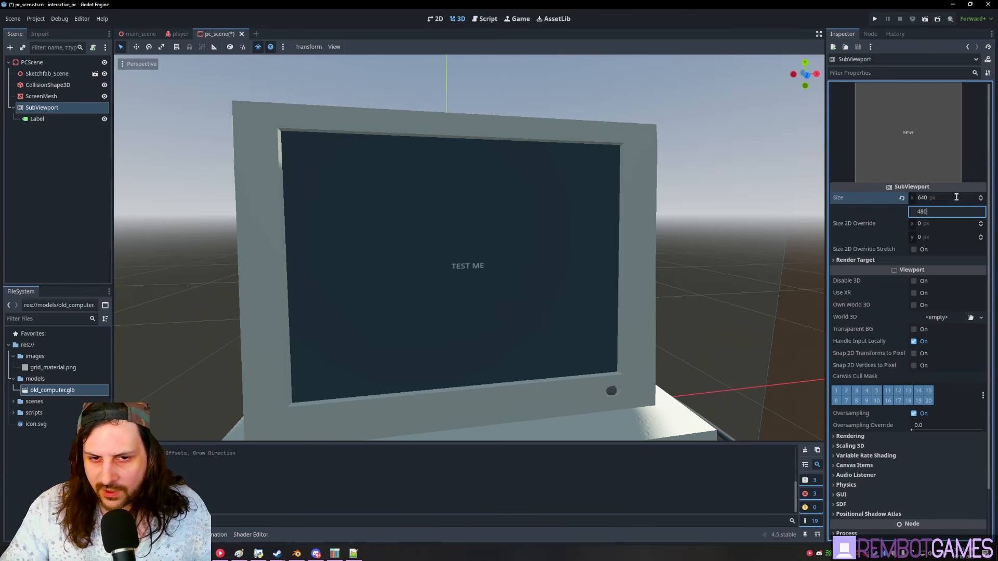
pyautogui.press('Return')
pyautogui.moveTo(698, 213); pyautogui.dragTo(453, 268, button='middle')
pyautogui.hotkey('ctrl', 's')
pyautogui.click(66, 121)
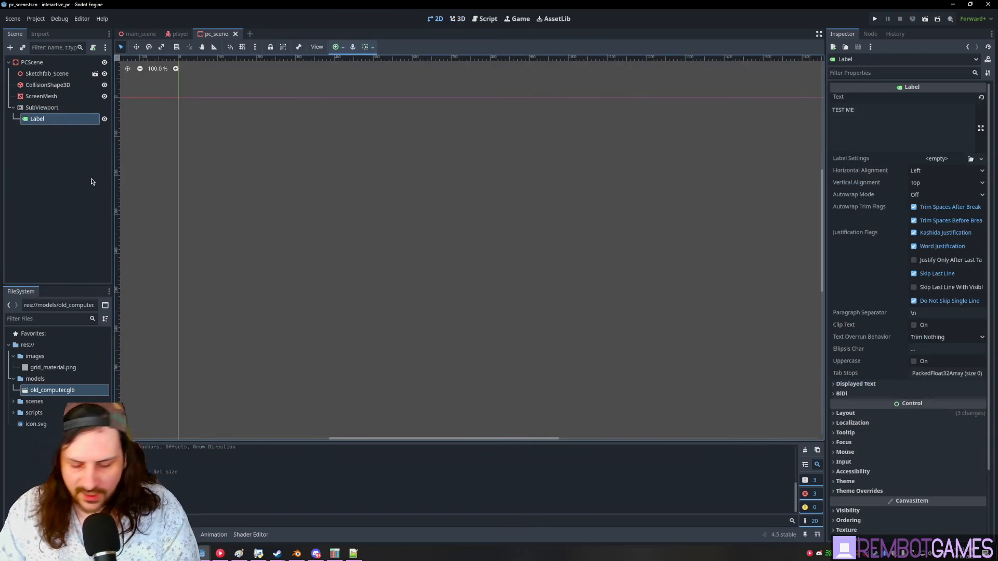
# - Delete the Label under SubViewport and save pc_scene
pyautogui.press('Delete')
pyautogui.press('Return')
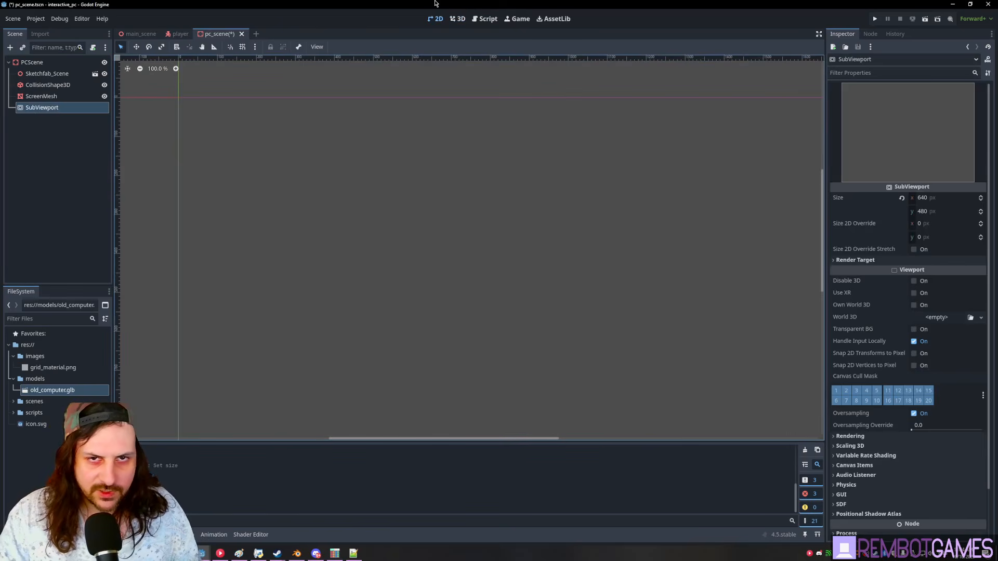
pyautogui.hotkey('ctrl', 'a')
pyautogui.press('Escape')
pyautogui.hotkey('ctrl', 's')
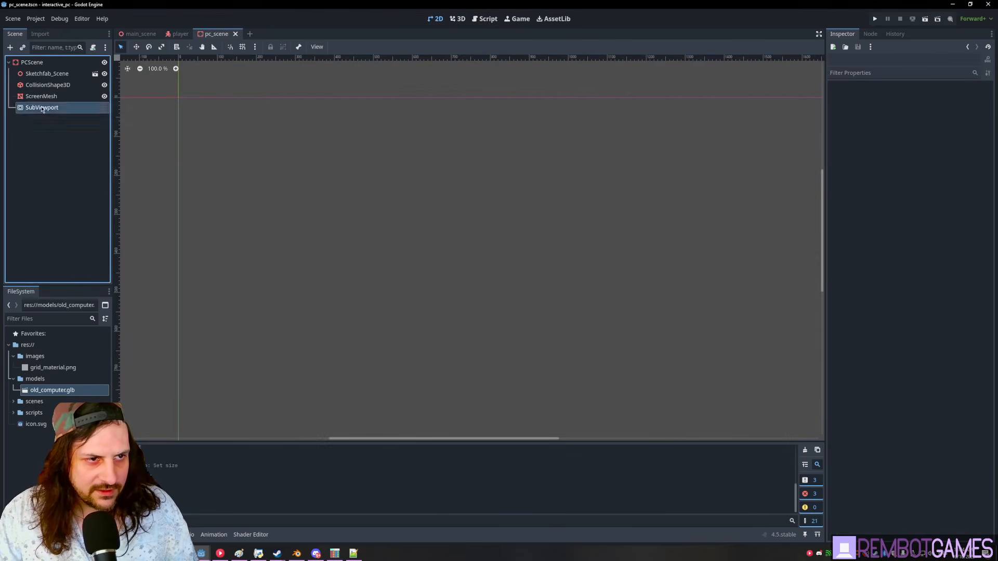
# - Add a Control node under SubViewport and rename it PCControl
pyautogui.hotkey('ctrl', 'a')
pyautogui.write('CON')
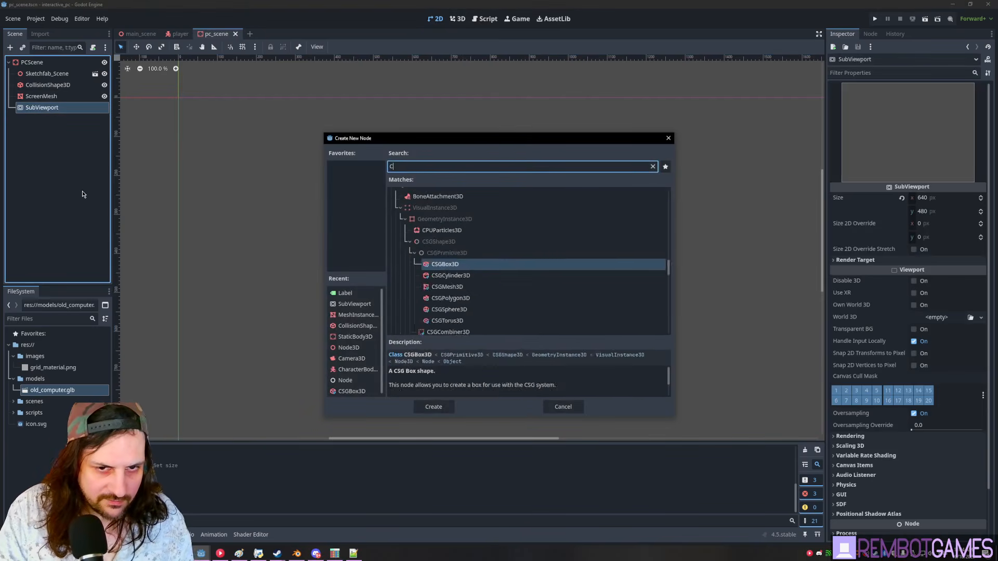
pyautogui.press('Return')
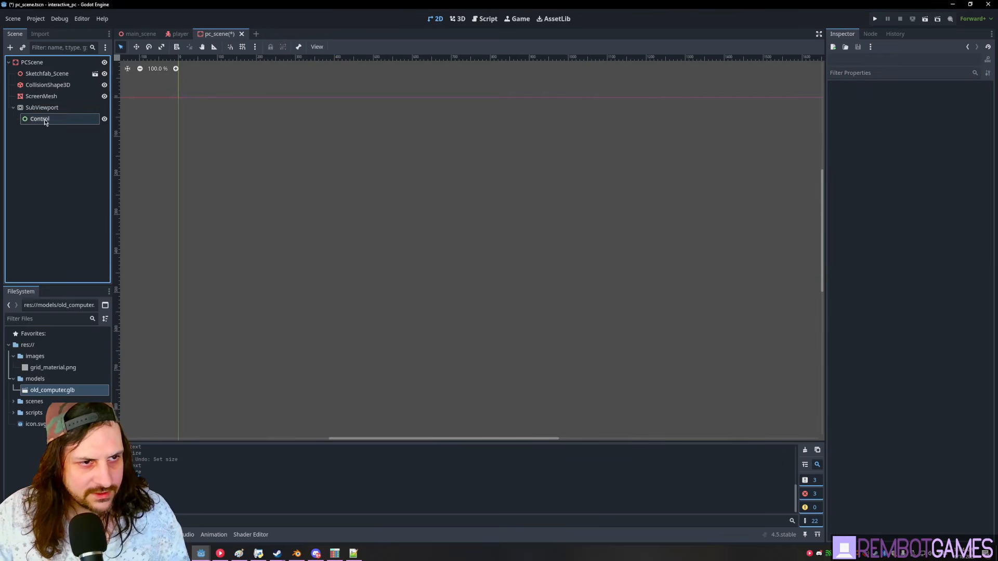
pyautogui.press('F2')
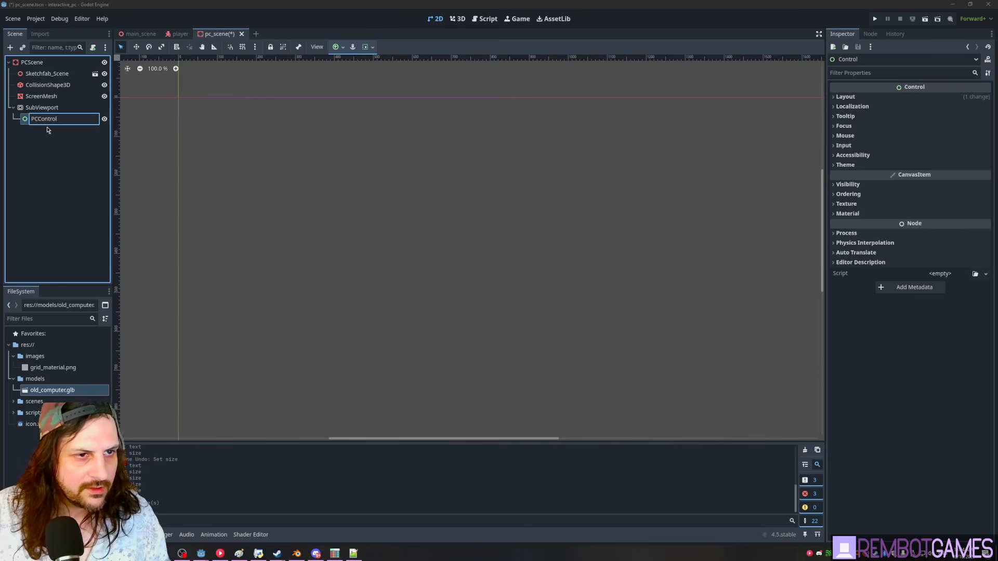
pyautogui.press('Return')
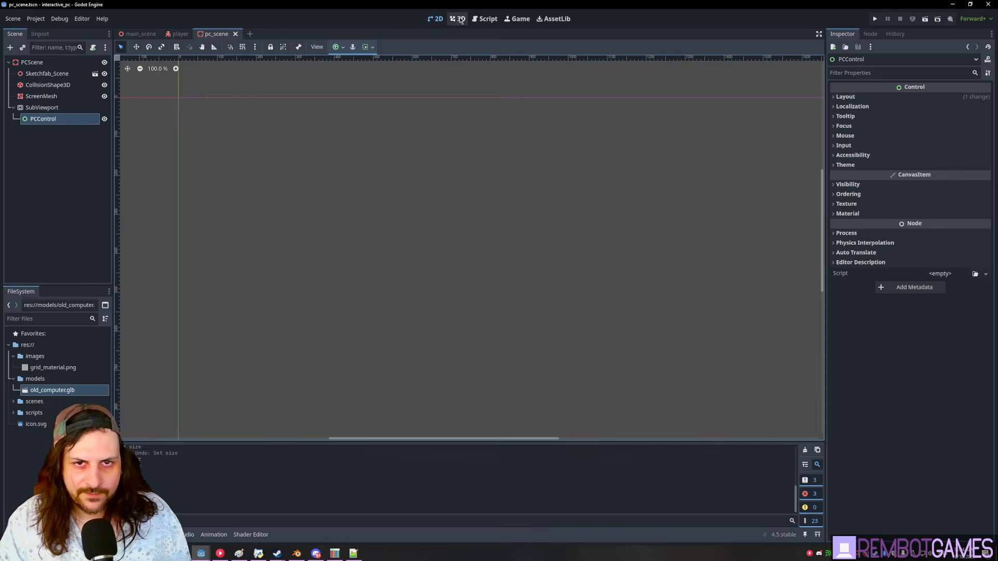
# - Check the now-blank monitor in the 3D view and reselect PCControl
pyautogui.click(460, 20)
pyautogui.moveTo(422, 209); pyautogui.dragTo(441, 228, button='middle')
pyautogui.click(79, 175)
pyautogui.click(43, 123)
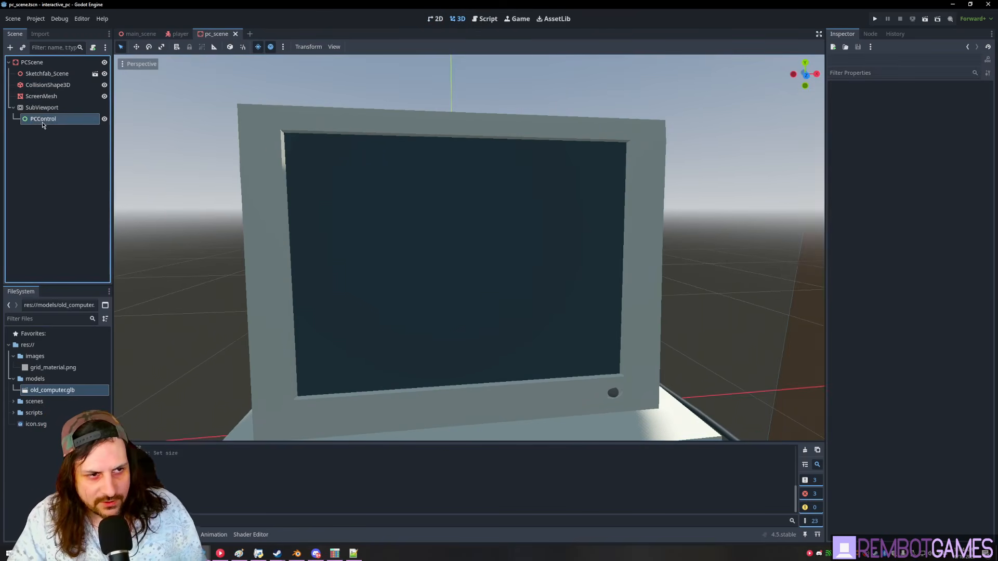
pyautogui.click(460, 20)
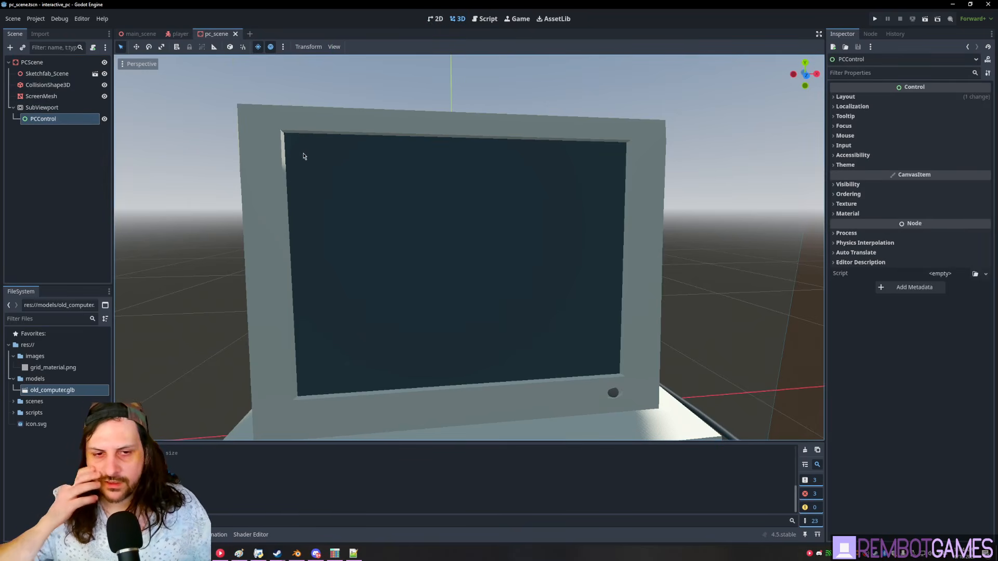
# - Save the PCControl branch as pc_control.tscn and open that scene
pyautogui.rightClick(57, 123)
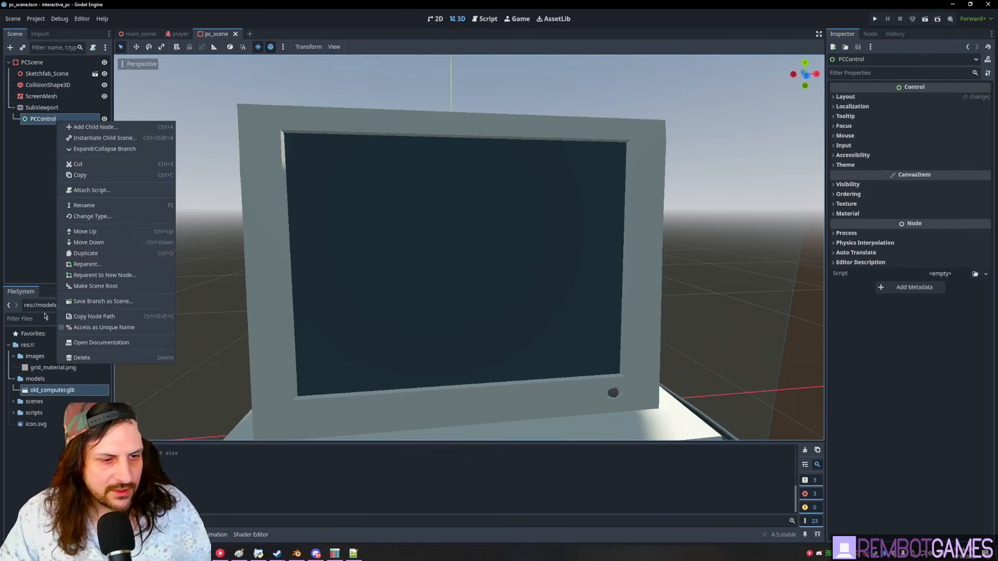
pyautogui.click(32, 224)
pyautogui.rightClick(54, 120)
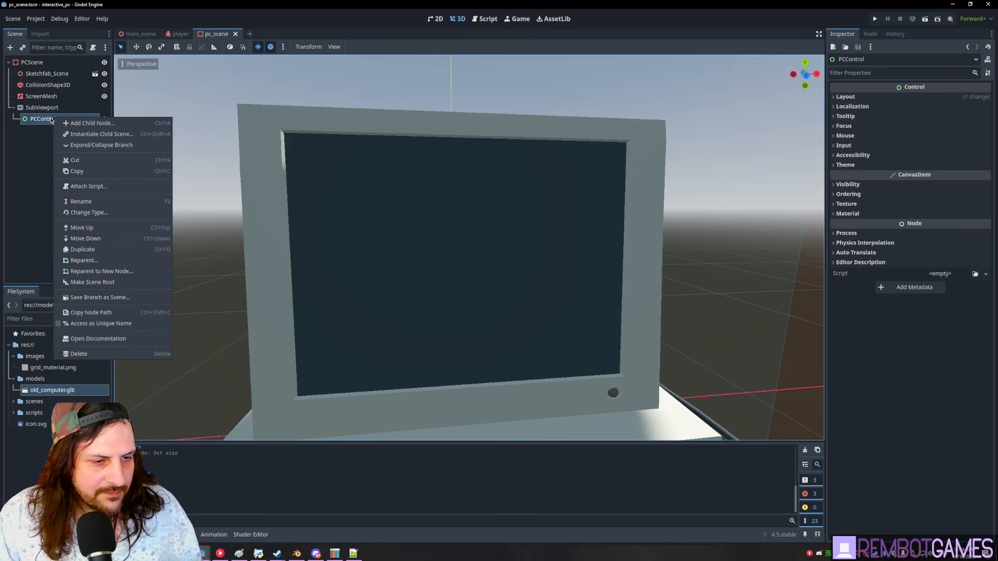
pyautogui.click(78, 297)
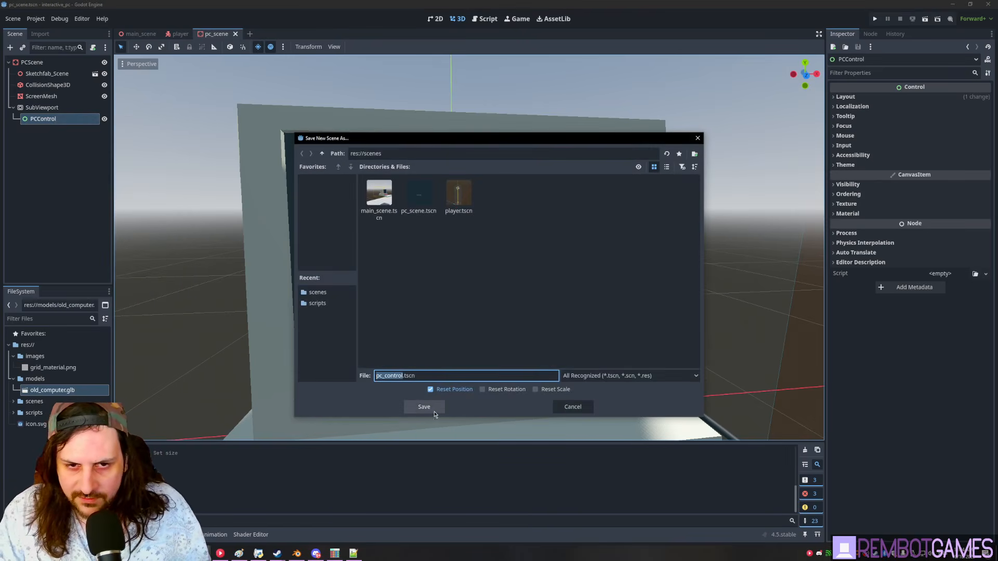
pyautogui.click(434, 413)
pyautogui.click(96, 119)
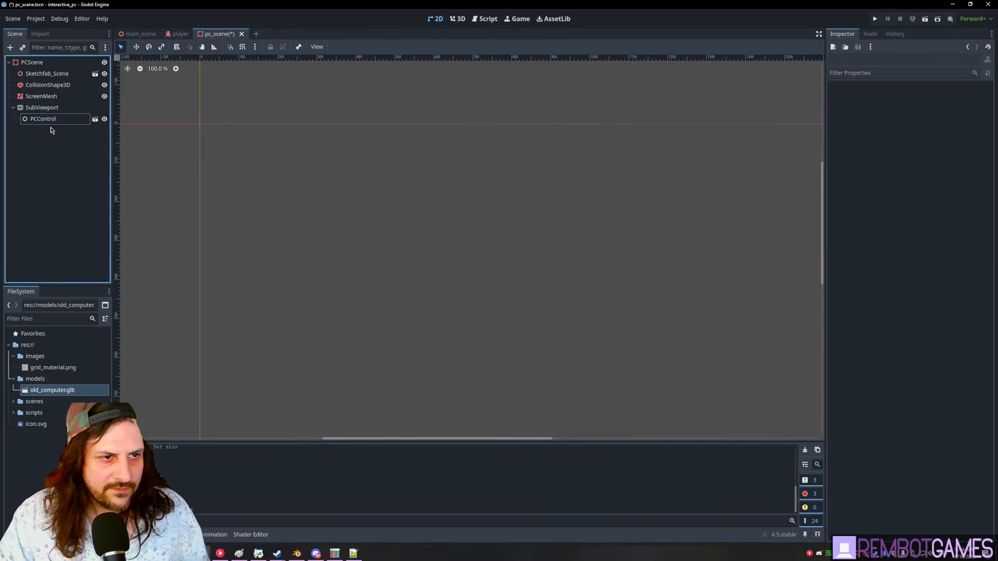
# - Add a ColorRect under PCControl anchored to the centre
pyautogui.click(44, 62)
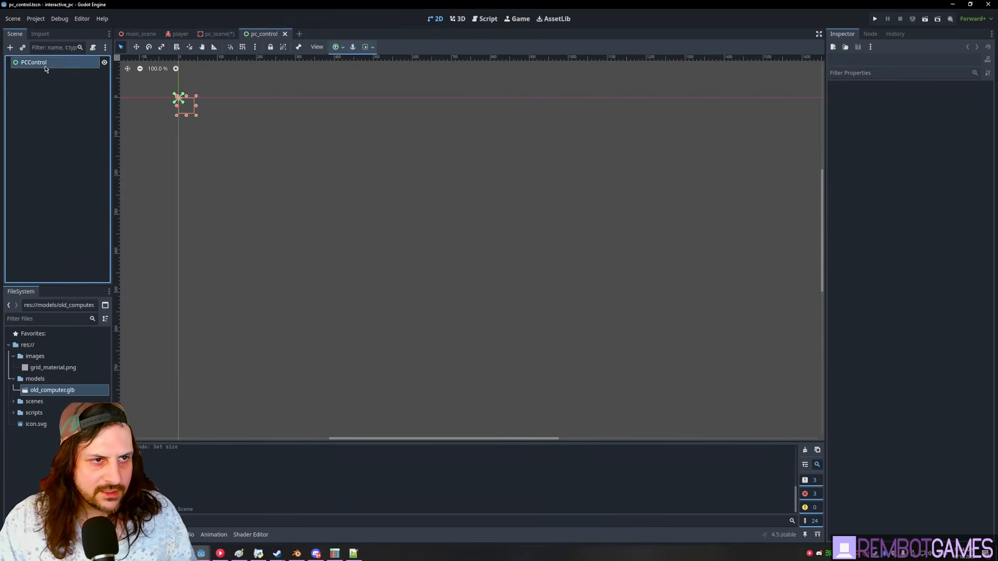
pyautogui.hotkey('ctrl', 'a')
pyautogui.write('colorrect')
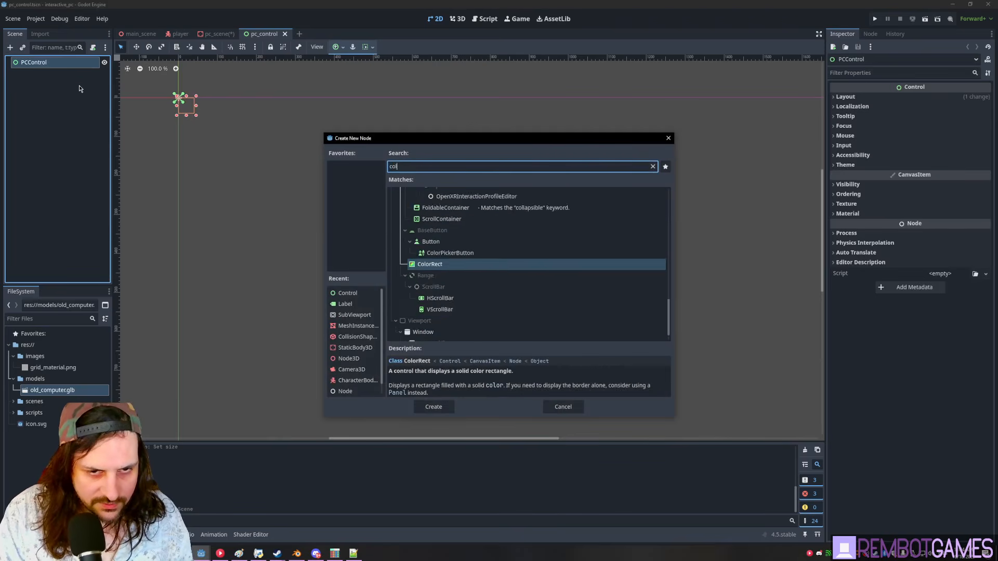
pyautogui.press('Return')
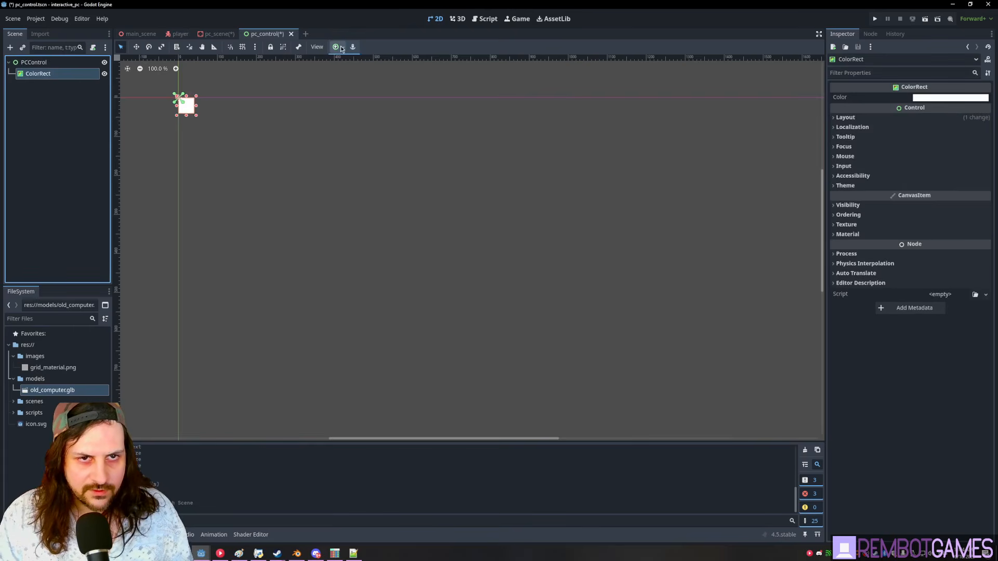
pyautogui.click(339, 47)
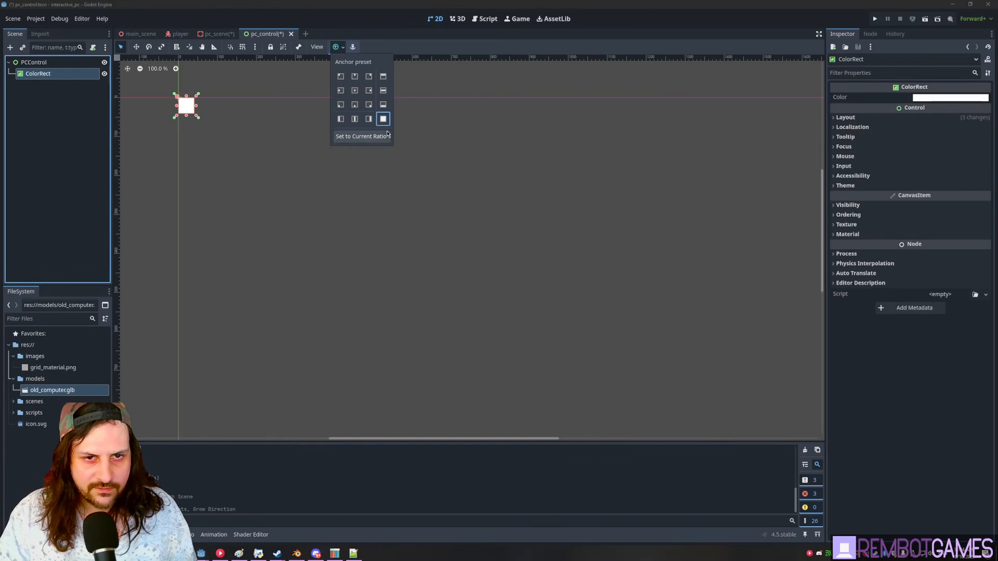
pyautogui.click(354, 91)
pyautogui.click(96, 111)
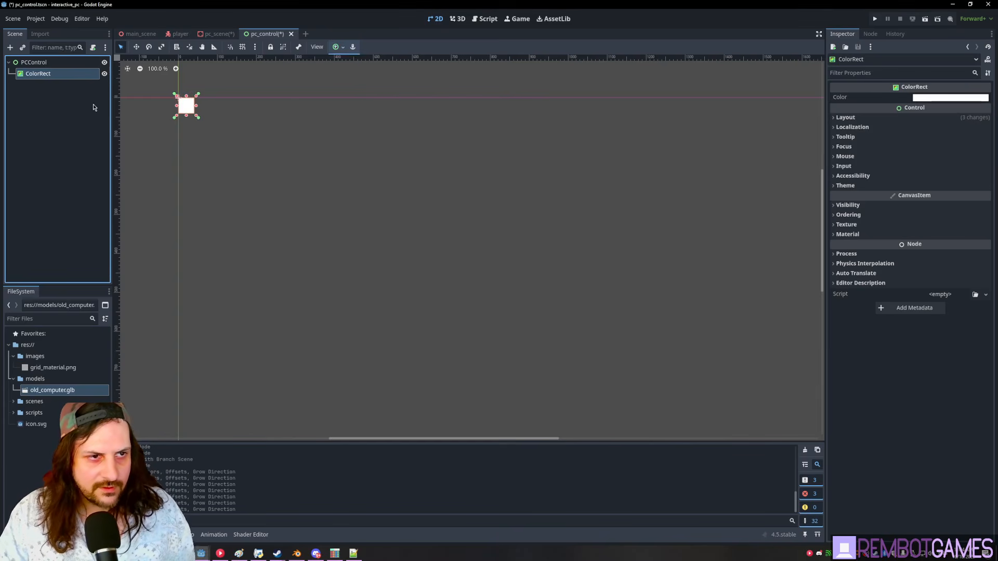
pyautogui.moveTo(186, 105); pyautogui.dragTo(302, 153, button='middle')
pyautogui.scroll(5, 262, 140)
# - Set PCControl's Custom Minimum Size to 640 x 480 and save pc_control
pyautogui.click(58, 64)
pyautogui.moveTo(365, 160); pyautogui.dragTo(346, 160, button='middle')
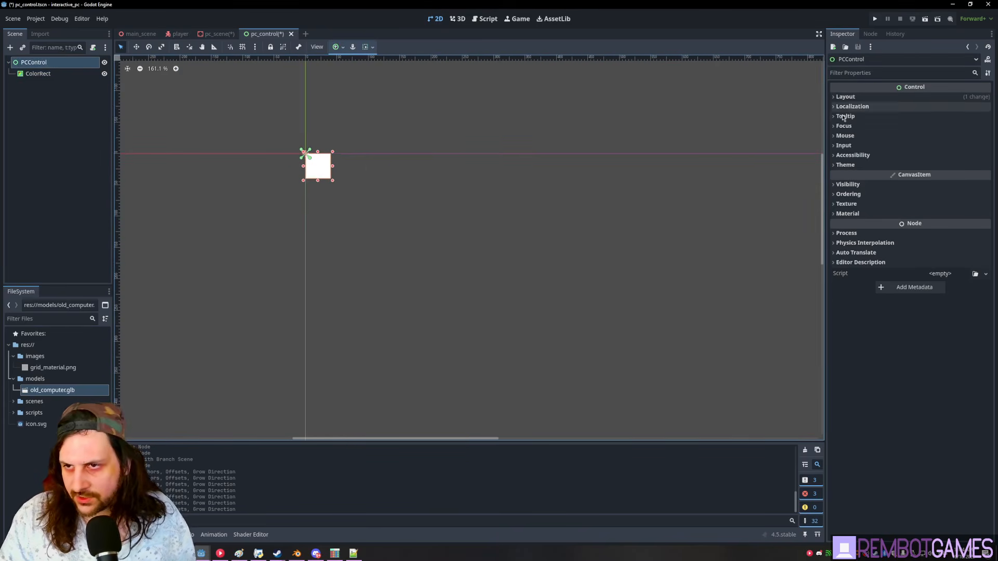
pyautogui.click(925, 97)
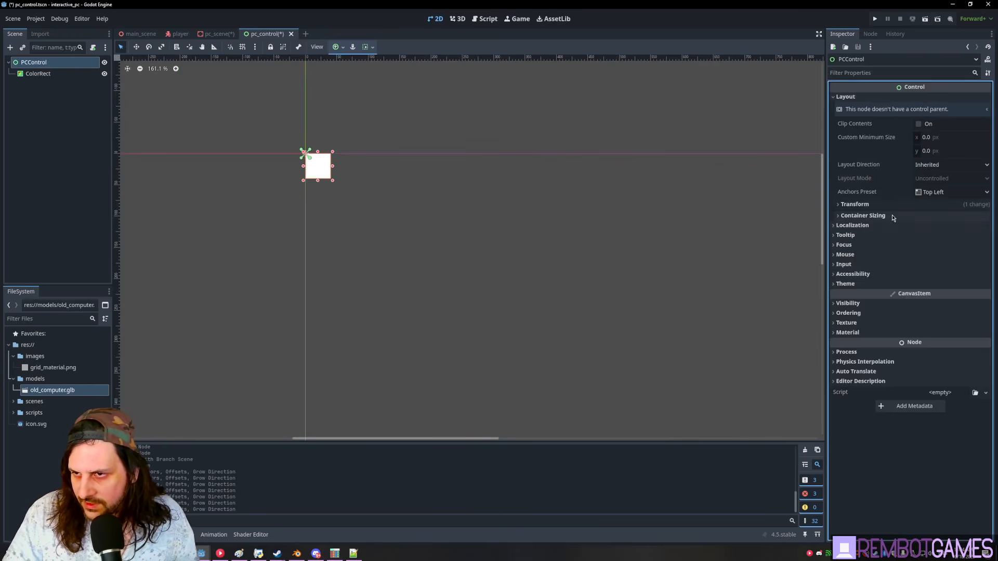
pyautogui.click(863, 215)
pyautogui.click(942, 137)
pyautogui.write('6')
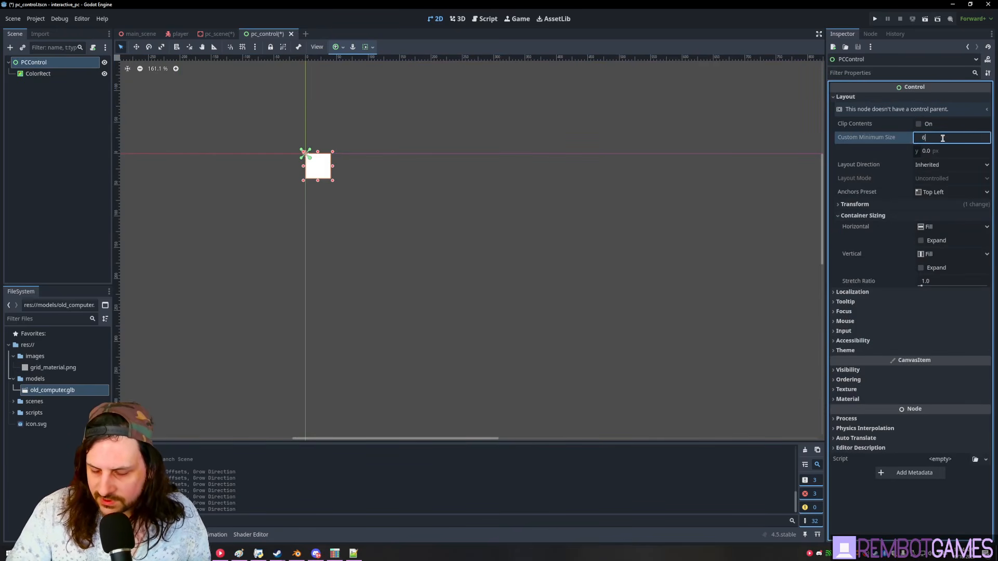
pyautogui.write('40')
pyautogui.press('Tab')
pyautogui.write('480')
pyautogui.press('Return')
pyautogui.scroll(1, 598, 271)
pyautogui.moveTo(598, 271); pyautogui.dragTo(535, 216, button='middle')
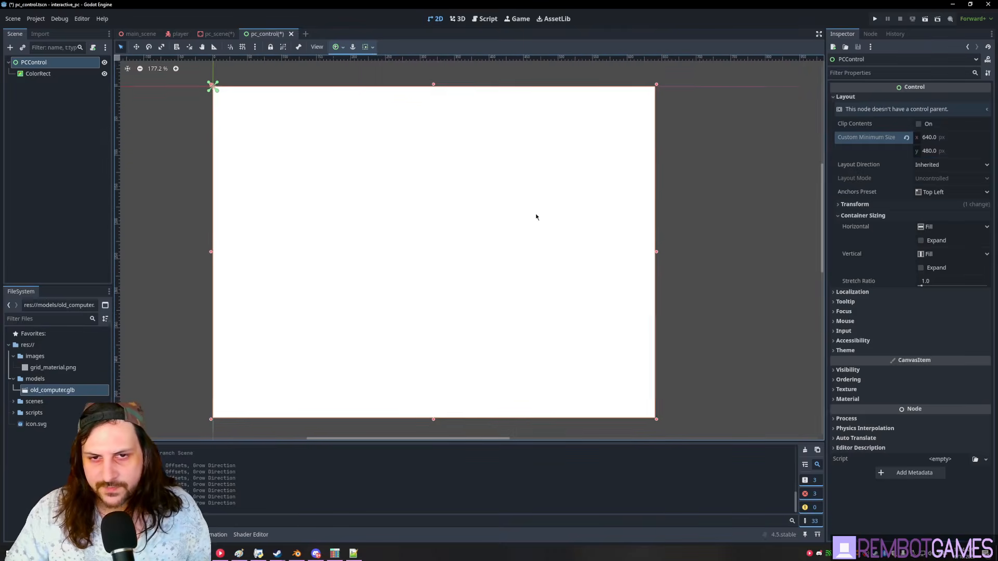
pyautogui.scroll(-3, 541, 229)
pyautogui.hotkey('ctrl', 's')
# - Look at the computer in pc_scene's 3D view, then return to pc_control
pyautogui.click(80, 130)
pyautogui.click(38, 73)
pyautogui.rightClick(42, 73)
pyautogui.click(27, 153)
pyautogui.click(215, 34)
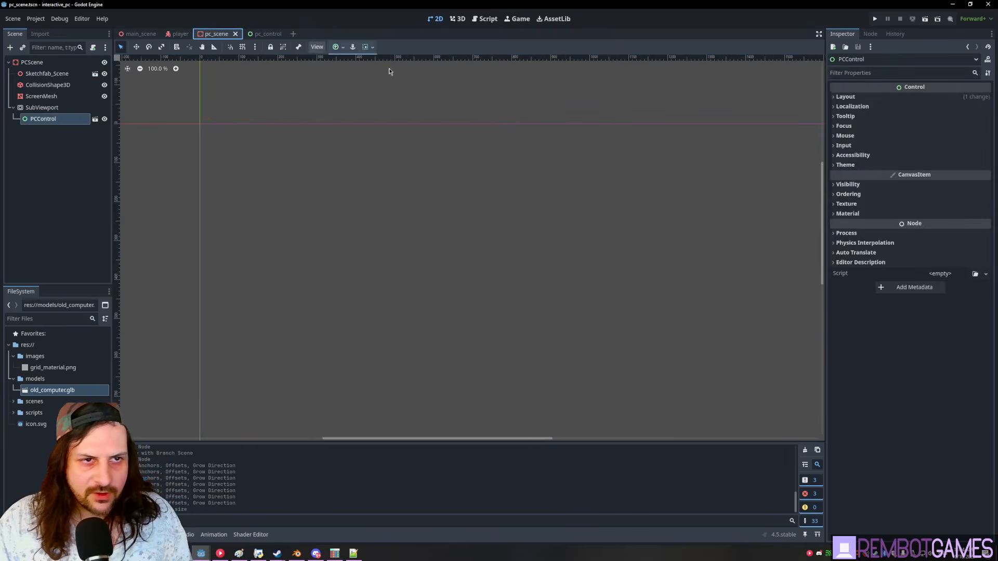
pyautogui.click(458, 19)
pyautogui.scroll(-7, 490, 271)
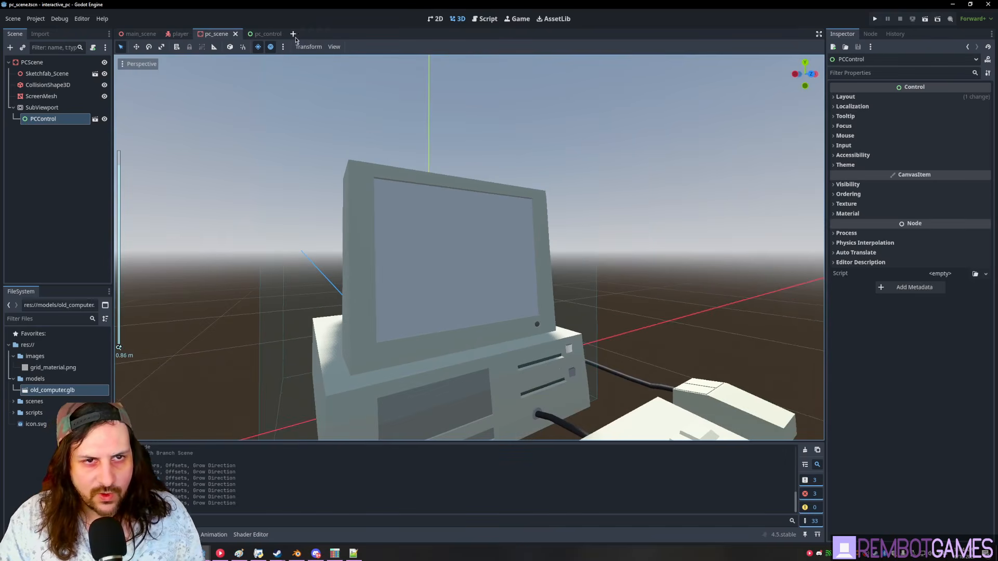
pyautogui.click(264, 34)
# - Change the ColorRect's type to TextureRect
pyautogui.click(26, 90)
pyautogui.click(38, 73)
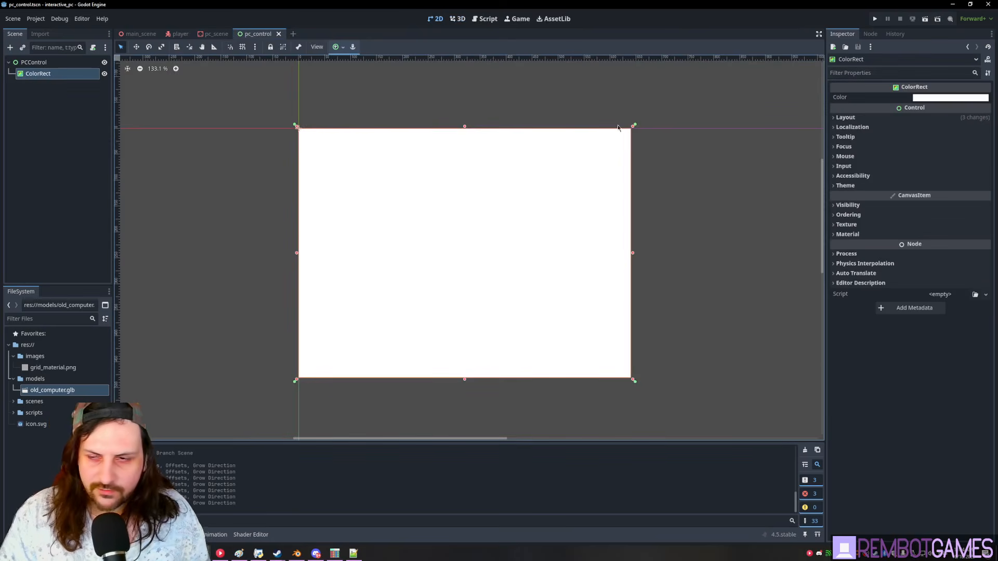
pyautogui.click(35, 62)
pyautogui.hotkey('ctrl', 'a')
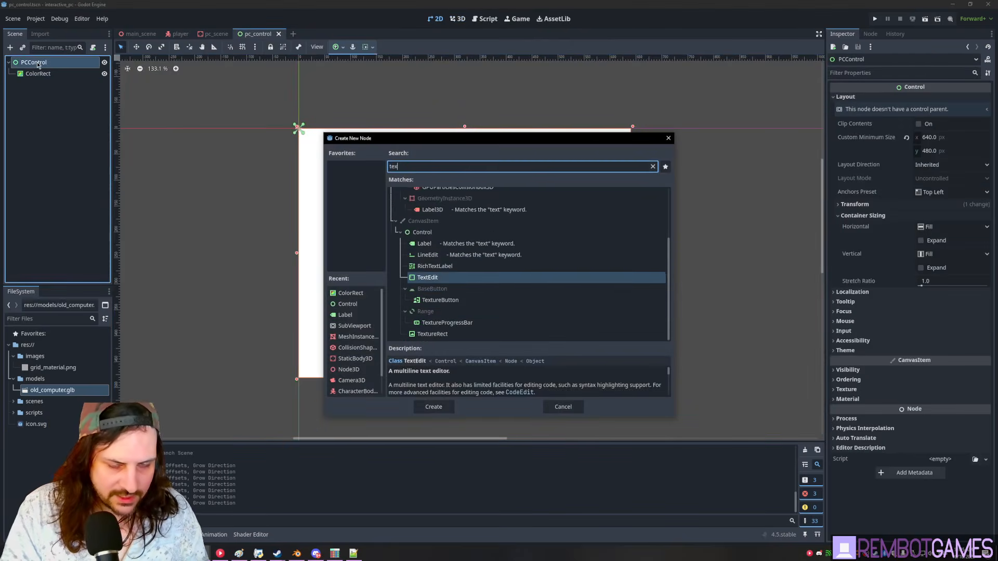
pyautogui.press('Escape')
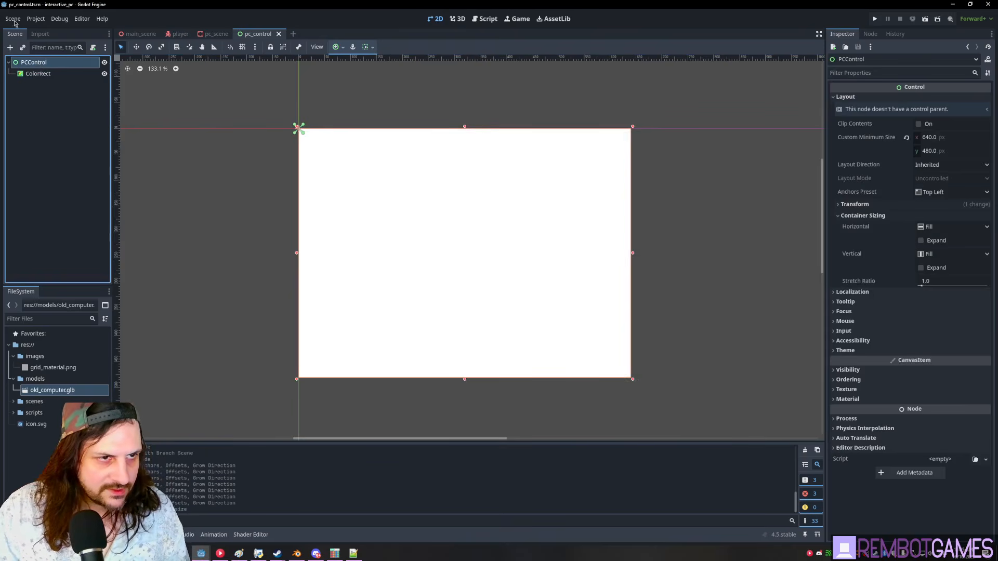
pyautogui.rightClick(47, 74)
pyautogui.click(83, 171)
pyautogui.write('texd')
pyautogui.press('BackSpace')
pyautogui.write('tu')
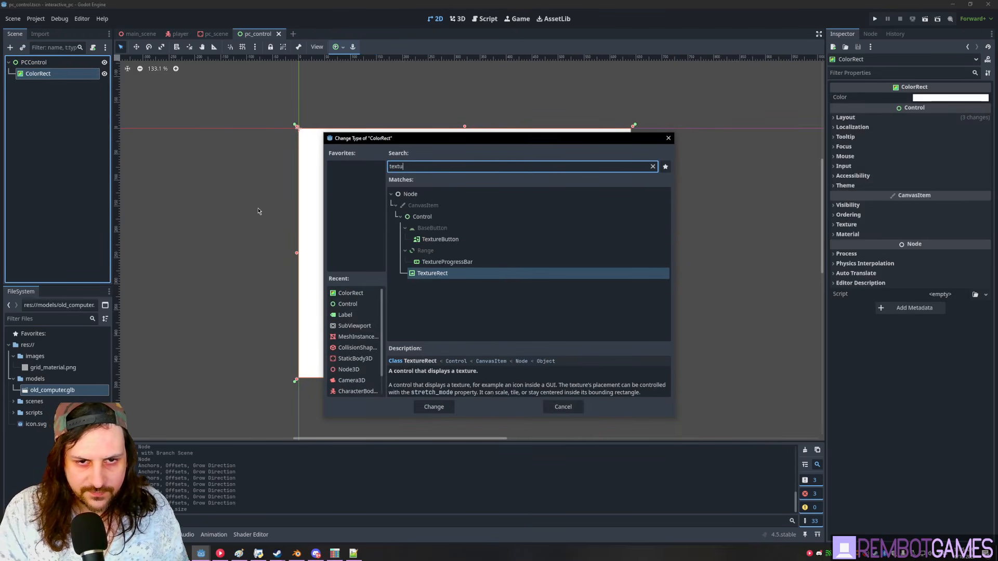
pyautogui.press('Return')
# - Rename the TextureRect to BG and assign grid_material.png as its texture
pyautogui.click(30, 85)
pyautogui.click(59, 77)
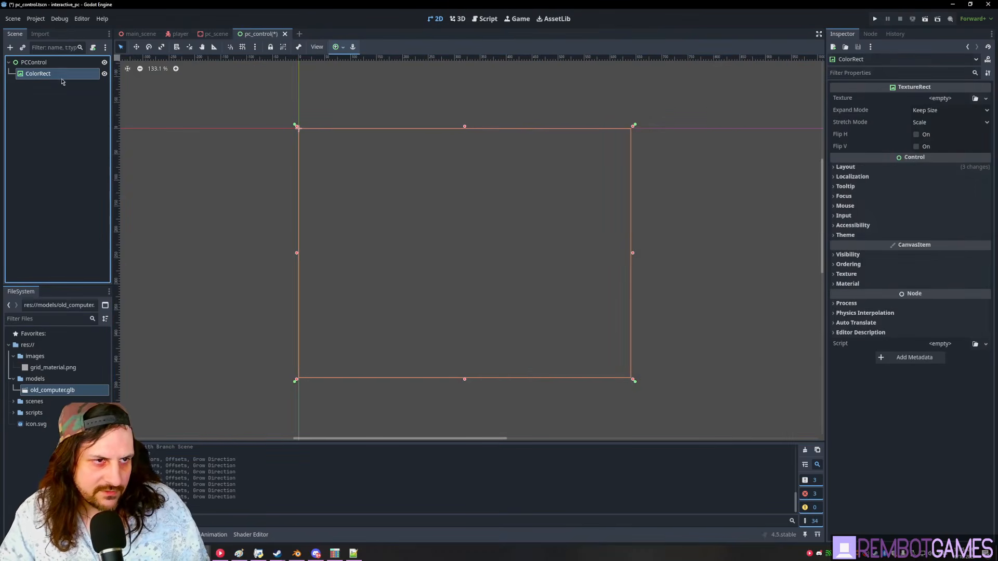
pyautogui.click(74, 73)
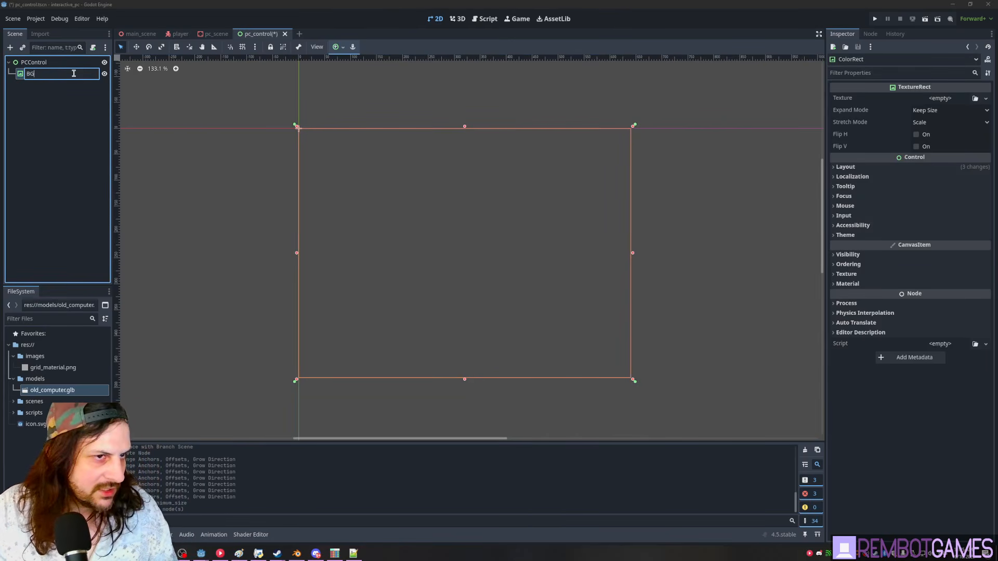
pyautogui.write('BG')
pyautogui.press('Return')
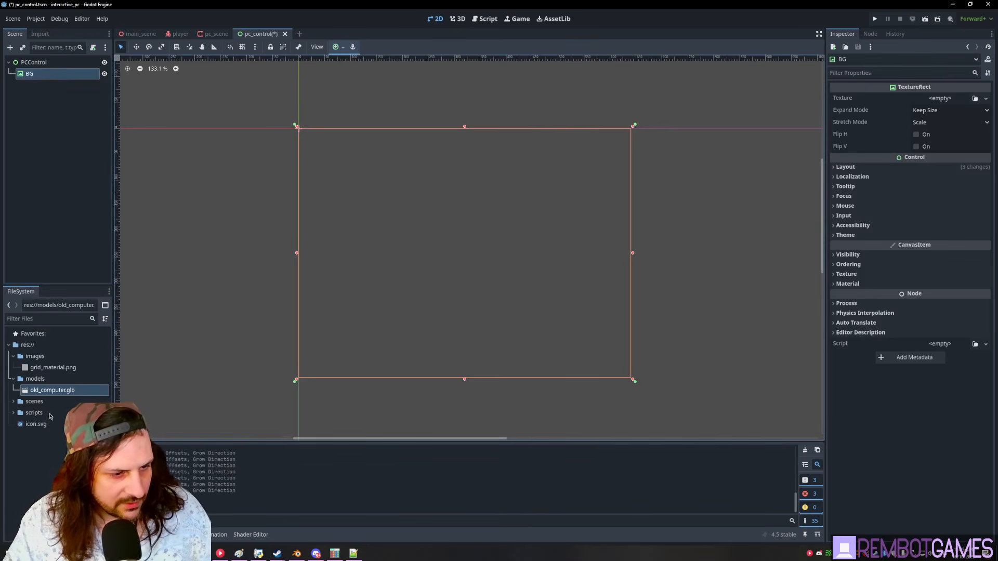
pyautogui.moveTo(53, 367); pyautogui.dragTo(935, 108)
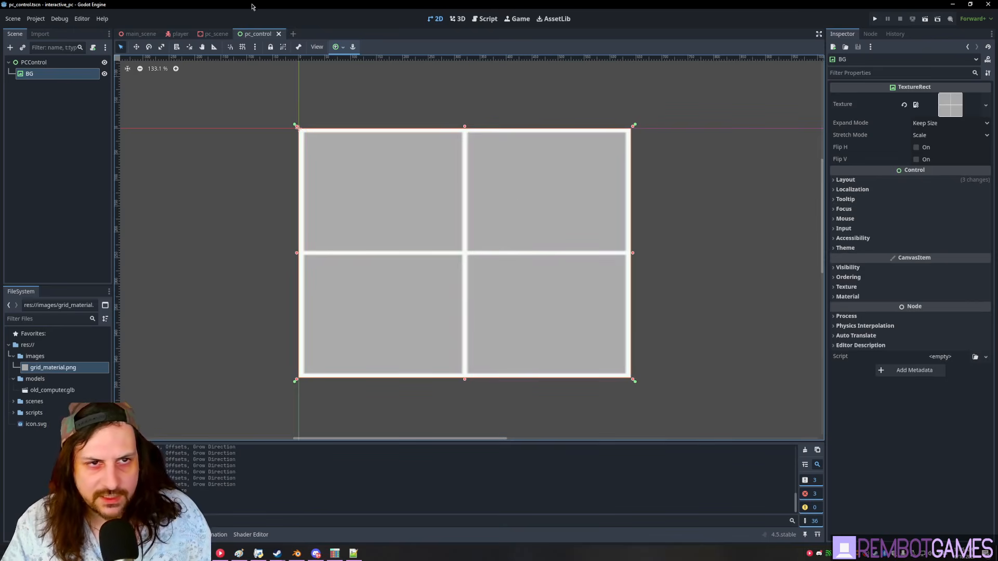
# - Check the grid on pc_scene's monitor and save the scene
pyautogui.click(215, 34)
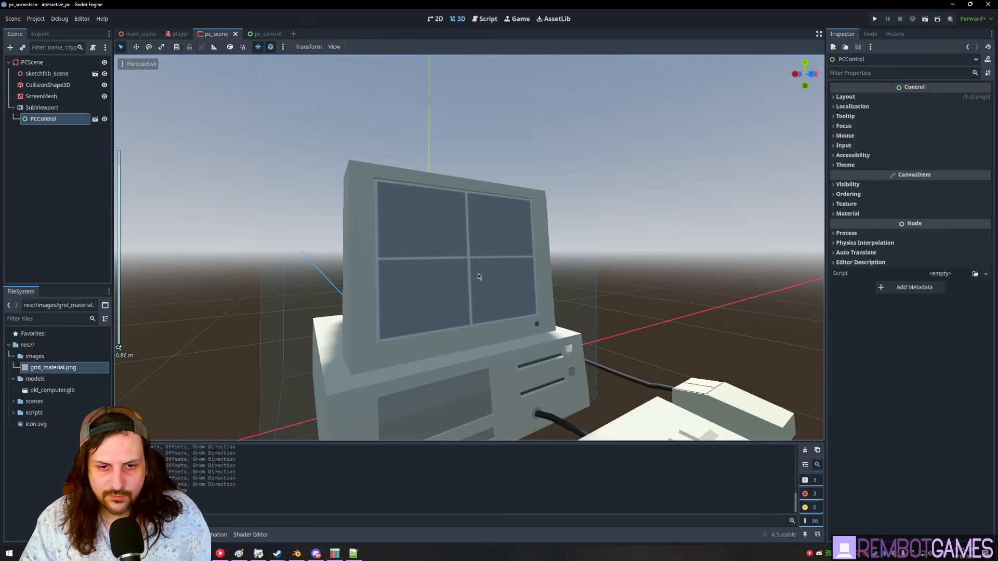
pyautogui.moveTo(479, 277)
pyautogui.mouseDown(button='middle')
pyautogui.moveTo(428, 298)
pyautogui.moveTo(522, 305)
pyautogui.moveTo(593, 289)
pyautogui.moveTo(541, 241)
pyautogui.moveTo(488, 260)
pyautogui.mouseUp(button='middle')
pyautogui.scroll(-10, 522, 305)
pyautogui.scroll(14, 525, 305)
pyautogui.scroll(-6, 593, 288)
pyautogui.hotkey('ctrl', 's')
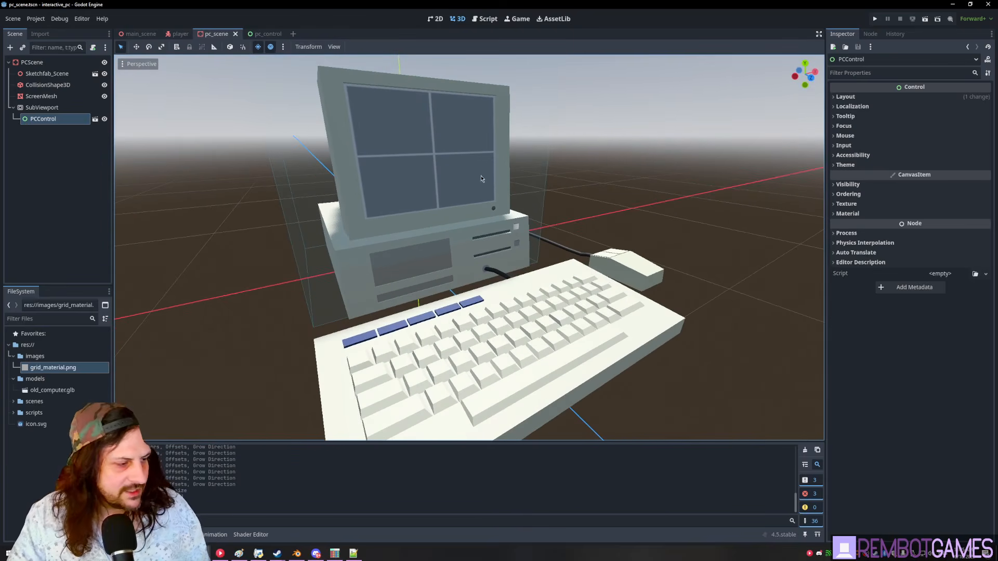
# - Switch to the player scene and save it
pyautogui.click(180, 34)
pyautogui.click(32, 85)
pyautogui.click(39, 62)
pyautogui.moveTo(448, 182); pyautogui.dragTo(470, 224, button='middle')
pyautogui.hotkey('ctrl', 's')
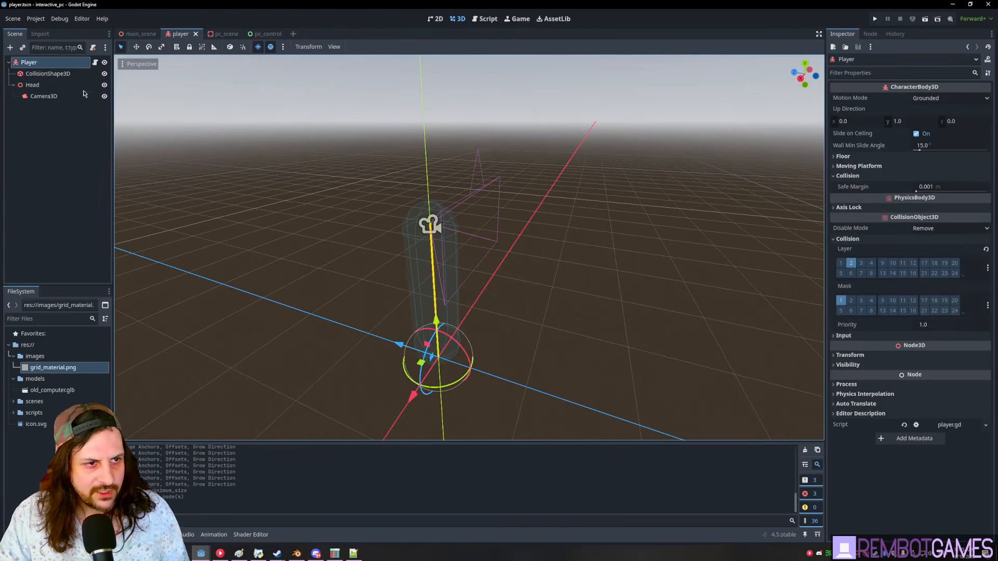
# - Search 'shape' in Camera3D's add-node dialog and create a ShapeCast3D
pyautogui.click(33, 85)
pyautogui.click(42, 96)
pyautogui.click(32, 85)
pyautogui.hotkey('ctrl', 'a')
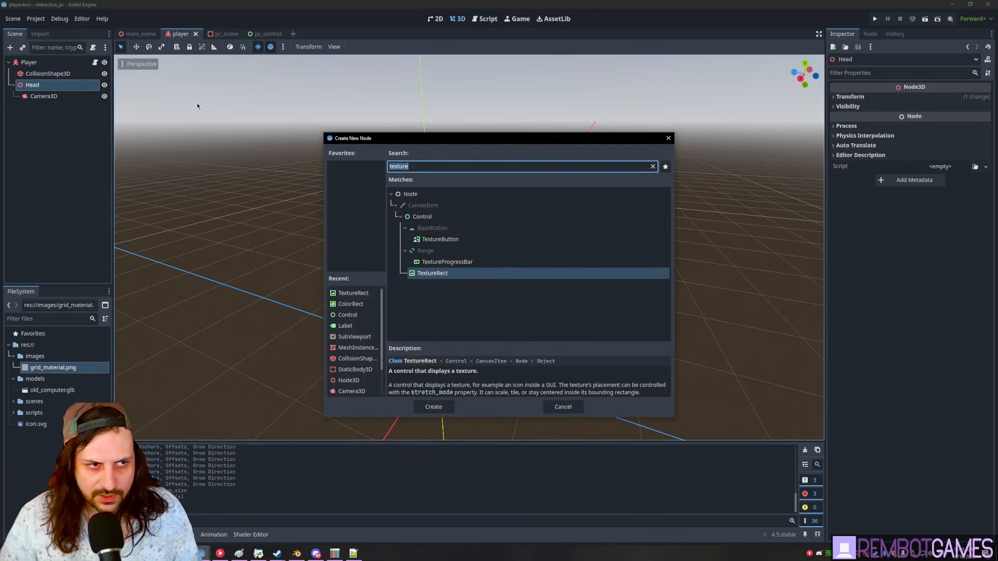
pyautogui.write('spaw')
pyautogui.press('BackSpace')
pyautogui.press('Escape')
pyautogui.press('Down')
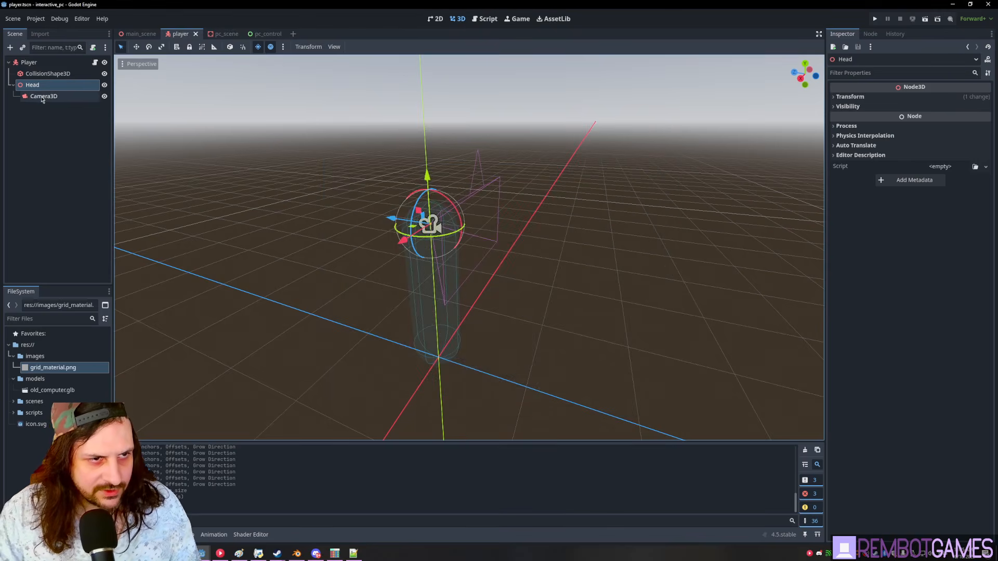
pyautogui.hotkey('ctrl', 'a')
pyautogui.write('shape')
pyautogui.press('Return')
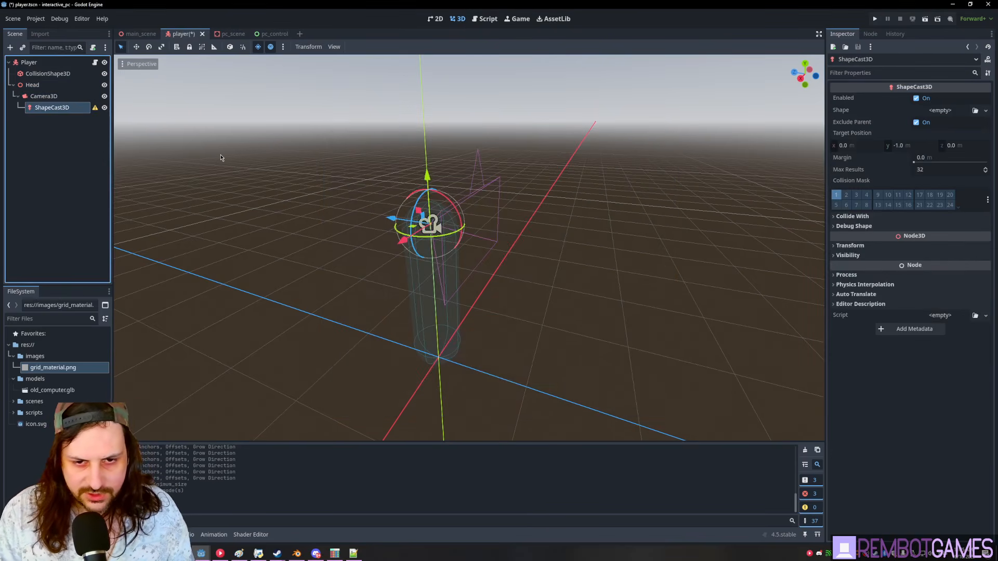
# - Give the ShapeCast3D a new SphereShape3D with radius 0.05
pyautogui.moveTo(414, 191); pyautogui.dragTo(422, 191, button='middle')
pyautogui.click(944, 111)
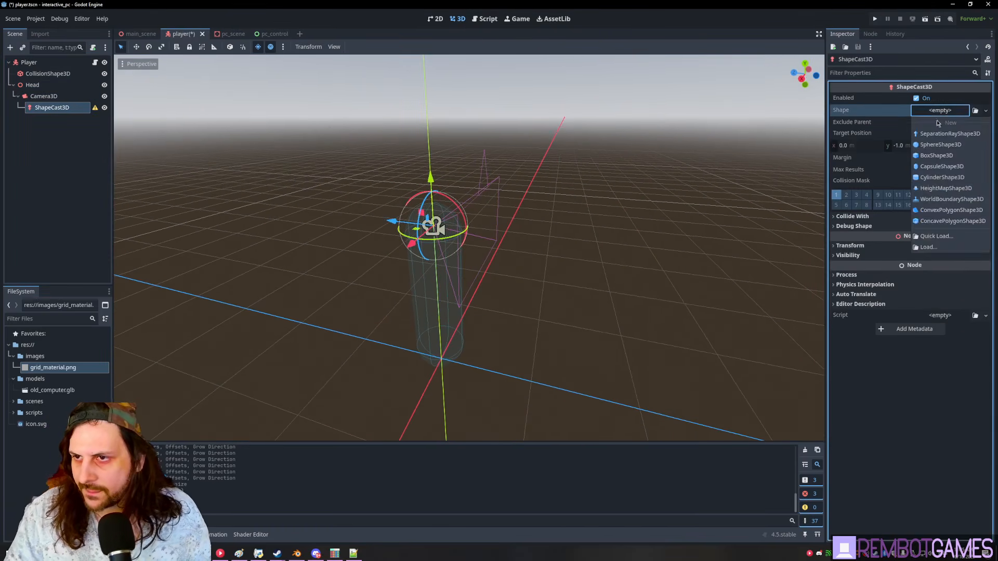
pyautogui.click(947, 145)
pyautogui.scroll(-2, 554, 224)
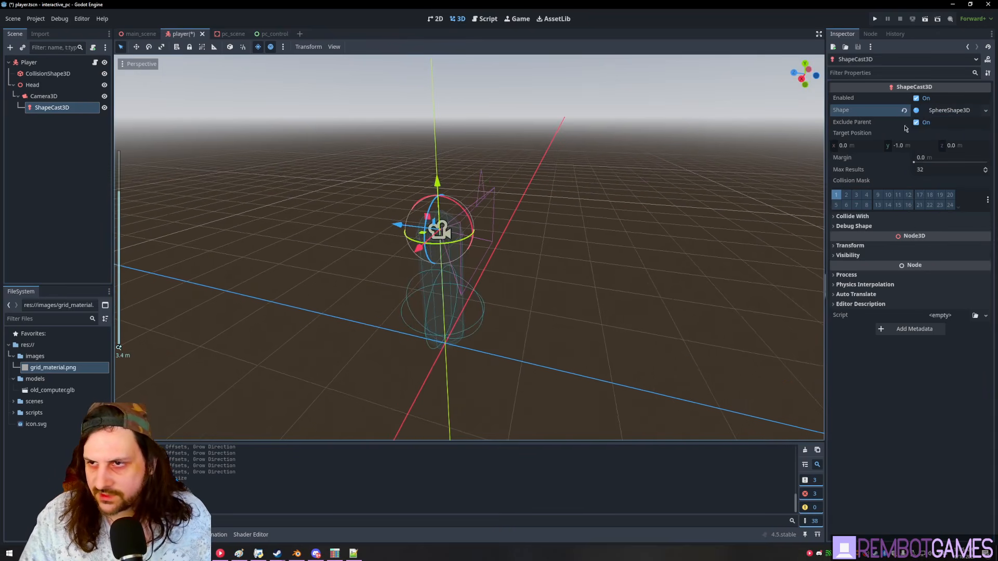
pyautogui.click(949, 110)
pyautogui.click(940, 124)
pyautogui.write('0.1')
pyautogui.press('Return')
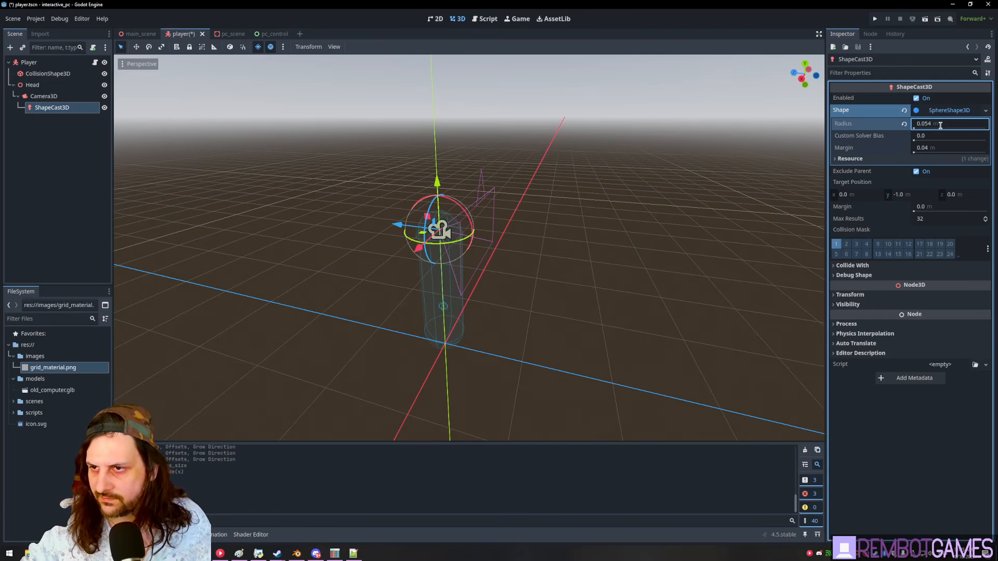
pyautogui.press('Return')
# - Set the cast's target position to (0, 0, -2) and save
pyautogui.moveTo(664, 161); pyautogui.dragTo(591, 162, button='middle')
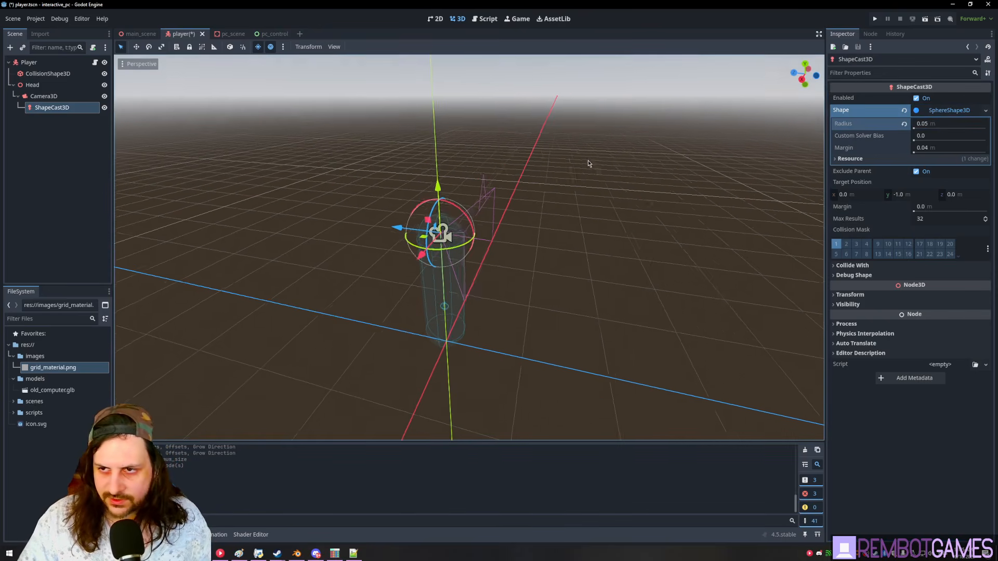
pyautogui.click(907, 195)
pyautogui.write('0')
pyautogui.click(966, 197)
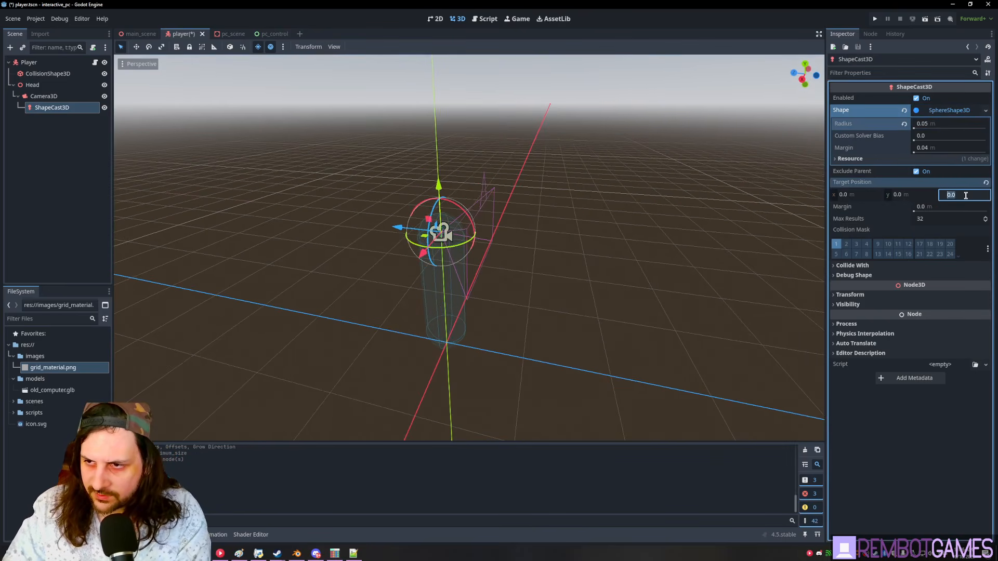
pyautogui.press('Return')
pyautogui.moveTo(814, 246); pyautogui.dragTo(674, 200, button='middle')
pyautogui.hotkey('ctrl', 's')
# - Try a target z of -1.0, then restore it to -2.0
pyautogui.click(952, 195)
pyautogui.write('-1')
pyautogui.press('Return')
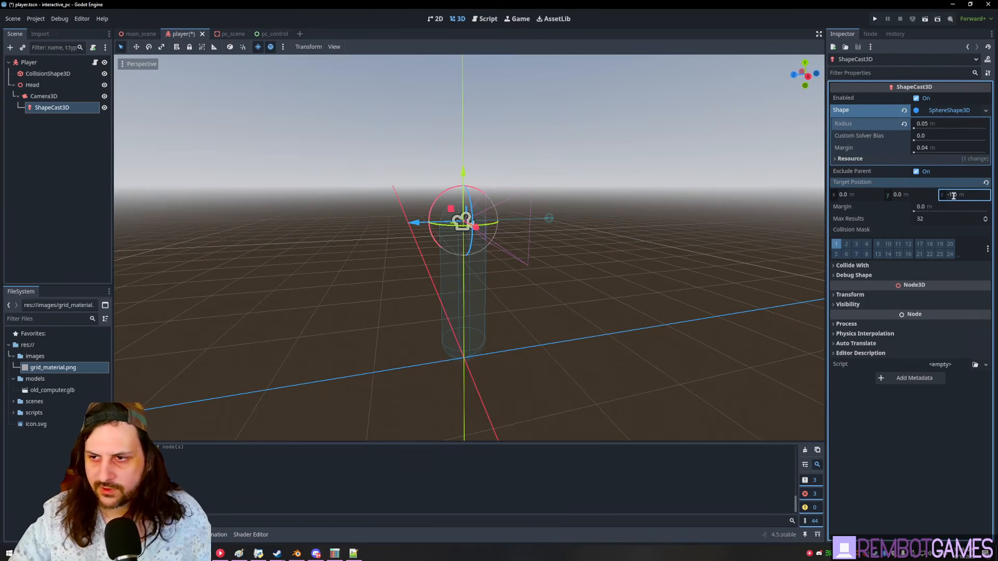
pyautogui.moveTo(597, 267); pyautogui.dragTo(615, 254, button='middle')
pyautogui.click(966, 193)
pyautogui.write('-2')
pyautogui.press('Return')
pyautogui.moveTo(596, 291); pyautogui.dragTo(528, 243, button='middle')
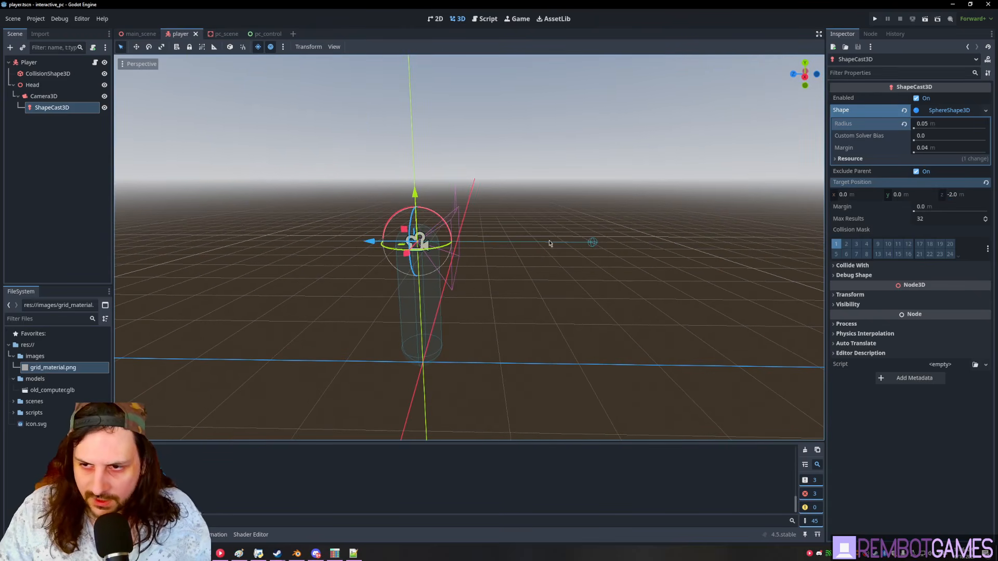
# - Limit the collision mask to layer 3 (interactive) only and save the player scene
pyautogui.click(855, 265)
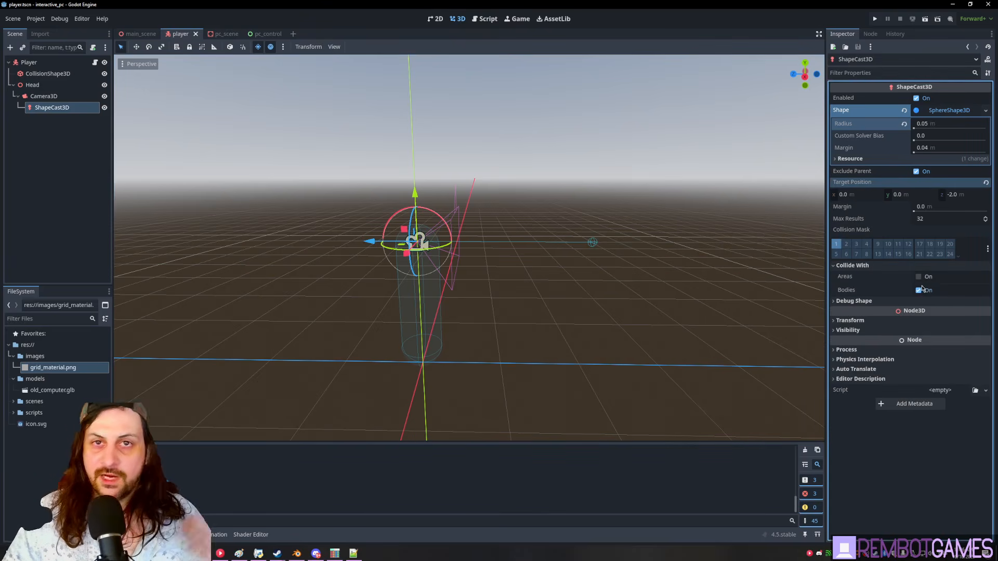
pyautogui.click(987, 249)
pyautogui.click(948, 265)
pyautogui.click(942, 243)
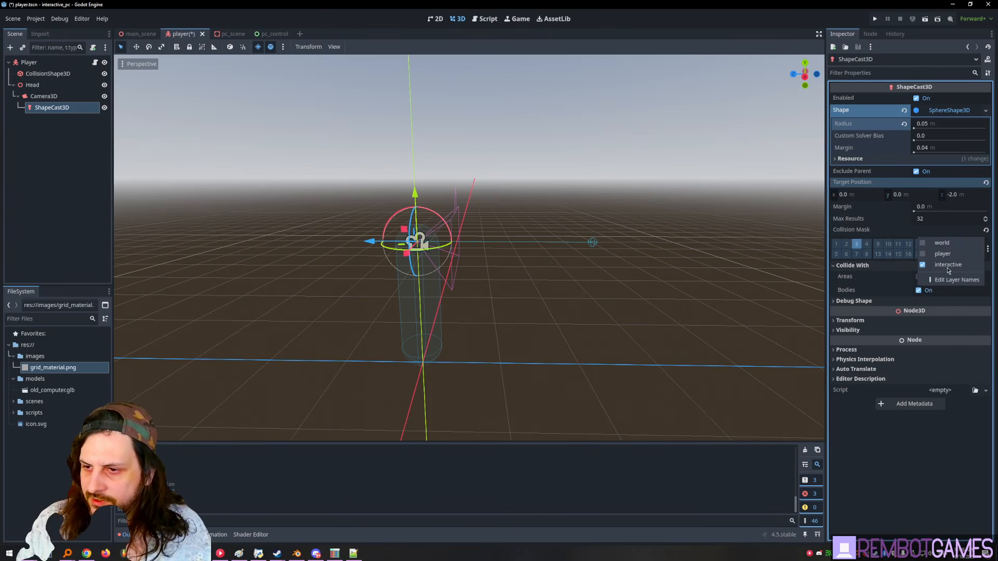
pyautogui.moveTo(640, 241); pyautogui.dragTo(675, 249, button='middle')
pyautogui.hotkey('ctrl', 's')
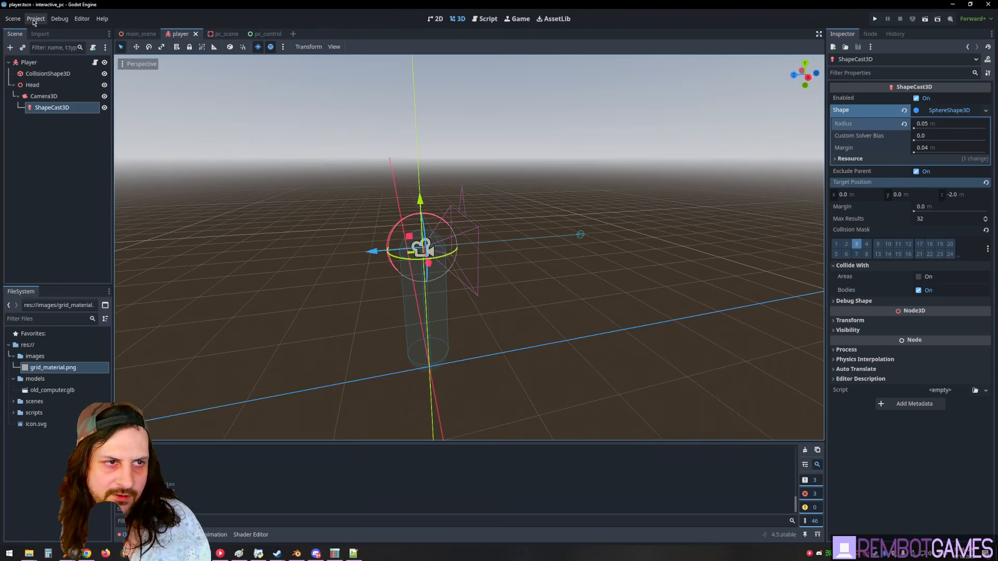
pyautogui.click(58, 18)
# - Enable Visible Collision Shapes, run the game, and walk to and from the computer
pyautogui.click(87, 56)
pyautogui.press('F5')
pyautogui.press('w')
pyautogui.press('s')
pyautogui.press('w')
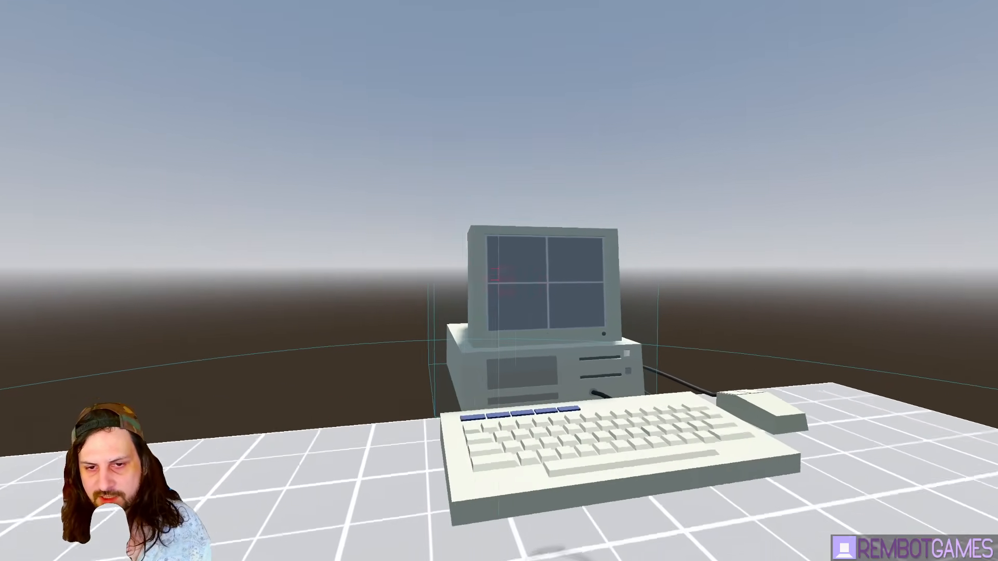
pyautogui.press('w')
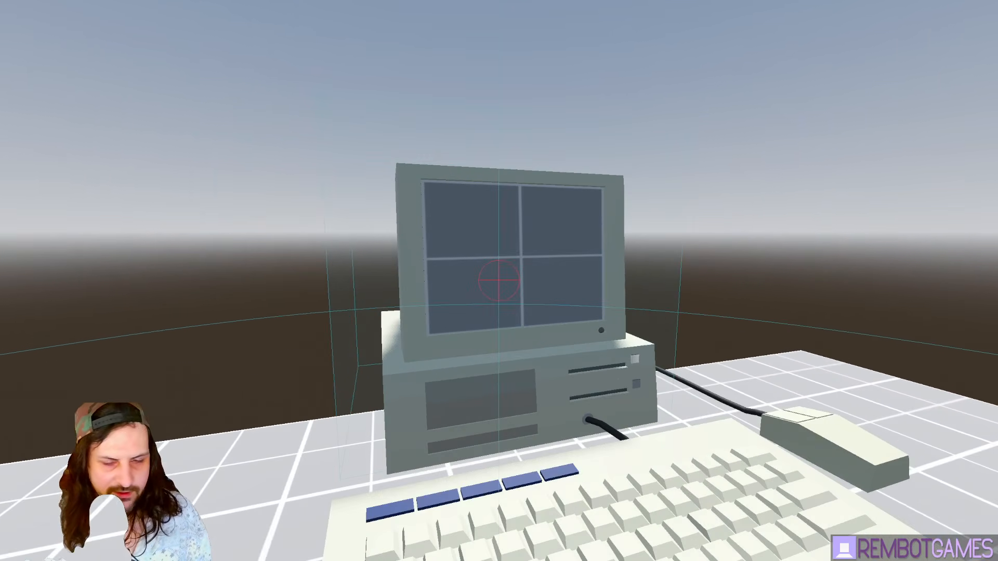
pyautogui.press('w')
pyautogui.press('s')
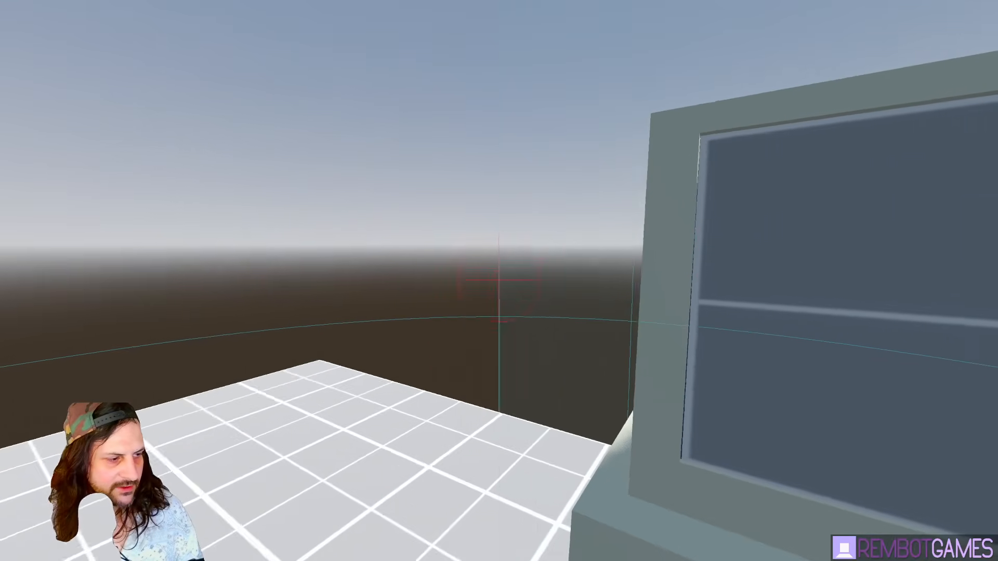
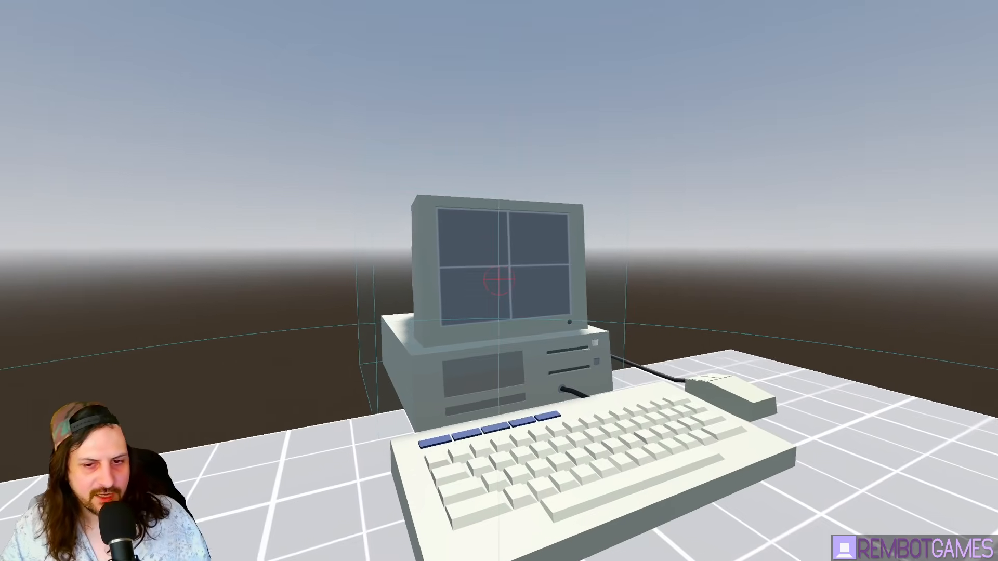
# - Stop the test run, save player.tscn and open the Player node's player.gd script
pyautogui.press('F8')
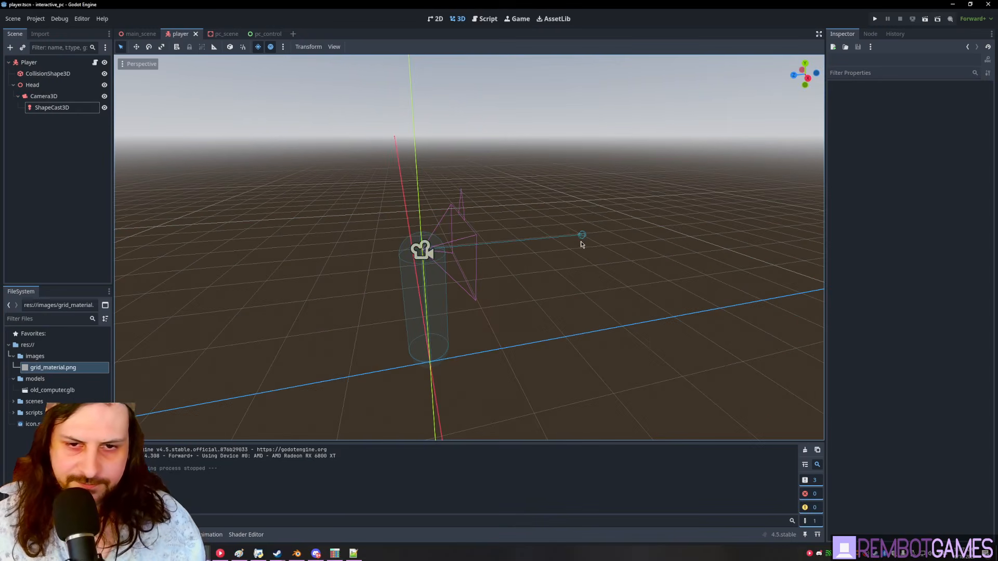
pyautogui.hotkey('ctrl', 's')
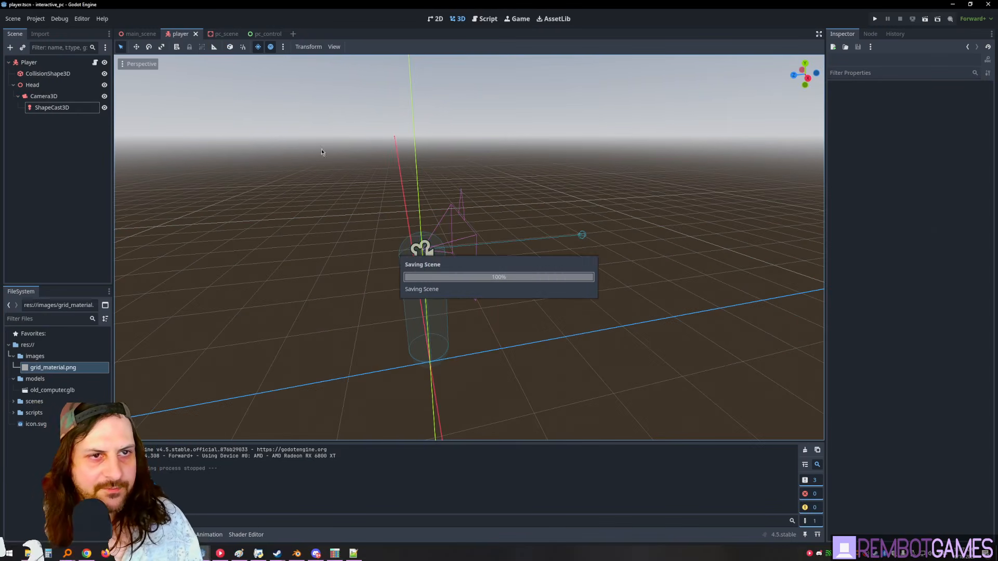
pyautogui.click(28, 62)
pyautogui.click(95, 62)
pyautogui.scroll(15, 328, 180)
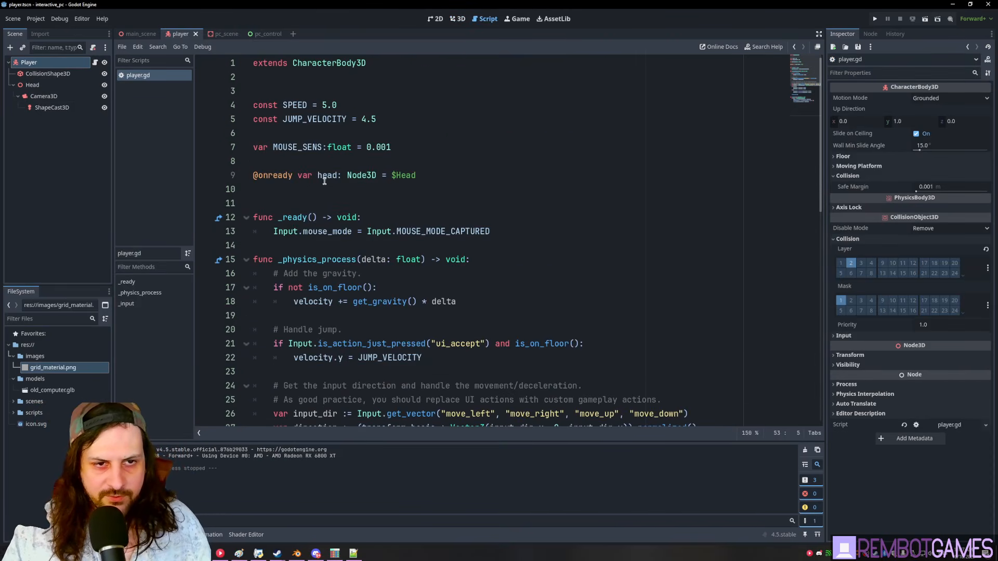
# - Declare 'var movement_locked:bool = false' below the head variable
pyautogui.click(315, 191)
pyautogui.press('Return')
pyautogui.write('va')
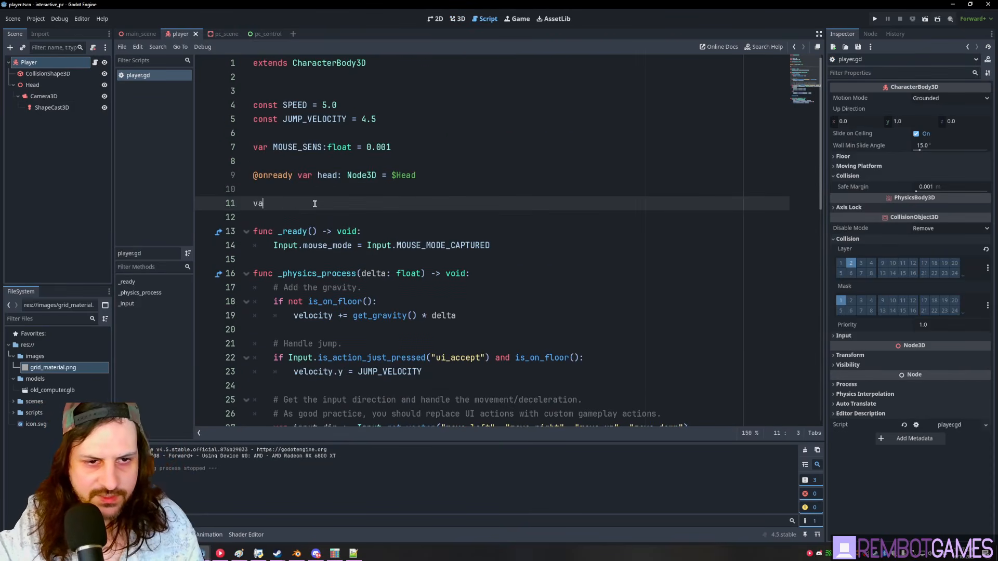
pyautogui.write('r movement_locked:bool')
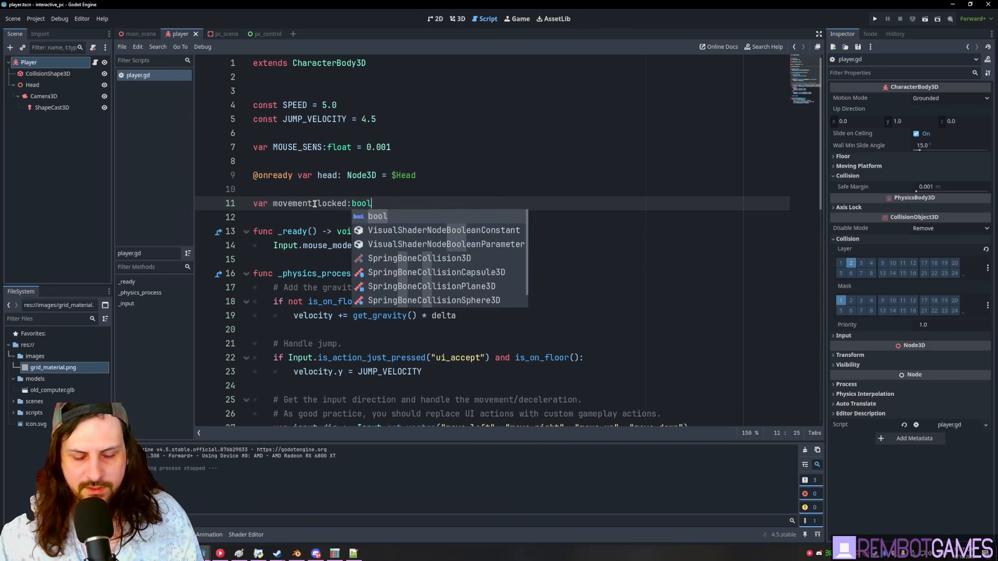
pyautogui.write(' = false')
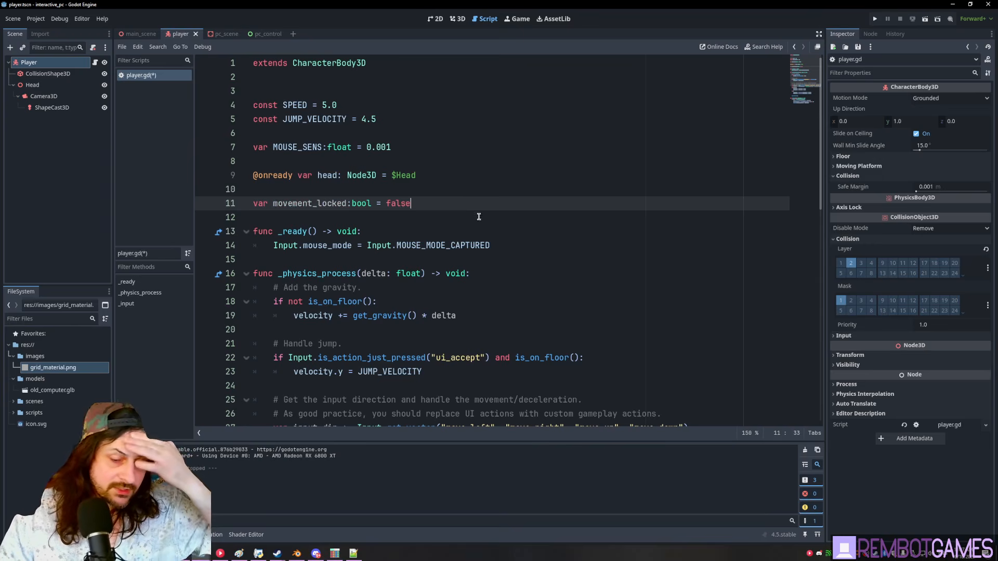
# - In _physics_process, add an 'if movement_locked:' check that returns early
pyautogui.scroll(-2, 480, 216)
pyautogui.click(306, 218)
pyautogui.doubleClick(362, 232)
pyautogui.click(303, 218)
pyautogui.click(338, 249)
pyautogui.write('movement_locked')
pyautogui.press('Home')
pyautogui.write('if')
pyautogui.press('End')
pyautogui.write(':')
pyautogui.press('Return')
pyautogui.write('retur')
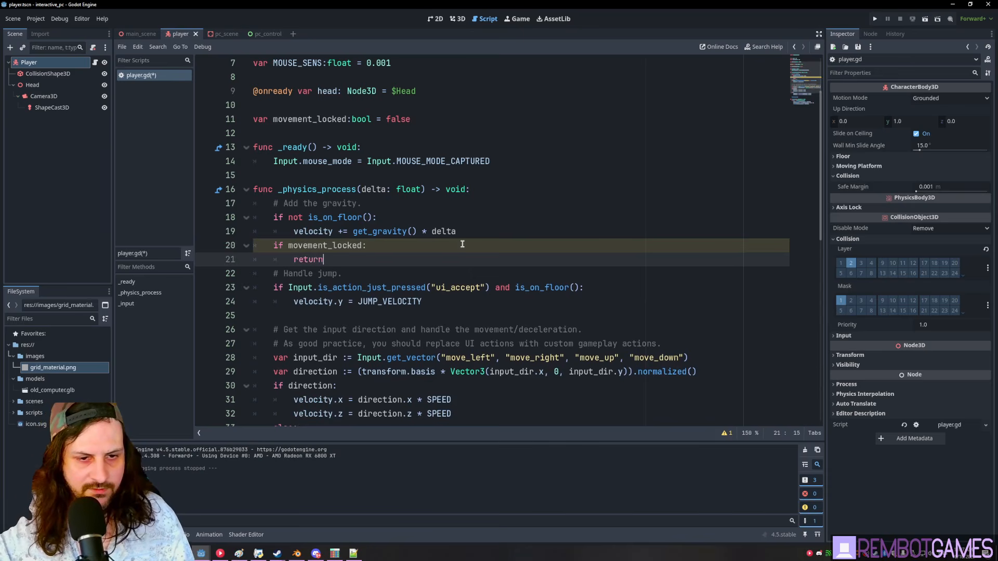
pyautogui.hotkey('ctrl', 'shift', 'Return')
# - Copy the velocity.x and velocity.z lines from the deceleration code
pyautogui.scroll(-3, 509, 259)
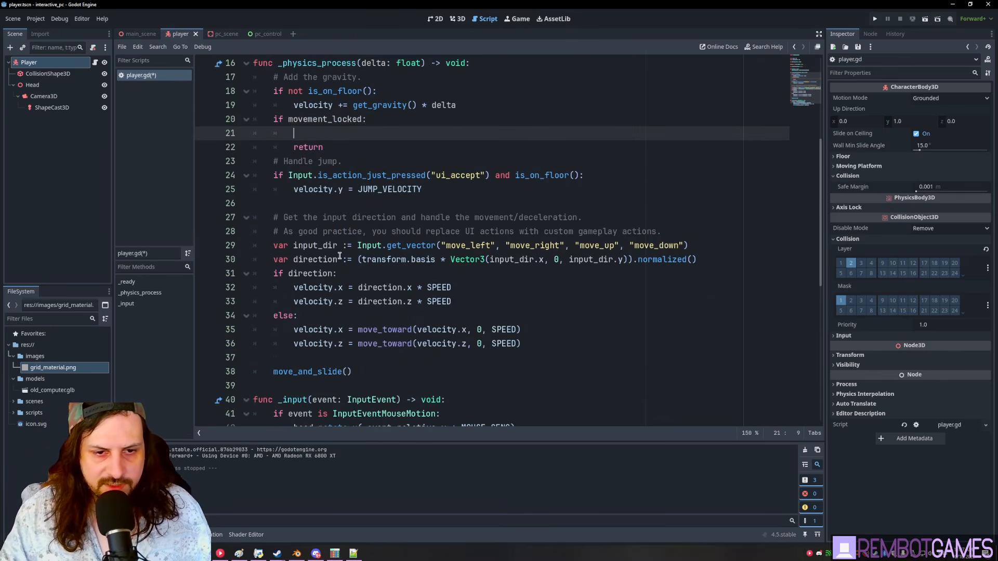
pyautogui.click(344, 330)
pyautogui.moveTo(344, 330); pyautogui.dragTo(296, 331)
pyautogui.click(349, 341)
pyautogui.keyDown('alt'); pyautogui.click(343, 329); pyautogui.keyUp('alt')
pyautogui.hotkey('ctrl', 'shift', 'Left')
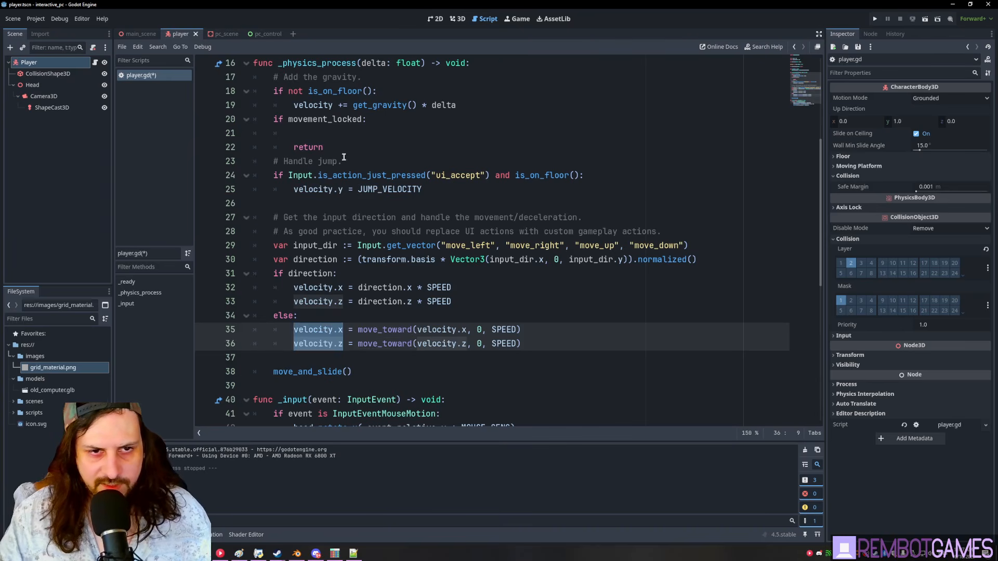
# - Paste velocity.x and velocity.z into the lock block, setting both to 0.0
pyautogui.scroll(3, 327, 259)
pyautogui.click(327, 259)
pyautogui.write('velocity.x velocity.z')
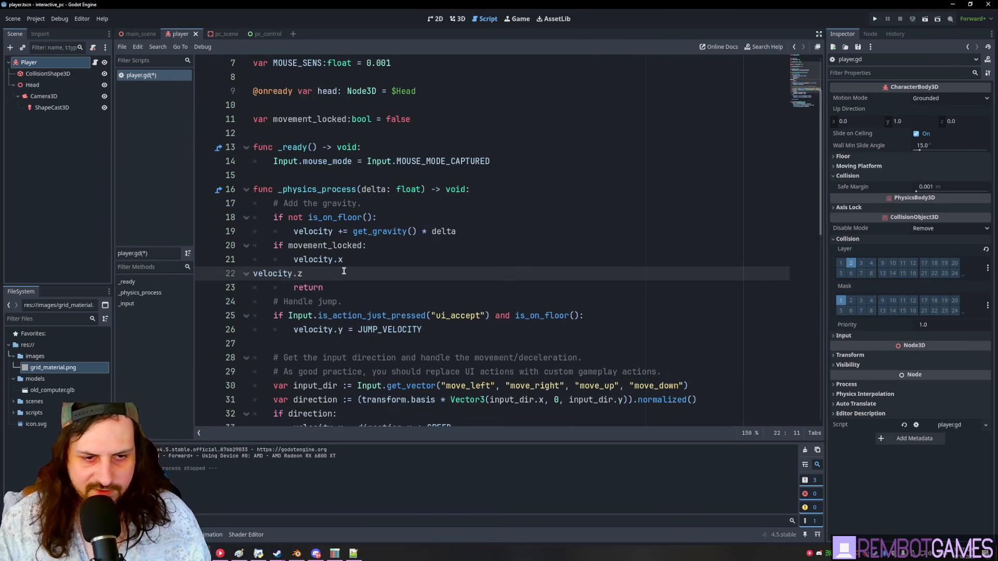
pyautogui.press('Home')
pyautogui.press('Tab')
pyautogui.press('Tab')
pyautogui.press('Up')
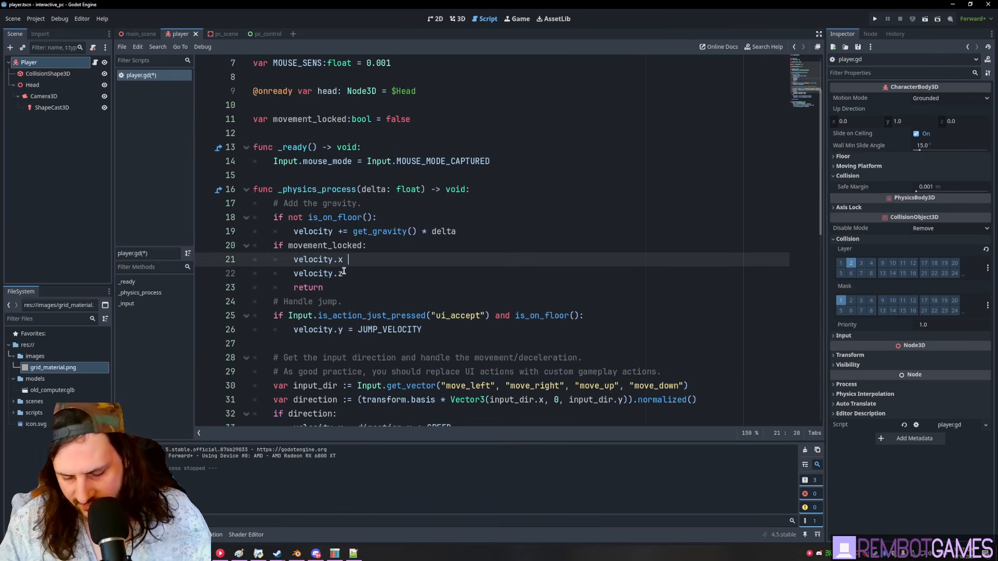
pyautogui.click(364, 274)
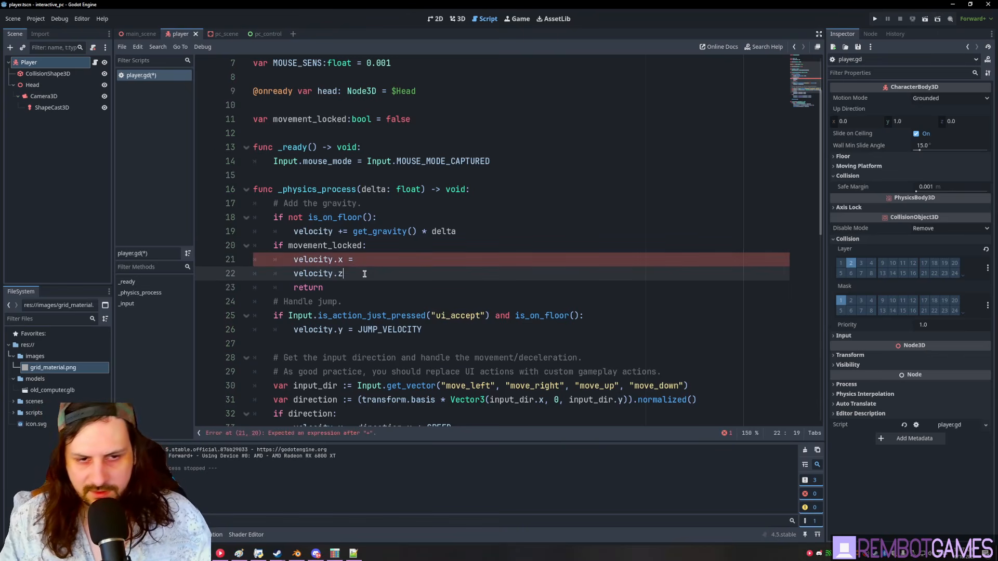
pyautogui.click(409, 256)
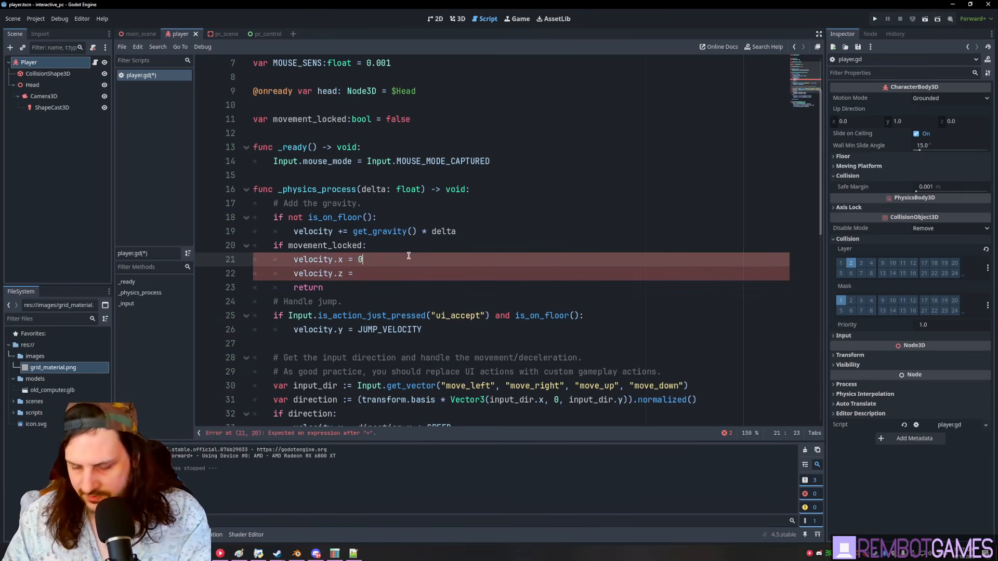
pyautogui.write('.0')
pyautogui.click(395, 276)
pyautogui.write('0.0')
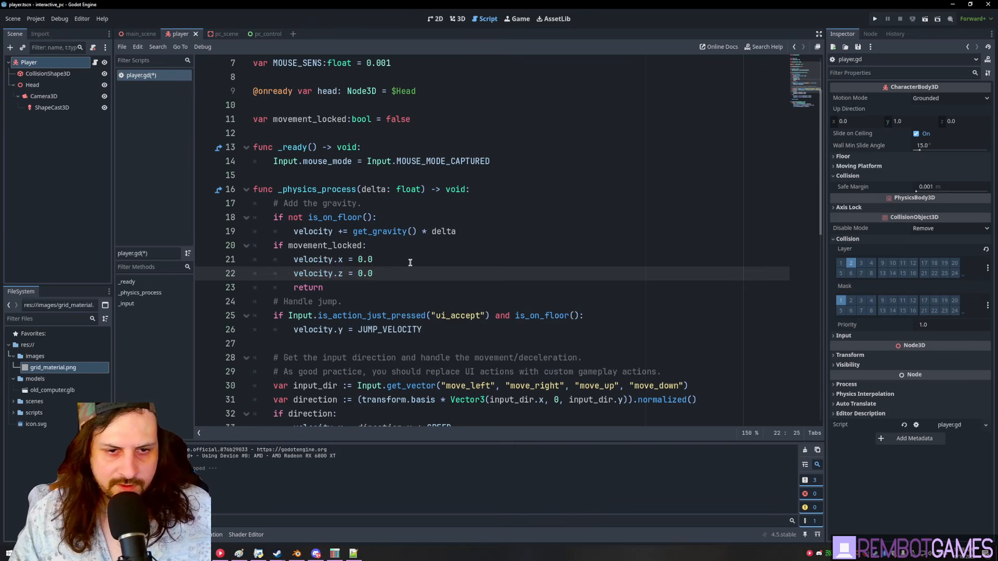
# - Save the script, add a blank line after the return, and copy the movement_locked name
pyautogui.hotkey('ctrl', 's')
pyautogui.press('Up')
pyautogui.press('Up')
pyautogui.click(376, 286)
pyautogui.press('Return')
pyautogui.doubleClick(325, 247)
pyautogui.hotkey('ctrl', 'c')
pyautogui.scroll(-10, 328, 244)
# - Add an 'if movement_locked: pass' check at the top of _input
pyautogui.scroll(4, 334, 239)
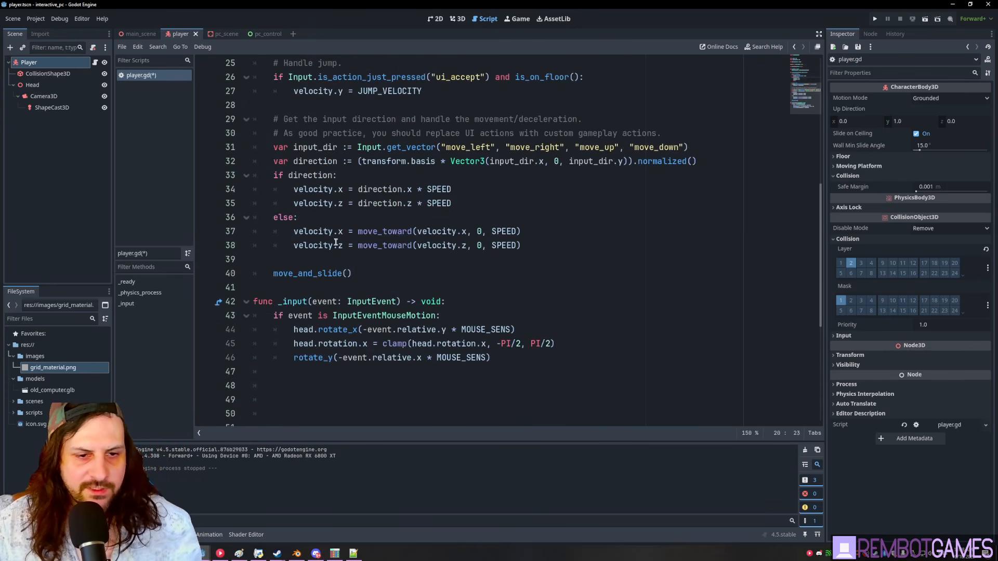
pyautogui.click(468, 304)
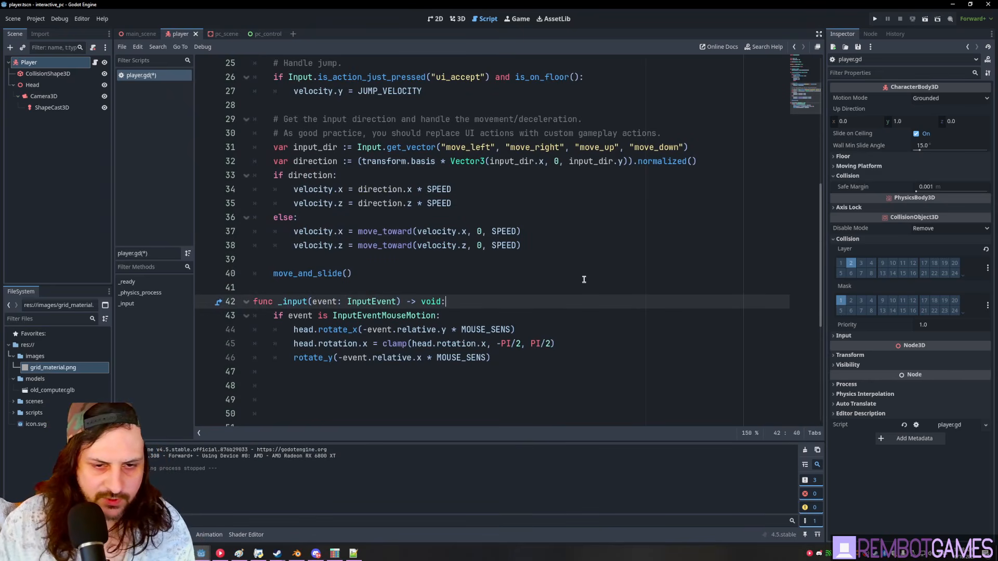
pyautogui.press('Return')
pyautogui.hotkey('ctrl', 'v')
pyautogui.write('if')
pyautogui.press('Return')
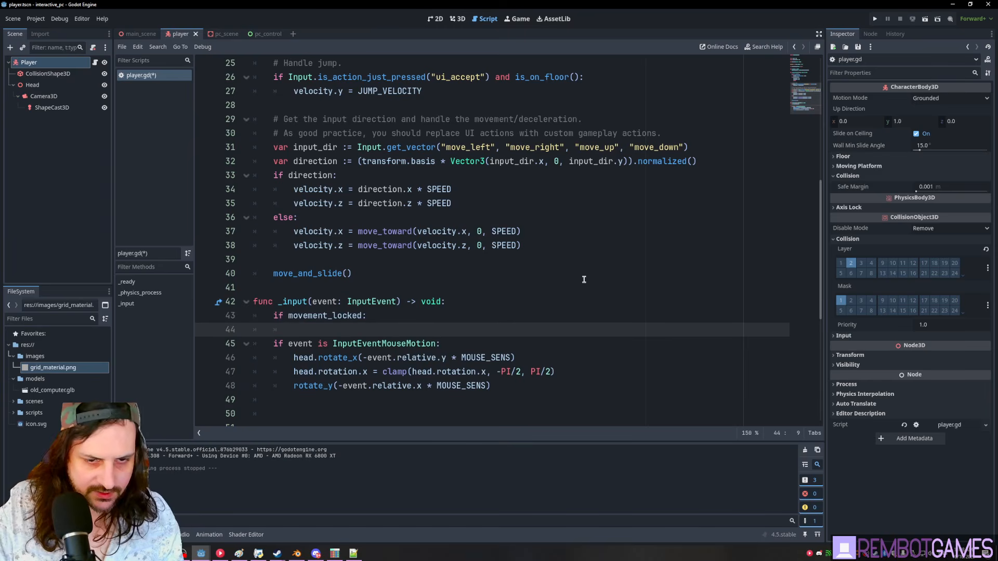
pyautogui.write('pass')
# - Rename the flag in the _input check to input_locked and copy the new name
pyautogui.moveTo(328, 317); pyautogui.dragTo(288, 317)
pyautogui.write('input')
pyautogui.press('Escape')
pyautogui.doubleClick(312, 316)
pyautogui.hotkey('ctrl', 'c')
pyautogui.scroll(4, 411, 335)
pyautogui.scroll(-3, 468, 317)
pyautogui.scroll(7, 351, 177)
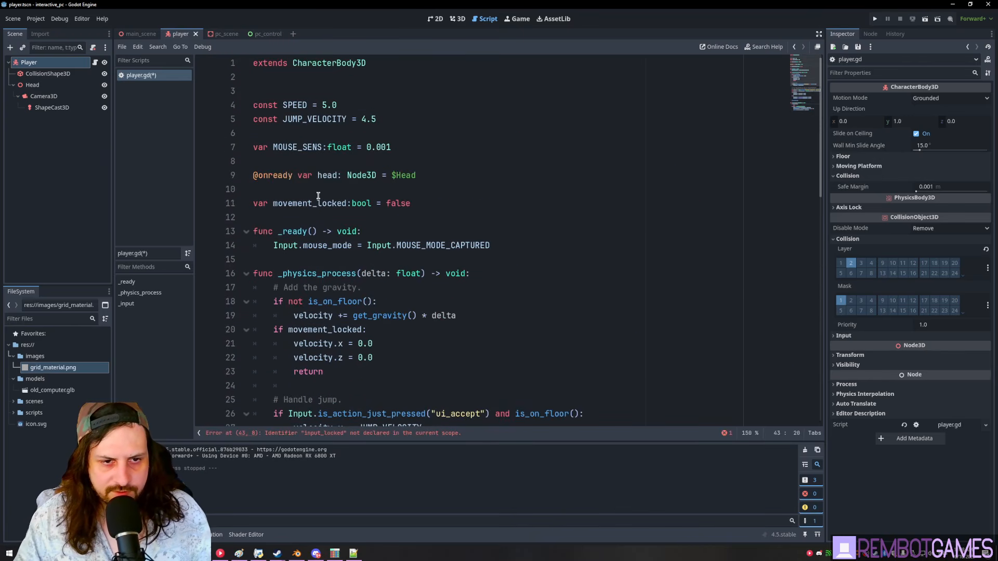
# - Replace movement_locked with input_locked on lines 11 and 20 and save player.gd
pyautogui.doubleClick(312, 203)
pyautogui.hotkey('ctrl', 'v')
pyautogui.doubleClick(319, 329)
pyautogui.hotkey('ctrl', 'v')
pyautogui.click(433, 336)
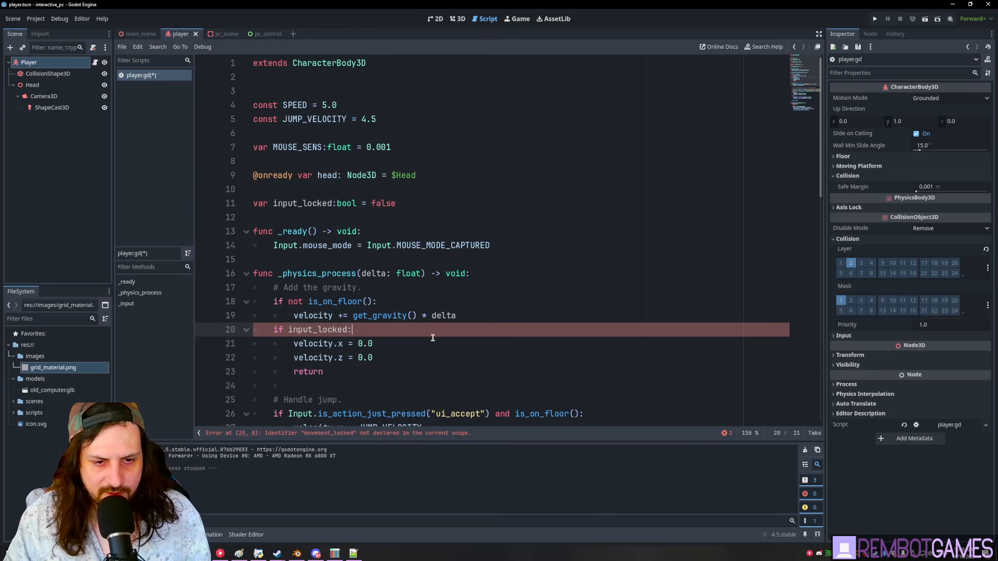
pyautogui.scroll(-5, 424, 306)
pyautogui.click(401, 136)
pyautogui.hotkey('ctrl', 's')
pyautogui.scroll(-5, 374, 280)
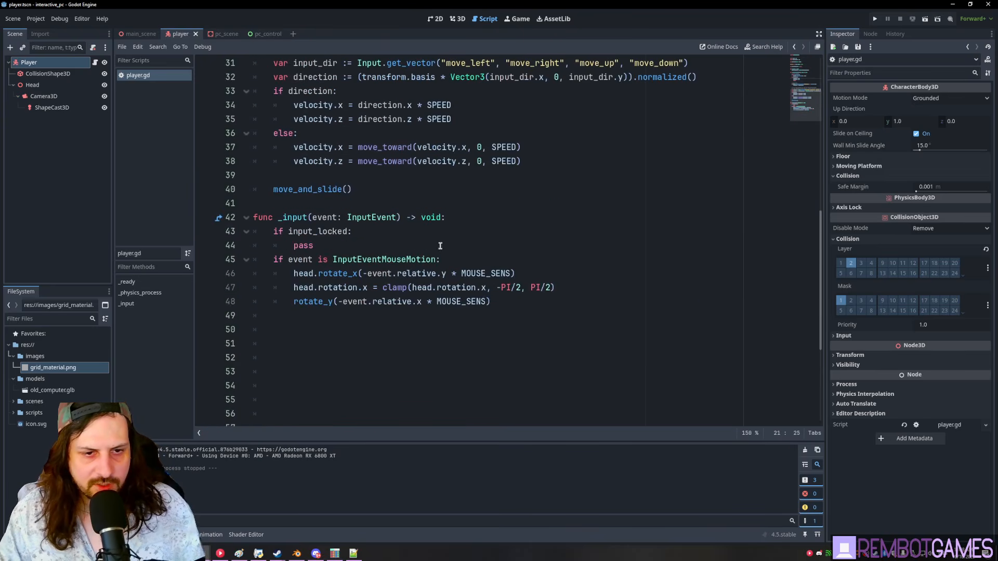
pyautogui.scroll(5, 439, 246)
pyautogui.click(442, 229)
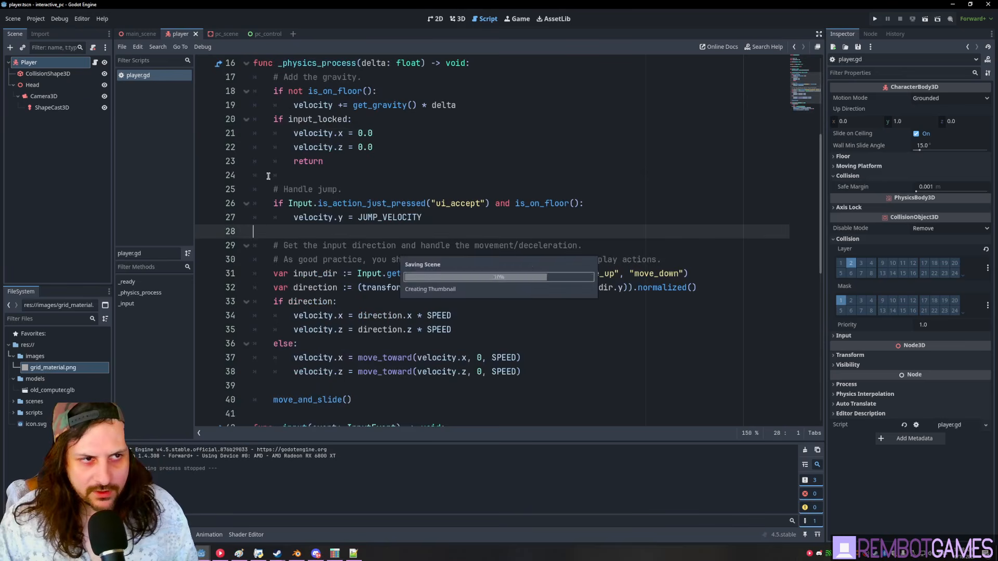
pyautogui.scroll(3, 346, 185)
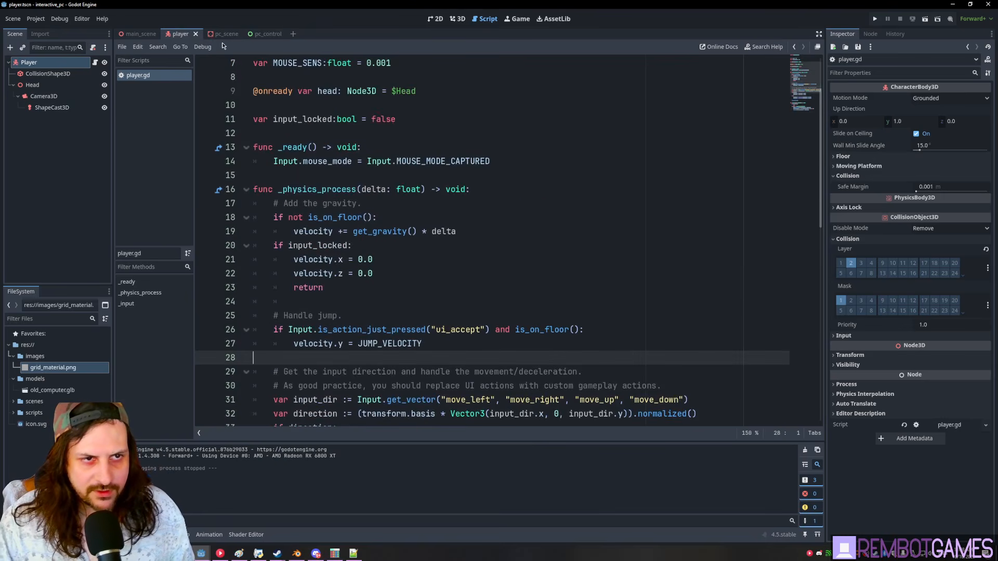
pyautogui.click(223, 35)
# - Attach a new script to PCScene saved as res://scripts/pc_scene.gd
pyautogui.click(32, 62)
pyautogui.click(93, 47)
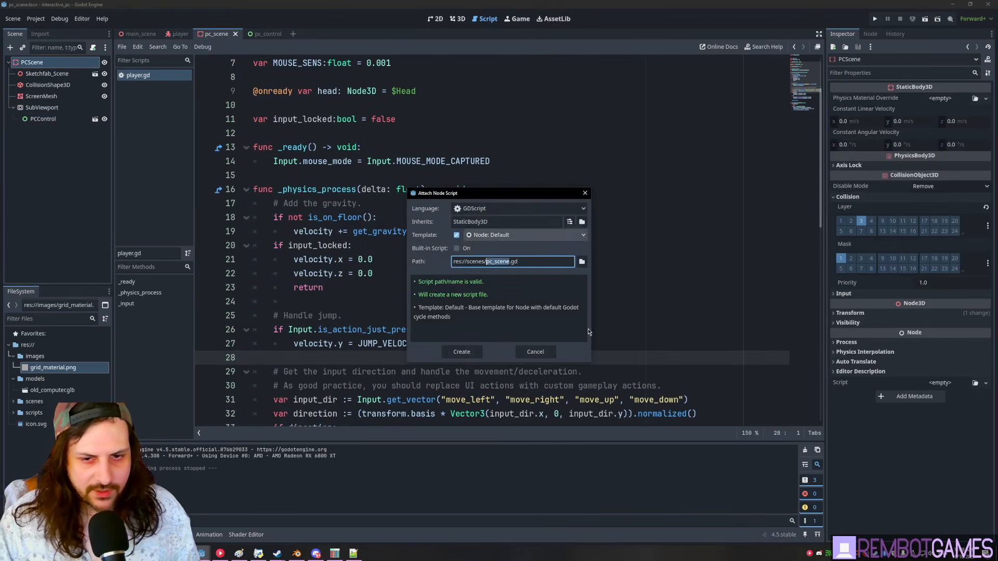
pyautogui.click(582, 262)
pyautogui.click(327, 307)
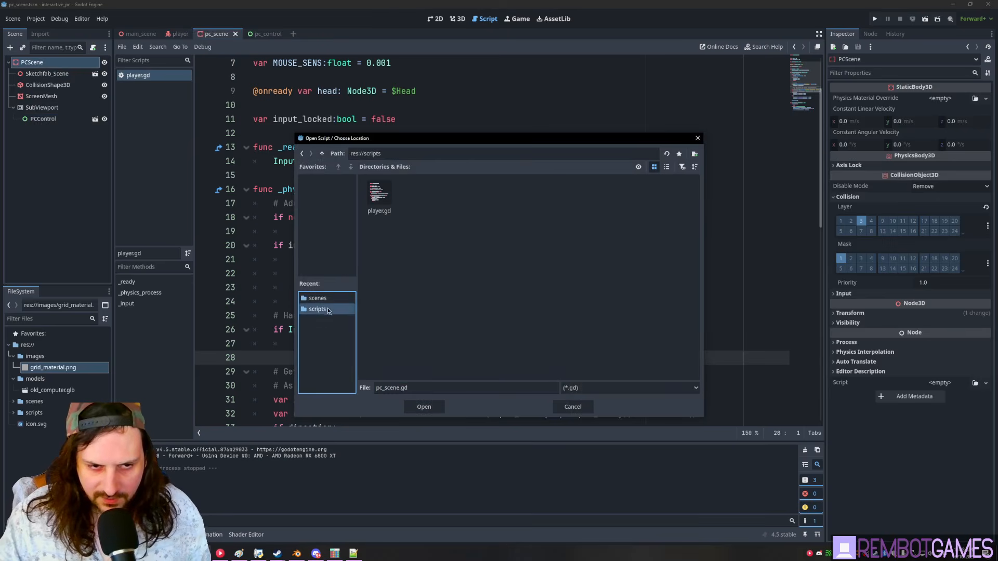
pyautogui.click(423, 407)
pyautogui.click(481, 357)
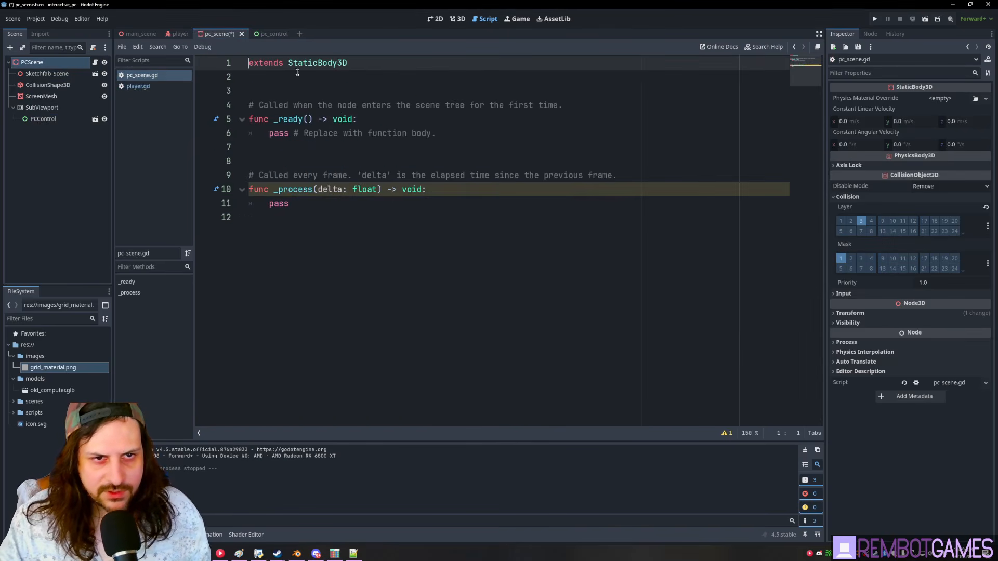
# - Add 'class_name PCStatic' to pc_scene.gd, save, and return to the player script
pyautogui.click(328, 79)
pyautogui.write('class_name ')
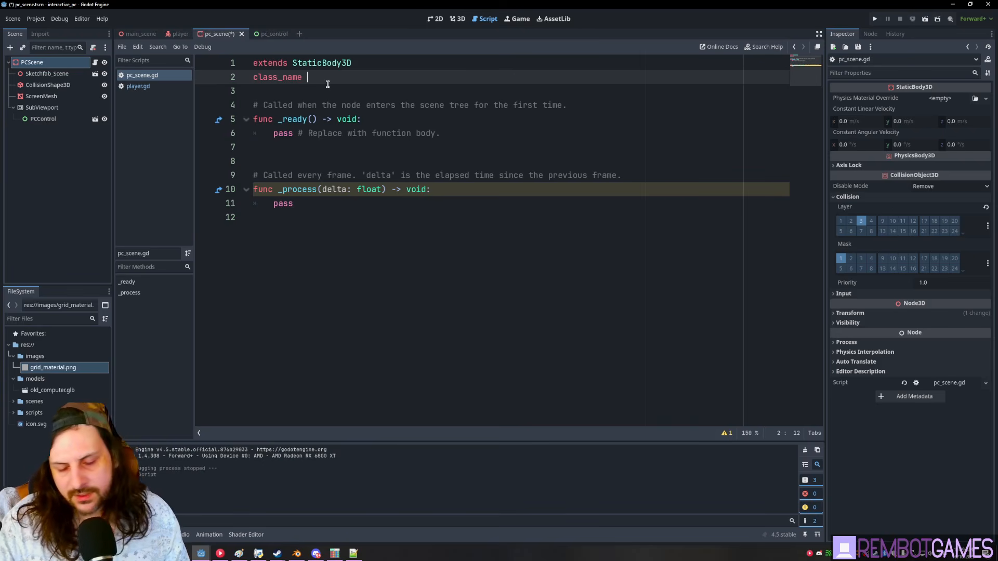
pyautogui.write('P')
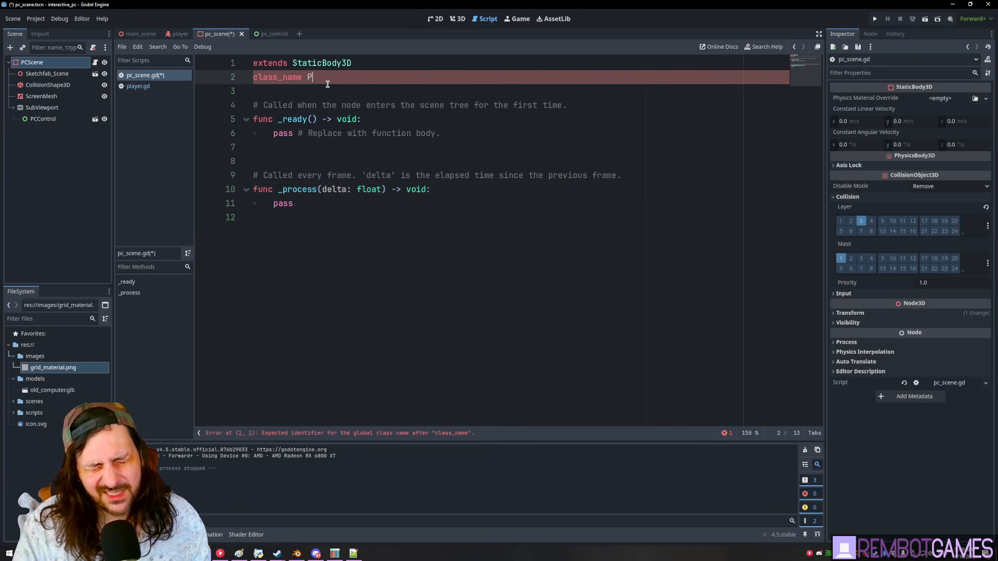
pyautogui.write('CStatic')
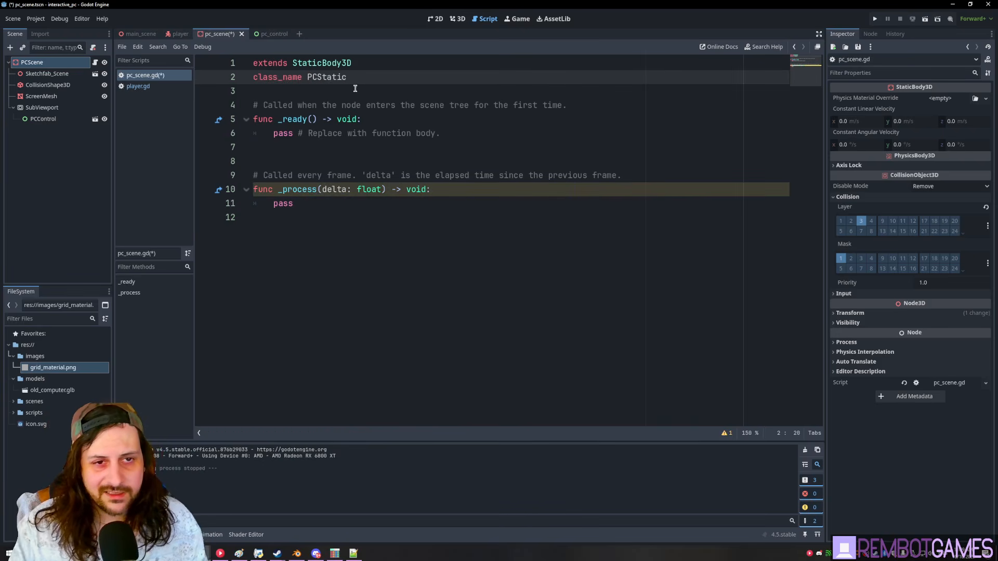
pyautogui.hotkey('ctrl', 's')
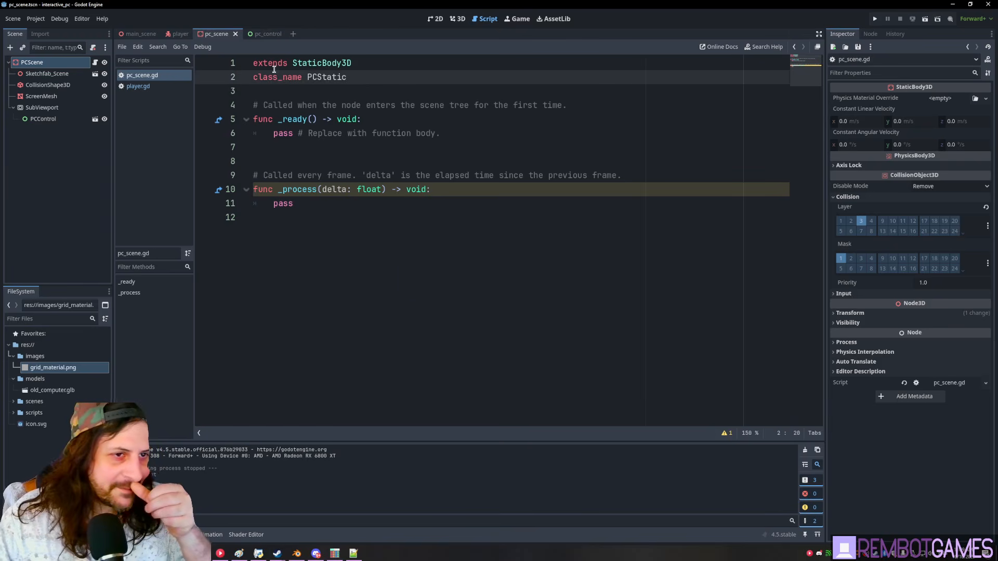
pyautogui.click(180, 34)
pyautogui.click(398, 263)
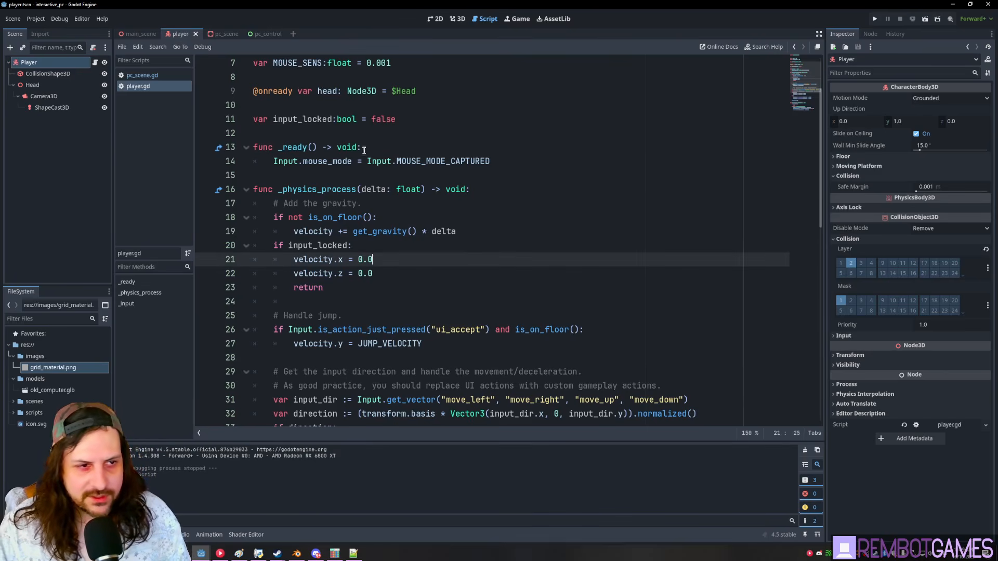
# - Add an 'if event is InputEventMouse:' check on line 50 inside _input
pyautogui.scroll(1, 354, 148)
pyautogui.click(52, 108)
pyautogui.click(356, 161)
pyautogui.scroll(-13, 385, 219)
pyautogui.scroll(5, 404, 241)
pyautogui.scroll(-1, 395, 364)
pyautogui.click(331, 345)
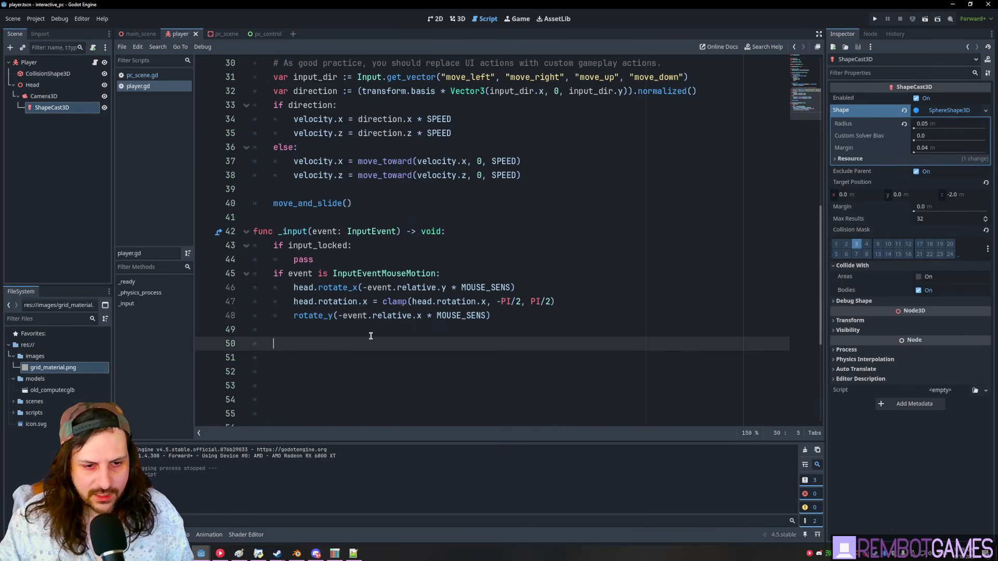
pyautogui.write('if event is ')
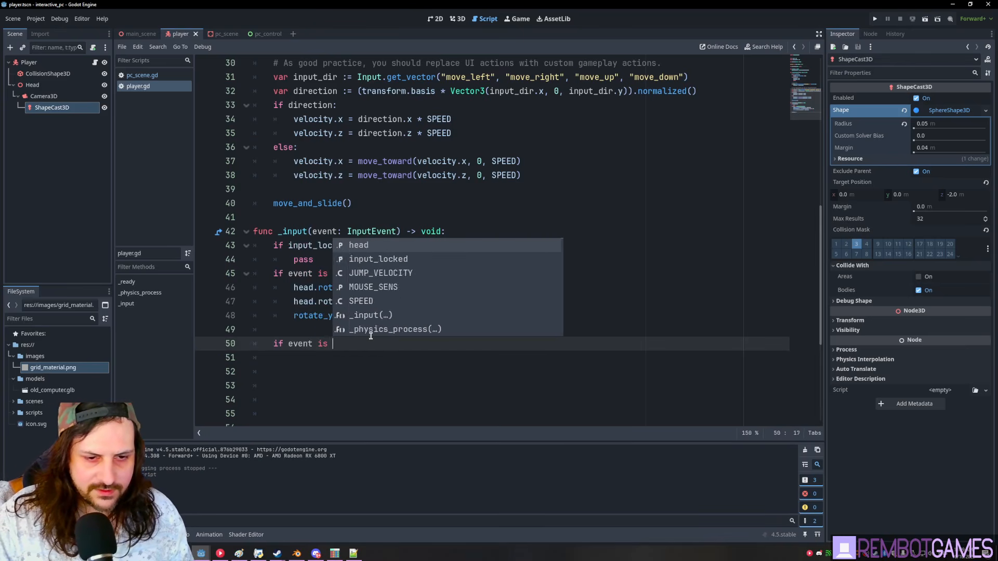
pyautogui.write('InputEve')
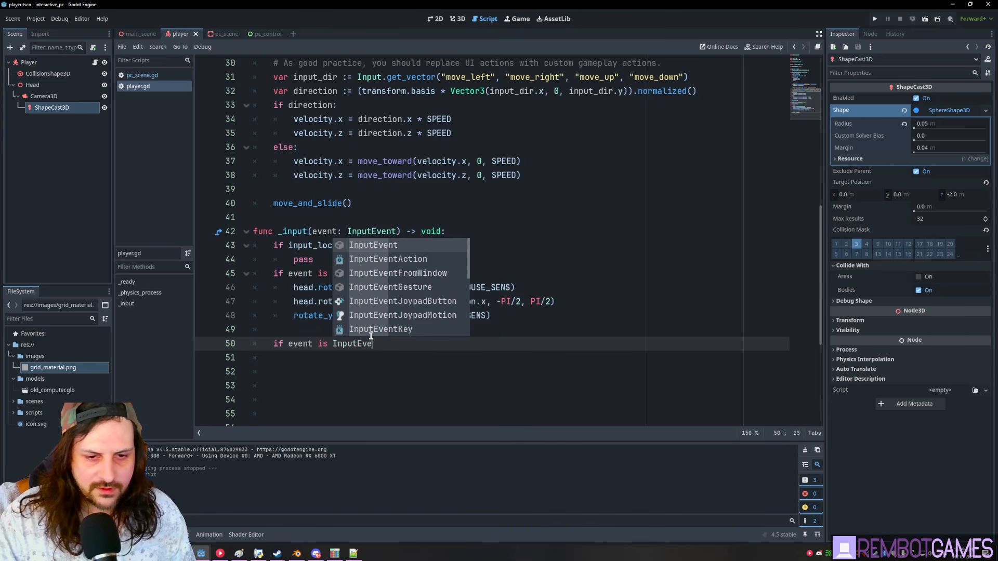
pyautogui.write('ntMouse')
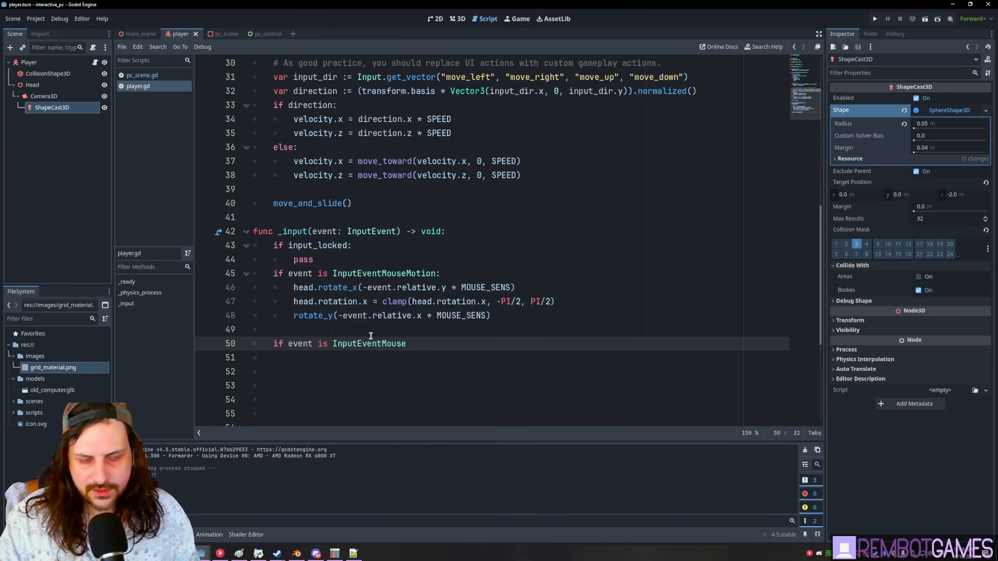
pyautogui.write(':')
pyautogui.press('Return')
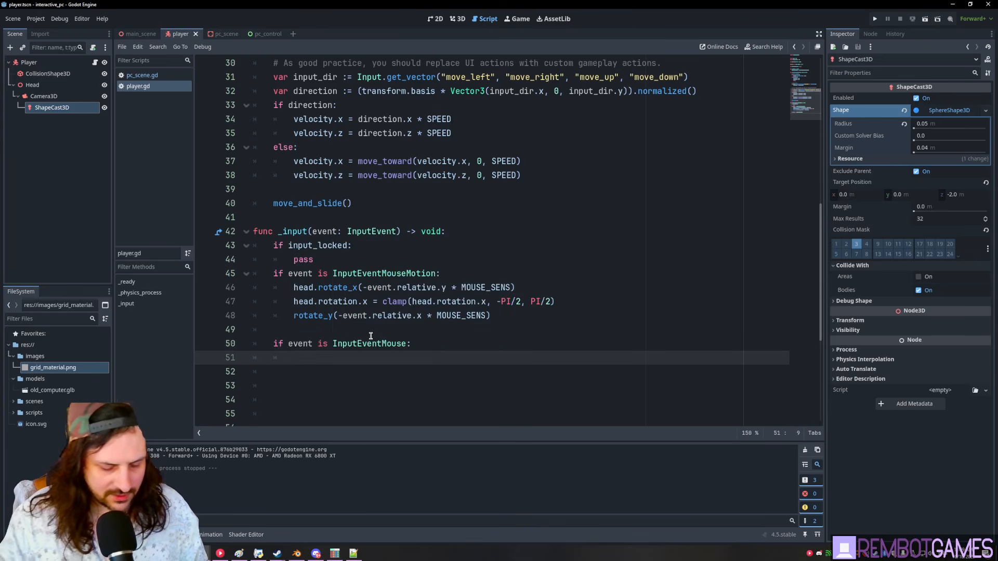
# - Beneath it, add an Input.is_action_just_pressed("interact") line ending in a colon, with a pass body
pyautogui.write('Inpt')
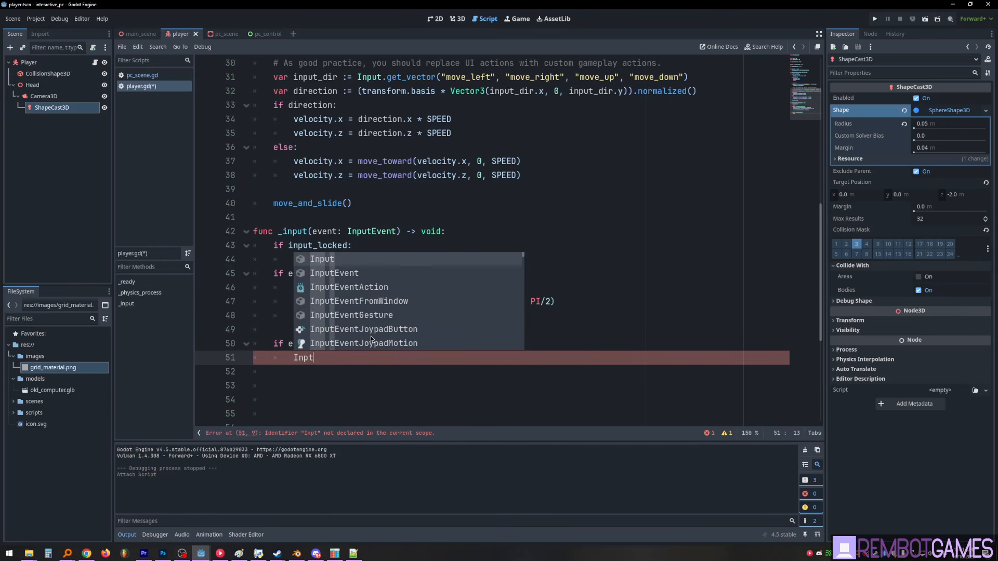
pyautogui.click(310, 360)
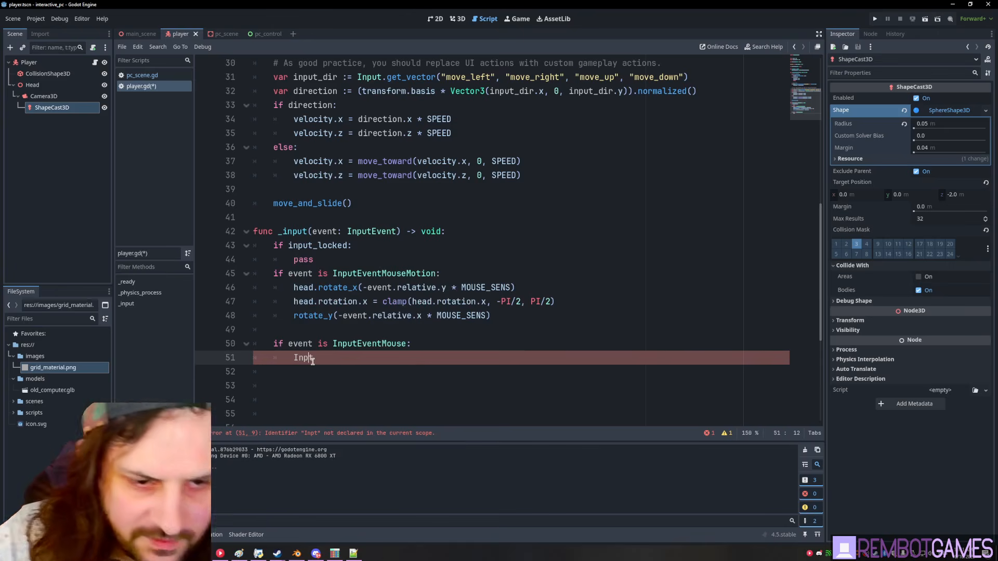
pyautogui.write('u')
pyautogui.press('Right')
pyautogui.write('. i')
pyautogui.press('BackSpace')
pyautogui.press('BackSpace')
pyautogui.press('BackSpace')
pyautogui.write('is')
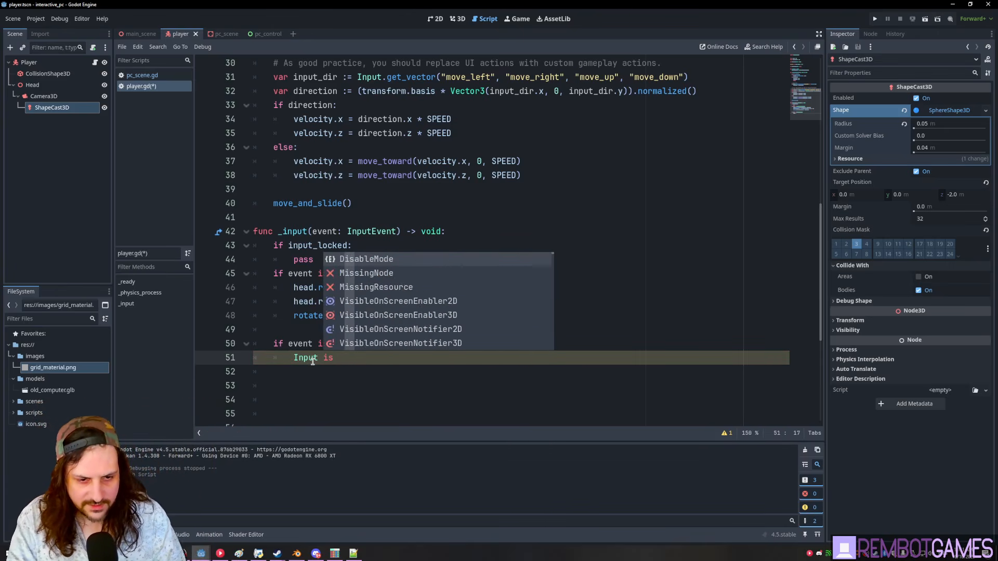
pyautogui.press('BackSpace')
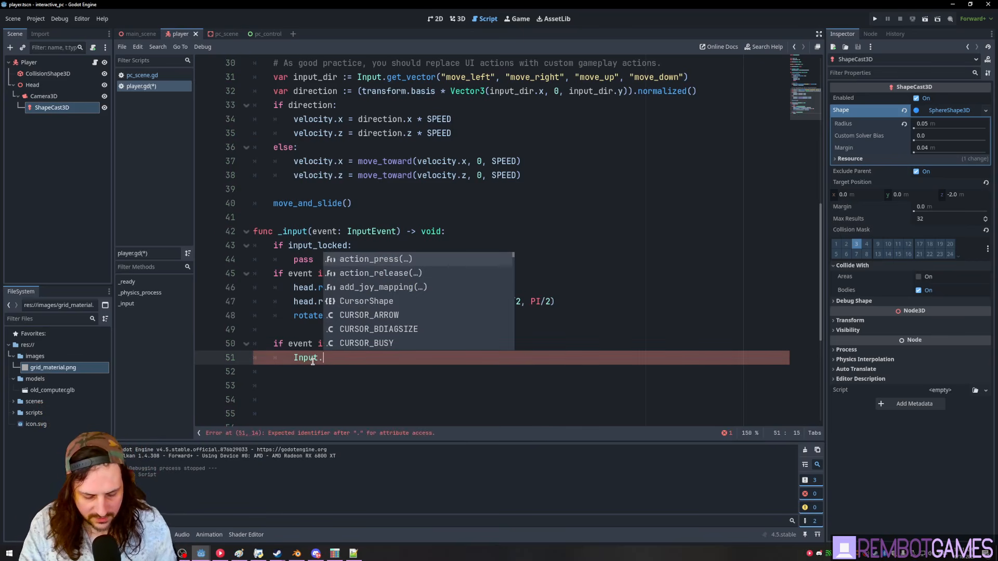
pyautogui.write('is_joy_button_pressed()')
pyautogui.press('Return')
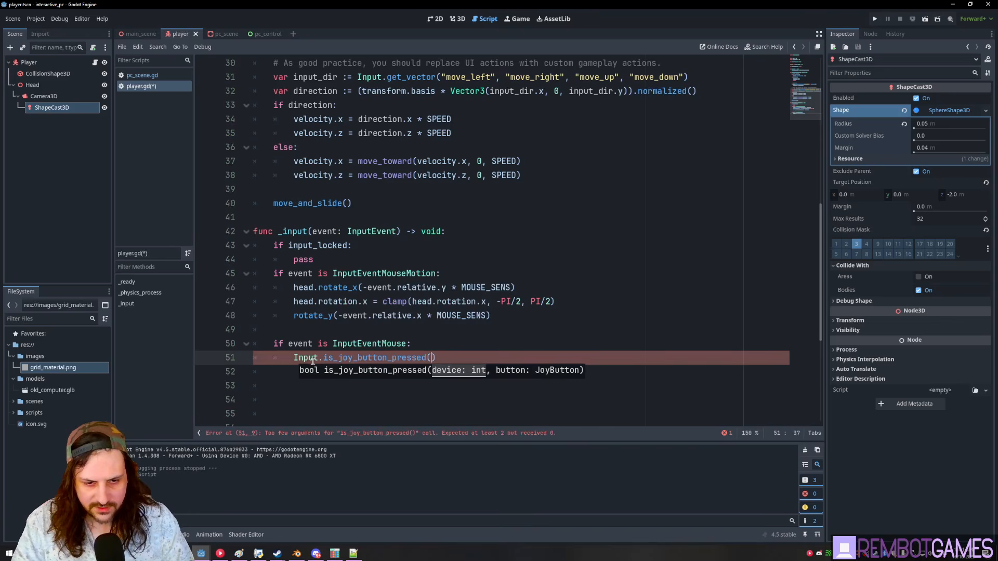
pyautogui.hotkey('ctrl', 'BackSpace')
pyautogui.hotkey('ctrl', 'BackSpace')
pyautogui.write('is_action')
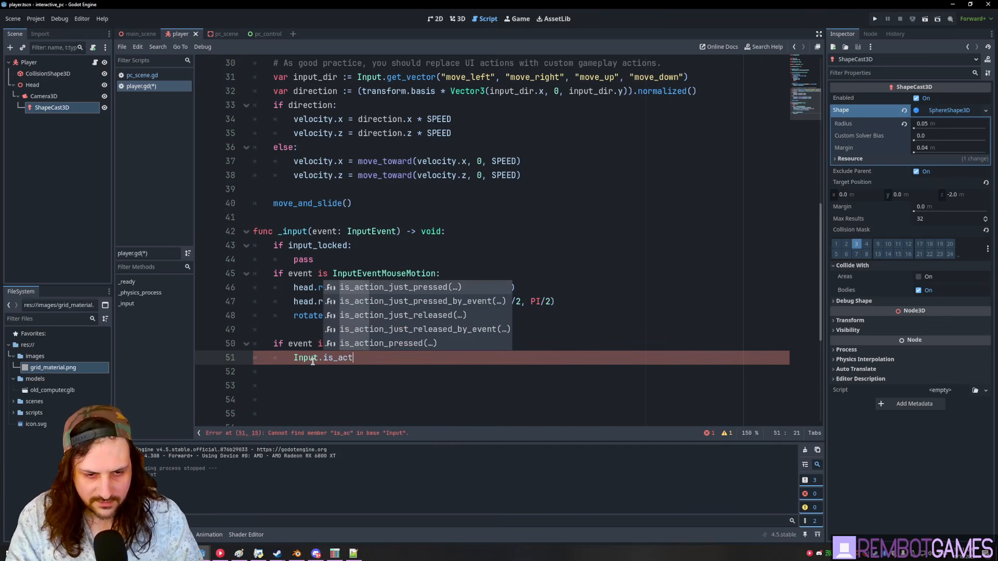
pyautogui.press('Return')
pyautogui.write('"')
pyautogui.press('Return')
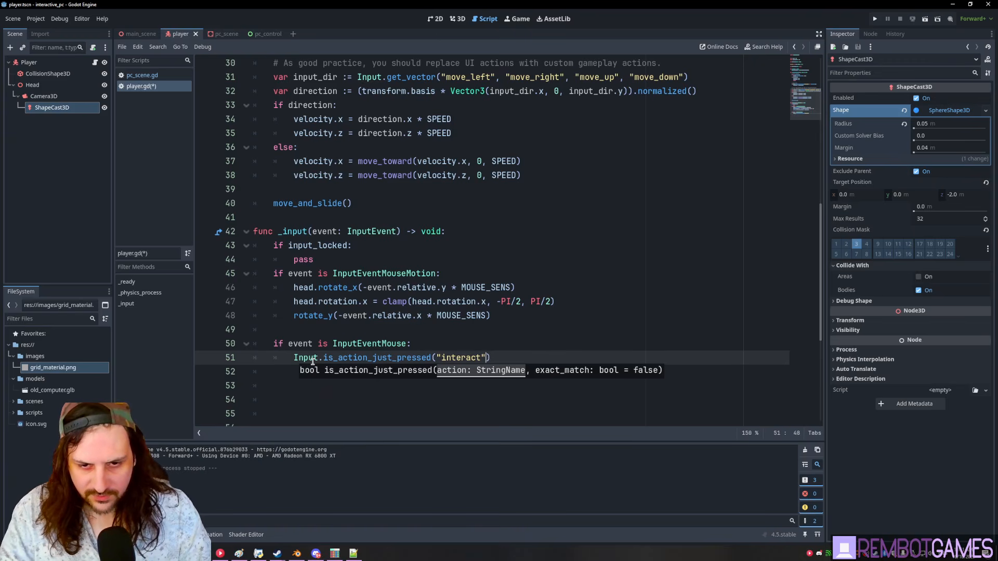
pyautogui.press('End')
pyautogui.write(':')
pyautogui.press('Return')
pyautogui.write('pass')
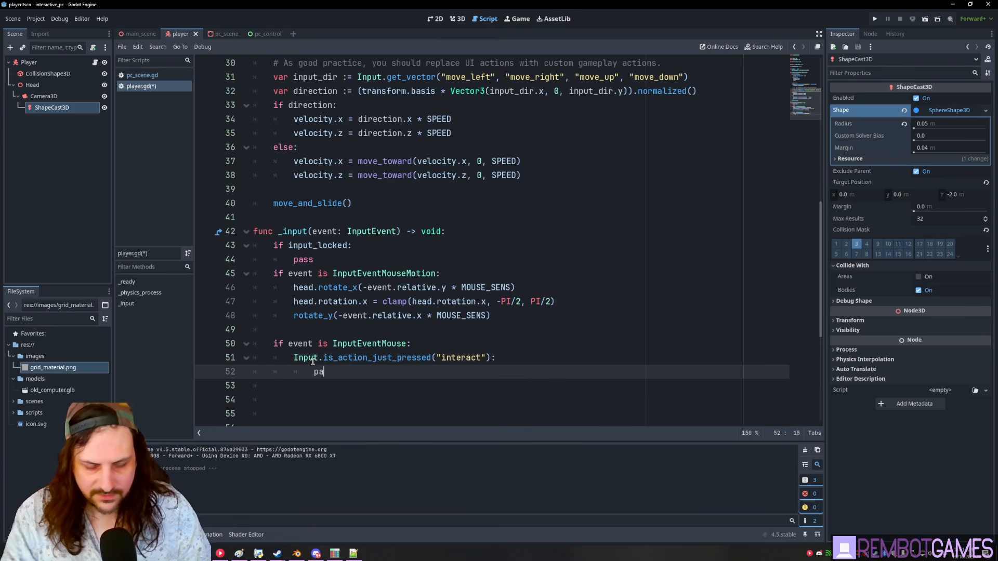
pyautogui.scroll(10, 336, 286)
pyautogui.click(317, 190)
pyautogui.press('Return')
pyautogui.press('Return')
pyautogui.press('Up')
pyautogui.press('Up')
pyautogui.keyDown('ctrl'); pyautogui.moveTo(52, 108); pyautogui.dragTo(310, 196); pyautogui.keyUp('ctrl')
pyautogui.press('BackSpace')
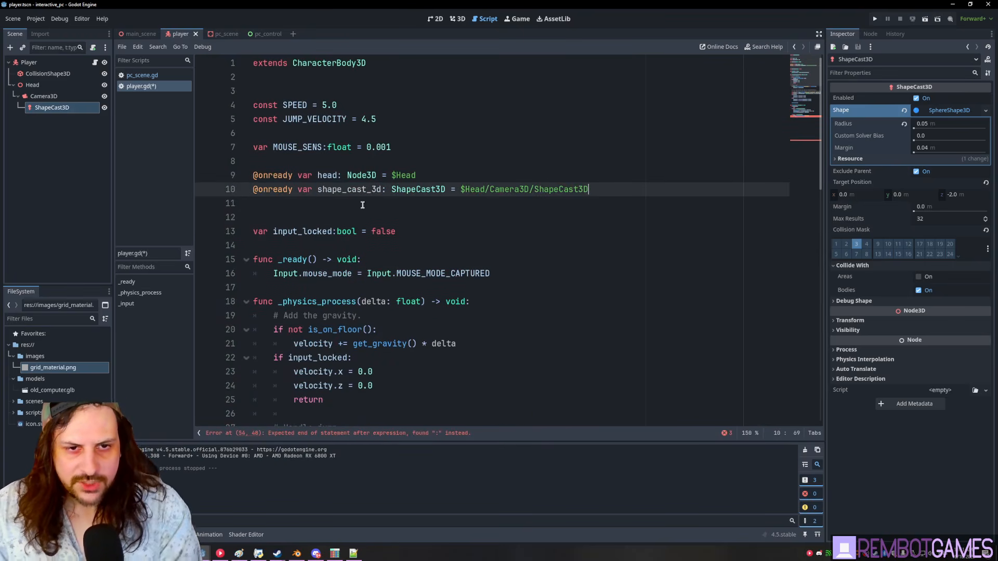
pyautogui.doubleClick(352, 188)
# - Prefix the Input.is_action_just_pressed("interact") line with the missing 'if'
pyautogui.scroll(-15, 541, 222)
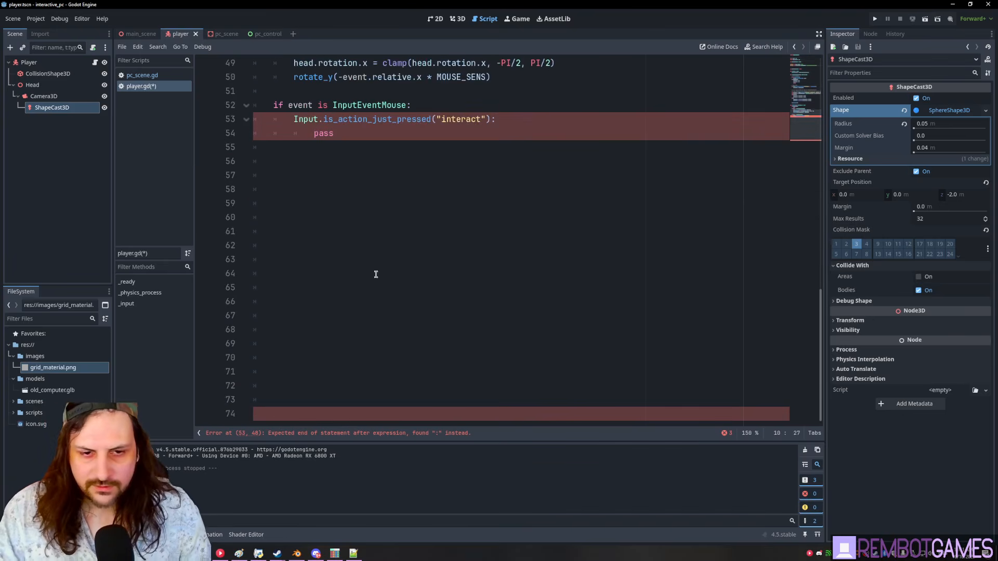
pyautogui.scroll(4, 333, 274)
pyautogui.scroll(-4, 326, 306)
pyautogui.click(358, 409)
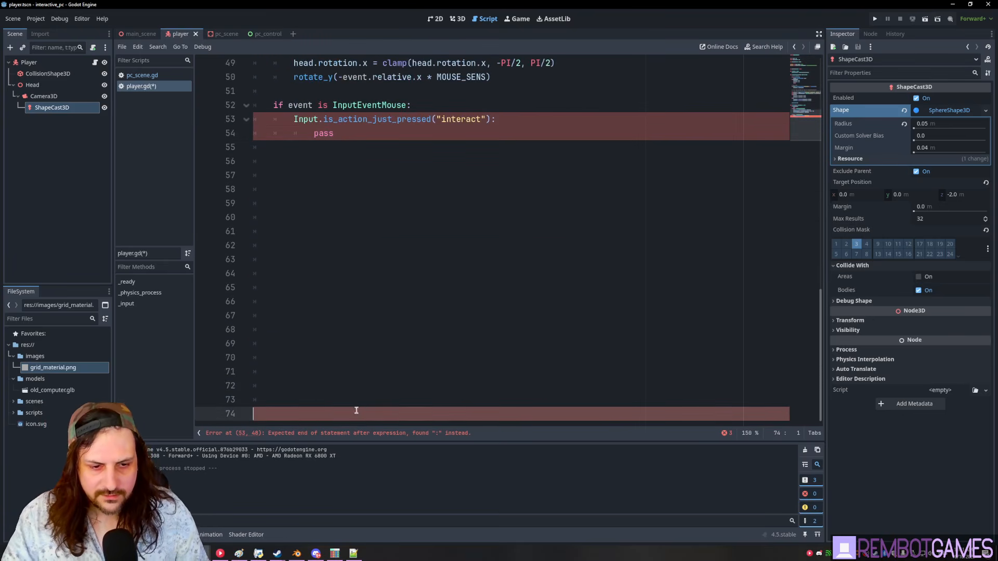
pyautogui.click(324, 358)
pyautogui.scroll(6, 329, 310)
pyautogui.scroll(-4, 394, 363)
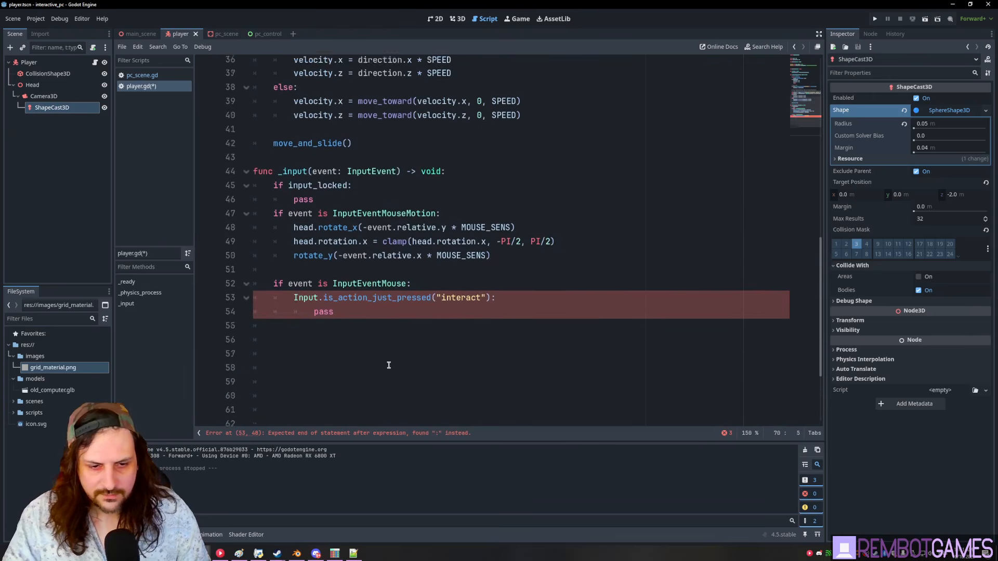
pyautogui.click(354, 234)
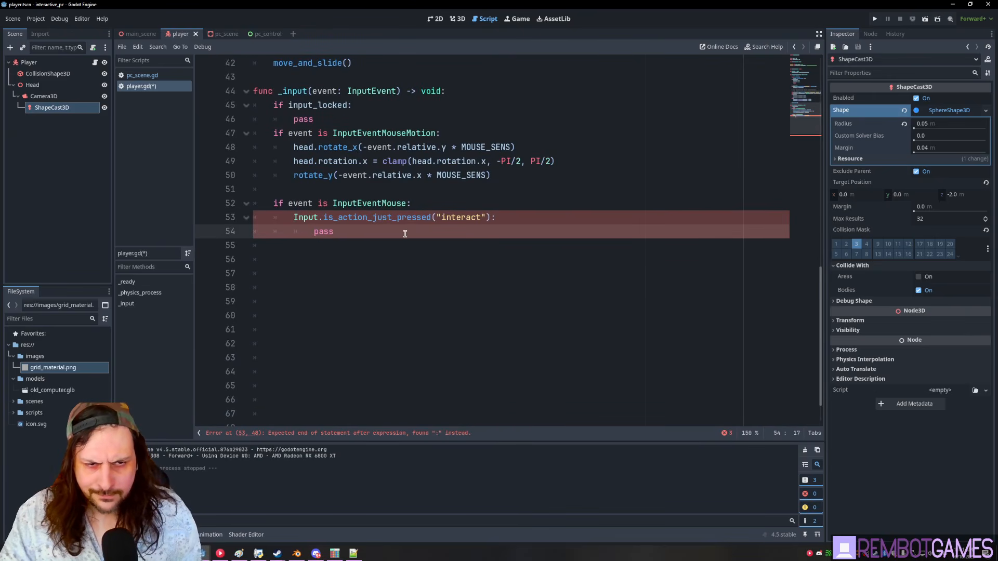
pyautogui.click(295, 219)
pyautogui.write('if')
# - Replace pass with an 'if shape_cast_3d.is_colliding():' check
pyautogui.click(340, 230)
pyautogui.doubleClick(340, 230)
pyautogui.write('shape_cast_3d')
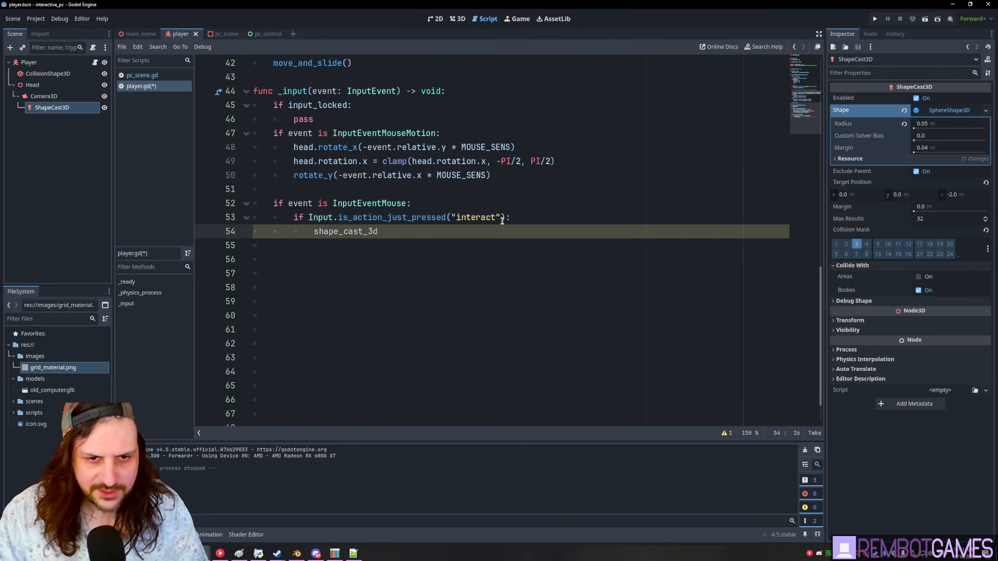
pyautogui.write('.is')
pyautogui.press('Return')
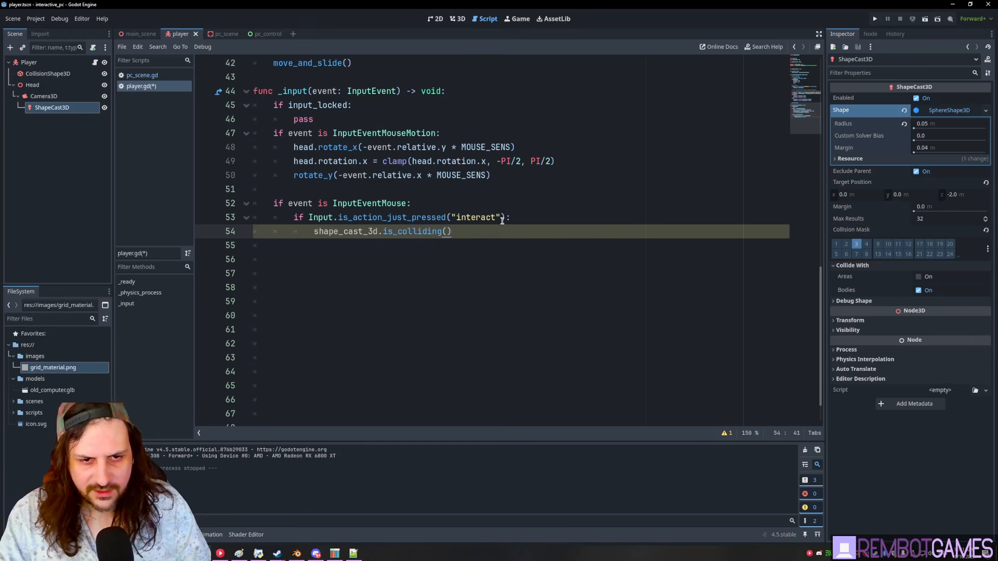
pyautogui.press('Home')
pyautogui.write('if')
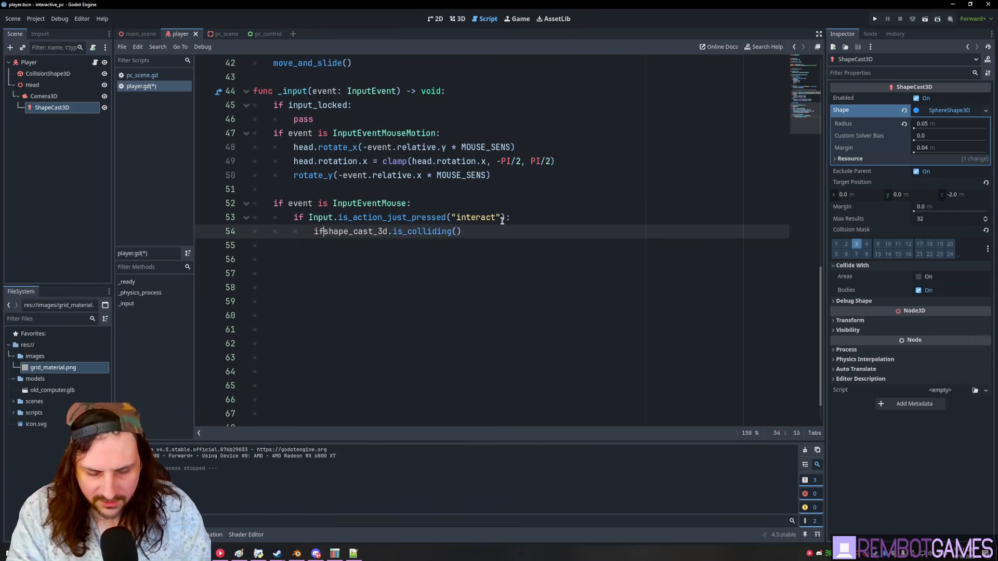
pyautogui.press('End')
pyautogui.write(':')
pyautogui.press('Return')
pyautogui.write('i')
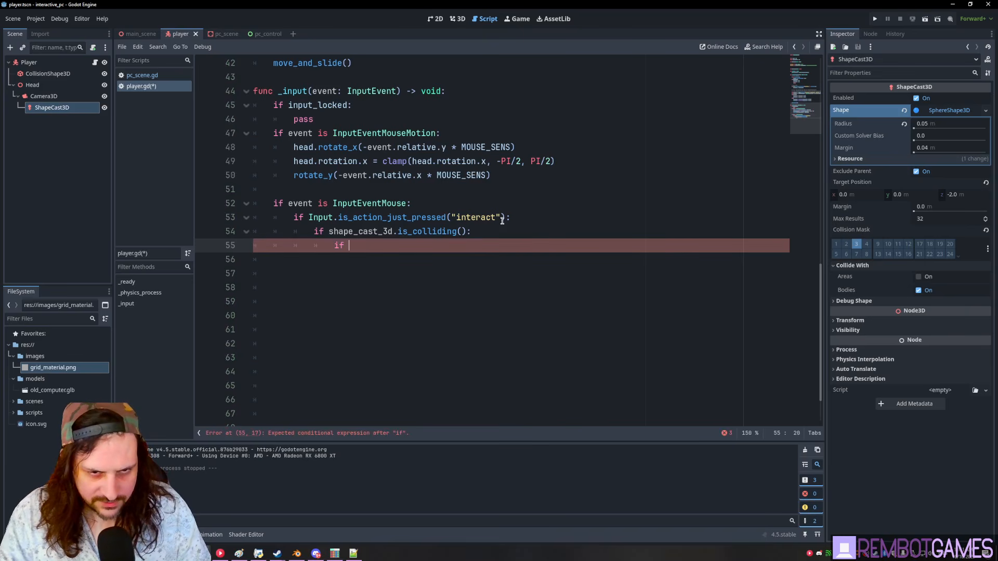
pyautogui.write('i')
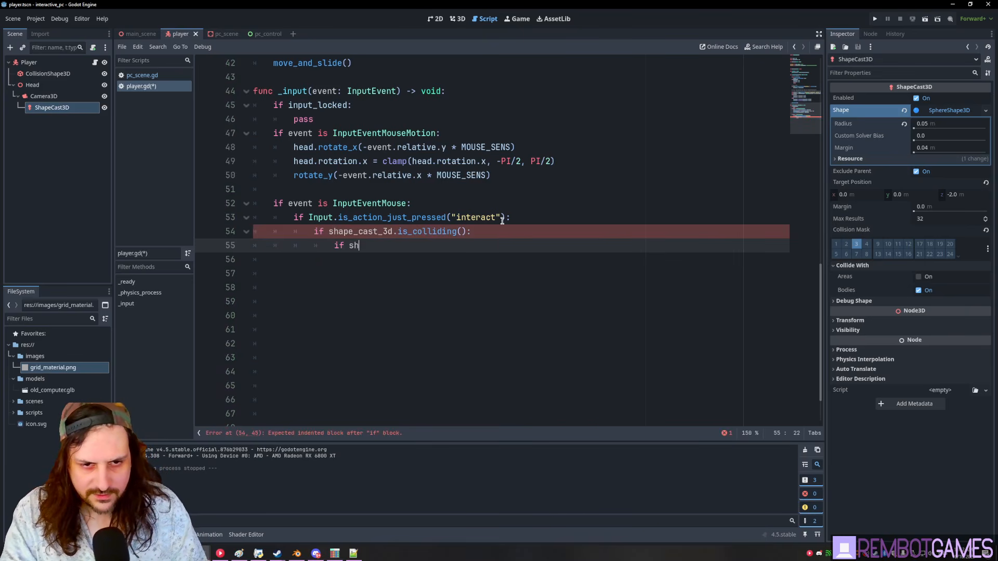
pyautogui.press('Return')
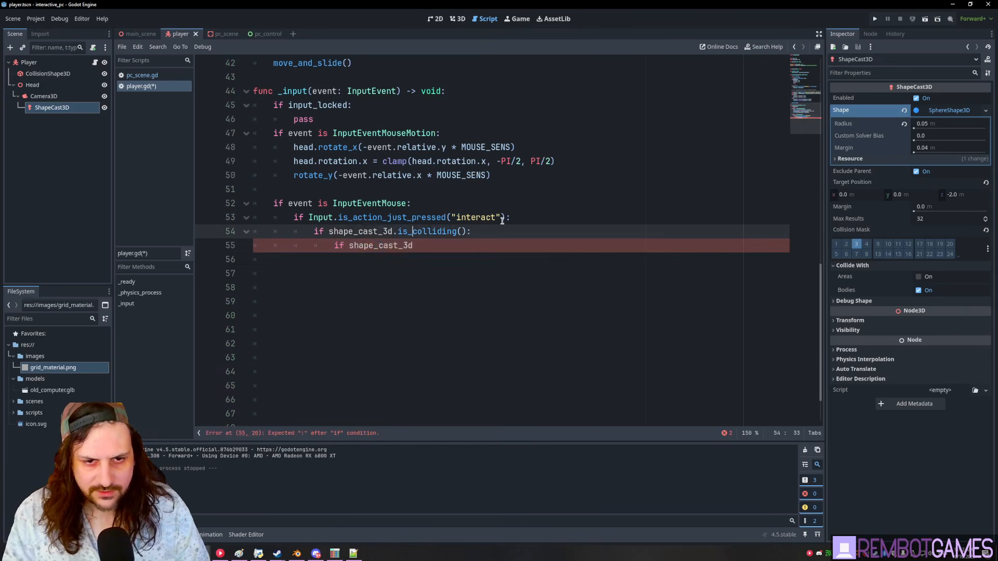
# - Begin a collided variable assigned from shape_cast_3d.get_collision… inside the collision check
pyautogui.hotkey('ctrl', 'shift', 'Return')
pyautogui.write('ca')
pyautogui.press('BackSpace')
pyautogui.press('BackSpace')
pyautogui.write('var collideed')
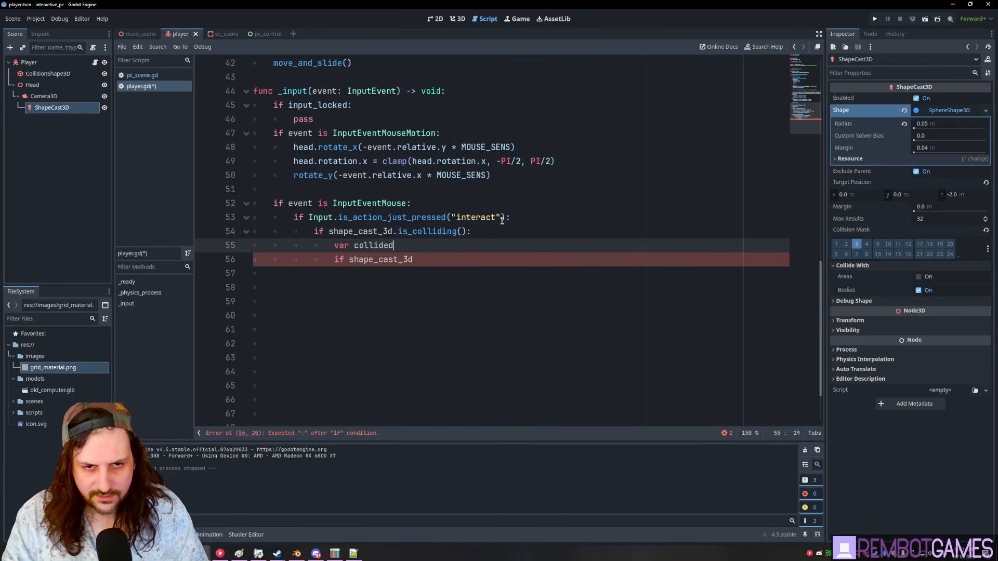
pyautogui.press('Escape')
pyautogui.press('Down')
pyautogui.press('End')
pyautogui.hotkey('ctrl', 'shift', 'Left')
pyautogui.press('BackSpace')
pyautogui.hotkey('ctrl', 'shift', 'Left')
pyautogui.press('BackSpace')
pyautogui.press('BackSpace')
pyautogui.press('BackSpace')
pyautogui.press('BackSpace')
pyautogui.press('BackSpace')
pyautogui.press('BackSpace')
pyautogui.write('shape_cast_3d')
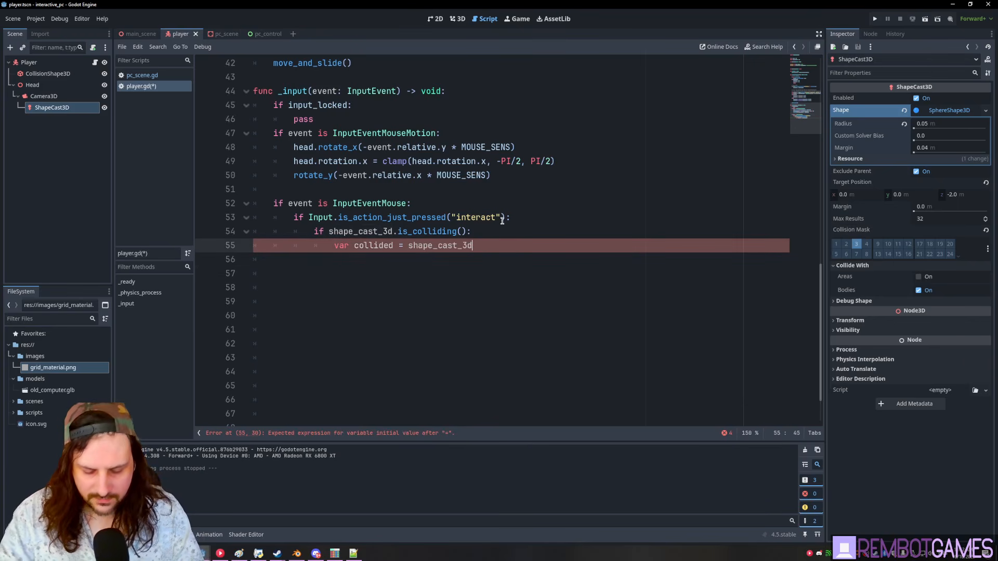
pyautogui.write('.get_collisoi')
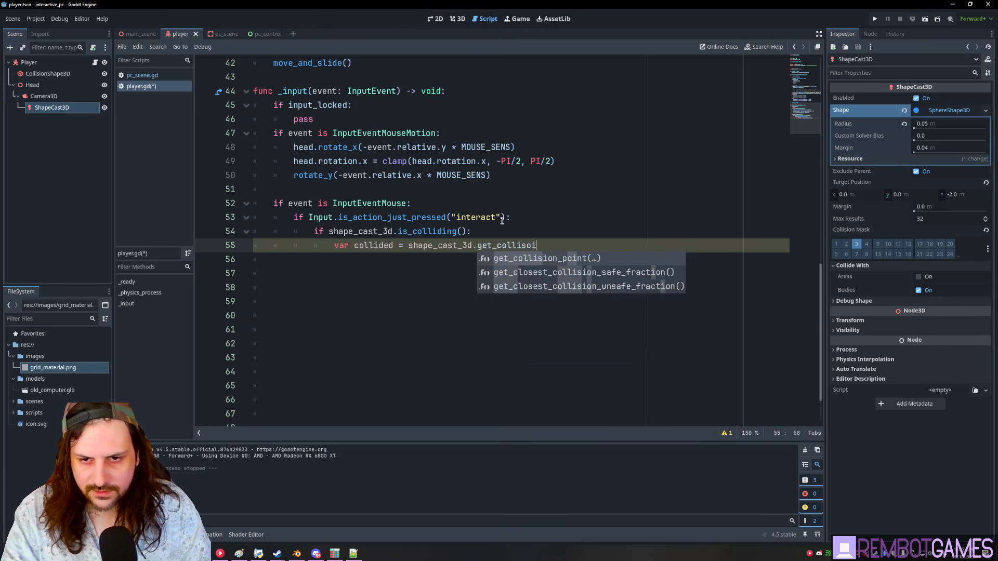
pyautogui.press('BackSpace')
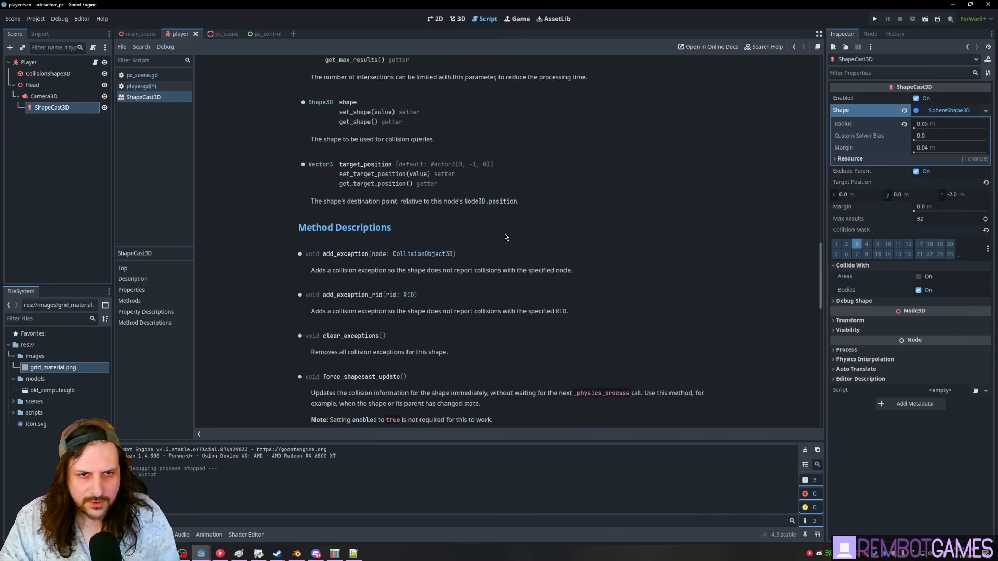
# - Copy get_collision_result() from the ShapeCast3D docs and replace get_collider_shape() with get_collision_result()[0]
pyautogui.scroll(10, 493, 234)
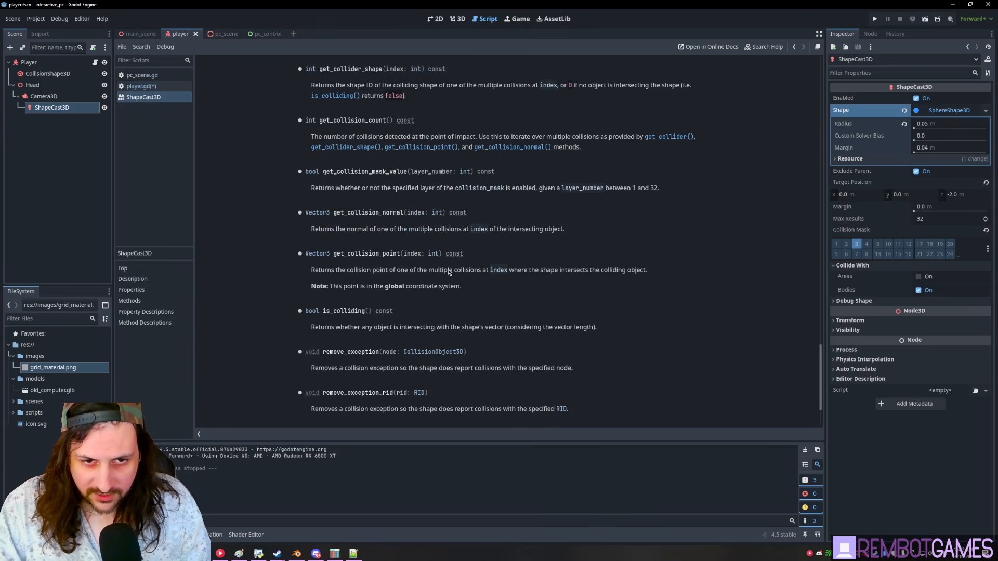
pyautogui.scroll(20, 445, 260)
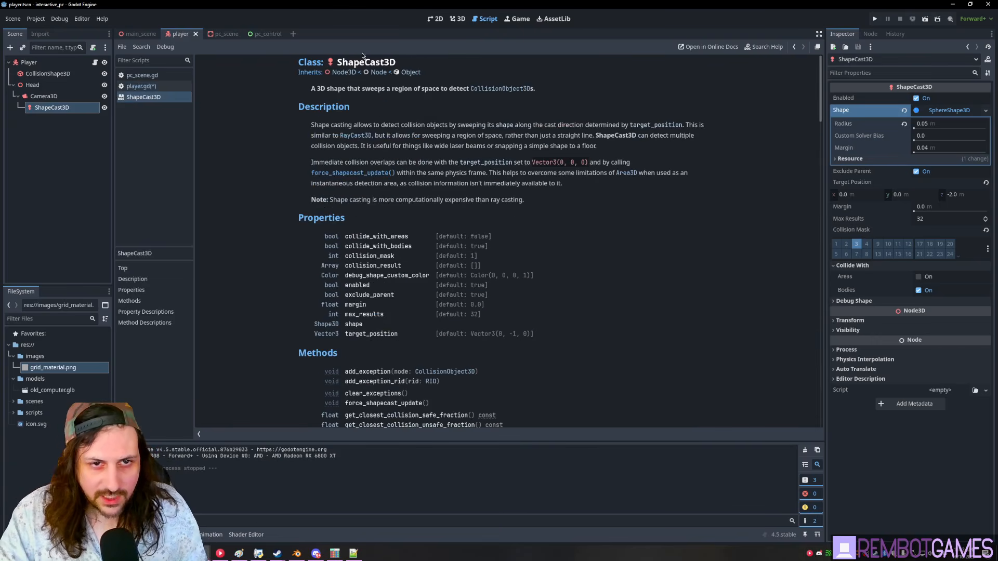
pyautogui.scroll(-5, 528, 146)
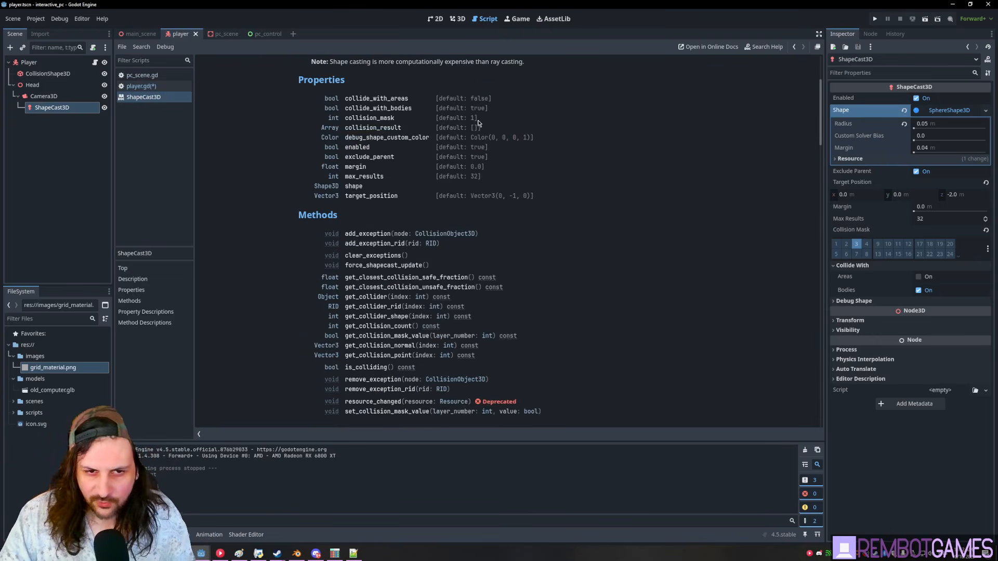
pyautogui.scroll(-15, 439, 259)
pyautogui.doubleClick(346, 259)
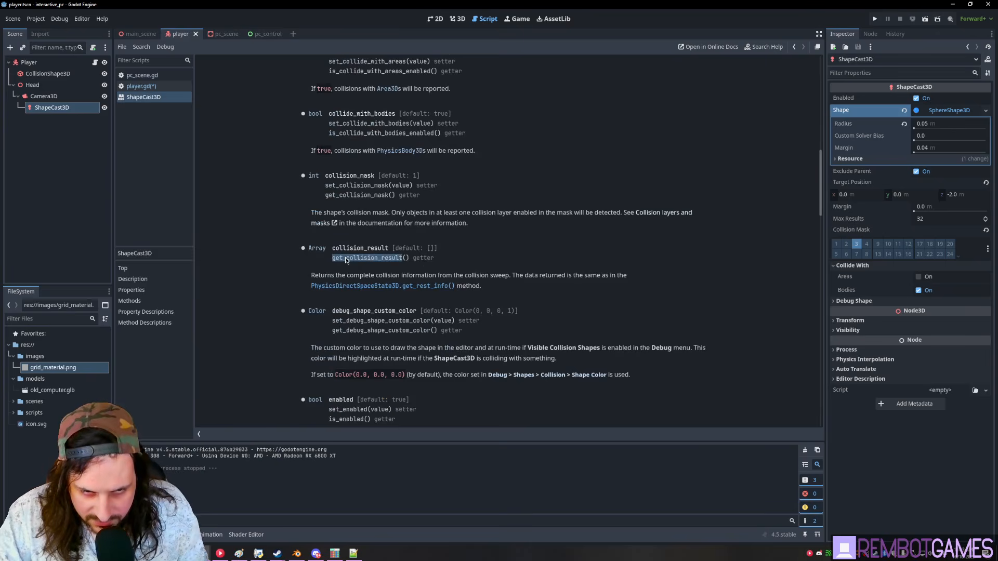
pyautogui.moveTo(408, 258)
pyautogui.mouseDown()
pyautogui.moveTo(329, 257)
pyautogui.moveTo(434, 259)
pyautogui.moveTo(408, 260)
pyautogui.mouseUp()
pyautogui.hotkey('ctrl', 'c')
pyautogui.click(333, 261)
pyautogui.moveTo(822, 178); pyautogui.dragTo(802, 413)
pyautogui.hotkey('alt', 'Left')
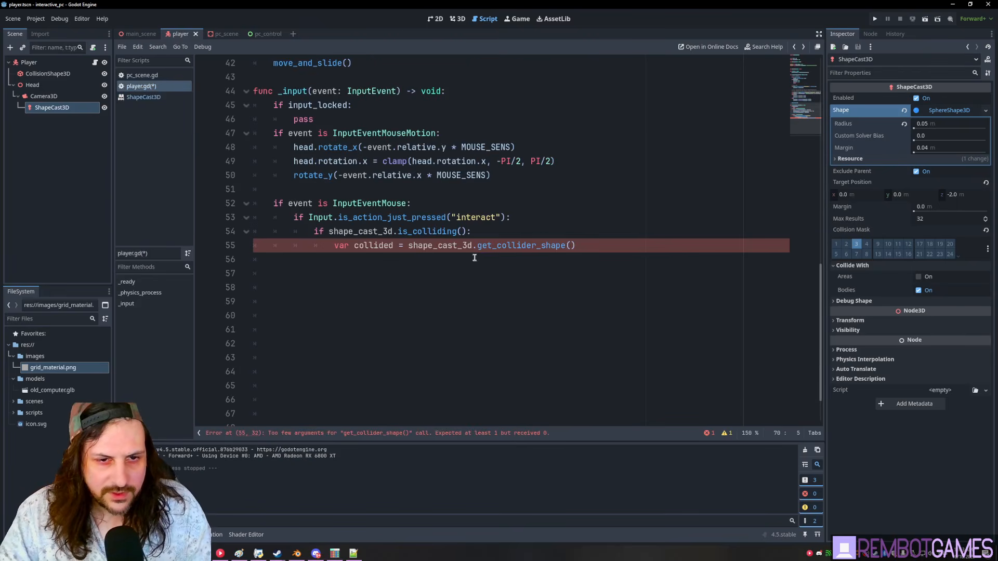
pyautogui.click(583, 251)
pyautogui.hotkey('ctrl', 'shift', 'Left')
pyautogui.hotkey('ctrl', 'shift', 'Left')
pyautogui.hotkey('ctrl', 'v')
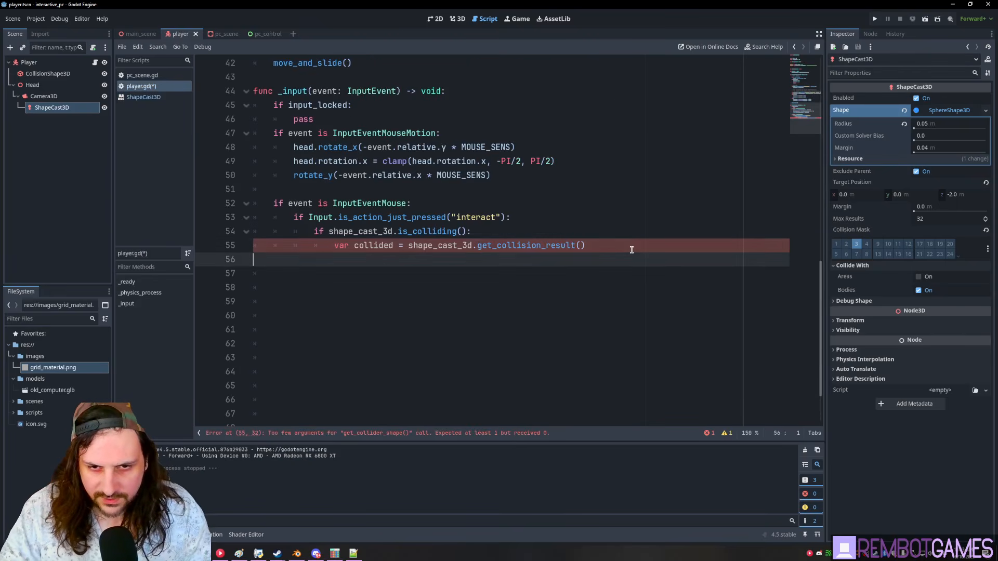
pyautogui.write('[0]')
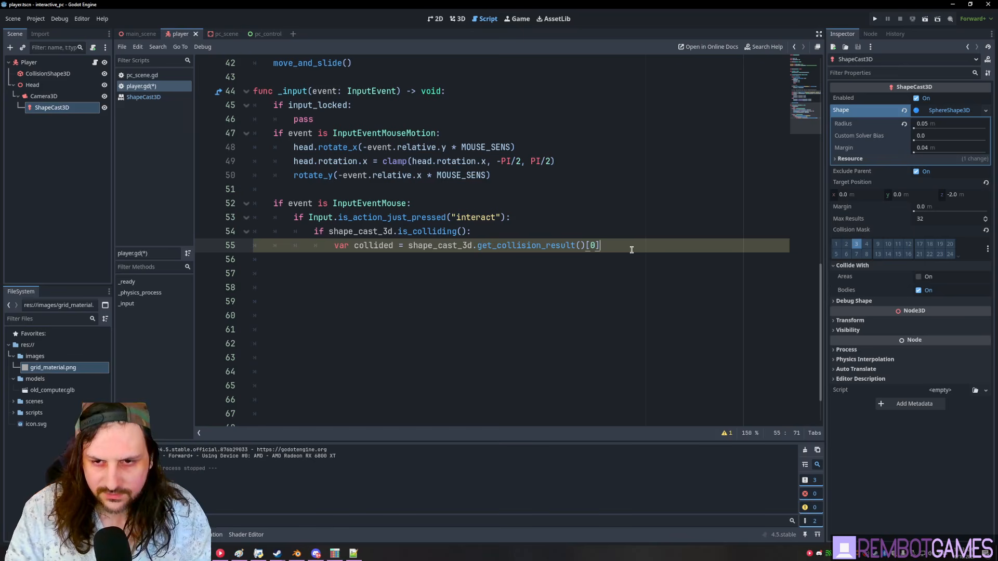
# - Add print(collided) on line 56 and run the game with F5
pyautogui.doubleClick(367, 243)
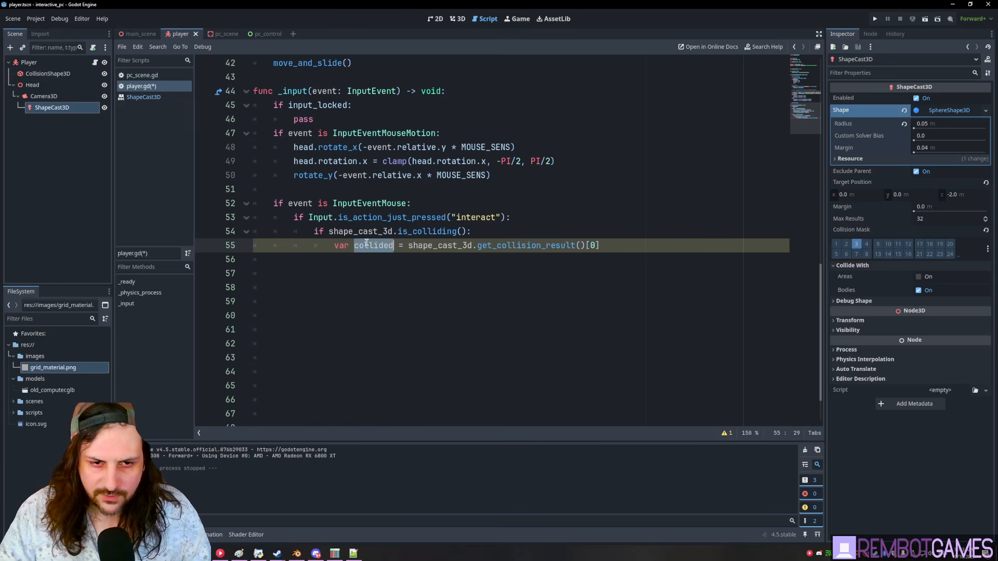
pyautogui.click(365, 259)
pyautogui.write('print')
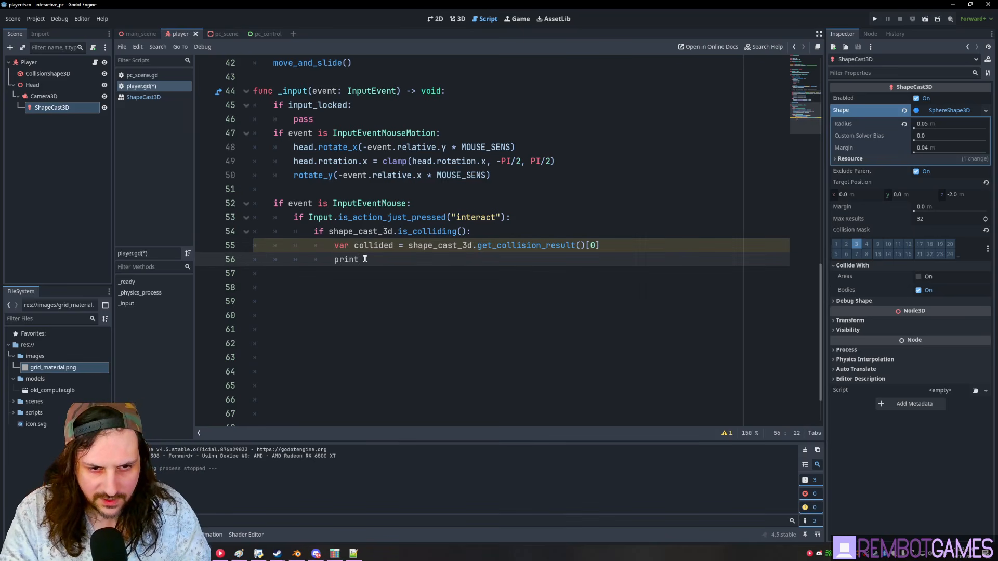
pyautogui.write('(collided')
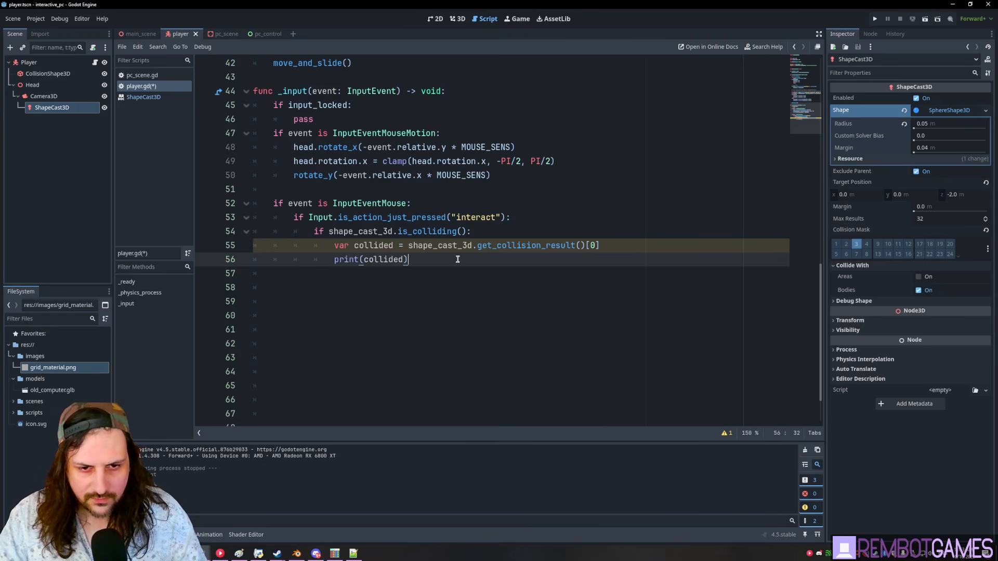
pyautogui.press('F5')
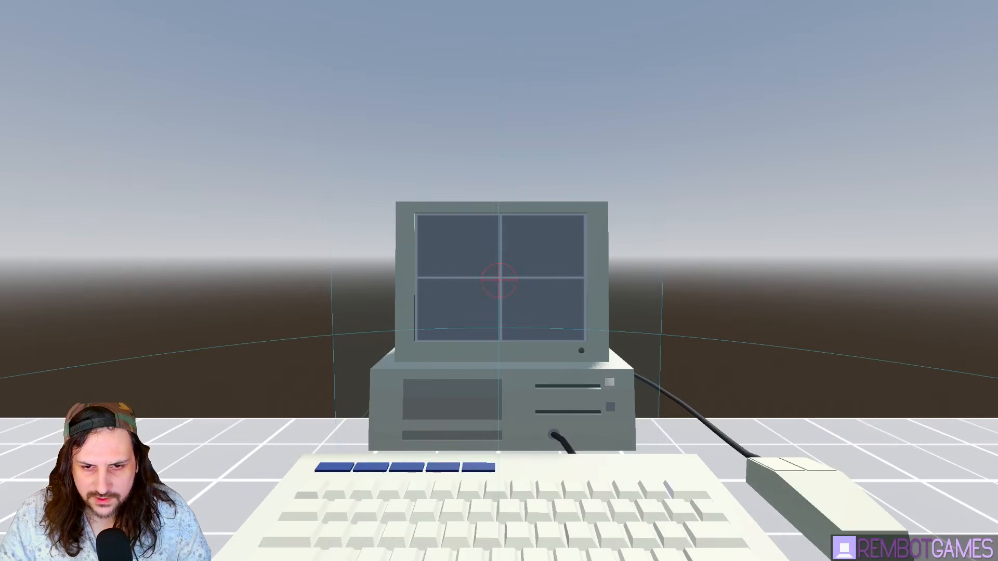
# - Interact with the computer in the running game a few times, switching back to the editor
pyautogui.click(499, 280)
pyautogui.hotkey('alt', 'Tab')
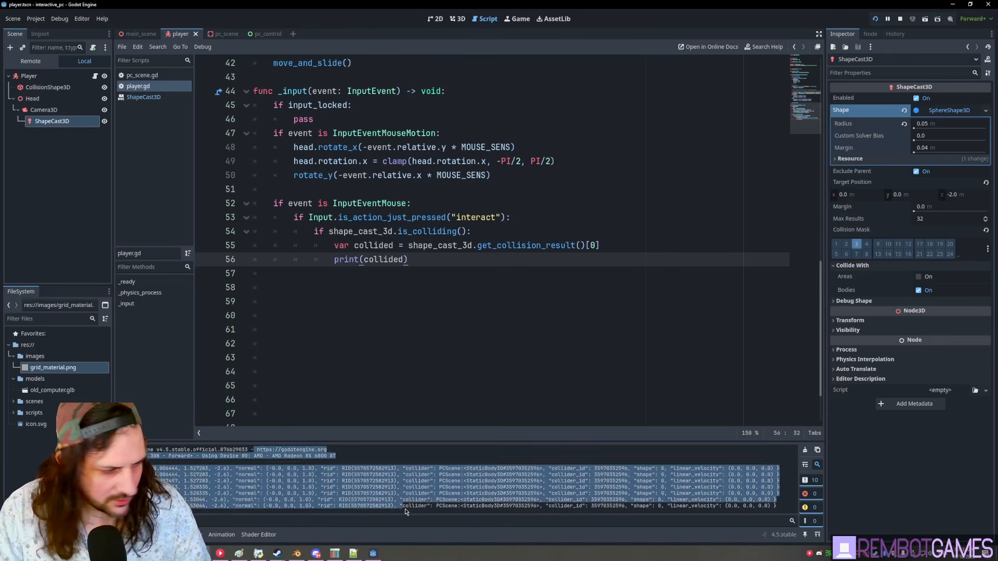
pyautogui.hotkey('alt', 'Tab')
pyautogui.click(499, 281)
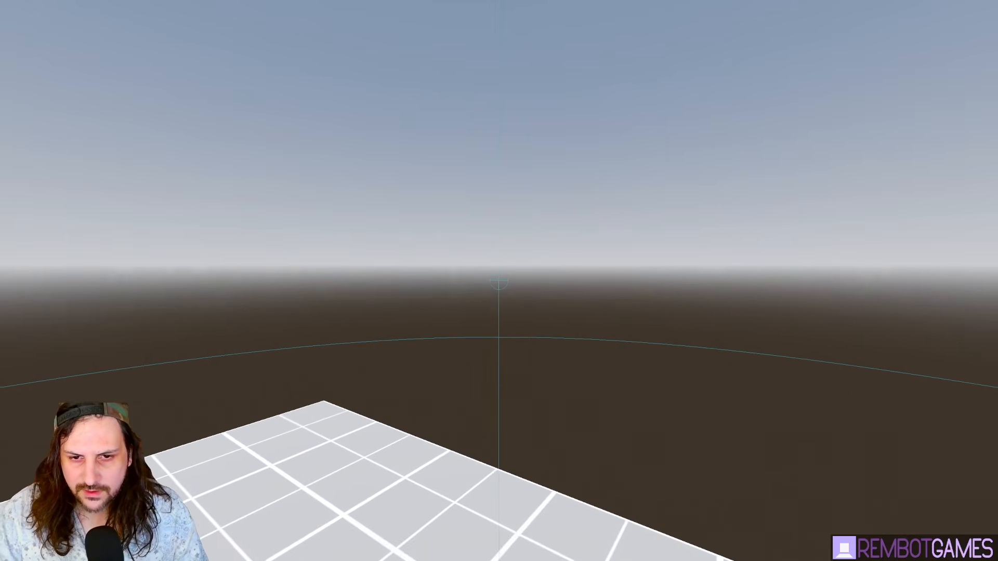
pyautogui.hotkey('alt', 'Tab')
pyautogui.hotkey('alt', 'Tab')
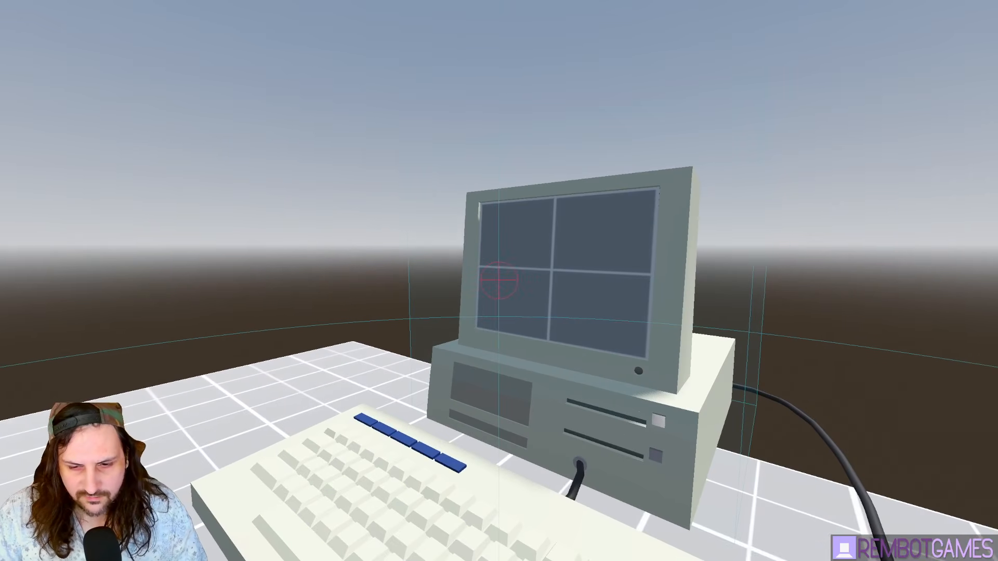
pyautogui.click(499, 281)
pyautogui.hotkey('alt', 'Tab')
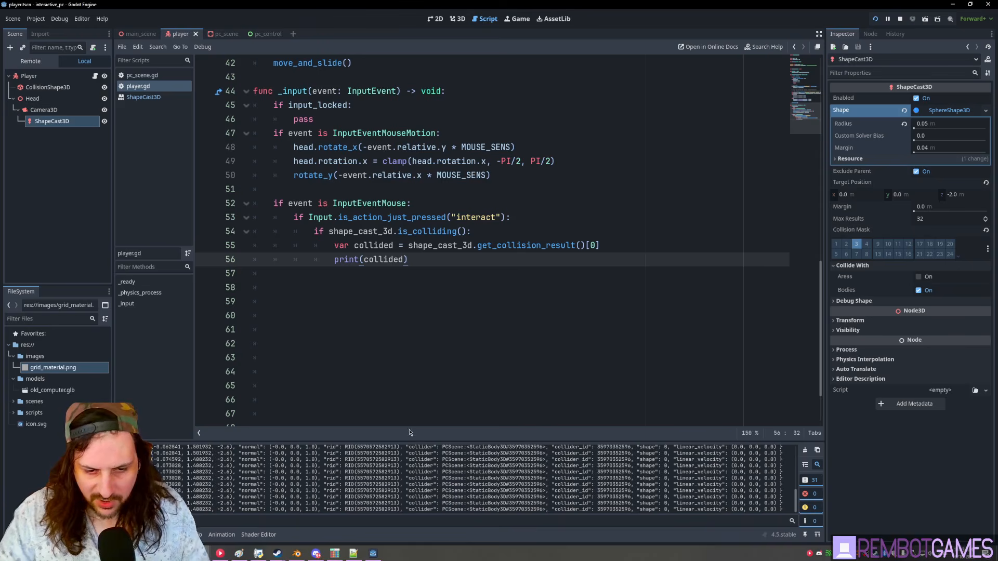
# - Enlarge the Output log to read the collision dictionaries and open the get_collision_result documentation
pyautogui.moveTo(429, 442); pyautogui.dragTo(537, 275)
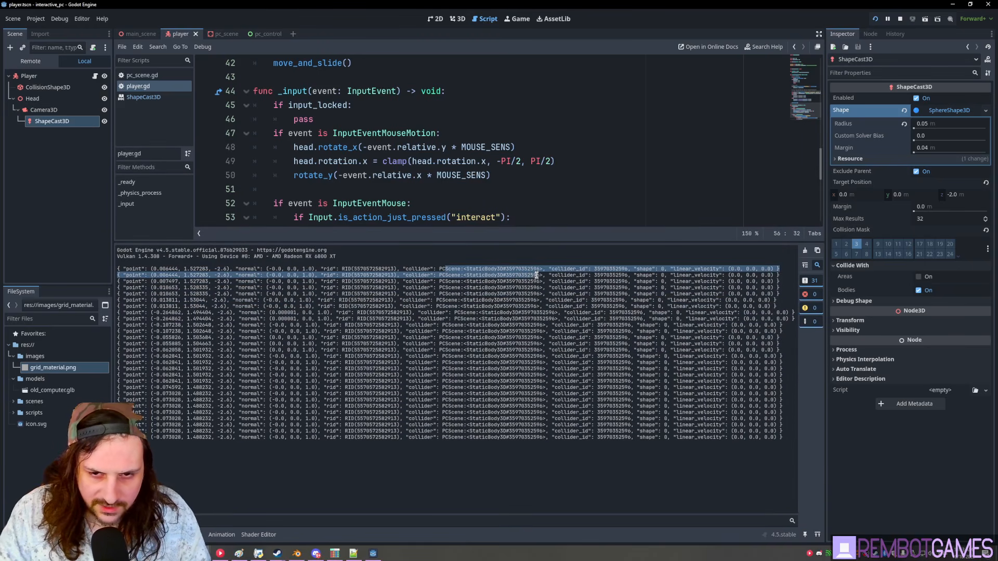
pyautogui.doubleClick(416, 270)
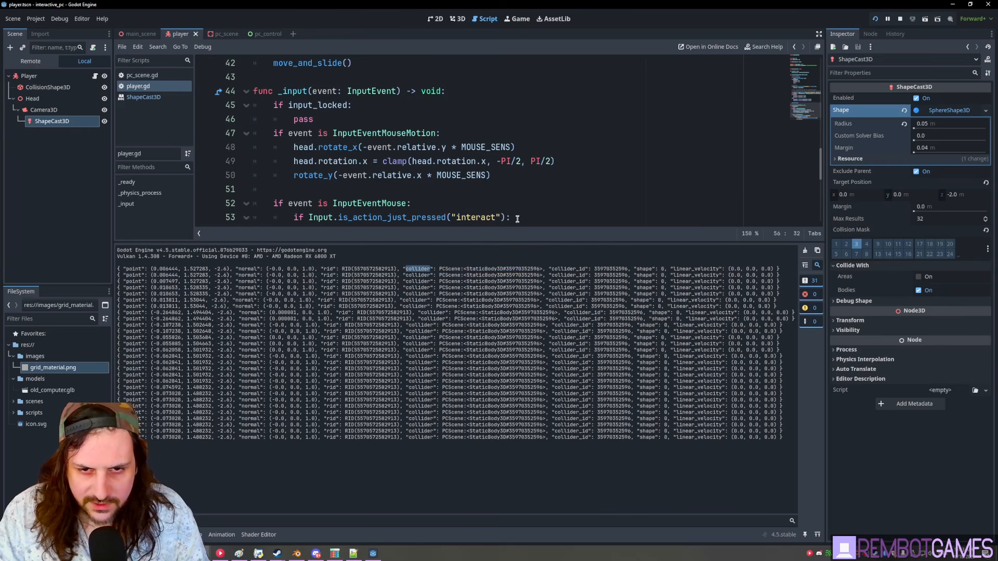
pyautogui.scroll(-4, 574, 201)
pyautogui.scroll(3, 619, 123)
pyautogui.moveTo(586, 203); pyautogui.dragTo(616, 204)
pyautogui.keyDown('ctrl'); pyautogui.click(549, 203); pyautogui.keyUp('ctrl')
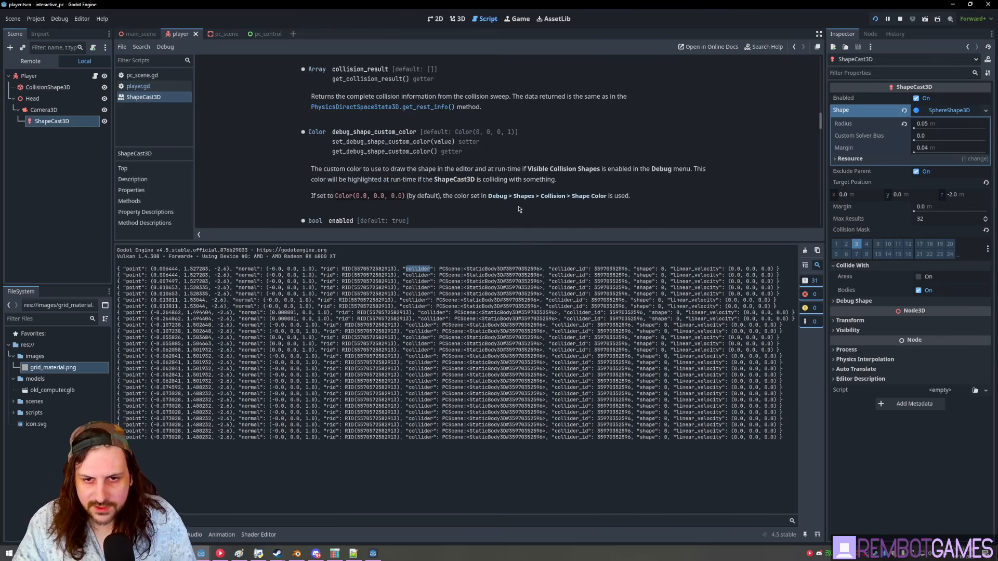
# - Append ["collider"] to the collided assignment on line 55 and save player.gd
pyautogui.hotkey('alt', 'Left')
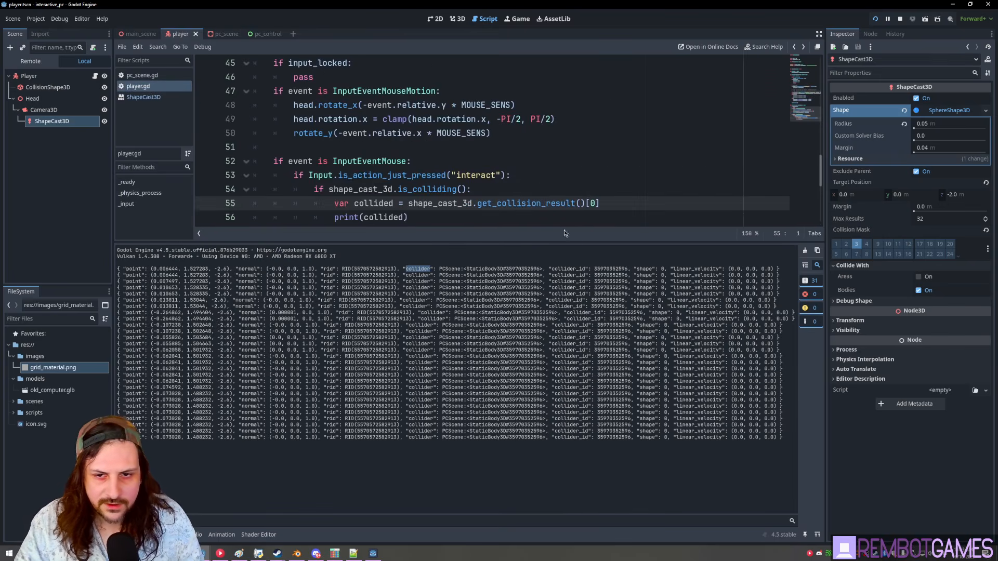
pyautogui.write('["collider')
pyautogui.click(396, 280)
pyautogui.moveTo(405, 269); pyautogui.dragTo(476, 274)
pyautogui.moveTo(602, 203)
pyautogui.mouseDown()
pyautogui.moveTo(663, 202)
pyautogui.moveTo(605, 201)
pyautogui.mouseUp()
pyautogui.click(605, 201)
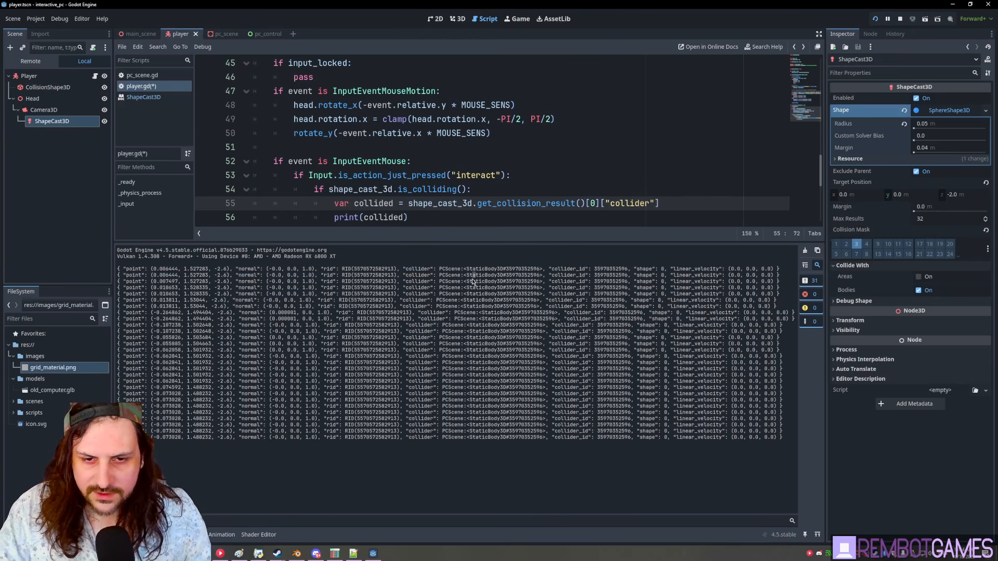
pyautogui.moveTo(483, 242); pyautogui.dragTo(481, 291)
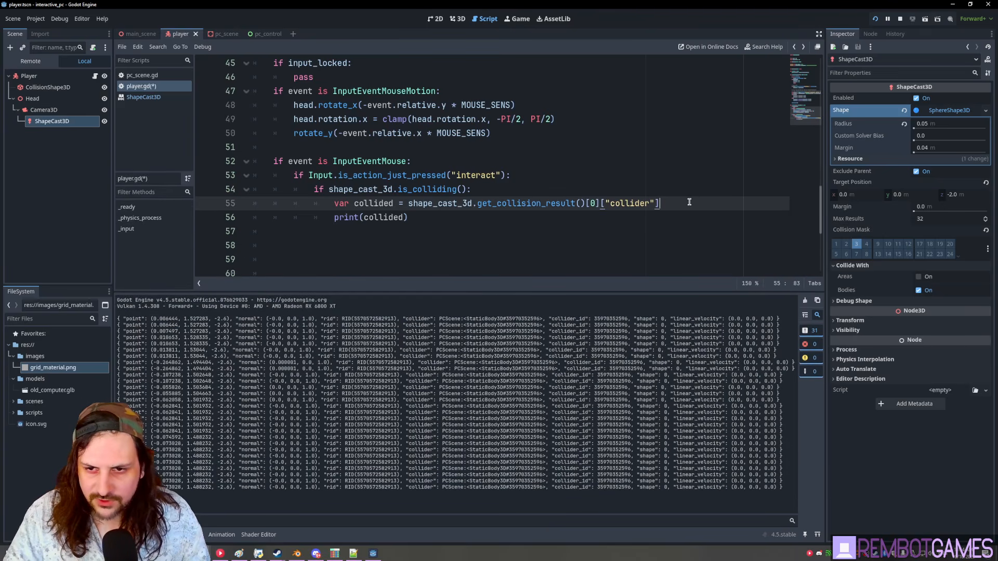
pyautogui.click(440, 219)
pyautogui.hotkey('ctrl', 's')
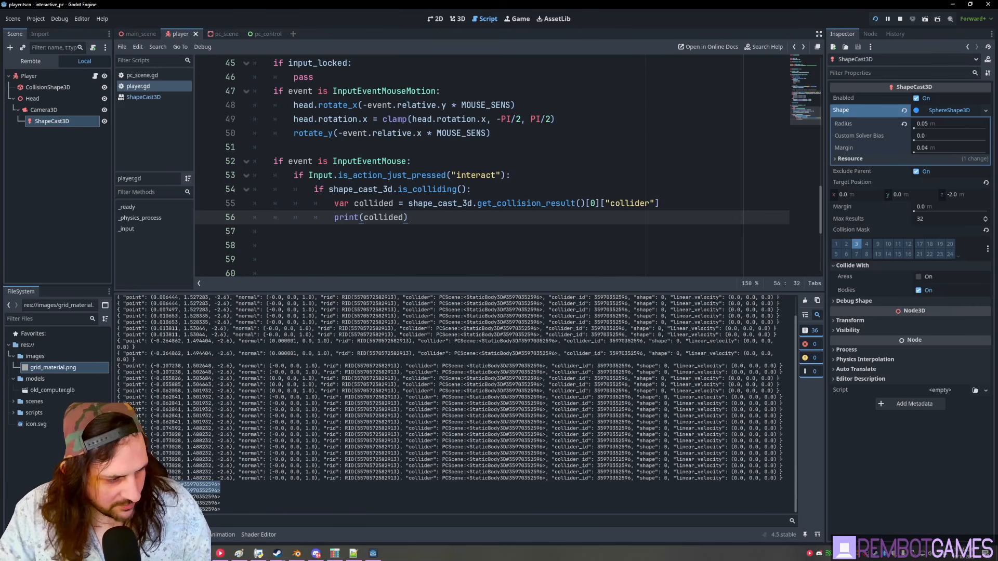
# - Re-test in the game and confirm the Output prints the StaticBody3D collider
pyautogui.hotkey('alt', 'Tab')
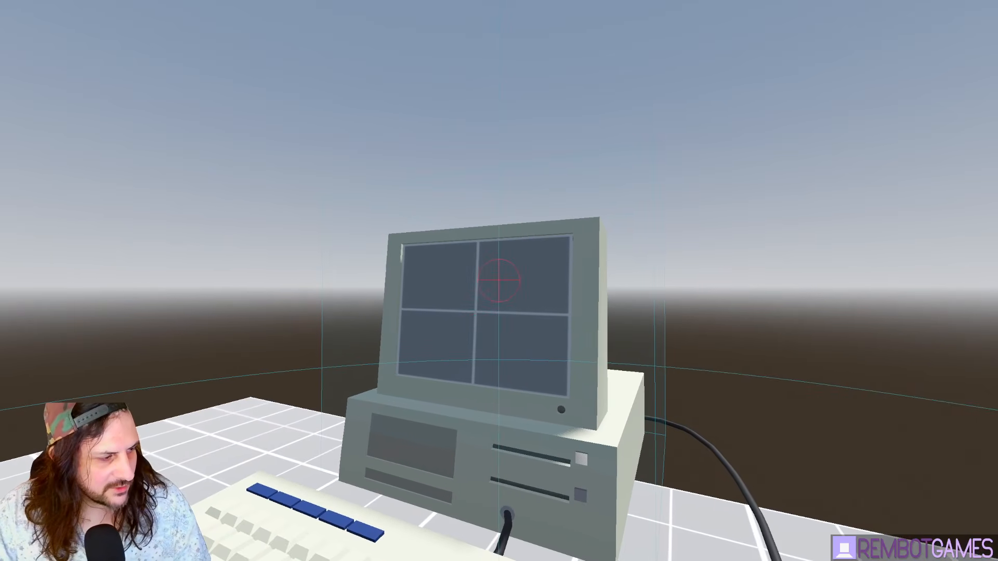
pyautogui.hotkey('alt', 'Tab')
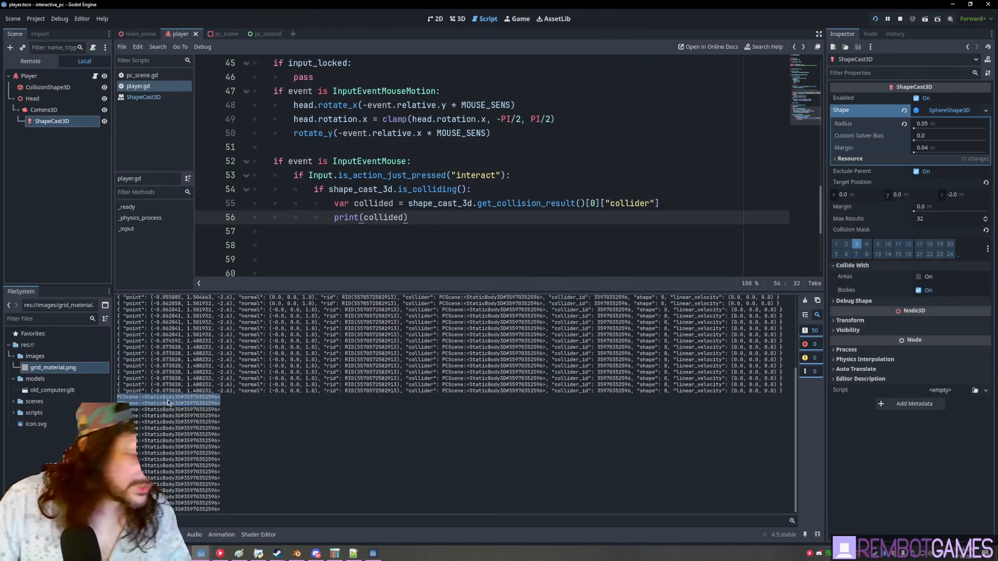
pyautogui.click(139, 398)
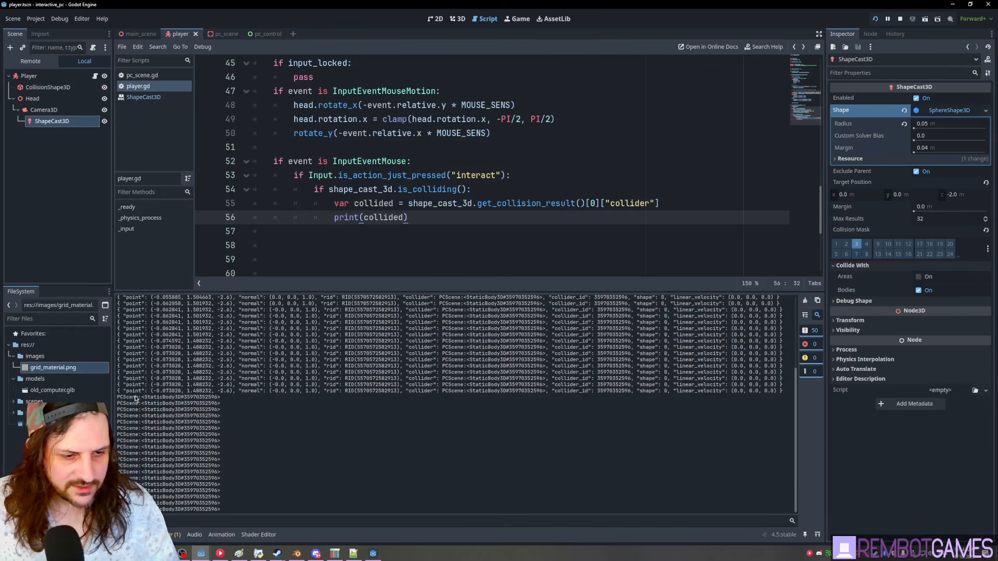
pyautogui.click(653, 251)
pyautogui.moveTo(569, 292); pyautogui.dragTo(569, 398)
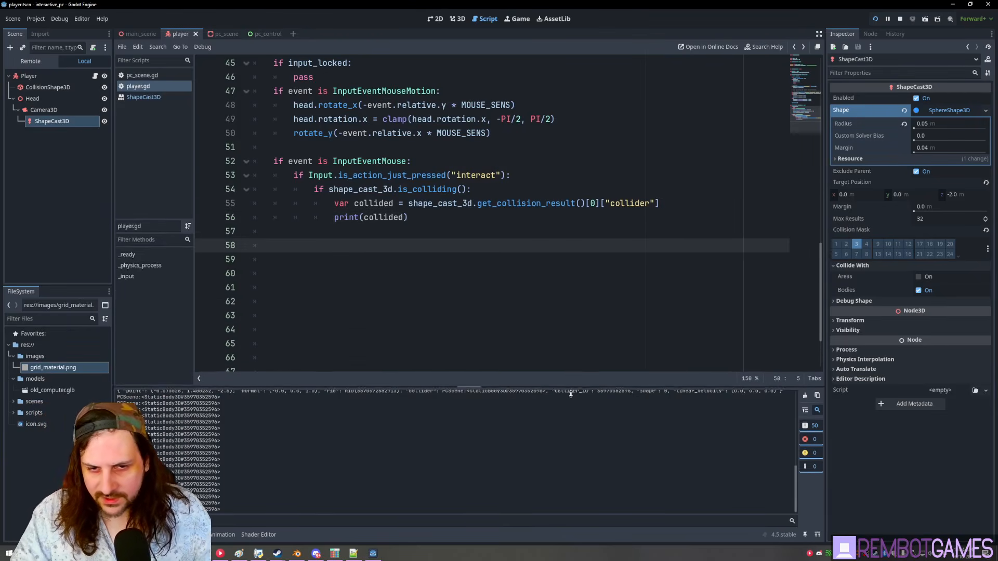
# - Replace the print(collided) line with an 'if collided is' type check
pyautogui.click(441, 230)
pyautogui.click(421, 217)
pyautogui.hotkey('shift', 'Home')
pyautogui.click(428, 218)
pyautogui.hotkey('shift', 'Home')
pyautogui.write('if collided')
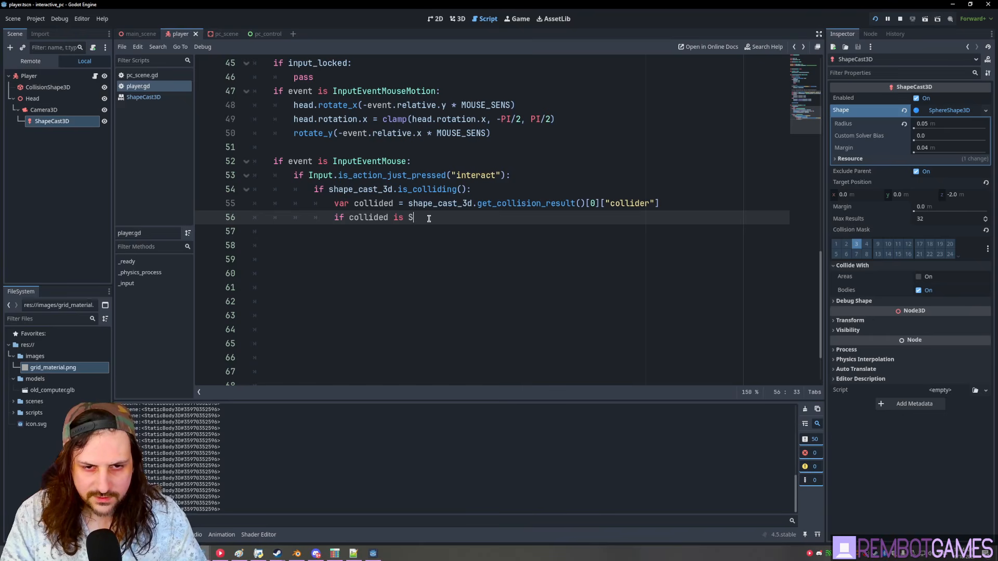
pyautogui.press('BackSpace')
# - In player.gd, make 'if collided is PCStatic:' set input_locked = true, then save and test-run
pyautogui.write('PC')
pyautogui.press('Return')
pyautogui.write(':')
pyautogui.press('Return')
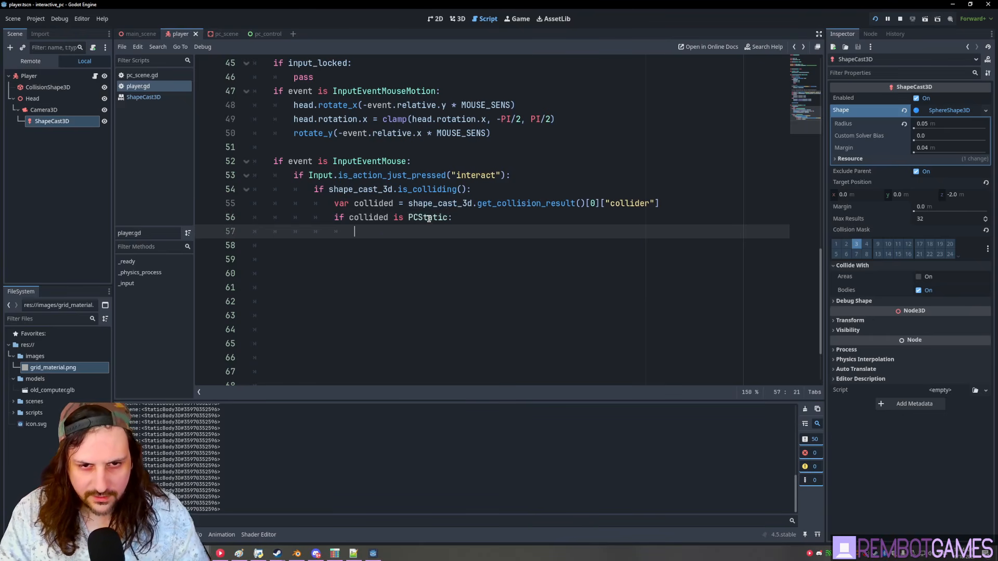
pyautogui.write('inpu')
pyautogui.press('Return')
pyautogui.write('= true')
pyautogui.press('Return')
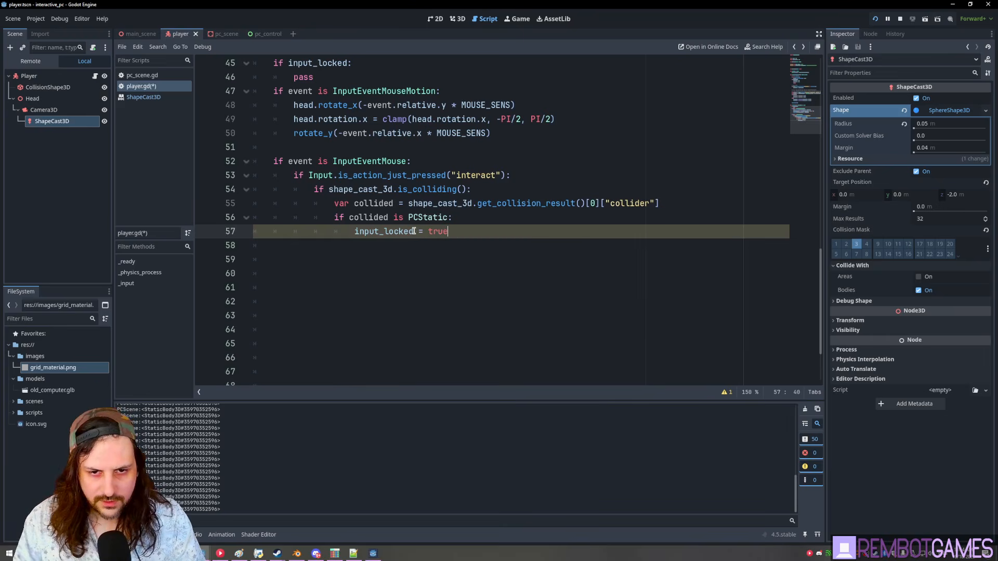
pyautogui.hotkey('ctrl', 's')
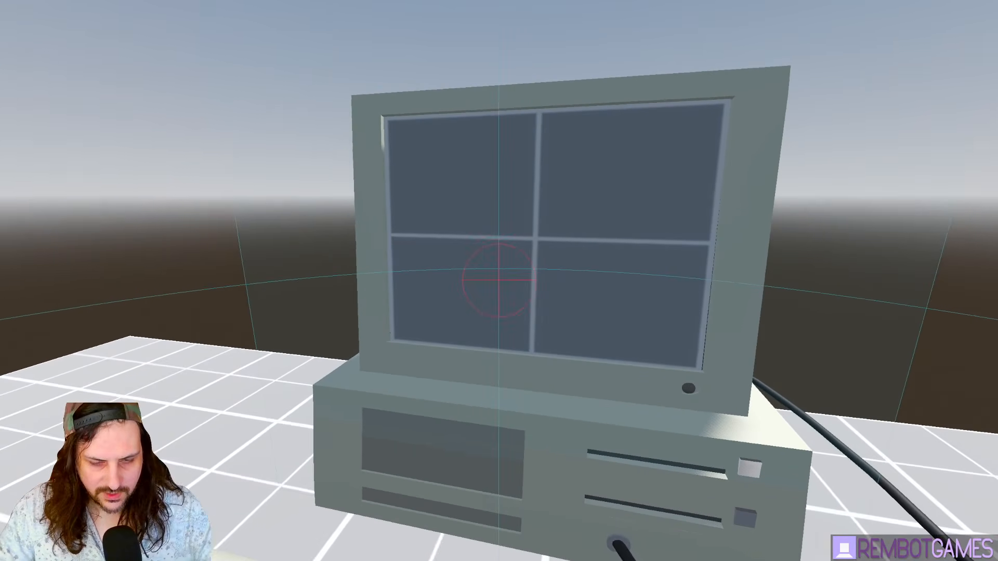
pyautogui.press('Escape')
# - Replace pass on line 46 with return so locked input exits early, then test-run again
pyautogui.doubleClick(407, 230)
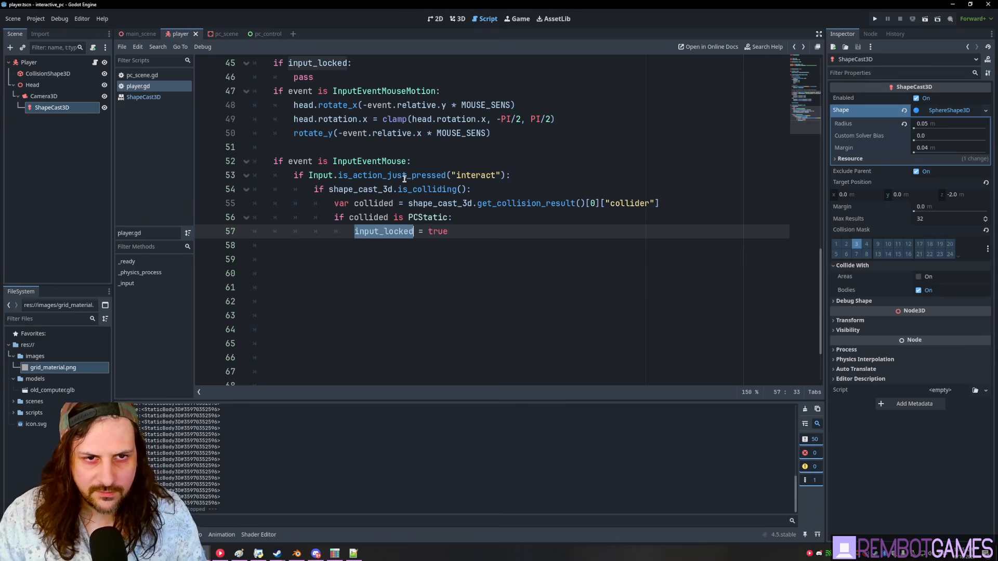
pyautogui.scroll(5, 404, 175)
pyautogui.scroll(-2, 364, 197)
pyautogui.click(338, 205)
pyautogui.doubleClick(305, 203)
pyautogui.write('return')
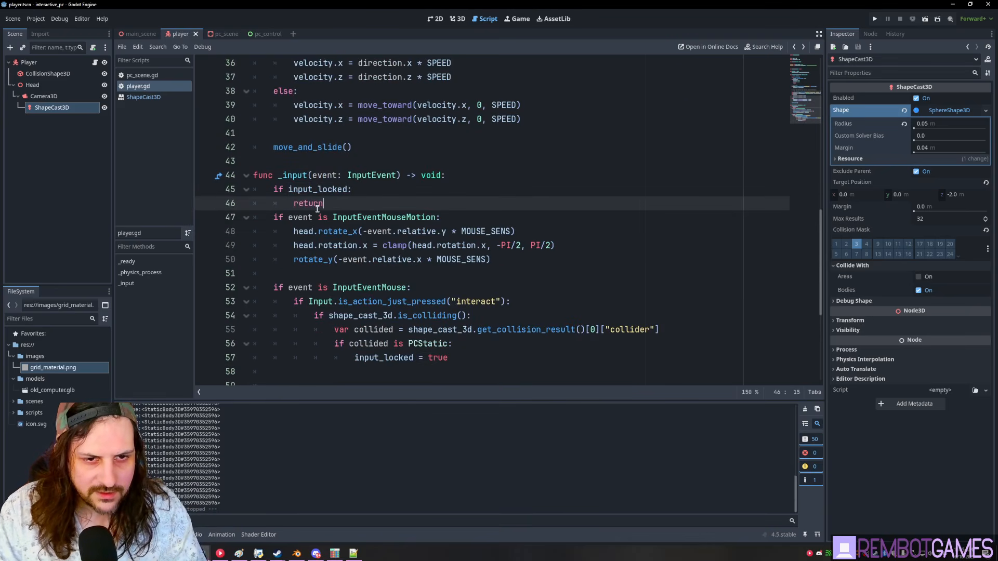
pyautogui.scroll(8, 317, 208)
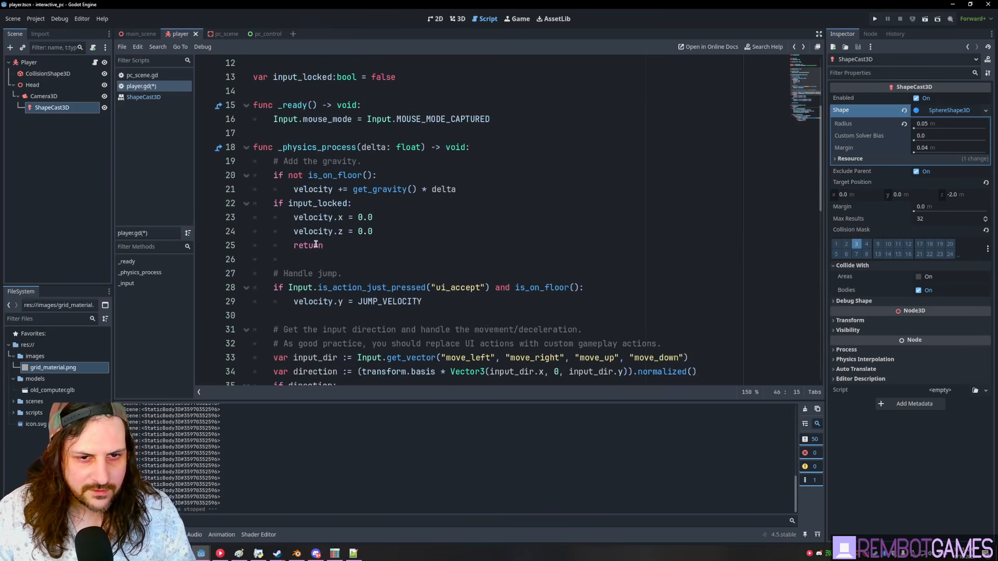
pyautogui.scroll(-8, 316, 245)
pyautogui.press('F5')
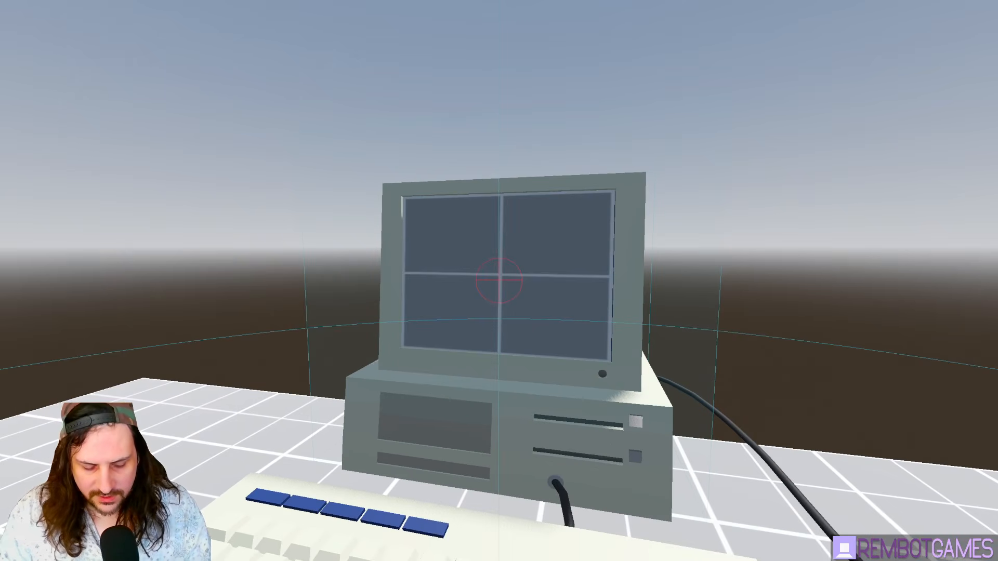
pyautogui.press('F8')
# - Open the pc_scene.gd script
pyautogui.click(394, 289)
pyautogui.click(380, 162)
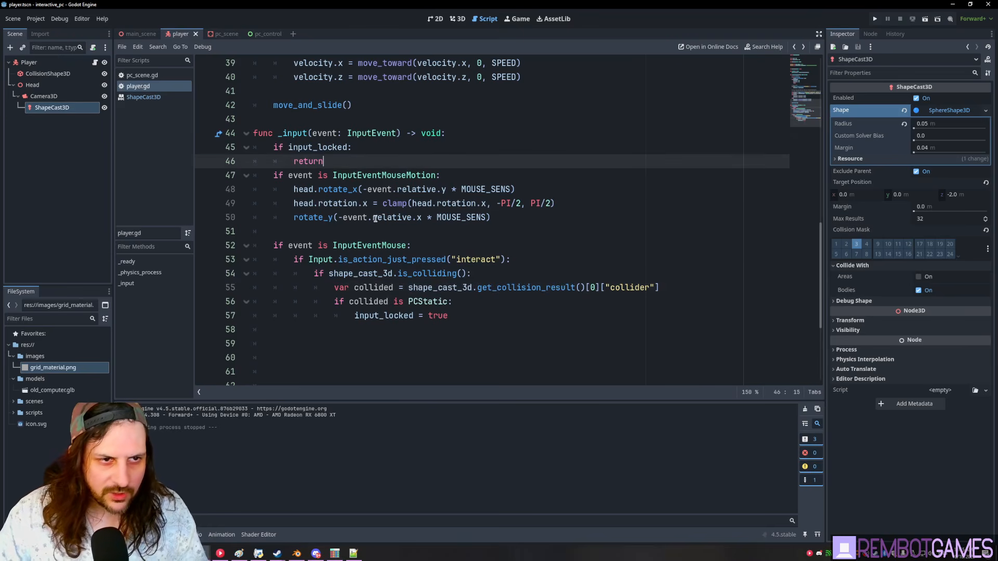
pyautogui.click(157, 100)
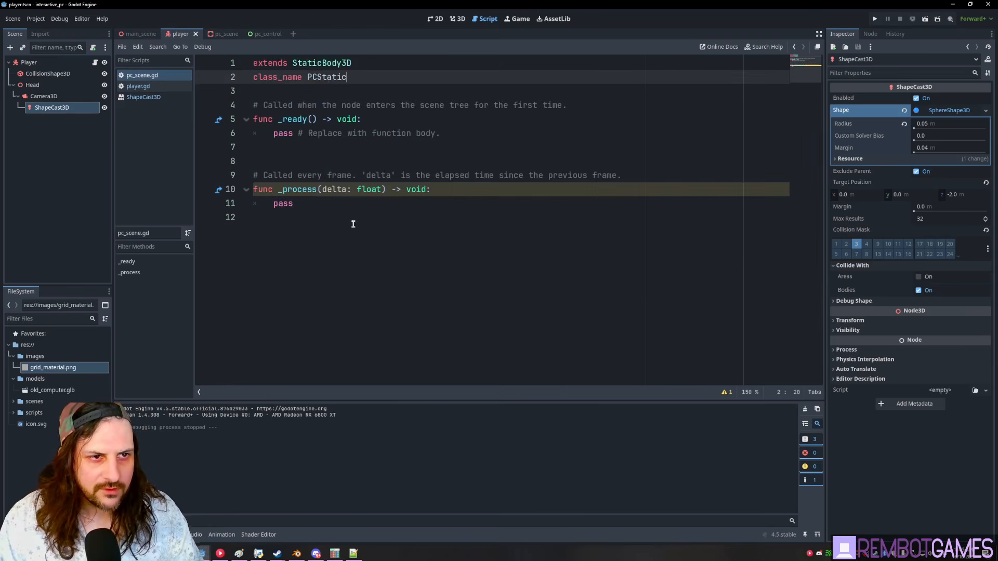
# - Open pc_scene in the 3D view, add a Camera3D child to PCScene, and save
pyautogui.click(457, 18)
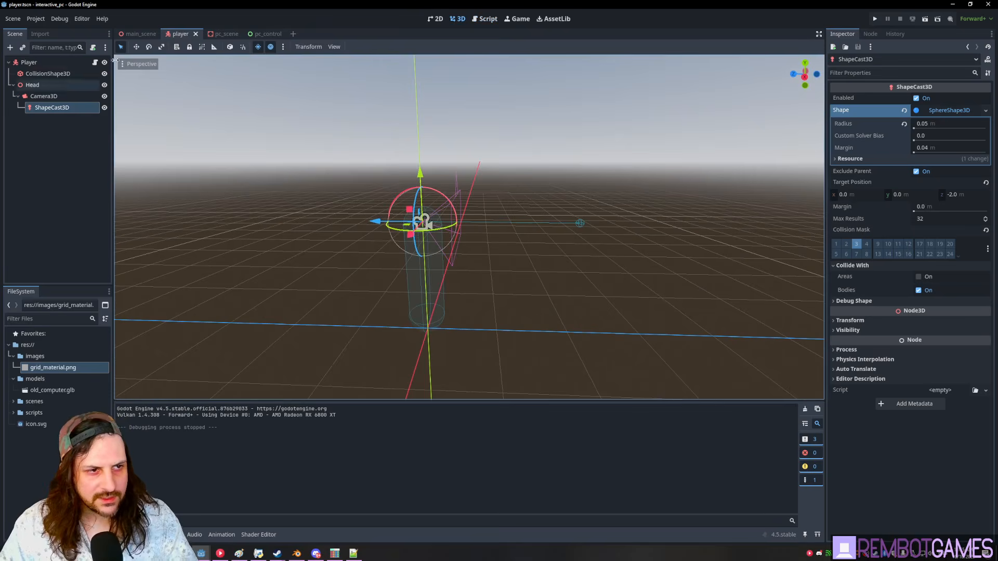
pyautogui.click(216, 34)
pyautogui.moveTo(429, 234); pyautogui.dragTo(463, 222, button='middle')
pyautogui.click(40, 109)
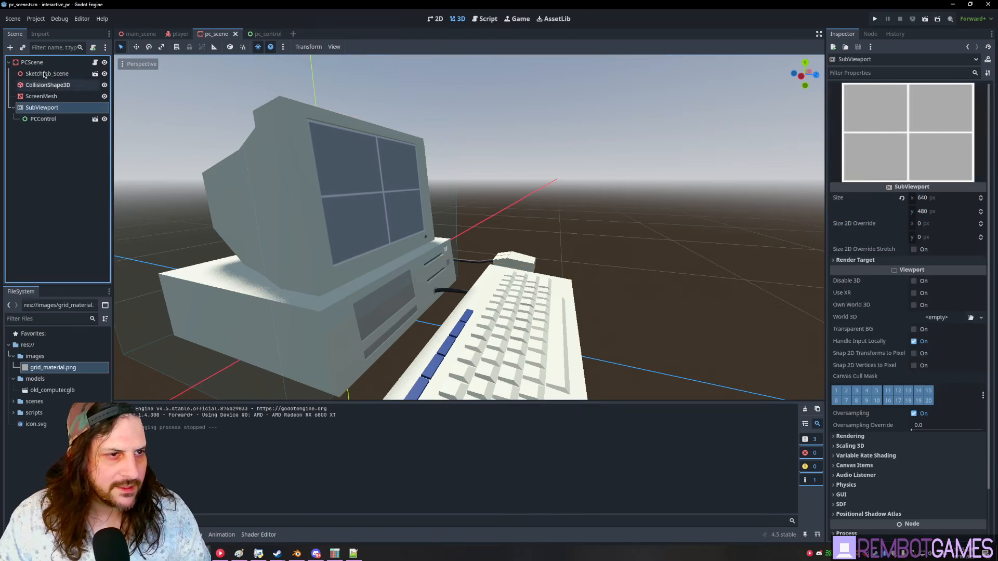
pyautogui.click(42, 63)
pyautogui.hotkey('ctrl', 'a')
pyautogui.write('cam')
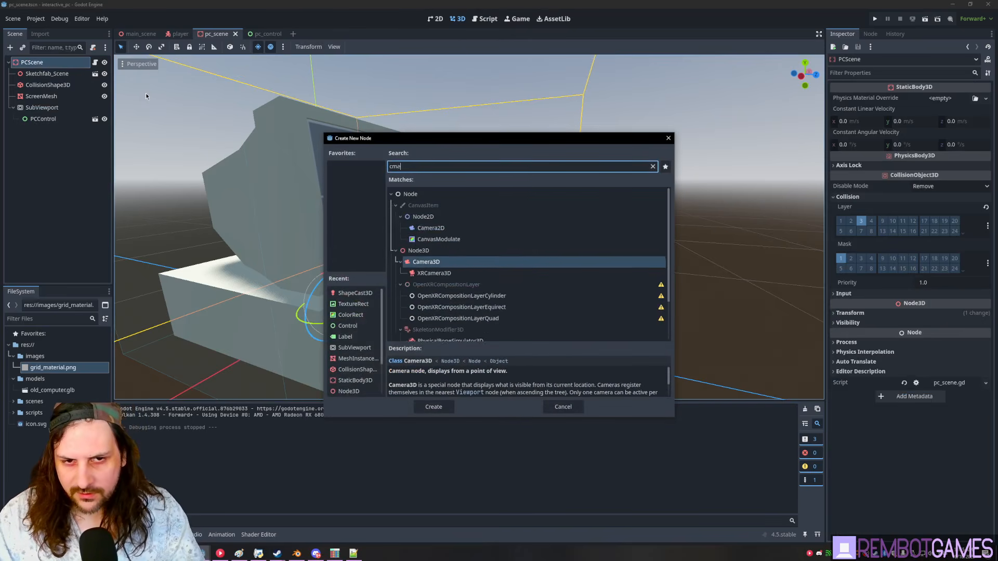
pyautogui.write('era')
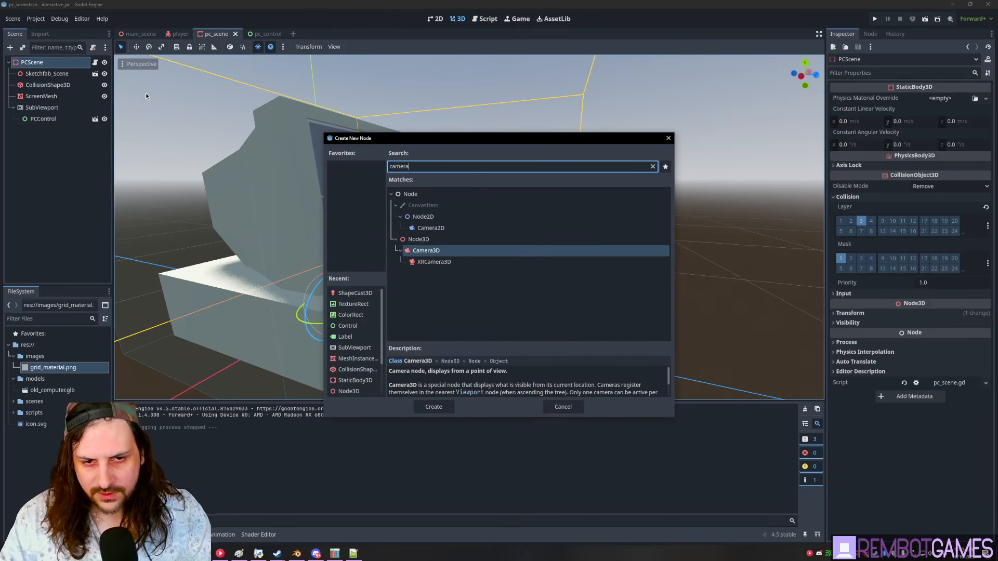
pyautogui.press('Return')
pyautogui.hotkey('ctrl', 's')
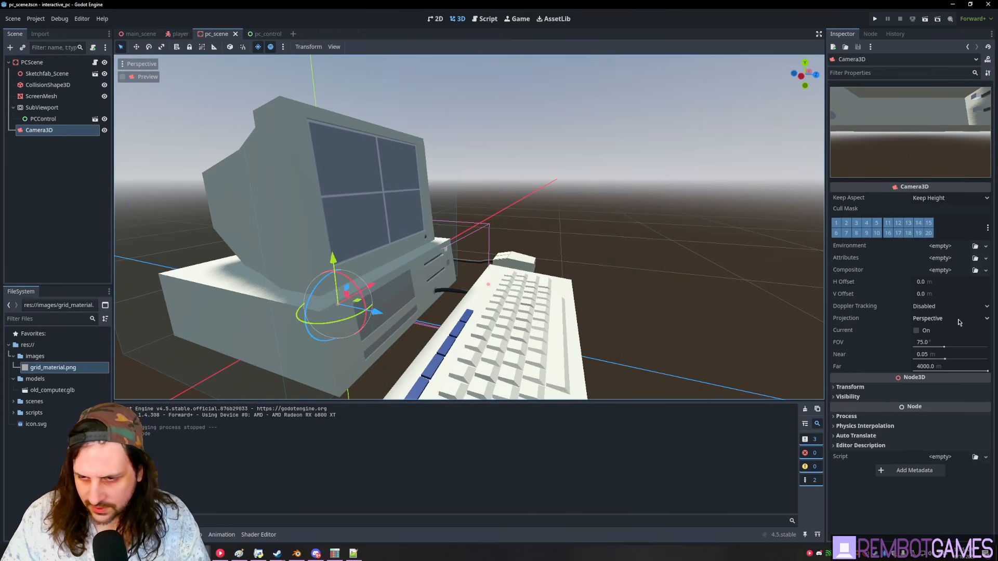
# - Position the new camera beside the computer and rotate it about 105° around Y
pyautogui.moveTo(509, 237); pyautogui.dragTo(552, 246, button='middle')
pyautogui.moveTo(315, 319); pyautogui.dragTo(604, 159)
pyautogui.hotkey('ctrl', 'z')
pyautogui.moveTo(604, 160); pyautogui.dragTo(510, 192, button='middle')
pyautogui.scroll(-6, 509, 192)
pyautogui.press('e')
pyautogui.moveTo(411, 261); pyautogui.dragTo(490, 247)
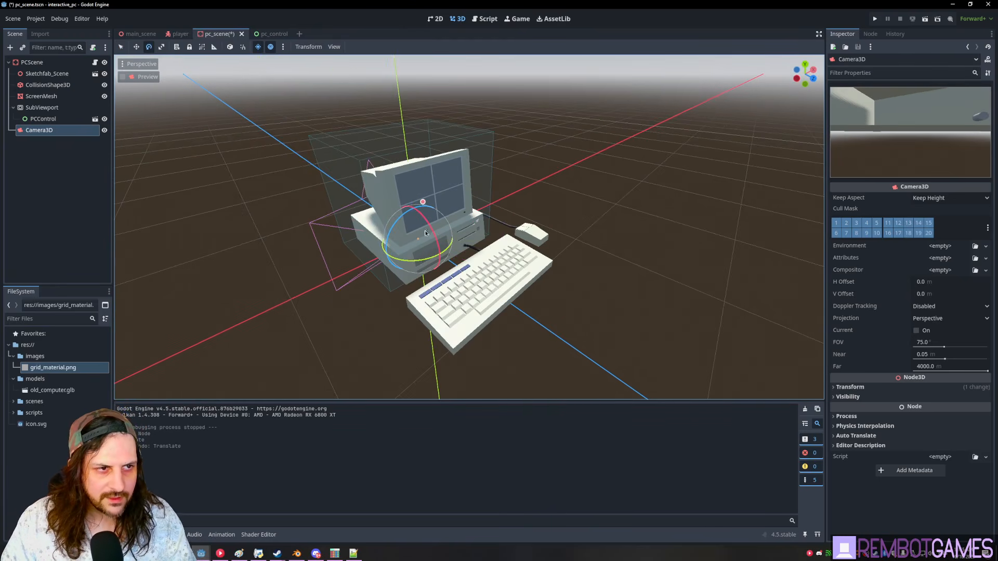
# - Reset PCScene's Transform Rotation Y from -90 to 0 in the Inspector and save
pyautogui.click(35, 63)
pyautogui.click(872, 315)
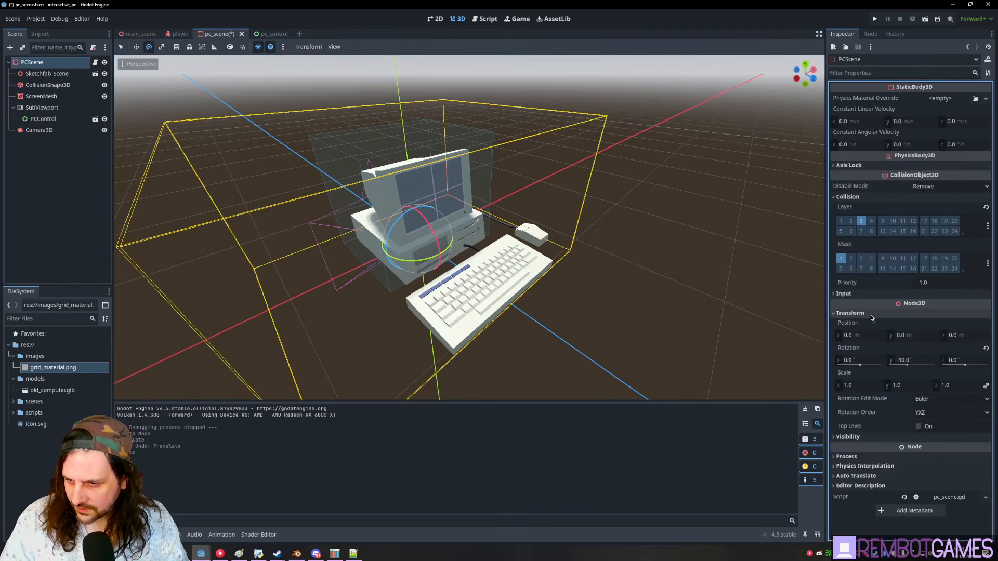
pyautogui.click(927, 362)
pyautogui.press('Return')
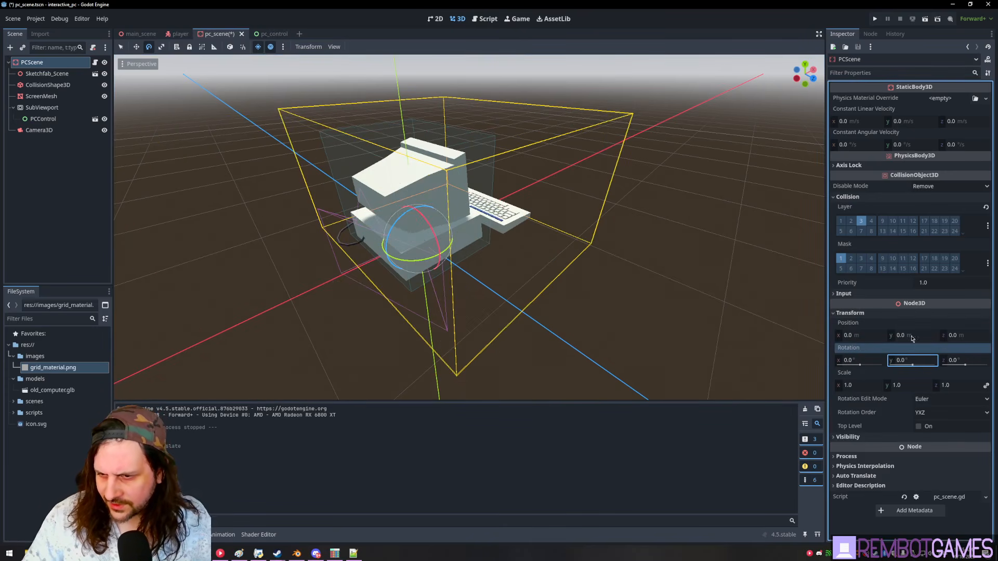
pyautogui.press('f')
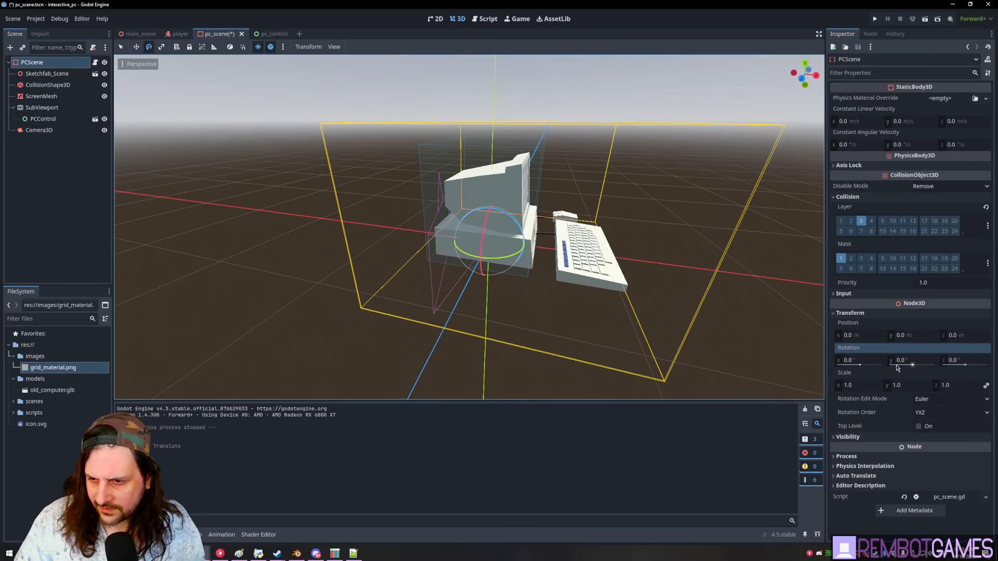
pyautogui.hotkey('ctrl', 's')
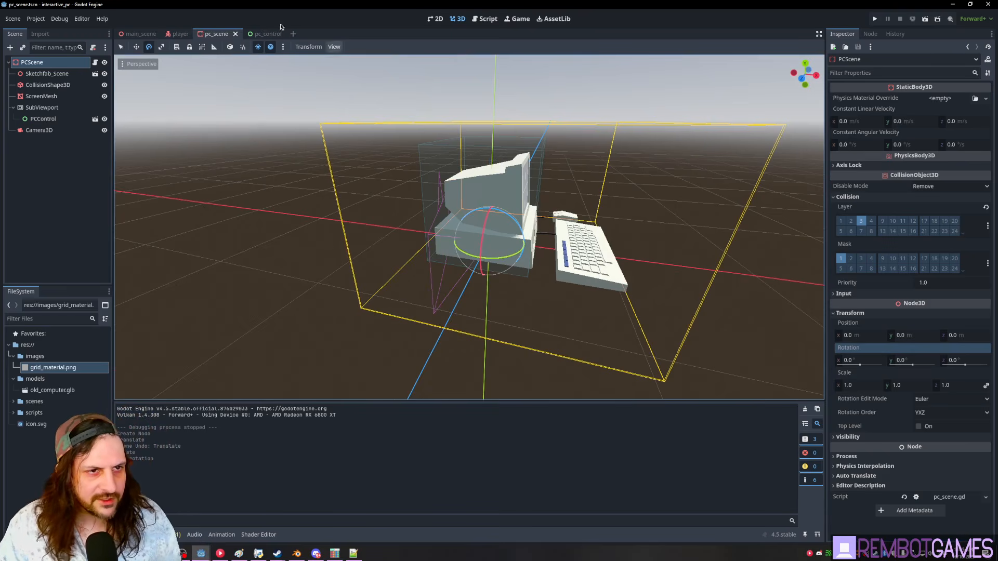
# - Switch to the main_scene tab and look around the PC
pyautogui.click(136, 35)
pyautogui.moveTo(506, 210); pyautogui.dragTo(540, 240, button='middle')
pyautogui.scroll(-3, 540, 240)
# - In pc_scene, move the Camera3D in front of the computer, then reset its rotation and position to 0
pyautogui.scroll(3, 544, 236)
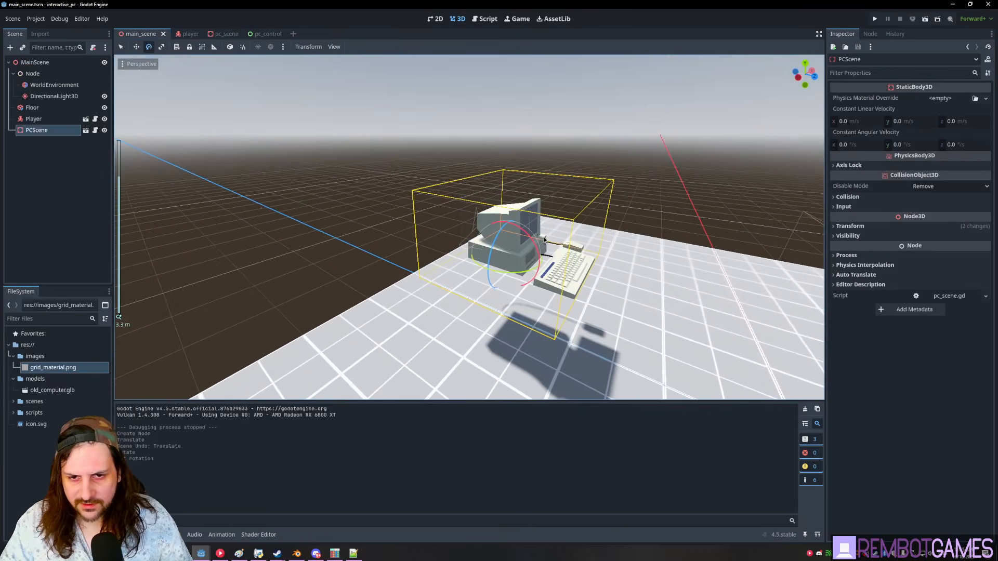
pyautogui.click(208, 33)
pyautogui.click(39, 129)
pyautogui.moveTo(540, 234); pyautogui.dragTo(534, 222, button='middle')
pyautogui.press('w')
pyautogui.moveTo(509, 242); pyautogui.dragTo(592, 179)
pyautogui.moveTo(687, 213); pyautogui.dragTo(542, 271, button='middle')
pyautogui.click(887, 387)
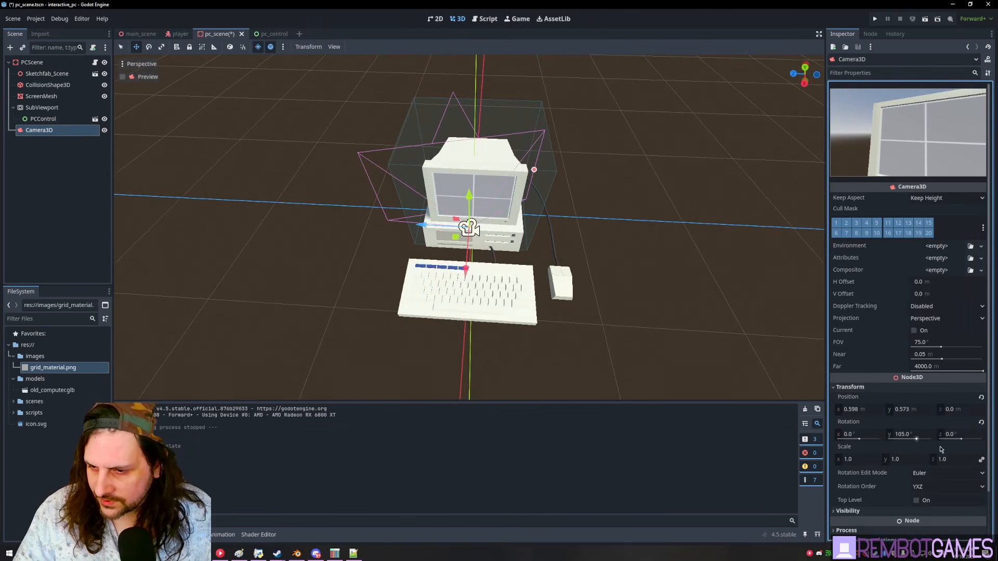
pyautogui.click(982, 422)
pyautogui.click(981, 397)
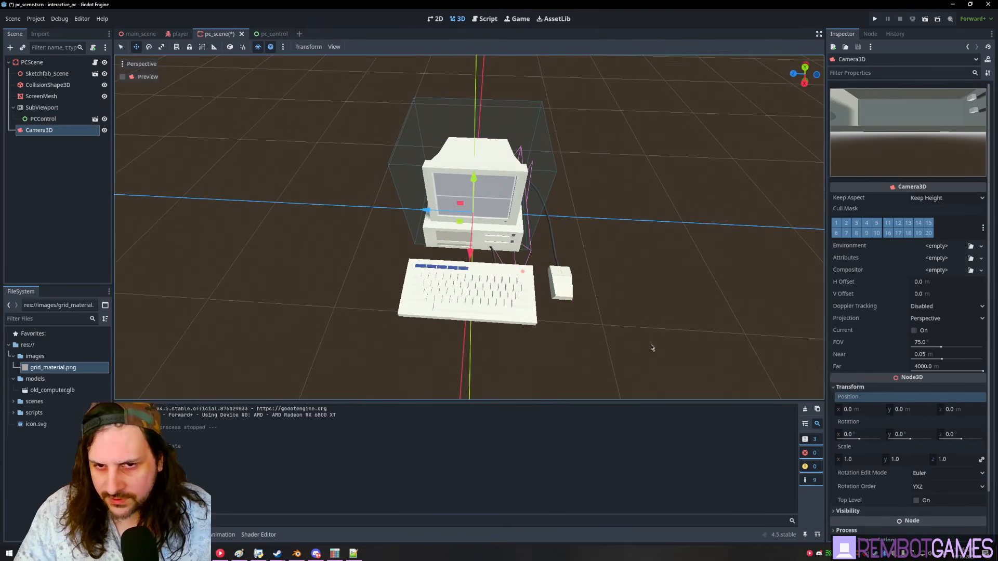
pyautogui.moveTo(688, 354); pyautogui.dragTo(493, 261, button='middle')
# - Move the camera along X, turn it 90° on Y toward the monitor, raise it, save, and run
pyautogui.click(32, 62)
pyautogui.moveTo(271, 183); pyautogui.dragTo(145, 131, button='middle')
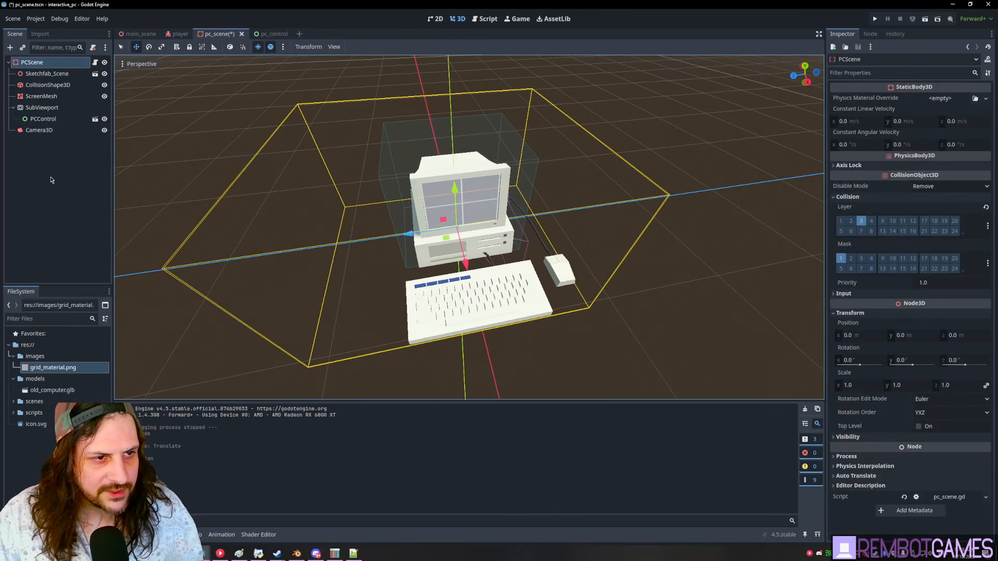
pyautogui.click(491, 163)
pyautogui.click(48, 130)
pyautogui.moveTo(358, 225); pyautogui.dragTo(468, 232, button='middle')
pyautogui.moveTo(434, 275); pyautogui.dragTo(628, 304)
pyautogui.press('e')
pyautogui.moveTo(535, 318); pyautogui.dragTo(581, 264)
pyautogui.press('w')
pyautogui.moveTo(536, 302); pyautogui.dragTo(556, 246, button='middle')
pyautogui.moveTo(547, 308); pyautogui.dragTo(491, 223)
pyautogui.hotkey('ctrl', 's')
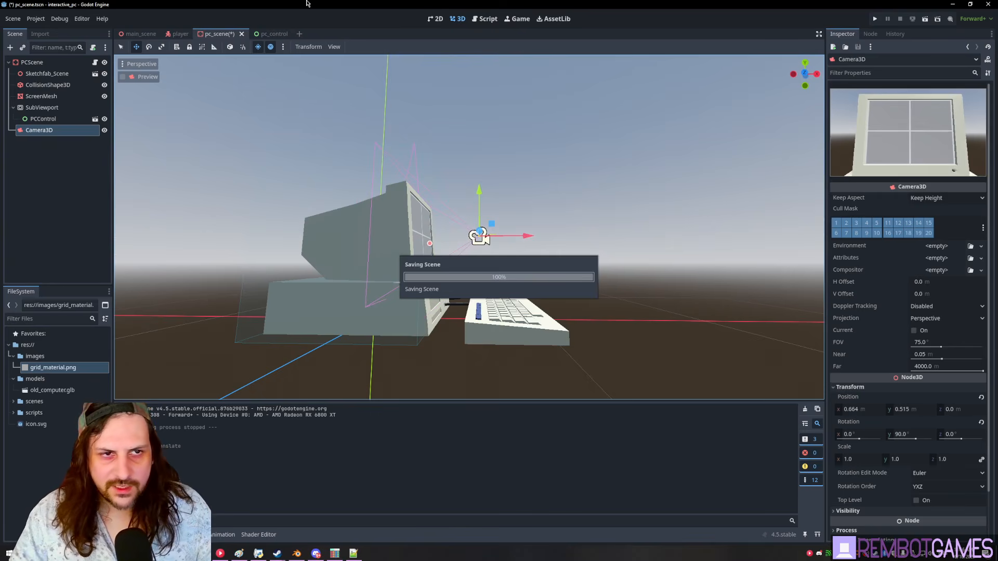
pyautogui.press('F5')
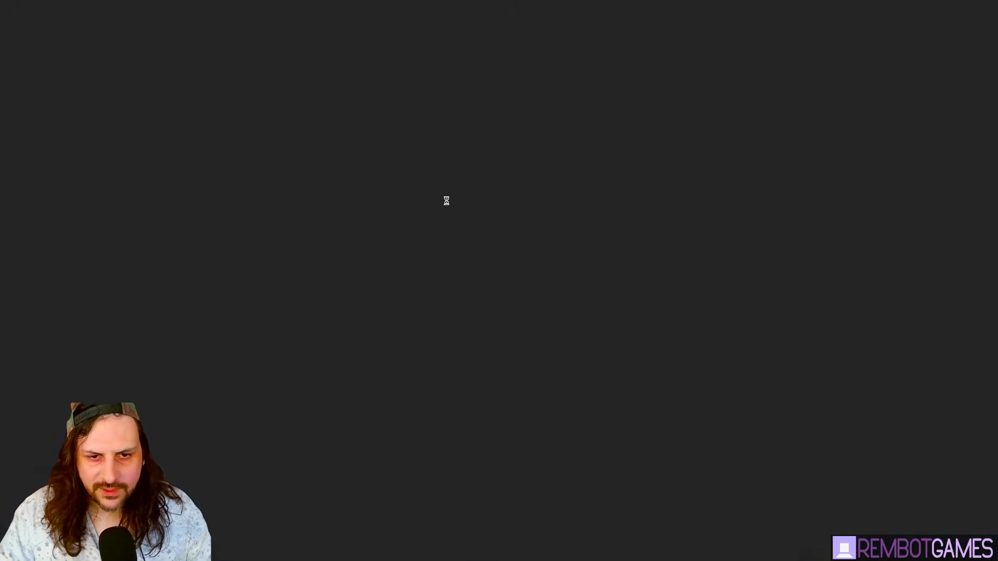
# - Stop the game, make the Camera3D the current camera, and check its view in-game
pyautogui.press('F8')
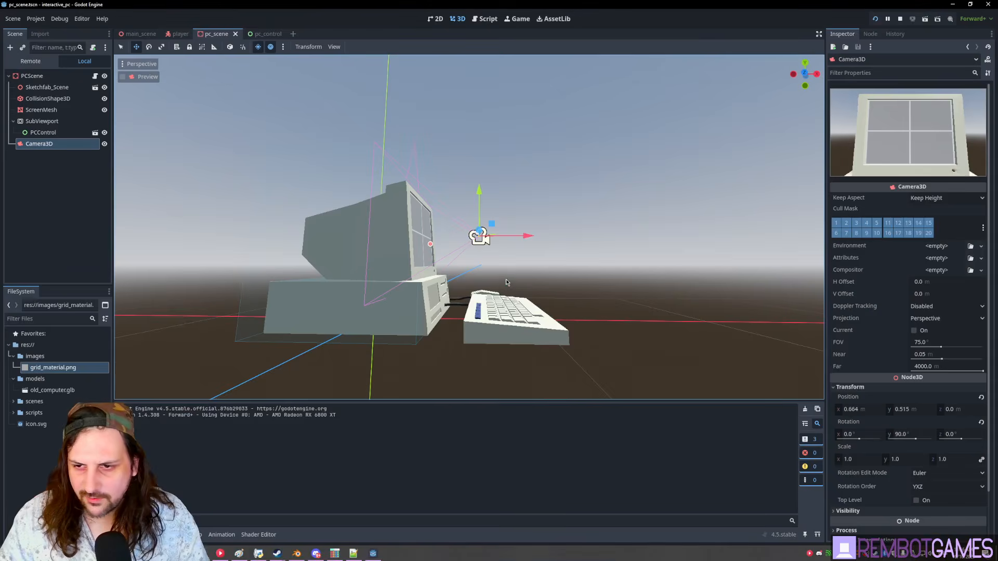
pyautogui.click(923, 334)
pyautogui.hotkey('alt', 'Tab')
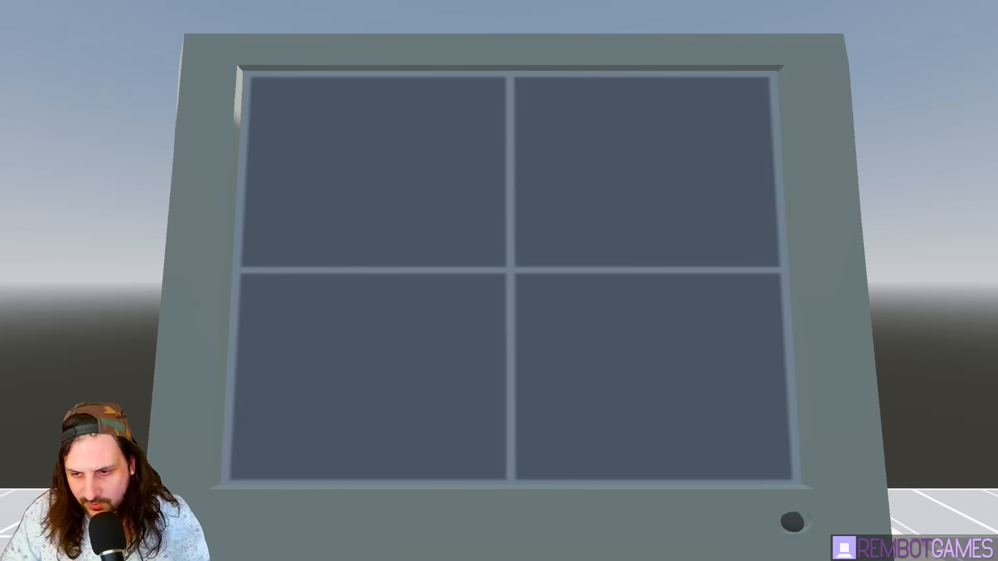
pyautogui.hotkey('alt', 'Tab')
# - Set the camera's Projection to Orthogonal and check the result in-game
pyautogui.click(940, 319)
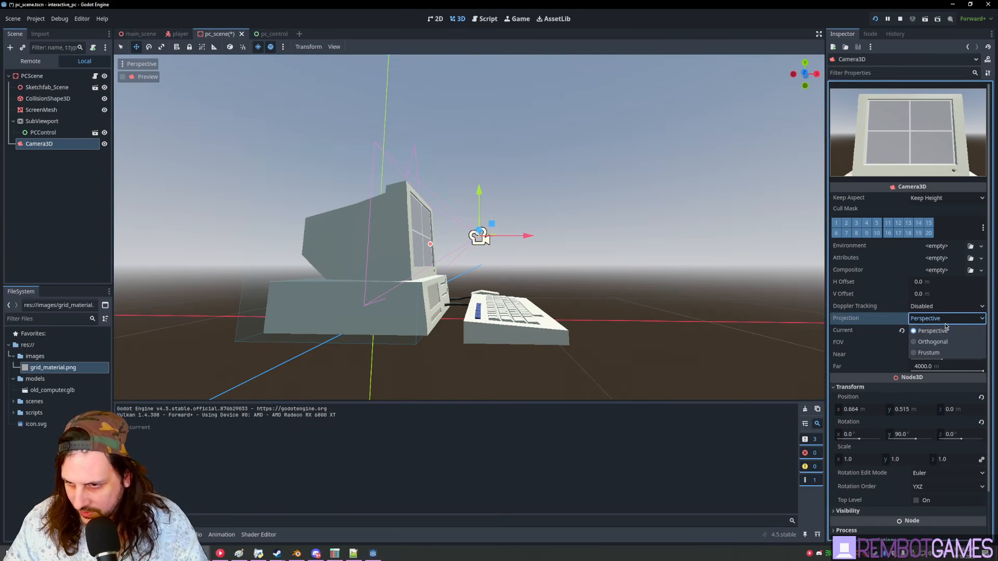
pyautogui.click(944, 343)
pyautogui.hotkey('alt', 'Tab')
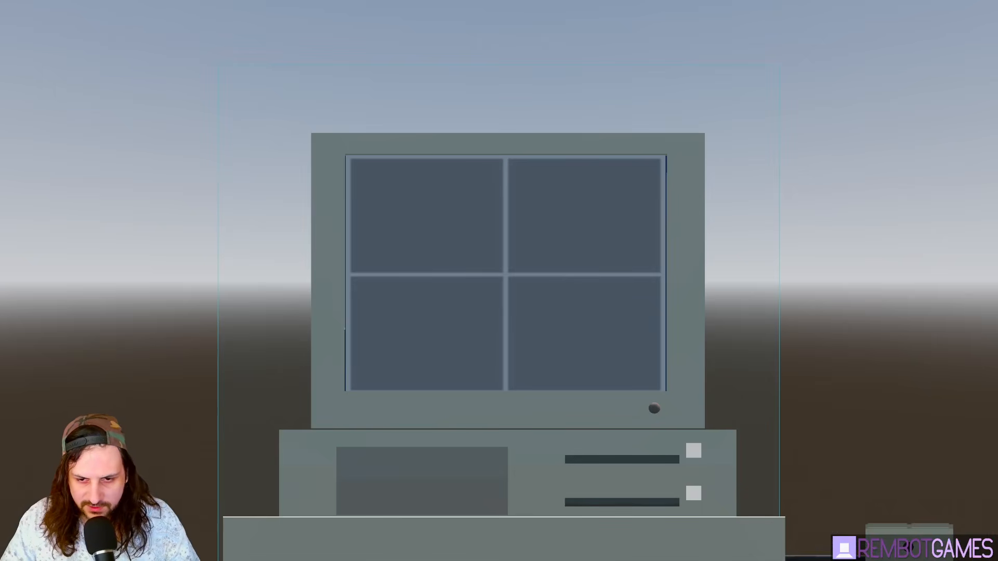
pyautogui.hotkey('alt', 'Tab')
pyautogui.moveTo(764, 201); pyautogui.dragTo(577, 229, button='middle')
pyautogui.scroll(2, 634, 221)
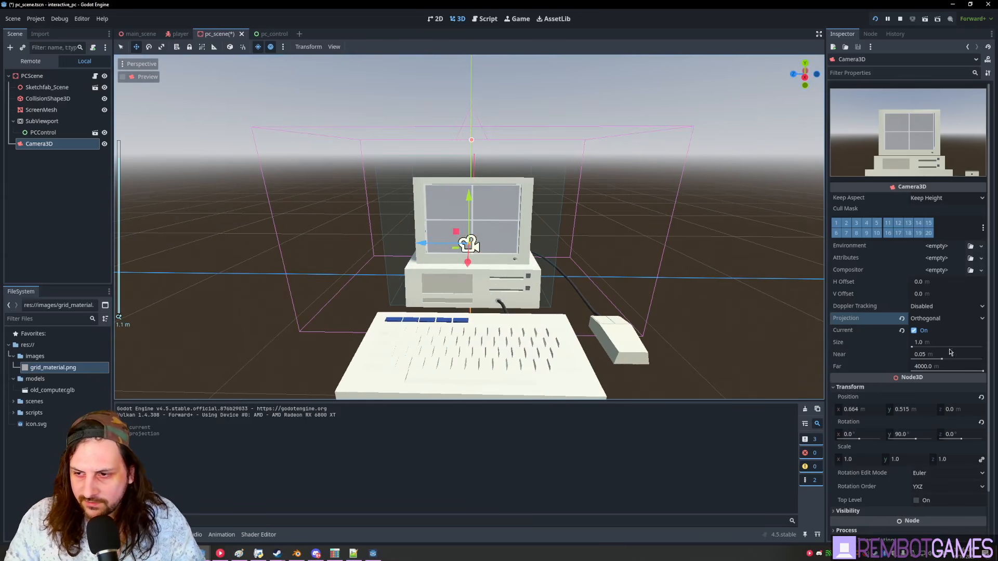
pyautogui.click(945, 320)
pyautogui.click(943, 331)
pyautogui.click(945, 319)
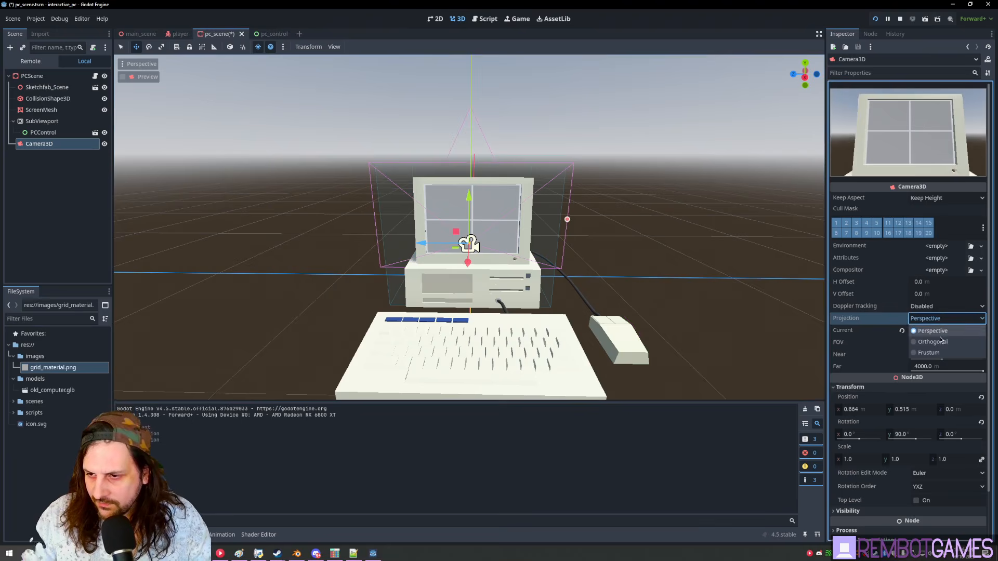
pyautogui.click(944, 342)
# - Shrink the camera Size to 0.579 to frame the monitor screen and shift it along X to about 0.465
pyautogui.moveTo(458, 145); pyautogui.dragTo(468, 174)
pyautogui.moveTo(468, 174); pyautogui.dragTo(527, 237, button='middle')
pyautogui.moveTo(527, 237); pyautogui.dragTo(496, 238)
pyautogui.scroll(-5, 275, 249)
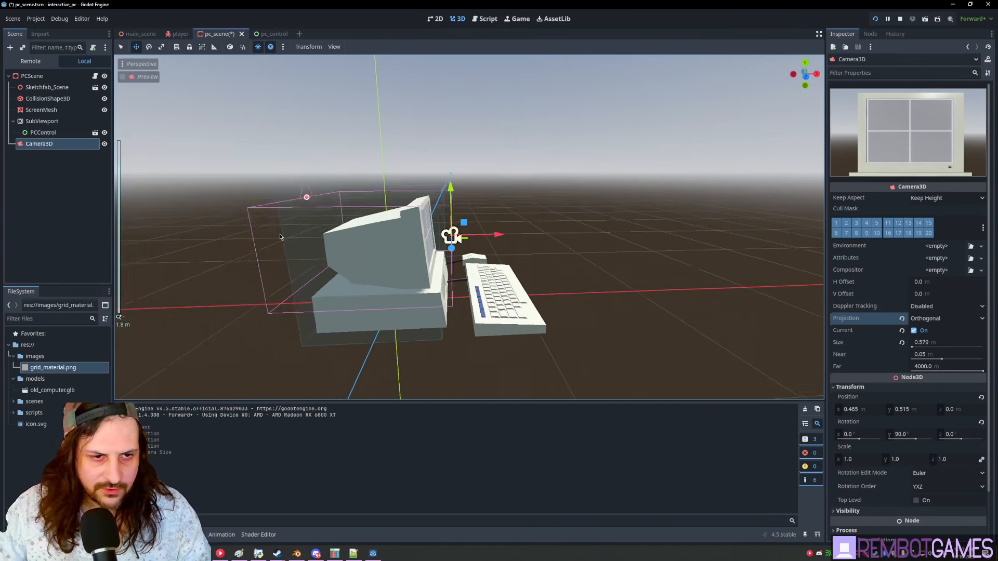
pyautogui.moveTo(306, 201); pyautogui.dragTo(371, 201)
pyautogui.hotkey('ctrl', 'z')
pyautogui.moveTo(324, 270); pyautogui.dragTo(588, 282, button='middle')
pyautogui.moveTo(497, 236); pyautogui.dragTo(770, 260)
# - Search for a CSG node to add under PCScene
pyautogui.click(51, 77)
pyautogui.hotkey('ctrl', 'a')
pyautogui.write('csgsphere')
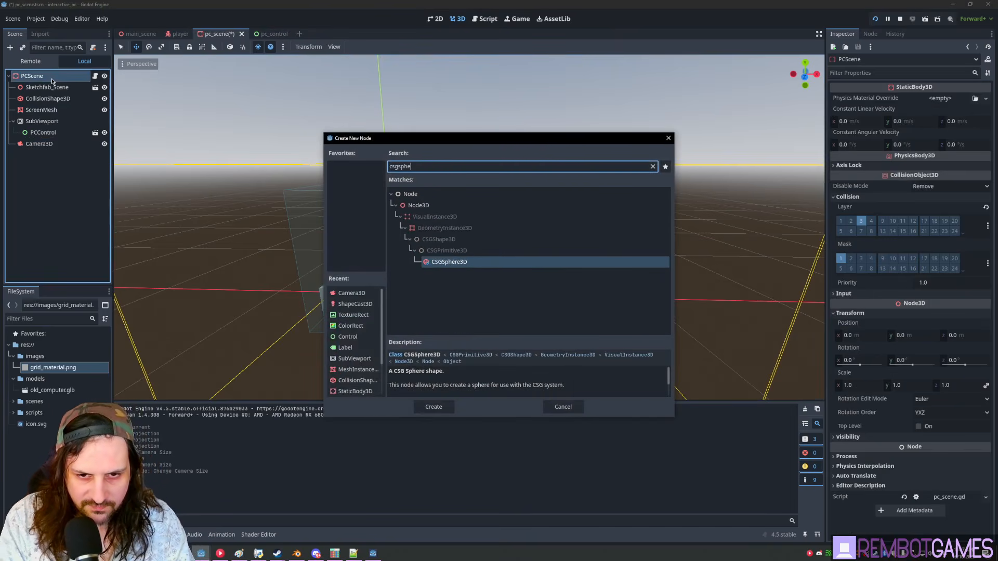
# - Add a CSGSphere3D in front of the monitor and move the camera left toward it
pyautogui.doubleClick(442, 262)
pyautogui.moveTo(437, 269); pyautogui.dragTo(481, 242)
pyautogui.click(605, 237)
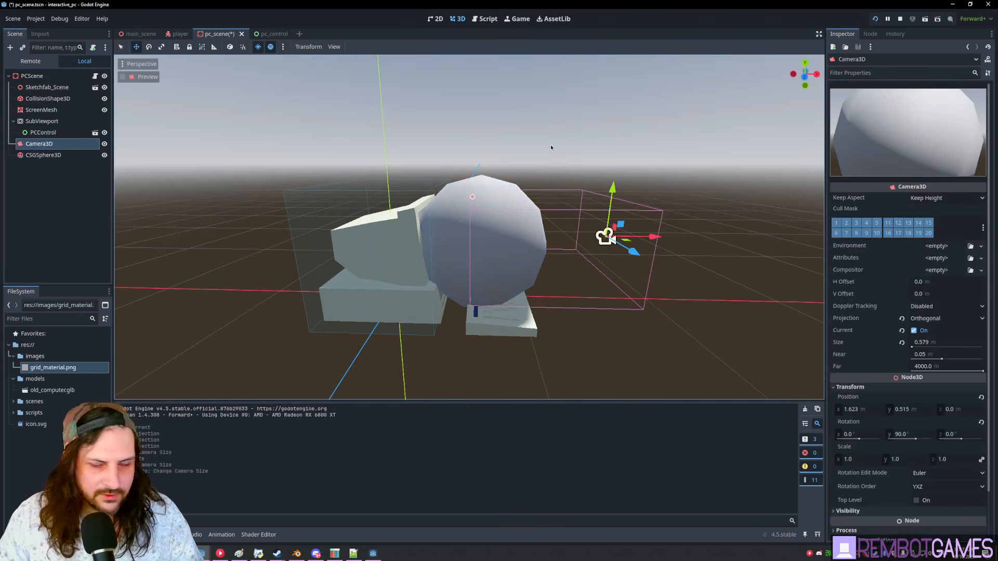
pyautogui.moveTo(653, 240); pyautogui.dragTo(489, 235)
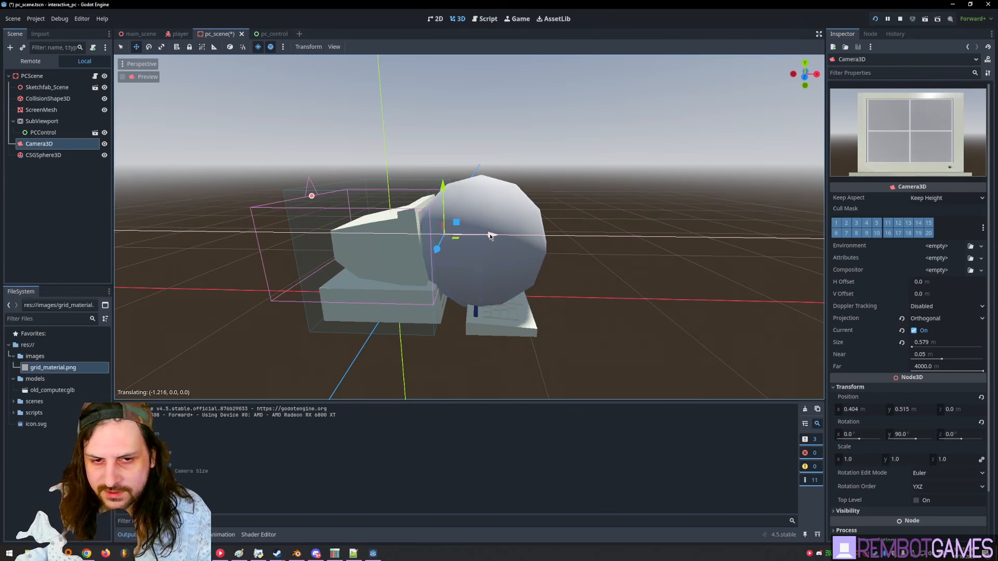
# - Compare the sphere and camera positions, then delete the CSGSphere3D
pyautogui.click(531, 214)
pyautogui.moveTo(530, 214); pyautogui.dragTo(498, 220, button='middle')
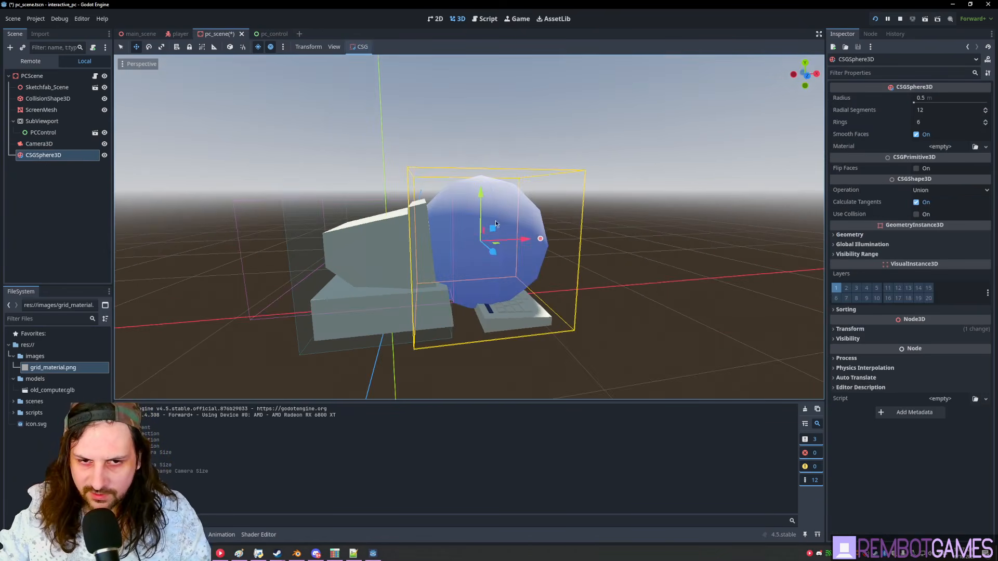
pyautogui.click(449, 209)
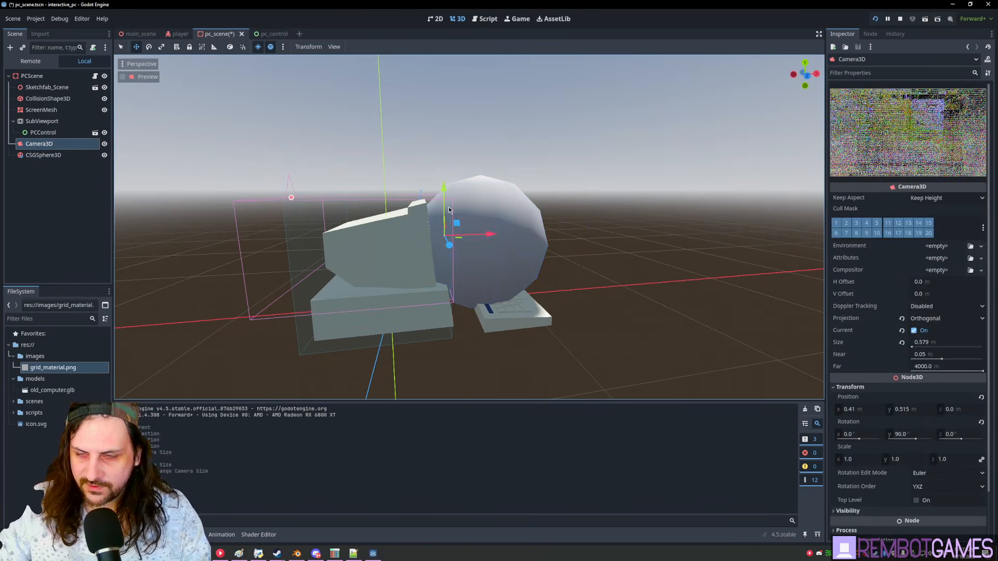
pyautogui.click(498, 236)
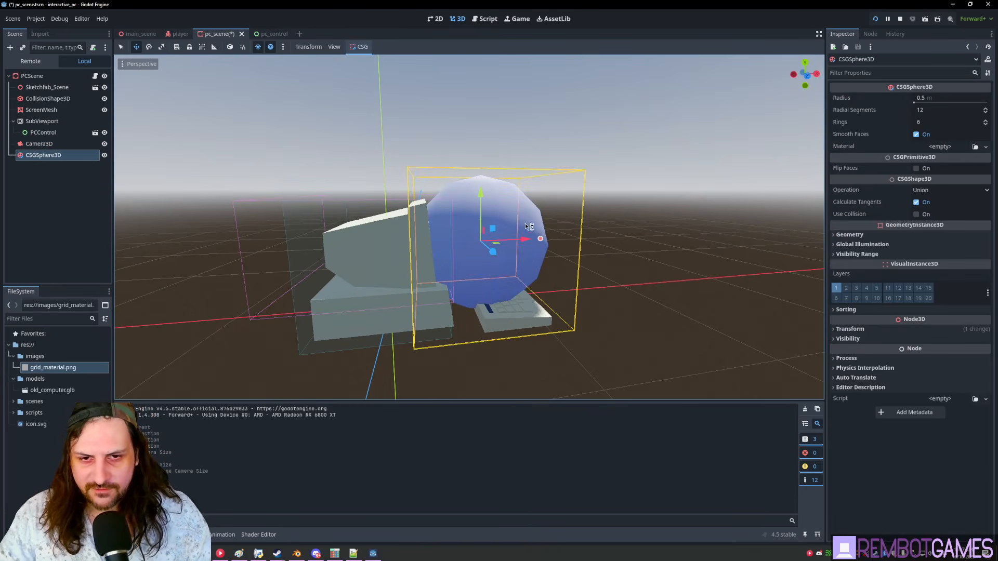
pyautogui.moveTo(568, 182); pyautogui.dragTo(520, 197, button='middle')
pyautogui.click(282, 204)
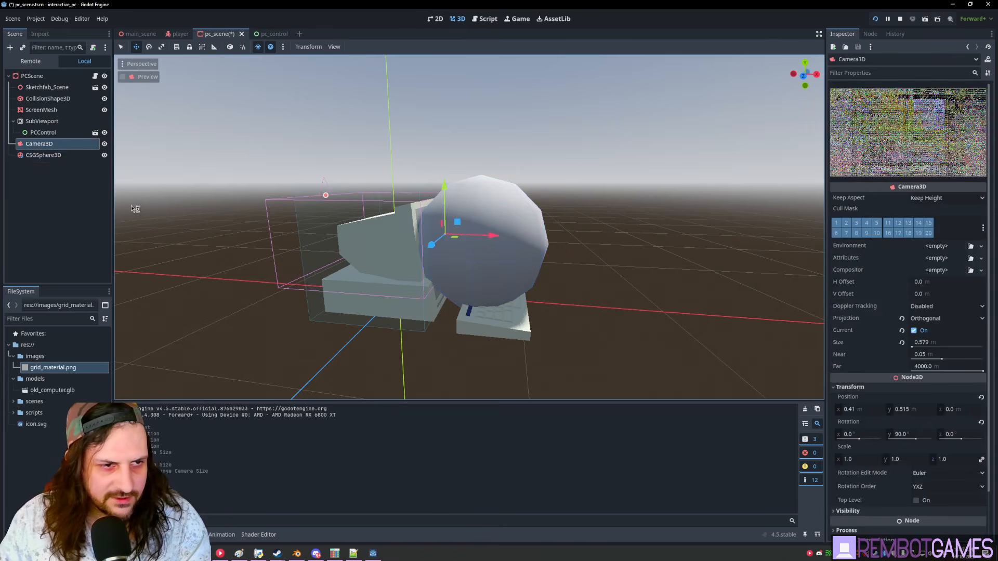
pyautogui.click(493, 203)
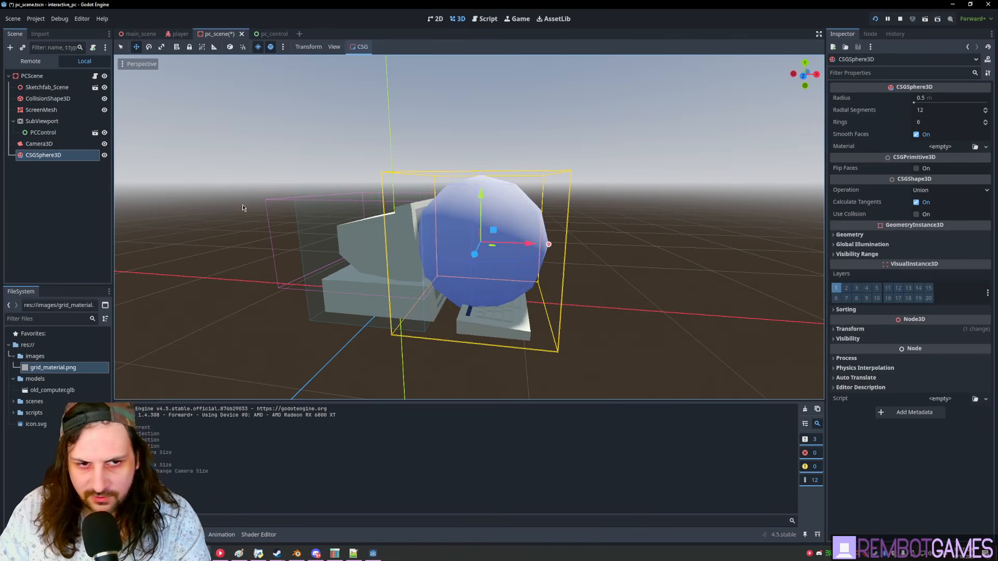
pyautogui.click(277, 202)
pyautogui.click(522, 203)
pyautogui.press('Delete')
pyautogui.press('Return')
# - Select the Camera3D, adjust its size, and begin editing its Far value
pyautogui.scroll(10, 443, 229)
pyautogui.moveTo(443, 229); pyautogui.dragTo(255, 197, button='middle')
pyautogui.scroll(-5, 555, 223)
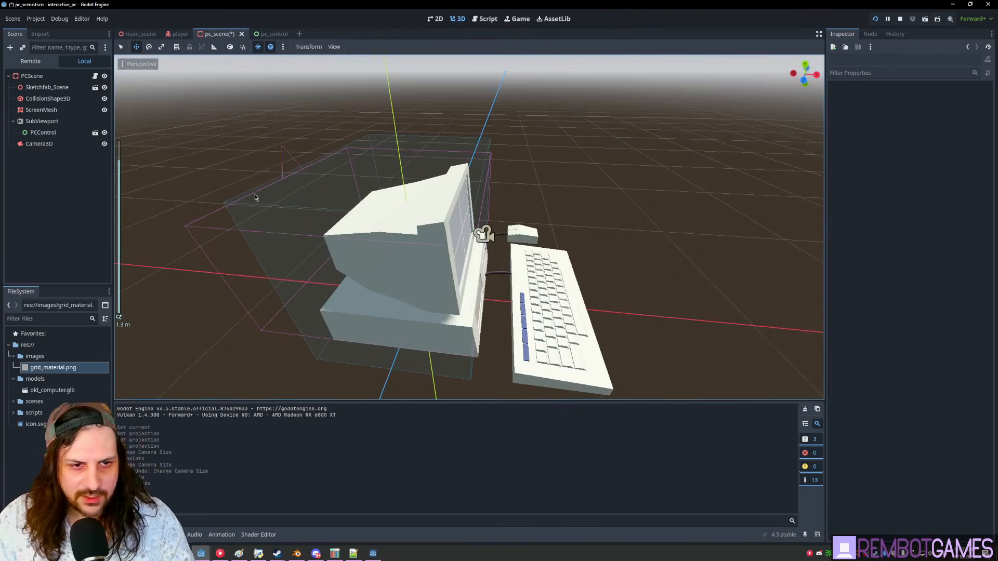
pyautogui.click(281, 157)
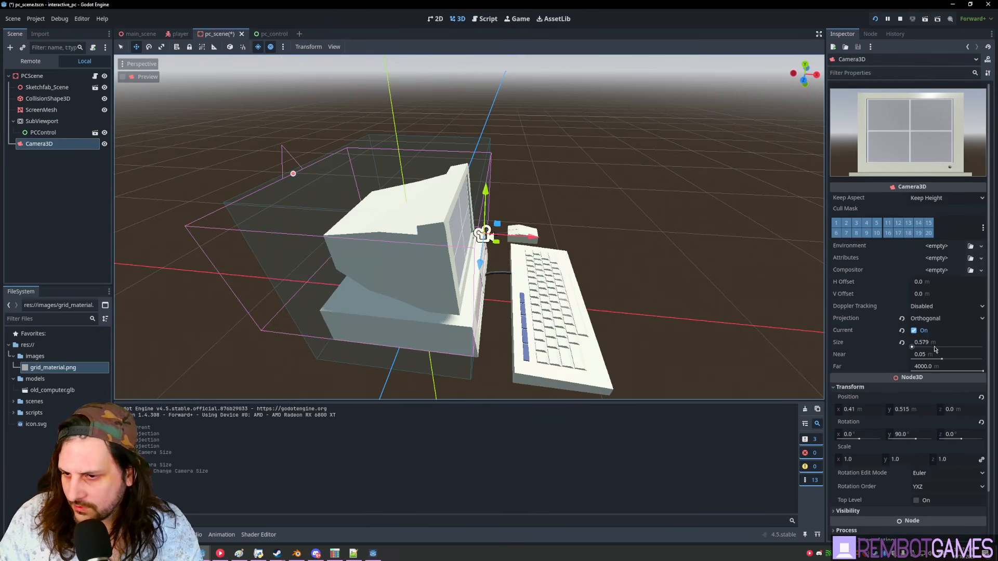
pyautogui.moveTo(913, 348); pyautogui.dragTo(900, 350)
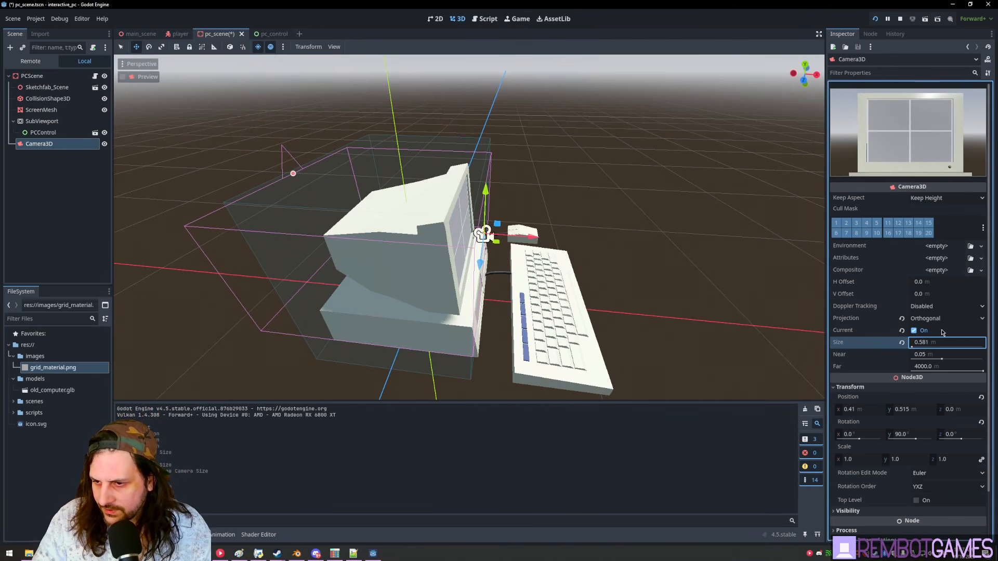
pyautogui.click(941, 366)
# - Try Far values of 1.0 and 0.01, then settle the camera's Far at 1.0
pyautogui.write('1.0')
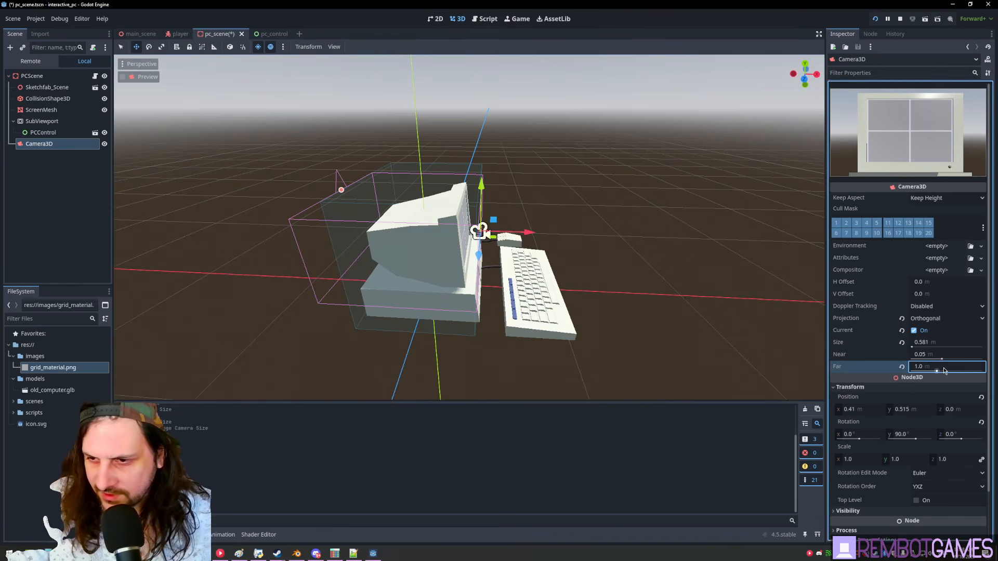
pyautogui.press('BackSpace')
pyautogui.press('BackSpace')
pyautogui.press('BackSpace')
pyautogui.write('0.01')
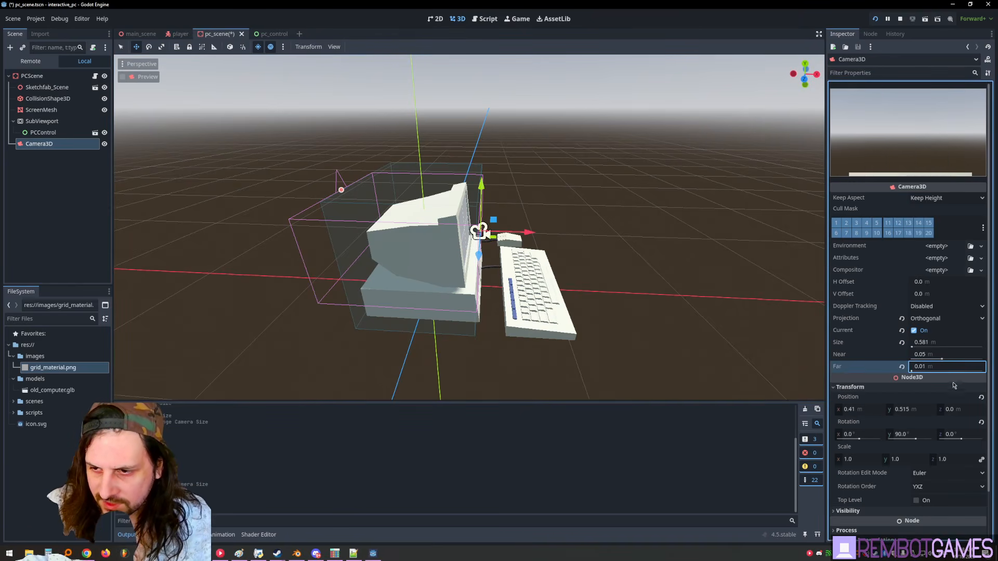
pyautogui.moveTo(911, 371); pyautogui.dragTo(941, 372)
pyautogui.click(924, 366)
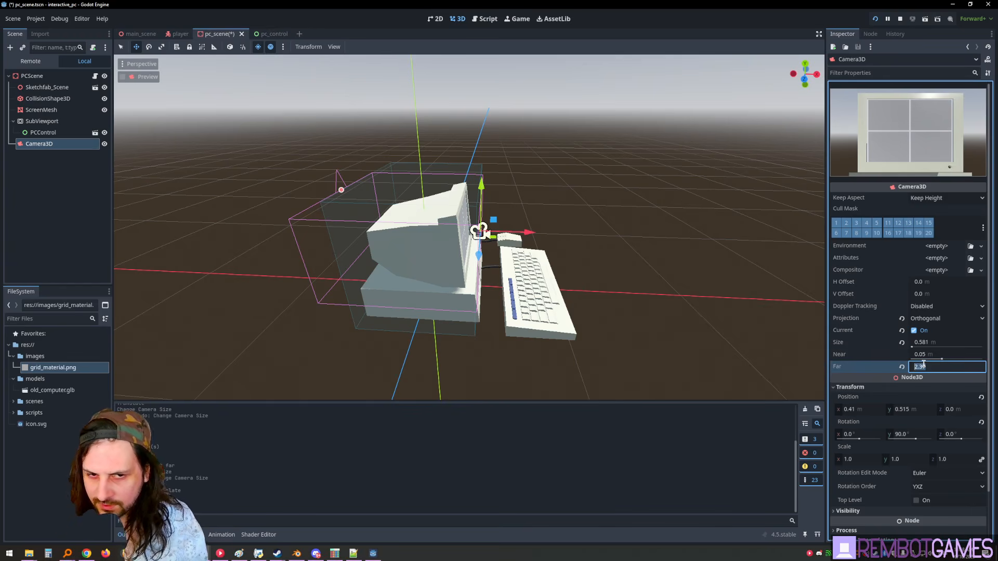
pyautogui.write('1')
pyautogui.press('Return')
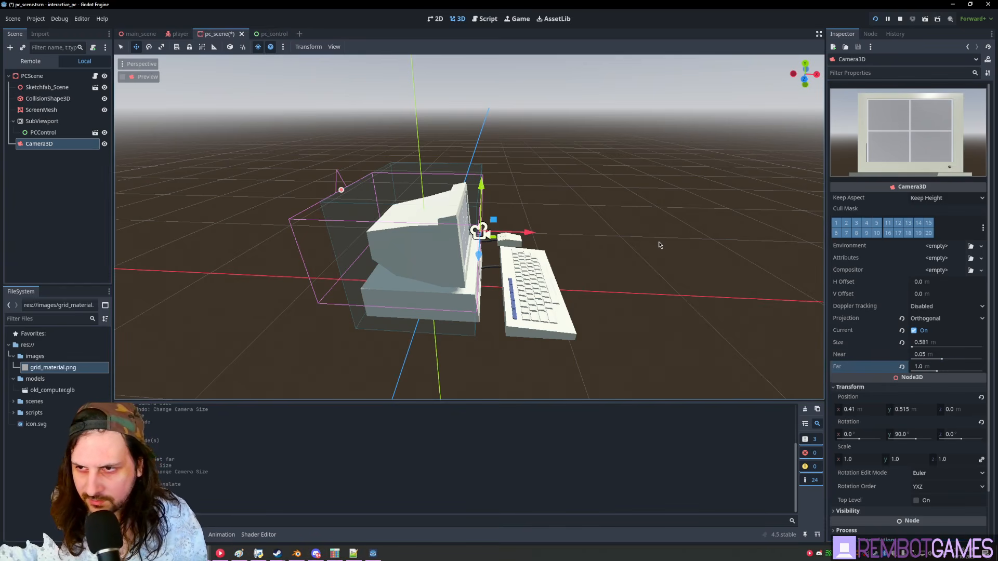
# - Test the PC scene with F6, then run the whole project and walk the player to the computer
pyautogui.moveTo(659, 241); pyautogui.dragTo(659, 241, button='middle')
pyautogui.press('F6')
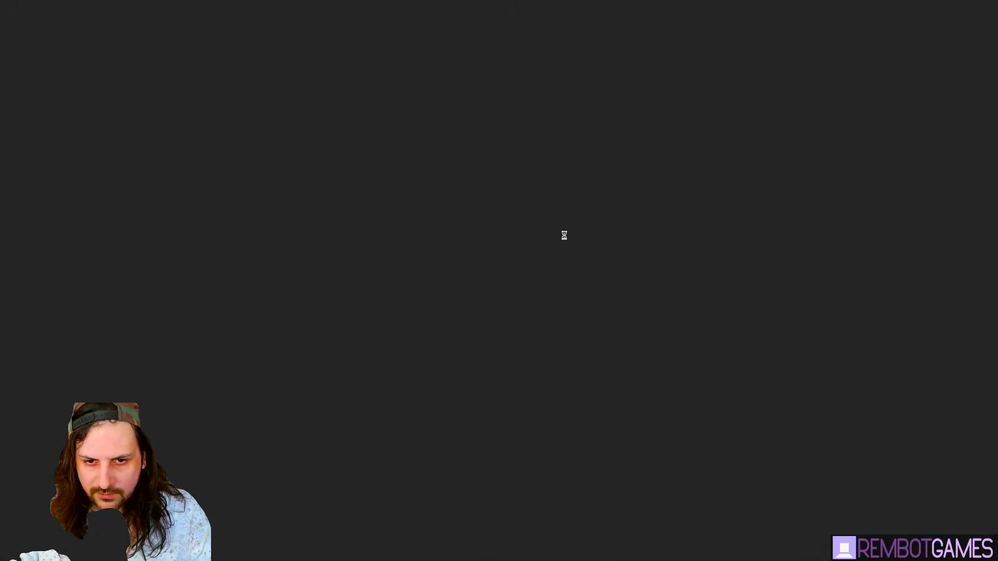
pyautogui.hotkey('alt', 'F4')
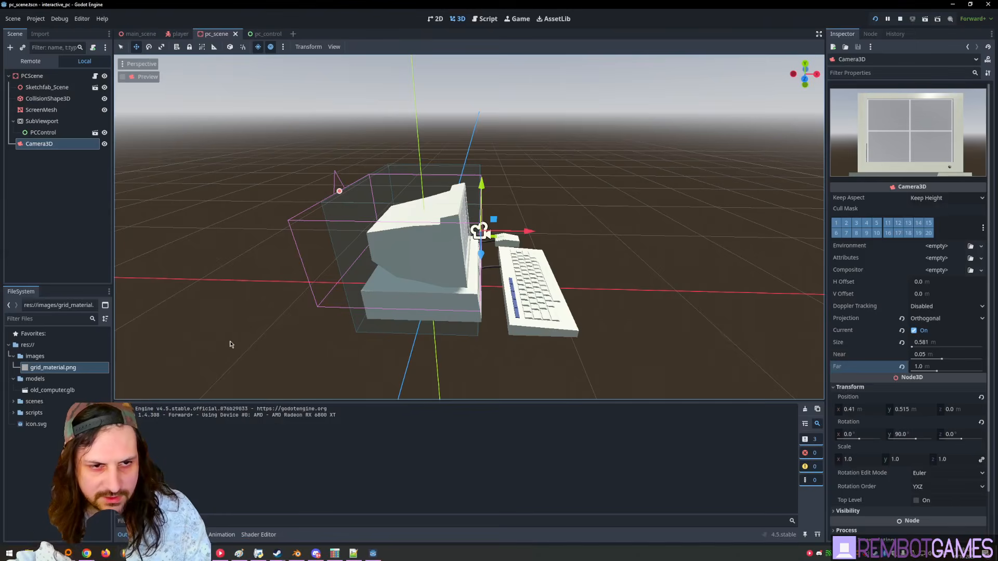
pyautogui.press('F5')
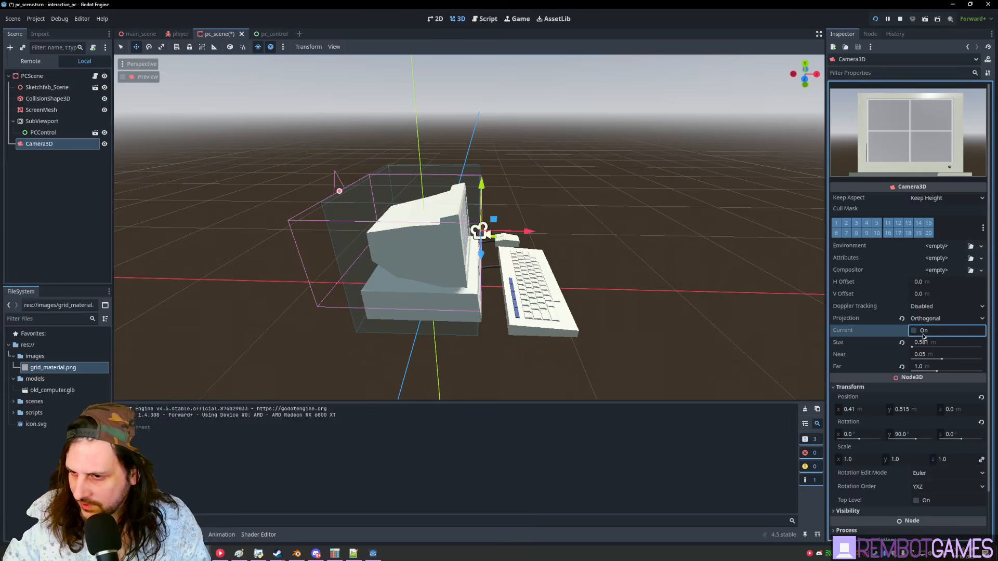
pyautogui.press('w')
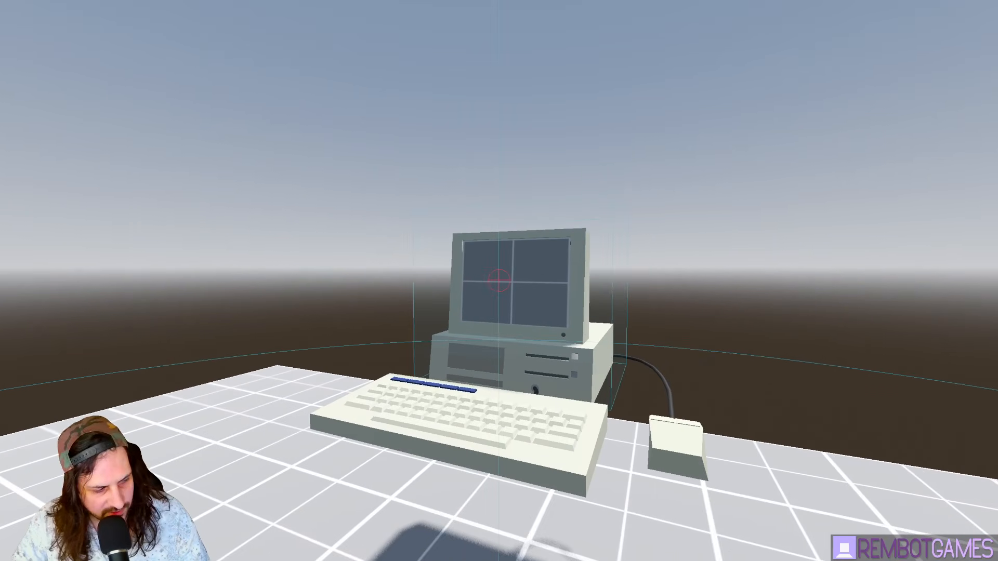
pyautogui.hotkey('alt', 'F4')
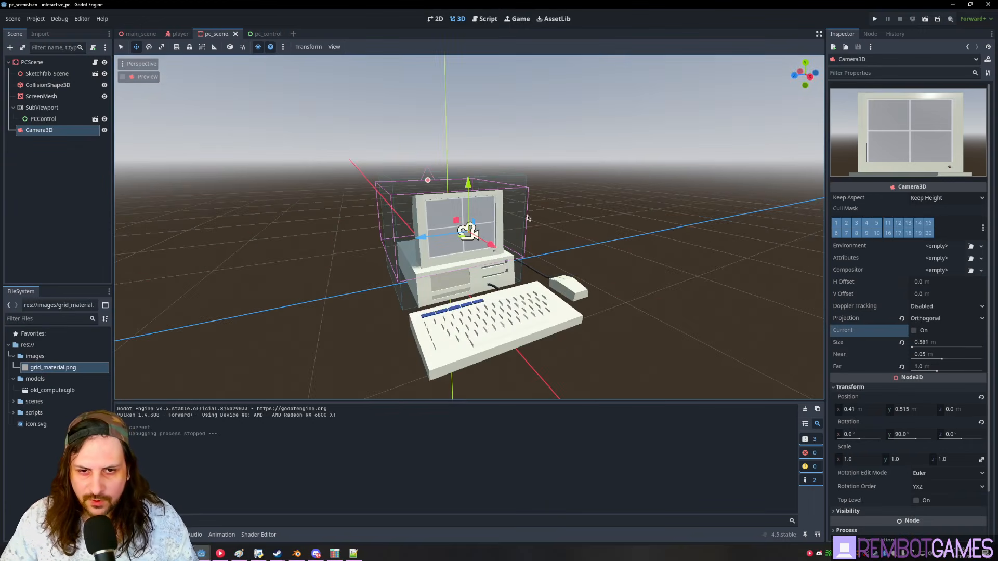
# - Open the PCScene root's pc_scene.gd script and add blank lines below class_name PCStatic
pyautogui.click(59, 211)
pyautogui.click(31, 65)
pyautogui.click(67, 253)
pyautogui.click(43, 64)
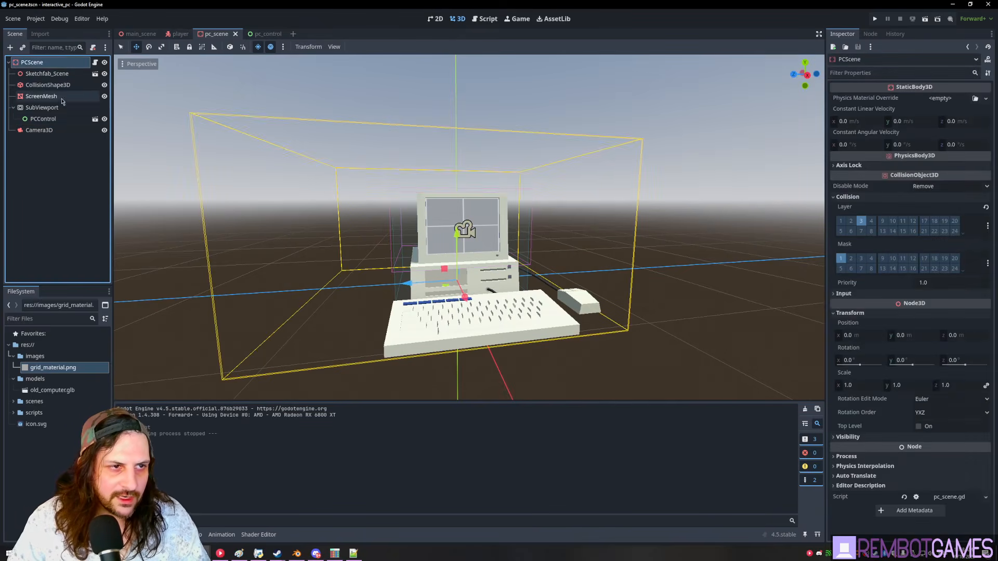
pyautogui.click(485, 18)
pyautogui.click(317, 93)
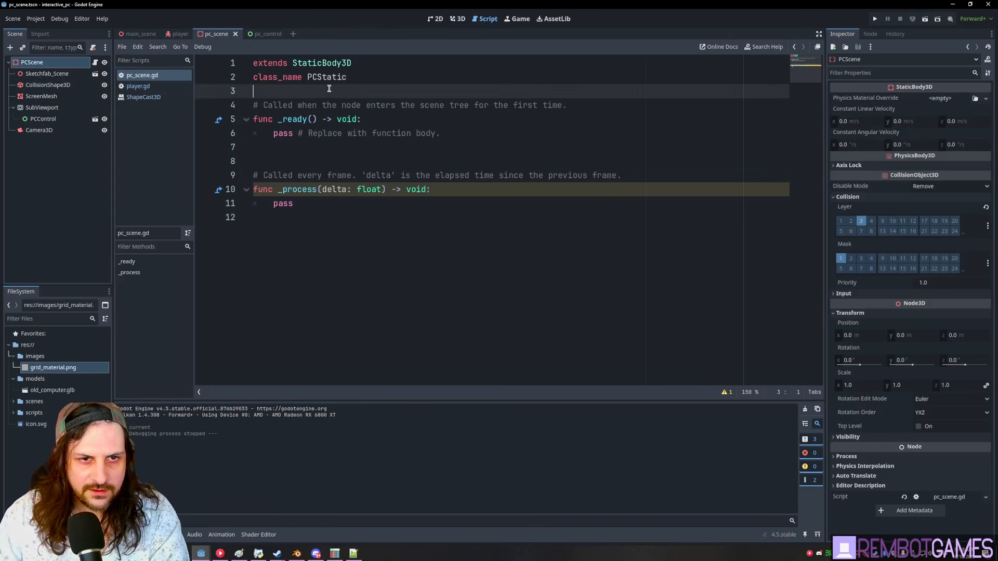
pyautogui.press('Return')
pyautogui.press('Return')
pyautogui.click(283, 104)
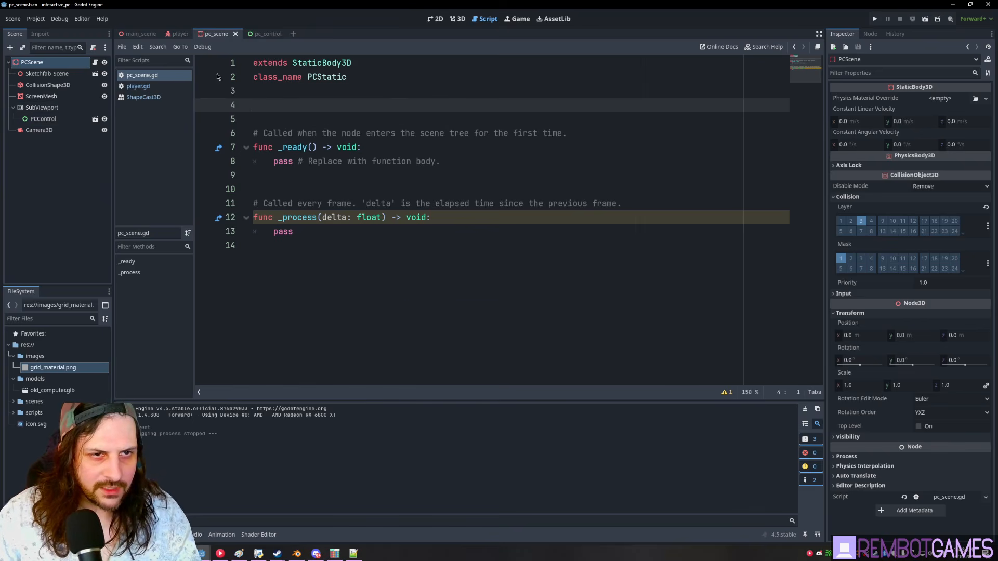
# - Add 'class_name Player' on line 2 of player.gd
pyautogui.click(180, 34)
pyautogui.scroll(12, 317, 143)
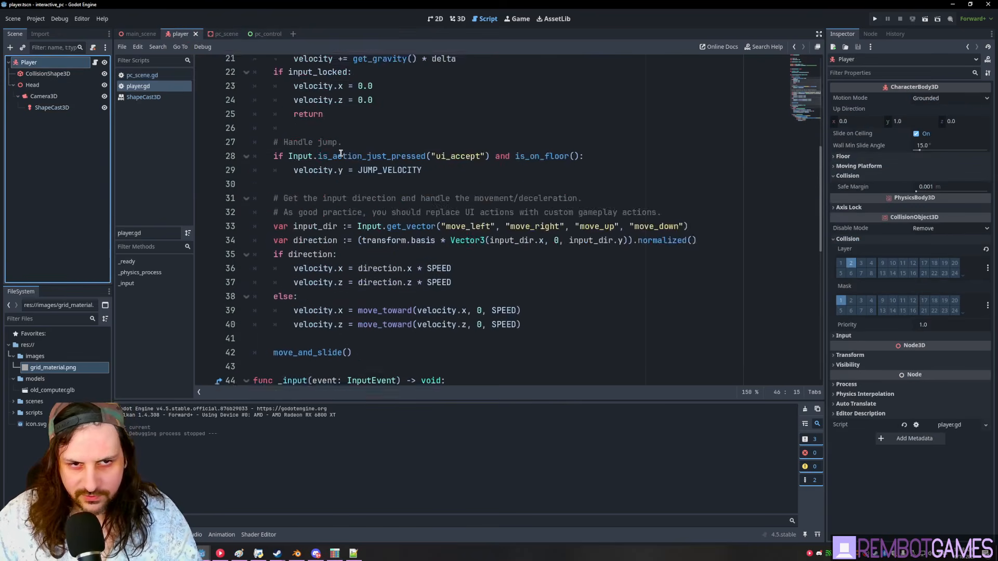
pyautogui.click(327, 77)
pyautogui.write('class')
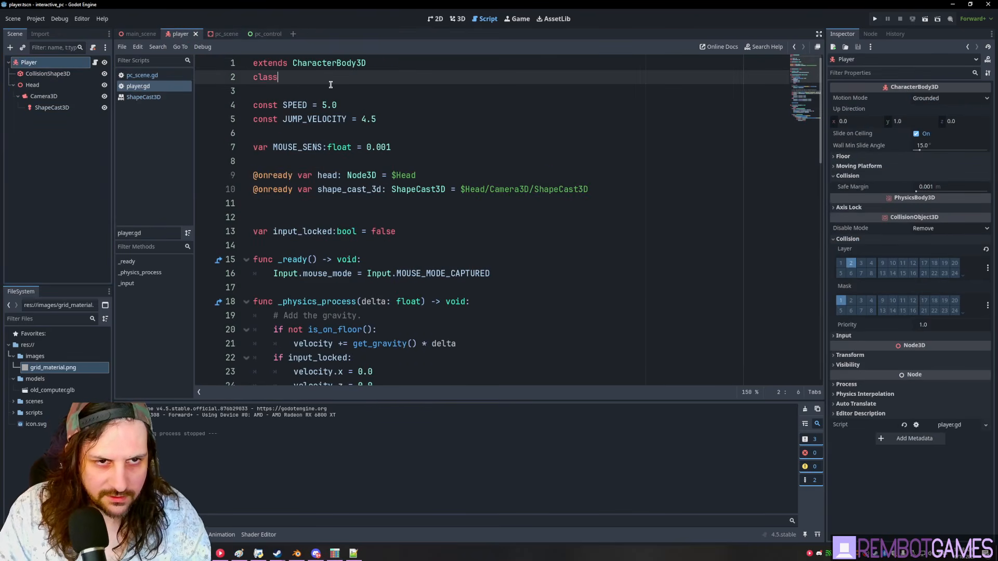
pyautogui.write('_name Player')
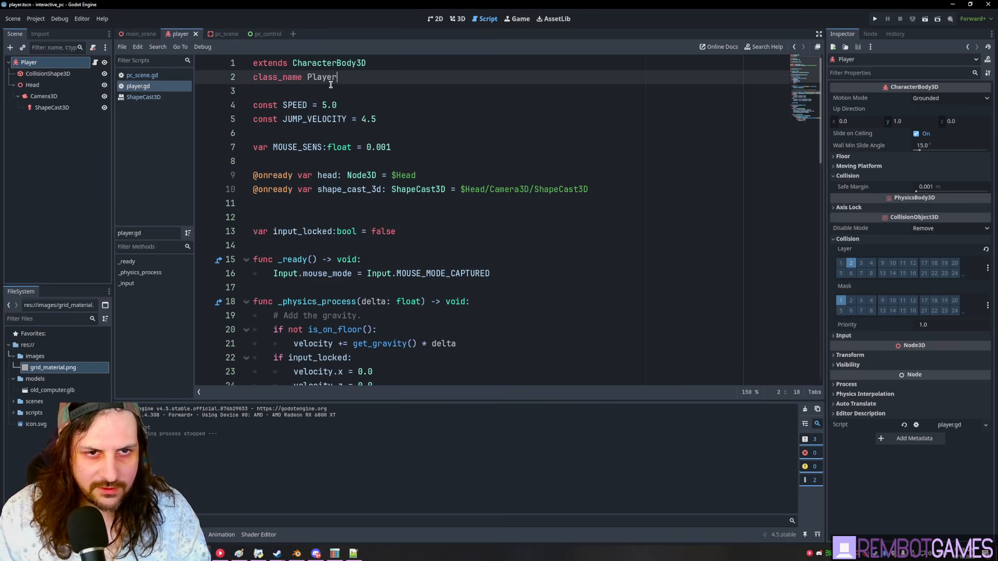
pyautogui.click(221, 34)
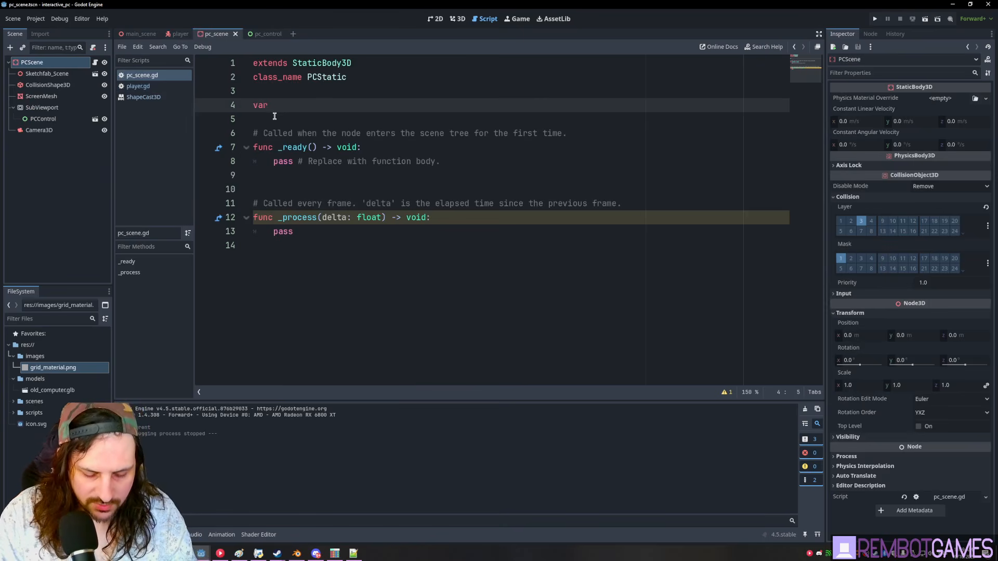
# - Declare var player:Player in pc_scene.gd and add a new line inside _ready
pyautogui.write('layer:Player')
pyautogui.doubleClick(288, 105)
pyautogui.hotkey('ctrl', 'c')
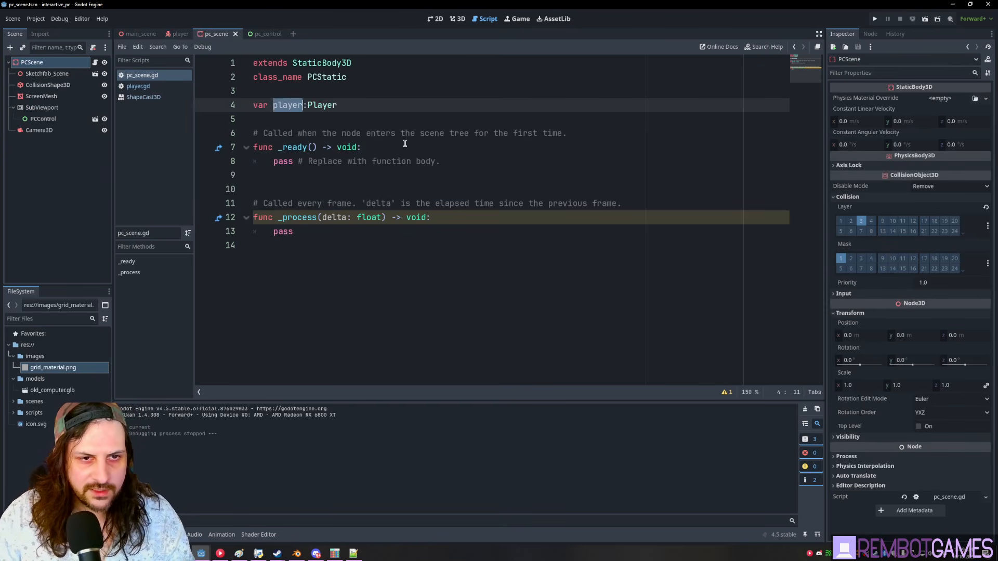
pyautogui.click(405, 147)
pyautogui.press('Return')
pyautogui.hotkey('ctrl', 'v')
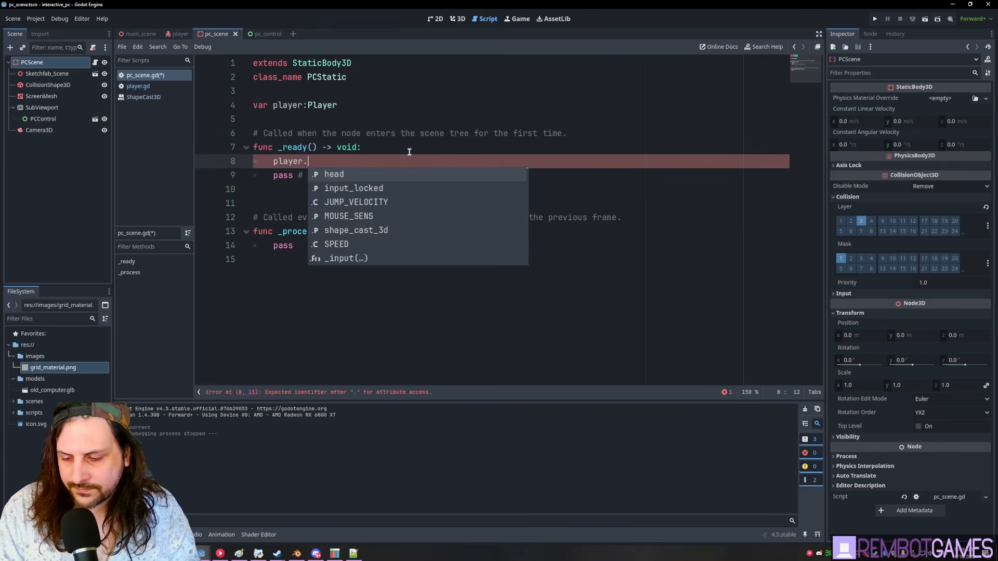
pyautogui.press('BackSpace')
# - In _ready, assign player = get_tree().get_first_node_in_group("player") and save the script
pyautogui.write('= get')
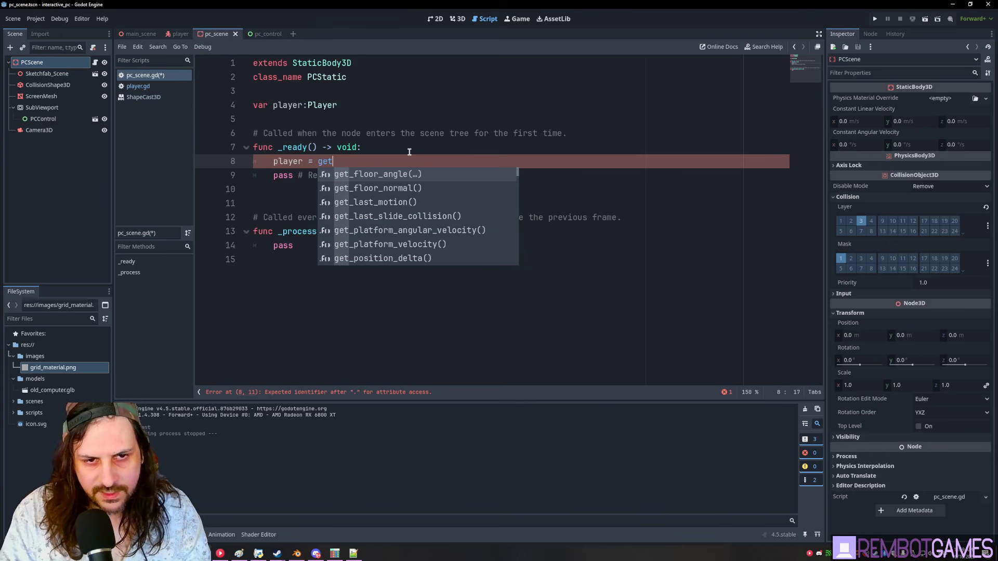
pyautogui.write('_tree')
pyautogui.press('Return')
pyautogui.write('./')
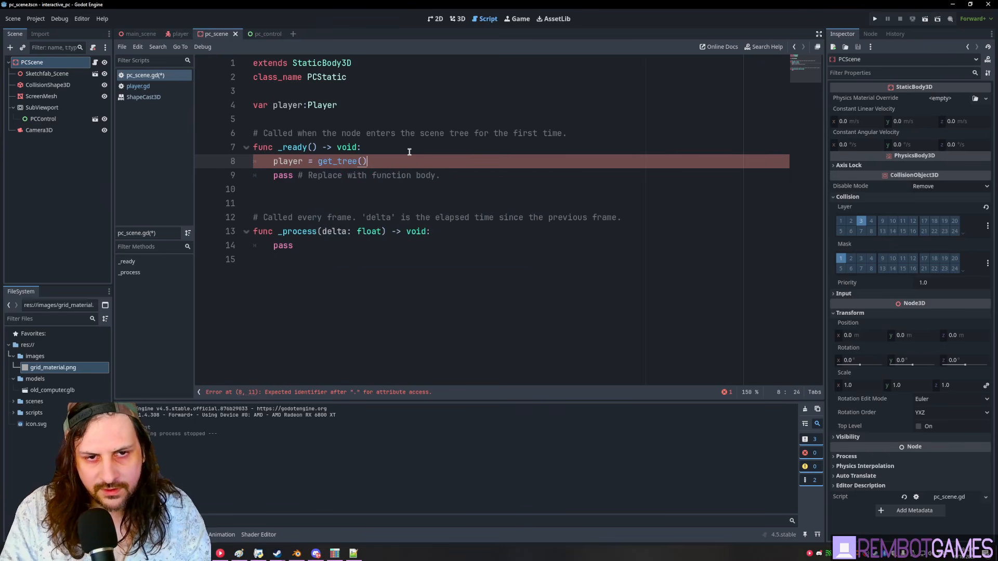
pyautogui.write('.first_n')
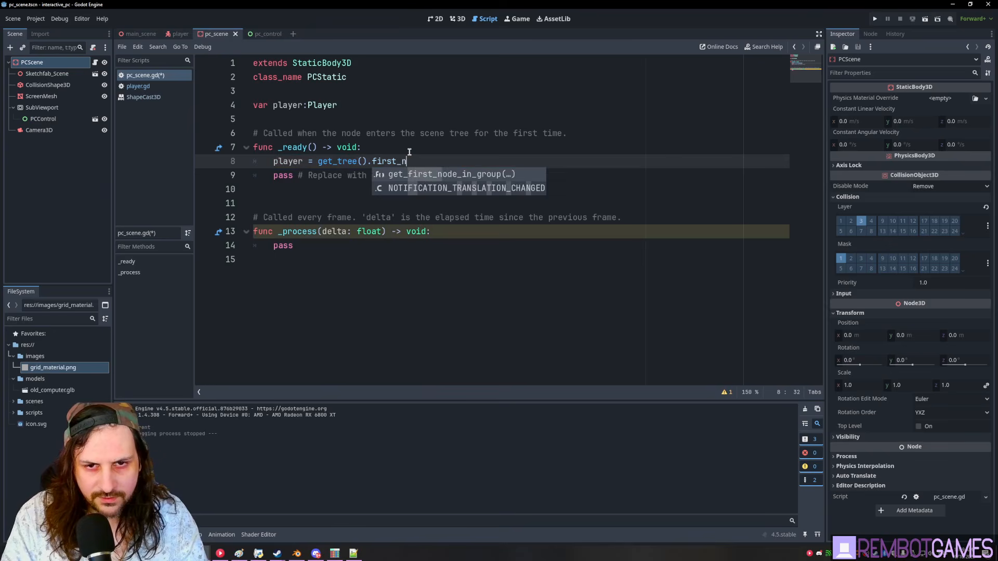
pyautogui.press('Return')
pyautogui.write('"player')
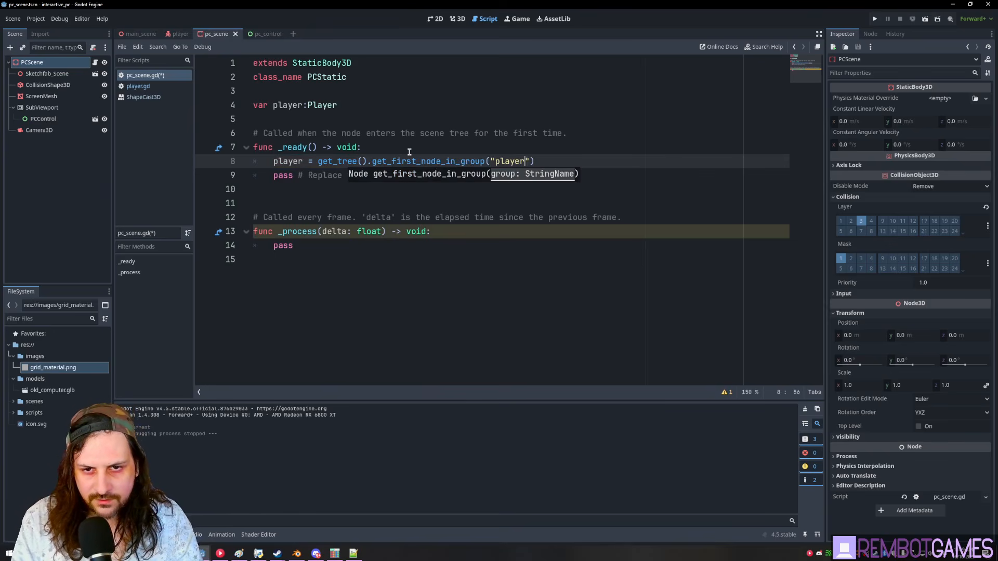
pyautogui.press('End')
pyautogui.hotkey('ctrl', 's')
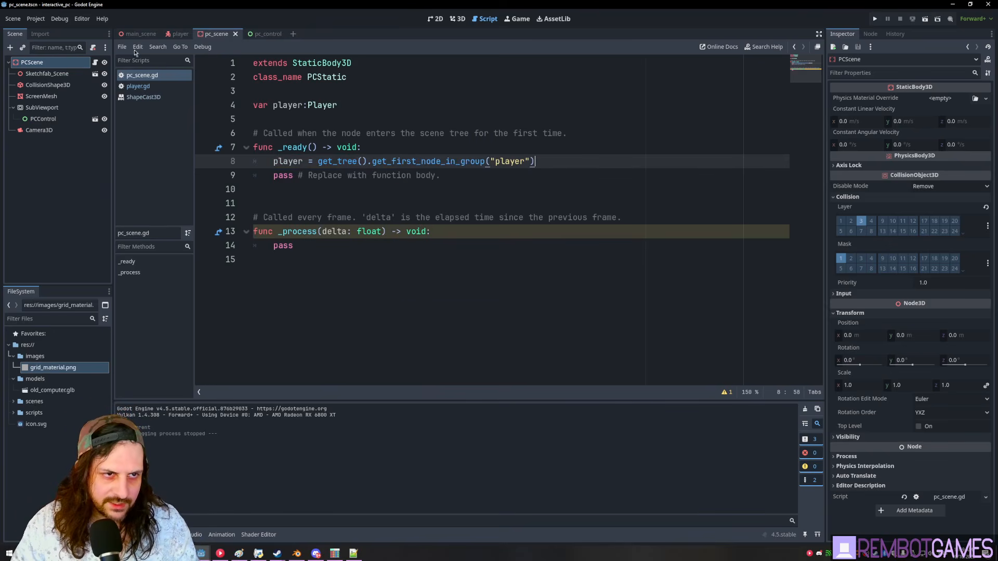
# - Add add_to_group("player") to the _ready function of player.gd
pyautogui.click(176, 34)
pyautogui.click(410, 263)
pyautogui.press('Return')
pyautogui.write('add_to')
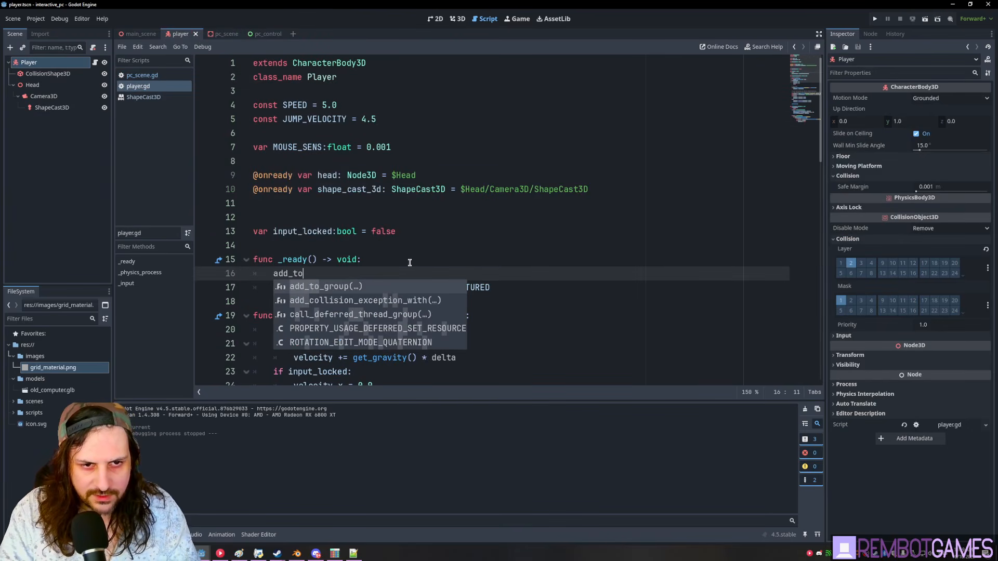
pyautogui.press('Return')
pyautogui.write('"player')
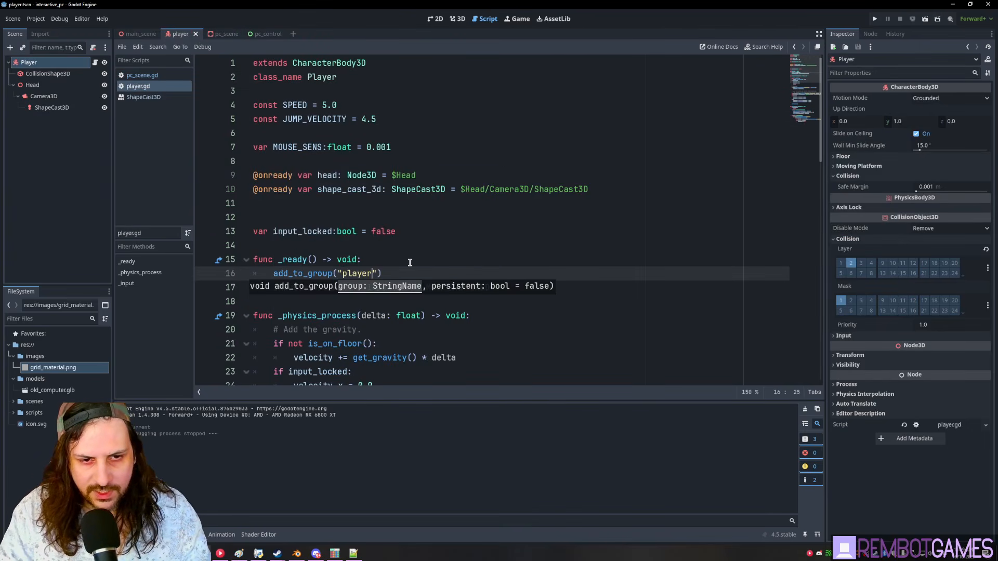
pyautogui.write('")')
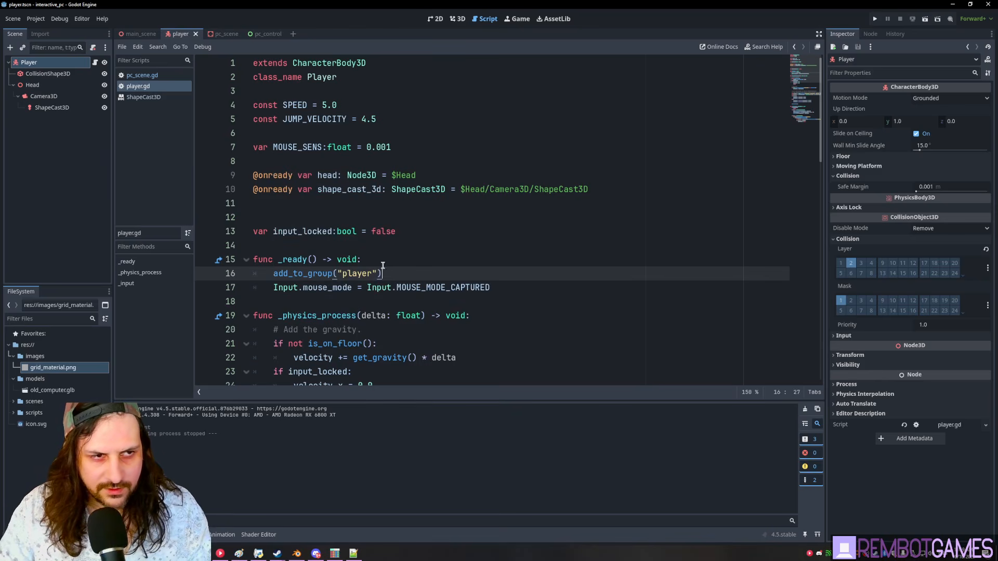
# - Delete the placeholder pass line from _ready in pc_scene.gd and save
pyautogui.click(221, 34)
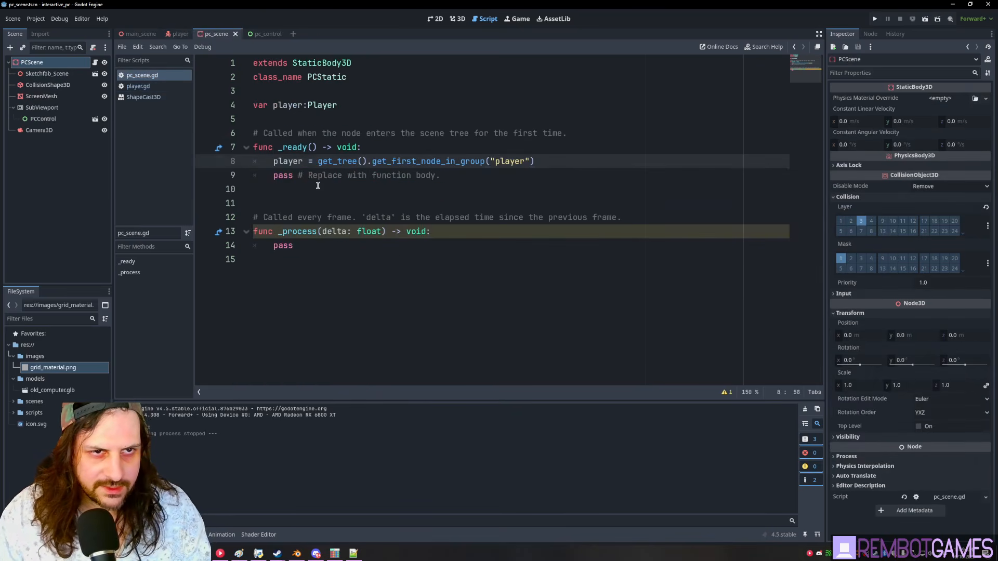
pyautogui.doubleClick(291, 161)
pyautogui.click(593, 153)
pyautogui.press('Down')
pyautogui.press('Down')
pyautogui.press('End')
pyautogui.hotkey('shift', 'Home')
pyautogui.press('BackSpace')
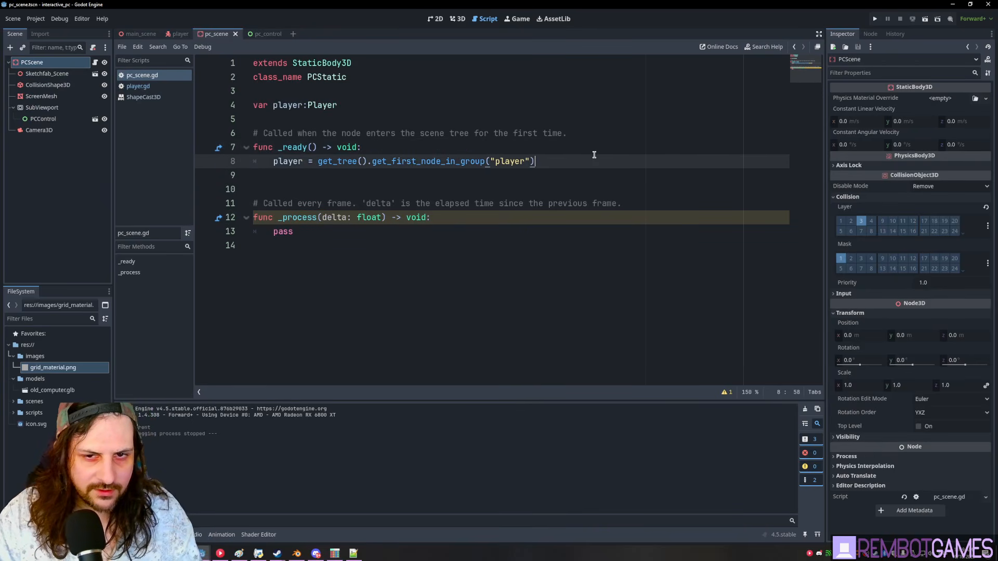
pyautogui.press('Return')
pyautogui.doubleClick(317, 104)
pyautogui.click(376, 120)
pyautogui.click(325, 186)
pyautogui.hotkey('ctrl', 's')
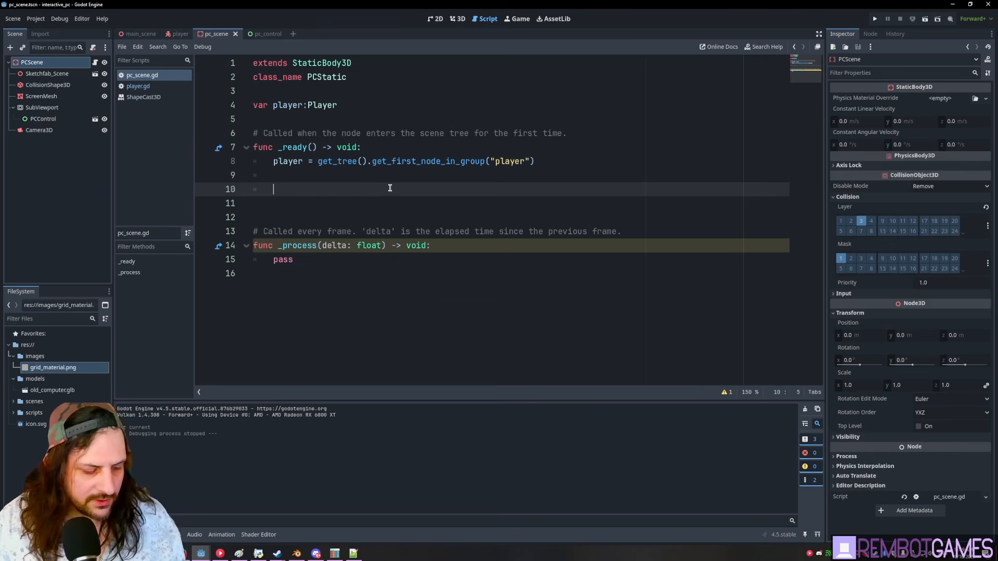
# - Start a toggle_use function and declare var is_using:bool = false
pyautogui.click(284, 205)
pyautogui.write('func toggle_use():')
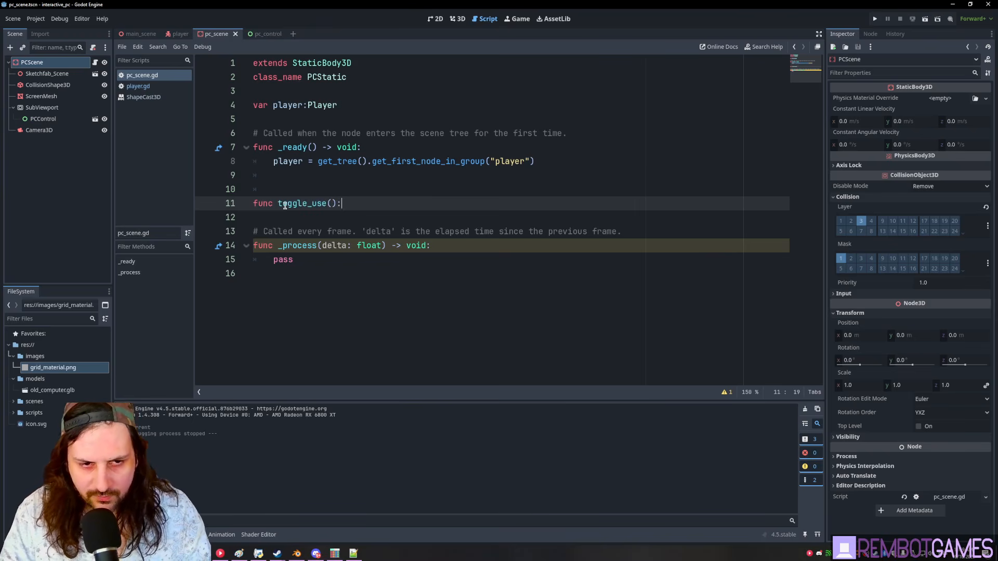
pyautogui.press('Up')
pyautogui.press('Up')
pyautogui.press('Up')
pyautogui.press('Up')
pyautogui.press('Up')
pyautogui.press('Up')
pyautogui.press('Return')
# - Make toggle_use flip the flag with is_using = !is_using, then save
pyautogui.press('Return')
pyautogui.press('Up')
pyautogui.press('Up')
pyautogui.write('var')
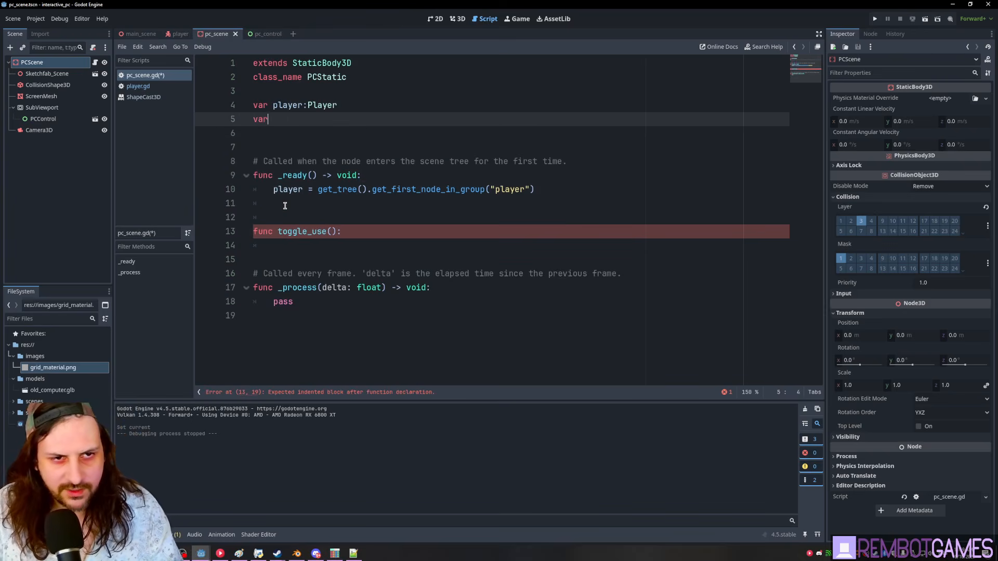
pyautogui.write(' is_using:bool = false')
pyautogui.doubleClick(293, 119)
pyautogui.hotkey('ctrl', 'c')
pyautogui.click(397, 236)
pyautogui.press('Return')
pyautogui.hotkey('ctrl', 'v')
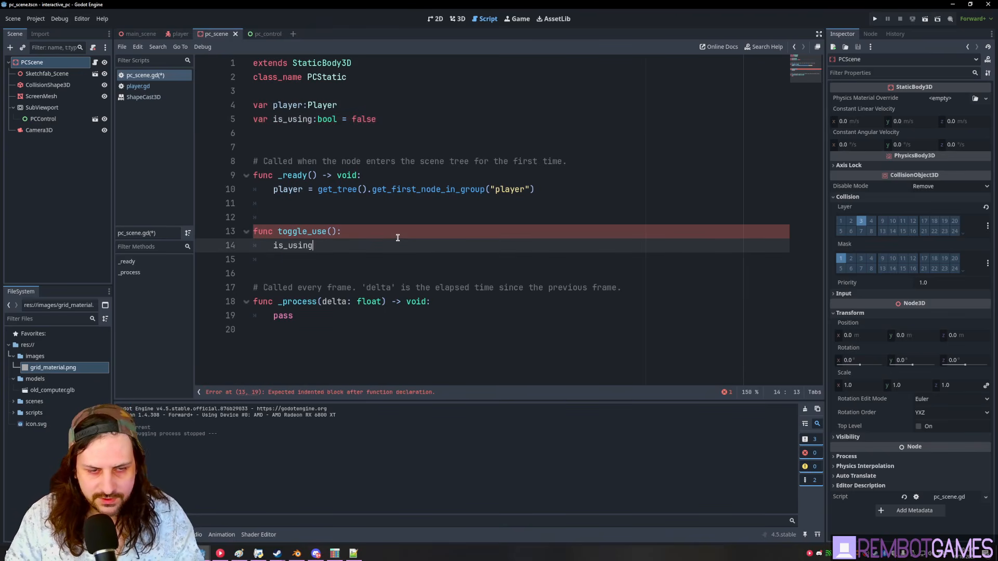
pyautogui.write('= ')
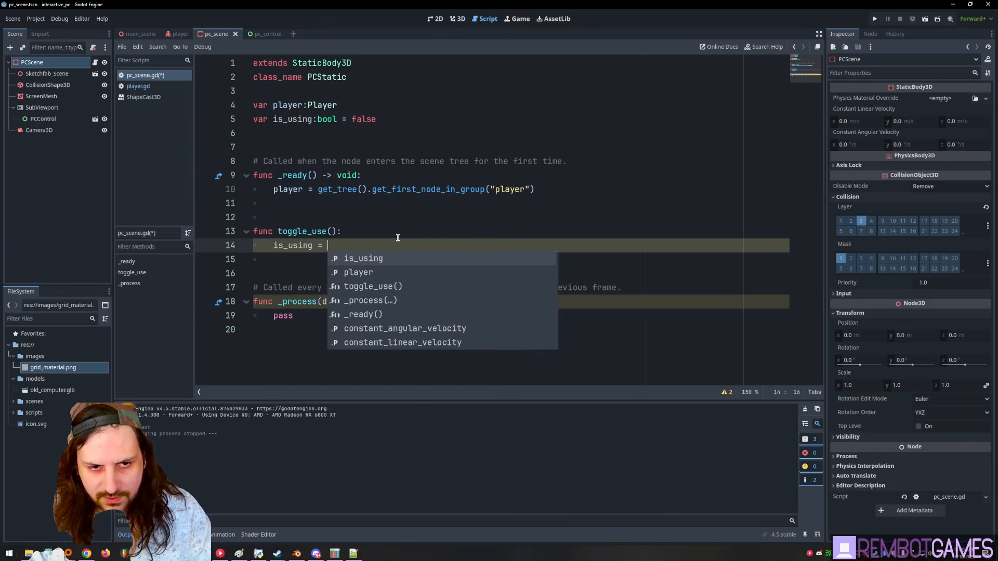
pyautogui.write('toggfl')
pyautogui.press('BackSpace')
pyautogui.press('BackSpace')
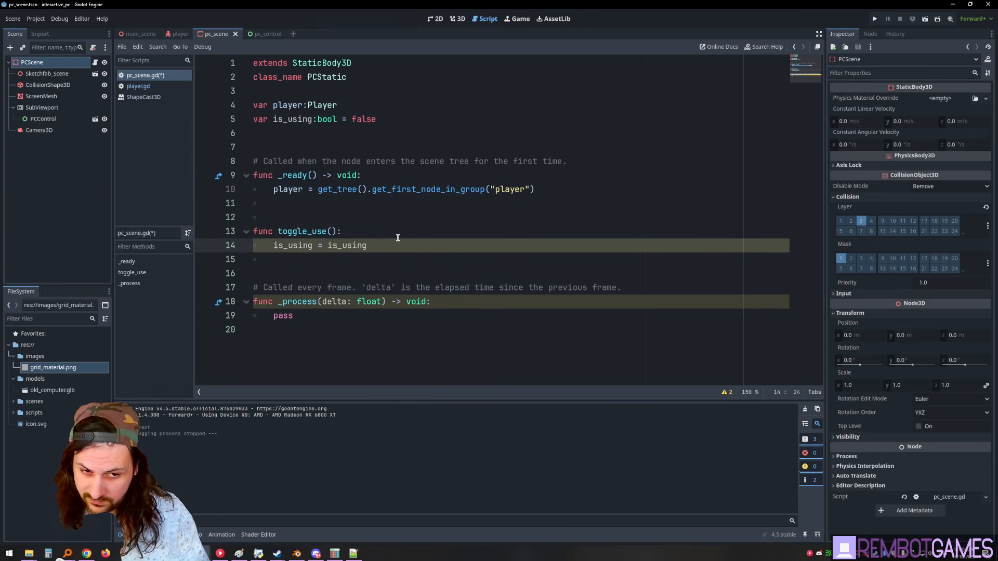
pyautogui.hotkey('ctrl', 'Left')
pyautogui.write('!')
pyautogui.click(398, 237)
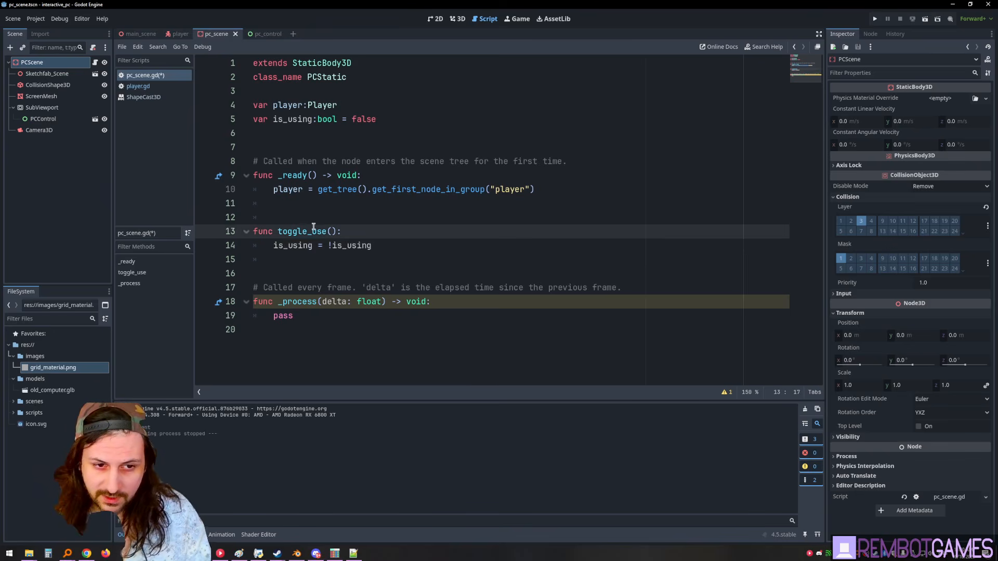
pyautogui.click(359, 259)
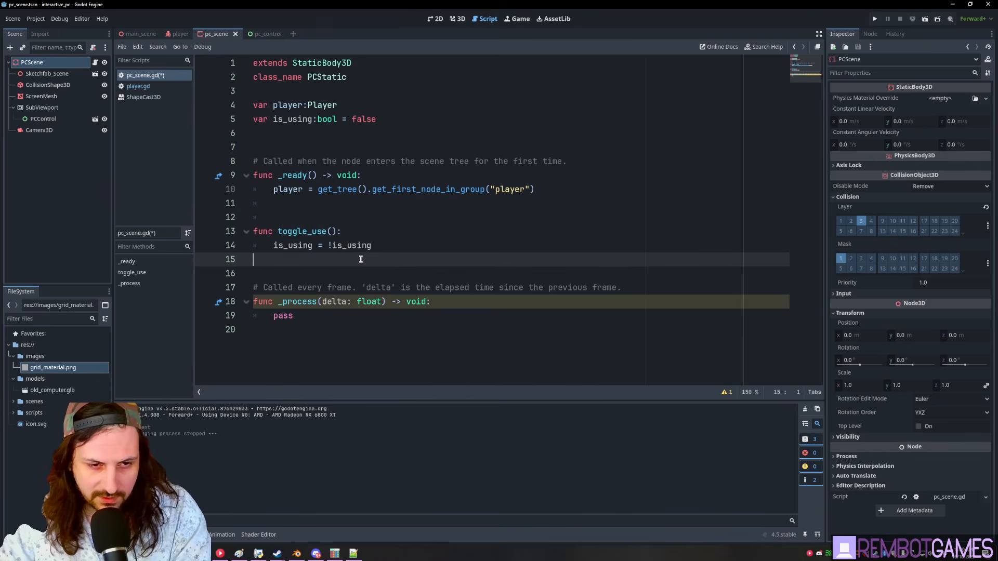
pyautogui.press('BackSpace')
pyautogui.hotkey('ctrl', 's')
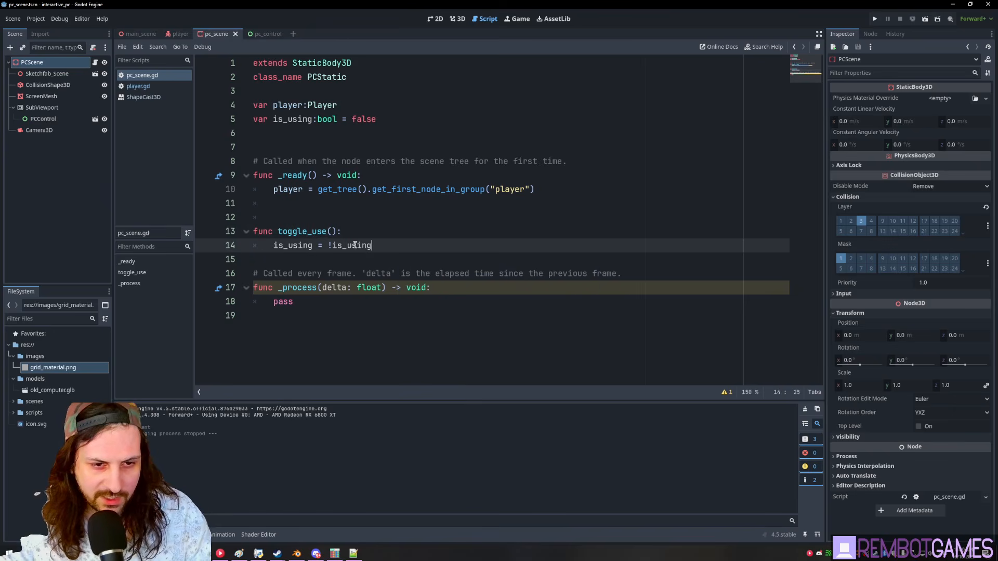
# - Remove extra blank lines and add func _input(event: InputEvent) -> void: at the script's end
pyautogui.click(320, 216)
pyautogui.press('BackSpace')
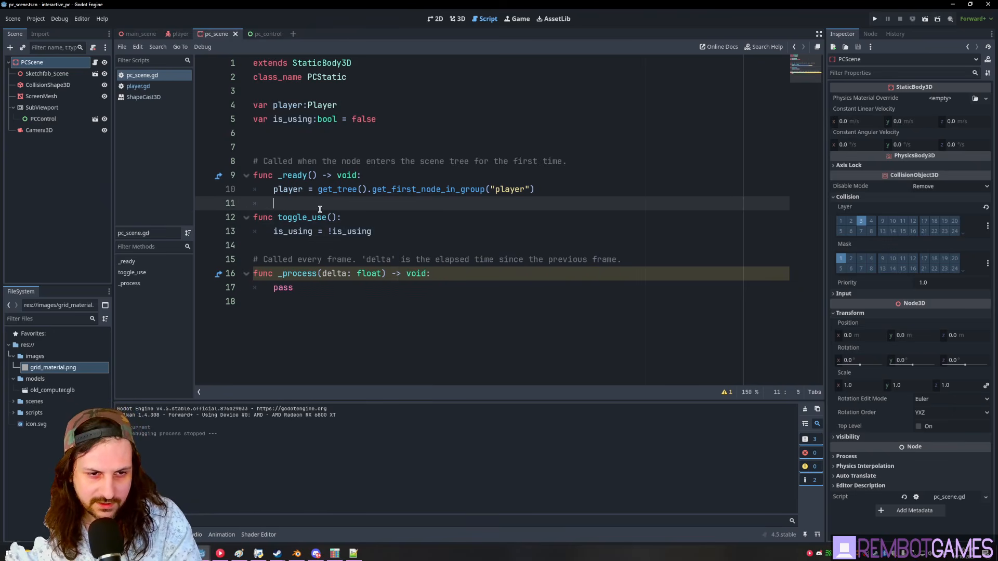
pyautogui.click(289, 232)
pyautogui.click(250, 329)
pyautogui.press('Return')
pyautogui.write('func ')
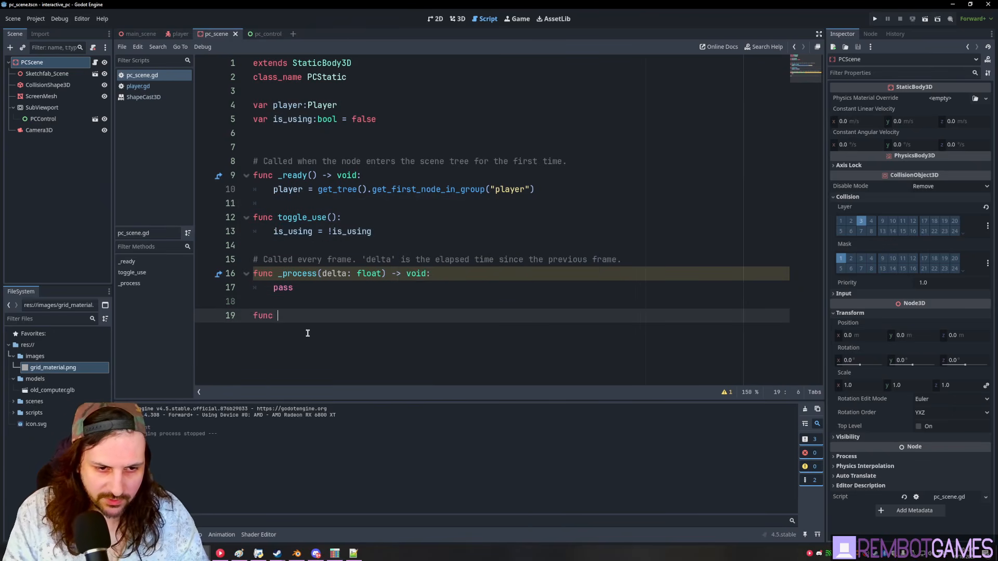
pyautogui.write('_input(event: InputEvent) -> void:')
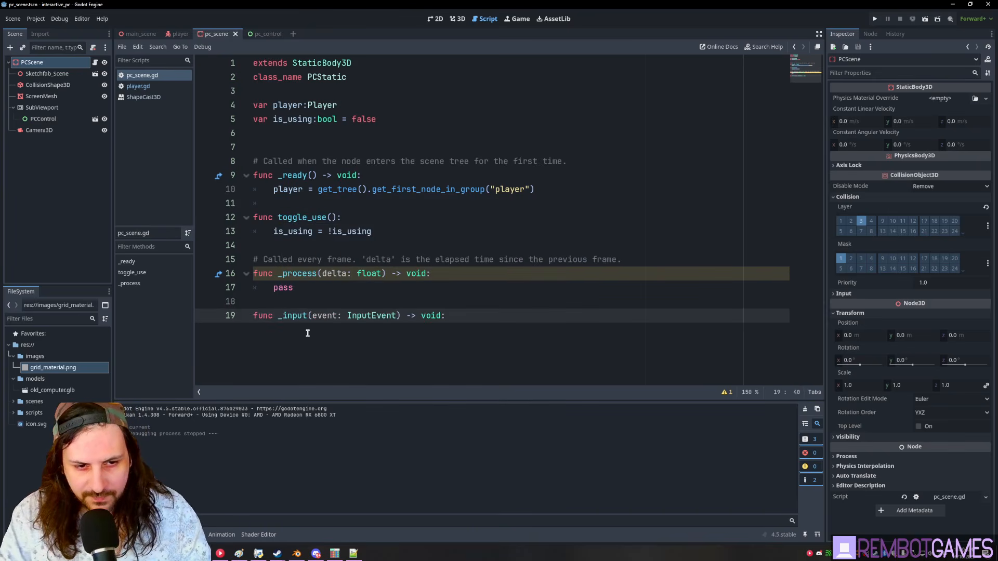
pyautogui.press('Up')
pyautogui.press('Up')
pyautogui.press('Up')
pyautogui.press('Up')
pyautogui.press('Up')
pyautogui.press('Up')
pyautogui.press('Up')
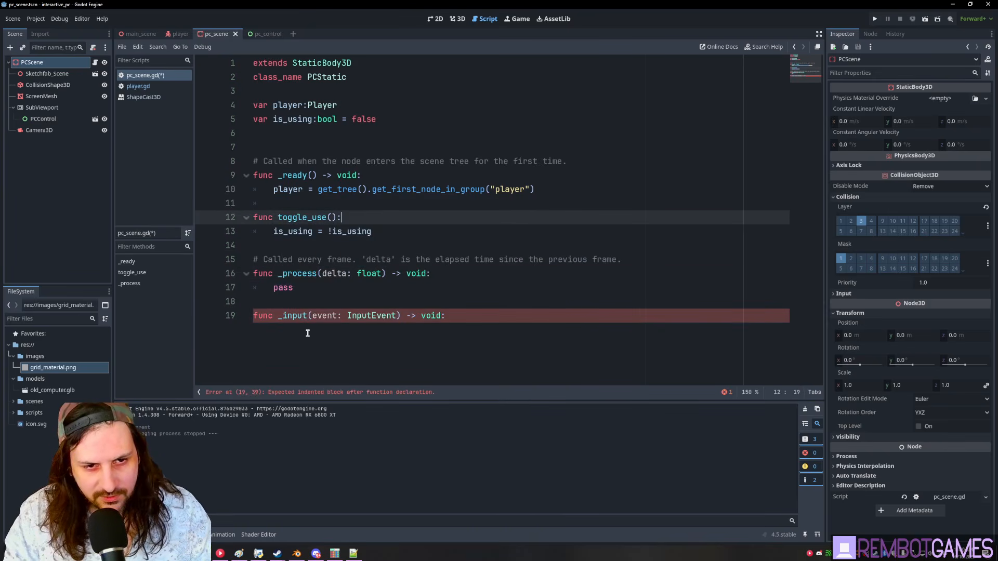
pyautogui.press('Down')
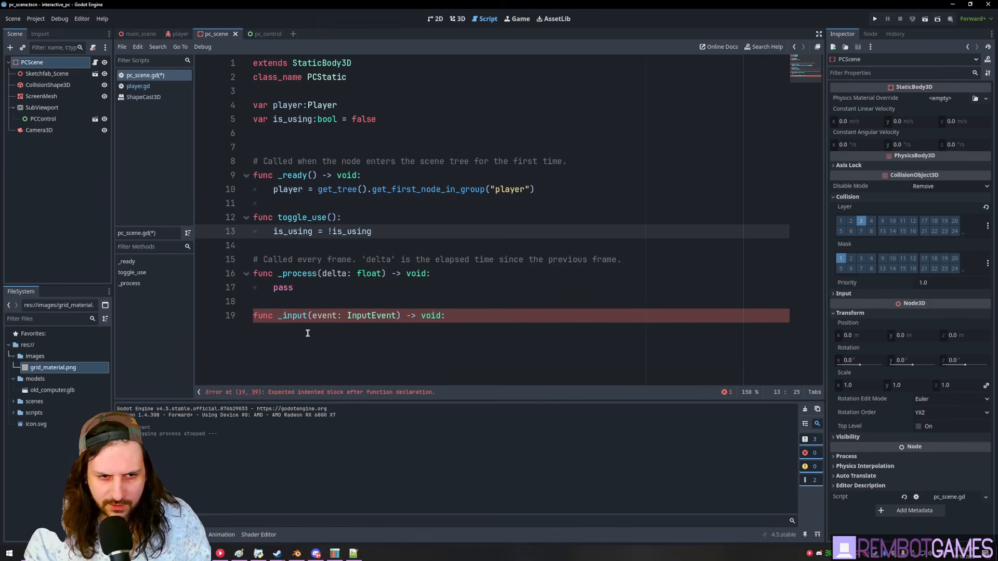
pyautogui.press('Return')
pyautogui.keyDown('ctrl'); pyautogui.moveTo(41, 130); pyautogui.dragTo(333, 134); pyautogui.keyUp('ctrl')
pyautogui.click(332, 258)
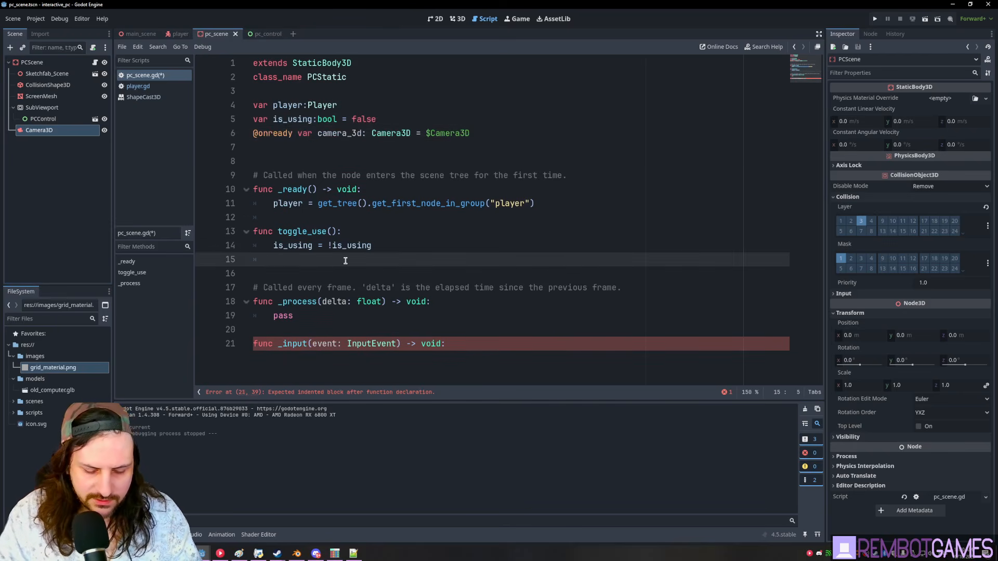
pyautogui.write('camera_3d.current = is')
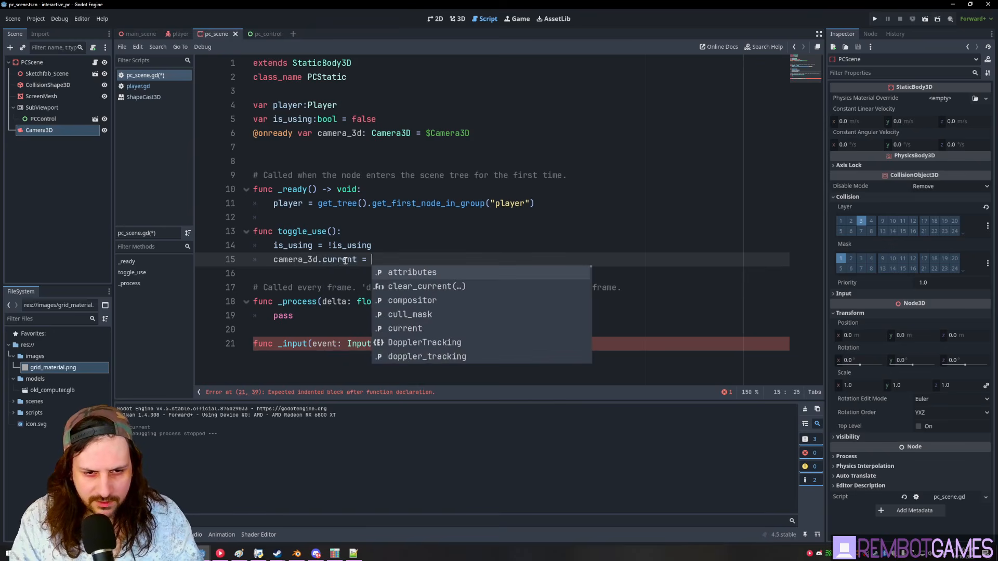
pyautogui.press('Return')
pyautogui.hotkey('ctrl', 'z')
pyautogui.write('_using')
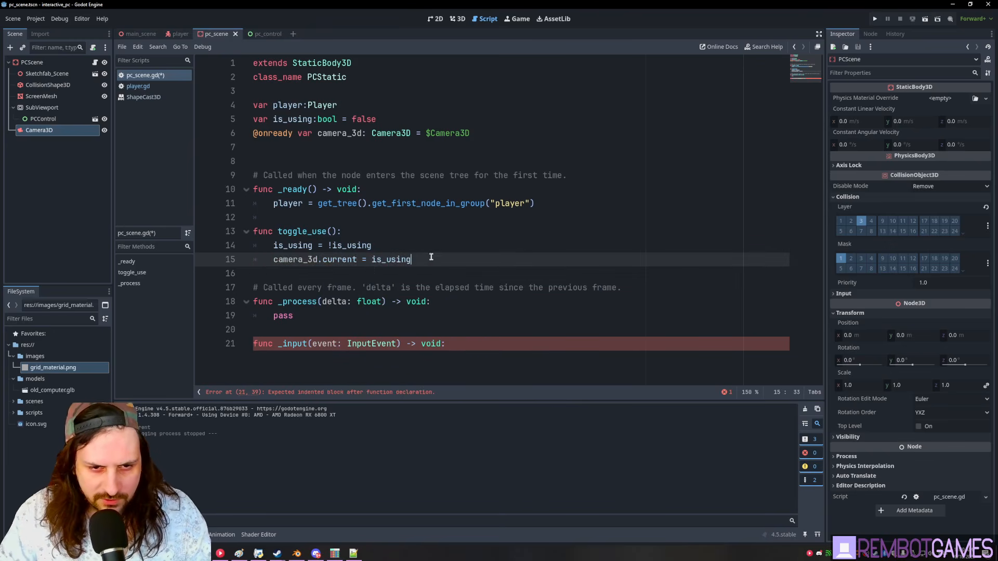
pyautogui.press('Up')
pyautogui.hotkey('ctrl', 's')
# - In _input, add an is_using guard with an early return and begin an 'if event is' check
pyautogui.click(386, 355)
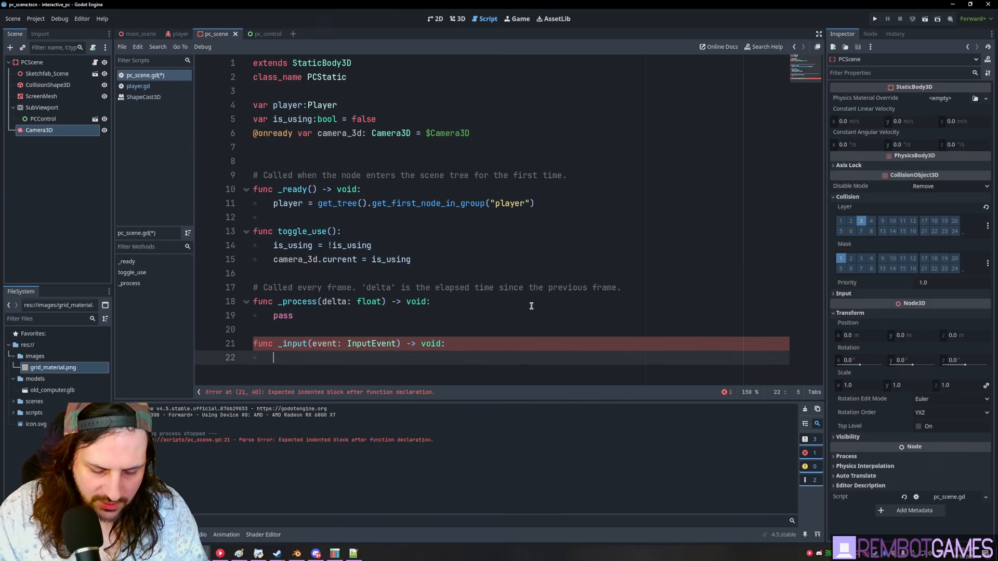
pyautogui.write('if is')
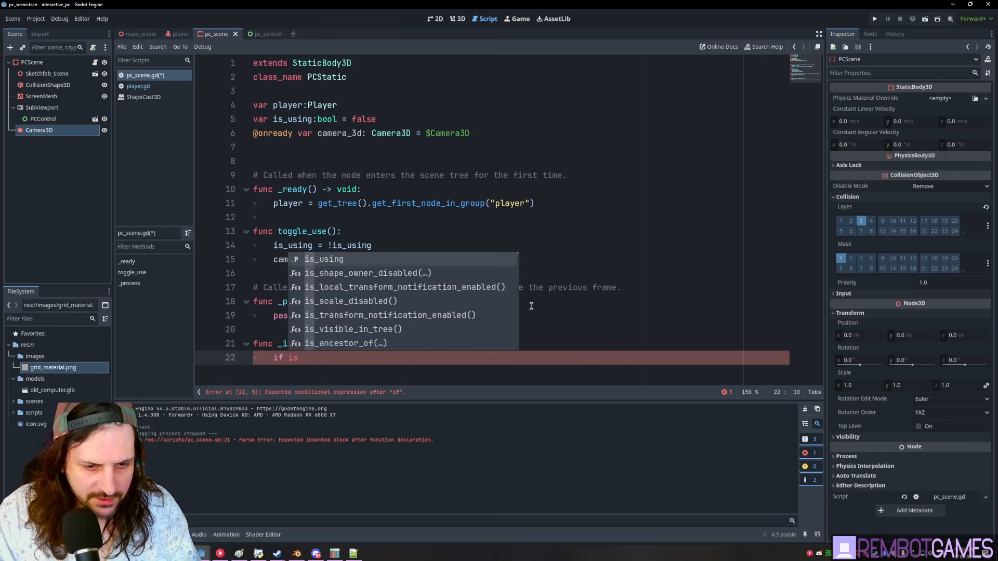
pyautogui.press('Return')
pyautogui.write(':')
pyautogui.press('Return')
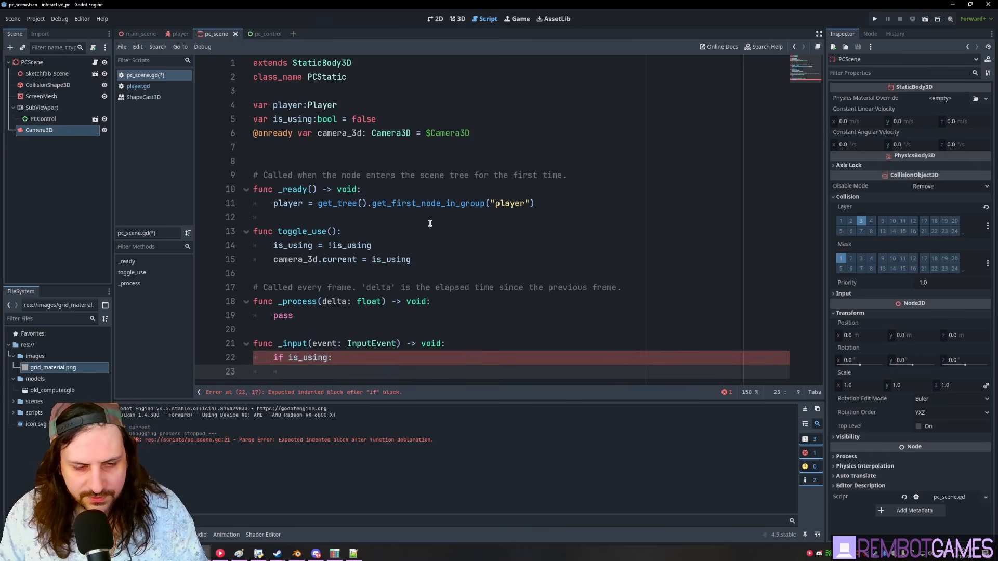
pyautogui.moveTo(407, 401); pyautogui.dragTo(409, 443)
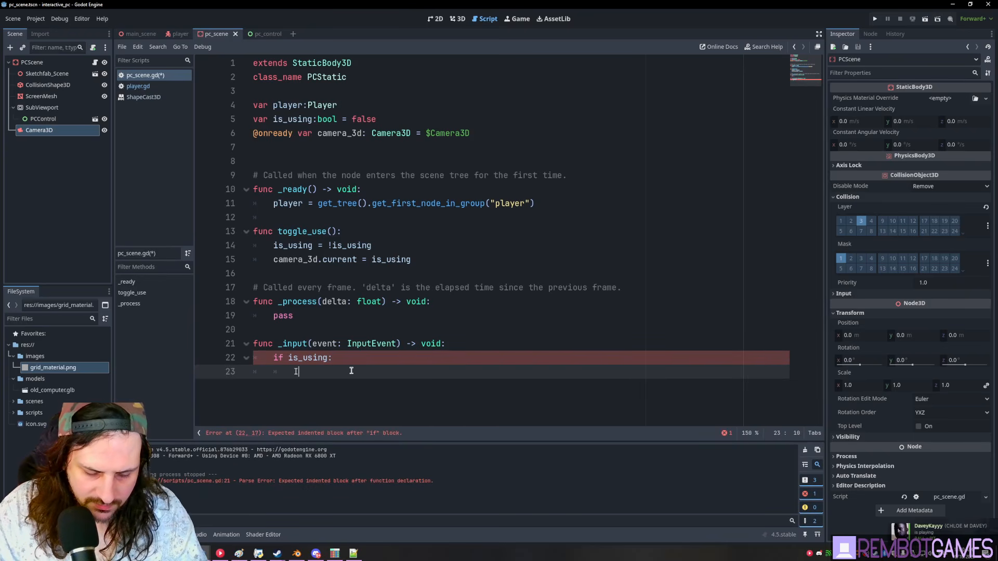
pyautogui.write('ut')
pyautogui.hotkey('ctrl', 'BackSpace')
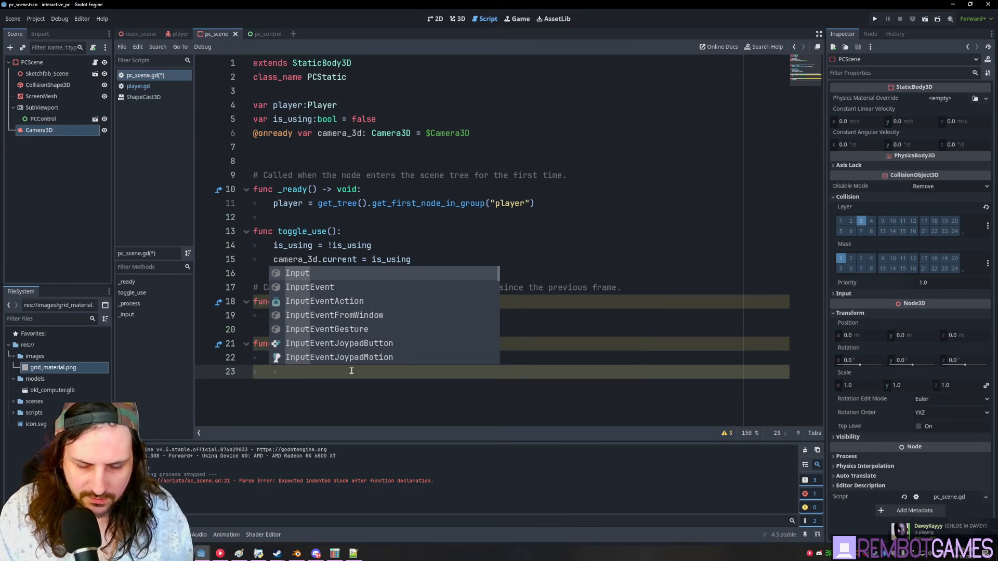
pyautogui.write('if event is')
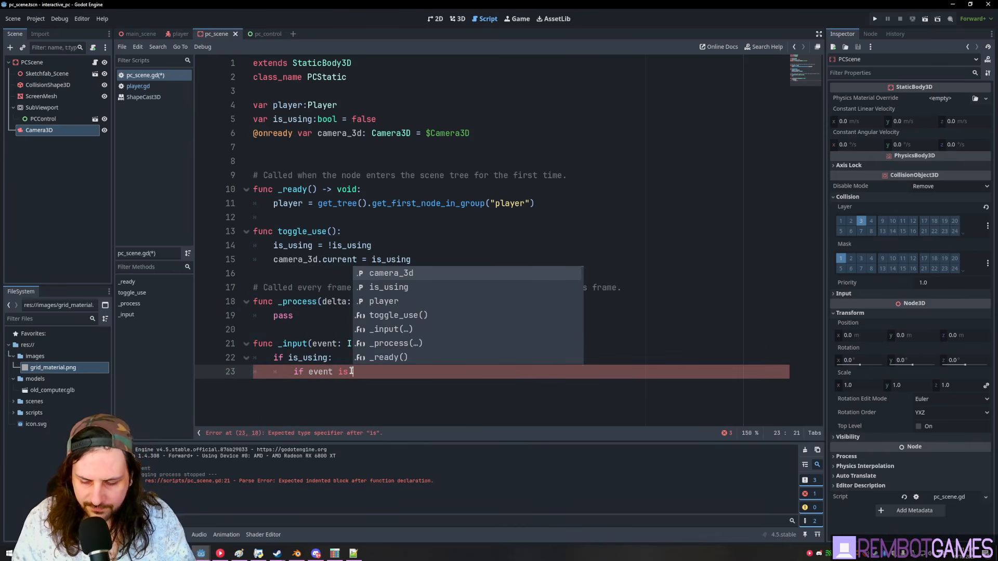
pyautogui.press('Escape')
pyautogui.press('Up')
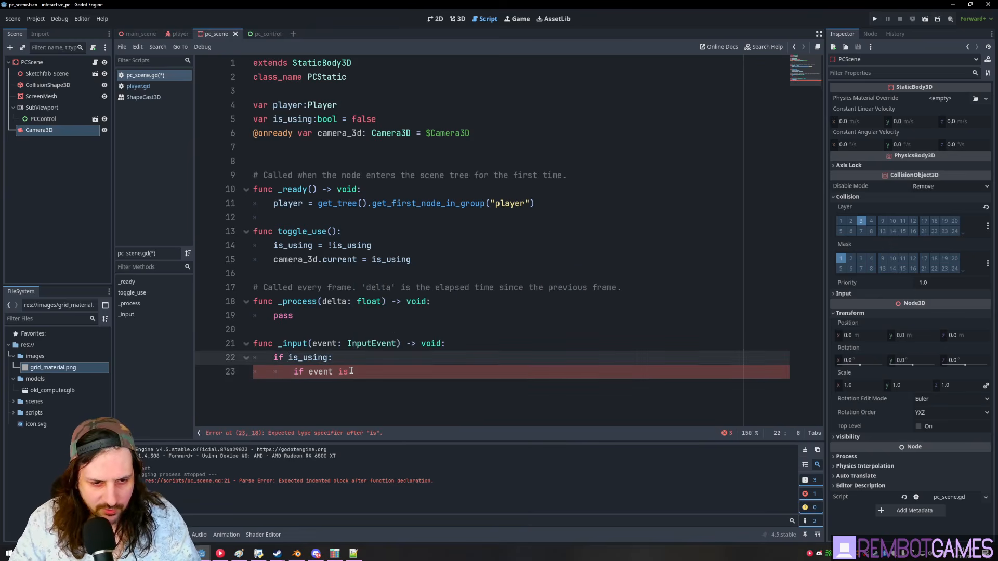
pyautogui.press('Return')
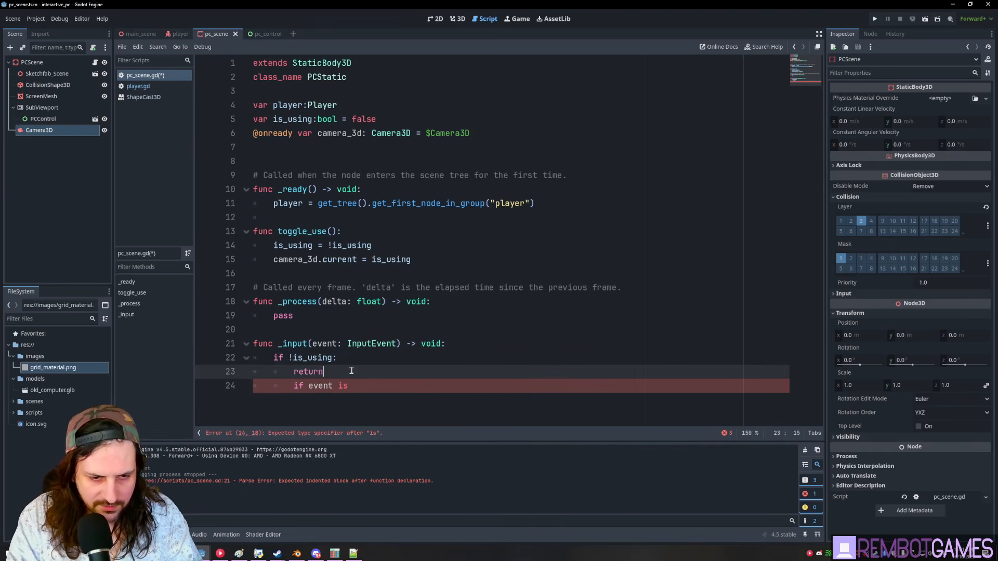
pyautogui.press('Down')
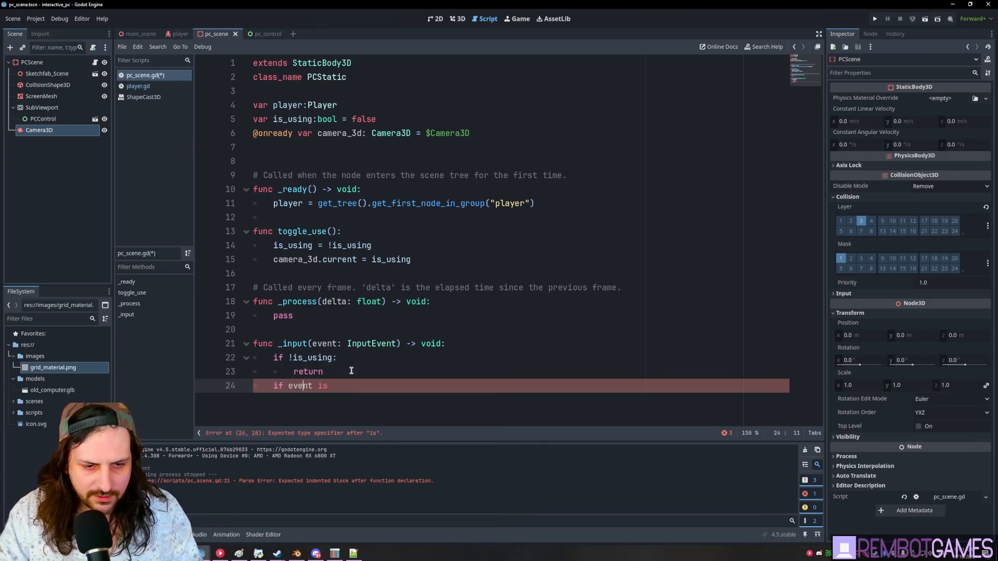
pyautogui.press('Home')
pyautogui.press('Return')
# - Complete the check as event is InputEventKey with Input.is_action_just_pressed("ui_cancel")
pyautogui.keyDown('ctrl'); pyautogui.scroll(-2, 360, 342); pyautogui.keyUp('ctrl')
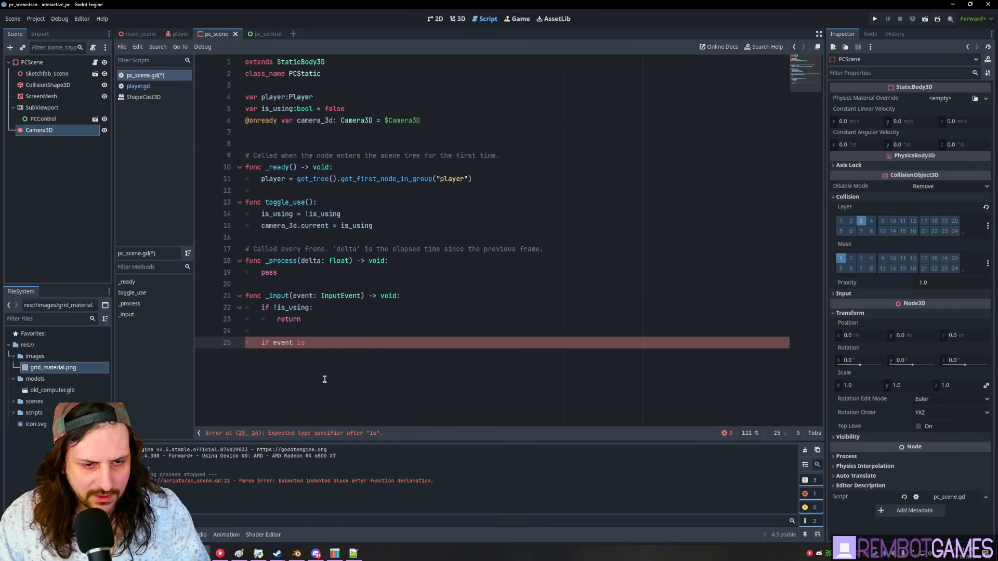
pyautogui.keyDown('ctrl'); pyautogui.scroll(4, 325, 382); pyautogui.keyUp('ctrl')
pyautogui.click(384, 403)
pyautogui.press('Return')
pyautogui.press('Return')
pyautogui.scroll(-3, 397, 229)
pyautogui.click(522, 248)
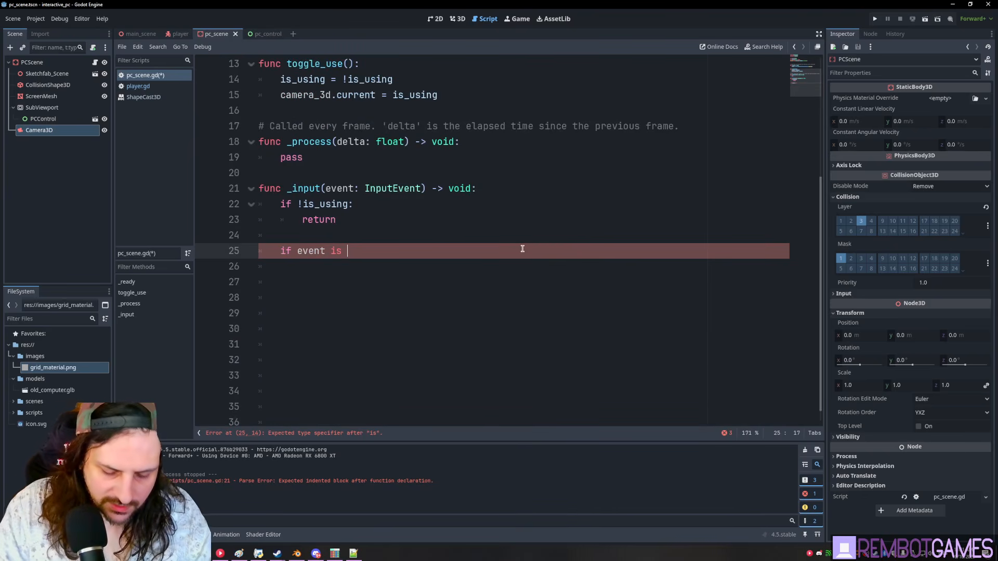
pyautogui.write('InputEvent')
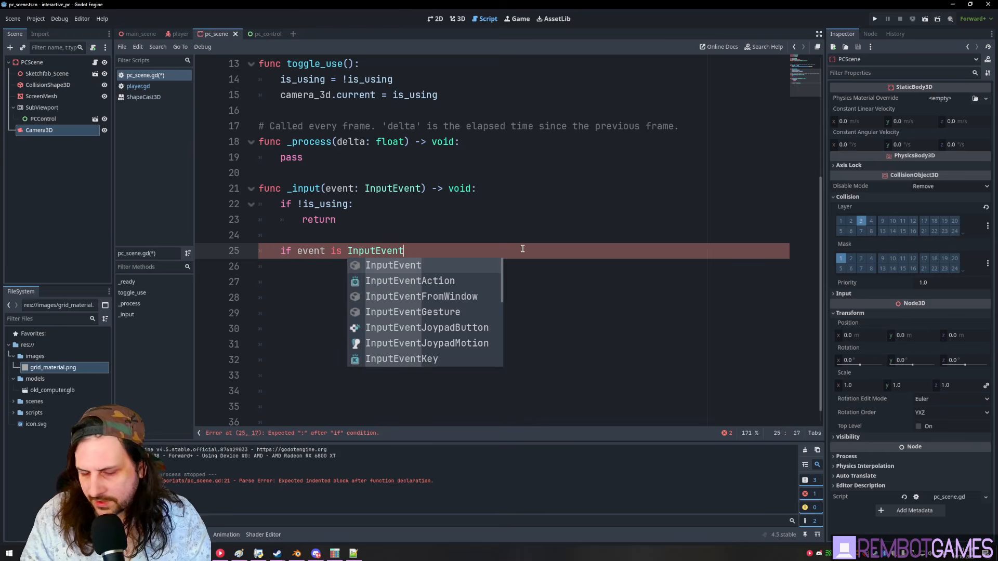
pyautogui.write('Ka')
pyautogui.press('Return')
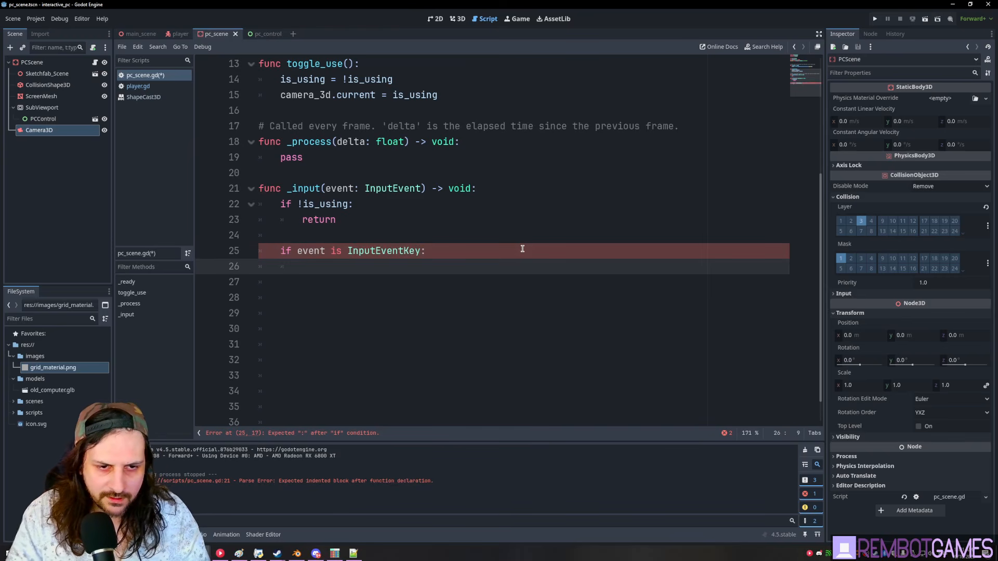
pyautogui.write('if Input.is')
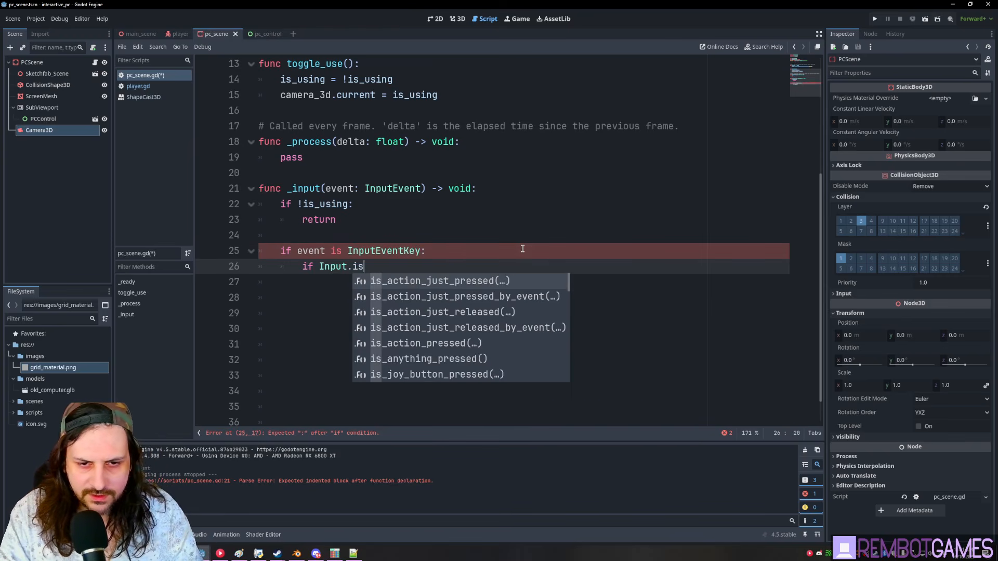
pyautogui.press('Return')
pyautogui.write('"ui')
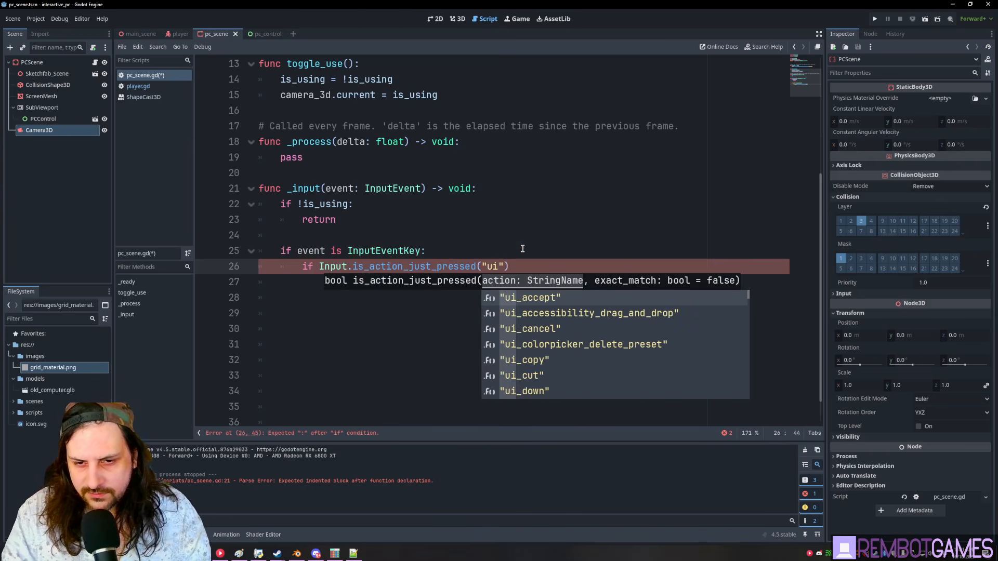
pyautogui.write(')c')
pyautogui.write('a')
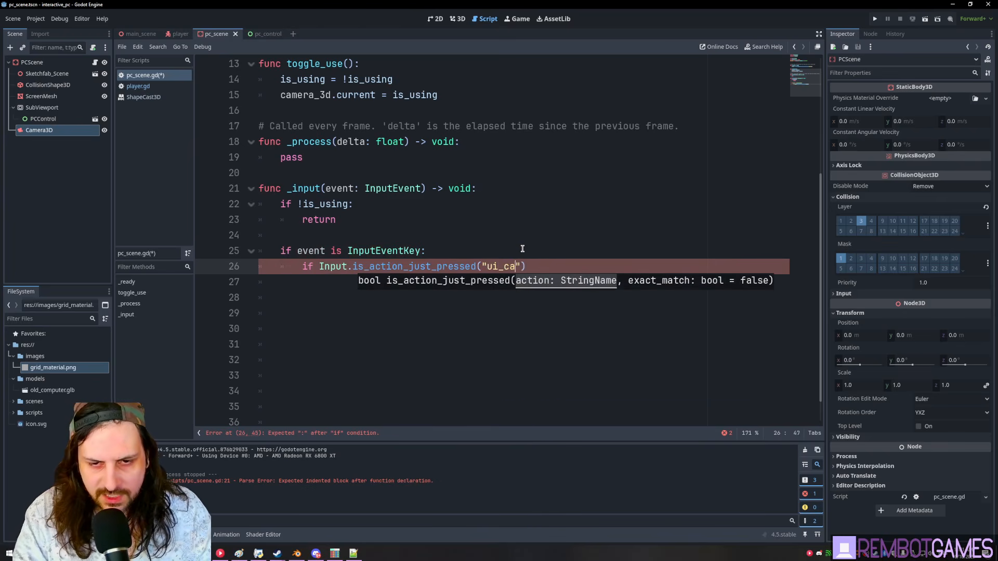
pyautogui.write('ncel')
pyautogui.press('End')
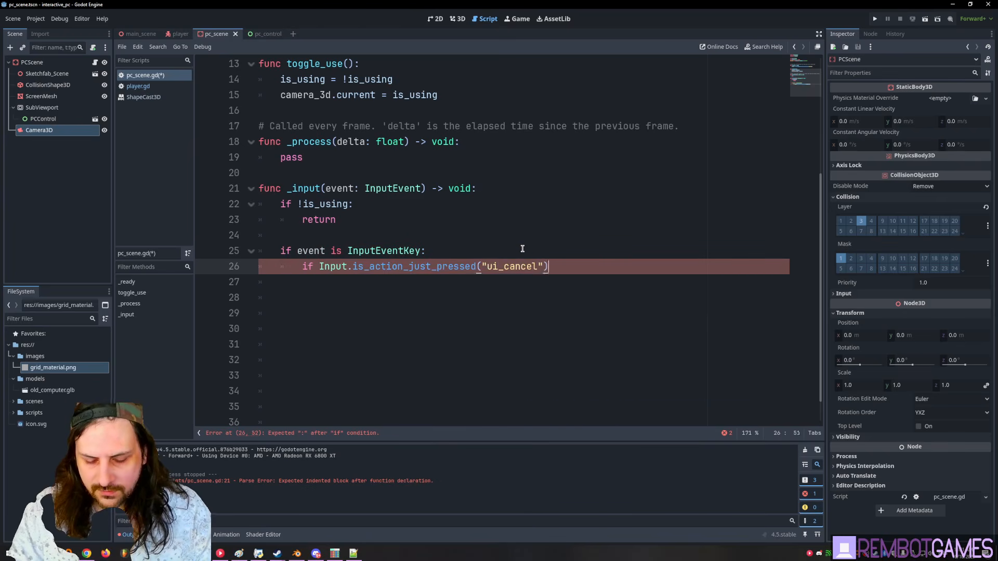
pyautogui.write(':')
pyautogui.press('Return')
# - In Project Settings > Input Map, show built-in actions to confirm ui_cancel uses Escape, then close
pyautogui.click(28, 18)
pyautogui.click(52, 30)
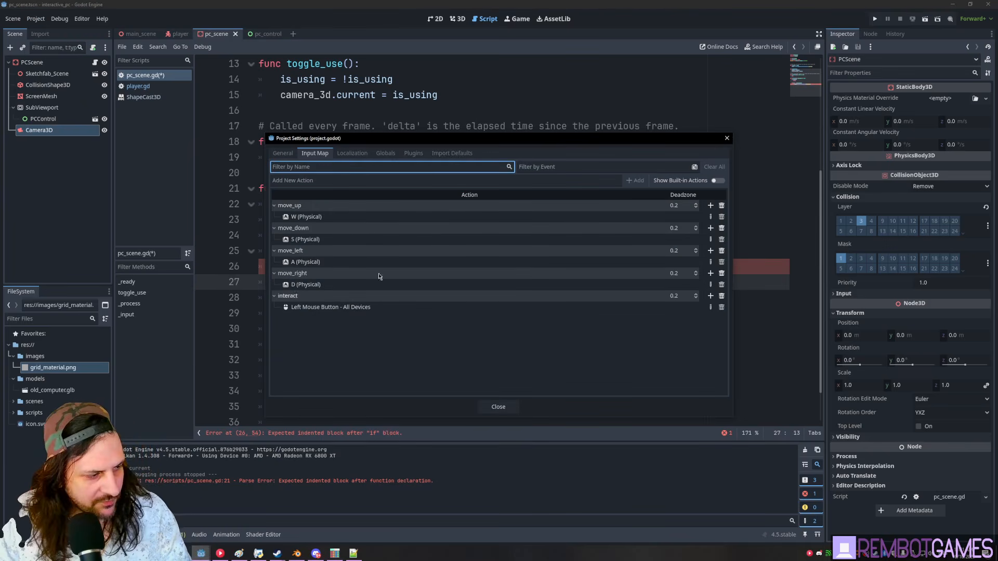
pyautogui.click(715, 181)
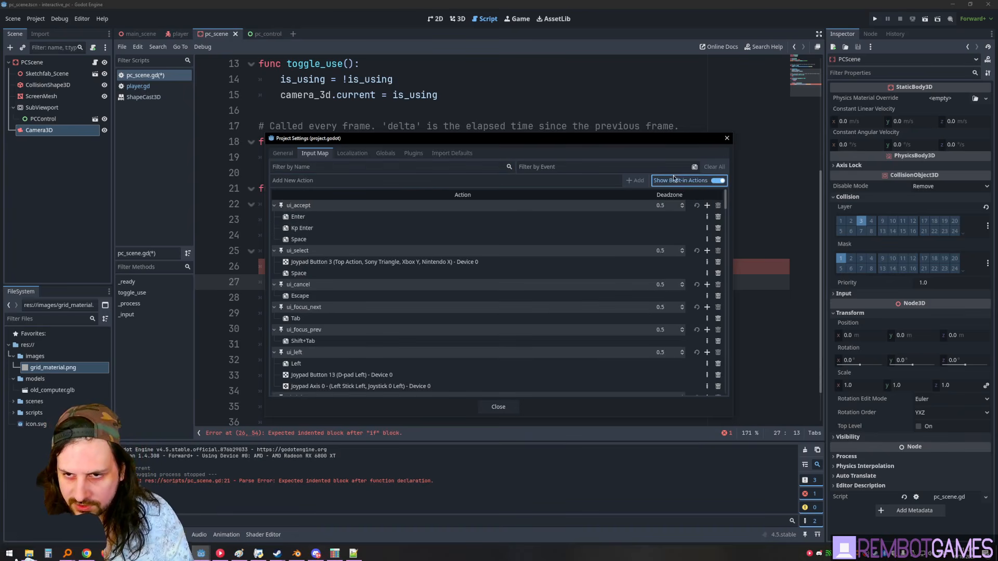
pyautogui.scroll(-10, 453, 289)
pyautogui.scroll(10, 327, 358)
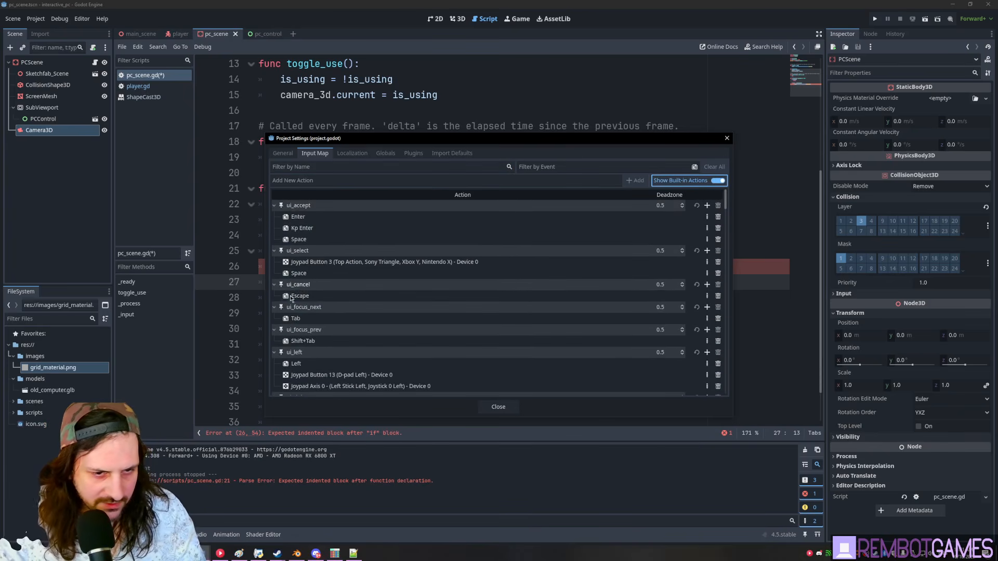
pyautogui.click(718, 181)
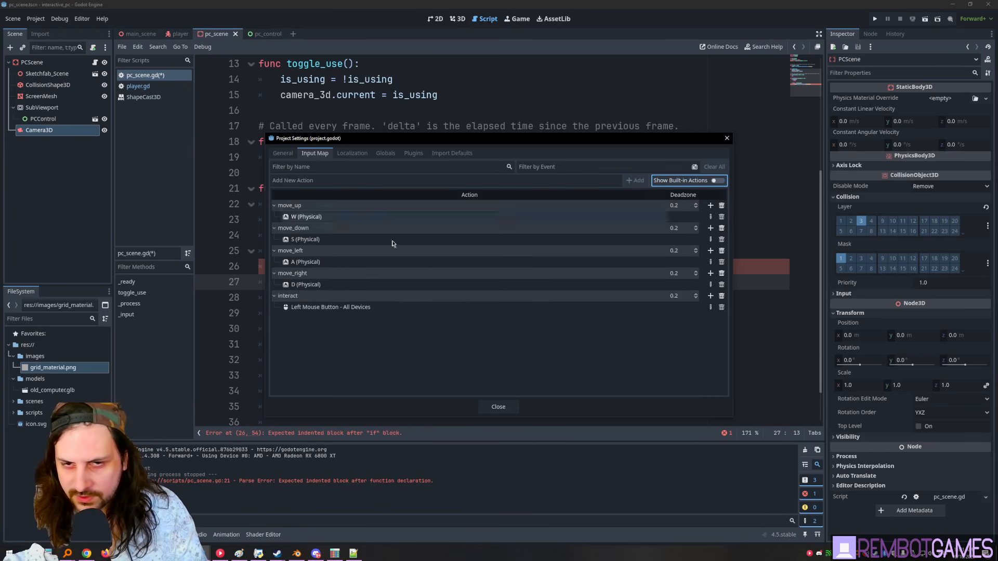
pyautogui.click(497, 407)
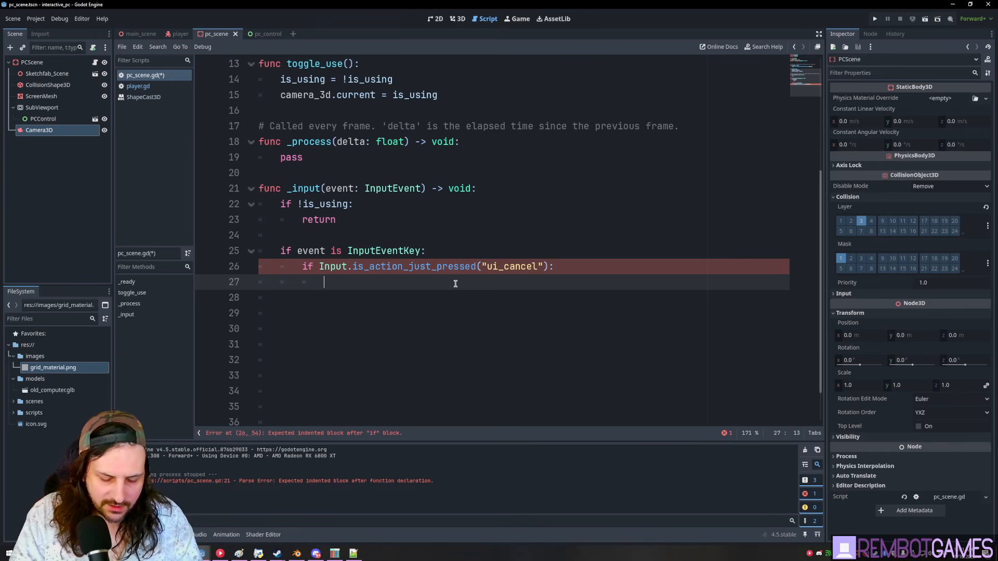
# - Remove the false argument so line 27 calls toggle_use(), then save
pyautogui.doubleClick(319, 205)
pyautogui.scroll(2, 334, 146)
pyautogui.doubleClick(322, 157)
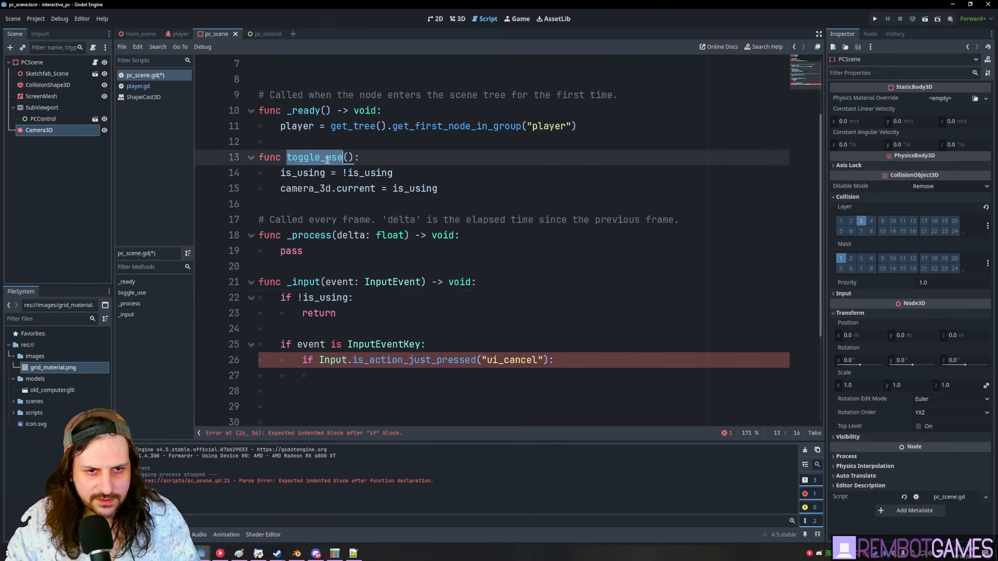
pyautogui.click(375, 381)
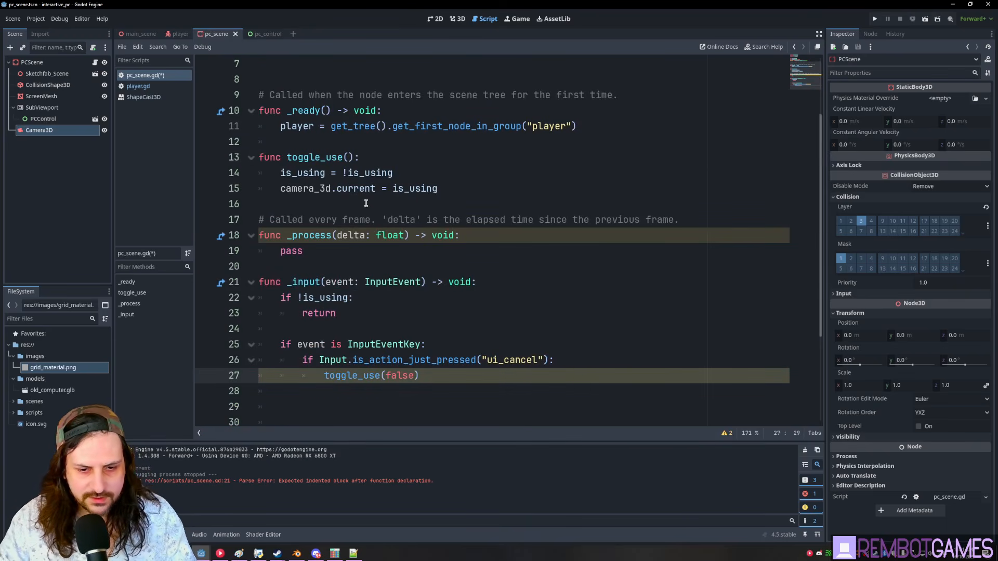
pyautogui.click(348, 157)
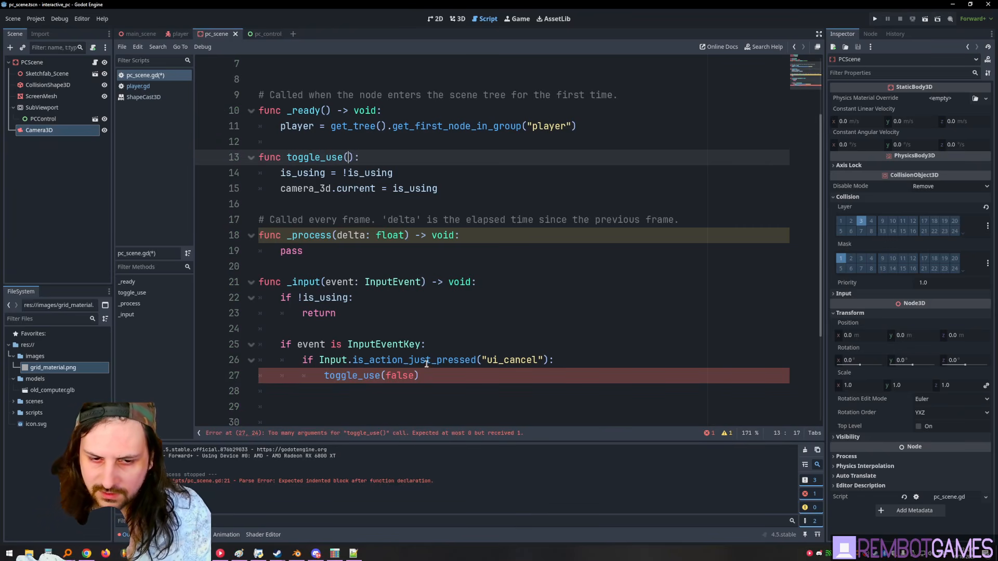
pyautogui.doubleClick(400, 375)
pyautogui.press('BackSpace')
pyautogui.hotkey('ctrl', 's')
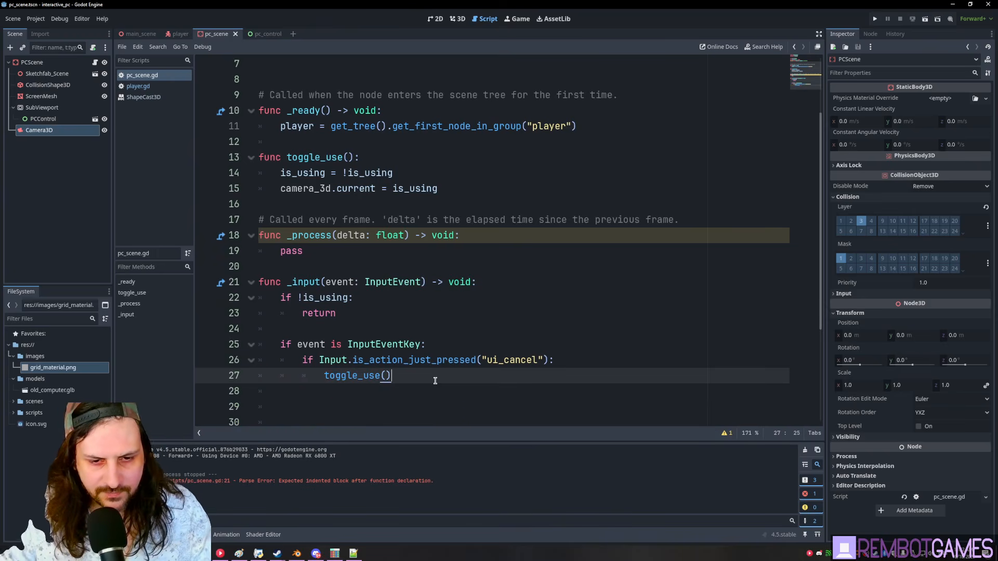
# - Test-run the game, stop it, and return to the script
pyautogui.press('F5')
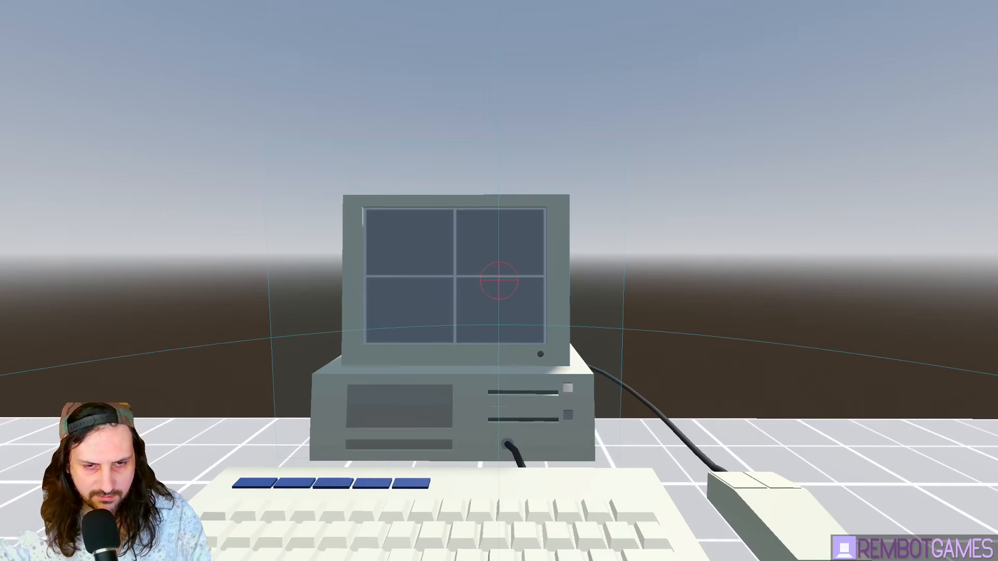
pyautogui.press('F8')
pyautogui.scroll(3, 359, 261)
pyautogui.click(424, 273)
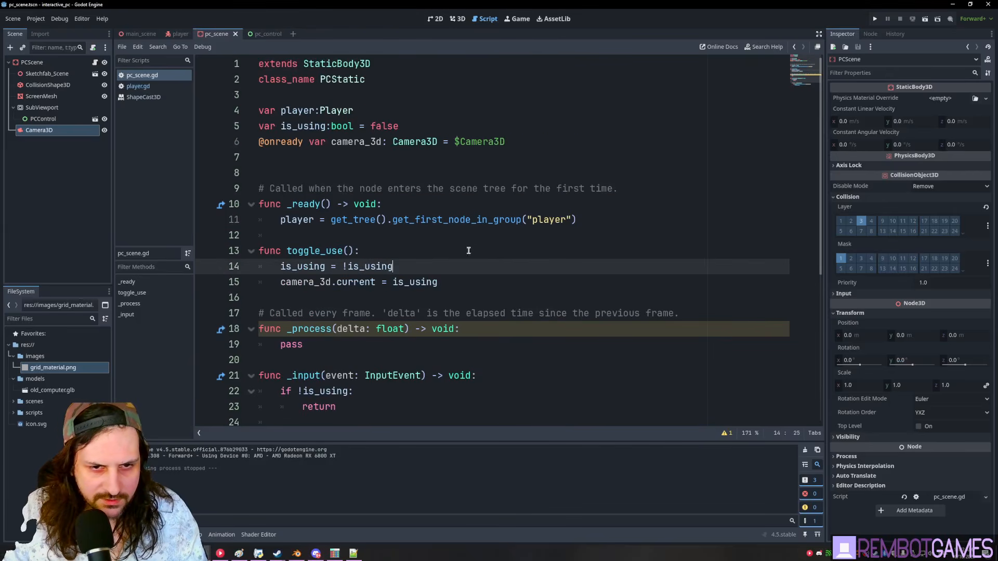
pyautogui.scroll(-3, 466, 249)
pyautogui.scroll(3, 391, 274)
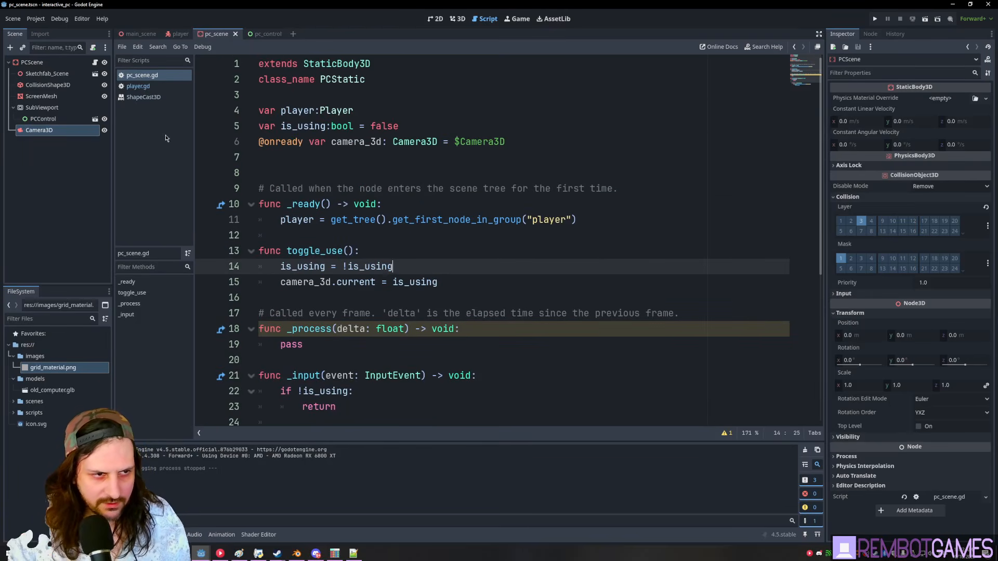
# - In player.gd, add 'collided.toggle_use()' on a new line after input_locked = true
pyautogui.click(138, 86)
pyautogui.scroll(-12, 424, 248)
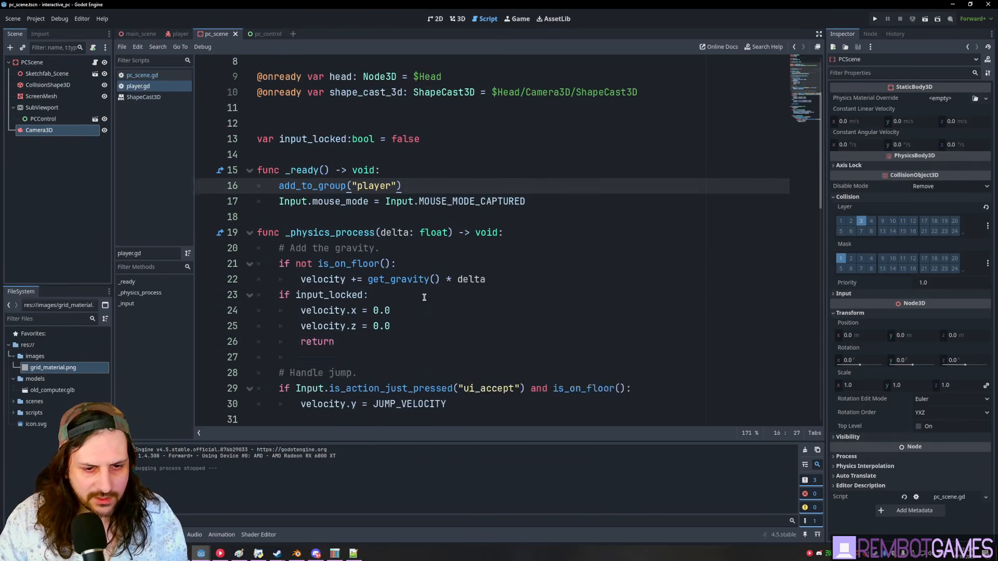
pyautogui.scroll(1, 423, 249)
pyautogui.click(520, 300)
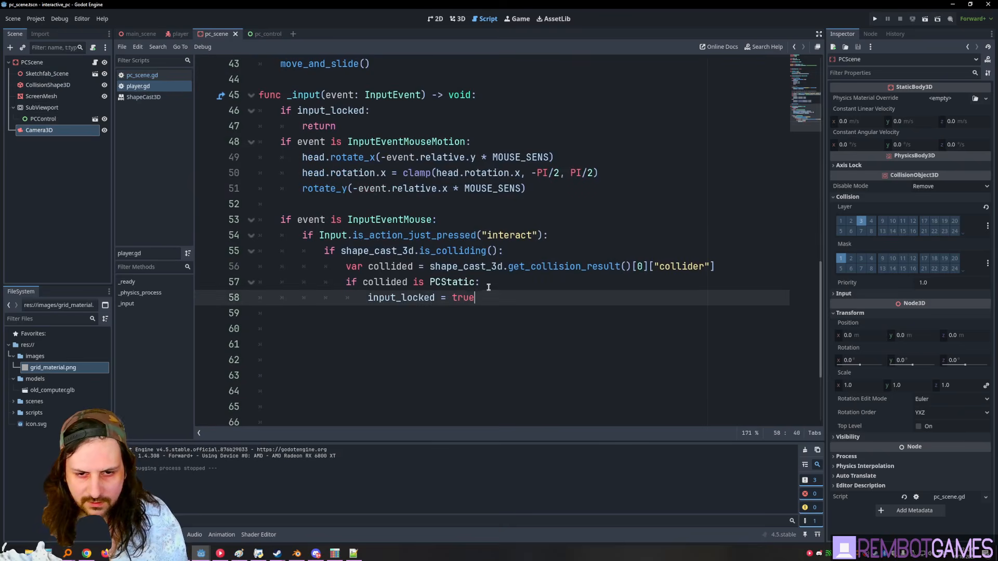
pyautogui.press('Return')
pyautogui.write('ci')
pyautogui.press('BackSpace')
pyautogui.write('ollided')
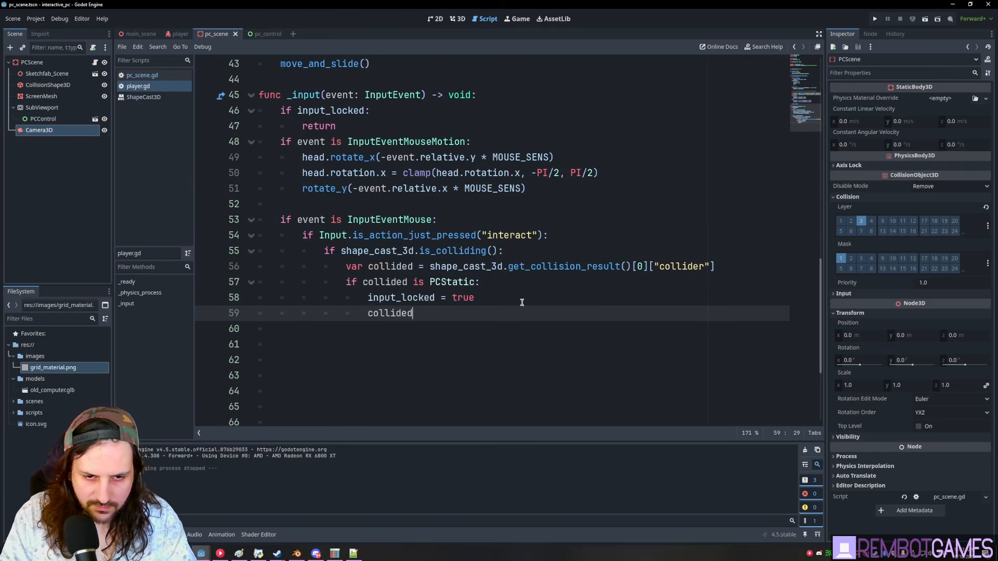
pyautogui.press('BackSpace')
pyautogui.write('.toggle_us')
pyautogui.press('Return')
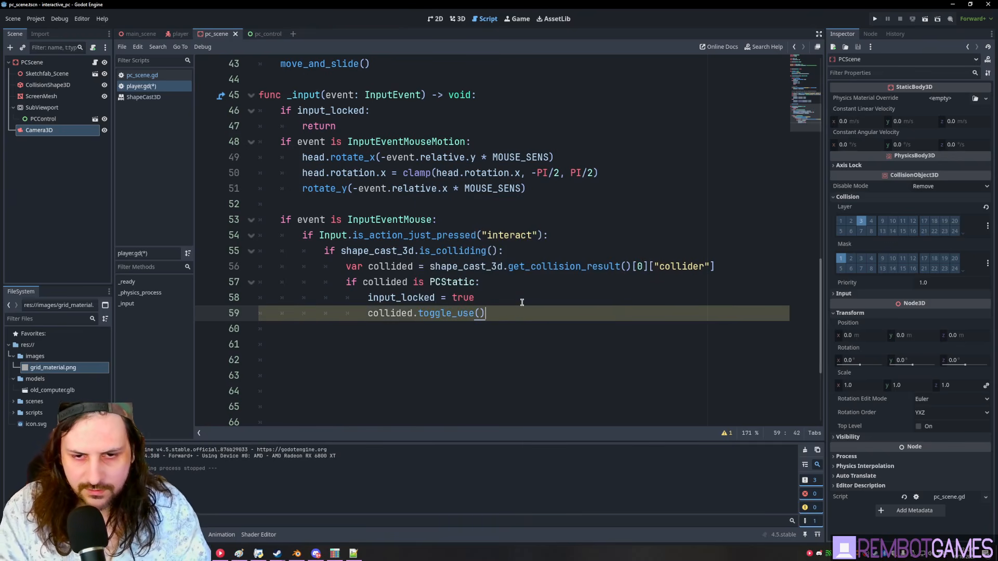
# - Test-run the game to try using the PC, then stop it and save player.gd
pyautogui.press('F5')
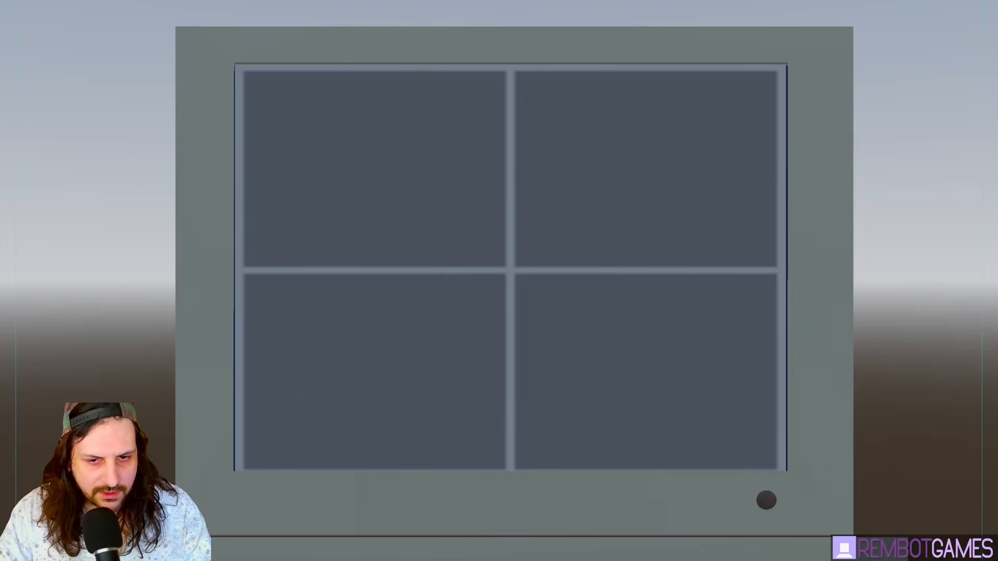
pyautogui.press('e')
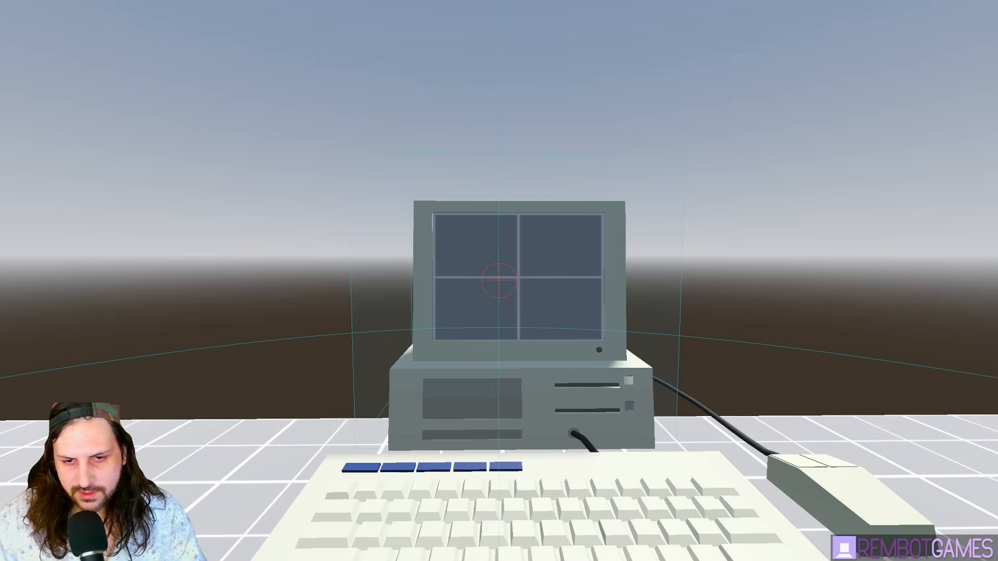
pyautogui.press('F8')
pyautogui.click(528, 304)
pyautogui.click(526, 313)
pyautogui.hotkey('ctrl', 's')
# - Select the input_locked = true statement on line 58 of player.gd
pyautogui.click(503, 303)
pyautogui.doubleClick(395, 297)
pyautogui.keyDown('shift'); pyautogui.click(494, 302); pyautogui.keyUp('shift')
pyautogui.hotkey('ctrl', 'c')
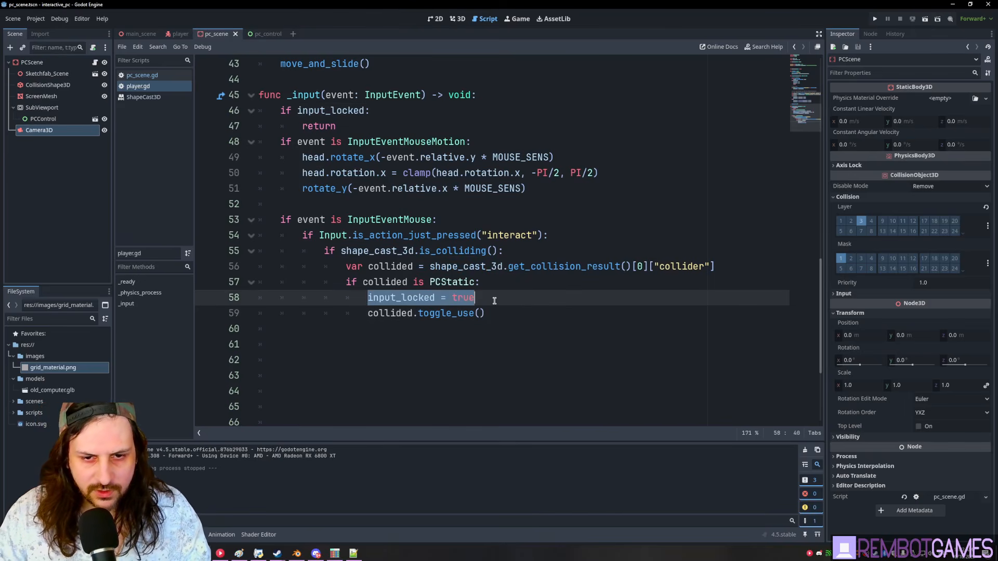
pyautogui.click(494, 301)
# - In pc_scene.gd, paste that statement under toggle_use() as player.input_locked = false
pyautogui.click(141, 76)
pyautogui.scroll(-5, 413, 410)
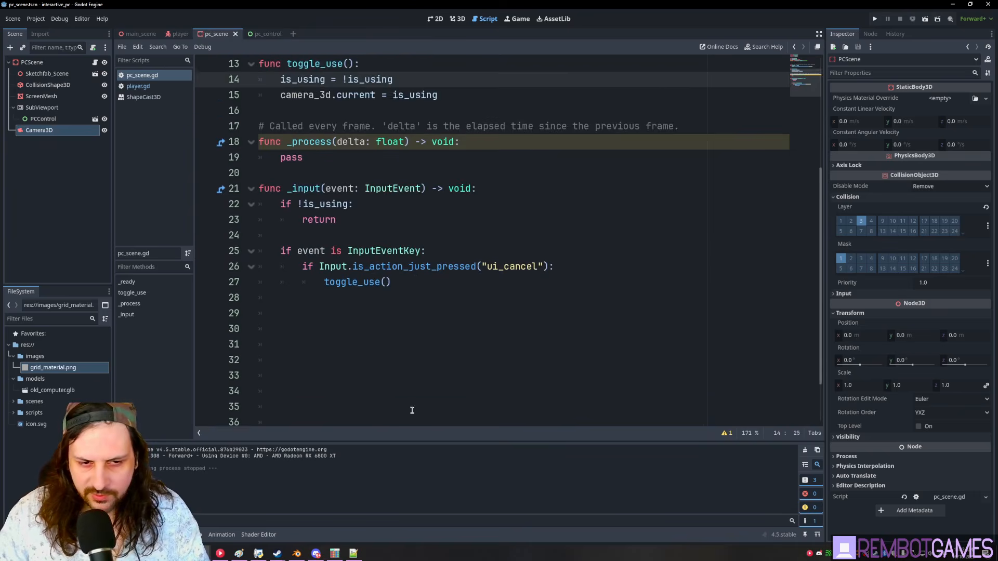
pyautogui.scroll(2, 408, 372)
pyautogui.click(422, 362)
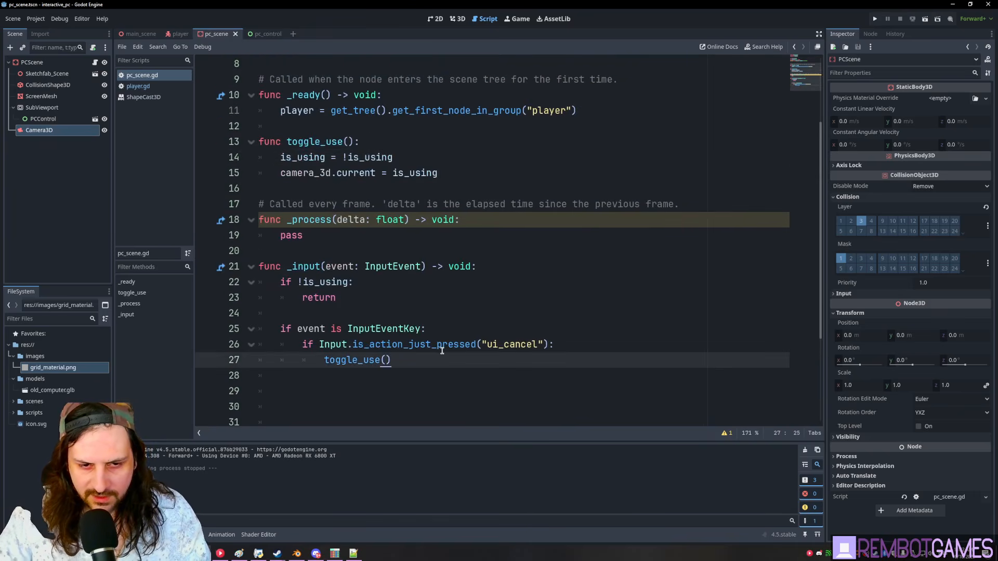
pyautogui.press('Return')
pyautogui.hotkey('ctrl', 'v')
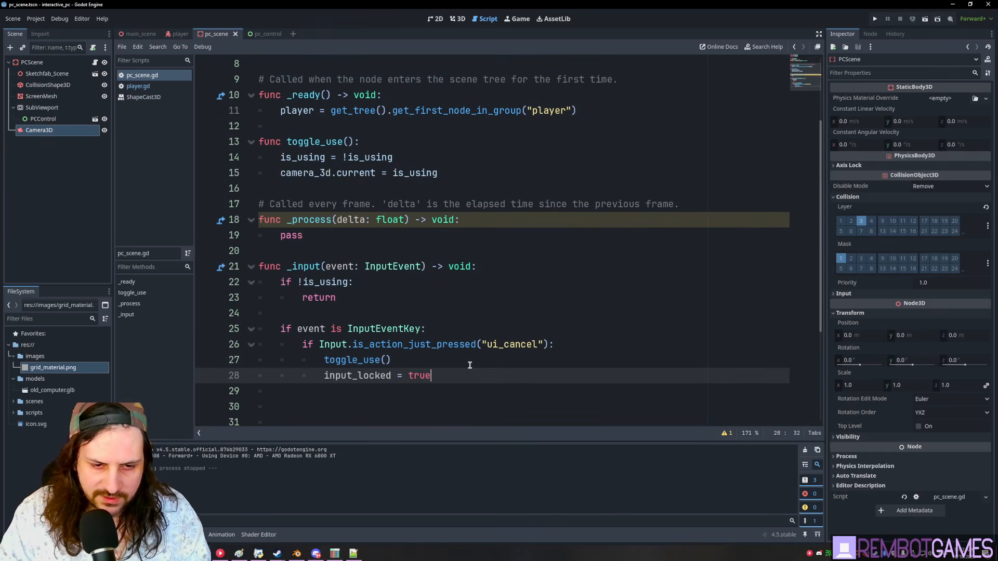
pyautogui.press('Home')
pyautogui.write('player.')
pyautogui.press('End')
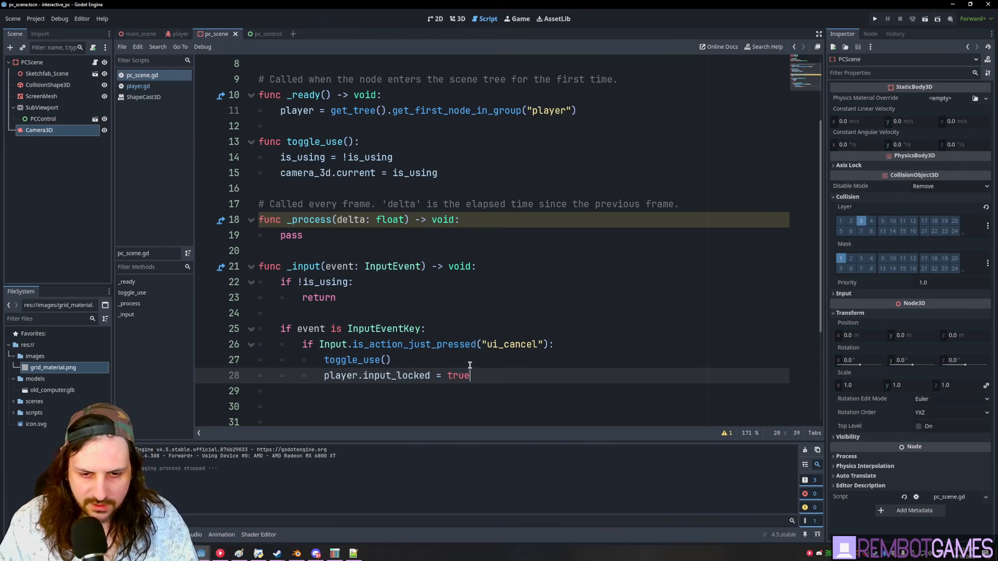
# - Run the game and test walking to the PC, entering and leaving its screen
pyautogui.press('F6')
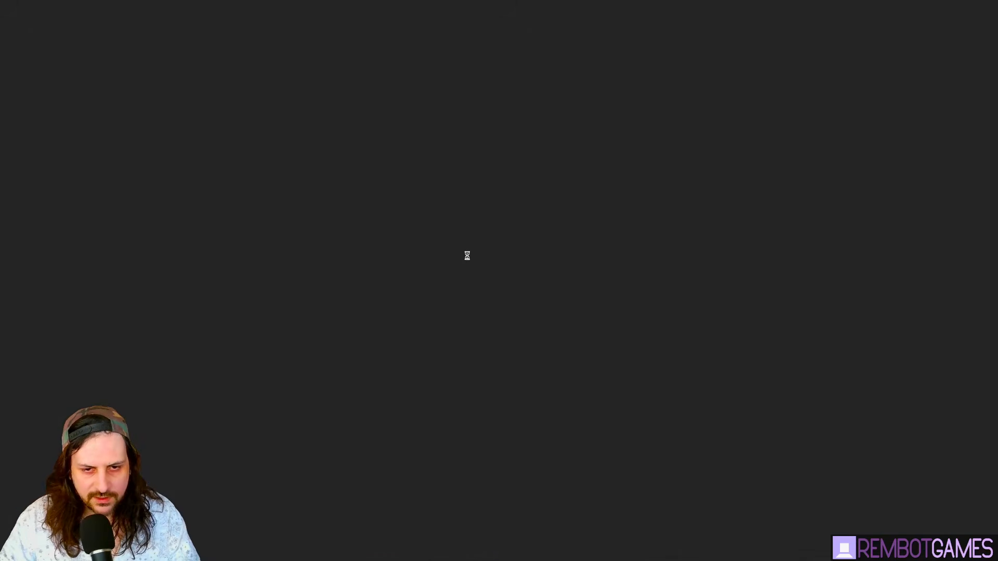
pyautogui.press('w')
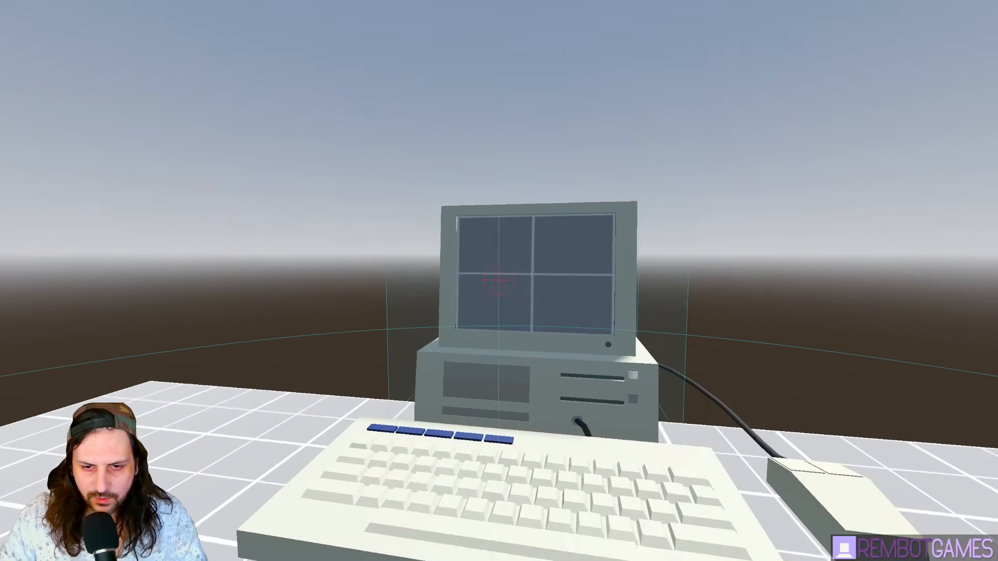
pyautogui.press('e')
pyautogui.press('e')
pyautogui.press('s')
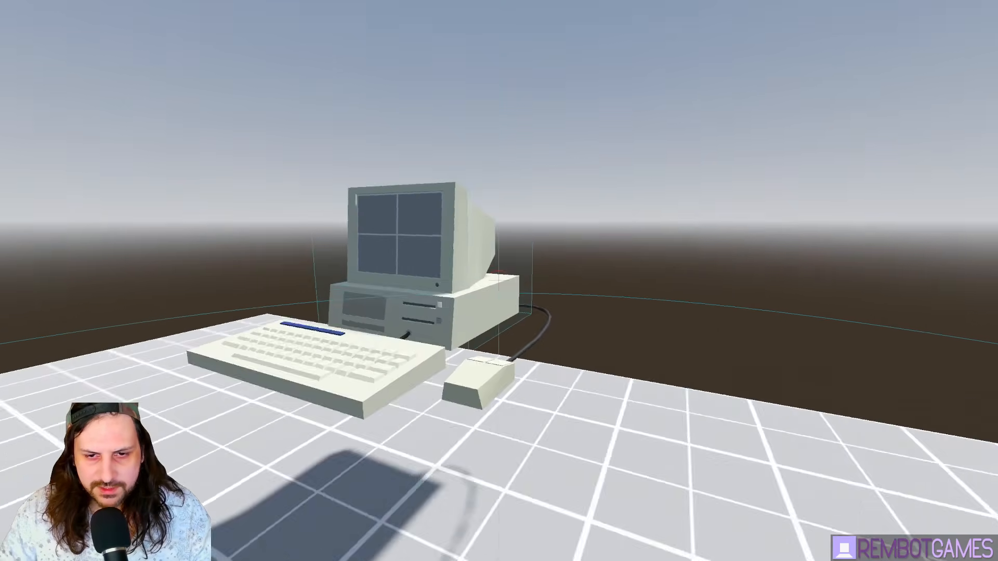
pyautogui.press('w')
pyautogui.press('e')
pyautogui.press('e')
pyautogui.press('e')
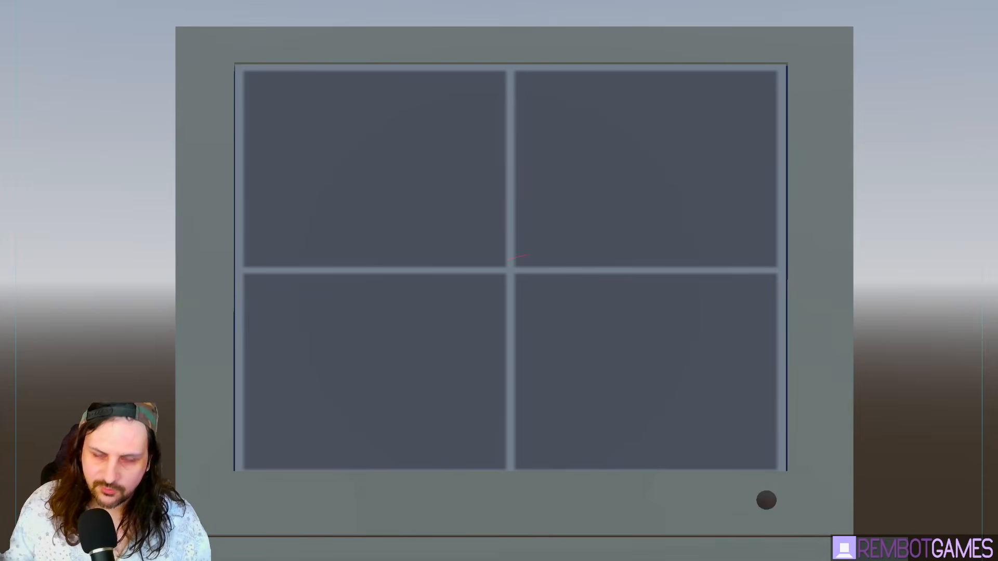
pyautogui.press('Escape')
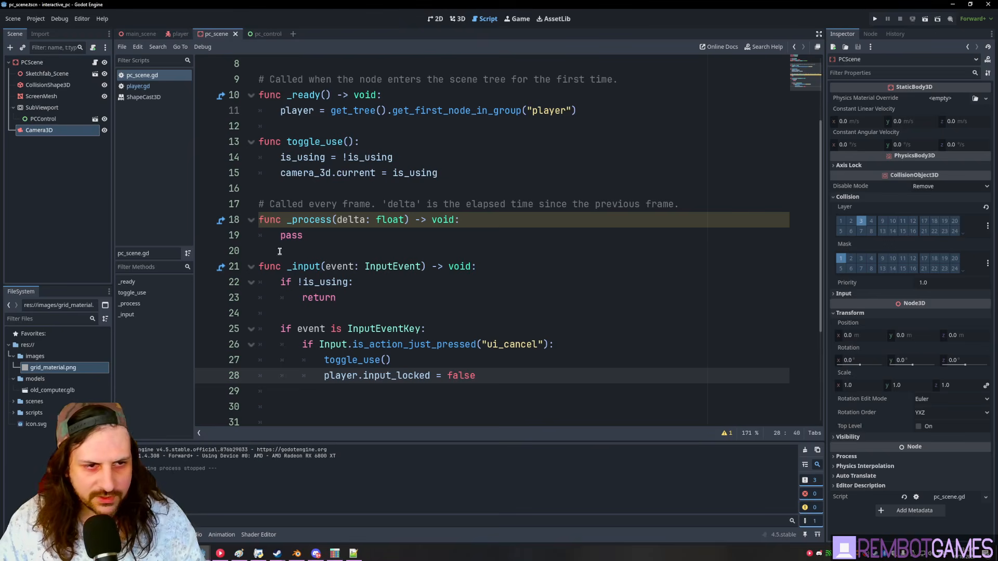
# - Save, view the PCControl scene in the 2D canvas, then return to pc_scene and save
pyautogui.hotkey('ctrl', 's')
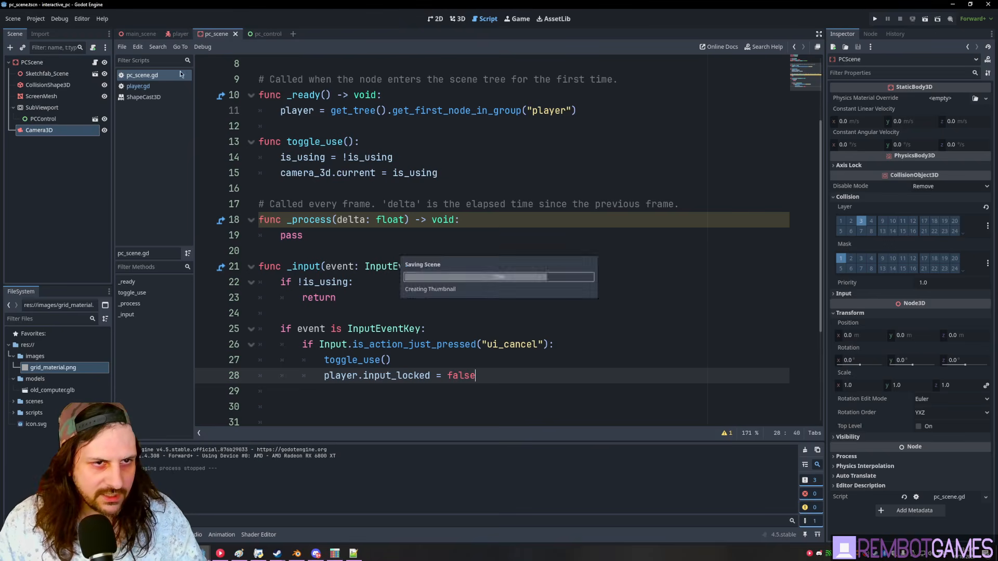
pyautogui.click(258, 34)
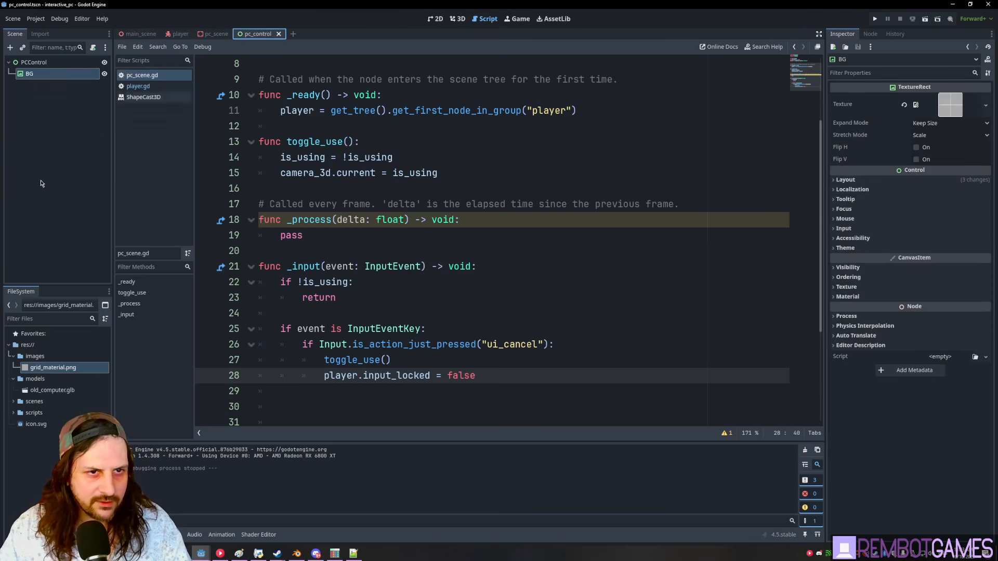
pyautogui.click(31, 63)
pyautogui.click(456, 20)
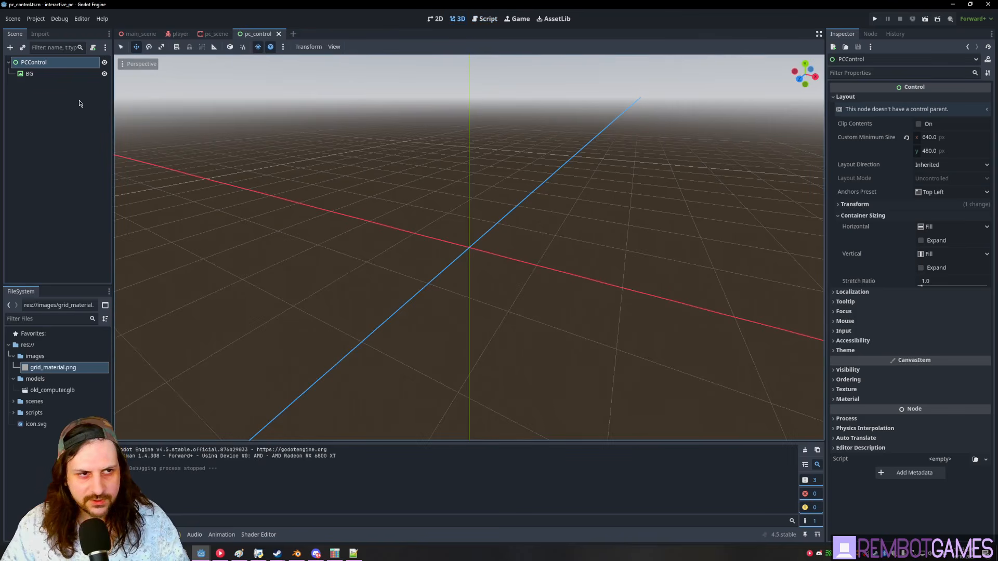
pyautogui.click(435, 18)
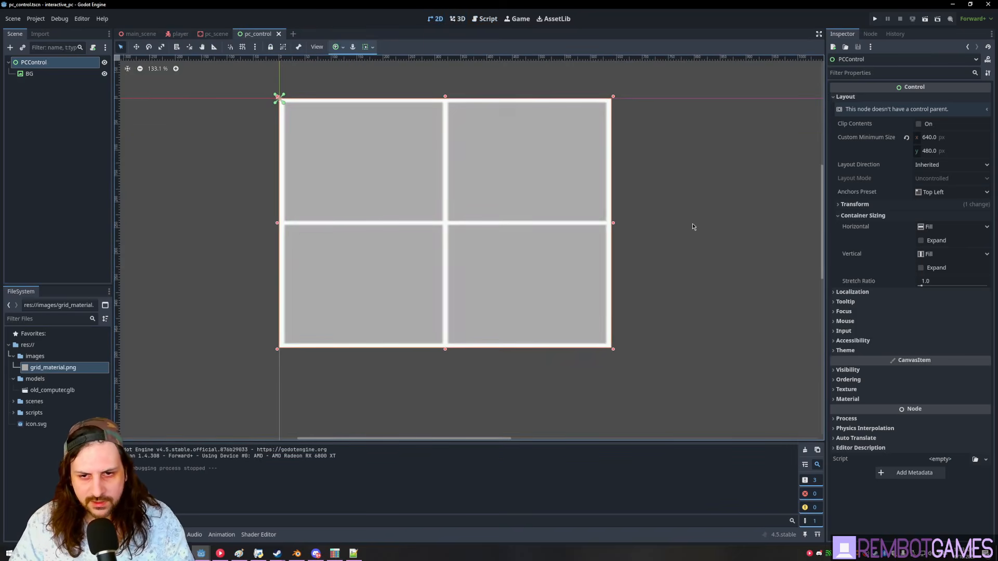
pyautogui.click(684, 227)
pyautogui.click(215, 34)
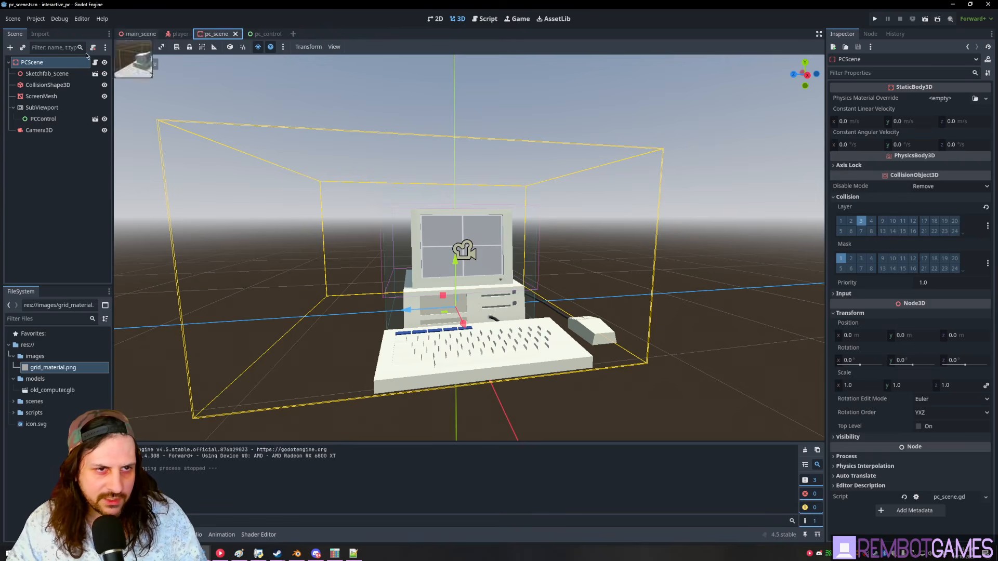
pyautogui.click(41, 107)
pyautogui.hotkey('ctrl', 's')
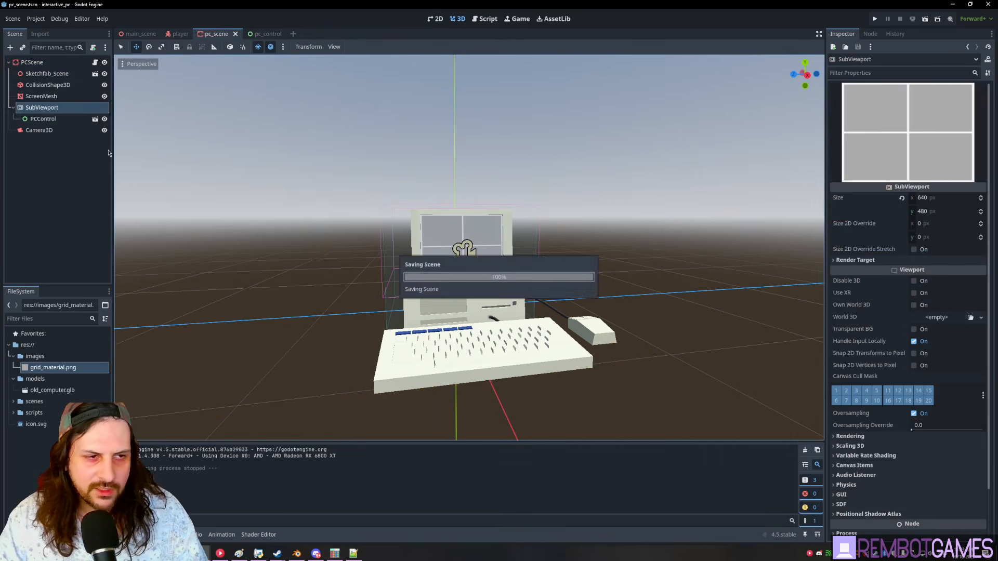
# - Open the PCControl node from the pc_scene tree in its own editor tab
pyautogui.scroll(7, 197, 172)
pyautogui.click(48, 119)
pyautogui.click(44, 110)
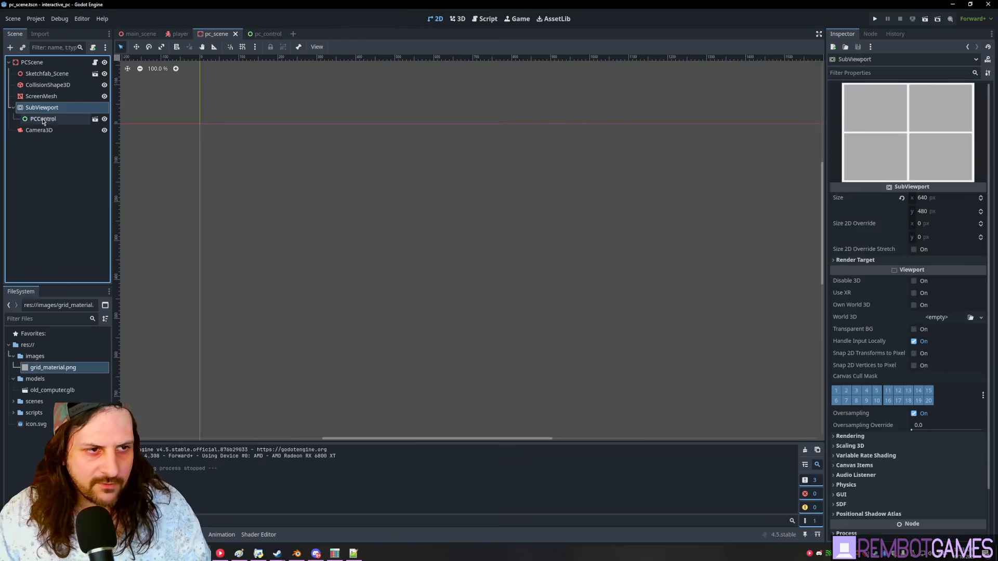
pyautogui.click(43, 98)
pyautogui.click(43, 119)
pyautogui.click(42, 98)
pyautogui.click(44, 119)
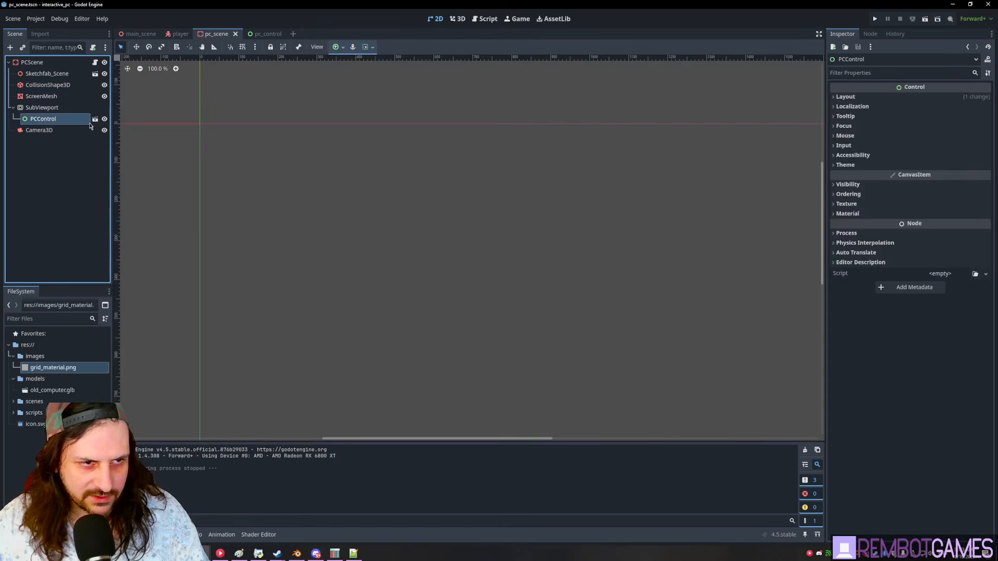
pyautogui.click(46, 62)
pyautogui.click(94, 119)
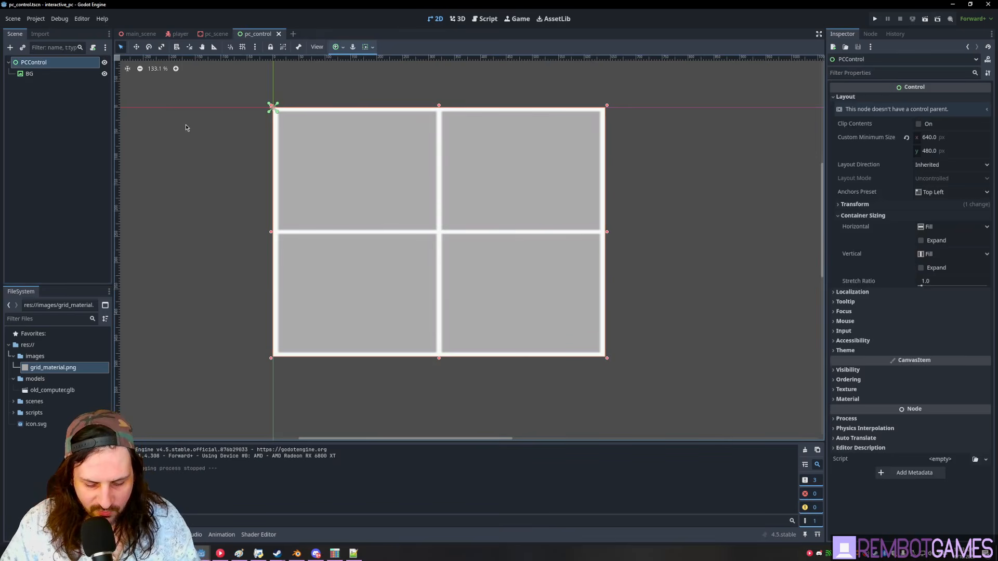
# - Import MouseCursor.png into res://images and add a Sprite2D child under PCControl
pyautogui.hotkey('alt', 'Tab')
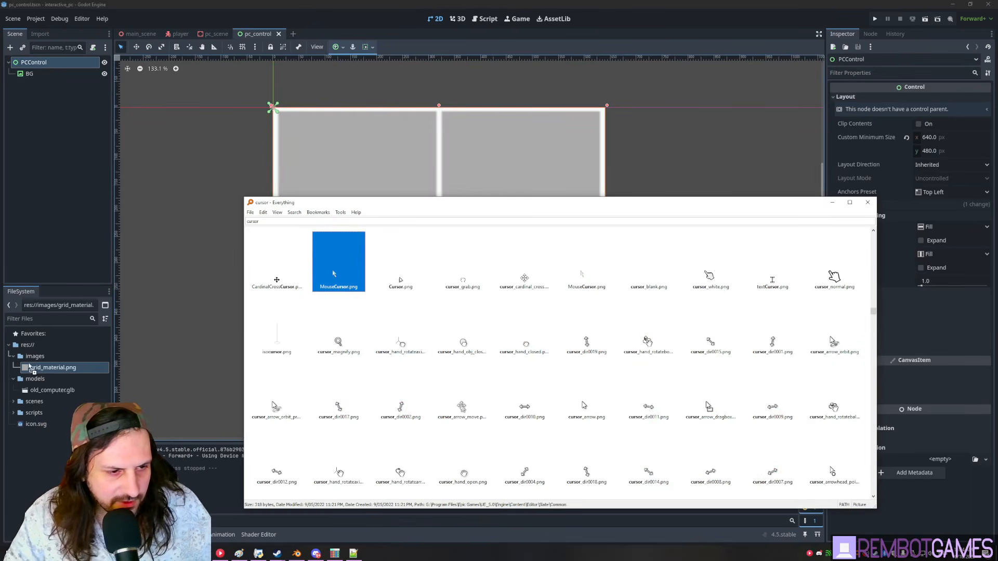
pyautogui.moveTo(34, 359); pyautogui.dragTo(34, 360)
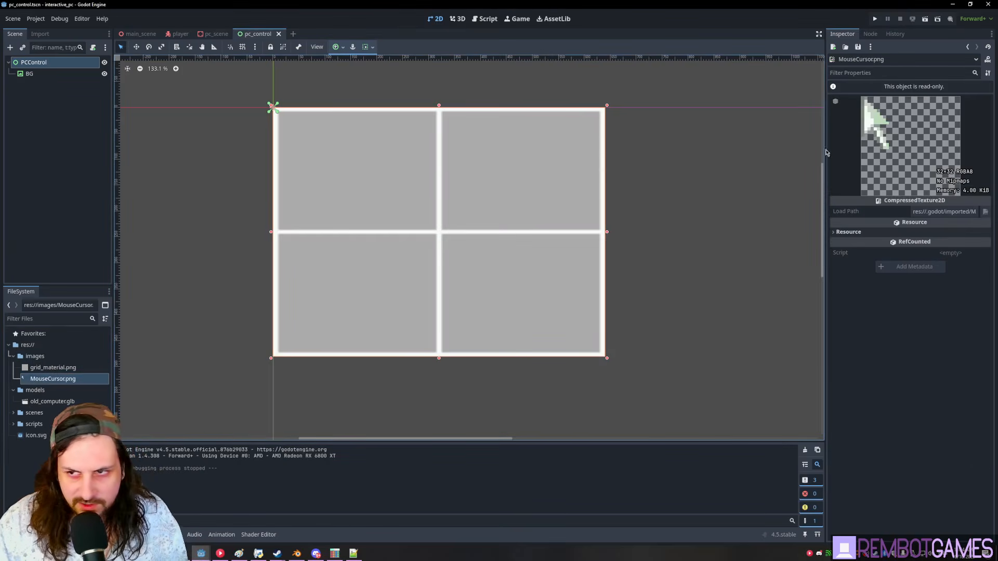
pyautogui.click(34, 62)
pyautogui.hotkey('ctrl', 'a')
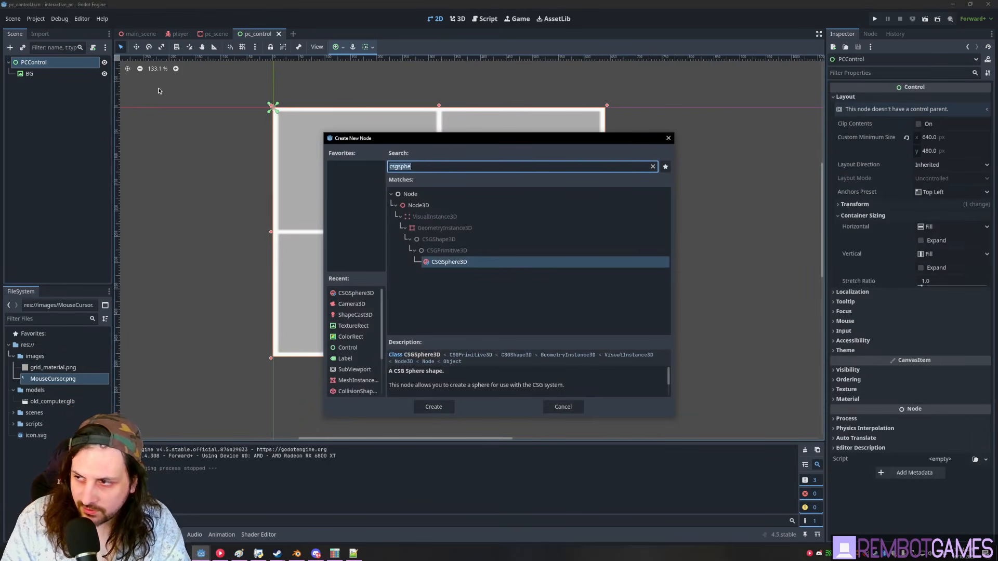
pyautogui.write('texture')
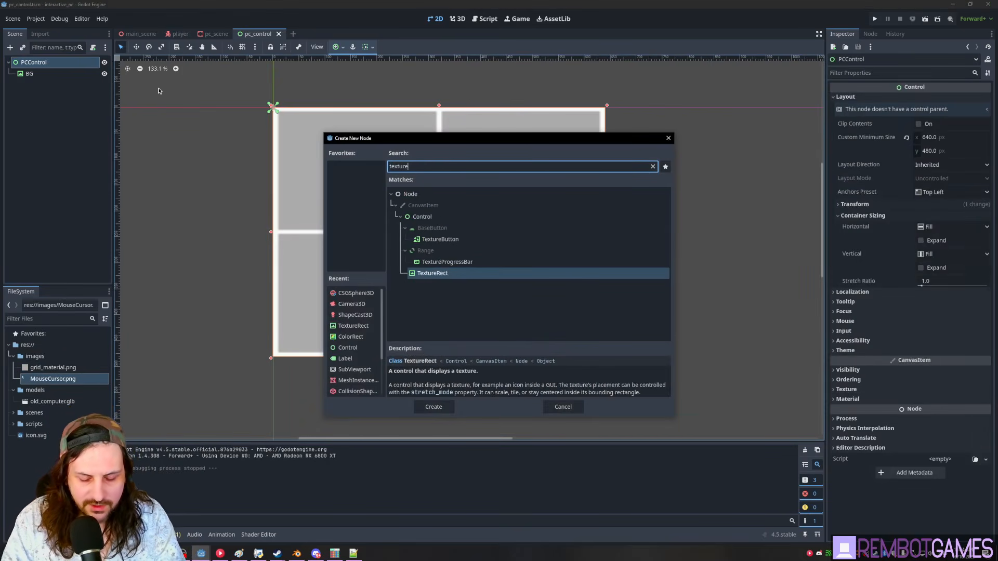
pyautogui.hotkey('ctrl', 'BackSpace')
pyautogui.write('sprite')
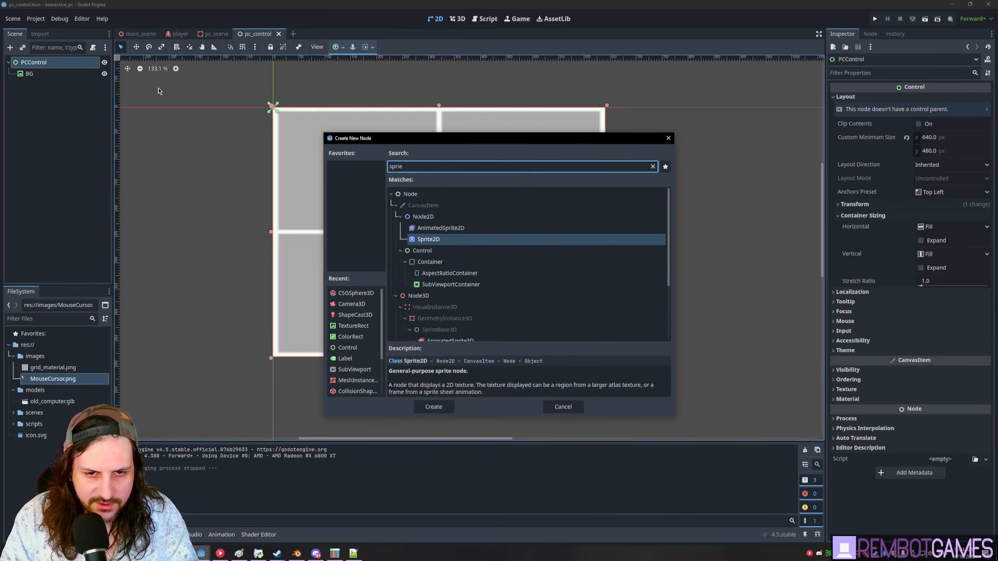
pyautogui.press('Return')
# - Assign MouseCursor.png as the Sprite2D's texture
pyautogui.moveTo(52, 379); pyautogui.dragTo(941, 104)
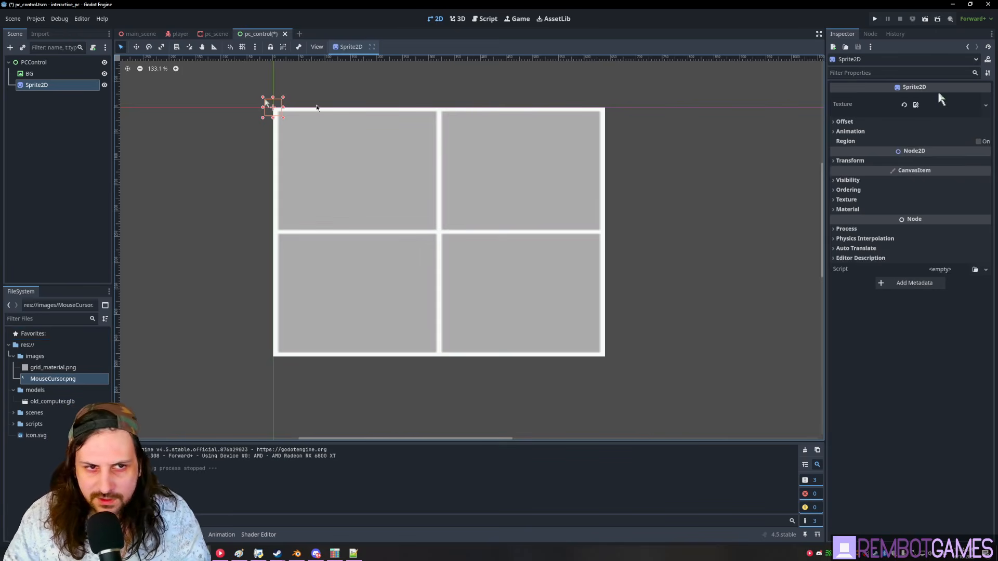
pyautogui.scroll(1, 245, 110)
pyautogui.scroll(20, 261, 94)
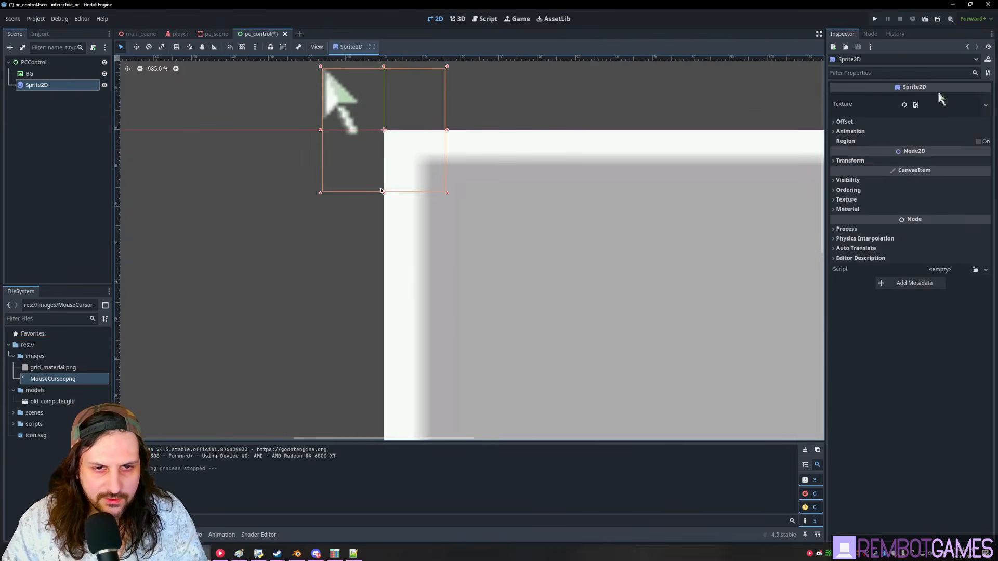
pyautogui.click(56, 86)
pyautogui.click(50, 76)
pyautogui.click(47, 88)
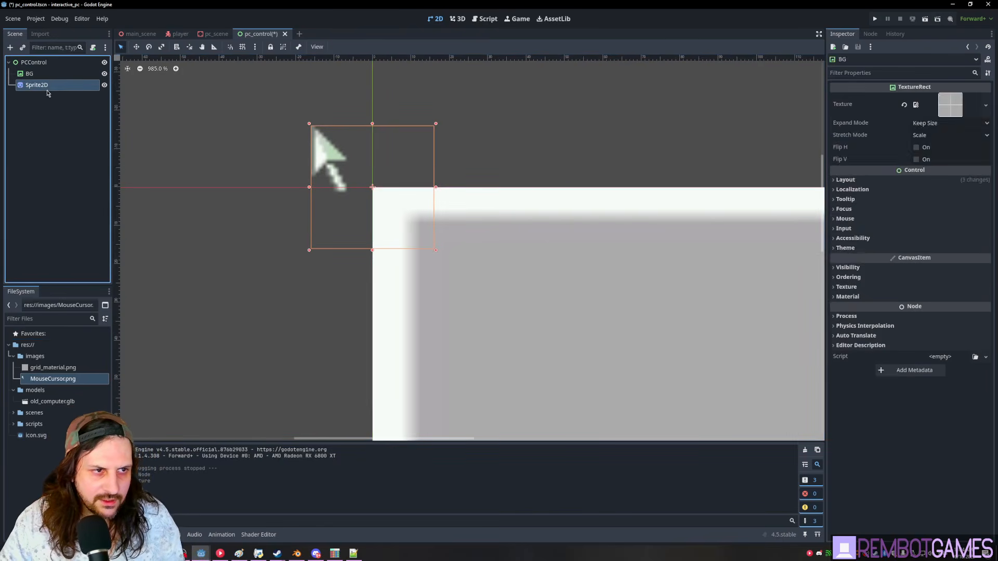
# - Set the cursor sprite's Offset to 16, 16
pyautogui.click(845, 122)
pyautogui.moveTo(941, 146); pyautogui.dragTo(962, 146)
pyautogui.click(976, 148)
pyautogui.write('1')
pyautogui.press('Tab')
pyautogui.write('16')
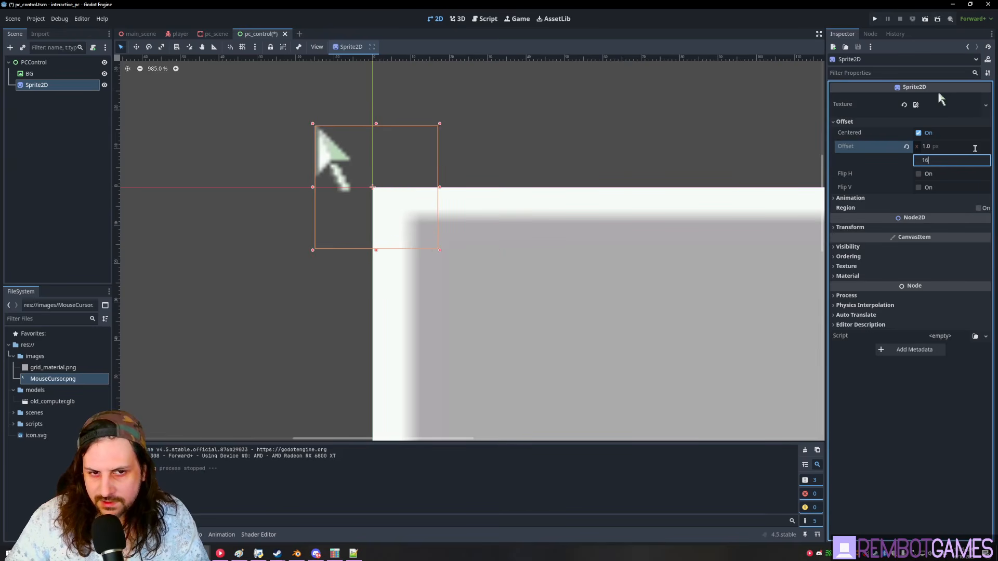
pyautogui.click(975, 148)
pyautogui.write('16')
pyautogui.press('Return')
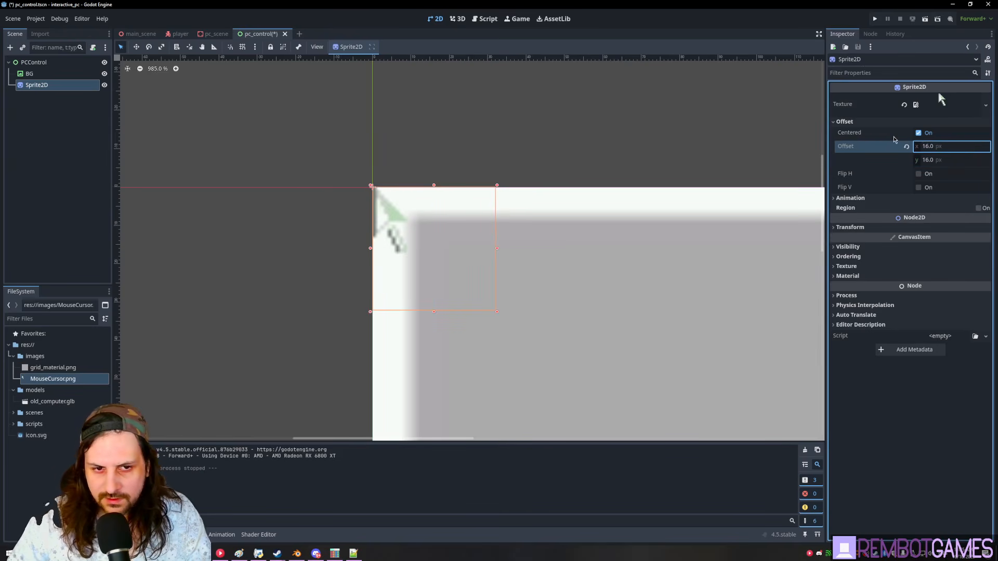
pyautogui.scroll(-2, 265, 154)
pyautogui.scroll(-10, 266, 154)
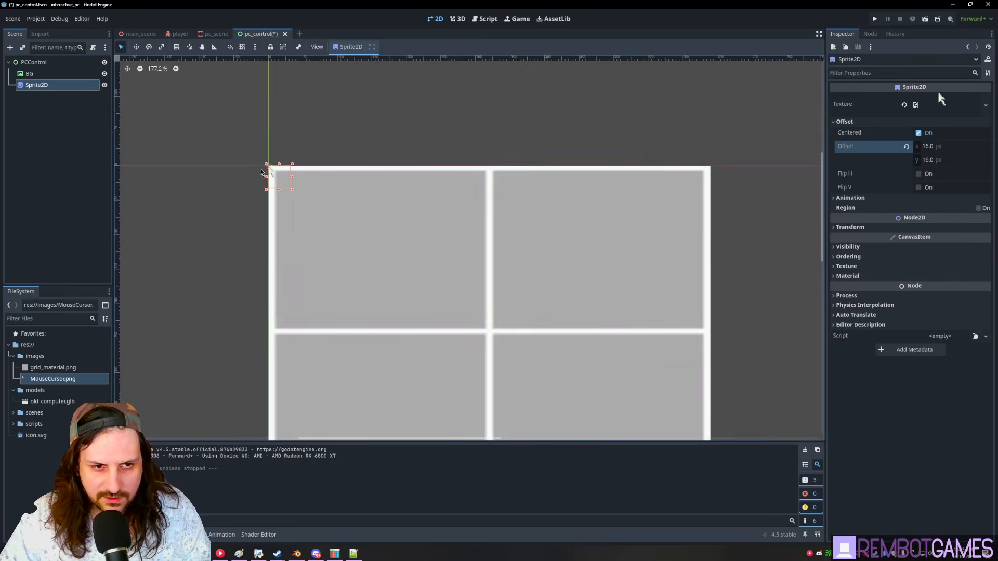
pyautogui.scroll(4, 266, 154)
# - Clear the grid image from the BG node's Texture
pyautogui.click(43, 117)
pyautogui.click(38, 75)
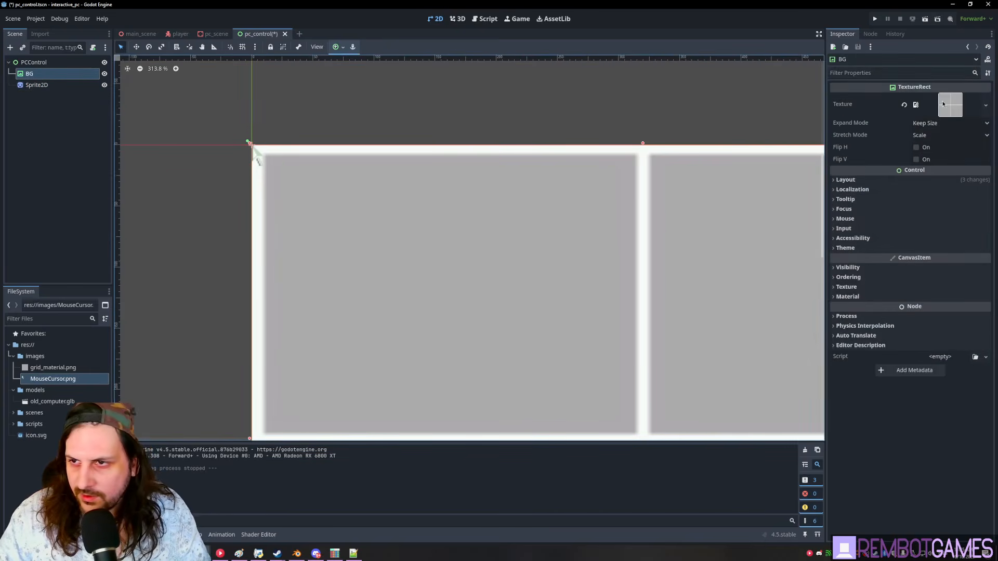
pyautogui.click(906, 106)
# - Import bliss.jpg into the res://images folder
pyautogui.rightClick(43, 73)
pyautogui.press('Escape')
pyautogui.click(45, 163)
pyautogui.moveTo(471, 274); pyautogui.dragTo(37, 151)
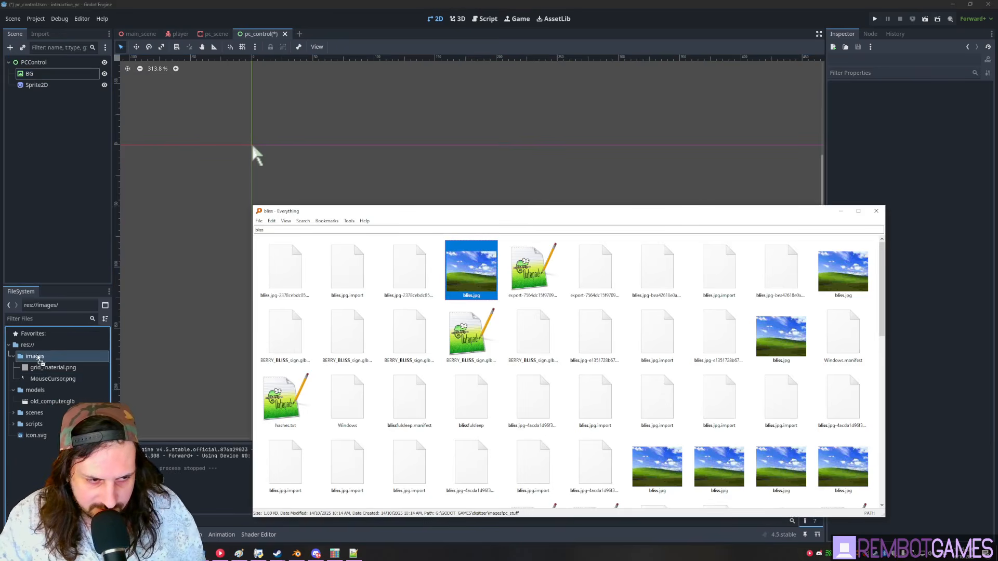
pyautogui.click(26, 468)
# - Set bliss.jpg as the BG node's texture and save the pc_control scene
pyautogui.click(31, 73)
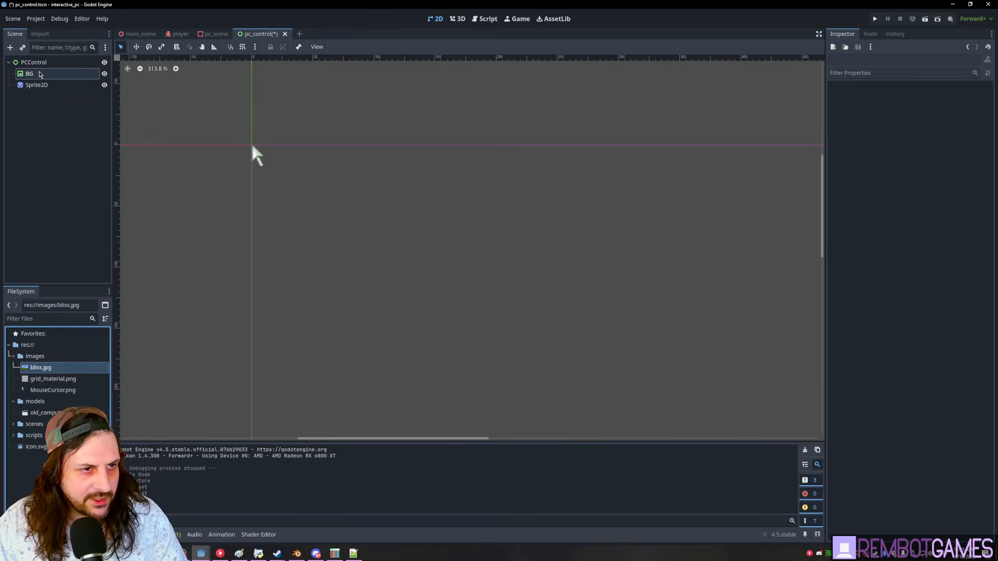
pyautogui.moveTo(42, 367); pyautogui.dragTo(967, 110)
pyautogui.scroll(-5, 589, 171)
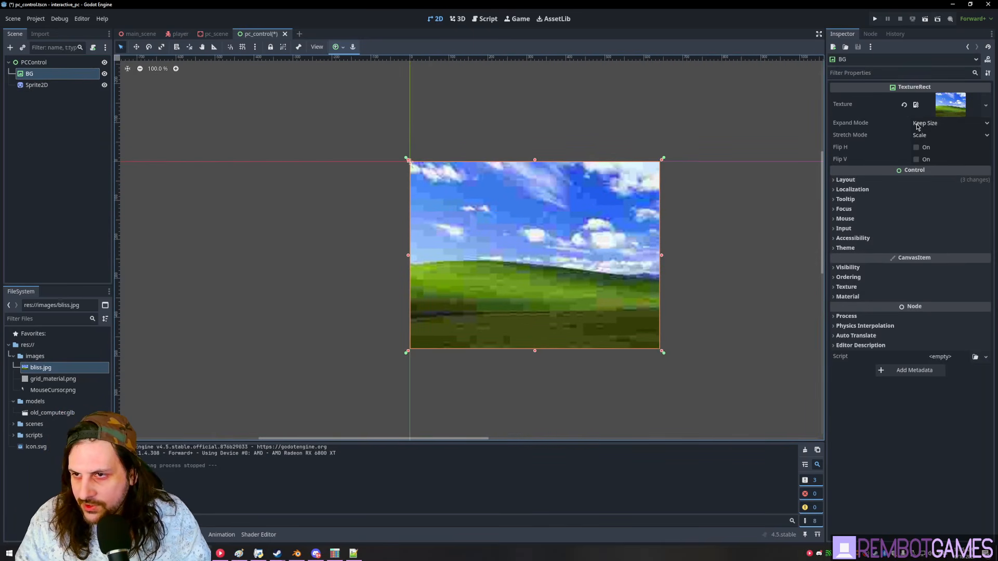
pyautogui.moveTo(670, 343); pyautogui.dragTo(648, 307, button='middle')
pyautogui.hotkey('ctrl', 's')
pyautogui.hotkey('ctrl', 'z')
pyautogui.hotkey('ctrl', 'shift', 'z')
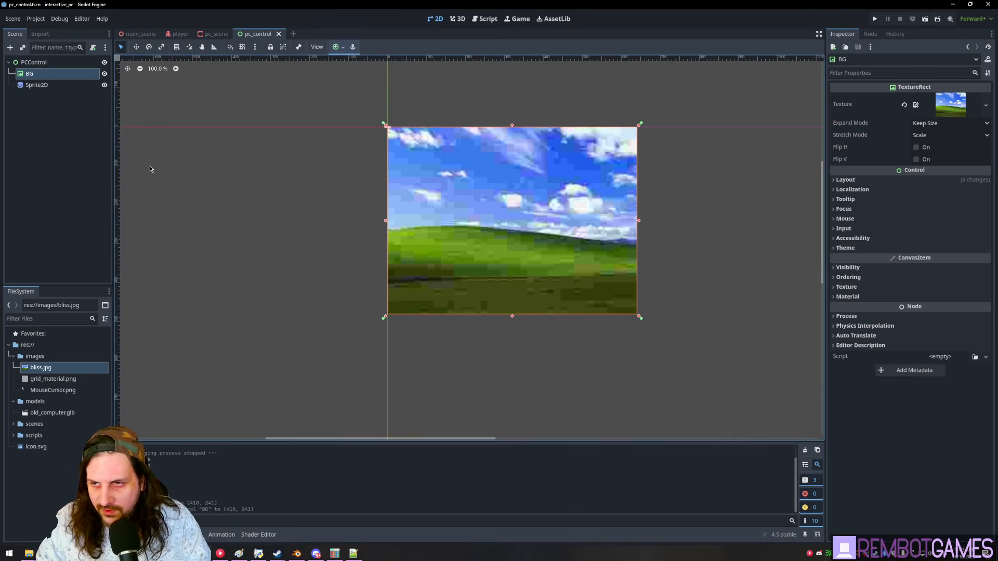
pyautogui.click(42, 63)
pyautogui.moveTo(576, 213); pyautogui.dragTo(546, 224, button='middle')
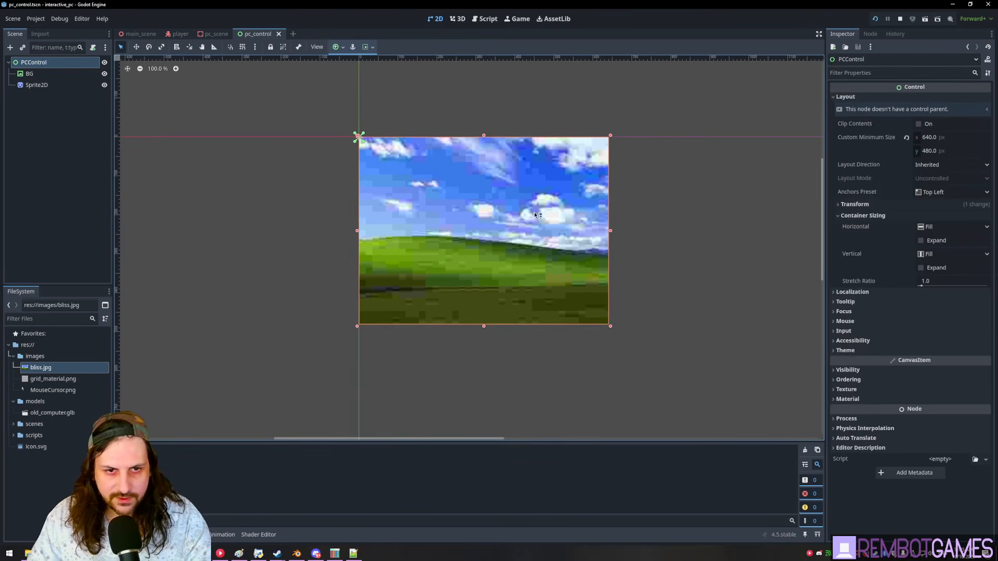
# - After a test run, tint the cursor Sprite2D's Modulate magenta (#ff00ff) by zeroing green
pyautogui.press('F5')
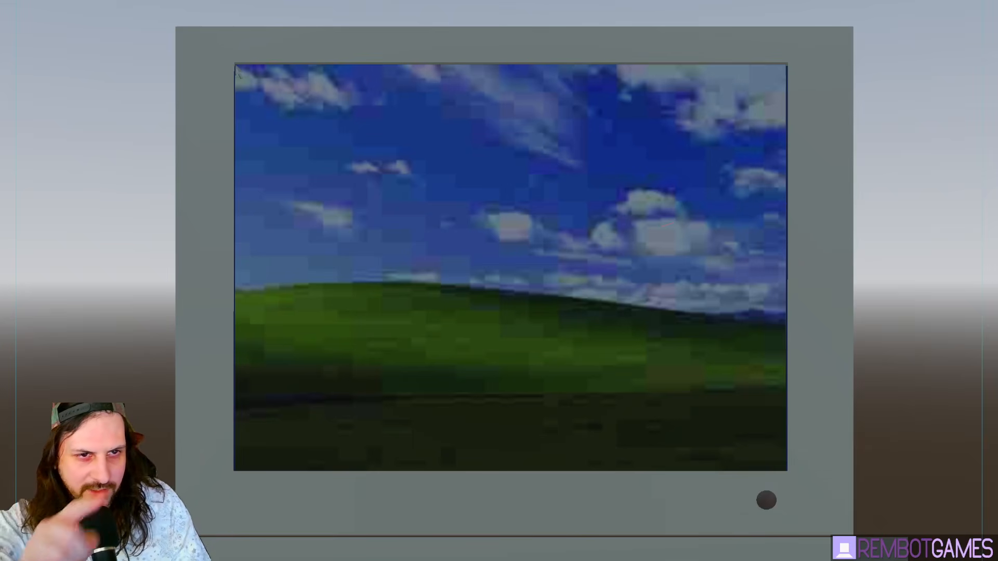
pyautogui.press('F8')
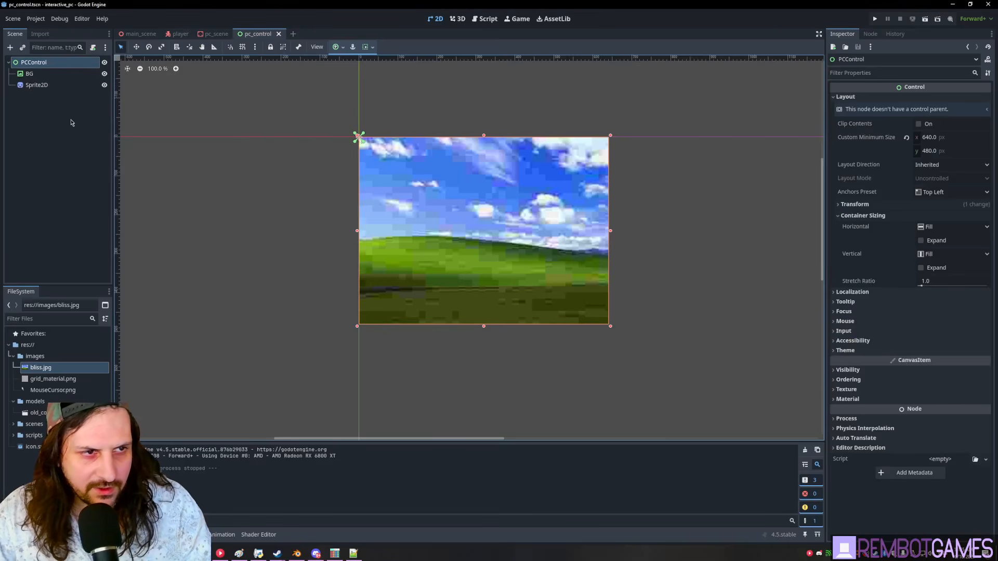
pyautogui.click(36, 85)
pyautogui.click(867, 247)
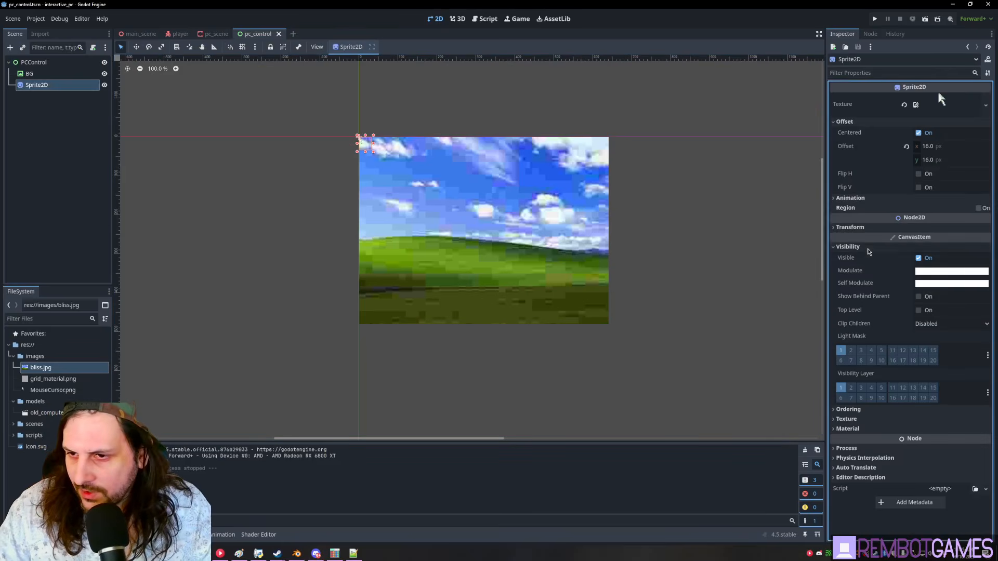
pyautogui.click(951, 271)
pyautogui.moveTo(918, 426); pyautogui.dragTo(890, 427)
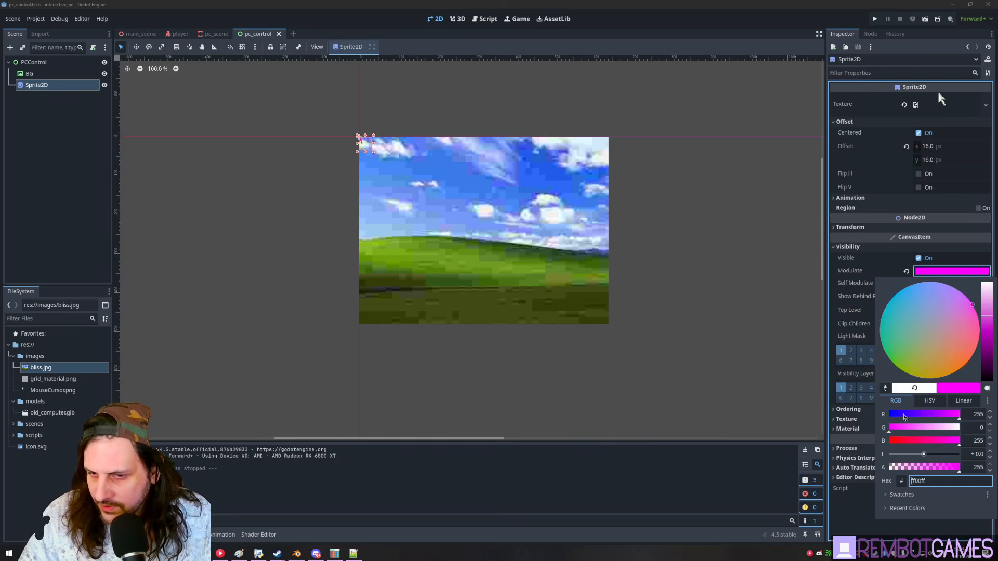
pyautogui.click(641, 294)
# - Run the game again to see the magenta cursor on the monitor, then stop it
pyautogui.press('F5')
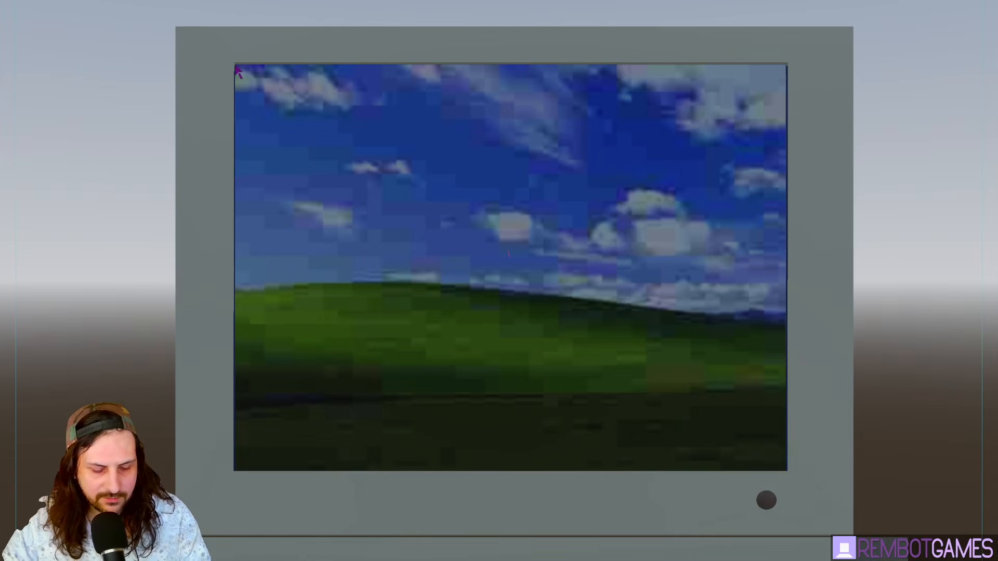
pyautogui.press('F8')
pyautogui.click(55, 164)
# - Save the pc_control scene
pyautogui.hotkey('ctrl', 's')
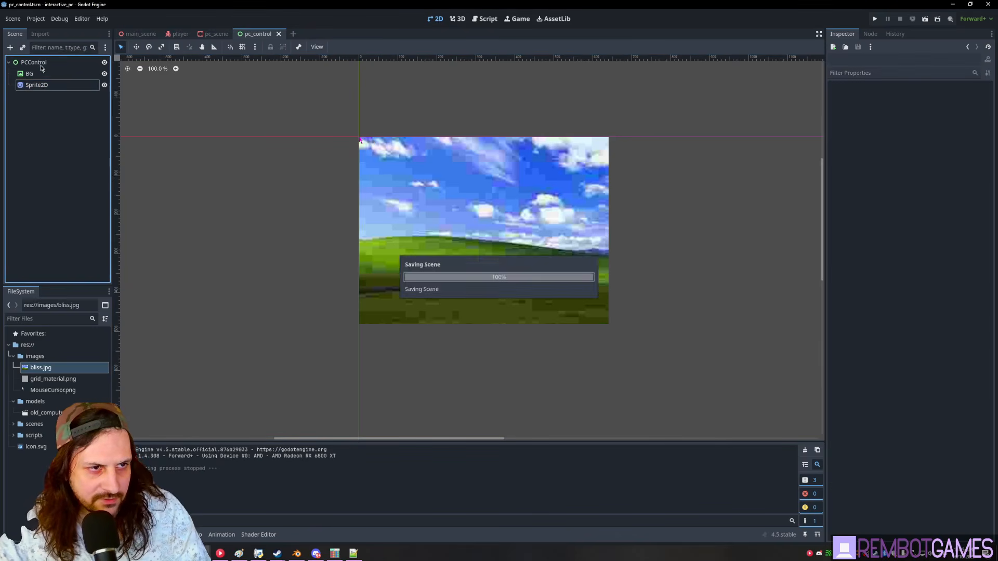
pyautogui.click(40, 64)
pyautogui.click(39, 77)
pyautogui.click(40, 84)
pyautogui.click(64, 64)
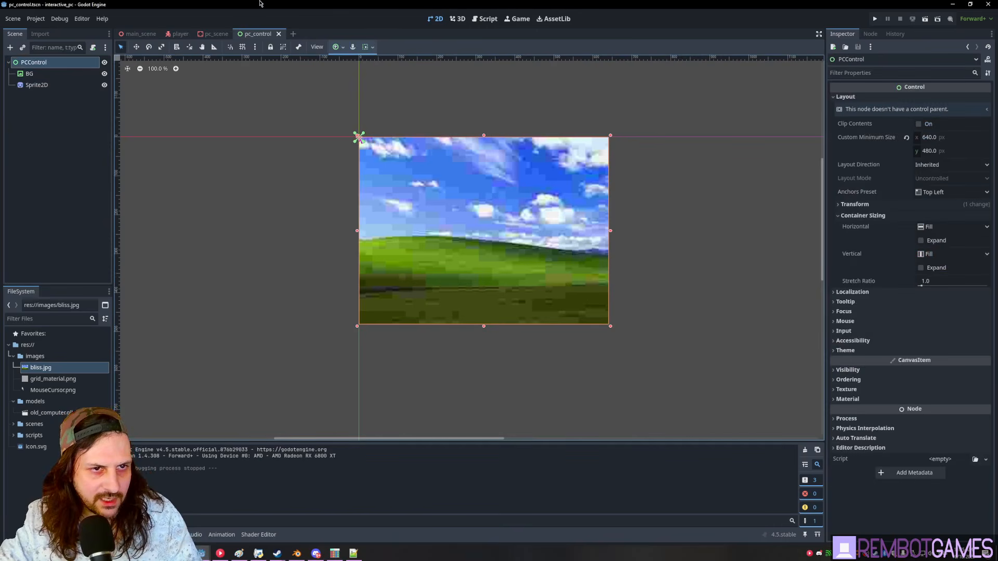
# - Enable Emission on the ScreenMesh material with the viewport texture, then run the game
pyautogui.click(215, 34)
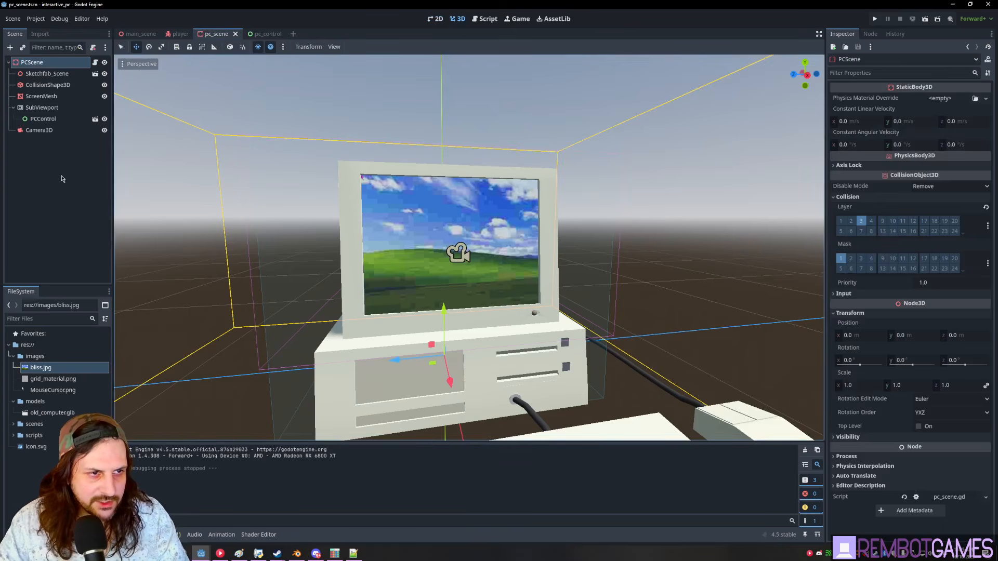
pyautogui.click(45, 98)
pyautogui.scroll(-5, 838, 359)
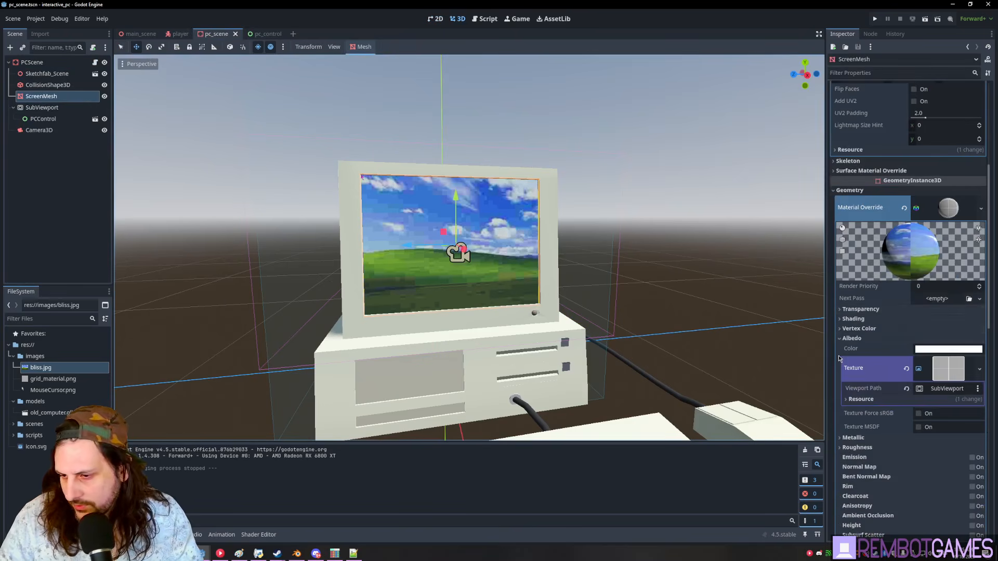
pyautogui.scroll(-3, 920, 284)
pyautogui.click(971, 344)
pyautogui.click(972, 344)
pyautogui.moveTo(946, 255); pyautogui.dragTo(943, 411)
pyautogui.press('F5')
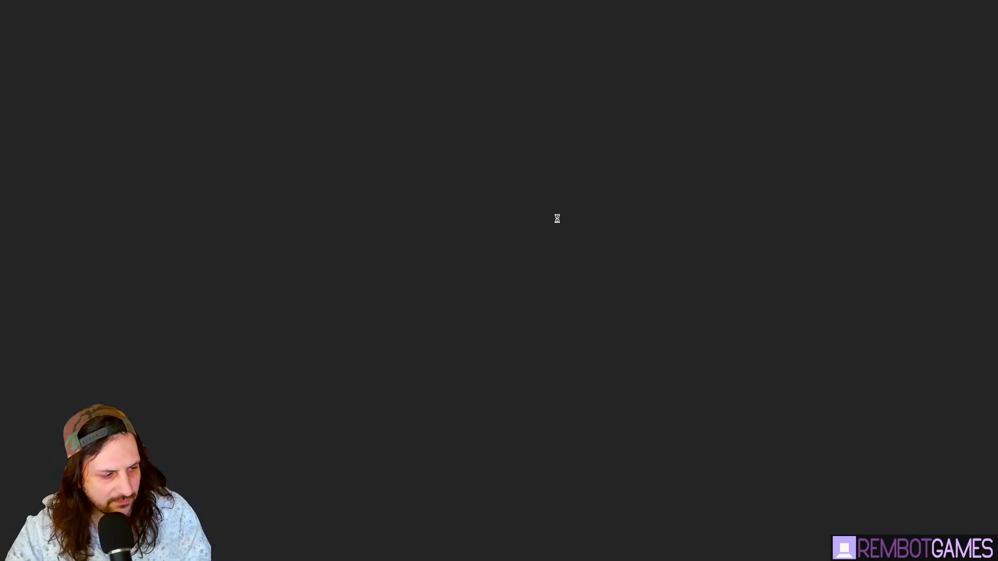
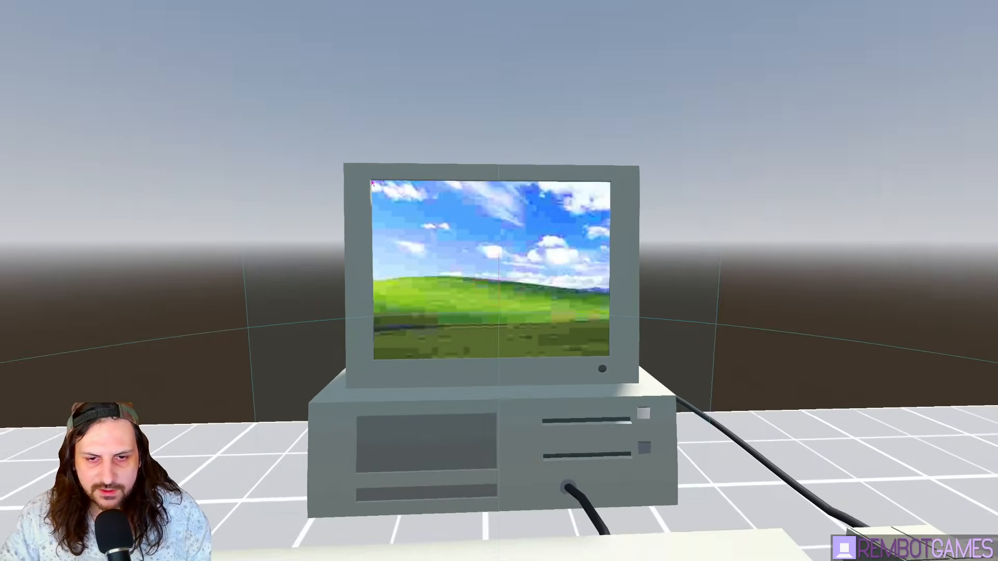
# - Stop the game and open pc_scene.gd with the caret in the _input function
pyautogui.press('F8')
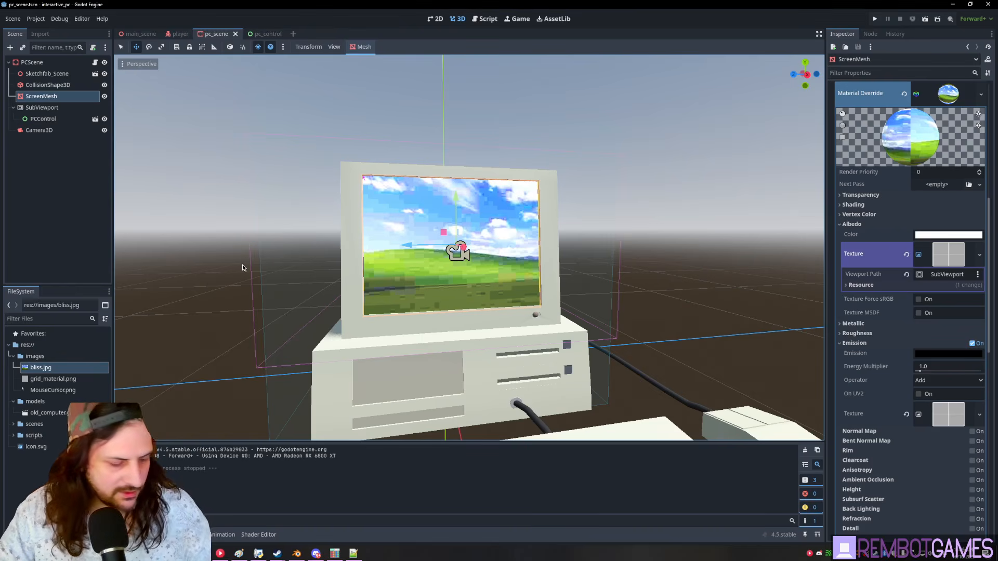
pyautogui.click(177, 34)
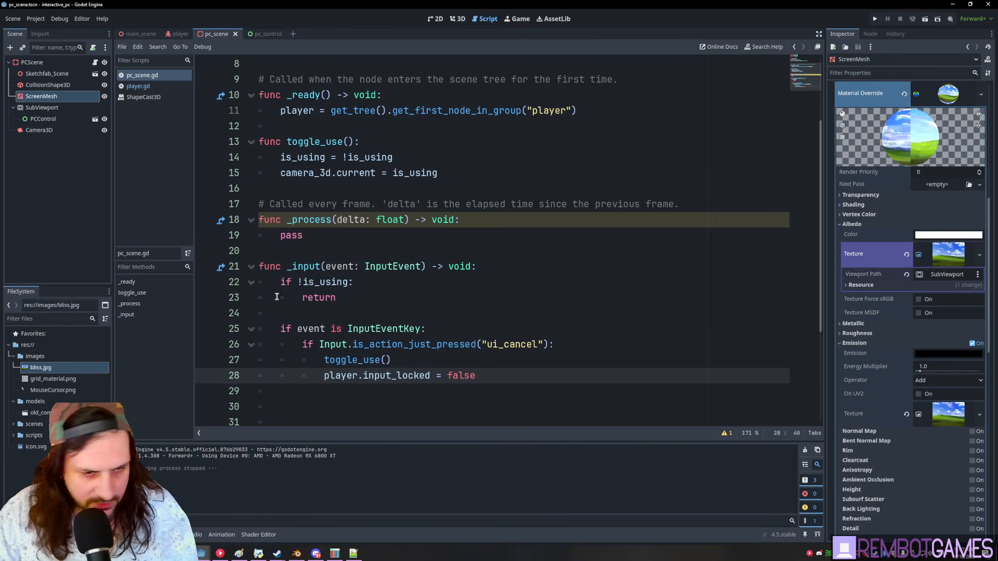
pyautogui.scroll(-4, 276, 297)
pyautogui.moveTo(287, 110); pyautogui.dragTo(392, 196)
pyautogui.scroll(2, 392, 196)
pyautogui.click(371, 243)
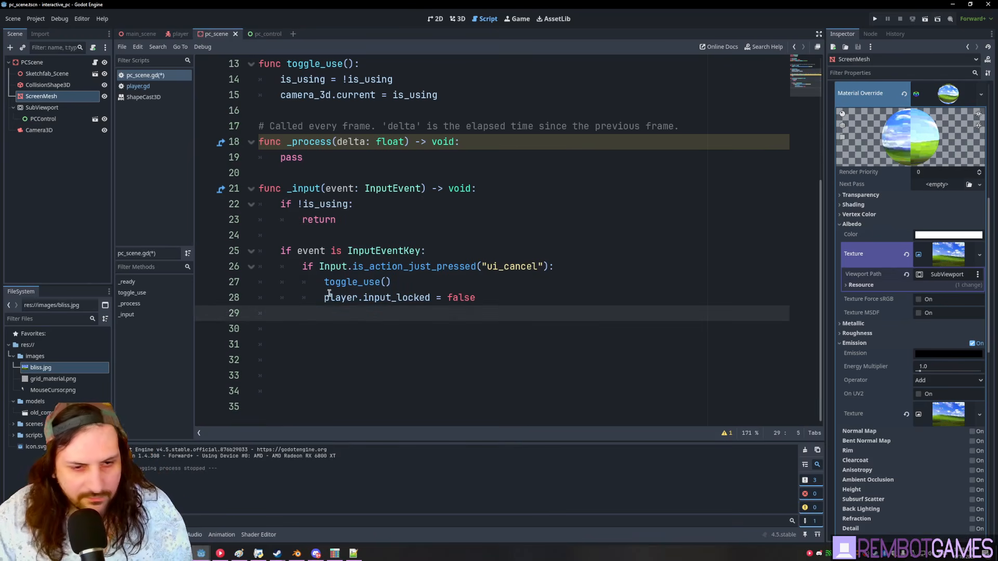
# - Add an else branch that calls sub_viewport.push_input(event) in _input
pyautogui.write('elif')
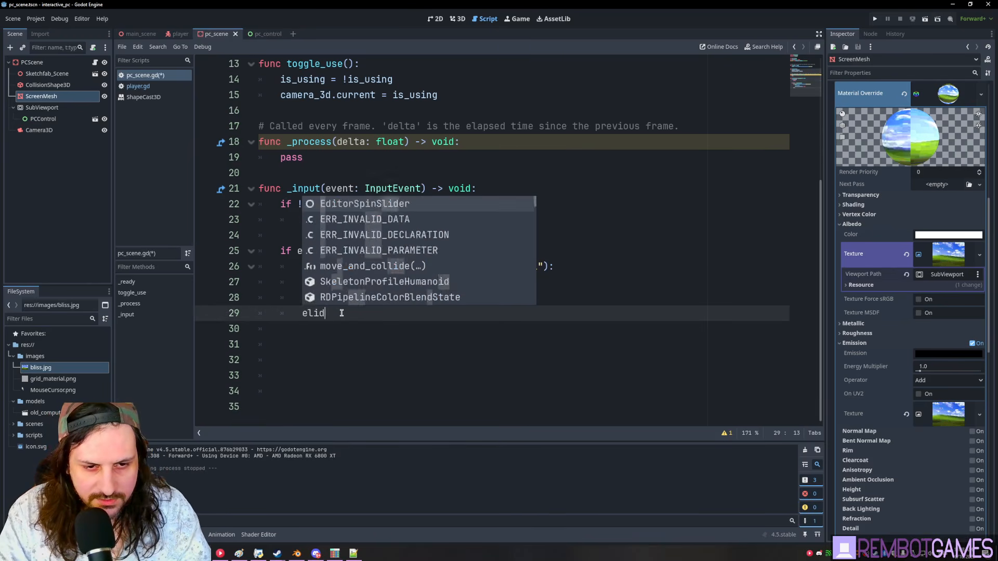
pyautogui.press('BackSpace')
pyautogui.press('BackSpace')
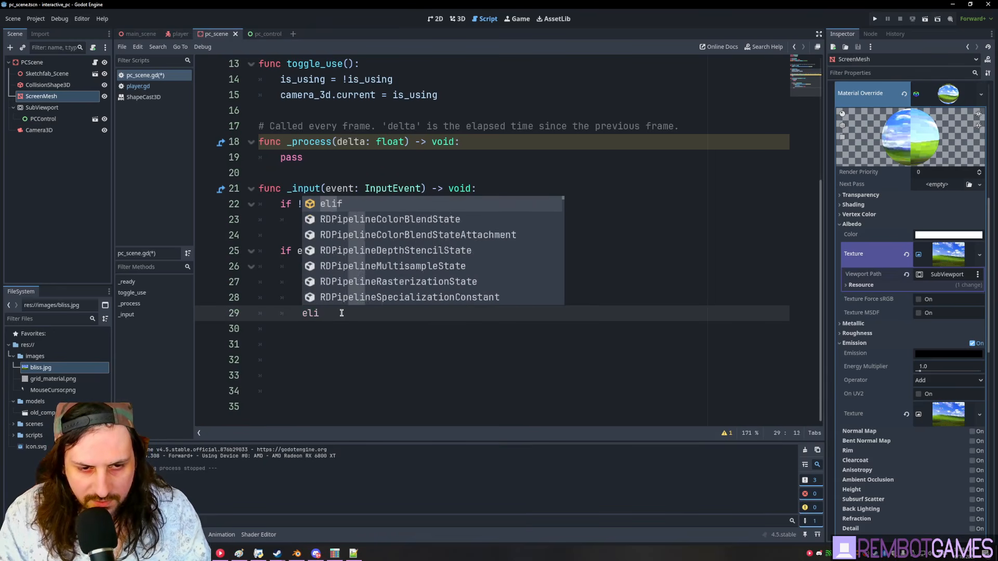
pyautogui.write('se:')
pyautogui.press('Return')
pyautogui.write('sub_viewport.push_input(event)')
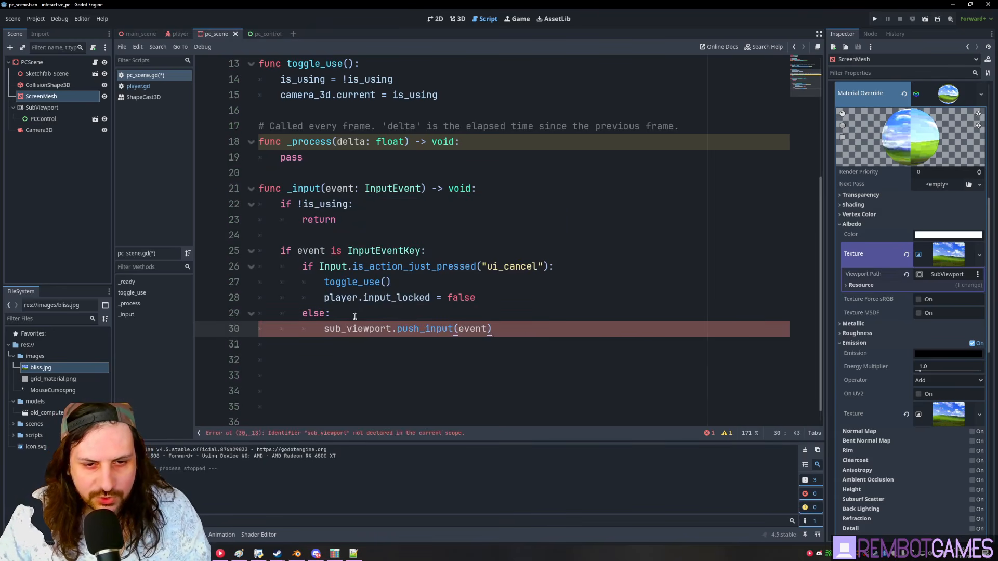
# - Add an onready sub_viewport reference to the SubViewport node and save the script
pyautogui.scroll(4, 355, 317)
pyautogui.click(317, 157)
pyautogui.press('Return')
pyautogui.moveTo(43, 107); pyautogui.dragTo(349, 176)
pyautogui.doubleClick(349, 176)
pyautogui.click(331, 161)
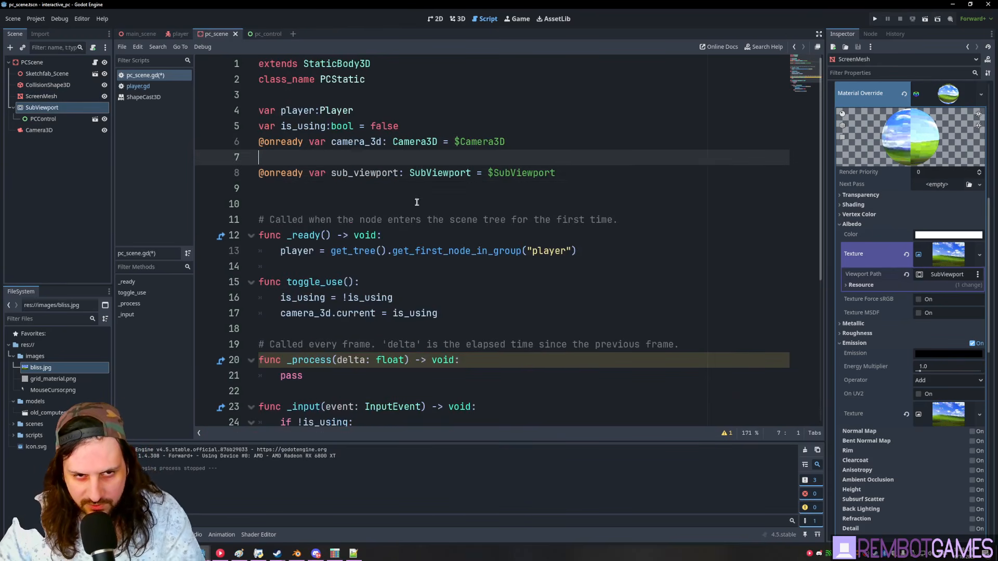
pyautogui.scroll(-5, 412, 208)
pyautogui.scroll(4, 428, 307)
pyautogui.scroll(-4, 437, 360)
pyautogui.click(447, 267)
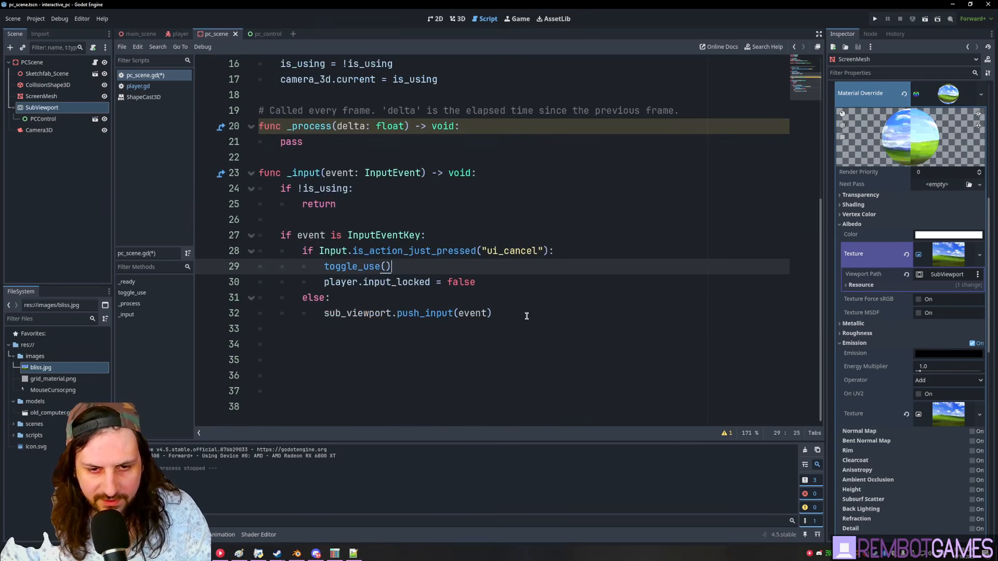
pyautogui.click(526, 316)
pyautogui.hotkey('ctrl', 's')
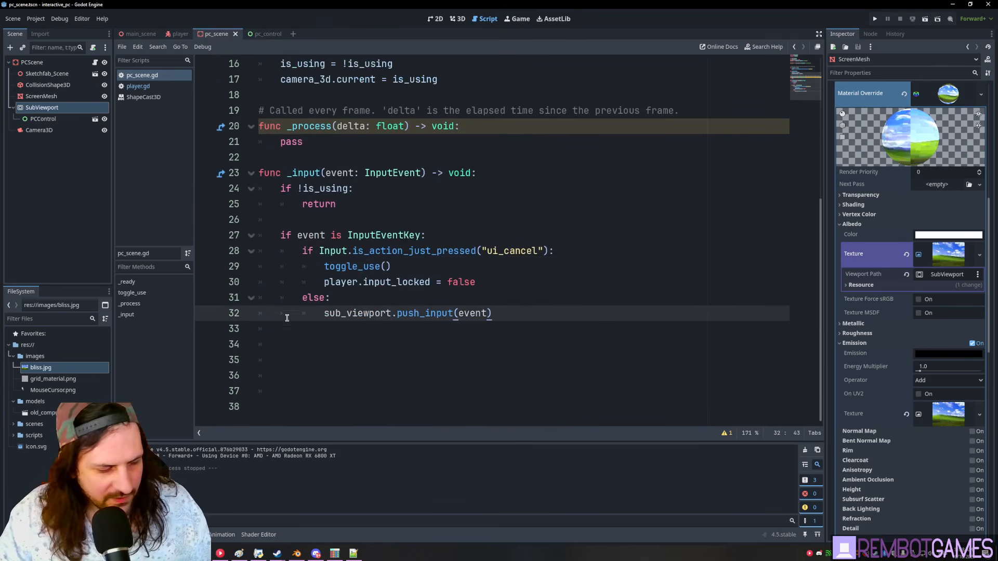
# - Add an 'elif event is InputEventMouseMotion: pass' branch and save
pyautogui.click(498, 262)
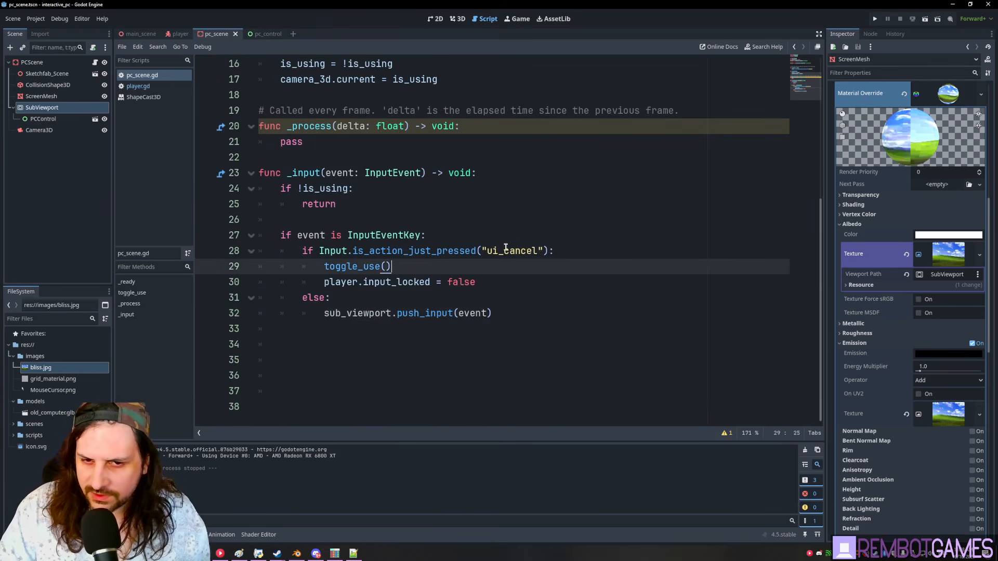
pyautogui.doubleClick(497, 251)
pyautogui.click(528, 311)
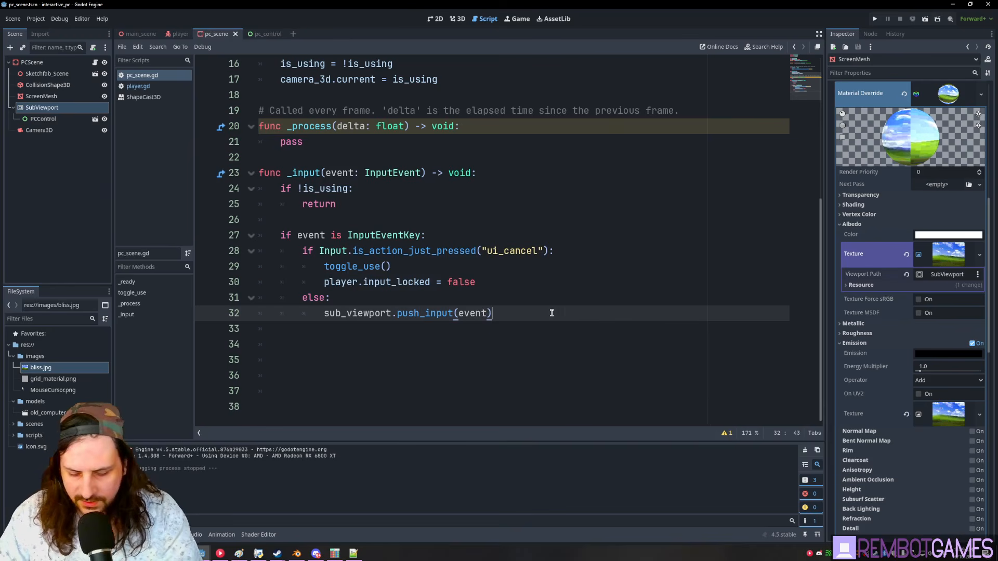
pyautogui.press('Return')
pyautogui.press('Return')
pyautogui.write('elif event is InputEventMouseMo')
pyautogui.press('Return')
pyautogui.write(':')
pyautogui.press('Return')
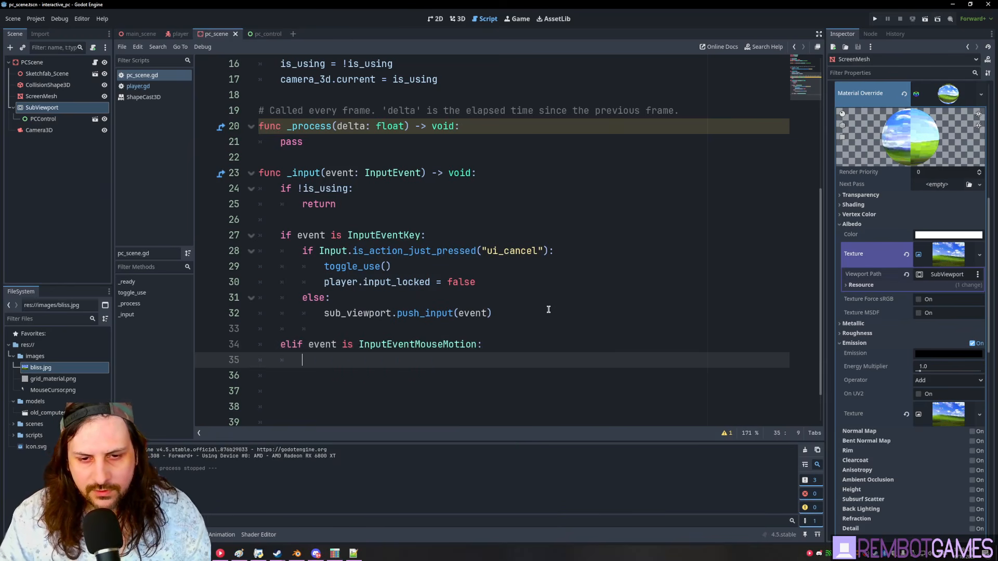
pyautogui.scroll(-1, 501, 253)
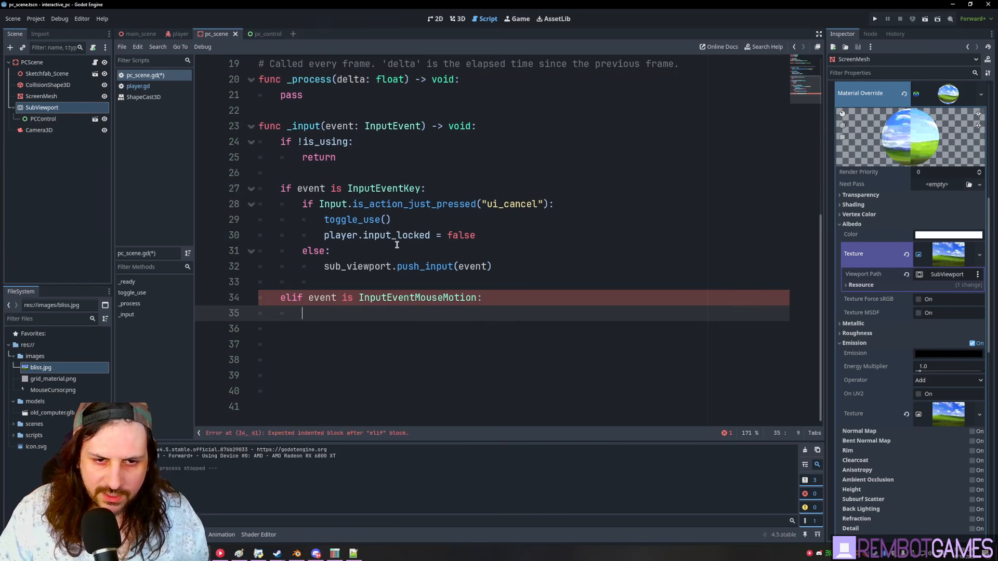
pyautogui.write('ass')
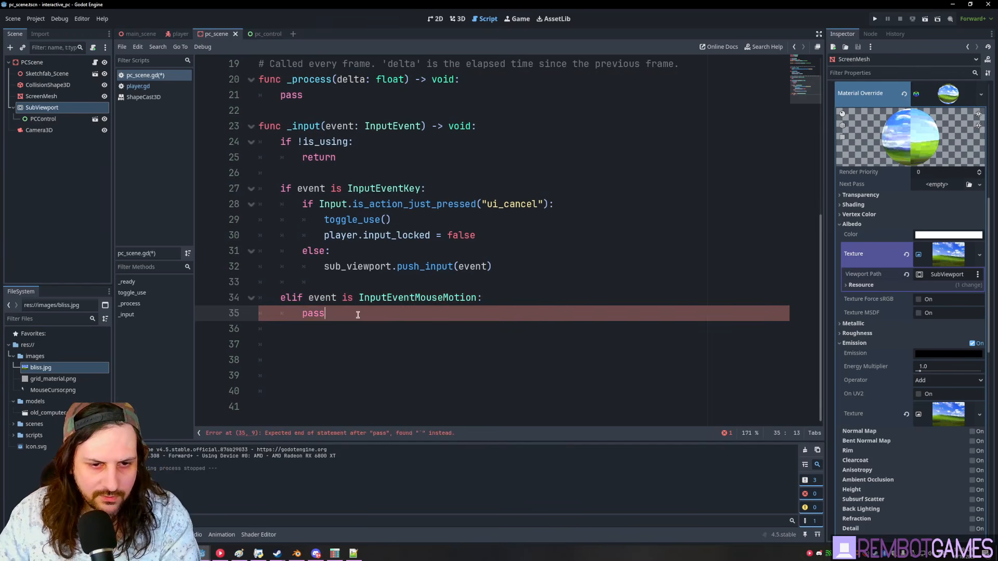
pyautogui.hotkey('ctrl', 's')
# - Add an onready reference to the PCControl node below sub_viewport
pyautogui.click(43, 119)
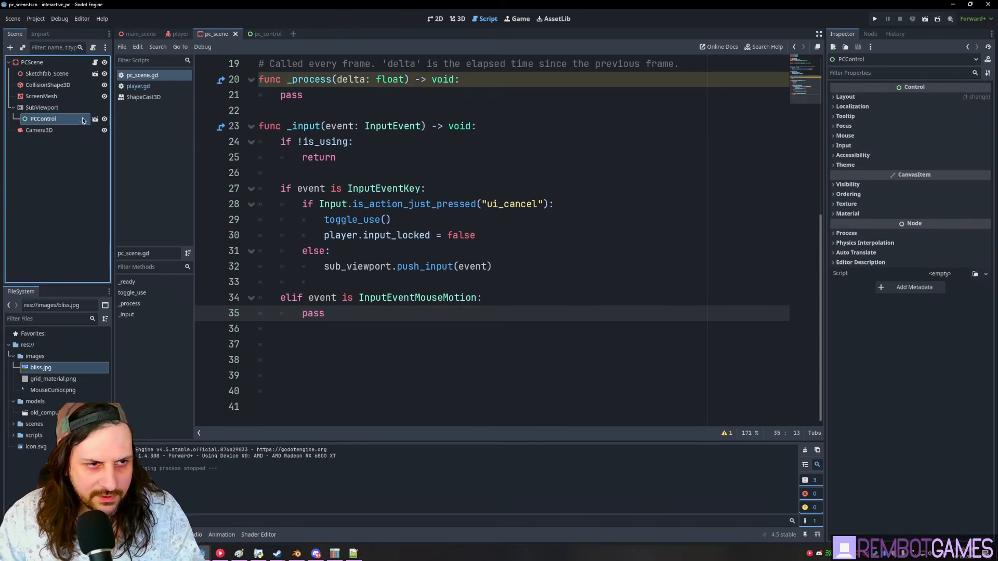
pyautogui.click(31, 61)
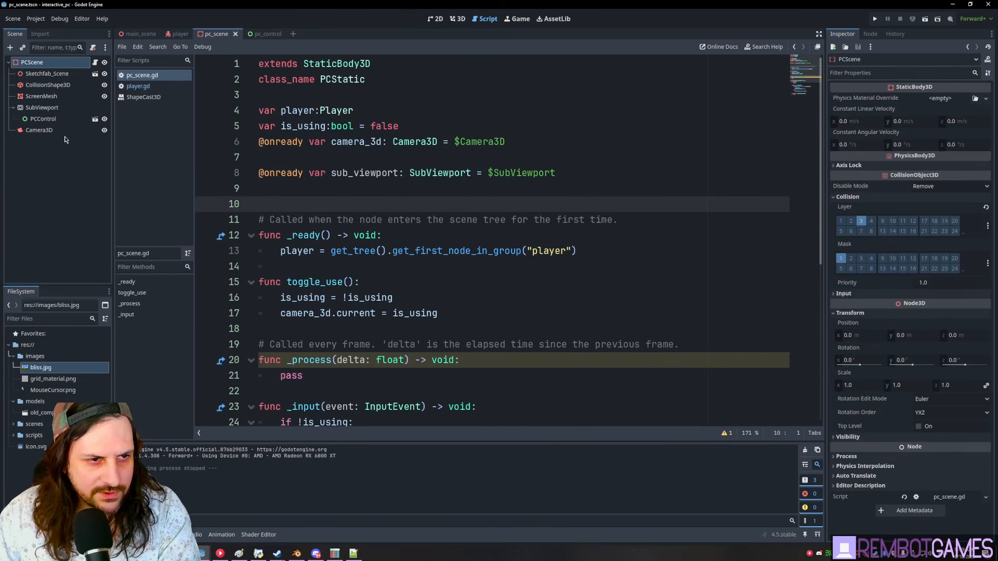
pyautogui.press('Return')
pyautogui.press('Up')
pyautogui.press('Up')
pyautogui.keyDown('ctrl'); pyautogui.moveTo(44, 119); pyautogui.dragTo(369, 190); pyautogui.keyUp('ctrl')
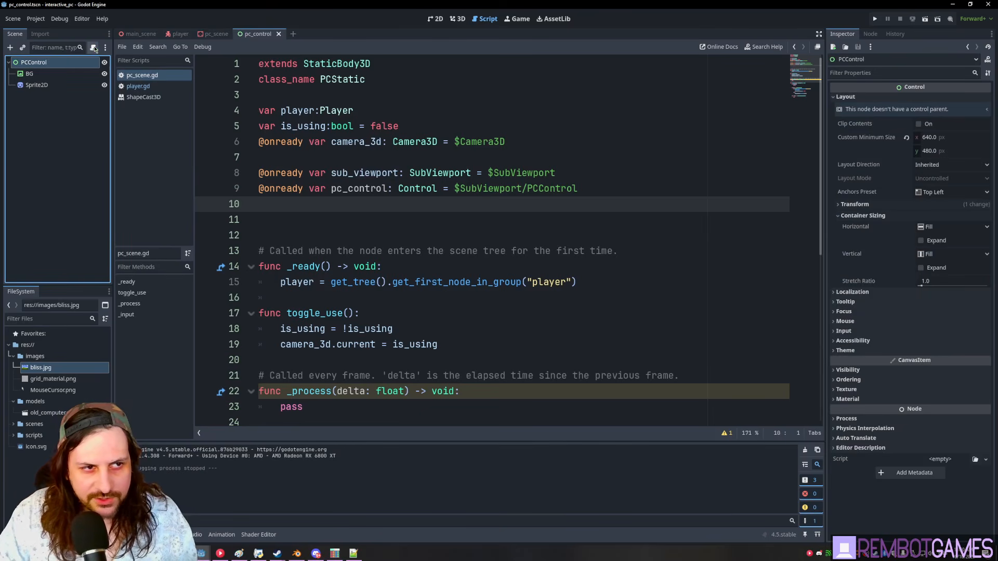
# - Attach a new pc_control.gd script to PCControl, saved in res://scripts
pyautogui.click(94, 49)
pyautogui.click(575, 261)
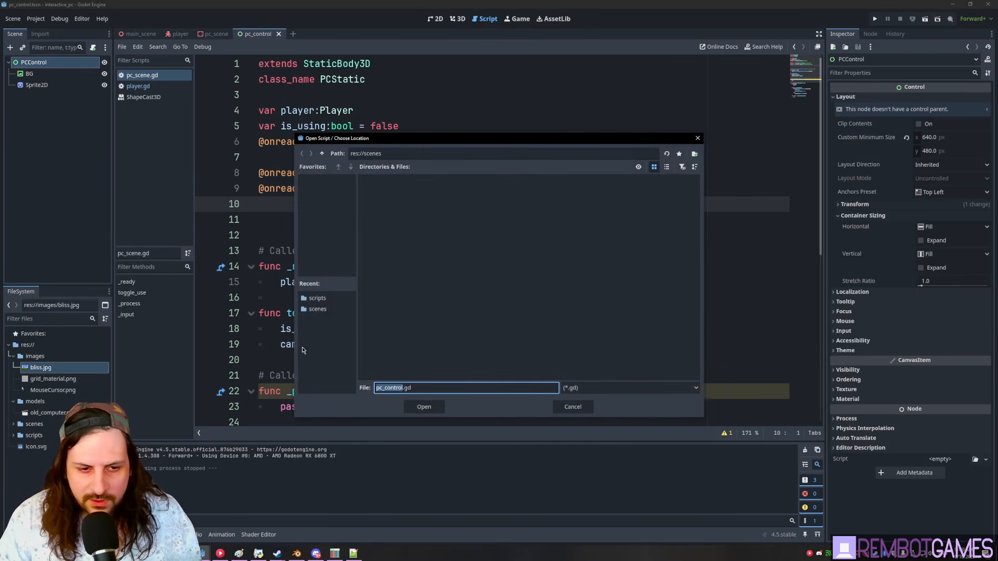
pyautogui.click(317, 298)
pyautogui.click(424, 407)
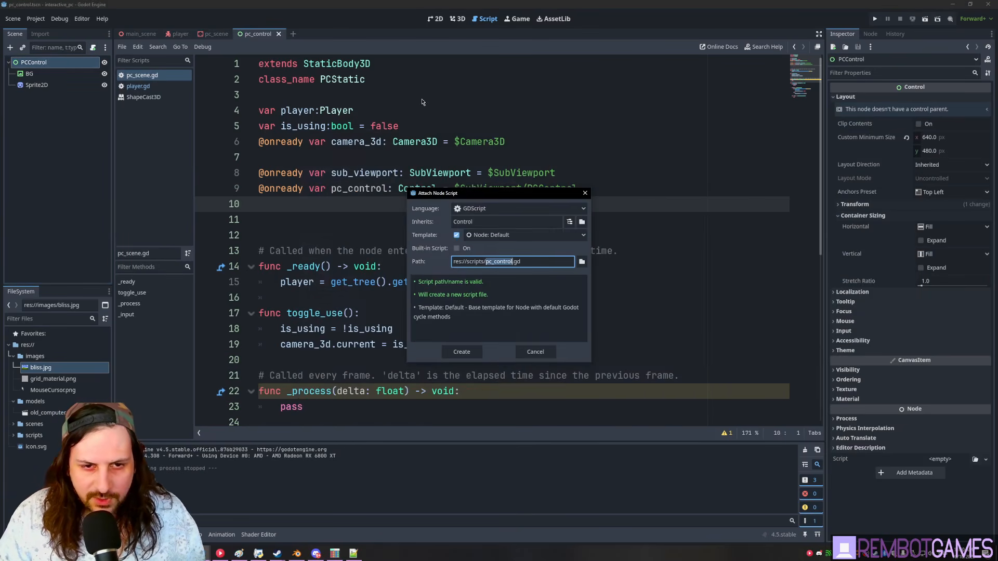
pyautogui.click(468, 354)
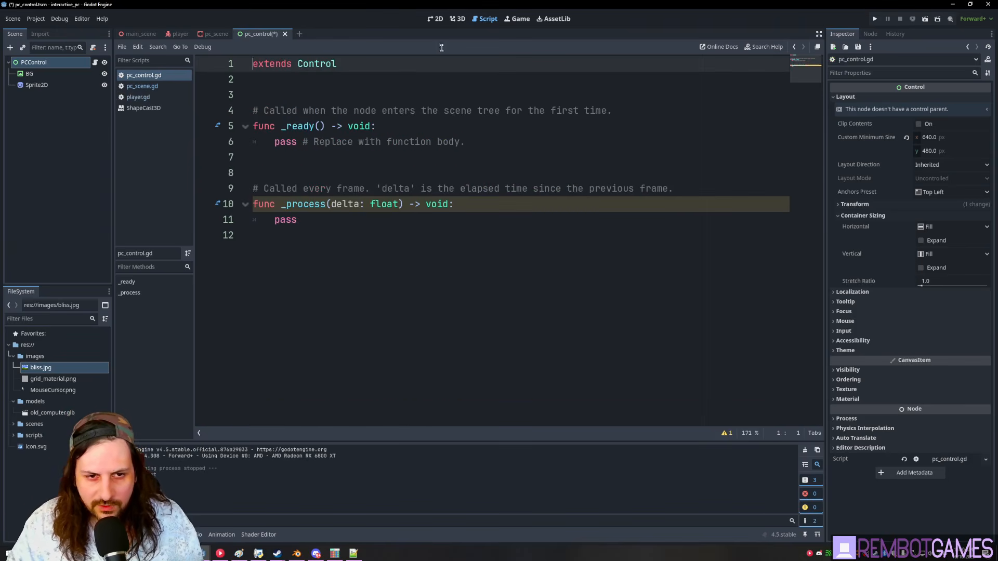
pyautogui.click(326, 80)
# - Rename Sprite2D to MouseCursor and add an onready mouse_cursor reference in pc_control.gd
pyautogui.click(39, 85)
pyautogui.press('F2')
pyautogui.write('MouseCursor')
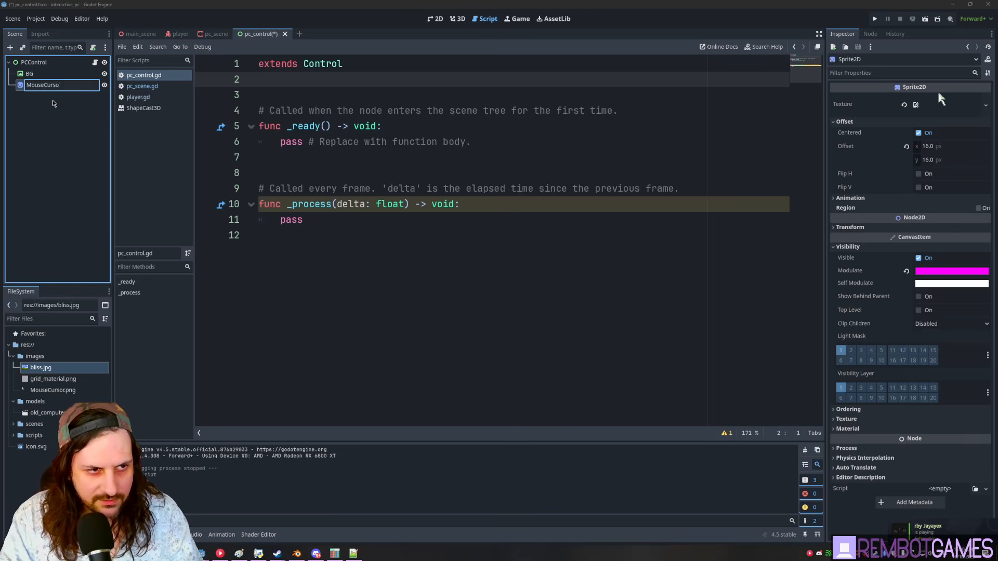
pyautogui.press('Return')
pyautogui.moveTo(52, 85); pyautogui.dragTo(292, 94)
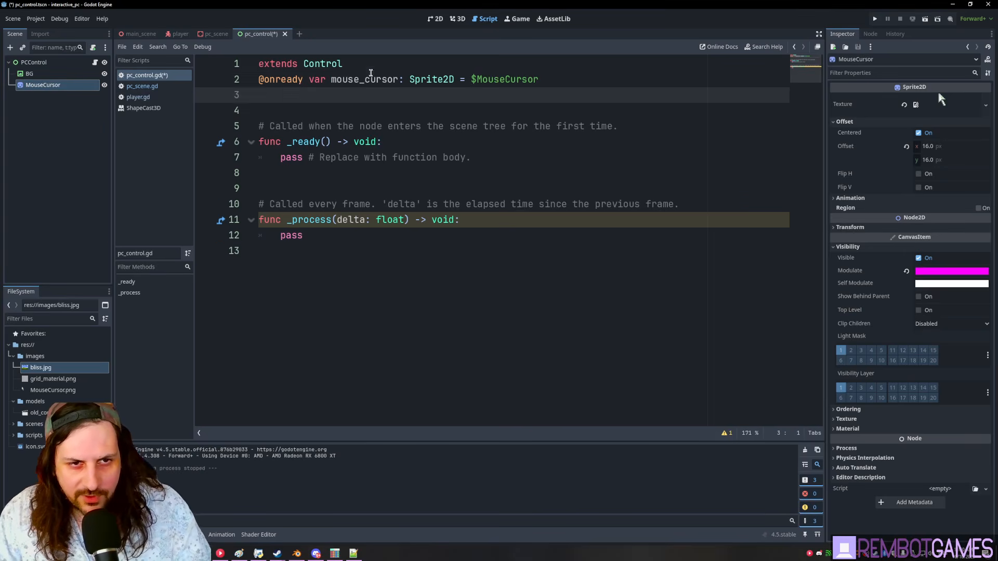
pyautogui.press('Return')
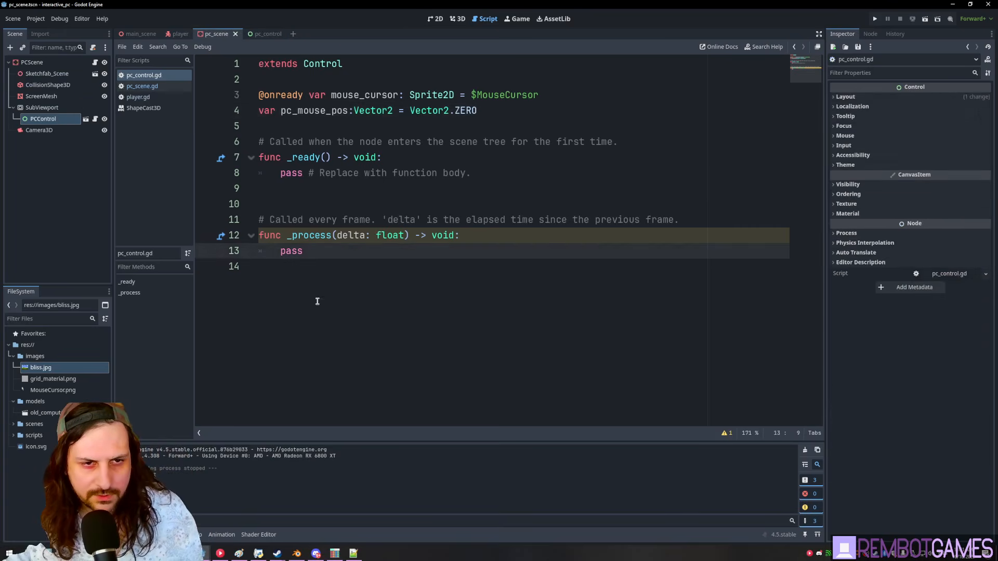
# - Write update_cursor_pos() to place mouse_cursor at the pc_mouse_pos variable
pyautogui.click(316, 314)
pyautogui.press('Return')
pyautogui.press('Return')
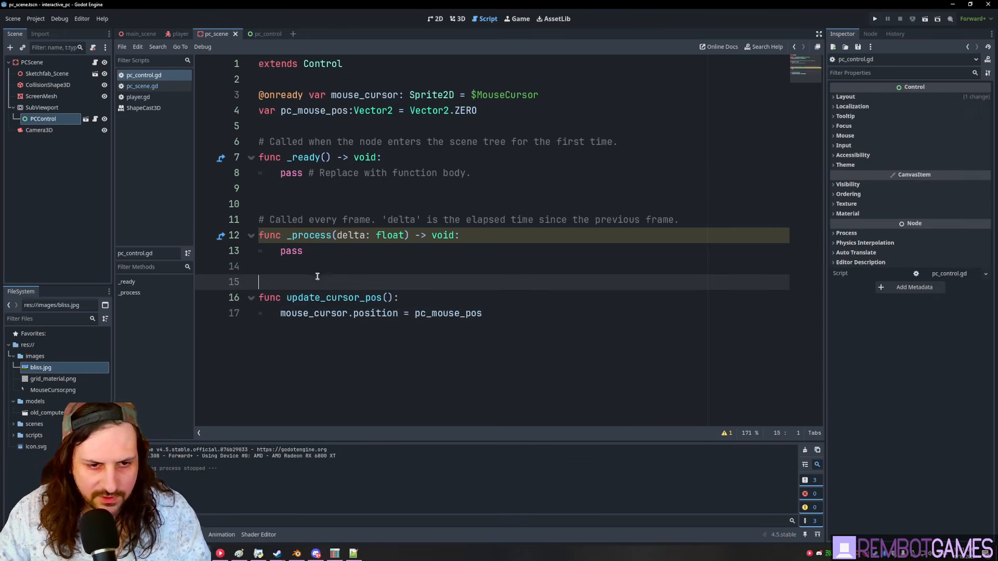
pyautogui.click(398, 297)
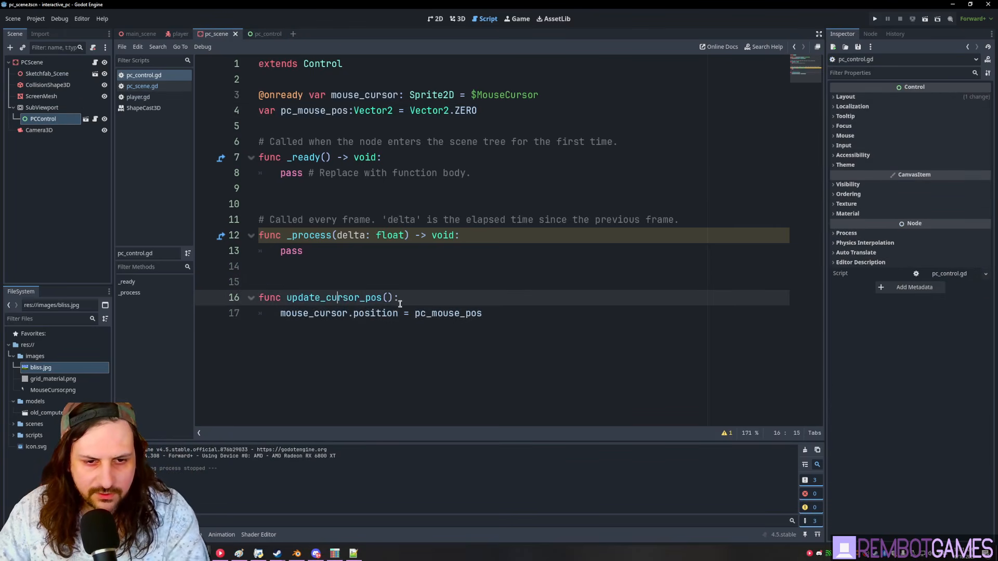
pyautogui.click(523, 321)
pyautogui.doubleClick(322, 110)
pyautogui.doubleClick(367, 98)
pyautogui.doubleClick(314, 112)
pyautogui.click(387, 111)
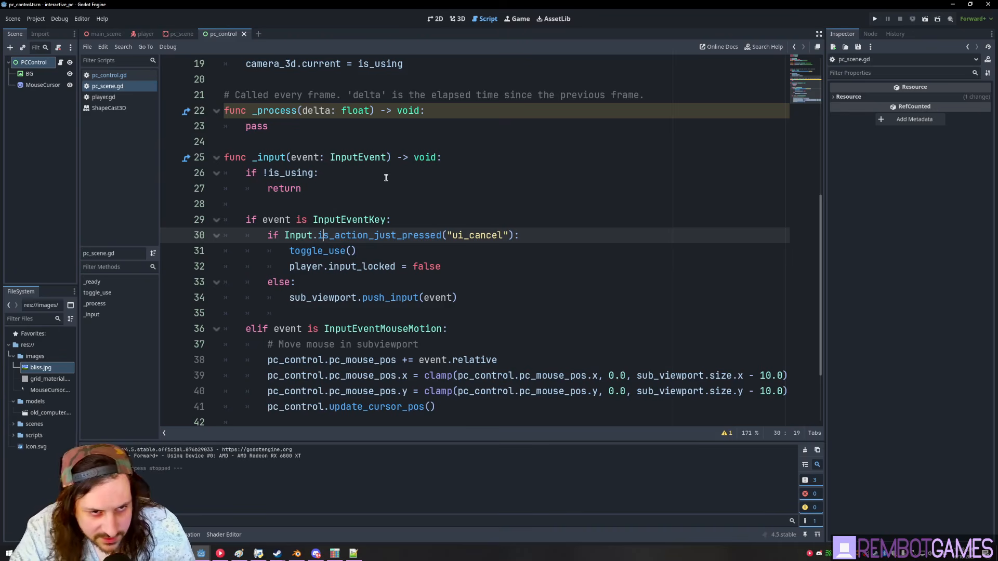
# - Review the InputEventMouseMotion code that updates pc_control on lines 36–39
pyautogui.scroll(-2, 333, 208)
pyautogui.moveTo(459, 313); pyautogui.dragTo(206, 256)
pyautogui.click(635, 314)
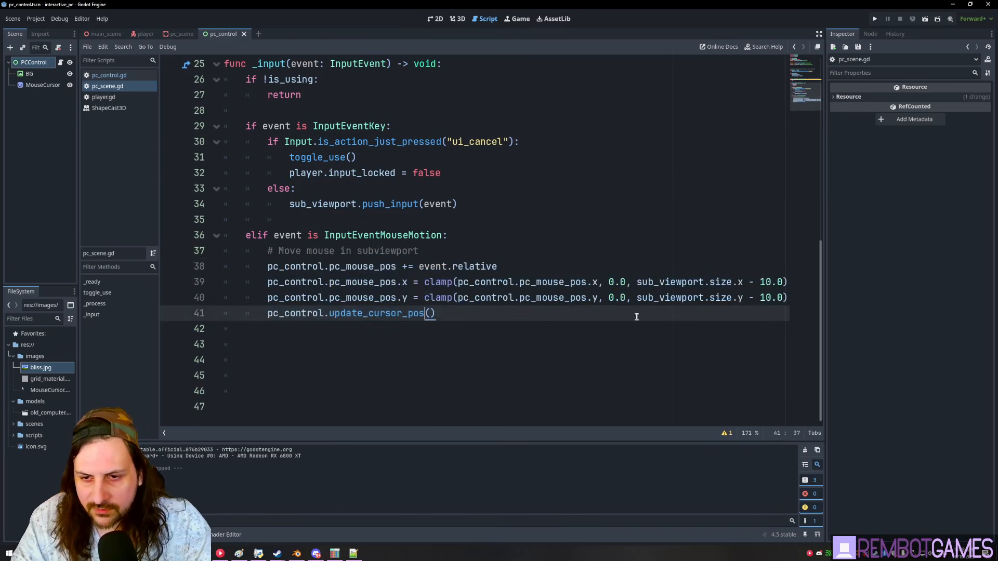
pyautogui.doubleClick(663, 283)
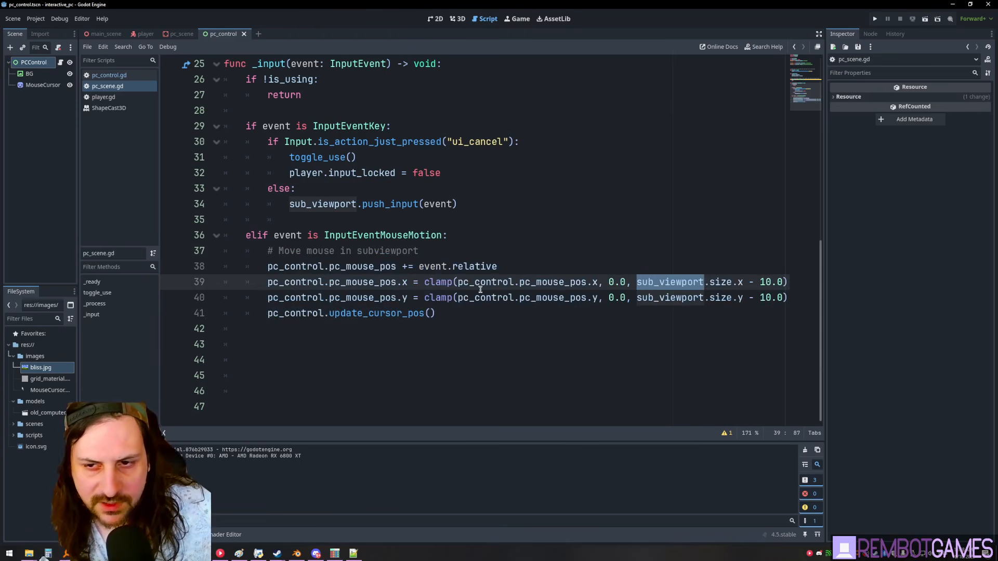
pyautogui.click(475, 267)
pyautogui.click(337, 235)
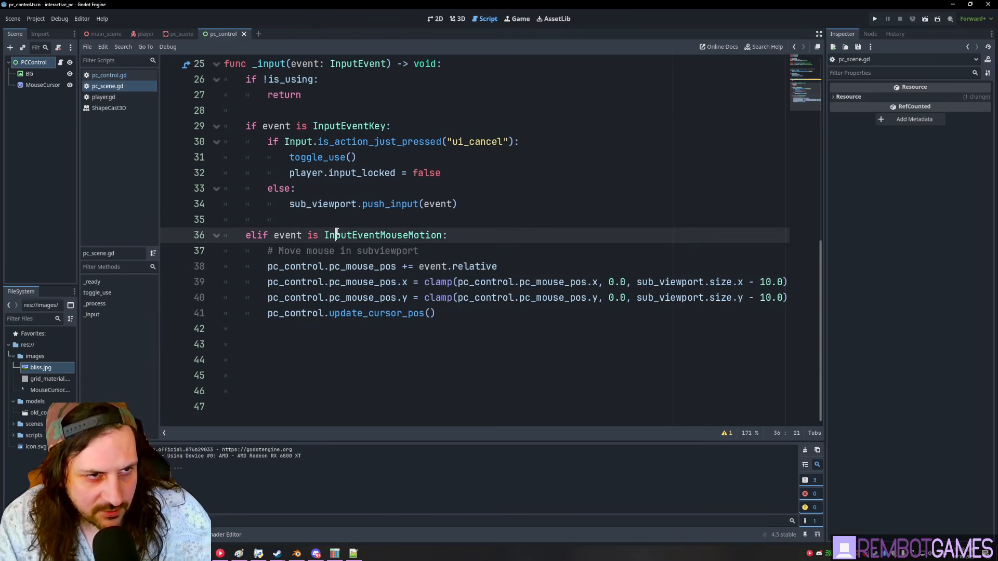
pyautogui.doubleClick(293, 267)
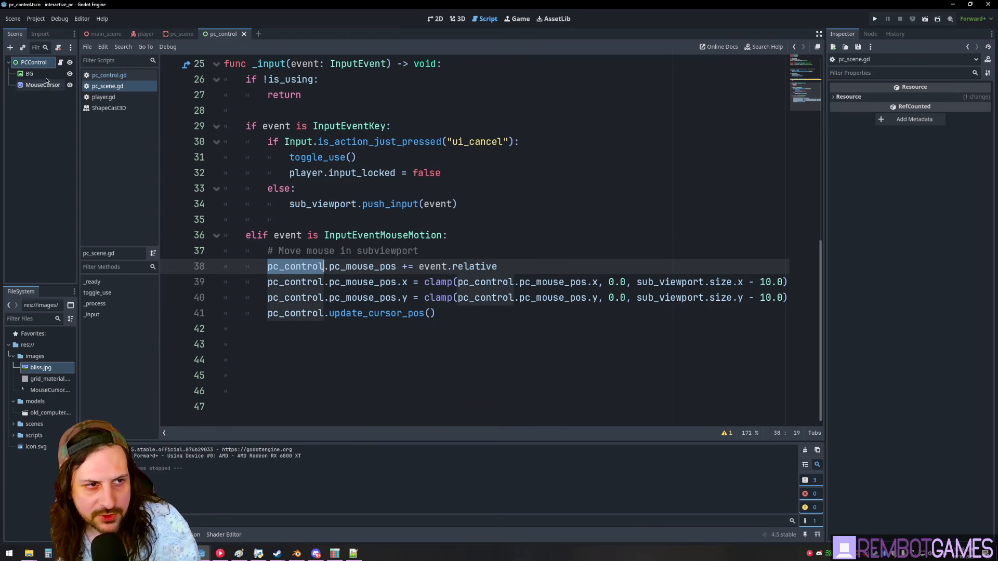
# - Show pc_scene with PCControl selected and the Scene dock widened, then run the game
pyautogui.click(186, 34)
pyautogui.click(37, 119)
pyautogui.moveTo(78, 130); pyautogui.dragTo(122, 135)
pyautogui.click(380, 266)
pyautogui.moveTo(517, 268); pyautogui.dragTo(307, 267)
pyautogui.doubleClick(397, 268)
pyautogui.click(474, 266)
pyautogui.click(501, 266)
pyautogui.click(446, 234)
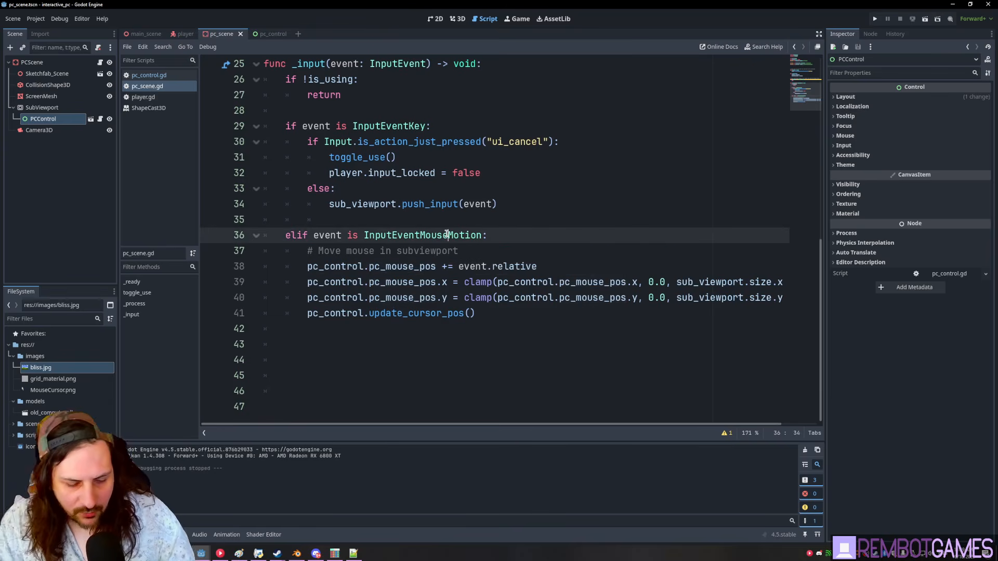
pyautogui.press('F5')
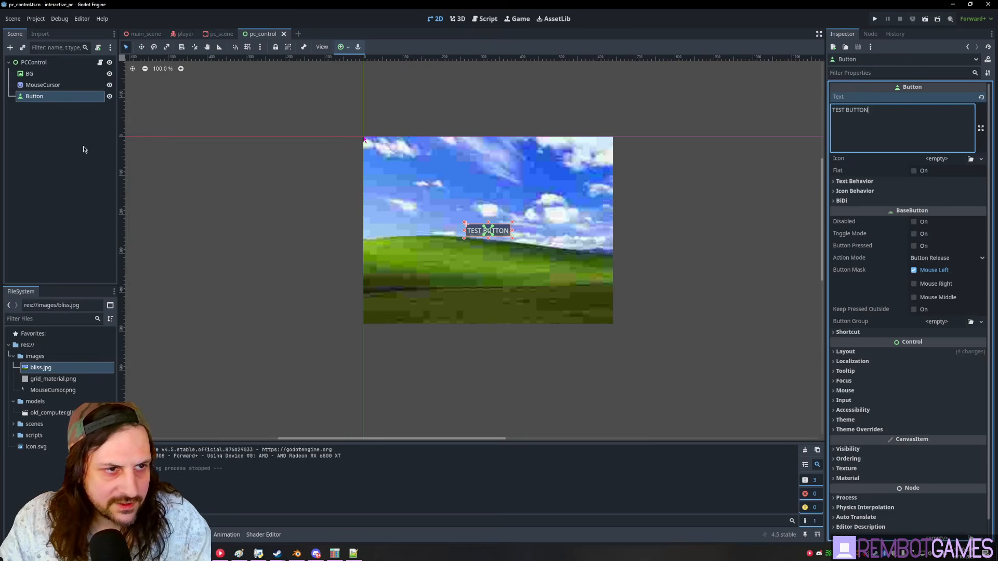
# - Turn on Top Level for the MouseCursor sprite, save pc_control, and test-run the game
pyautogui.click(85, 149)
pyautogui.click(37, 87)
pyautogui.moveTo(37, 88)
pyautogui.mouseDown()
pyautogui.moveTo(33, 101)
pyautogui.moveTo(35, 68)
pyautogui.mouseUp()
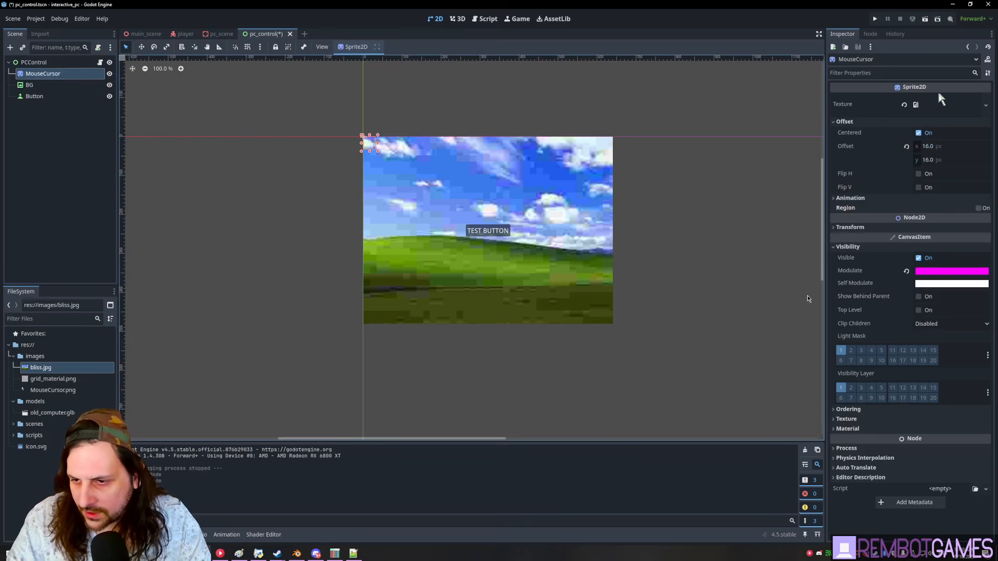
pyautogui.click(867, 410)
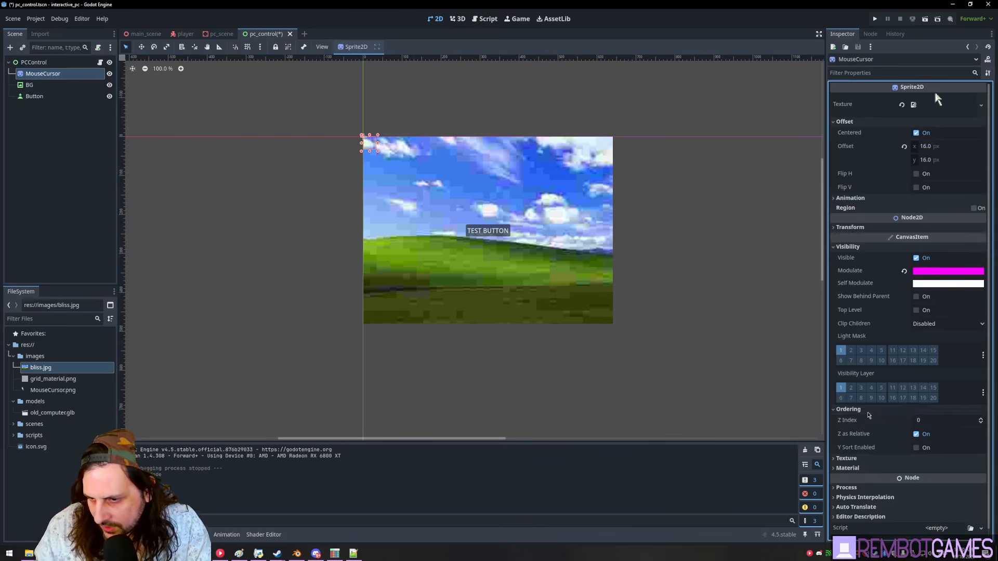
pyautogui.click(861, 411)
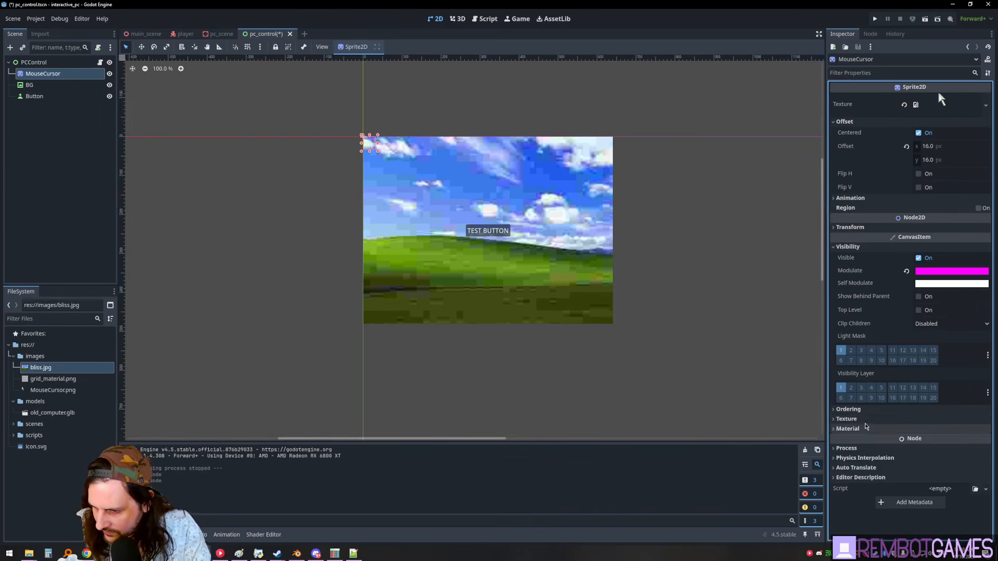
pyautogui.click(925, 312)
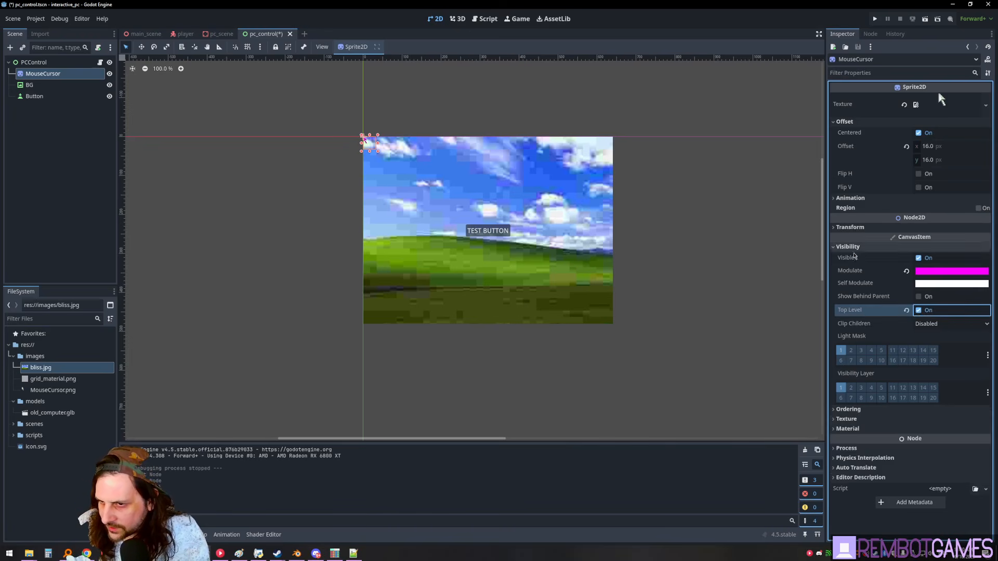
pyautogui.hotkey('ctrl', 's')
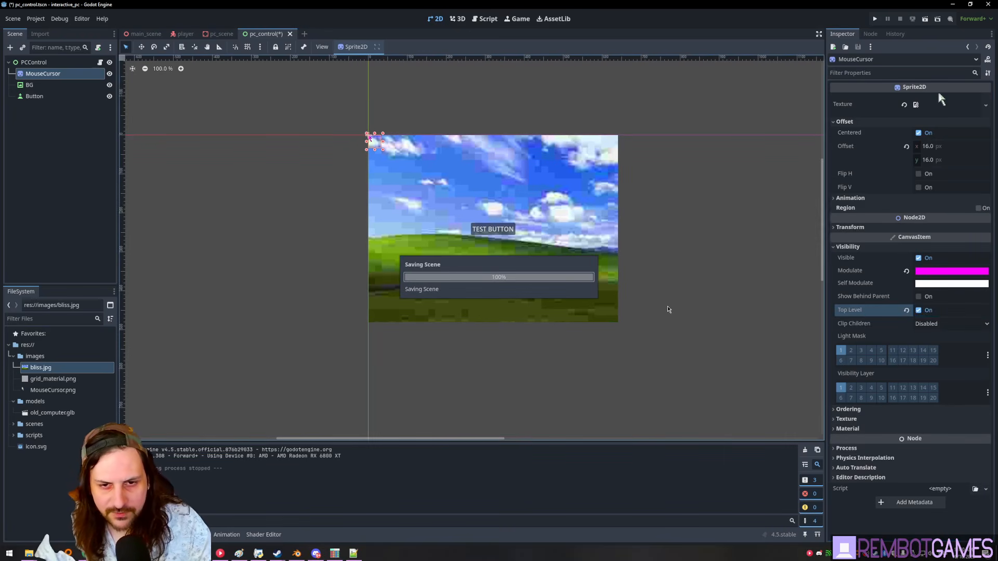
pyautogui.press('F5')
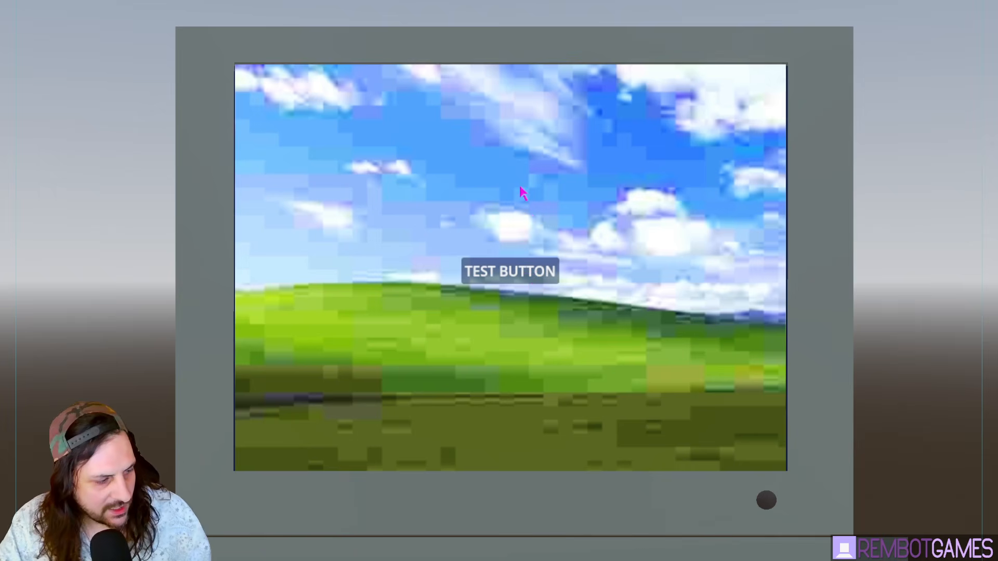
pyautogui.press('F8')
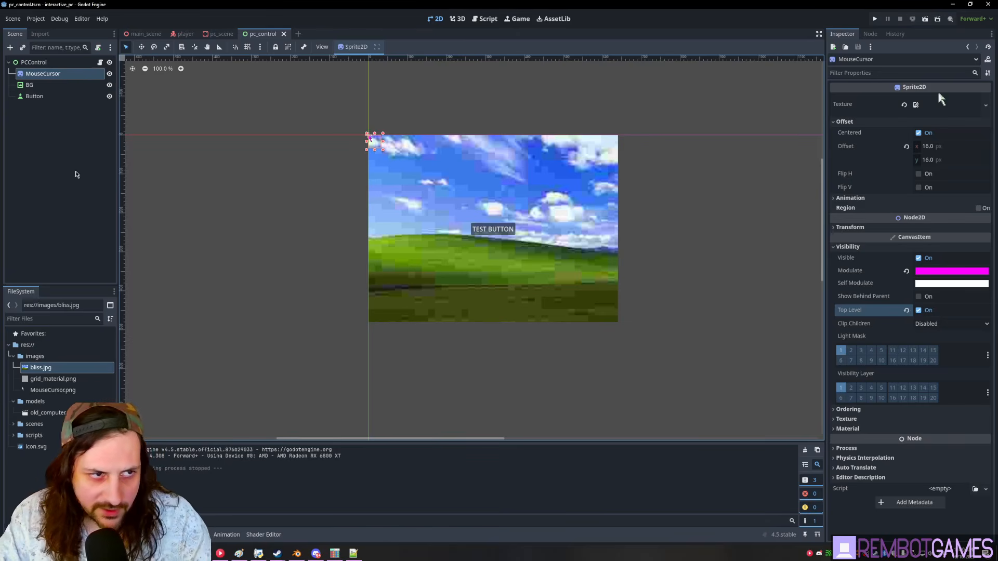
# - Add a Window child under PCControl, save pc_control, and test-run the game
pyautogui.click(61, 63)
pyautogui.hotkey('ctrl', 'a')
pyautogui.write('window')
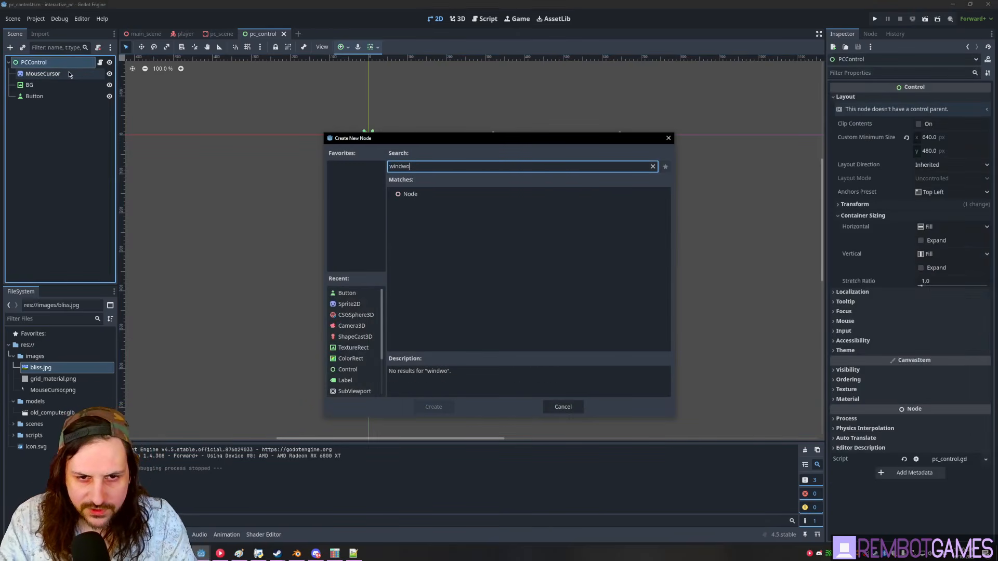
pyautogui.press('Return')
pyautogui.click(52, 63)
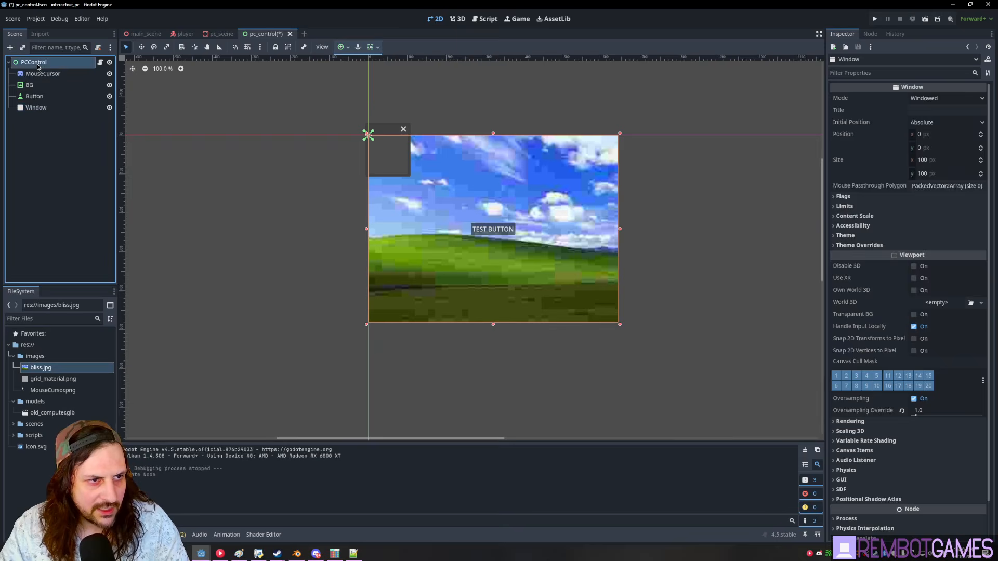
pyautogui.hotkey('ctrl', 's')
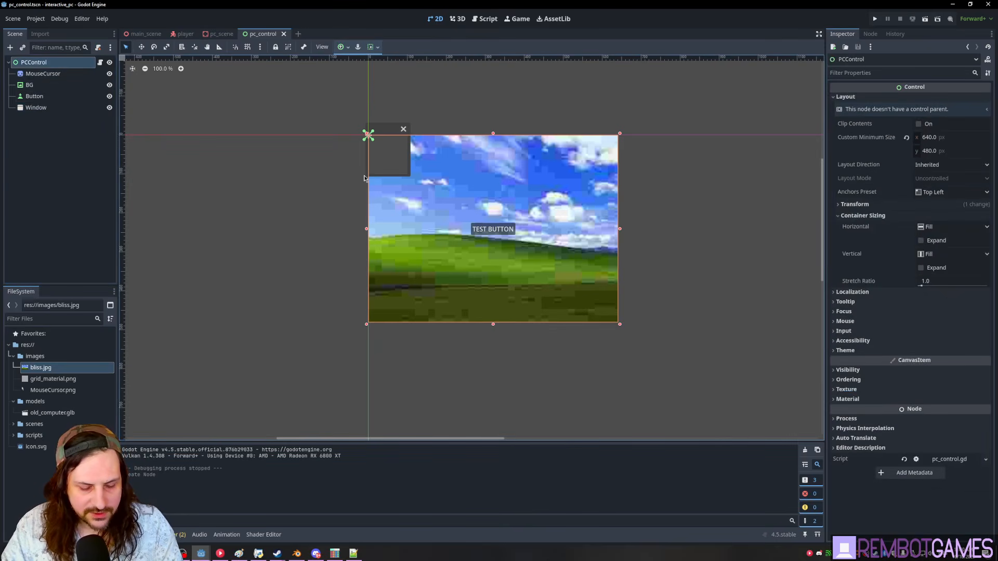
pyautogui.press('F5')
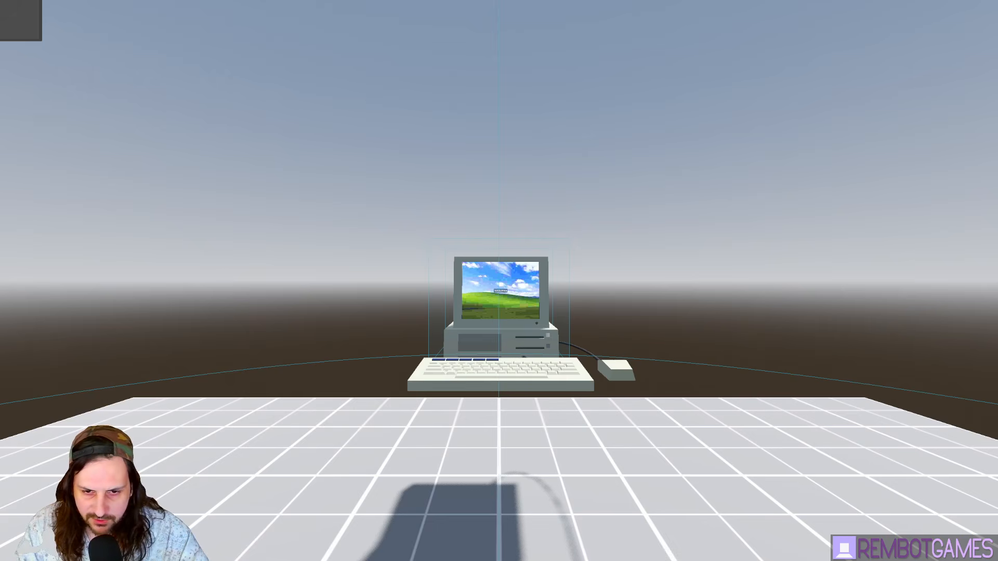
pyautogui.press('F8')
pyautogui.click(51, 137)
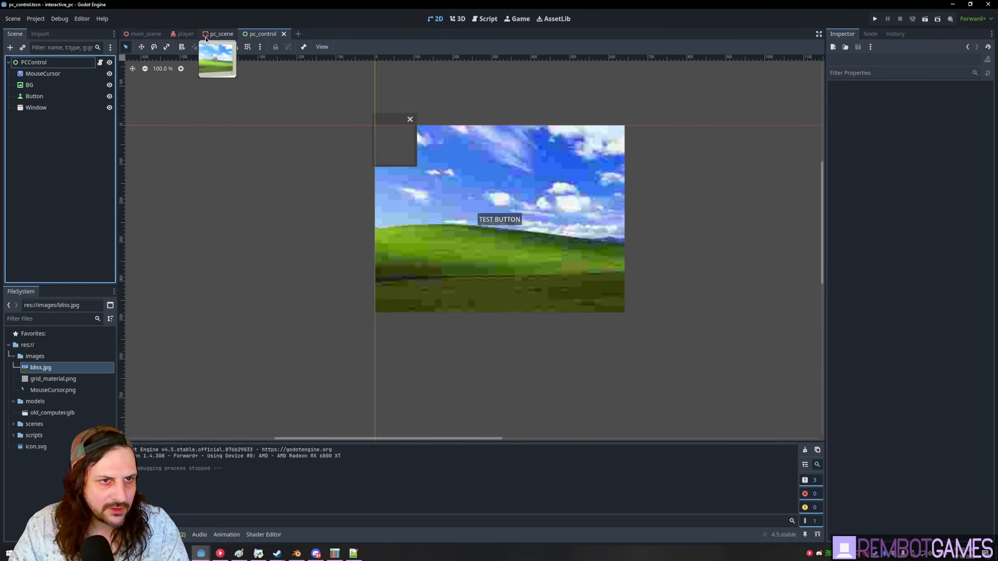
# - Expand the SubViewport's GUI properties in pc_scene and try ticking Embed Subwindows
pyautogui.click(215, 36)
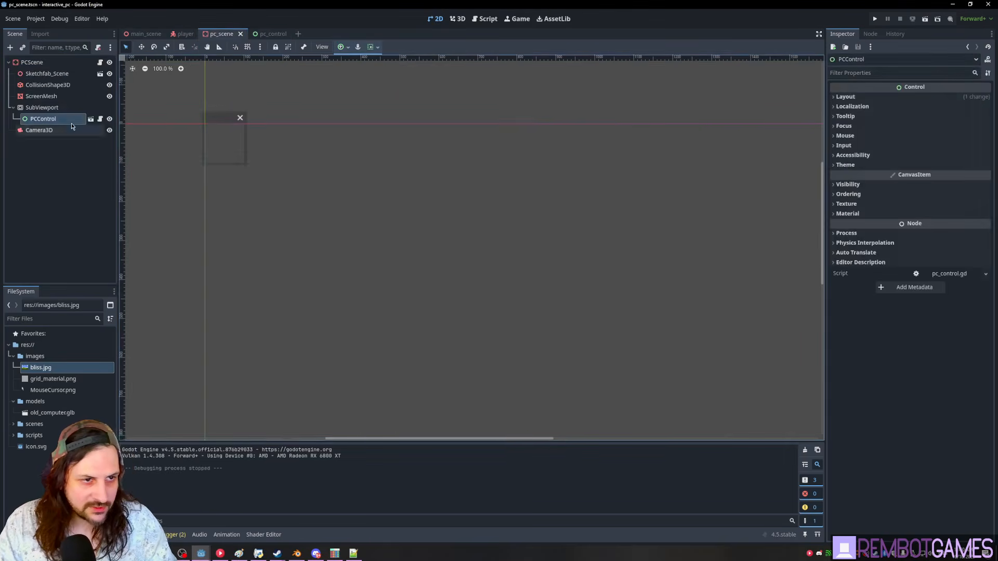
pyautogui.click(46, 108)
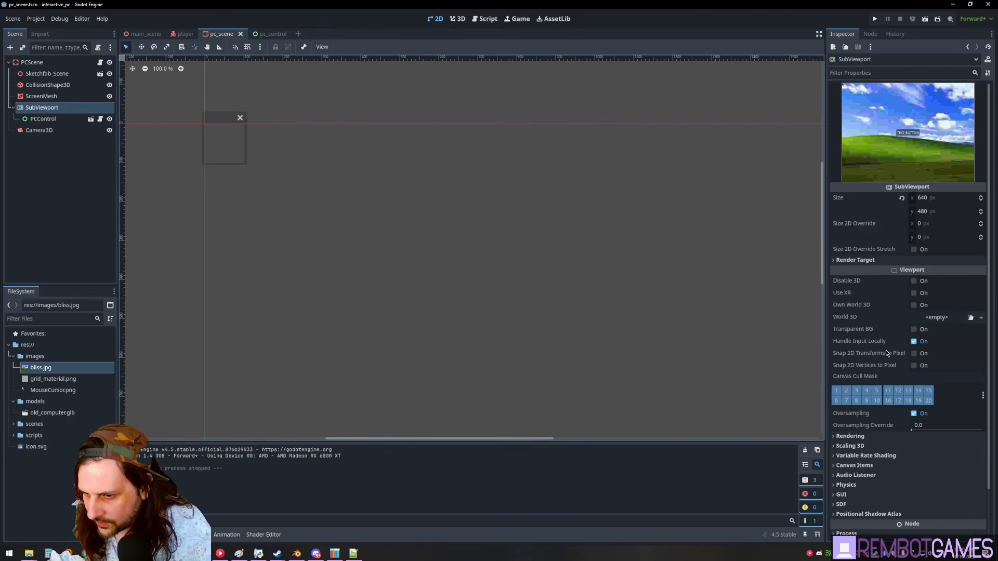
pyautogui.scroll(-1, 888, 354)
pyautogui.click(872, 442)
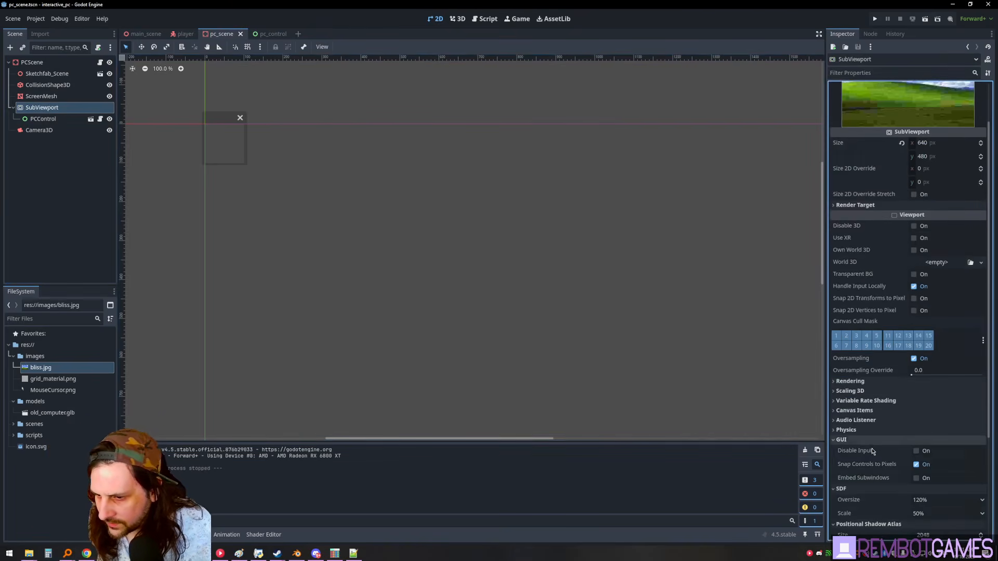
pyautogui.scroll(-2, 871, 448)
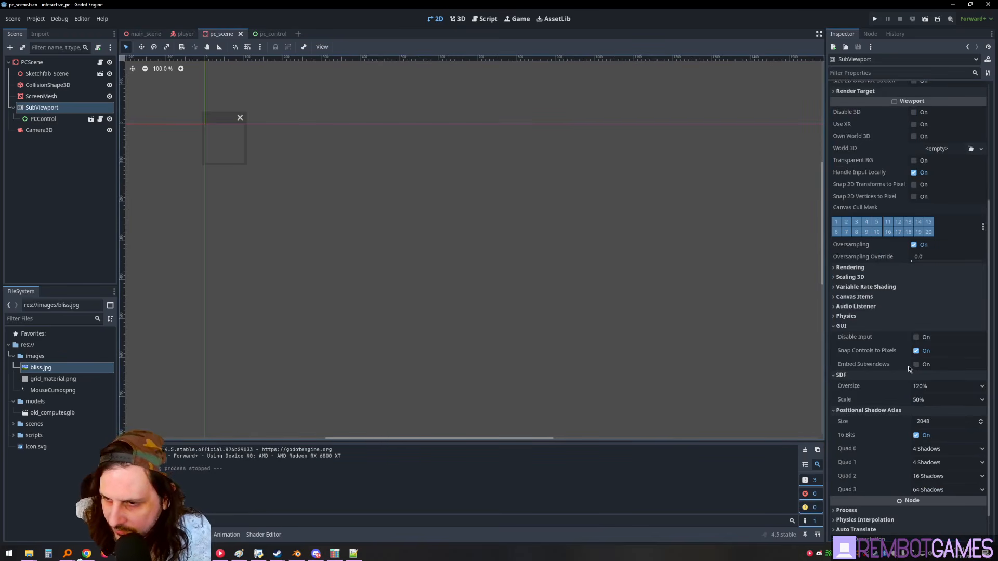
pyautogui.click(917, 365)
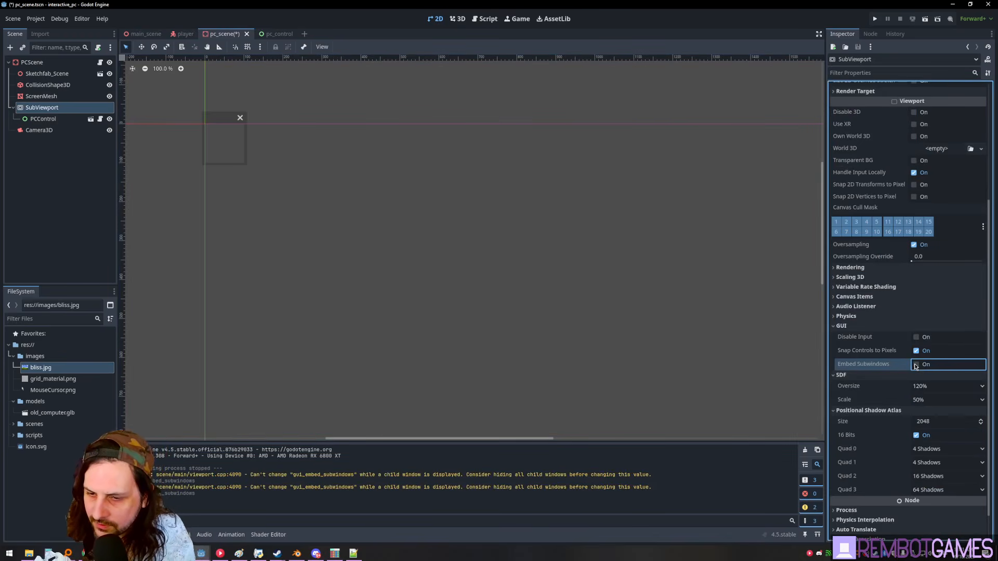
# - Delete the Window node from pc_control and save pc_scene
pyautogui.click(277, 34)
pyautogui.press('Delete')
pyautogui.press('Return')
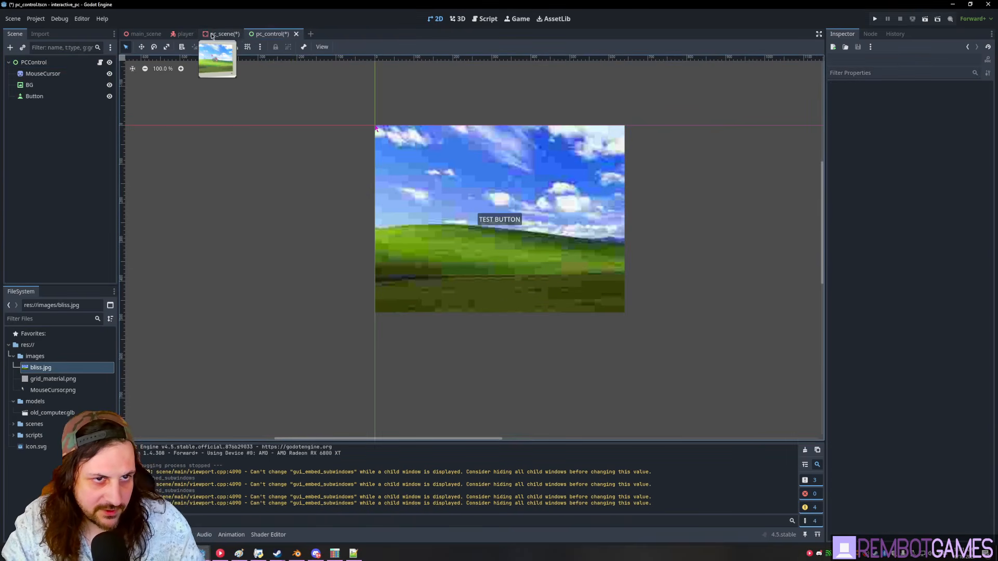
pyautogui.click(214, 34)
pyautogui.click(93, 132)
pyautogui.click(41, 108)
pyautogui.click(44, 121)
pyautogui.hotkey('ctrl', 's')
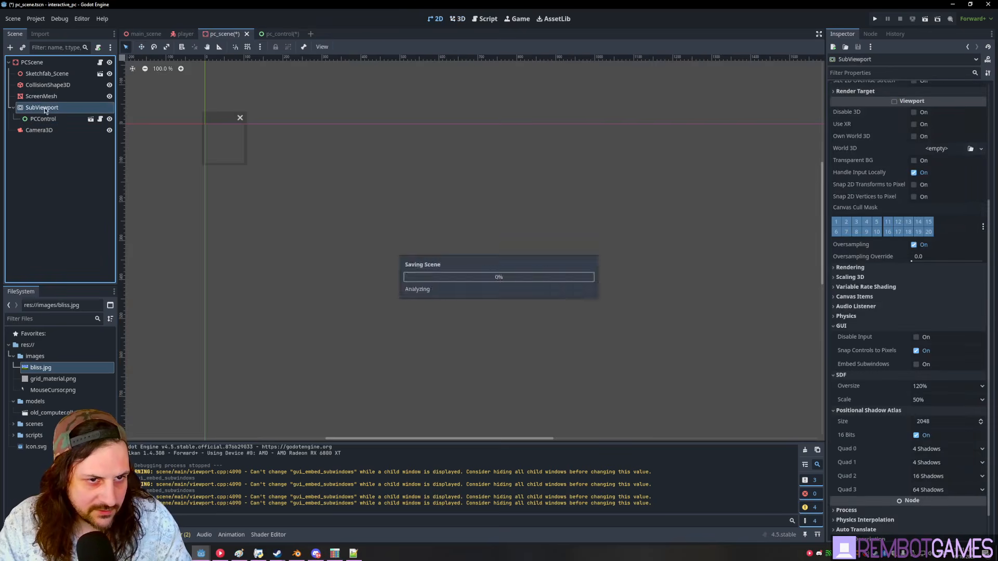
# - Turn on GUI > Embed Subwindows for the SubViewport in pc_scene
pyautogui.click(275, 34)
pyautogui.click(223, 33)
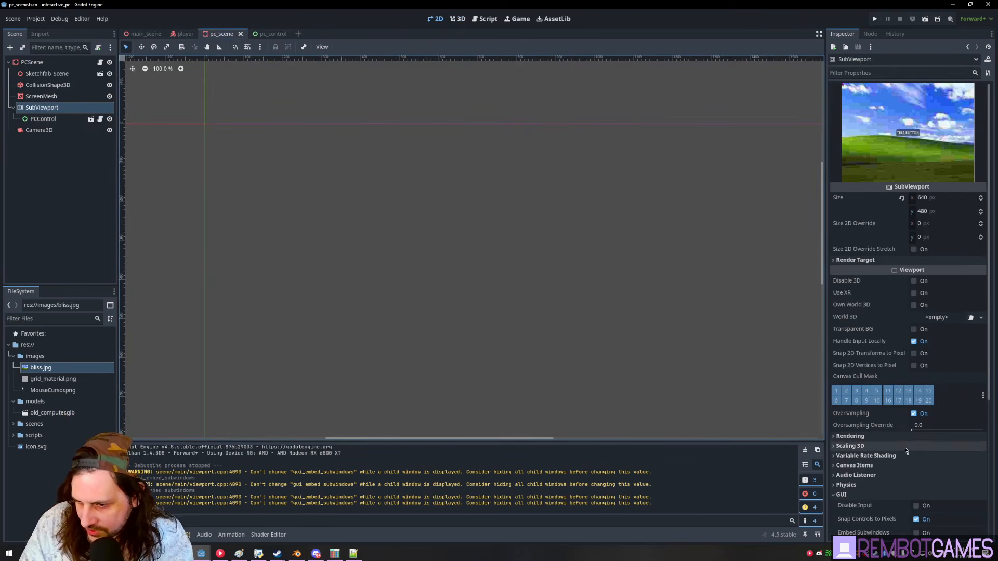
pyautogui.scroll(-3, 907, 374)
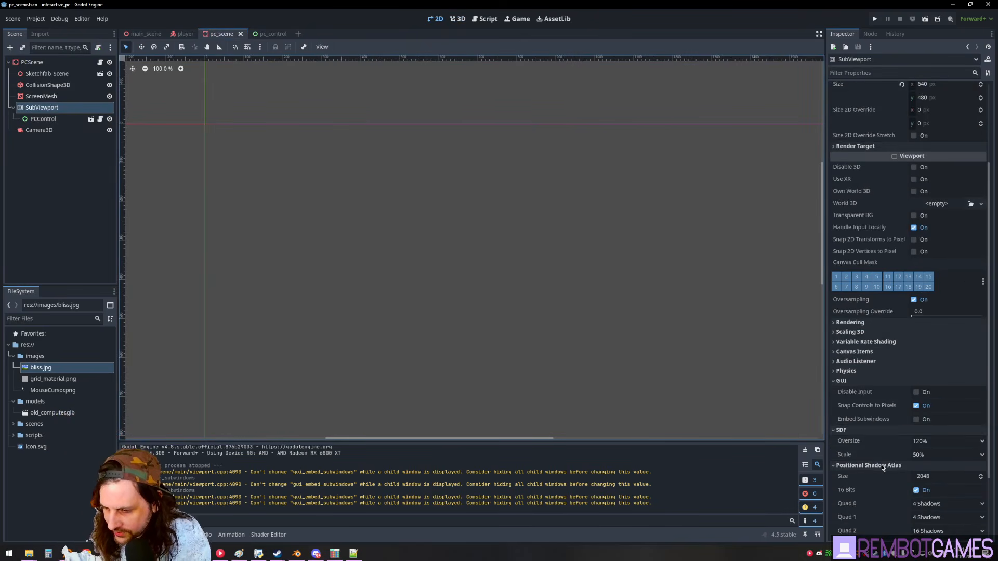
pyautogui.click(916, 419)
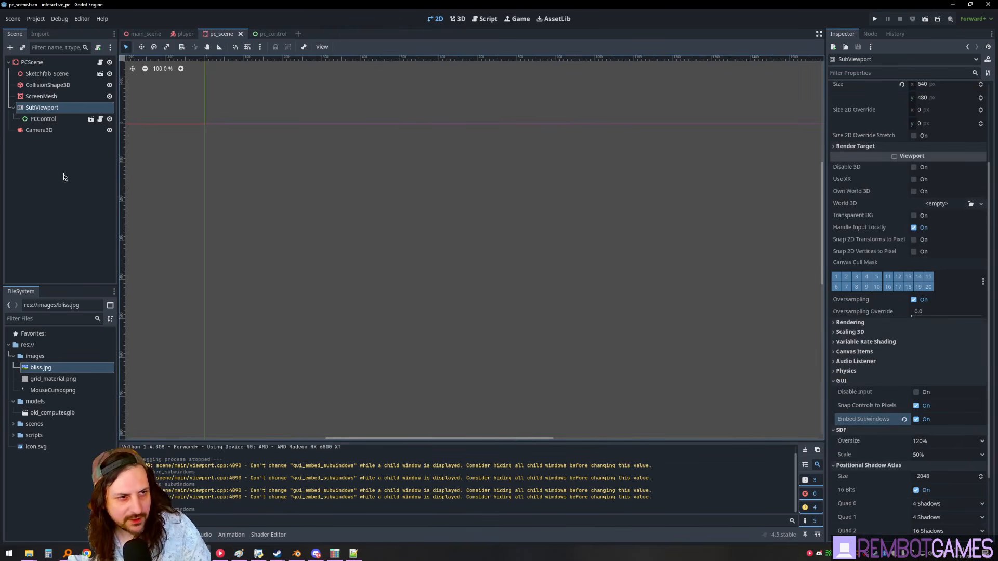
pyautogui.click(270, 34)
pyautogui.click(58, 70)
# - Add a Window node under PCControl, set its x position to about 208, and run the game
pyautogui.hotkey('ctrl', 'a')
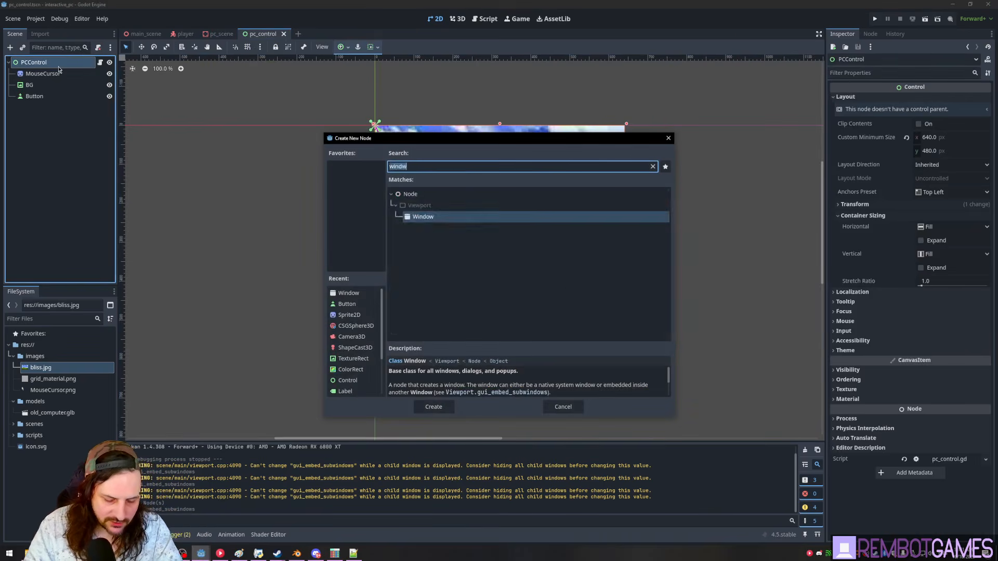
pyautogui.write('wi')
pyautogui.press('Return')
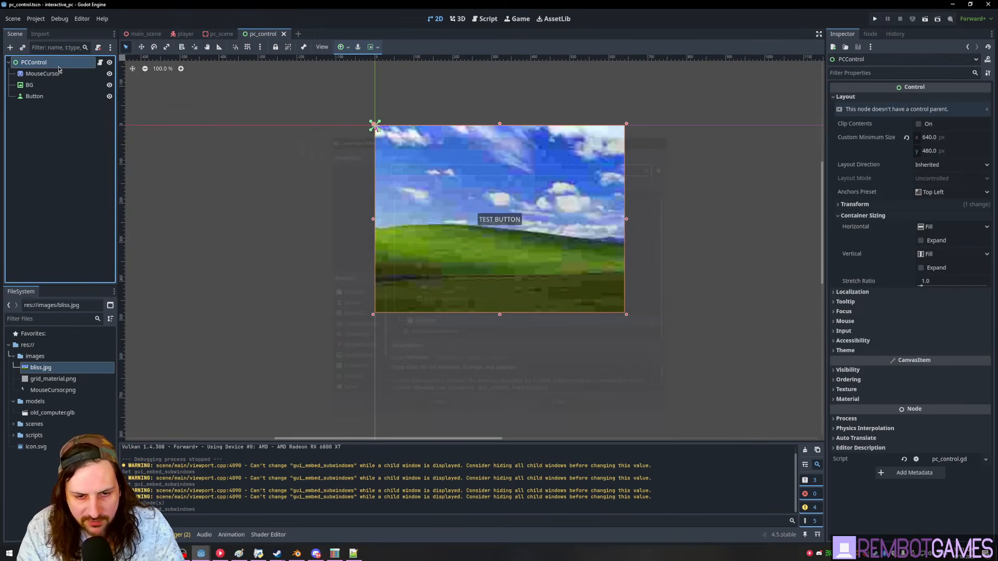
pyautogui.moveTo(922, 135); pyautogui.dragTo(975, 148)
pyautogui.press('F5')
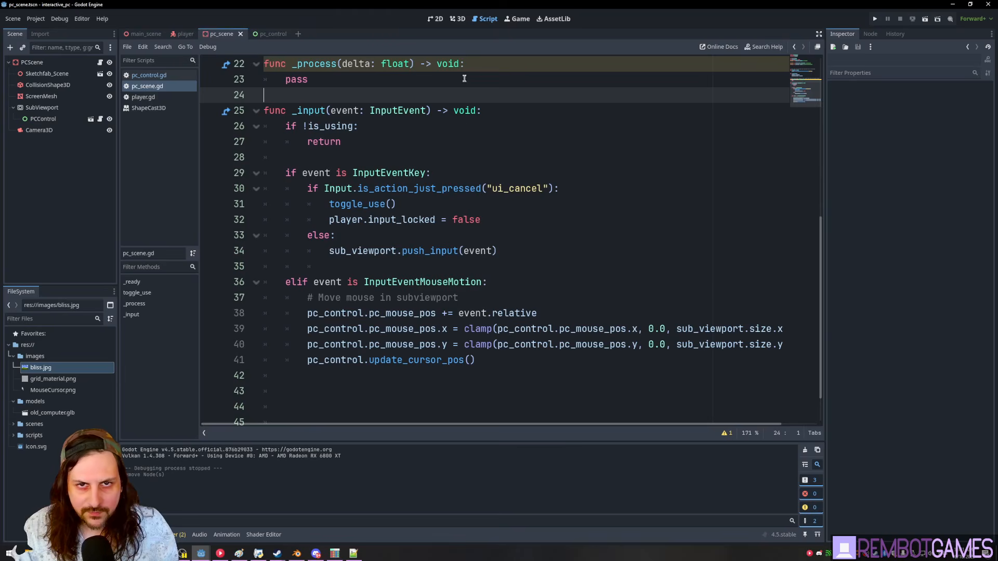
# - Paste the mouse-button forwarding block into _input in pc_scene.gd below the mouse-motion check
pyautogui.scroll(2, 389, 208)
pyautogui.scroll(-2, 416, 218)
pyautogui.click(509, 222)
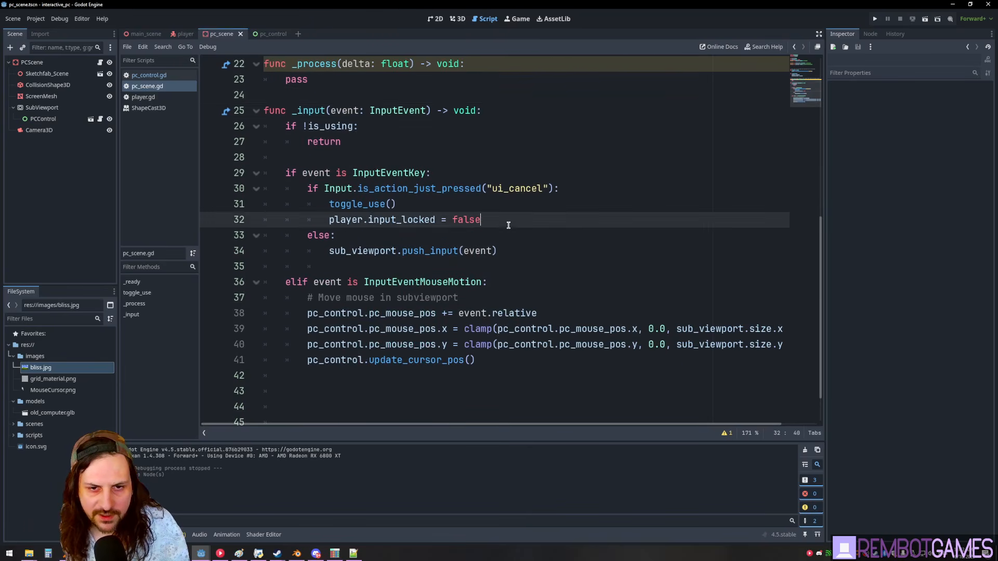
pyautogui.scroll(1, 478, 198)
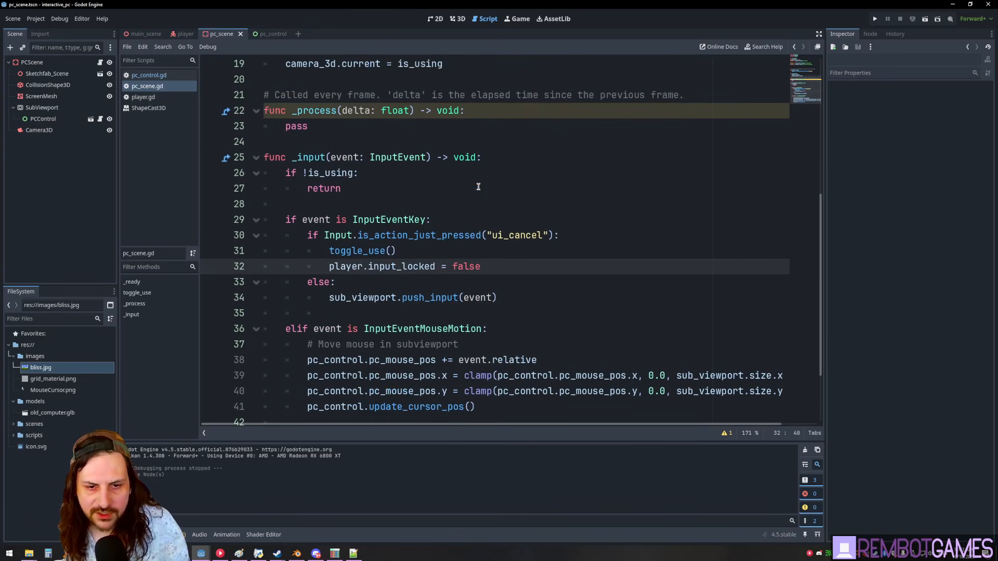
pyautogui.doubleClick(390, 221)
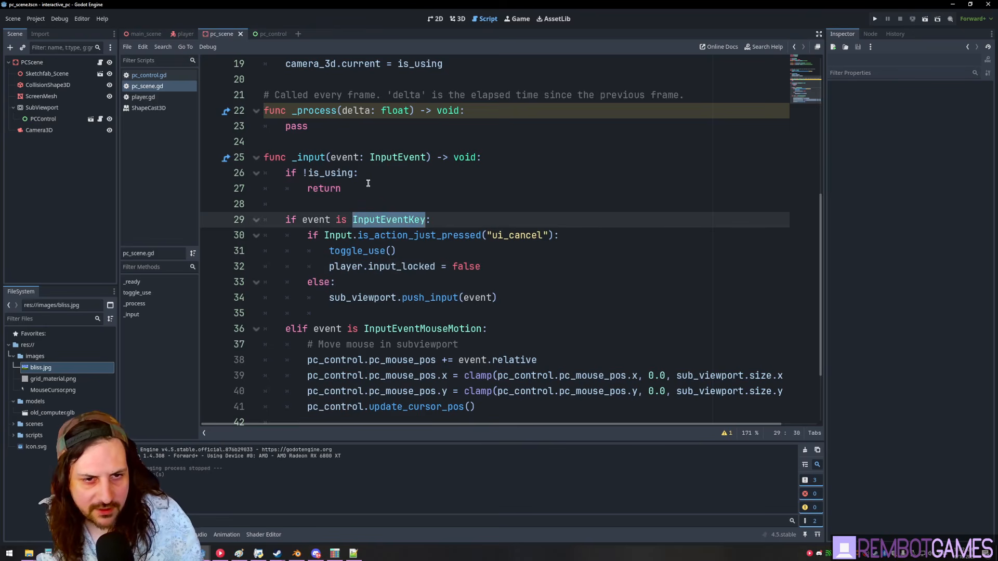
pyautogui.click(388, 207)
pyautogui.click(456, 222)
pyautogui.scroll(-3, 458, 260)
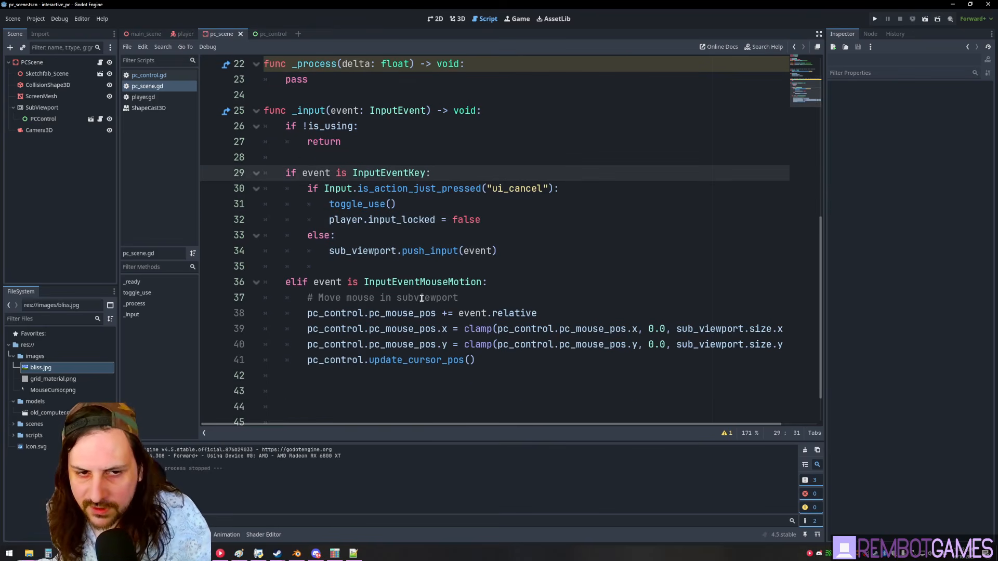
pyautogui.doubleClick(418, 281)
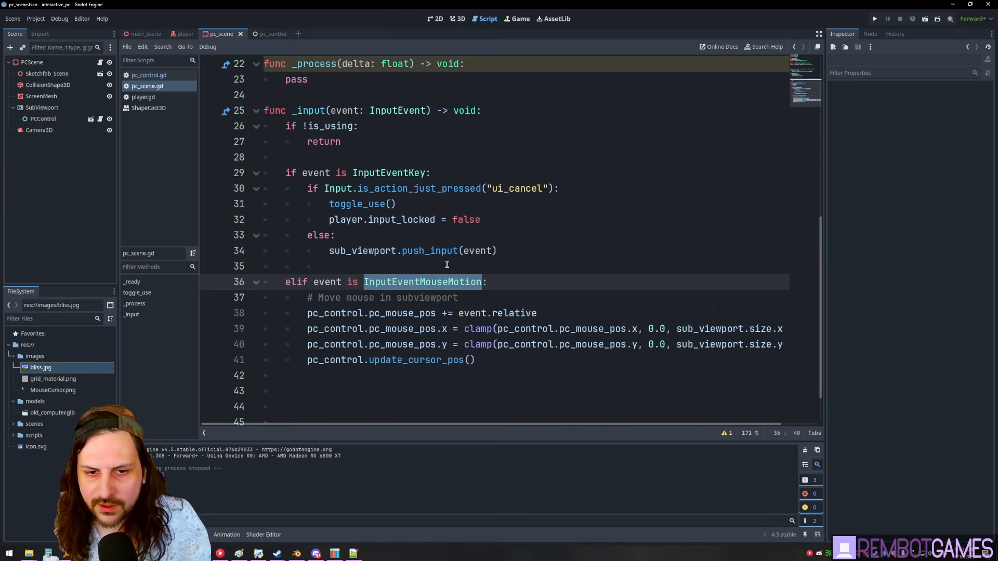
pyautogui.scroll(-1, 463, 267)
pyautogui.click(520, 236)
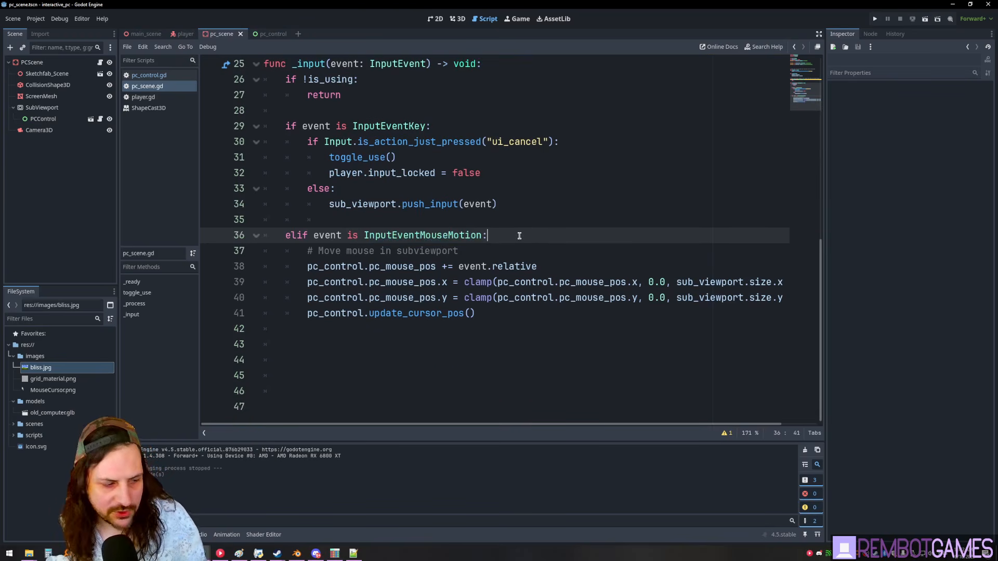
pyautogui.click(589, 331)
pyautogui.press('Return')
pyautogui.press('Return')
pyautogui.press('Return')
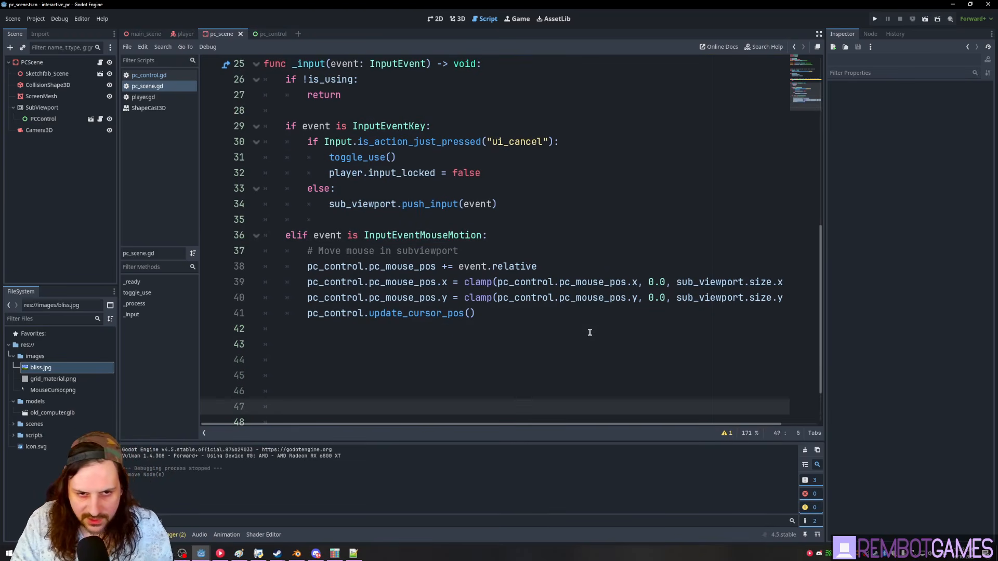
pyautogui.moveTo(403, 191); pyautogui.dragTo(237, 186)
pyautogui.write('if event is InputEventMouseButton: \t\t# Forward left and middle mouse button events to subviewport \t\tif event.button_index == MOUSE_BUTTON_LEFT or event.button_index == MOUSE_BUTTON_MIDDLE: \t\t\tvar mouse_event = InputEventMouseButton.new() \t\t\tmouse_event.button_index = event.button_index \t\t\tmouse_event.pressed = event.pressed \t\t\tmouse_event.position = pc_control.pc_mouse_pos \t\t\tmouse_event.global_position = pc_control.pc_mouse_pos \t\t\t \t\t\tsub_viewport.push_input(mouse_event)')
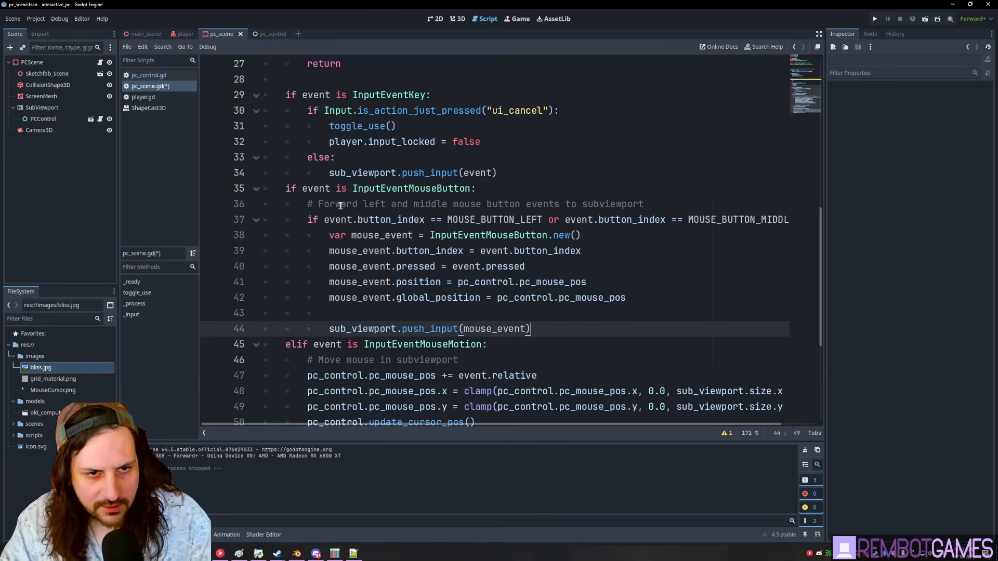
# - Fix the pasted block's spacing and turn its if into an elif
pyautogui.click(512, 176)
pyautogui.press('Return')
pyautogui.click(461, 235)
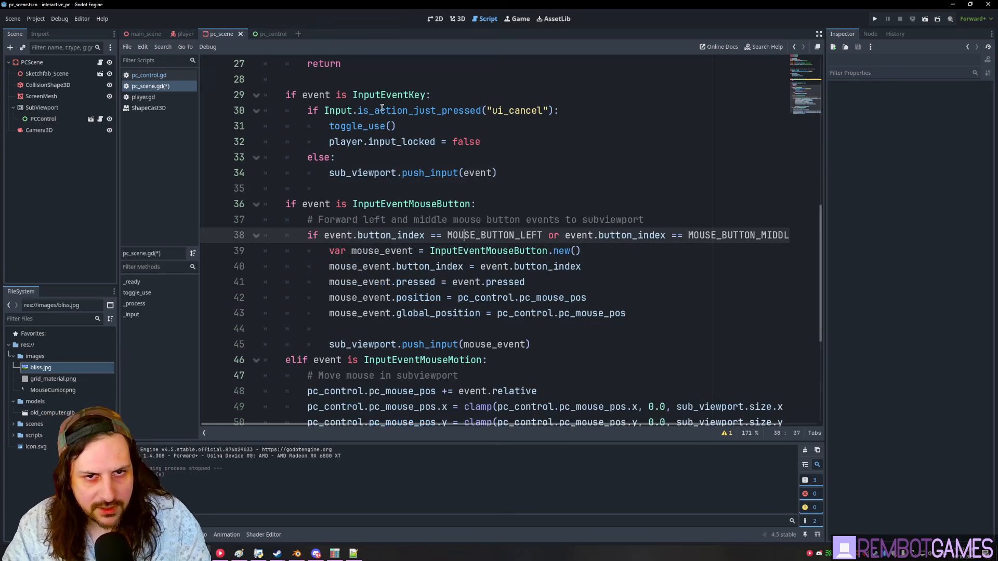
pyautogui.click(302, 199)
pyautogui.scroll(1, 341, 122)
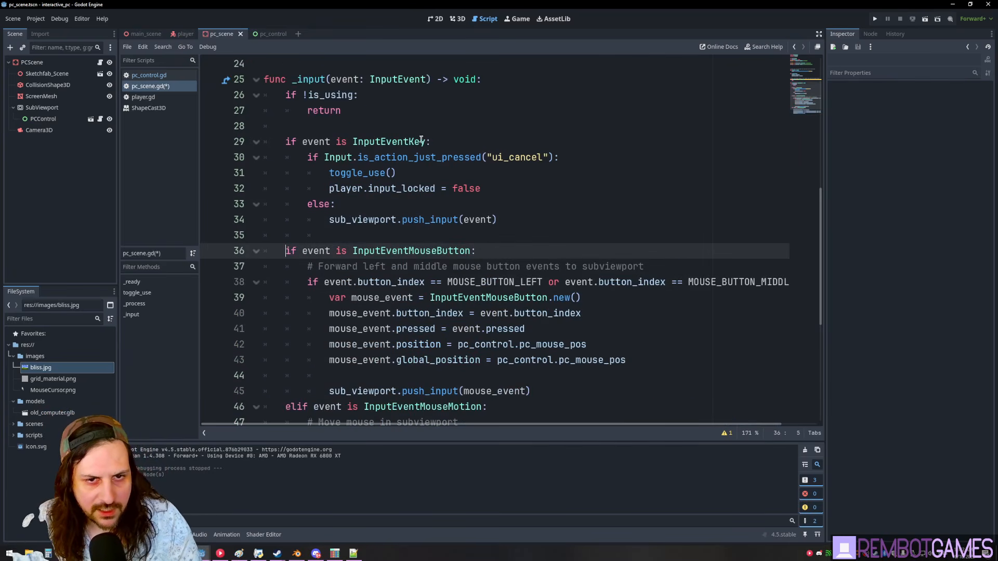
pyautogui.click(414, 220)
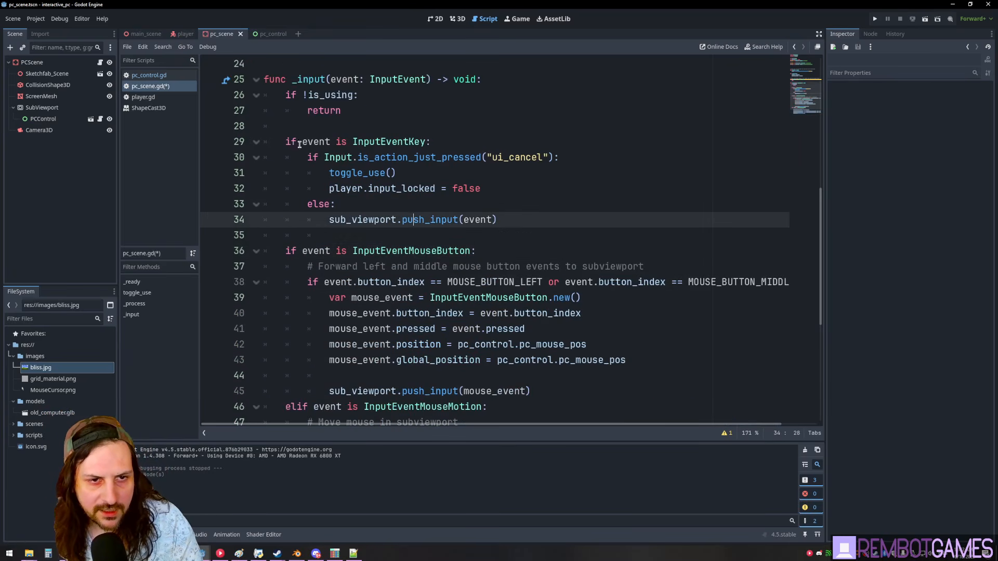
pyautogui.click(286, 252)
pyautogui.write('el')
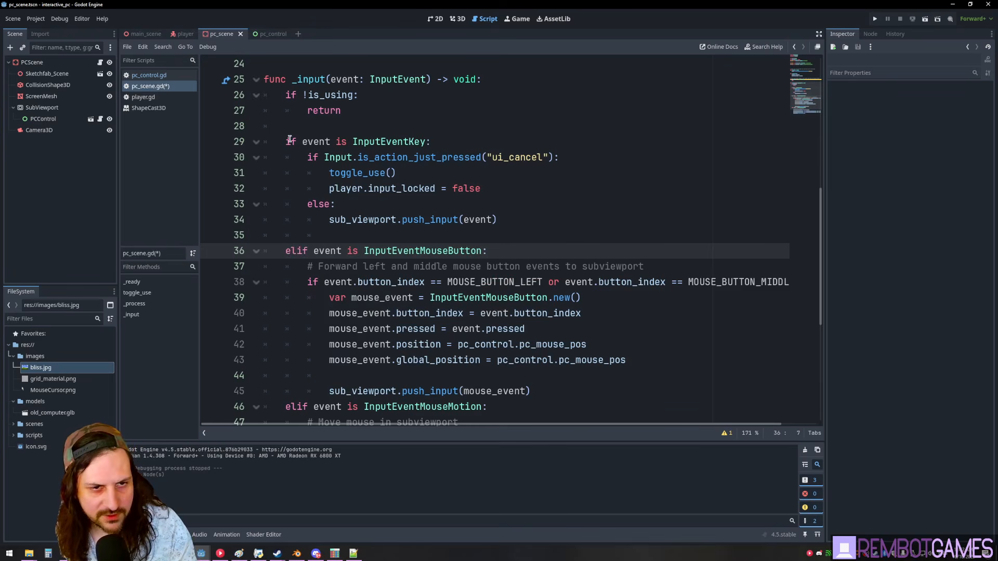
pyautogui.click(291, 142)
pyautogui.click(296, 240)
pyautogui.click(299, 411)
pyautogui.click(402, 334)
# - Run the project with F5, click TEST BUTTON on the in-game screen, then stop it
pyautogui.press('F5')
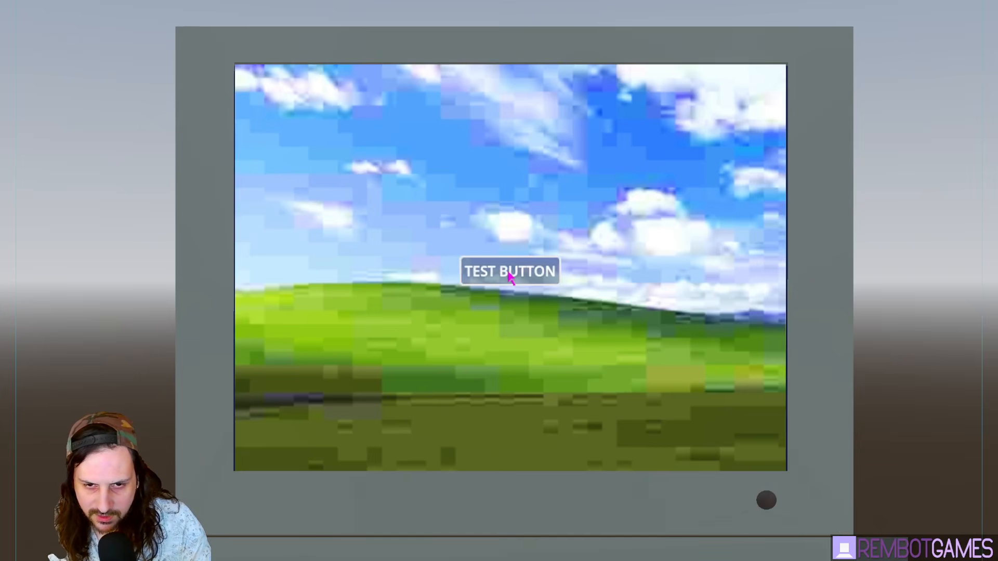
pyautogui.click(528, 277)
pyautogui.press('F8')
# - Switch to the pc_control scene and select PCControl as the parent node
pyautogui.click(99, 160)
pyautogui.click(270, 33)
pyautogui.click(61, 66)
# - Add a LineEdit child node to PCControl
pyautogui.hotkey('ctrl', 'a')
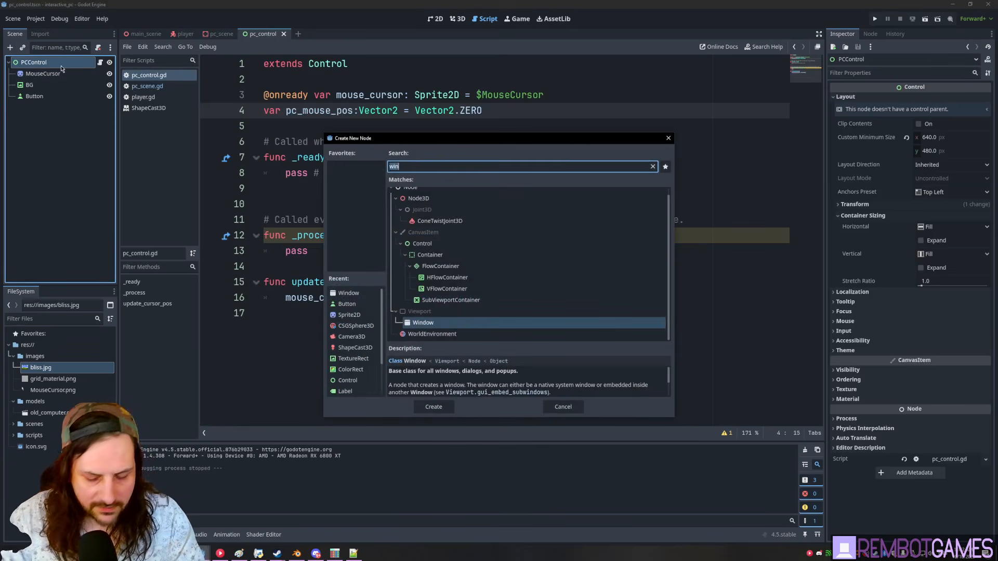
pyautogui.write('lineedit')
pyautogui.press('Return')
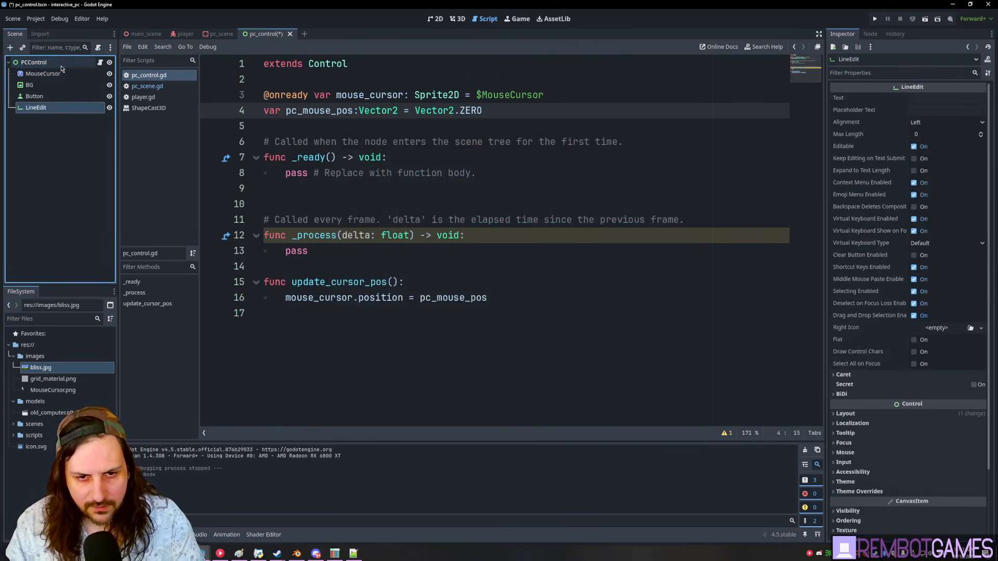
# - In the 2D view, stretch the LineEdit above TEST BUTTON and run the game
pyautogui.click(457, 20)
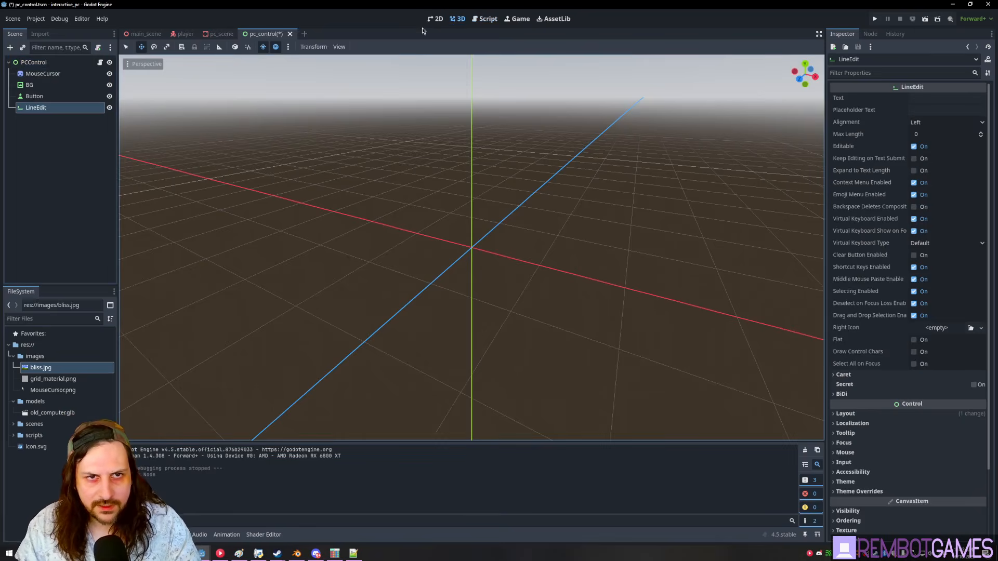
pyautogui.click(445, 21)
pyautogui.moveTo(371, 156); pyautogui.dragTo(532, 201)
pyautogui.click(690, 196)
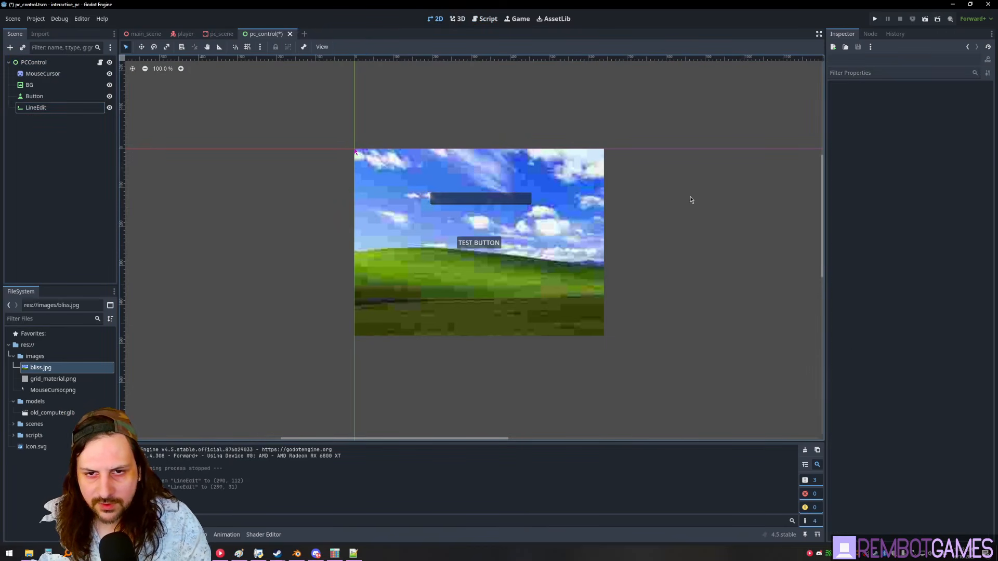
pyautogui.press('F5')
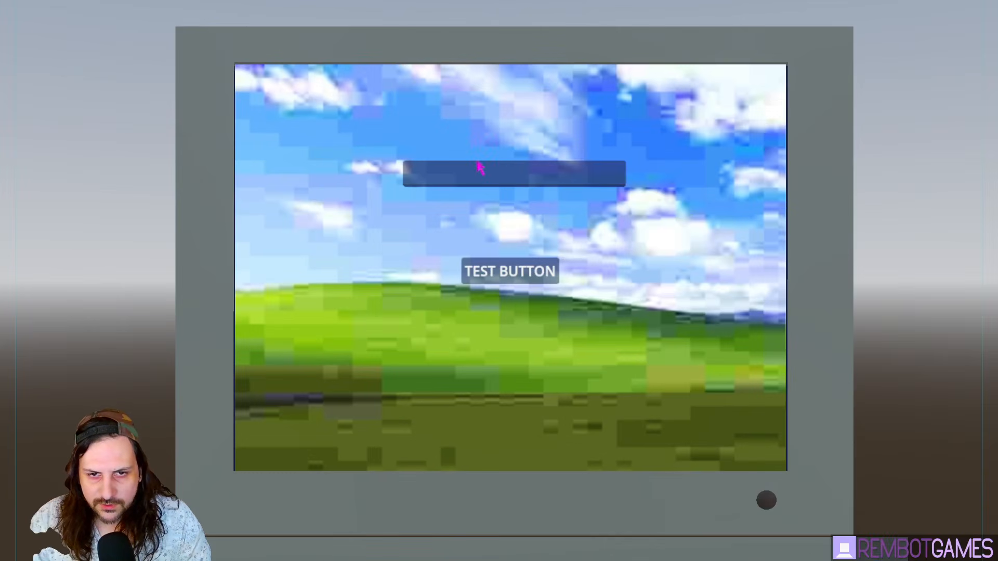
# - Type sample text into the in-game text box, clear it with Enter, and type more
pyautogui.click(479, 165)
pyautogui.write('safijh')
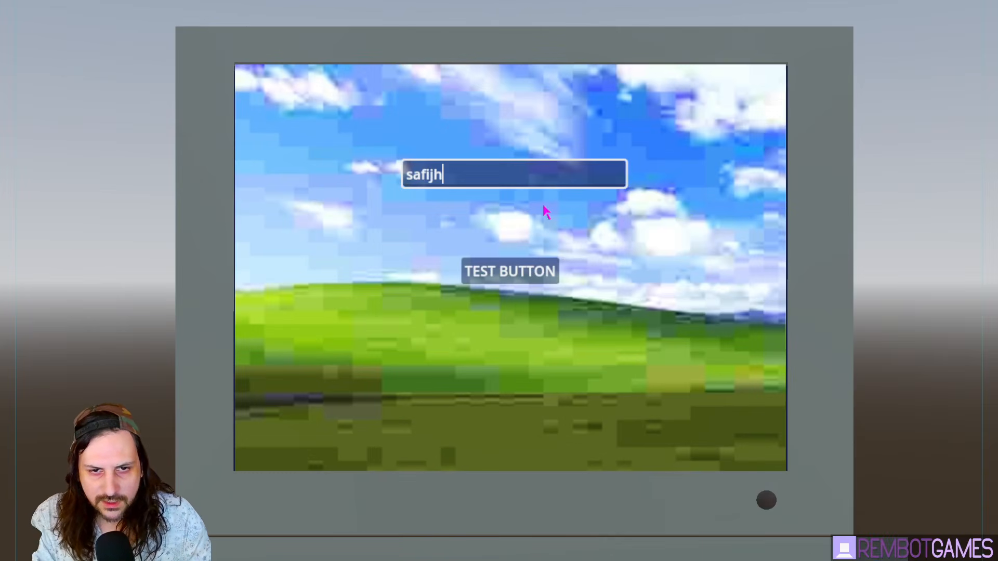
pyautogui.write('   sijkhsfjh  sdnsjhnjusd')
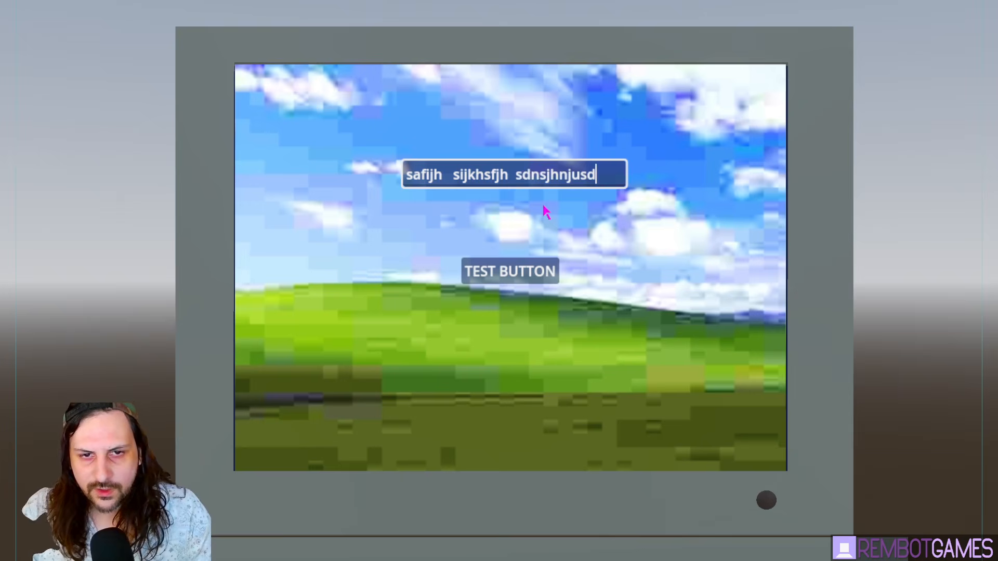
pyautogui.press('Return')
pyautogui.write('sjuhujsfhgb sjuhujsfhgb sjuhujsfhgb')
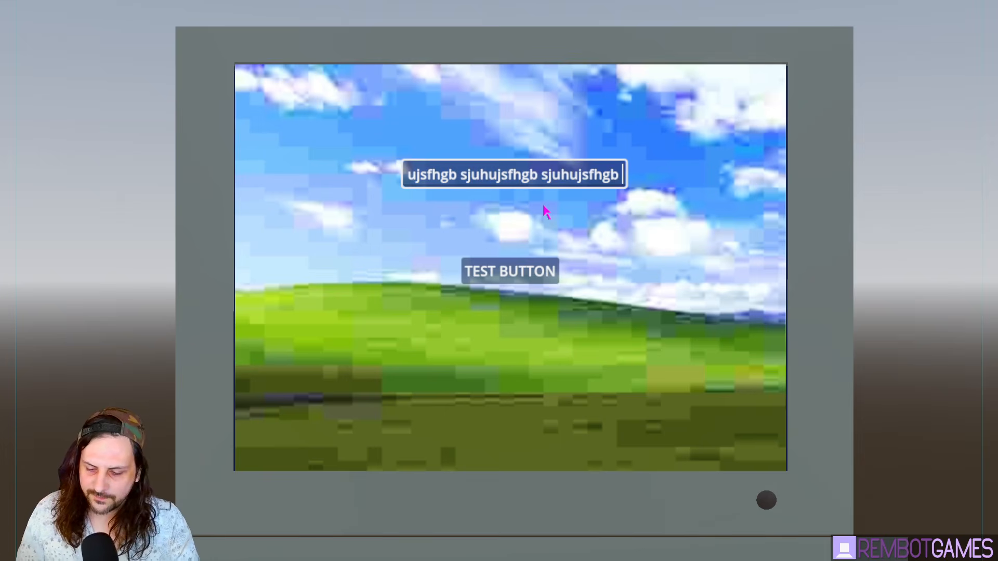
pyautogui.write('sjuhujsfhgb sjuhujsfhgb sj')
# - Test undo, paste, word-jump and Home caret keys in the text box, then go to the browser
pyautogui.hotkey('ctrl', 'z')
pyautogui.hotkey('ctrl', 'z')
pyautogui.hotkey('ctrl', 'z')
pyautogui.hotkey('ctrl', 'z')
pyautogui.hotkey('ctrl', 'z')
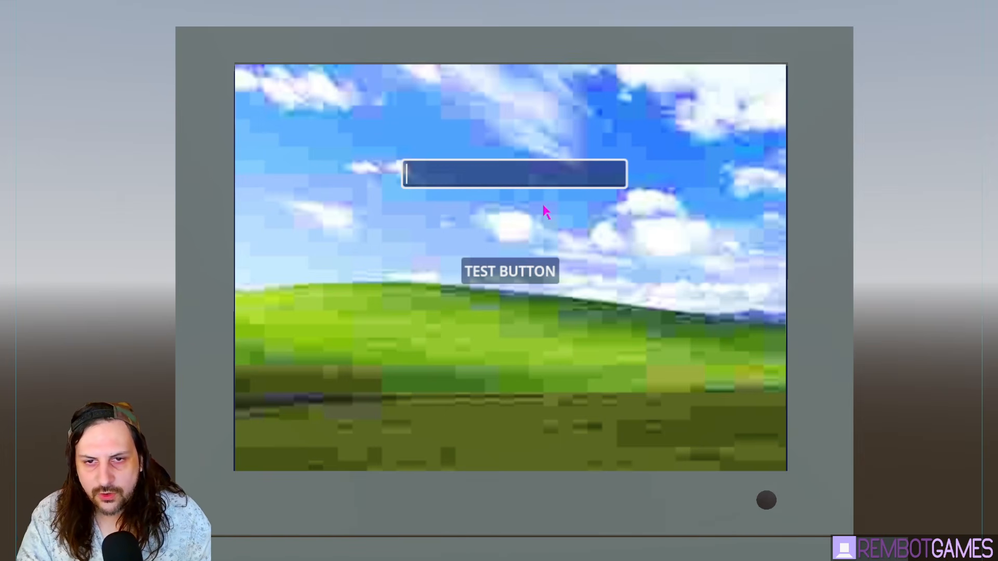
pyautogui.write('sjuhujsfhgb')
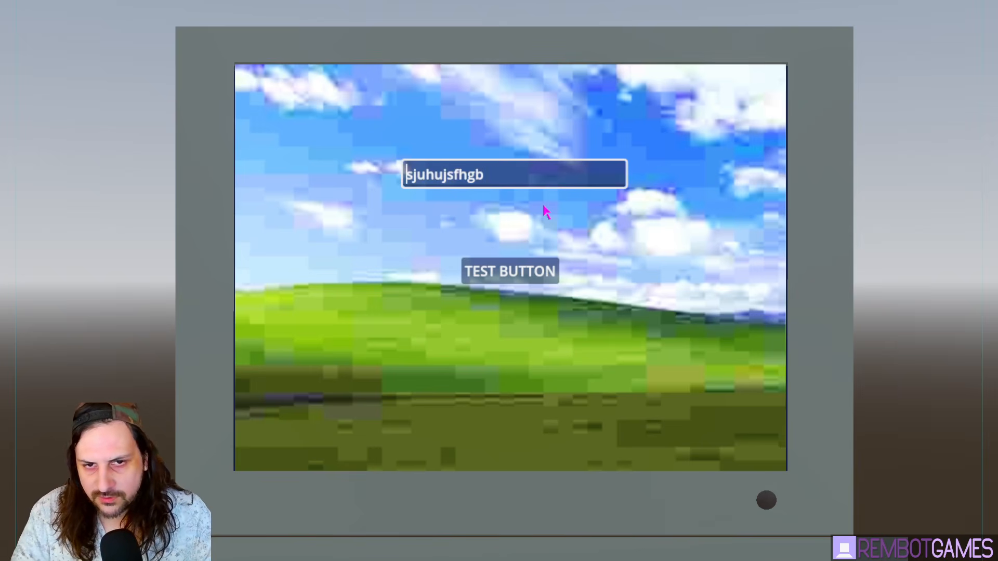
pyautogui.write('fokhfsh sjhsf sfujbhj')
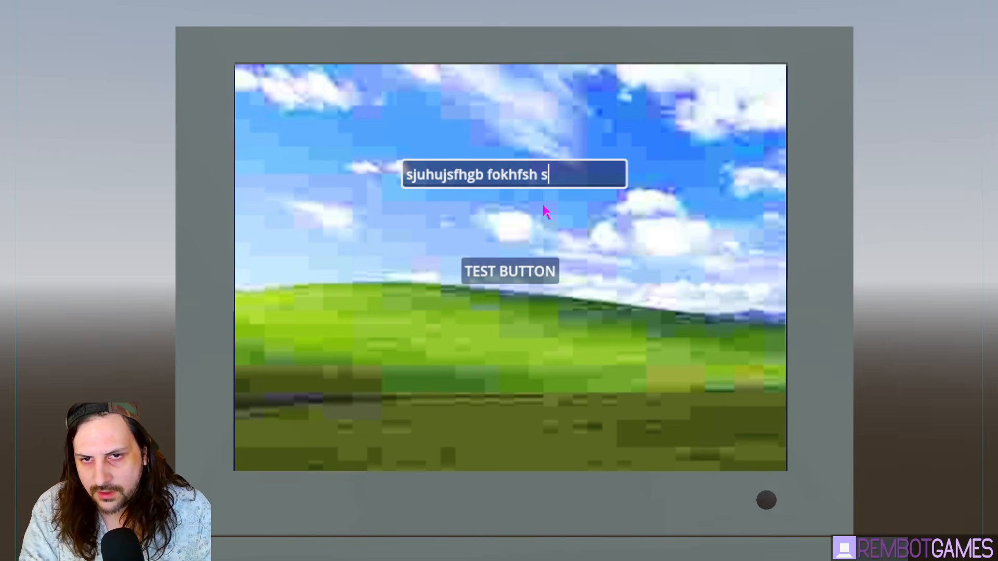
pyautogui.hotkey('ctrl', 'Left')
pyautogui.hotkey('ctrl', 'Left')
pyautogui.press('Left')
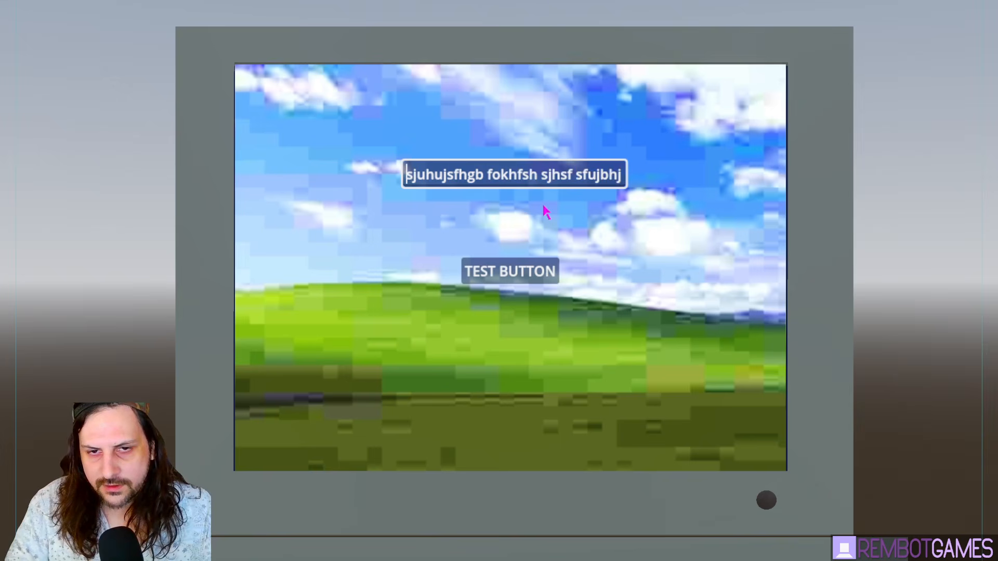
pyautogui.press('Home')
pyautogui.hotkey('alt', 'Tab')
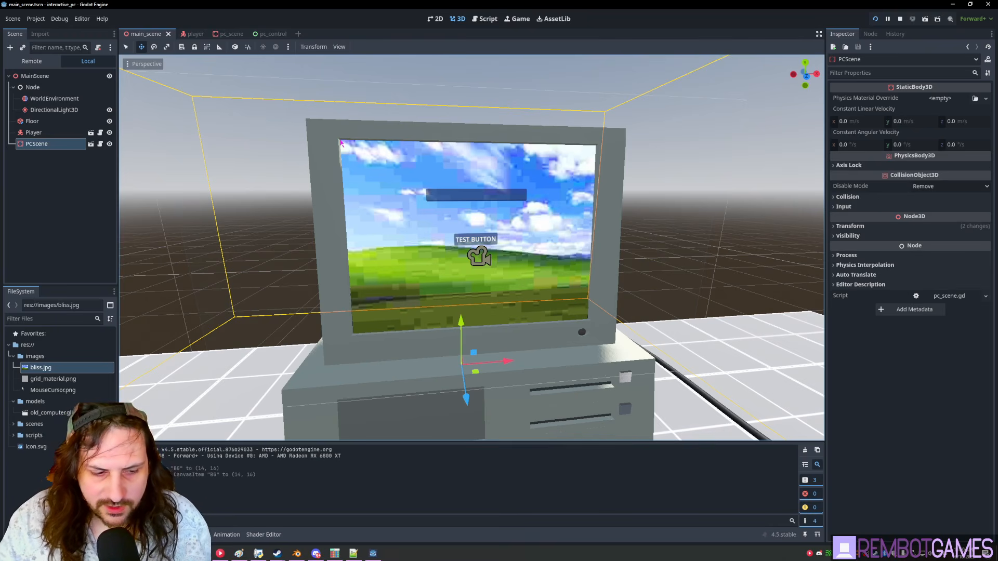
pyautogui.hotkey('alt', 'Tab')
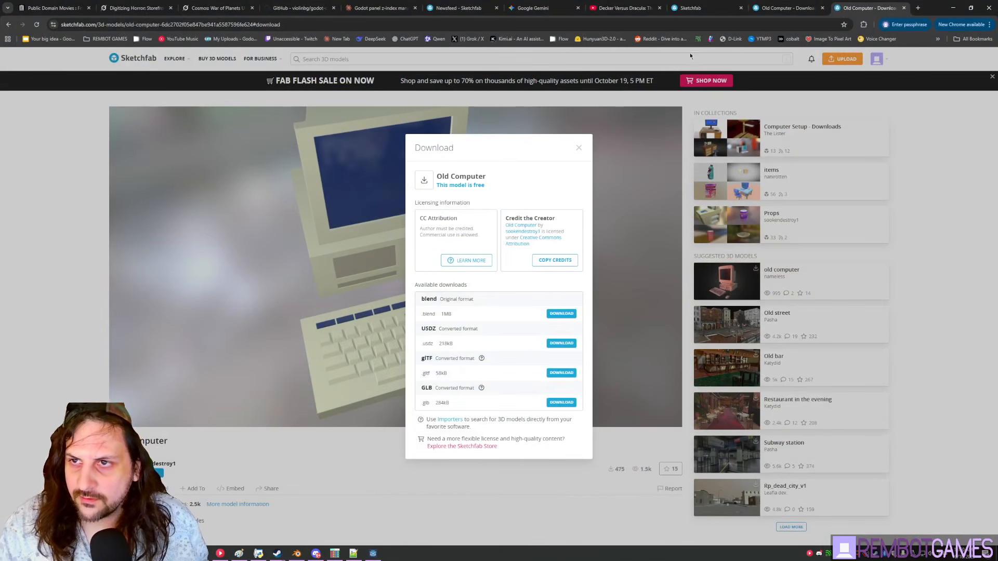
# - Open the Classic 95 demo's Alert and Confirm dialogs, drag them around and close them
pyautogui.hotkey('alt', 'Tab')
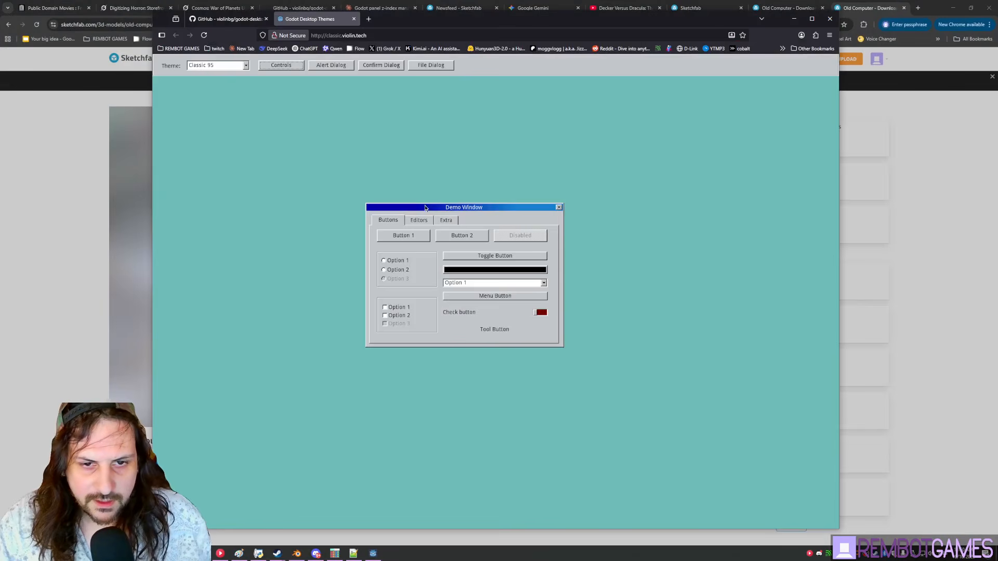
pyautogui.click(332, 65)
pyautogui.click(381, 66)
pyautogui.moveTo(340, 158); pyautogui.dragTo(253, 129)
pyautogui.click(275, 153)
pyautogui.moveTo(325, 166); pyautogui.dragTo(254, 197)
pyautogui.click(256, 217)
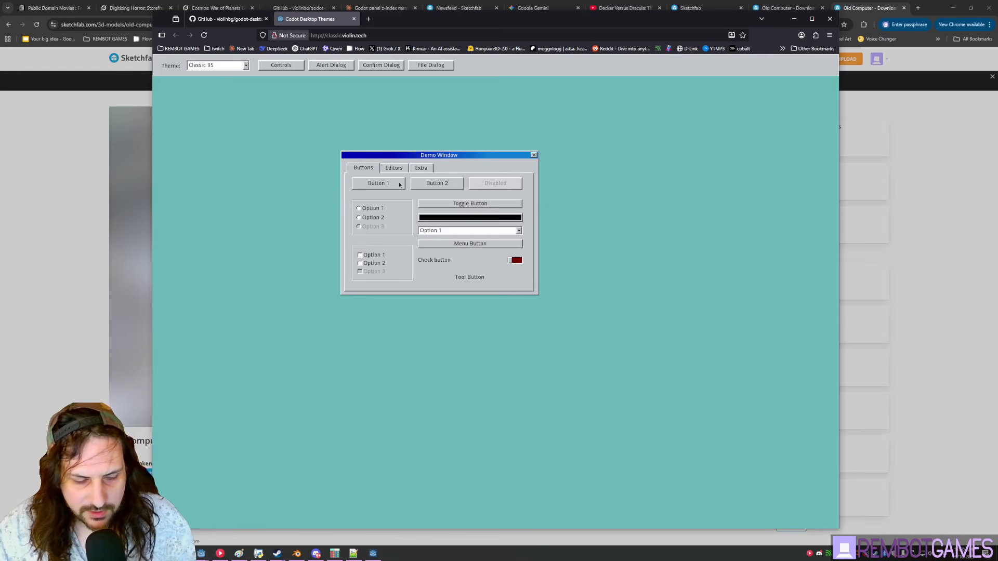
pyautogui.hotkey('alt', 'Tab')
# - Add a Window node under PCControl, shift its Position down and right, and test it in-game
pyautogui.press('Return')
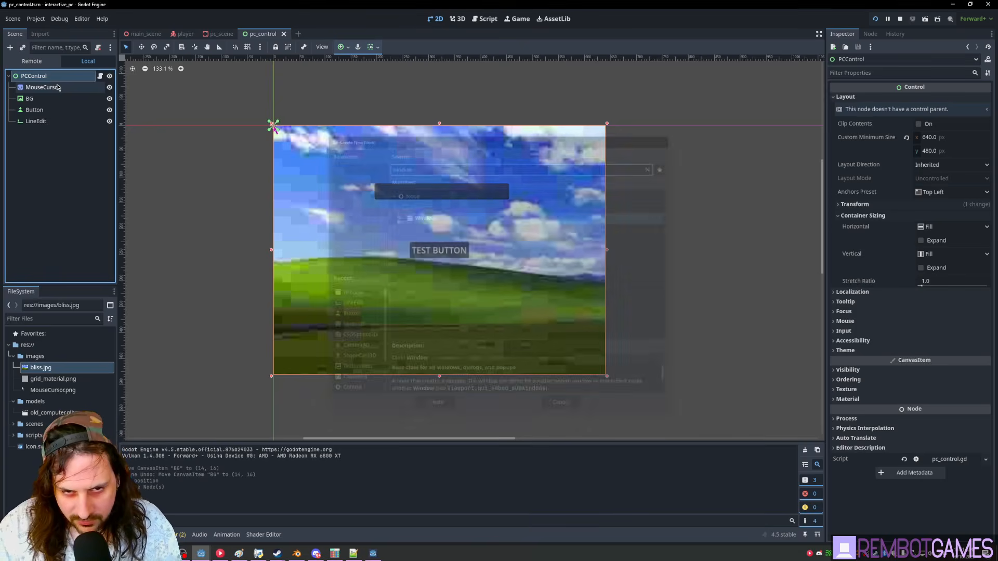
pyautogui.moveTo(928, 135); pyautogui.dragTo(987, 148)
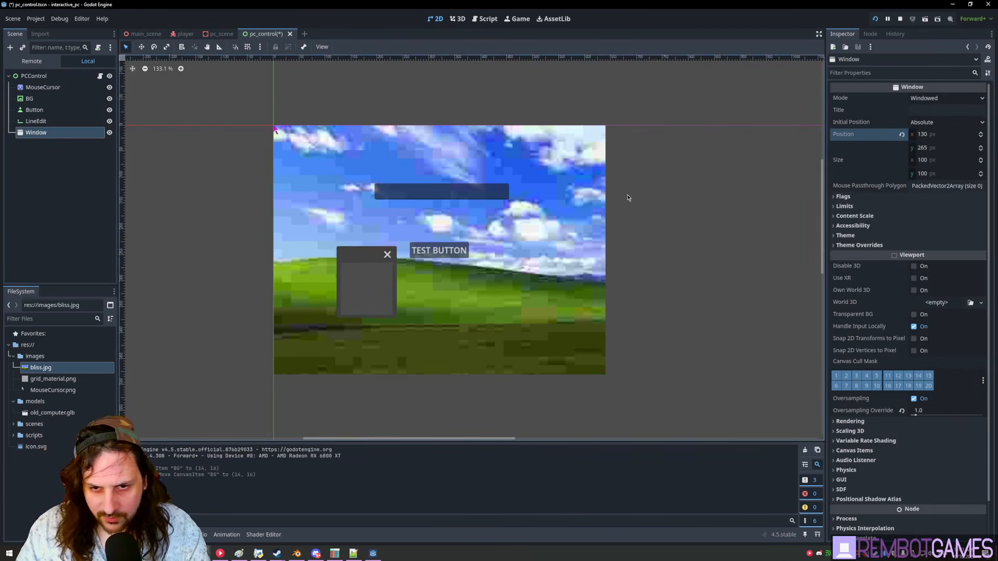
pyautogui.moveTo(617, 201); pyautogui.dragTo(624, 203, button='middle')
pyautogui.press('F5')
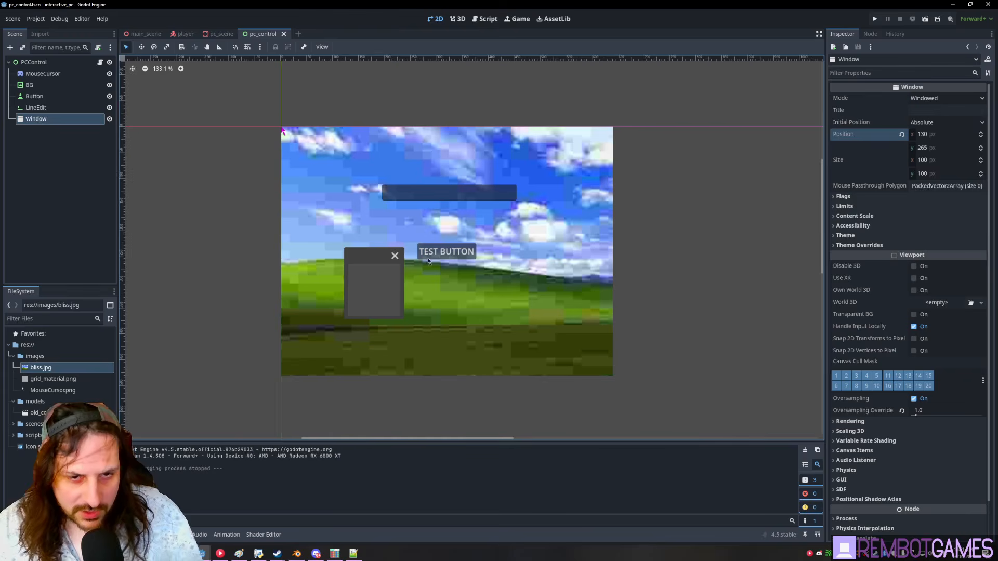
pyautogui.click(431, 251)
# - Delete the Window node and save the pc_control scene
pyautogui.click(36, 119)
pyautogui.press('Delete')
pyautogui.press('Return')
pyautogui.click(439, 251)
pyautogui.hotkey('ctrl', 's')
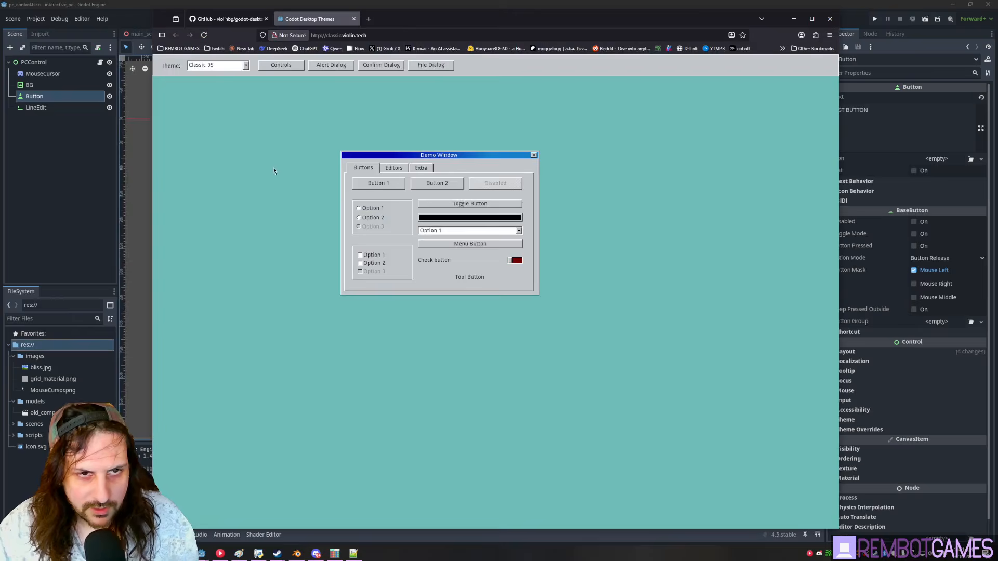
# - Download the godot-desktop-themes repository via Code > Download ZIP on its GitHub page
pyautogui.click(231, 19)
pyautogui.scroll(4, 354, 239)
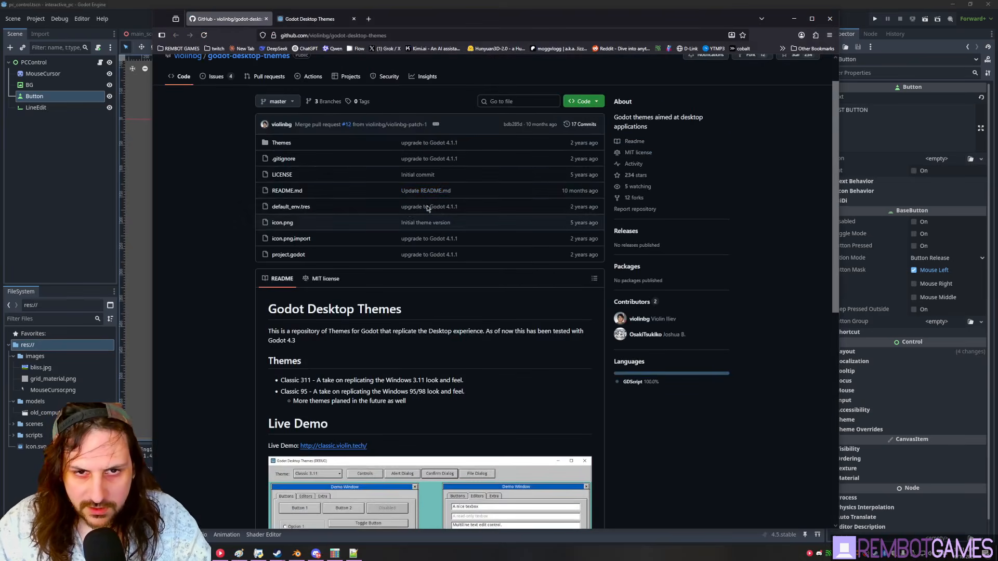
pyautogui.scroll(-4, 364, 260)
pyautogui.scroll(-3, 245, 352)
pyautogui.scroll(8, 312, 286)
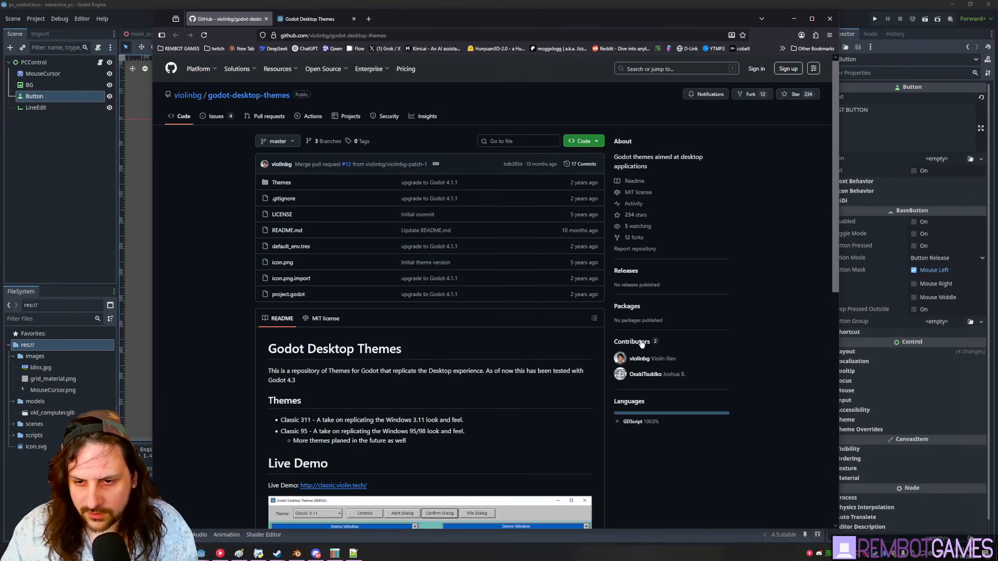
pyautogui.click(583, 141)
pyautogui.click(481, 241)
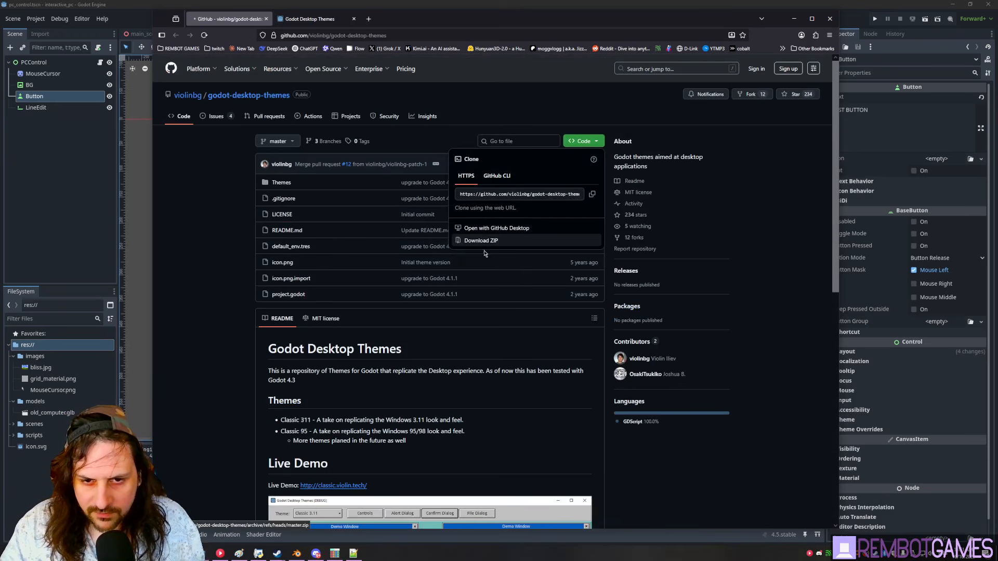
pyautogui.hotkey('alt', 'Tab')
pyautogui.rightClick(18, 344)
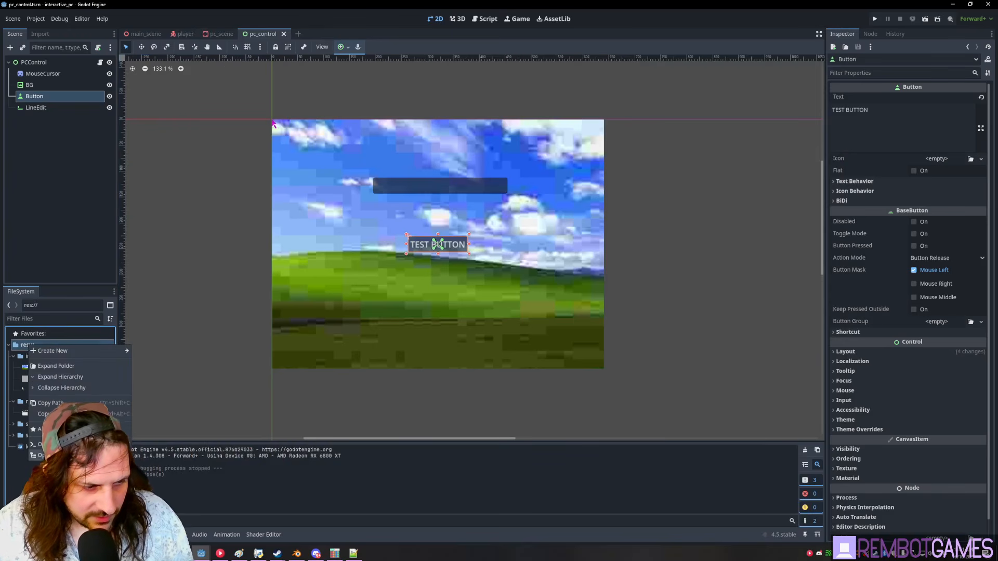
# - Open res:// in File Explorer and copy the zip's Themes folder into interactive-pc
pyautogui.click(63, 455)
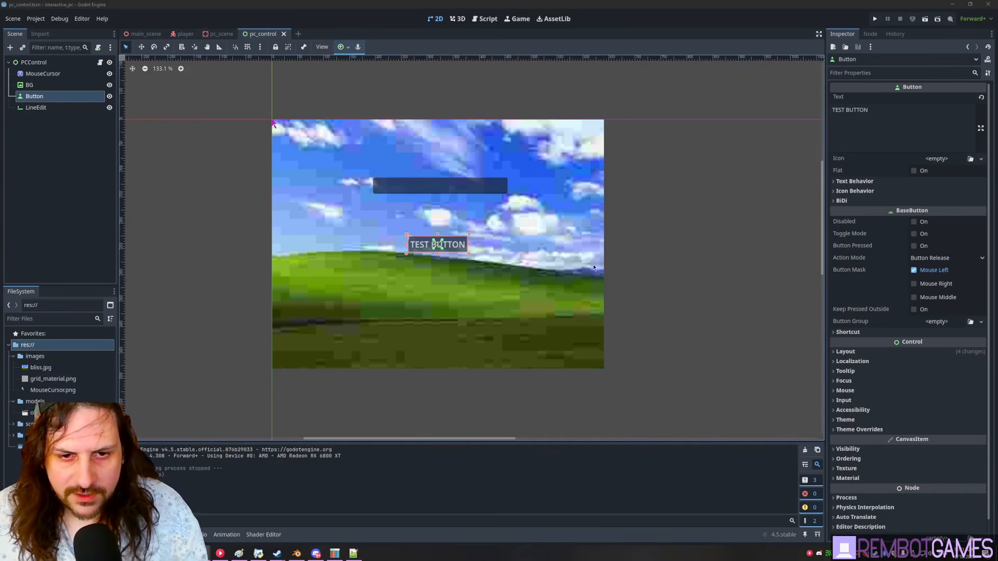
pyautogui.hotkey('alt', 'Tab')
pyautogui.hotkey('alt', 'Tab')
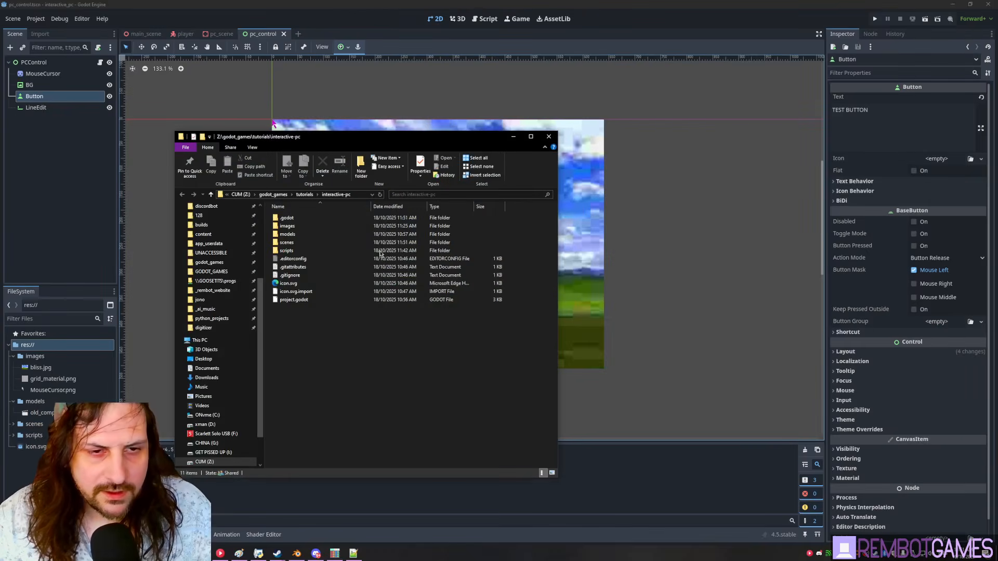
pyautogui.hotkey('alt', 'Tab')
pyautogui.moveTo(403, 139); pyautogui.dragTo(594, 118)
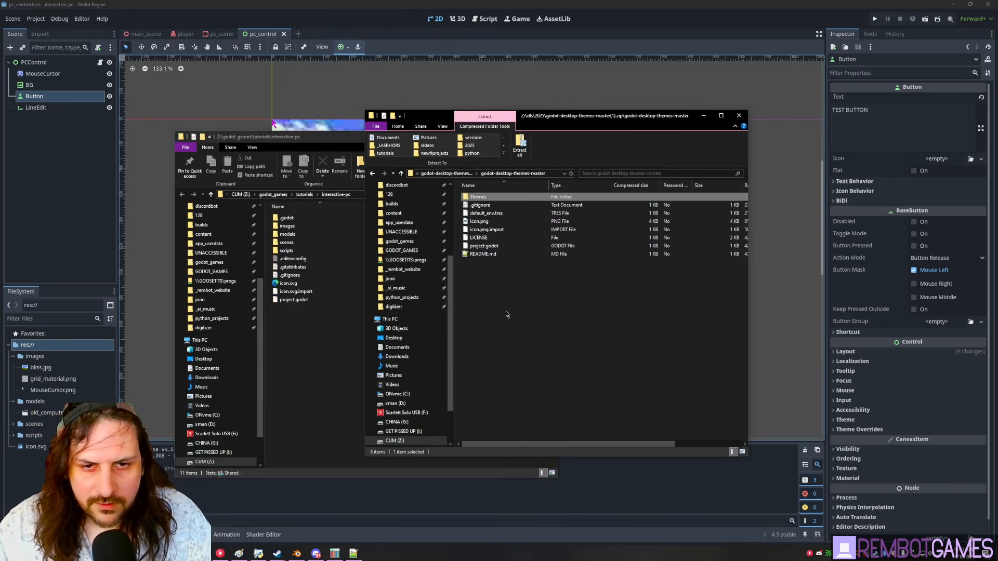
pyautogui.moveTo(320, 342); pyautogui.dragTo(314, 367)
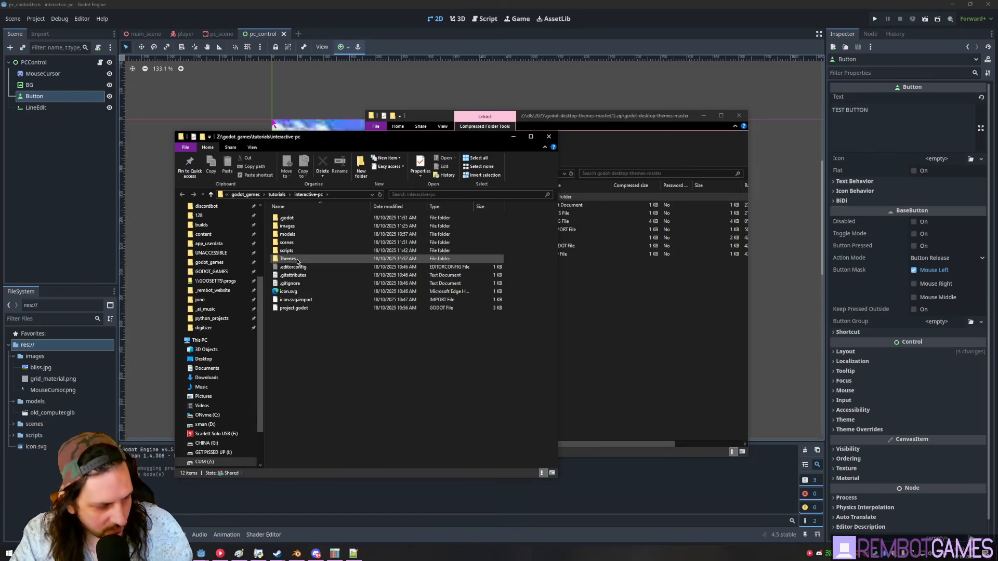
pyautogui.click(46, 367)
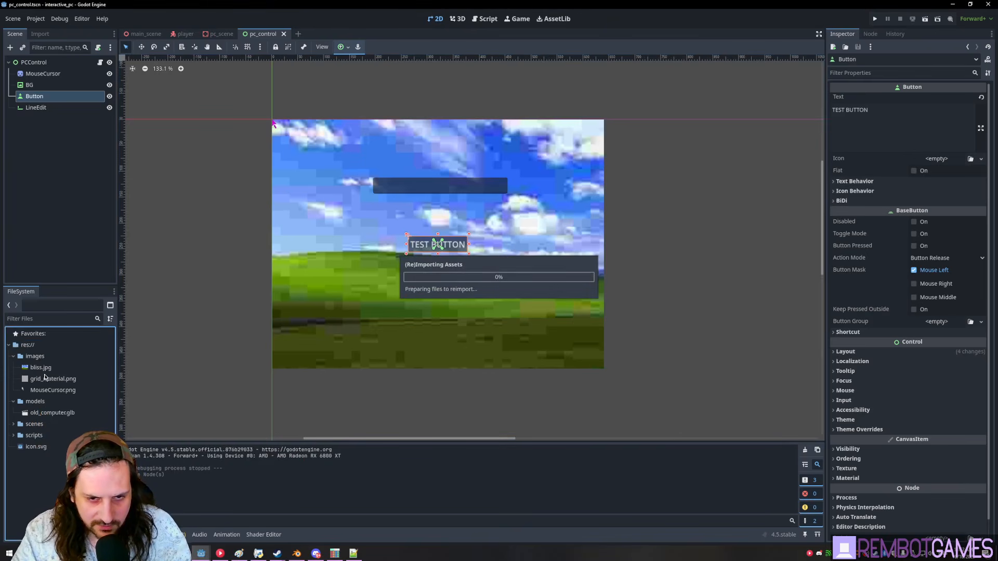
pyautogui.click(35, 357)
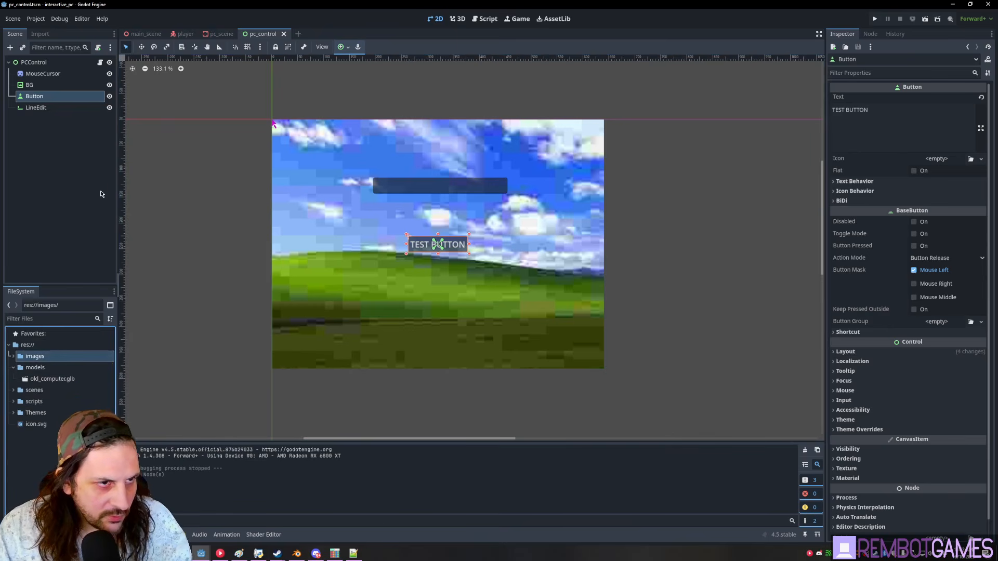
# - Assign Themes/Classic311/Classic311.tres to PCControl's Theme slot in the Inspector
pyautogui.click(30, 62)
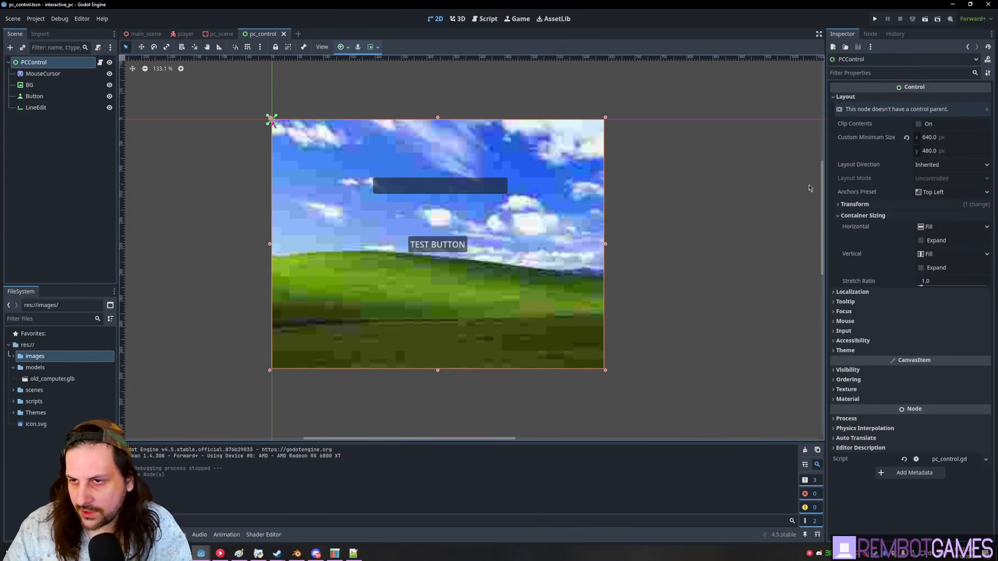
pyautogui.click(848, 350)
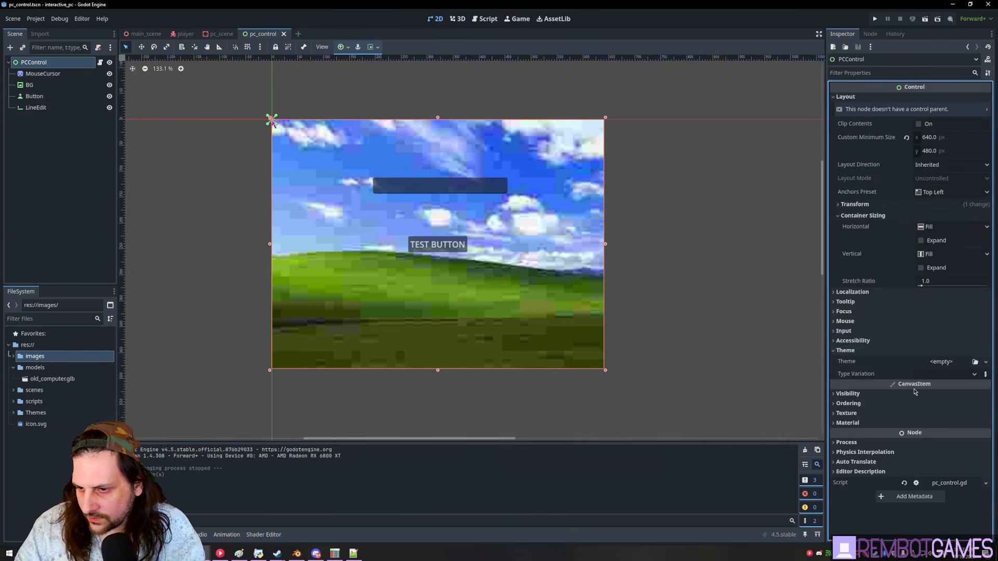
pyautogui.click(942, 362)
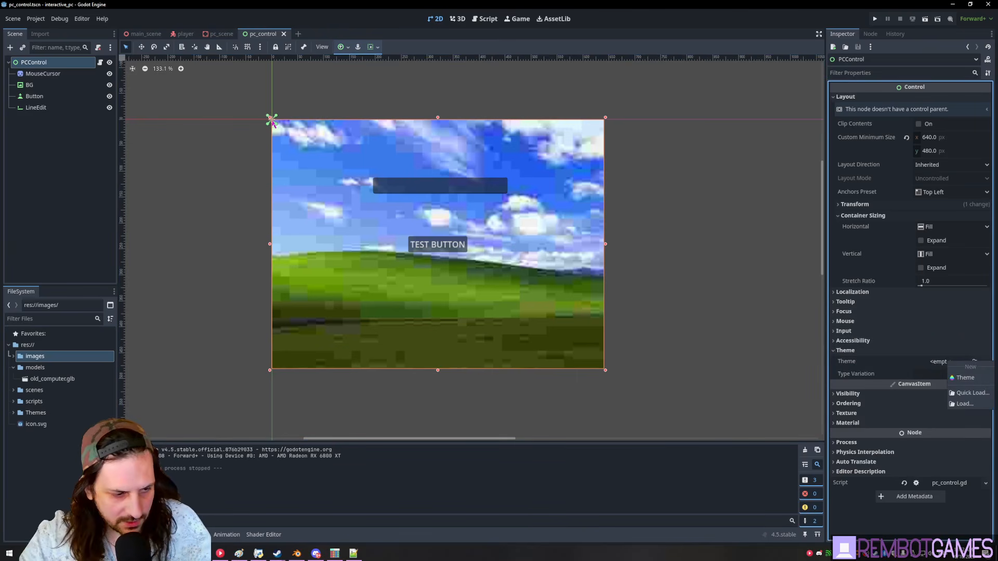
pyautogui.click(48, 359)
pyautogui.click(14, 413)
pyautogui.click(36, 412)
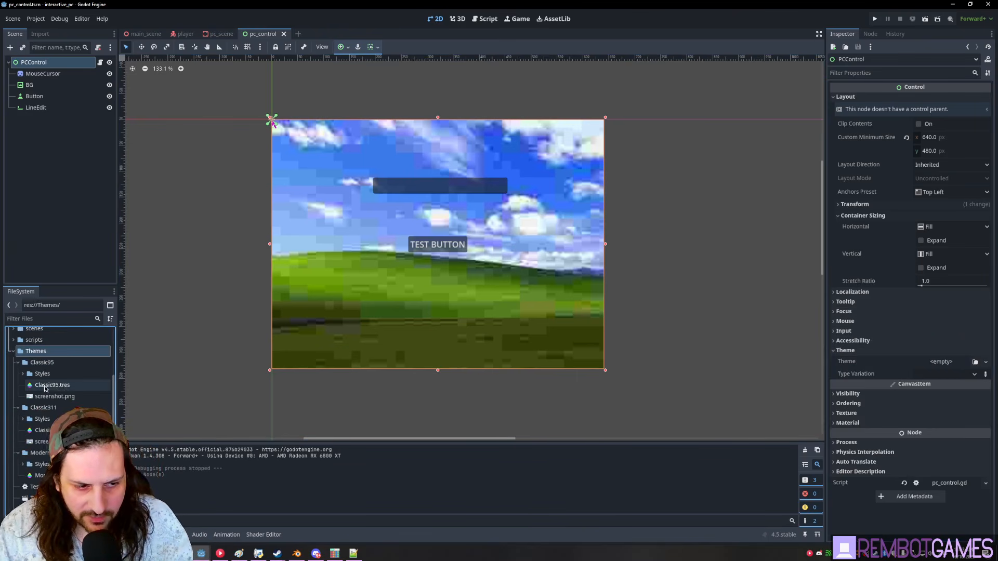
pyautogui.click(46, 386)
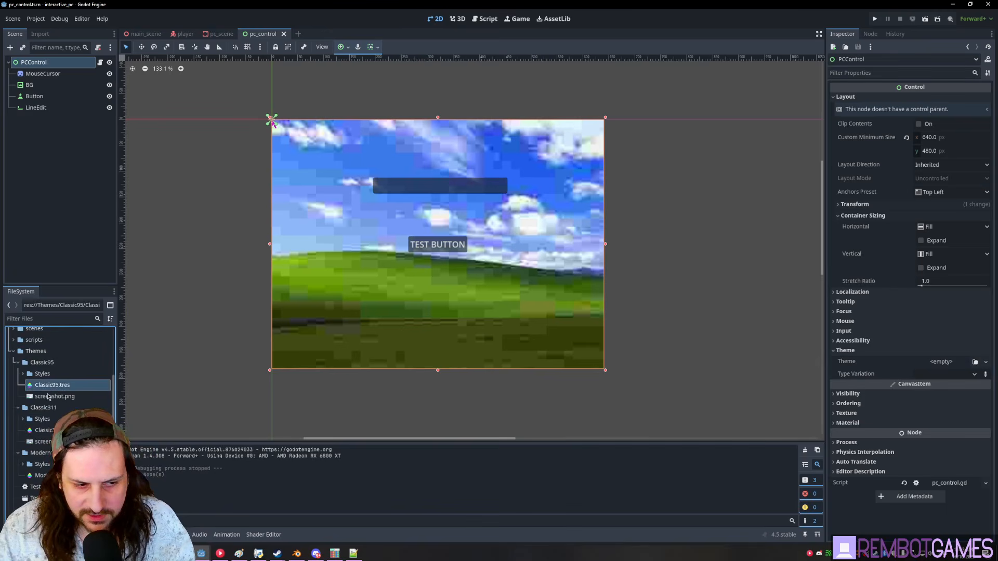
pyautogui.moveTo(657, 535); pyautogui.dragTo(945, 365)
pyautogui.scroll(1, 376, 171)
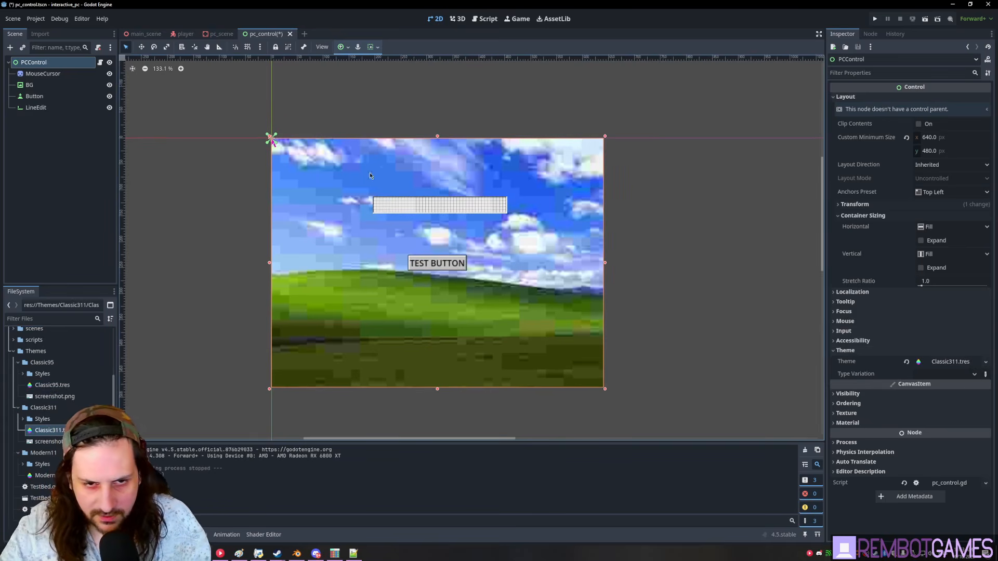
pyautogui.scroll(-1, 456, 233)
# - Run the game, zoom to the monitor and type into the classic-styled text field
pyautogui.press('F5')
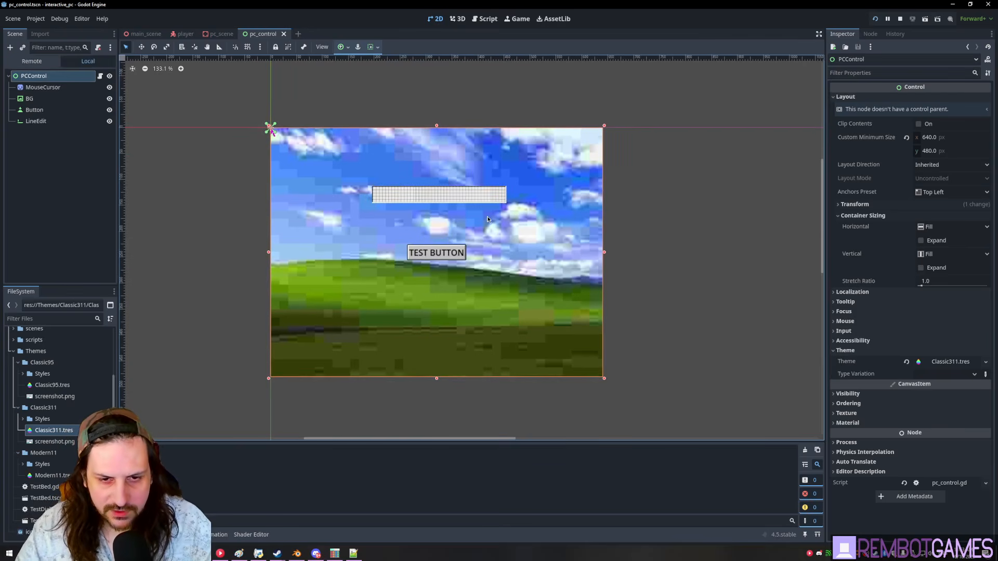
pyautogui.press('e')
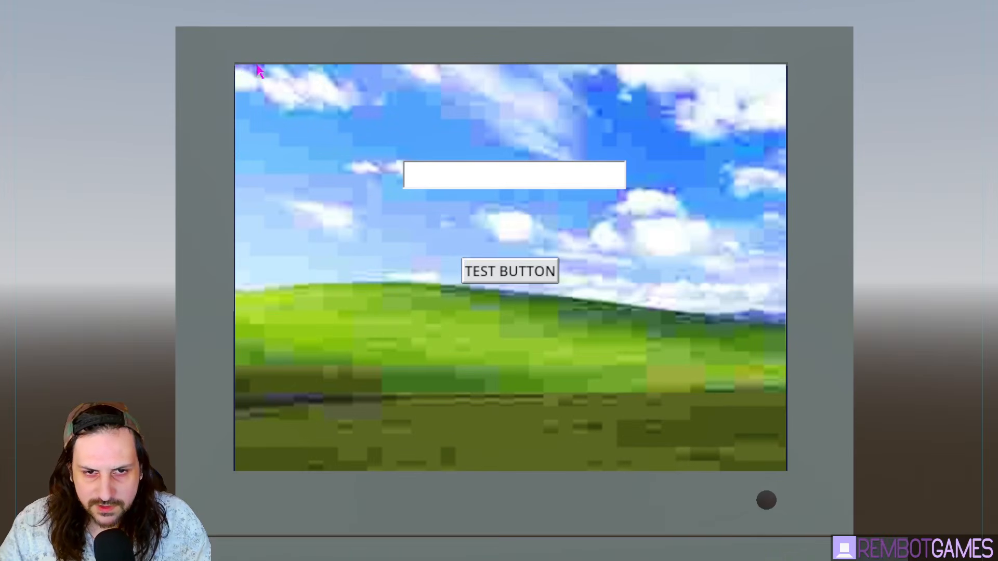
pyautogui.click(489, 174)
pyautogui.write('fsasfojhb sfjbsfhjbfs')
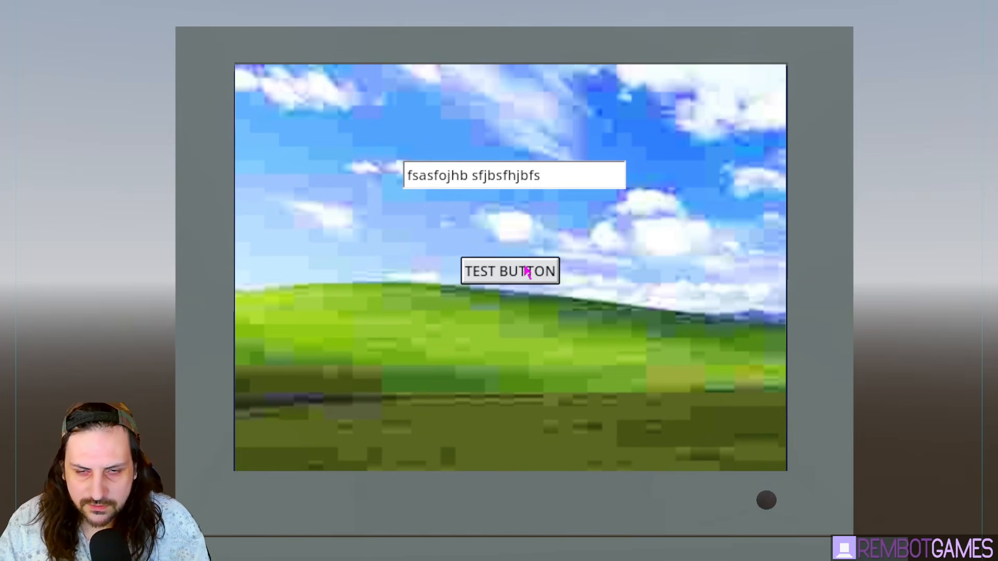
# - Stop the game and reselect the PCControl node in the pc_control scene
pyautogui.press('F8')
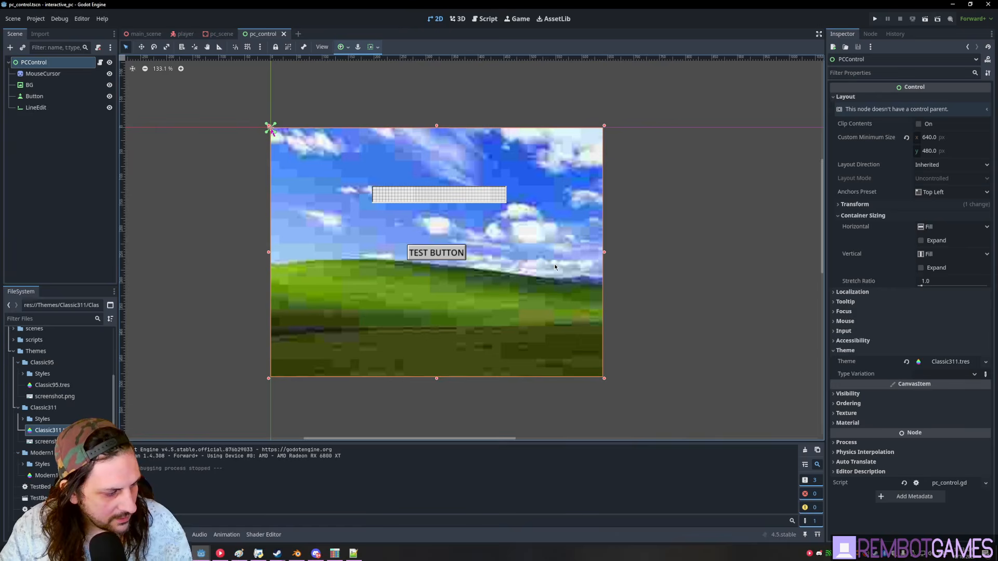
pyautogui.moveTo(564, 294); pyautogui.dragTo(582, 291, button='middle')
pyautogui.click(105, 194)
pyautogui.click(34, 63)
pyautogui.scroll(2, 454, 284)
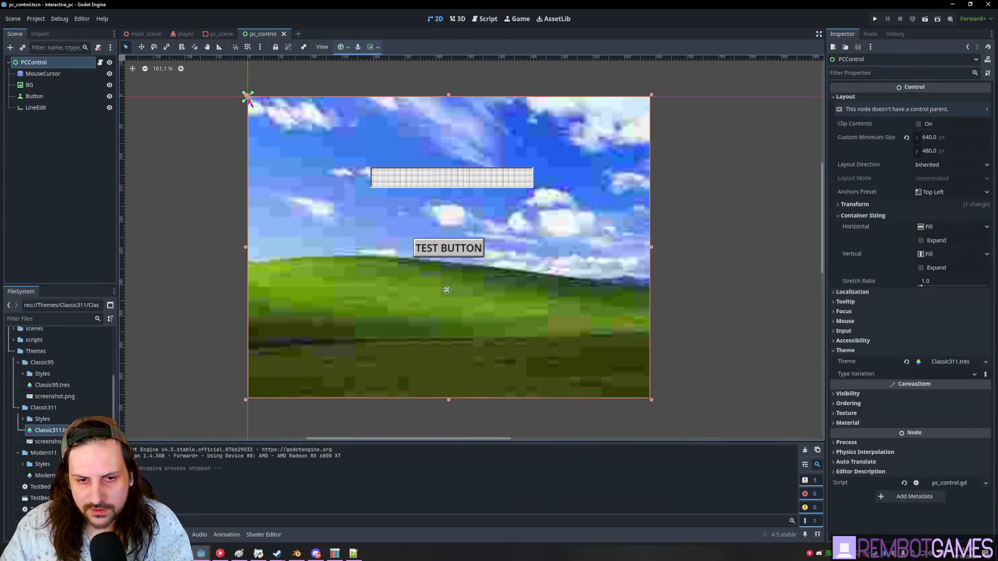
pyautogui.moveTo(502, 204); pyautogui.dragTo(501, 202, button='middle')
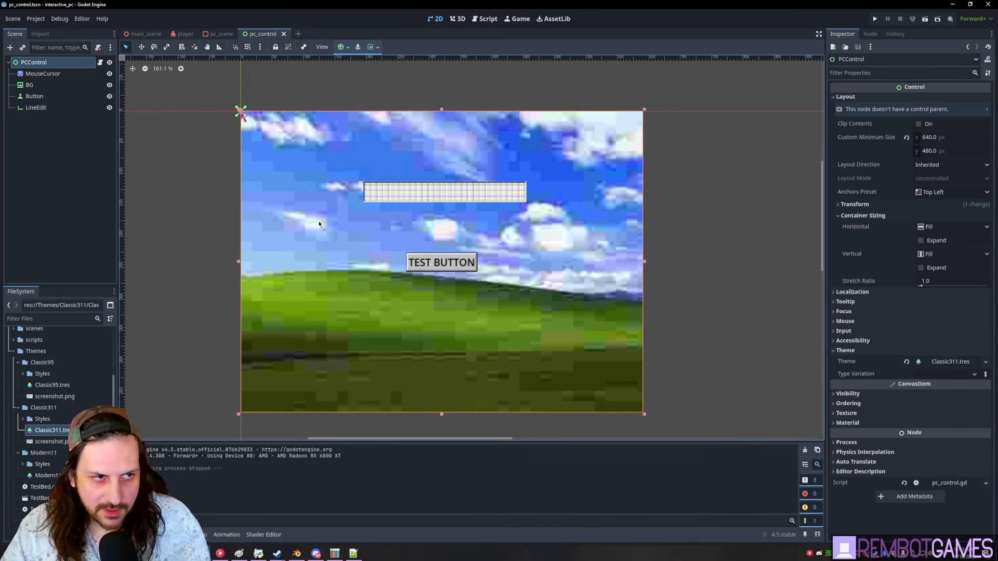
pyautogui.click(64, 165)
pyautogui.click(44, 63)
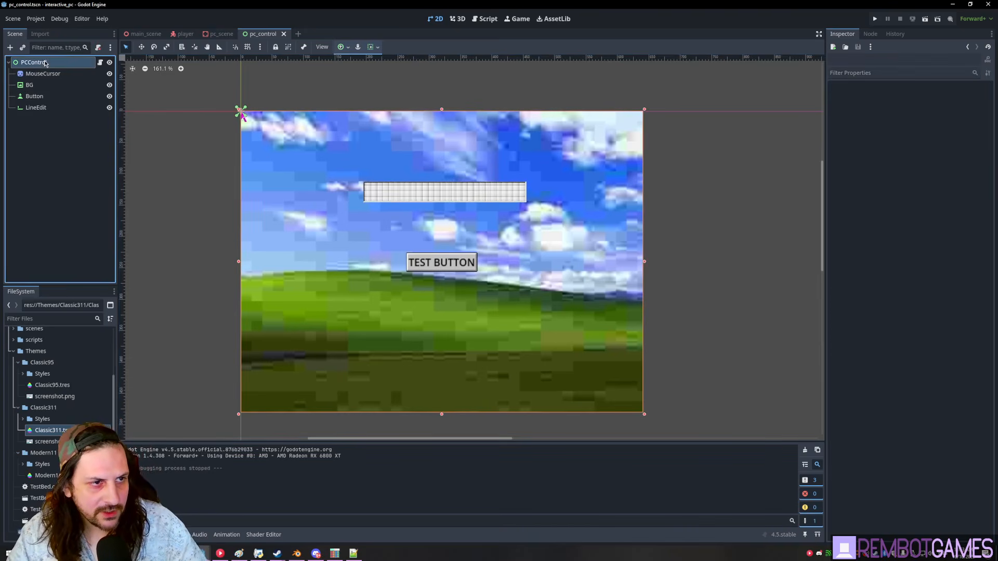
pyautogui.moveTo(450, 217); pyautogui.dragTo(433, 211, button='middle')
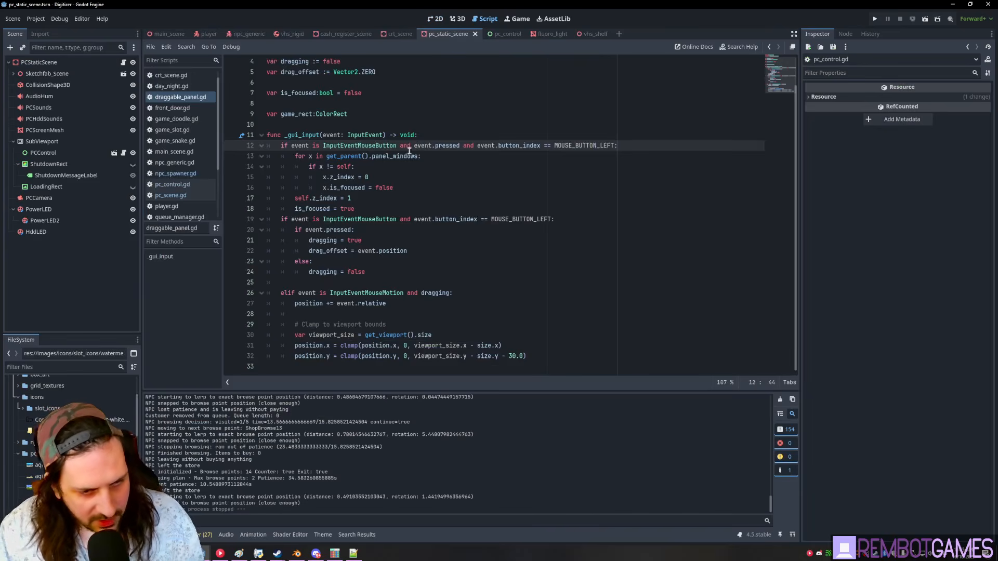
pyautogui.scroll(1, 404, 149)
# - Select the draggable_panel.gd code in the Digitizer project to copy it
pyautogui.moveTo(266, 62); pyautogui.dragTo(502, 367)
pyautogui.click(499, 314)
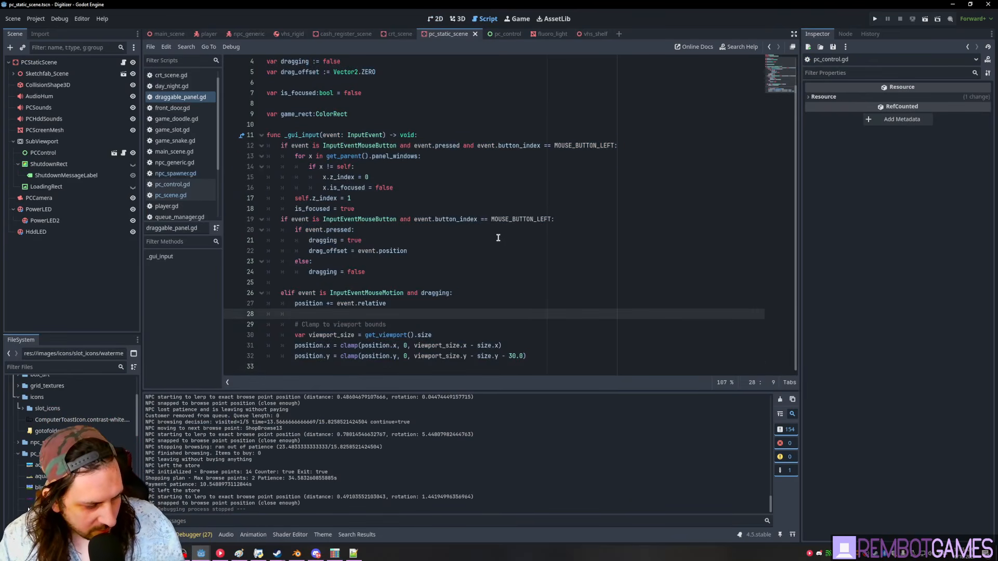
pyautogui.scroll(1, 503, 275)
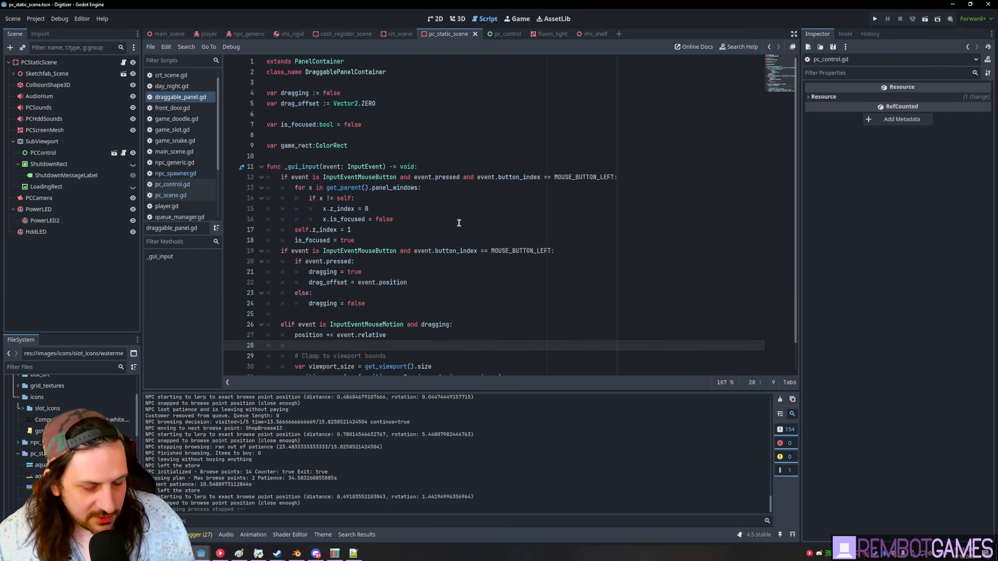
pyautogui.hotkey('alt', 'Tab')
# - Attach a new script saved as res://scripts/draggable_panel.gd to the PanelContainer
pyautogui.click(46, 121)
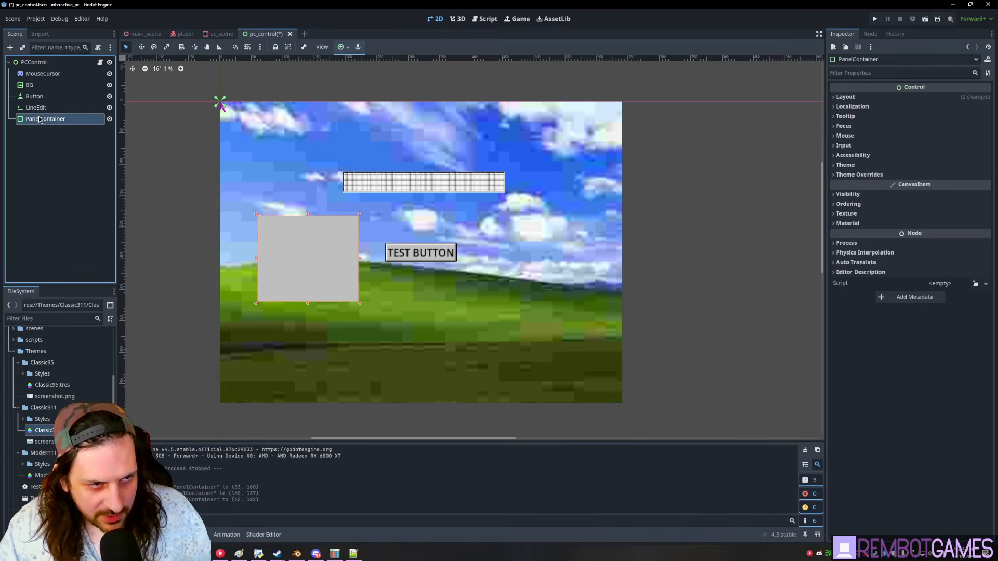
pyautogui.click(97, 47)
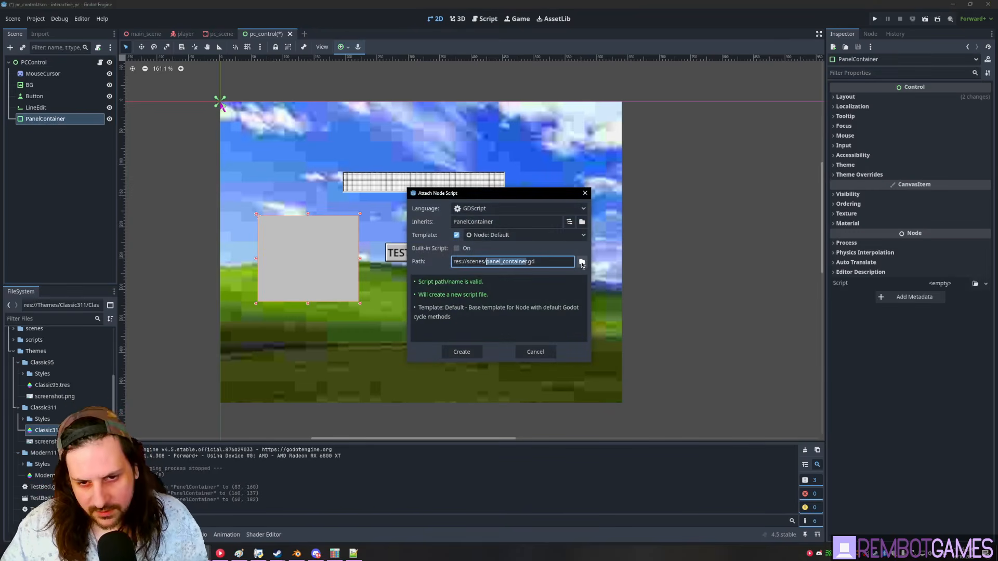
pyautogui.click(582, 262)
pyautogui.click(331, 297)
pyautogui.moveTo(418, 388); pyautogui.dragTo(302, 383)
pyautogui.write('d')
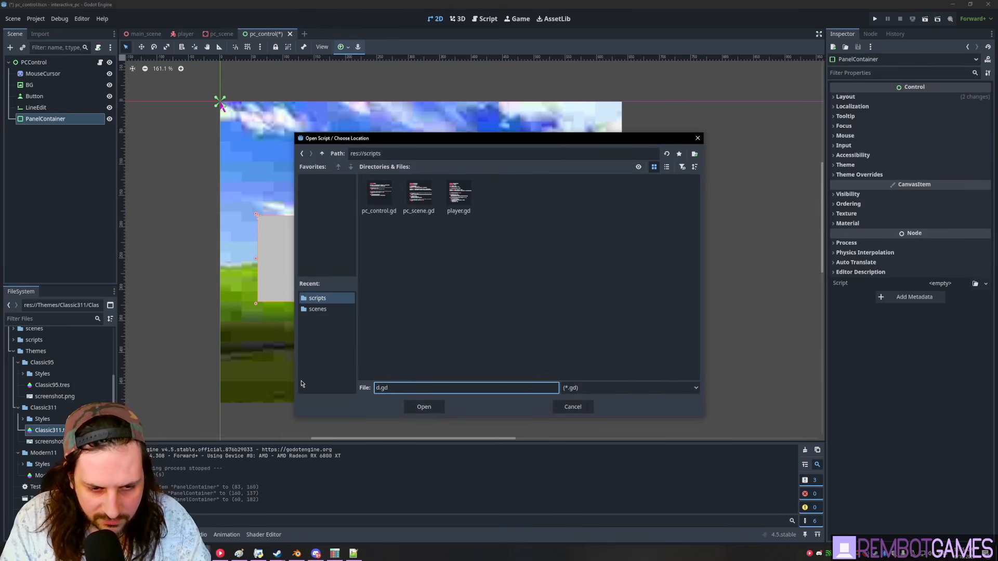
pyautogui.write('raggable_panel')
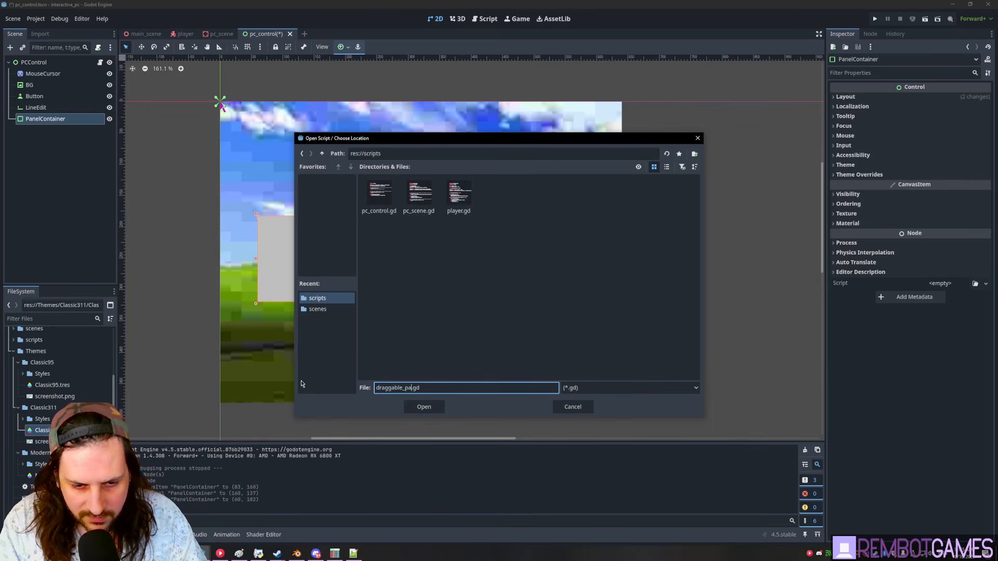
pyautogui.press('Return')
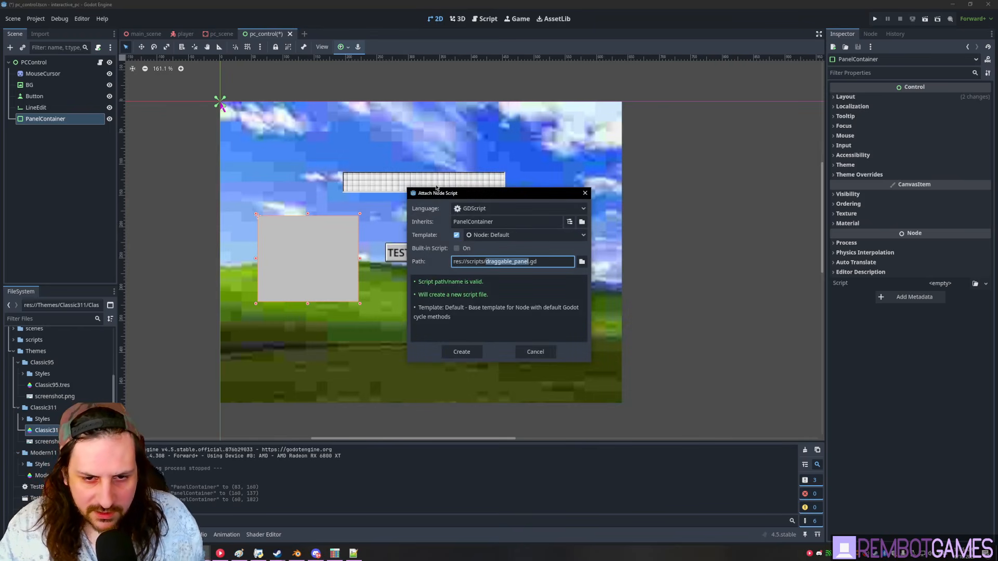
pyautogui.click(464, 352)
# - Replace the template with the pasted drag code, delete the game_rect line, and save
pyautogui.click(399, 250)
pyautogui.hotkey('ctrl', 'a')
pyautogui.hotkey('ctrl', 'v')
pyautogui.scroll(3, 442, 258)
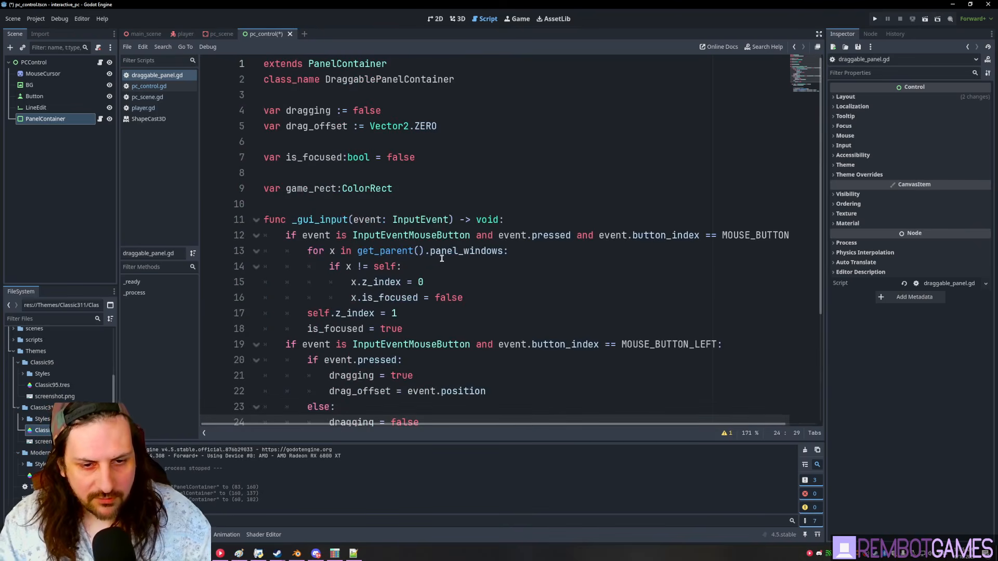
pyautogui.click(409, 180)
pyautogui.click(461, 160)
pyautogui.scroll(-1, 435, 186)
pyautogui.scroll(1, 403, 151)
pyautogui.moveTo(395, 188); pyautogui.dragTo(260, 188)
pyautogui.press('BackSpace')
pyautogui.press('BackSpace')
pyautogui.press('BackSpace')
pyautogui.scroll(-3, 362, 180)
pyautogui.scroll(3, 415, 231)
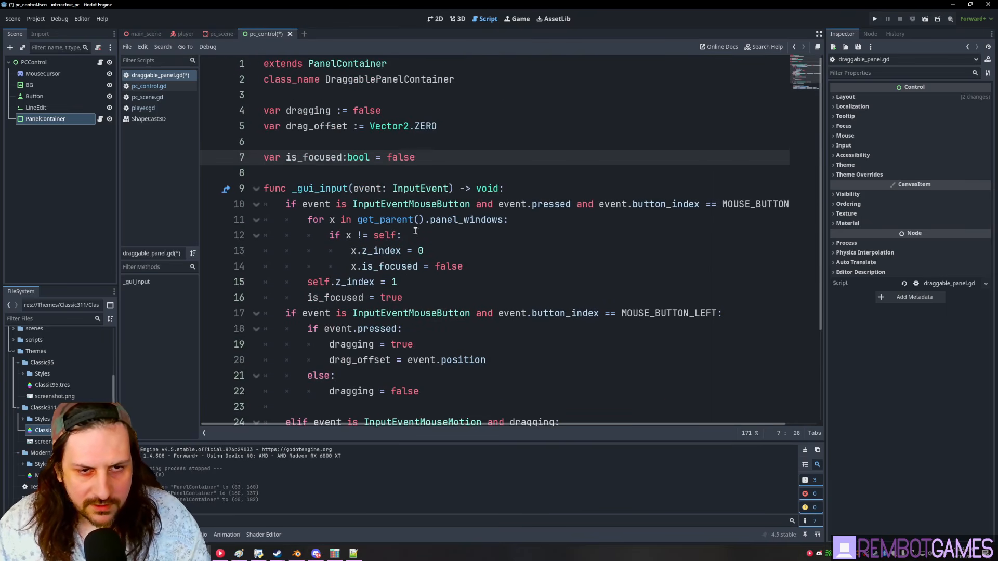
pyautogui.click(396, 148)
pyautogui.hotkey('ctrl', 's')
# - Run the project, check the missing panel_windows error, and open PCControl's script
pyautogui.press('F5')
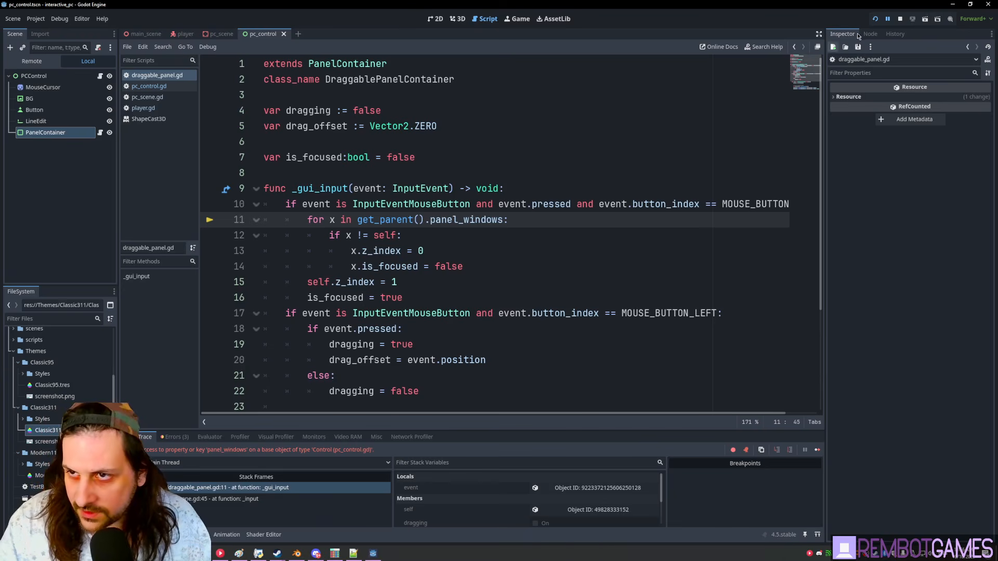
pyautogui.click(543, 222)
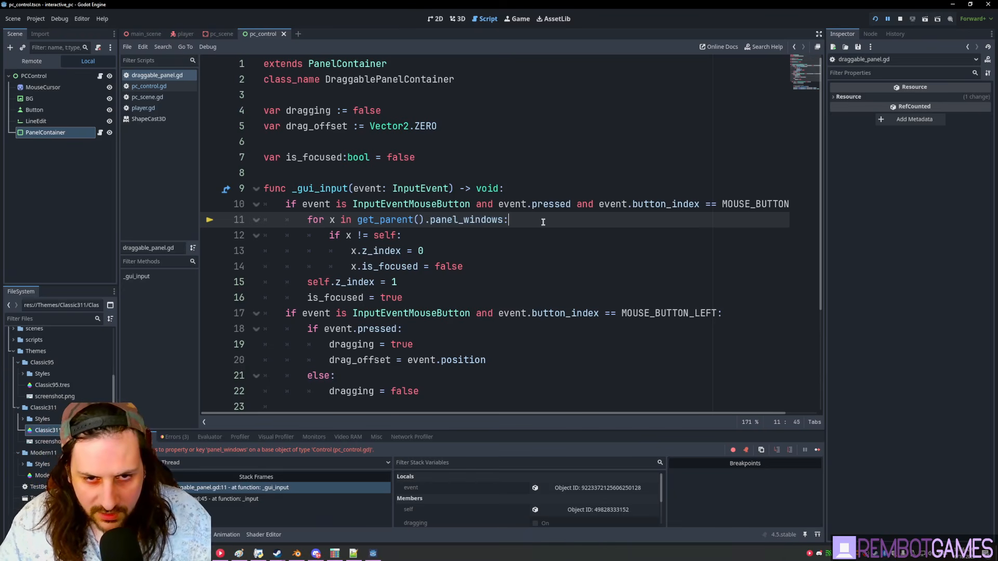
pyautogui.doubleClick(436, 220)
pyautogui.click(73, 76)
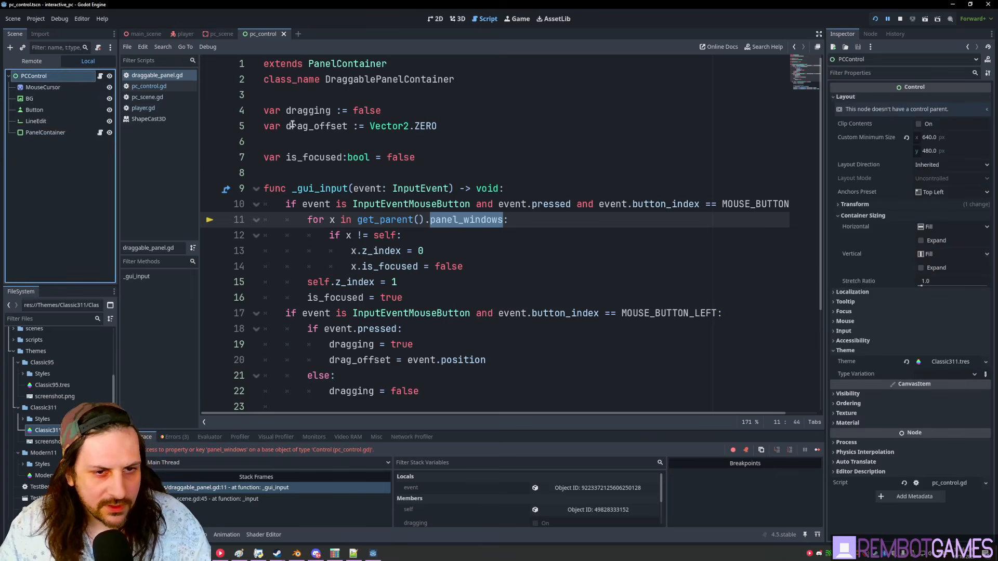
pyautogui.click(100, 77)
pyautogui.click(392, 120)
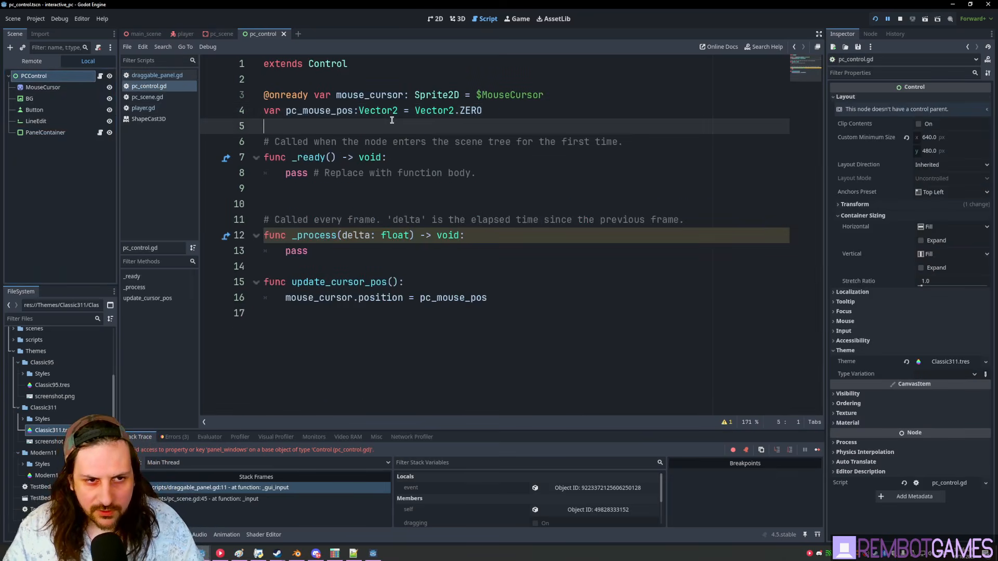
pyautogui.press('Return')
pyautogui.press('Return')
pyautogui.press('Up')
pyautogui.write('var')
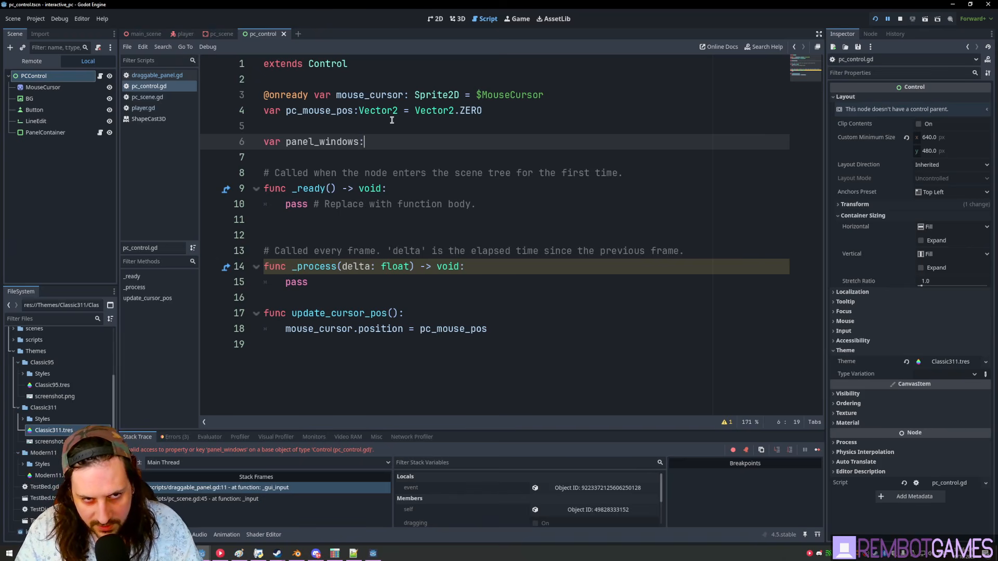
pyautogui.write('Array[Dra')
pyautogui.press('Return')
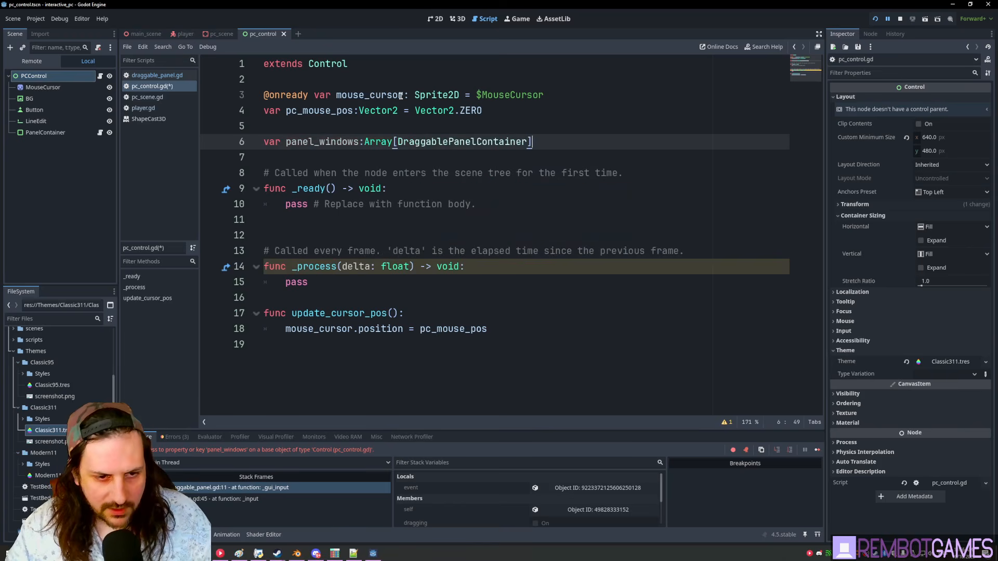
pyautogui.write('@export')
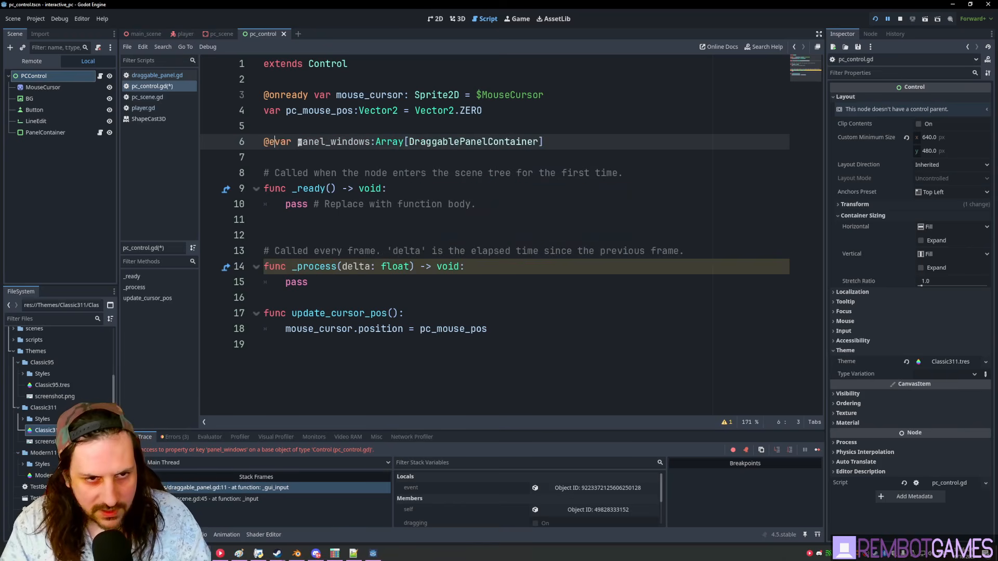
pyautogui.hotkey('ctrl', 's')
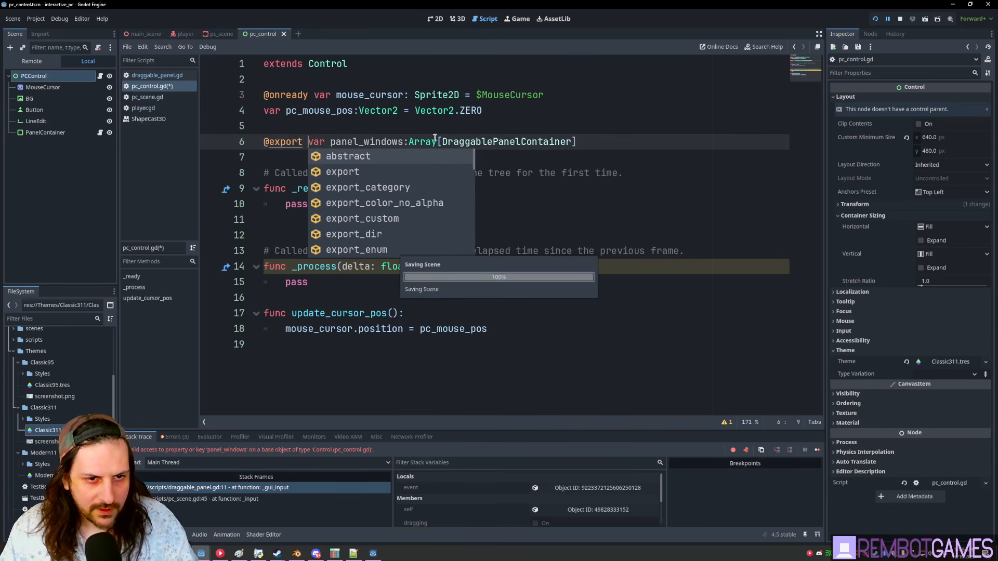
pyautogui.click(579, 142)
# - Add the PanelContainer to PCControl's Panel Windows array and run the game
pyautogui.click(47, 132)
pyautogui.click(52, 77)
pyautogui.click(930, 100)
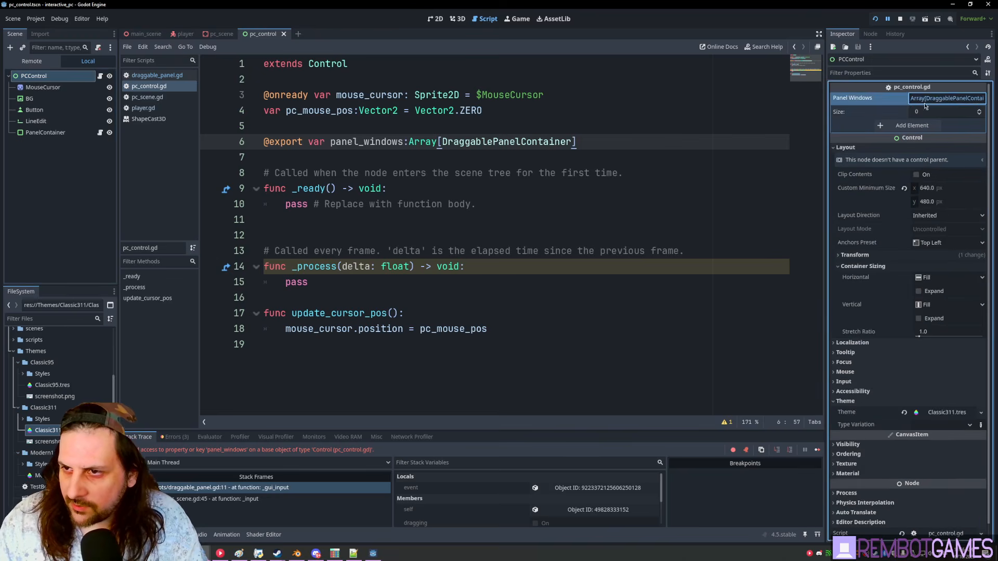
pyautogui.moveTo(56, 133); pyautogui.dragTo(928, 125)
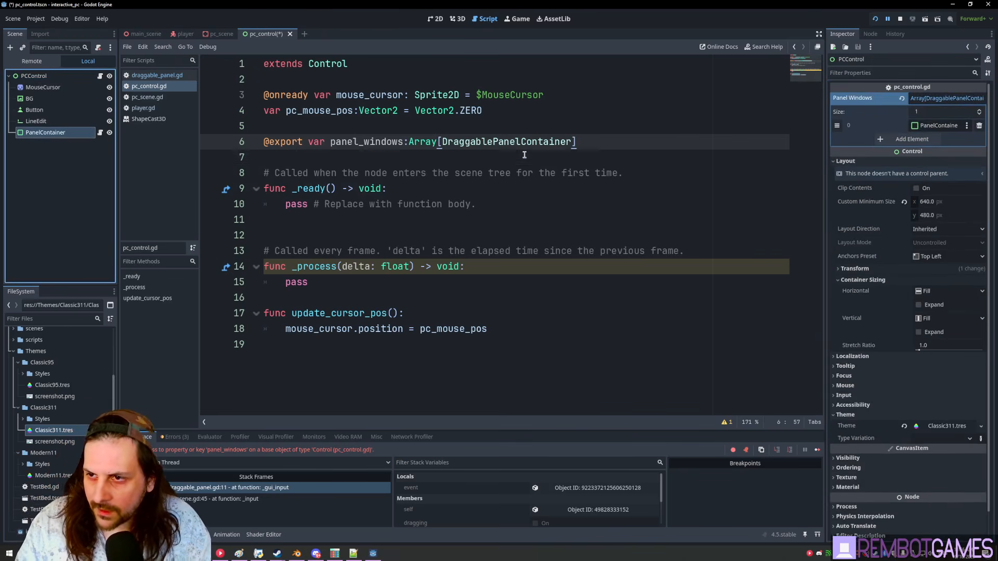
pyautogui.click(437, 164)
pyautogui.press('F5')
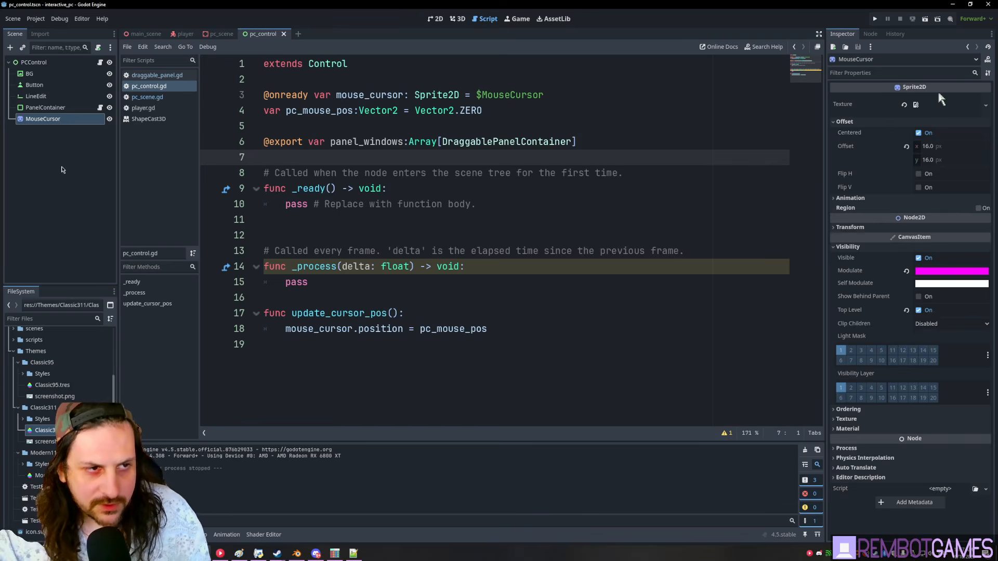
# - Set the MouseCursor node's Ordering Z Index to 100
pyautogui.click(54, 166)
pyautogui.click(48, 120)
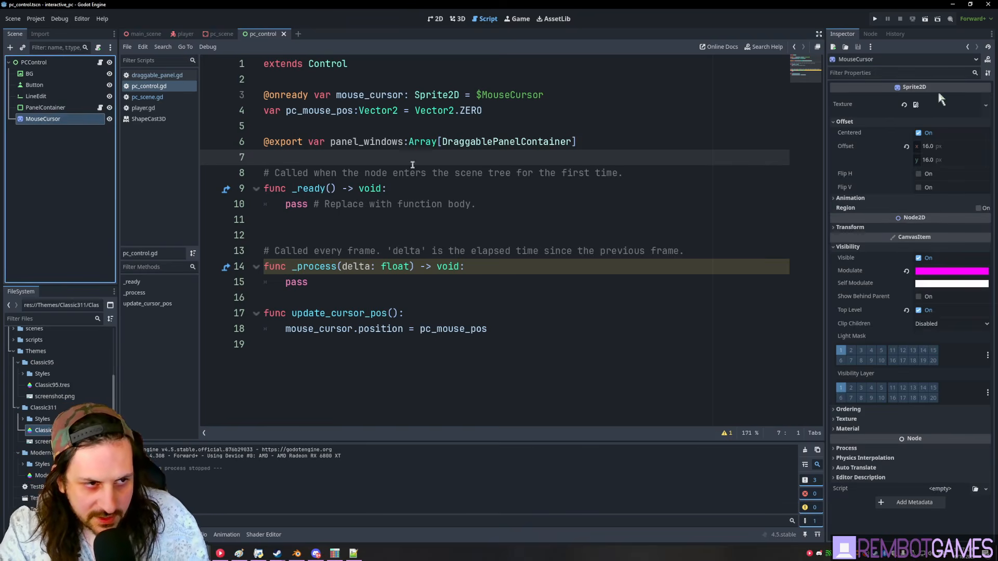
pyautogui.click(849, 409)
pyautogui.click(939, 421)
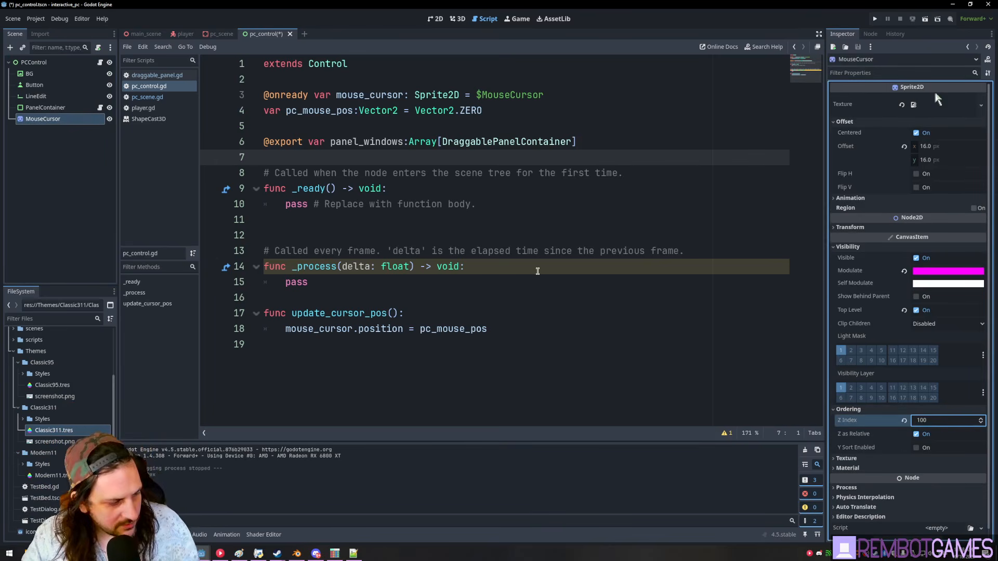
pyautogui.click(575, 268)
# - Run the game and pick the asasassasaas, asfafs and asfgasfasfasf rows in the list
pyautogui.press('F5')
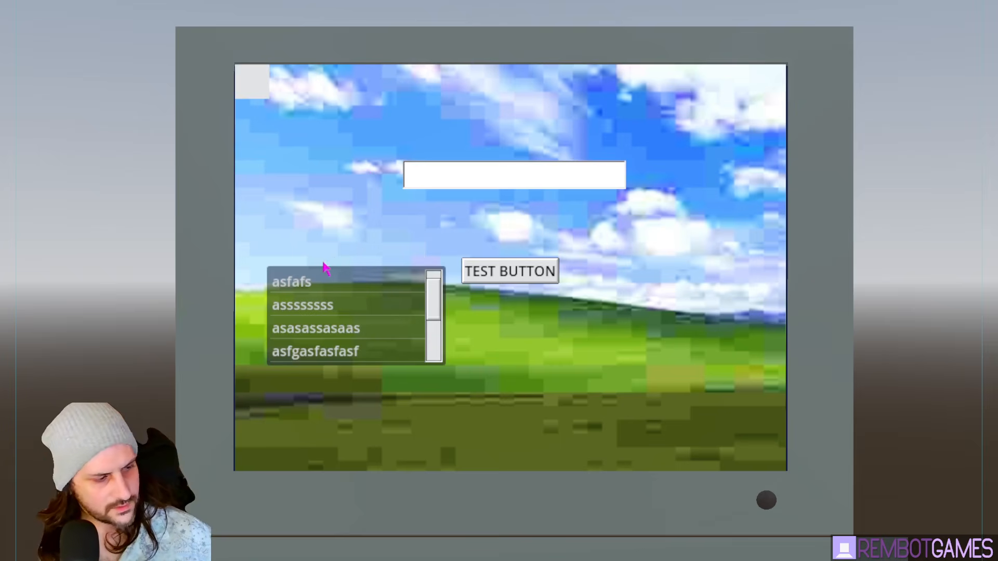
pyautogui.click(431, 327)
pyautogui.click(433, 281)
pyautogui.click(364, 328)
pyautogui.click(337, 285)
pyautogui.click(352, 345)
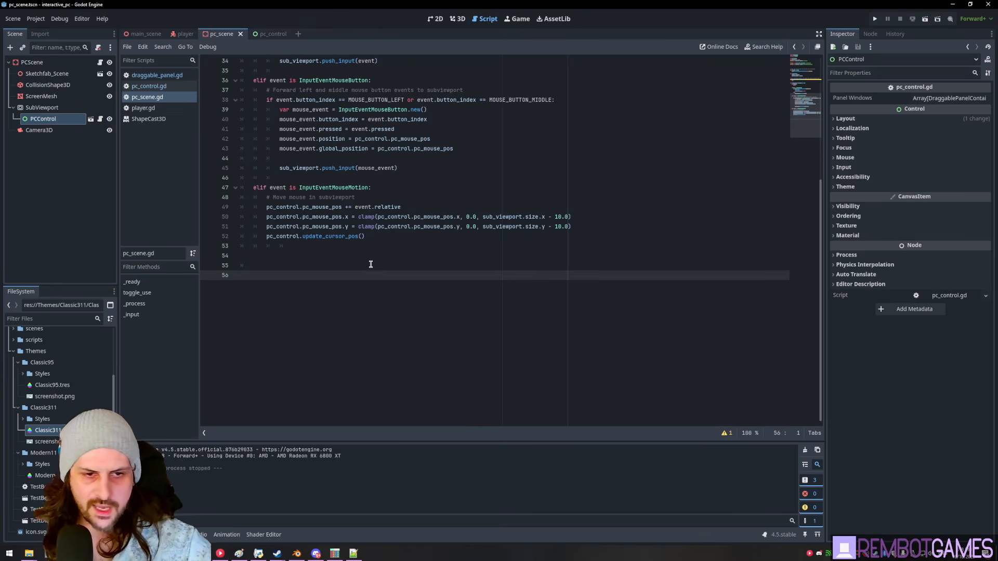
# - Restore the motion_event forwarding code in the script with undo
pyautogui.click(370, 265)
pyautogui.hotkey('ctrl', 'z')
pyautogui.click(275, 260)
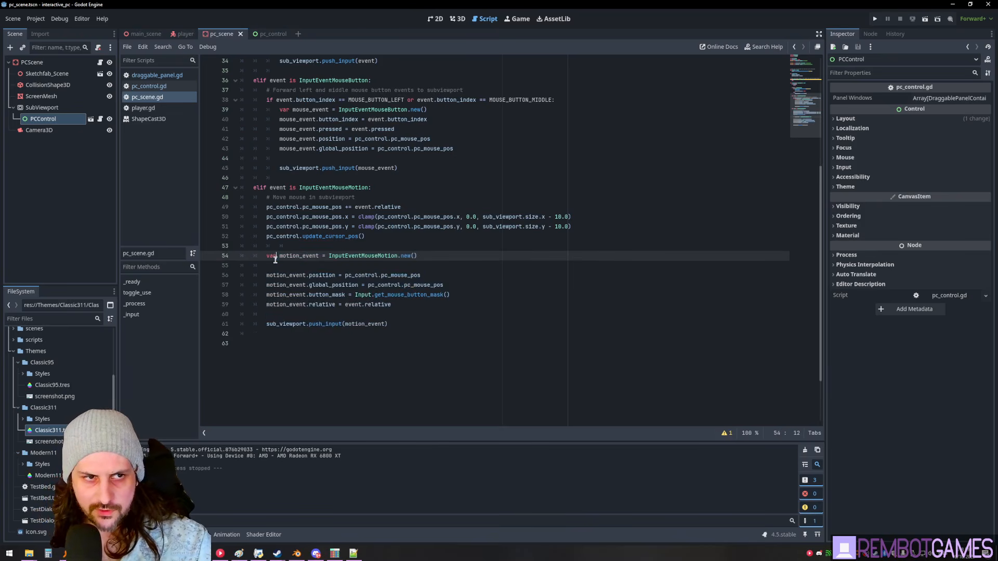
pyautogui.click(393, 331)
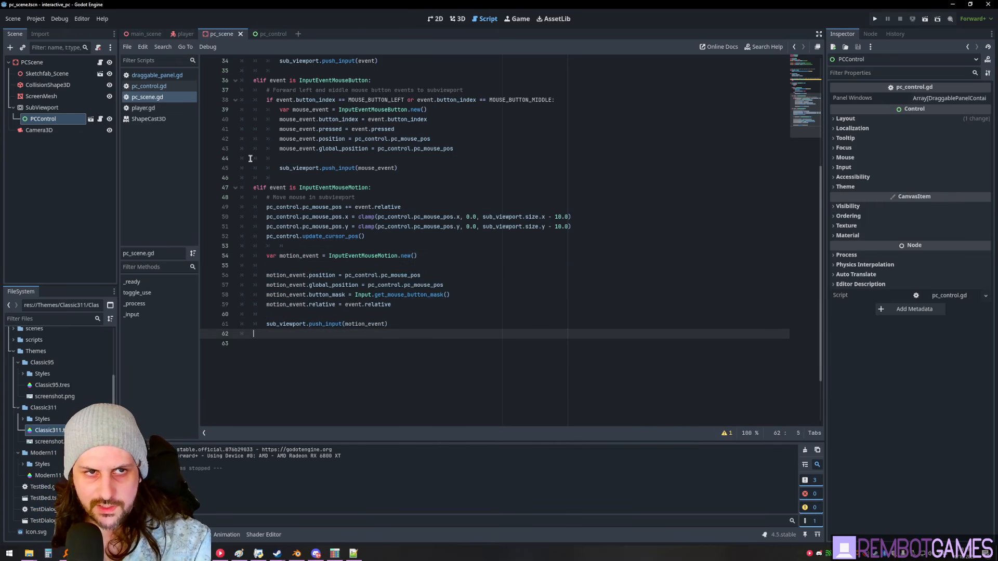
pyautogui.scroll(3, 333, 208)
pyautogui.click(327, 295)
# - Run the scene, try TEST BUTTON, scroll the list, and drag the grey panel
pyautogui.press('F6')
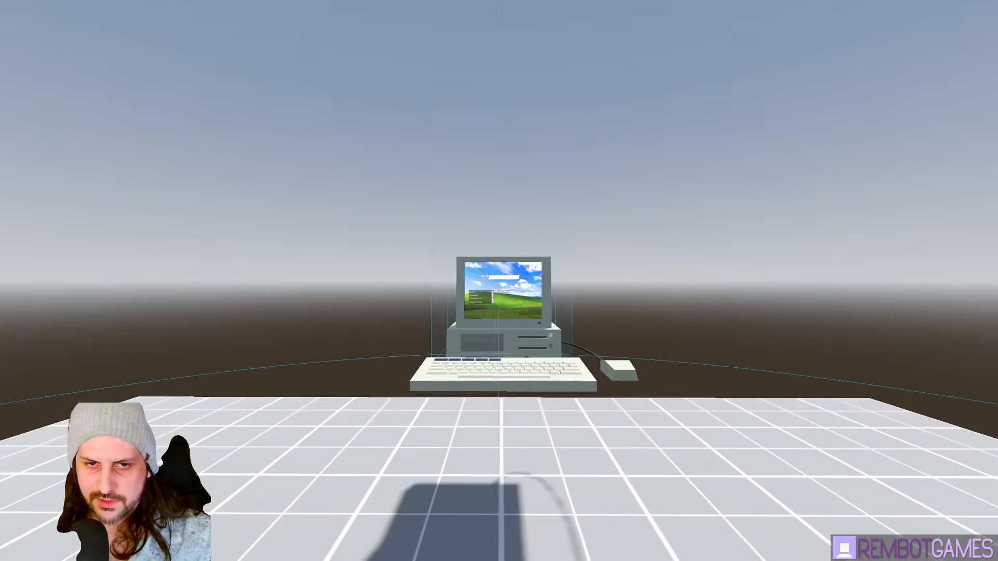
pyautogui.press('e')
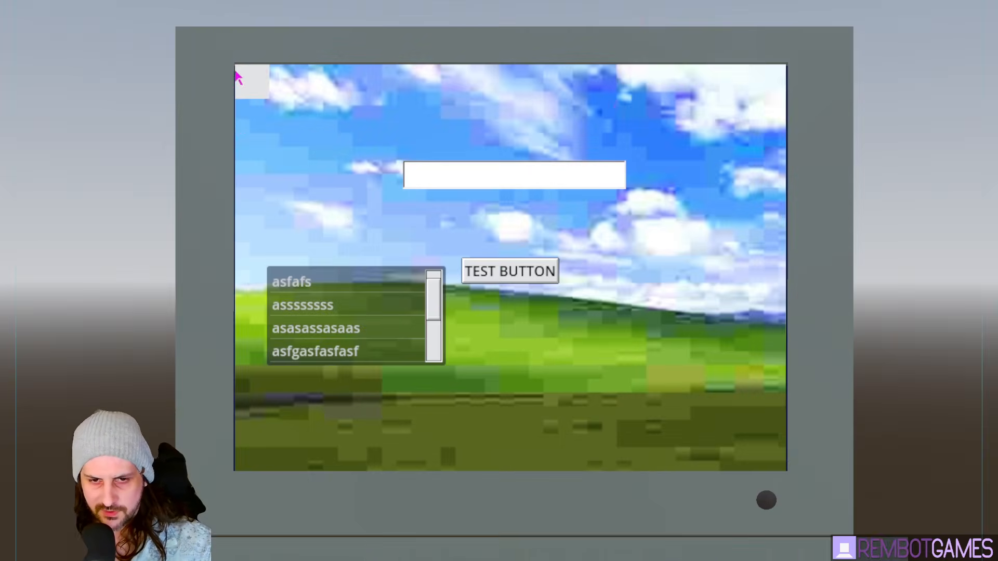
pyautogui.click(525, 272)
pyautogui.moveTo(433, 300); pyautogui.dragTo(427, 281)
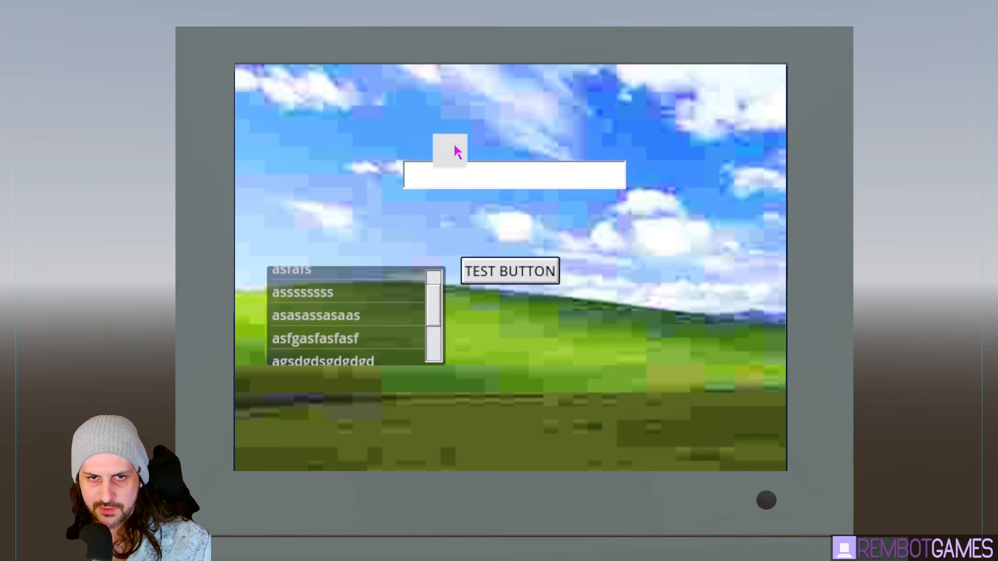
pyautogui.moveTo(467, 236); pyautogui.dragTo(426, 209)
# - Stop the game and add a ColorRect child to the DraggablePanelContainer in pc_control
pyautogui.press('F8')
pyautogui.click(111, 153)
pyautogui.click(270, 34)
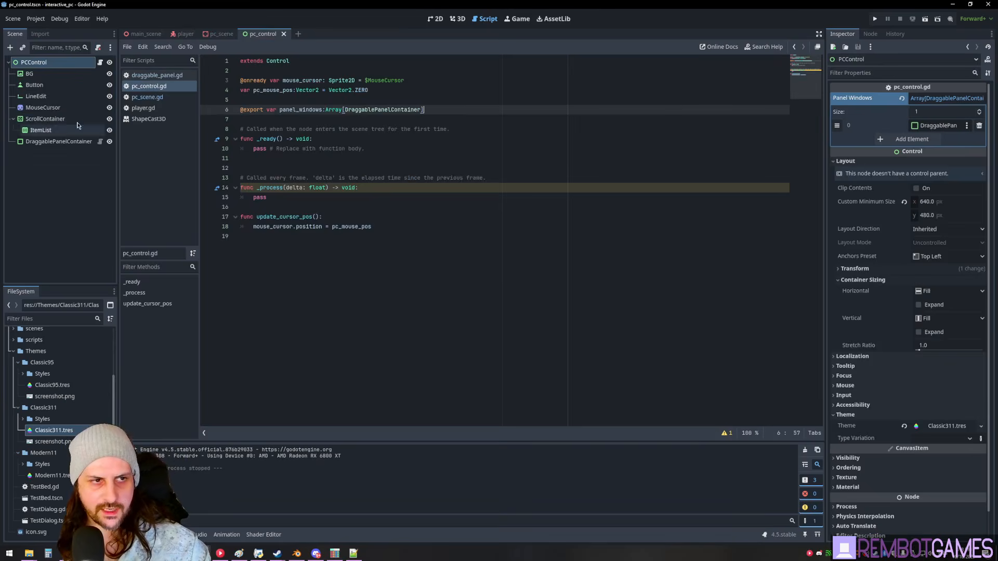
pyautogui.click(63, 143)
pyautogui.hotkey('ctrl', 'a')
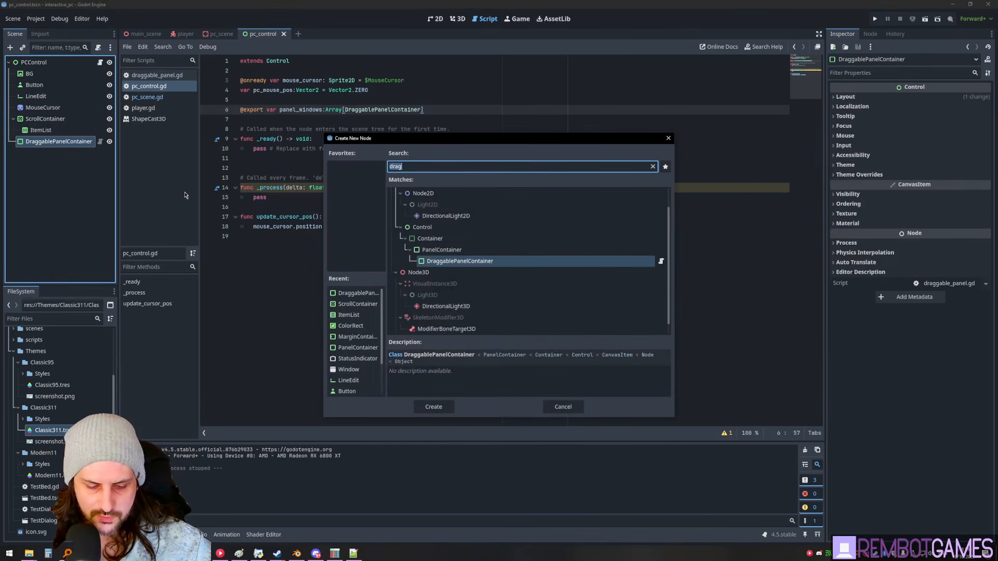
pyautogui.write('colorrect')
pyautogui.press('Return')
# - Colour the ColorRect black and adjust its fill options in the 2D view
pyautogui.click(946, 98)
pyautogui.click(985, 204)
pyautogui.click(215, 72)
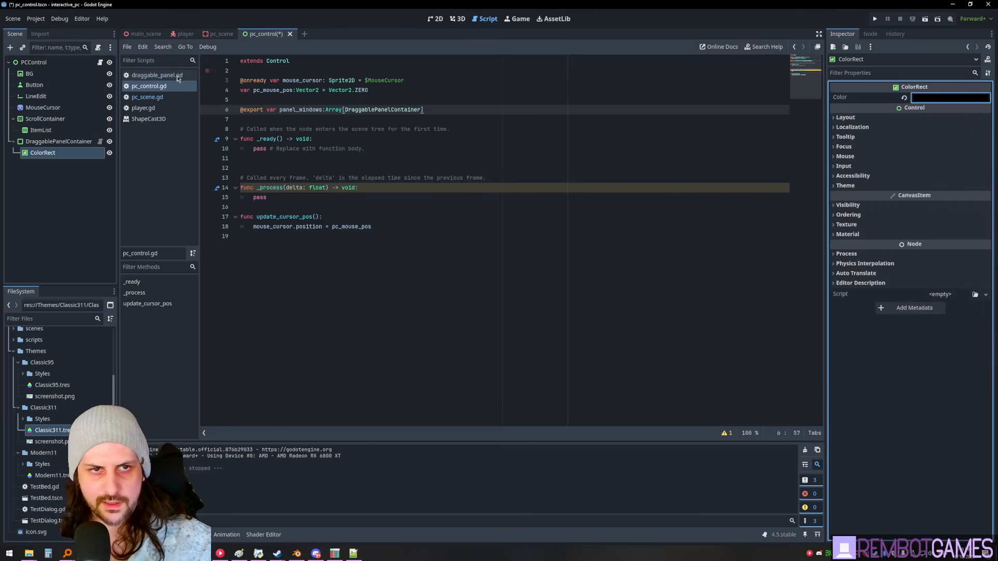
pyautogui.click(435, 18)
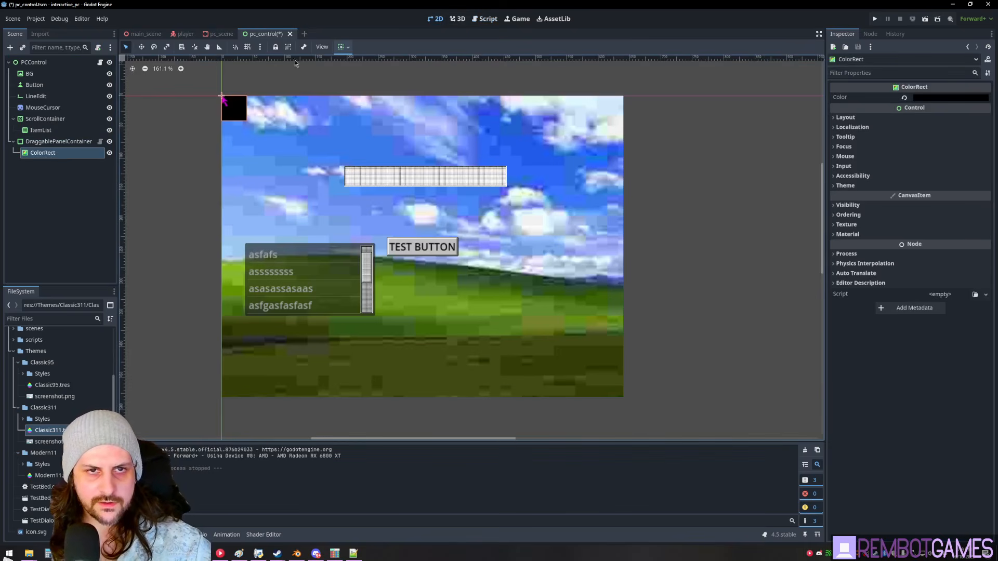
pyautogui.click(345, 47)
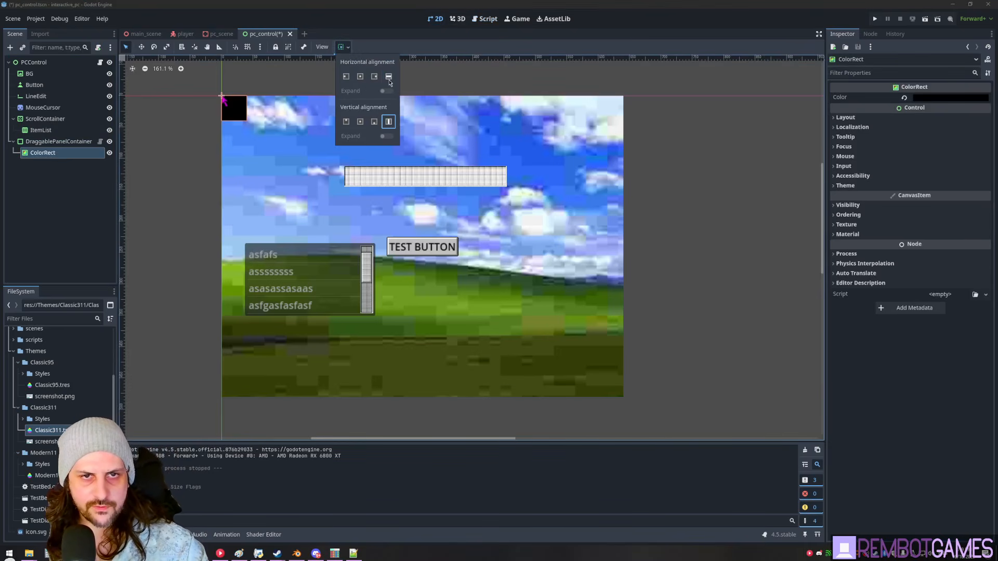
# - Add a MarginContainer to the panel and move the ColorRect inside it
pyautogui.click(78, 142)
pyautogui.hotkey('ctrl', 'a')
pyautogui.write('margin')
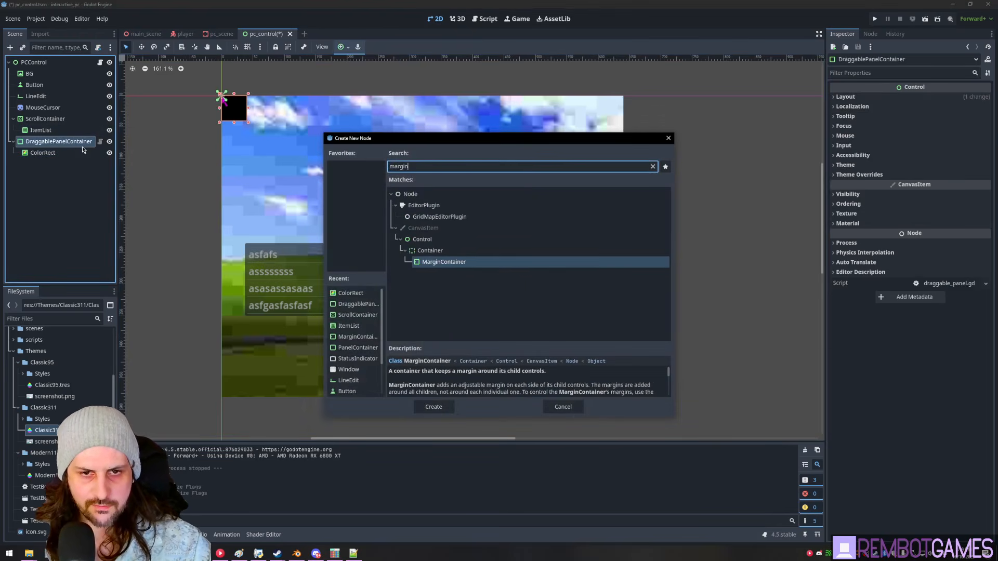
pyautogui.press('Return')
pyautogui.moveTo(46, 157); pyautogui.dragTo(45, 163)
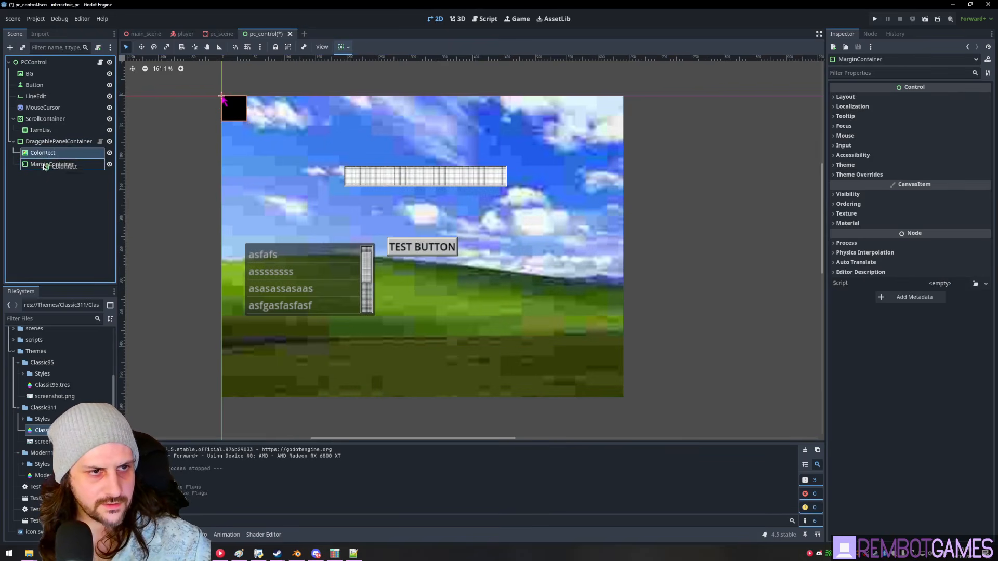
# - Override the MarginContainer margins to 8 on left, right and bottom, 16 on top
pyautogui.click(857, 178)
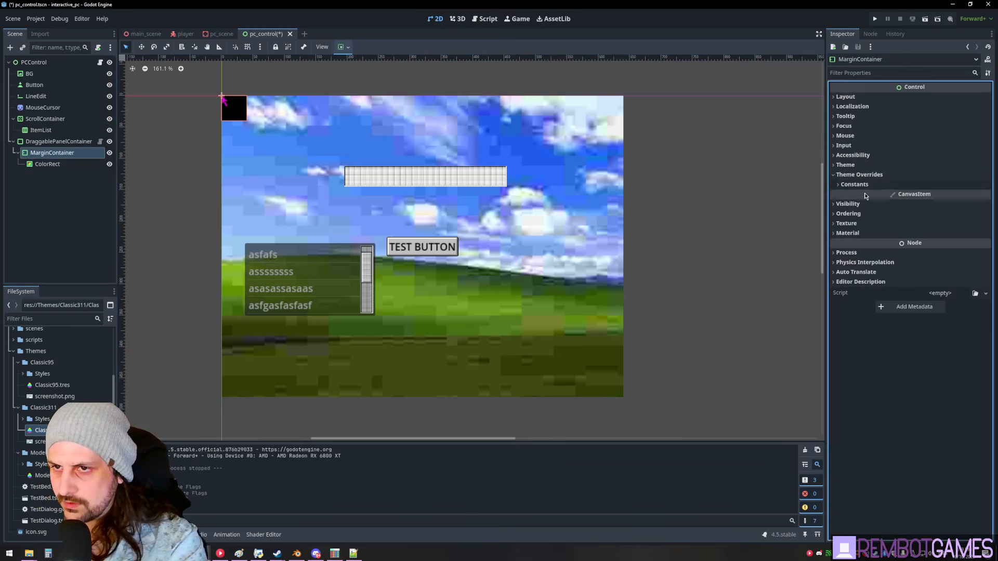
pyautogui.click(865, 189)
pyautogui.moveTo(922, 198); pyautogui.dragTo(991, 198)
pyautogui.click(933, 210)
pyautogui.click(934, 197)
pyautogui.write('8')
pyautogui.click(934, 210)
pyautogui.write('8')
pyautogui.click(934, 223)
pyautogui.write('8')
pyautogui.click(936, 237)
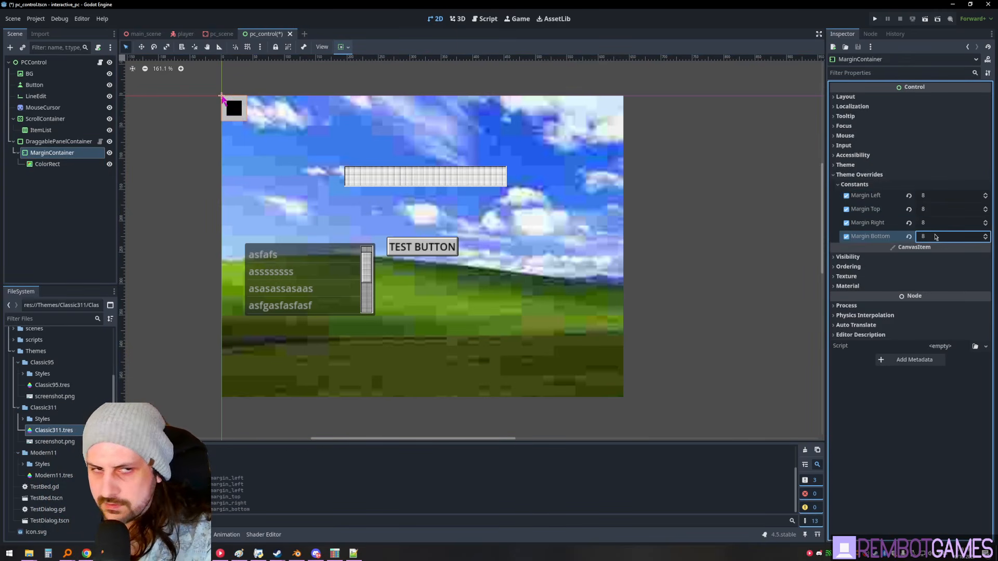
pyautogui.click(942, 213)
pyautogui.write('1')
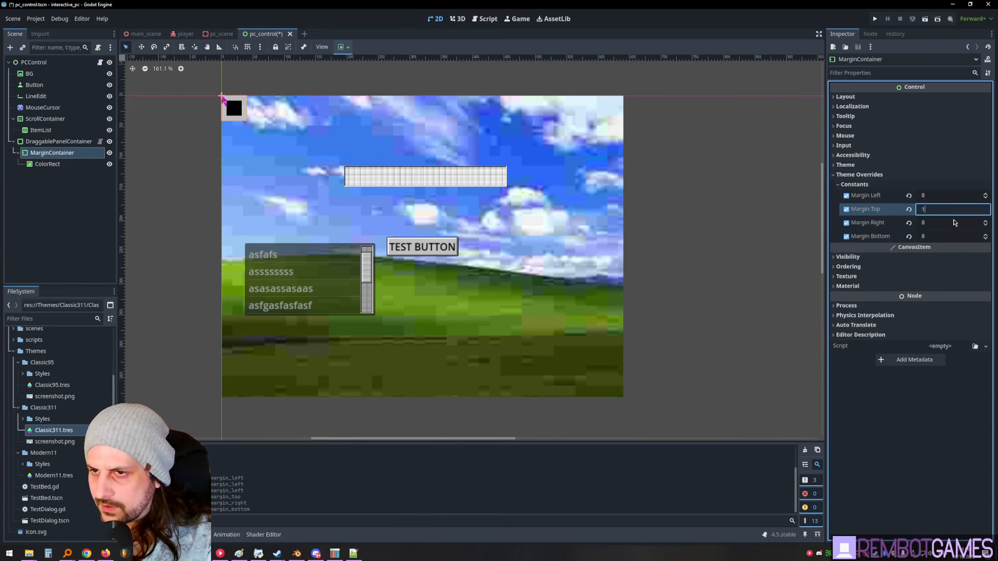
pyautogui.write('6')
pyautogui.press('Return')
# - Enlarge the DraggablePanelContainer over the upper-left desktop area
pyautogui.click(52, 164)
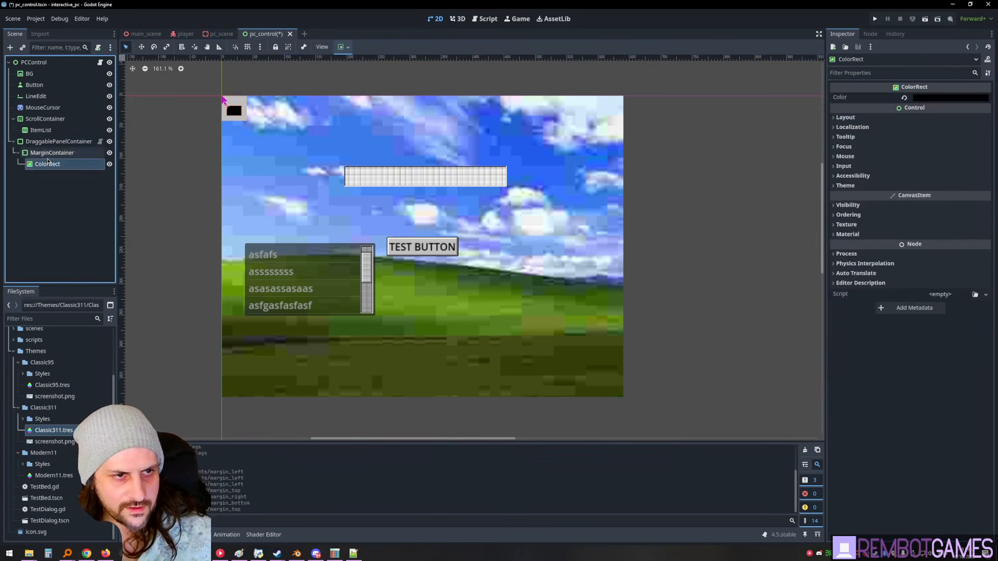
pyautogui.click(58, 142)
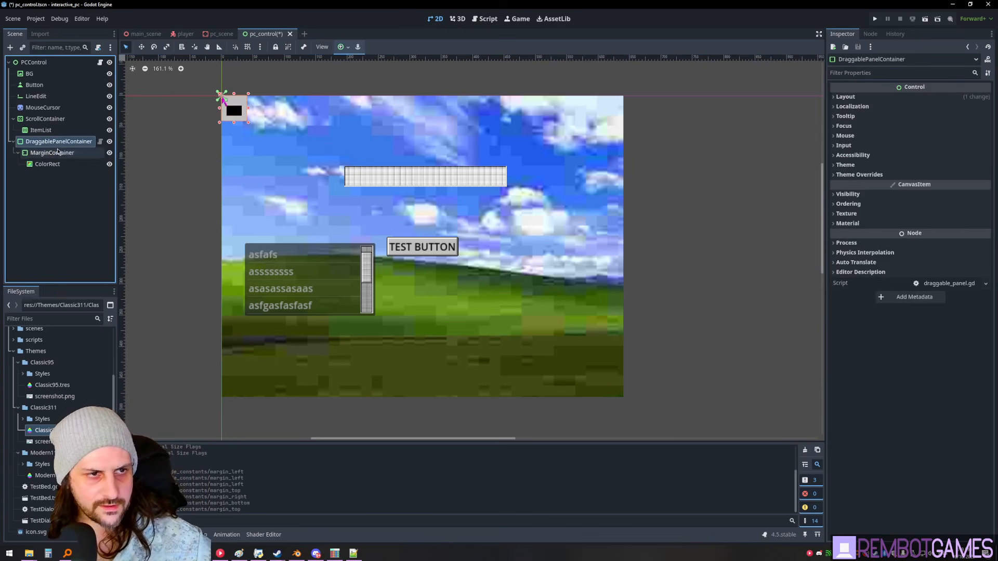
pyautogui.moveTo(248, 123); pyautogui.dragTo(421, 216)
pyautogui.click(334, 111)
pyautogui.press('F5')
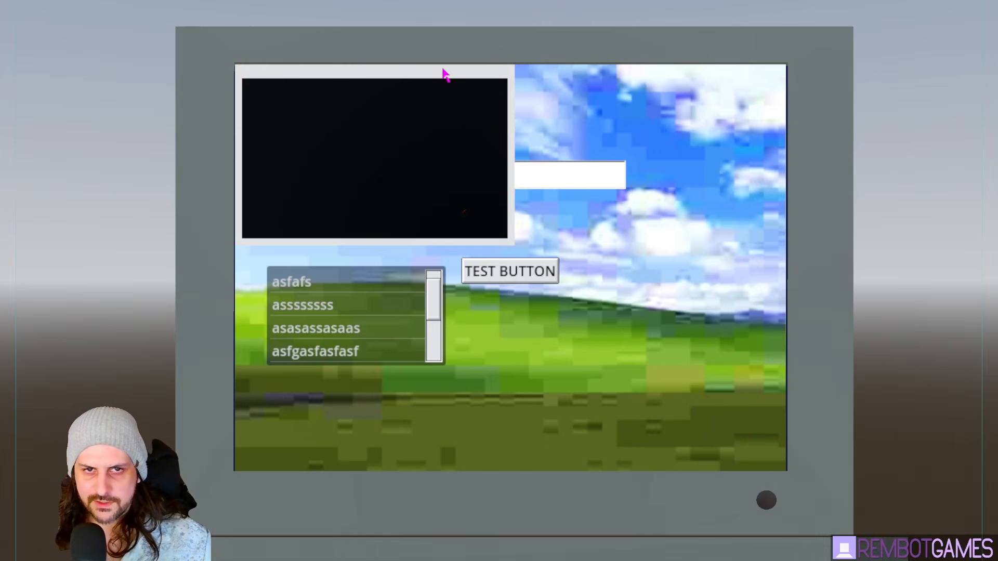
pyautogui.moveTo(444, 70); pyautogui.dragTo(536, 197)
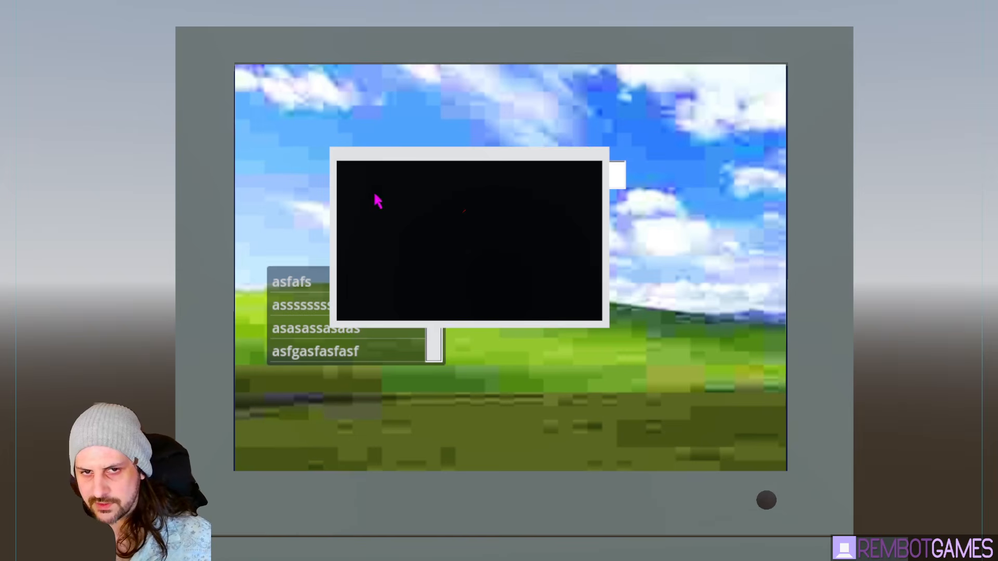
pyautogui.moveTo(404, 167); pyautogui.dragTo(548, 212)
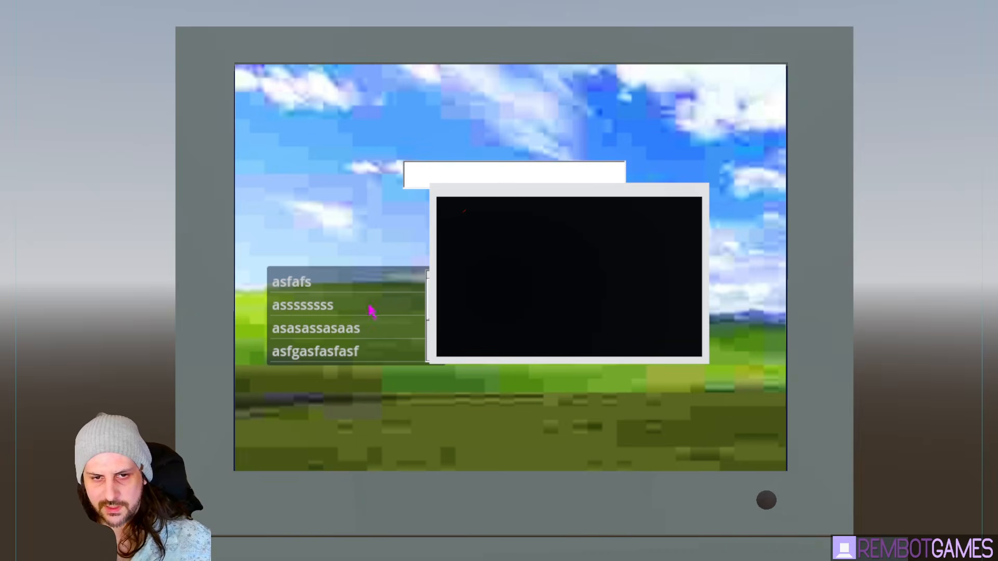
pyautogui.moveTo(498, 192); pyautogui.dragTo(536, 199)
pyautogui.moveTo(437, 307); pyautogui.dragTo(409, 199)
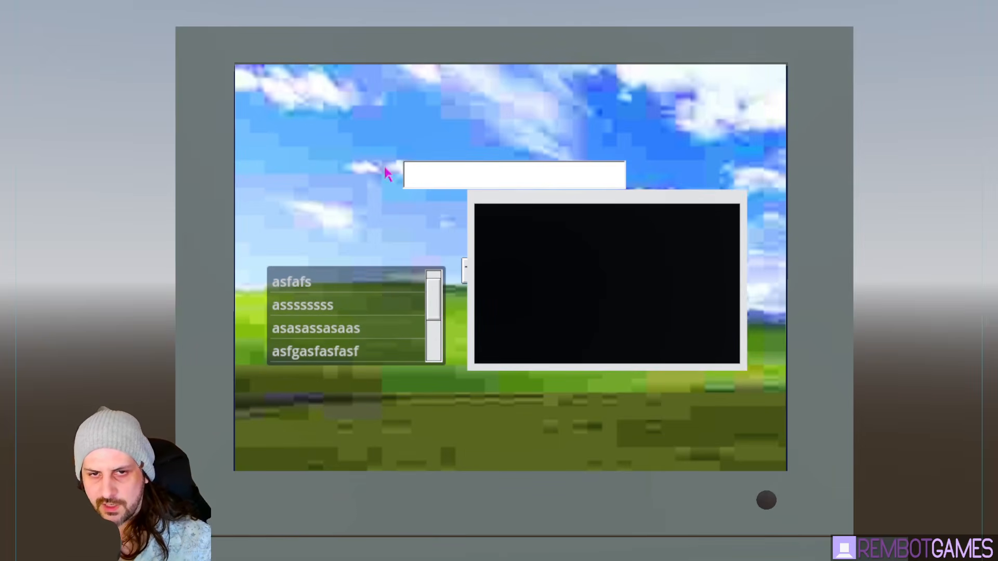
pyautogui.moveTo(534, 203); pyautogui.dragTo(569, 271)
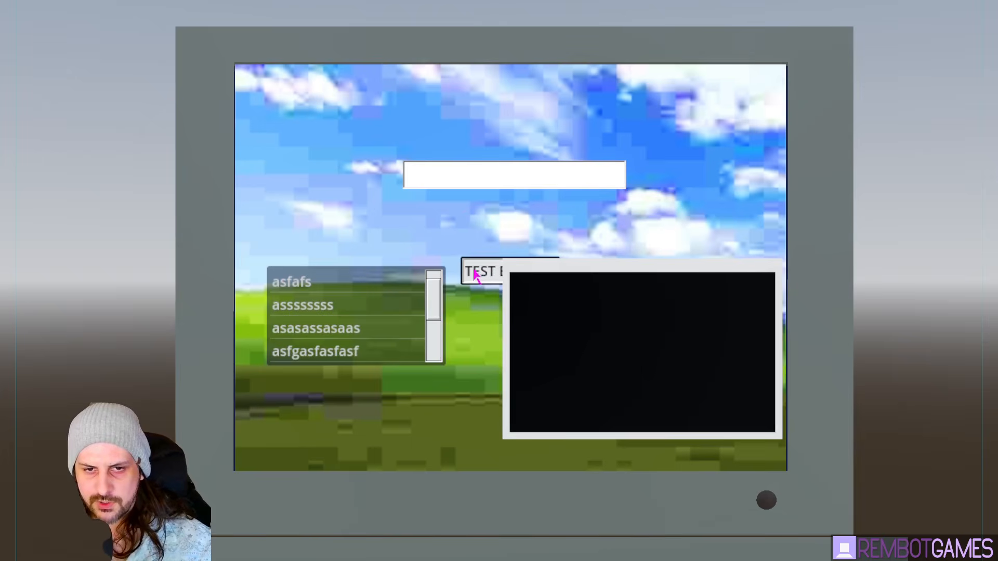
pyautogui.press('F8')
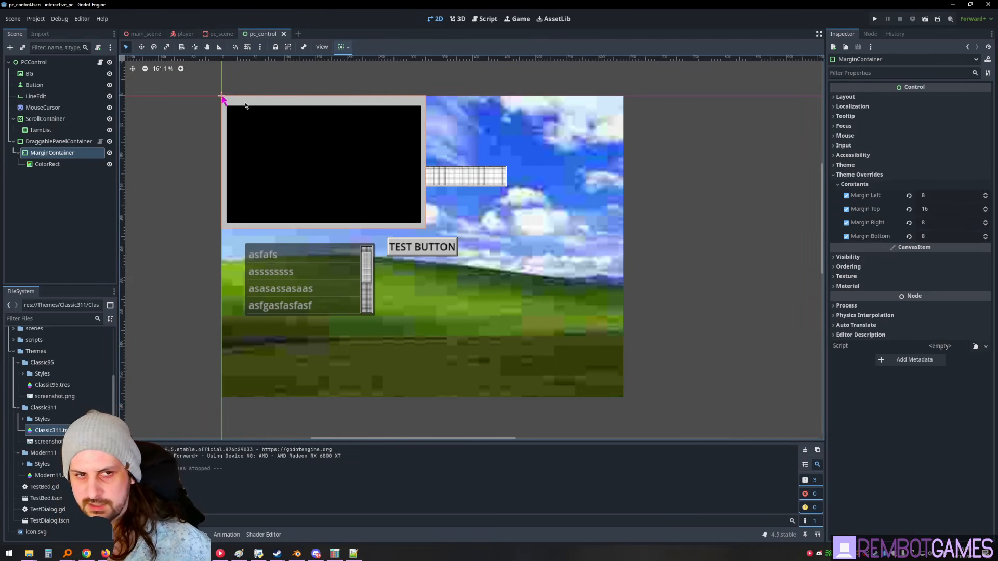
# - Save the pc_control scene with DraggablePanelContainer selected, then flip to 3D and back to 2D
pyautogui.click(59, 142)
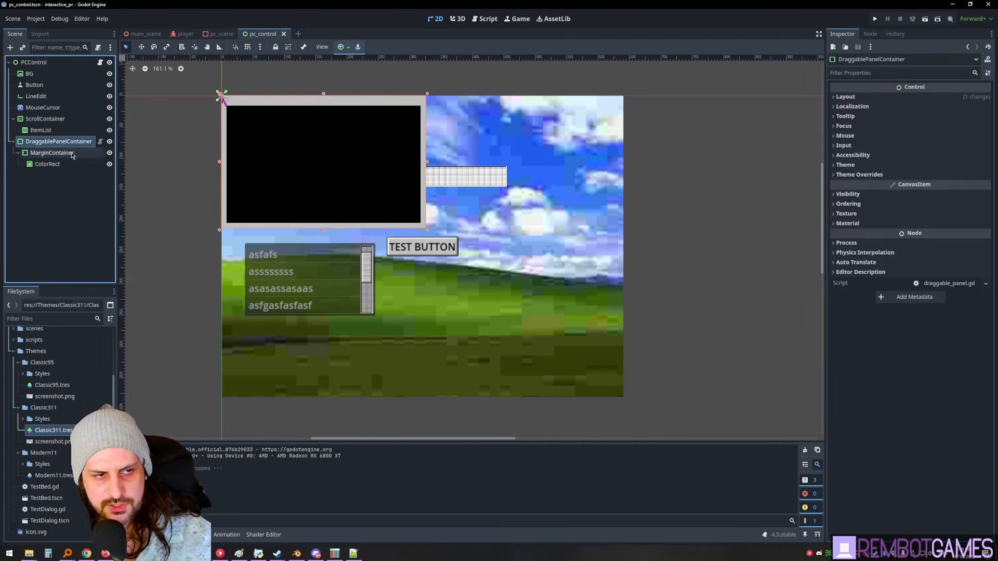
pyautogui.hotkey('ctrl', 's')
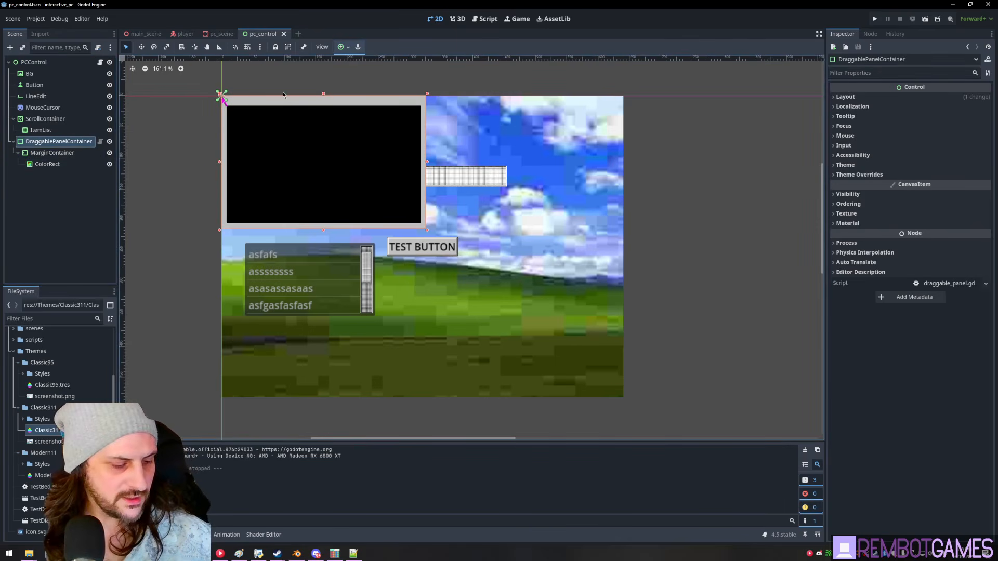
pyautogui.moveTo(419, 109); pyautogui.dragTo(430, 107, button='middle')
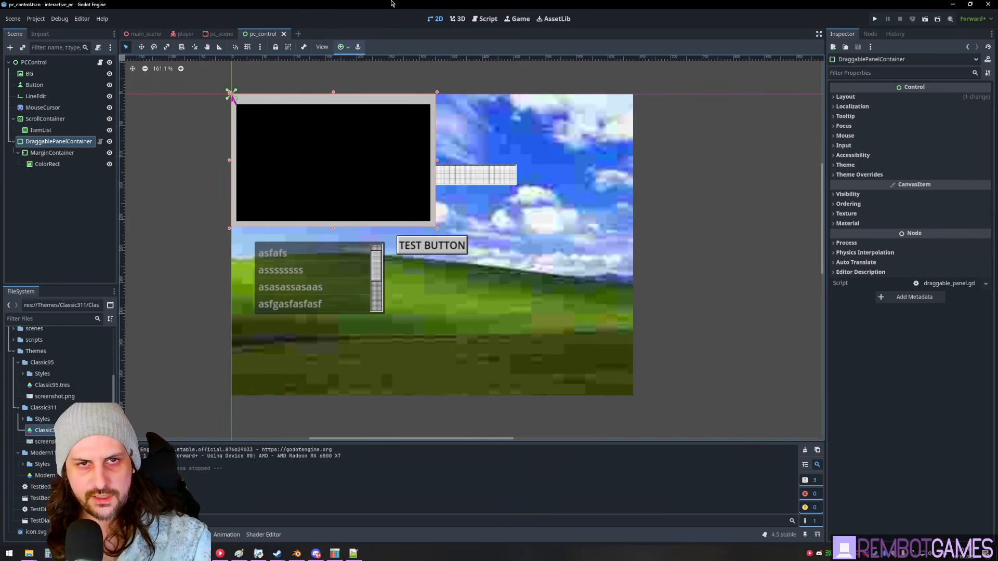
pyautogui.click(458, 18)
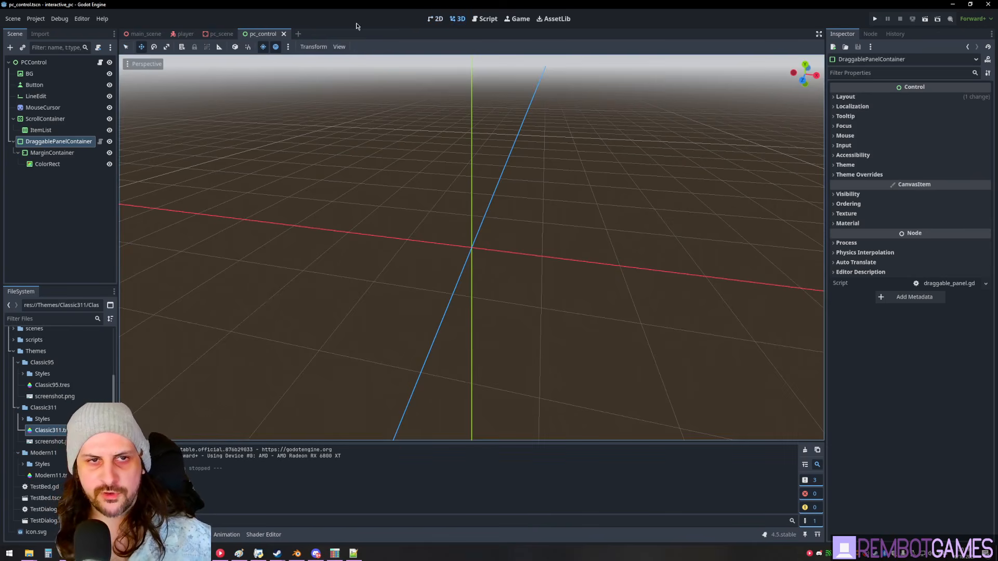
pyautogui.click(436, 18)
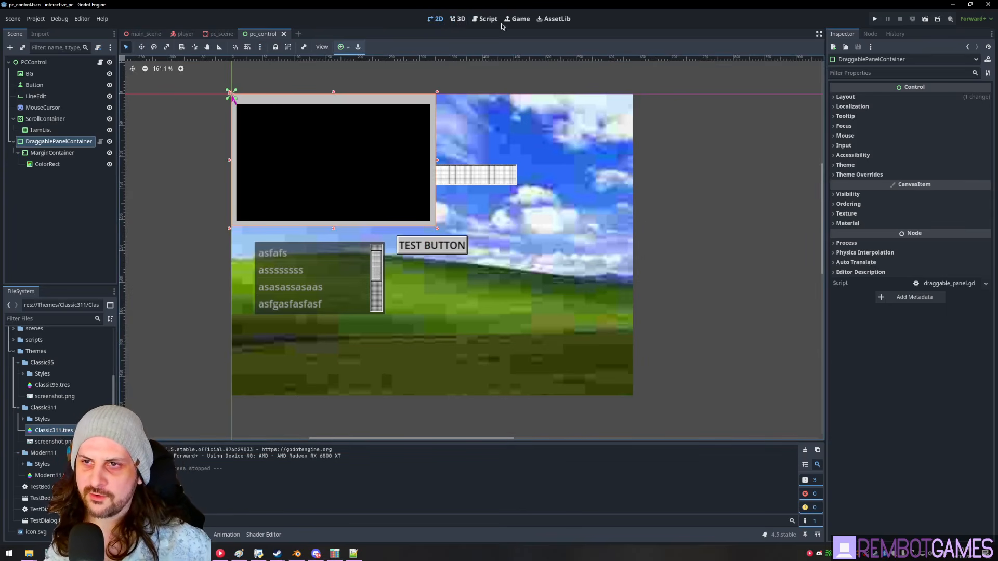